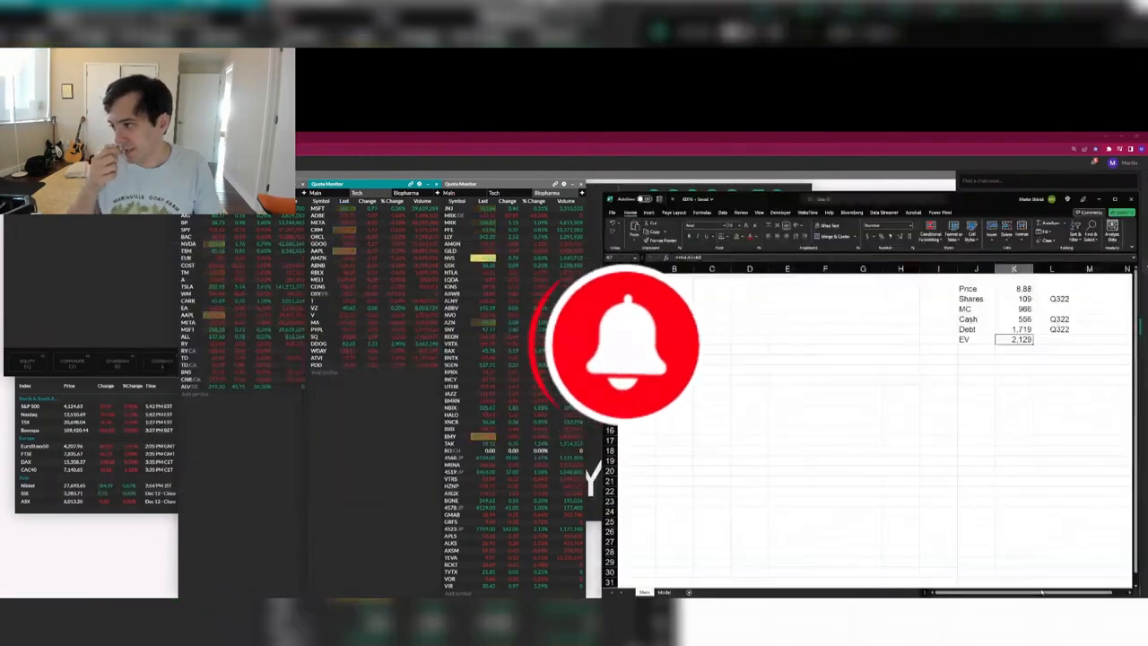
# Close the finished valuation workbook and bring up the Social-Dating sheet of the Software workbook.
pyautogui.hotkey('ctrl', 'w')
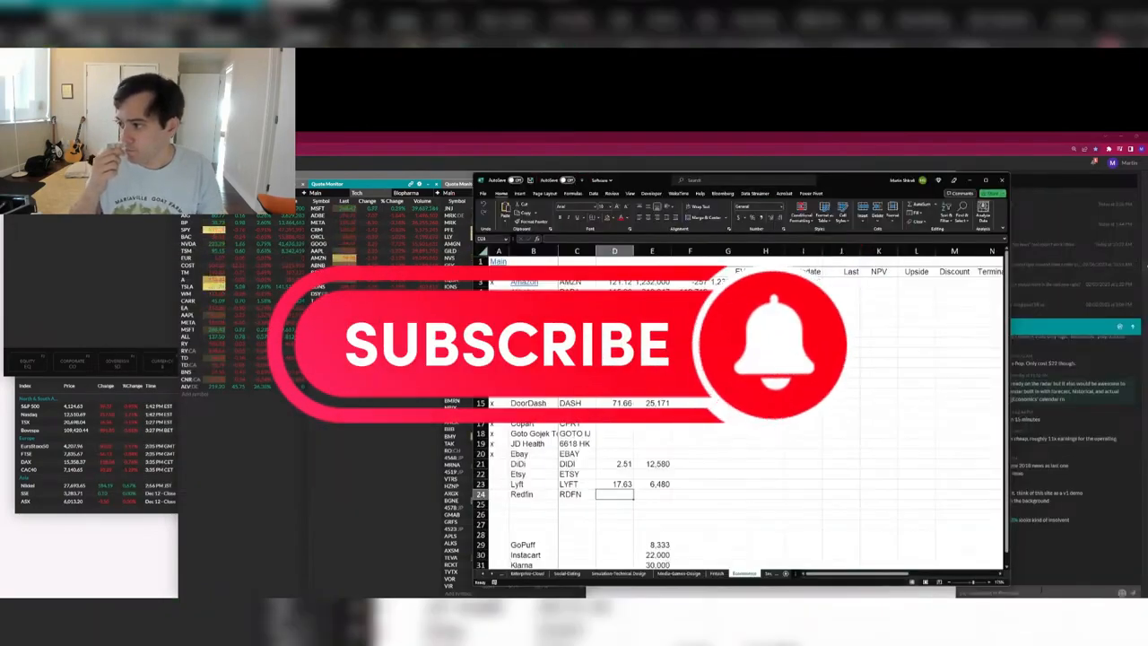
pyautogui.hotkey('alt', 'Tab')
pyautogui.hotkey('alt', 'Tab')
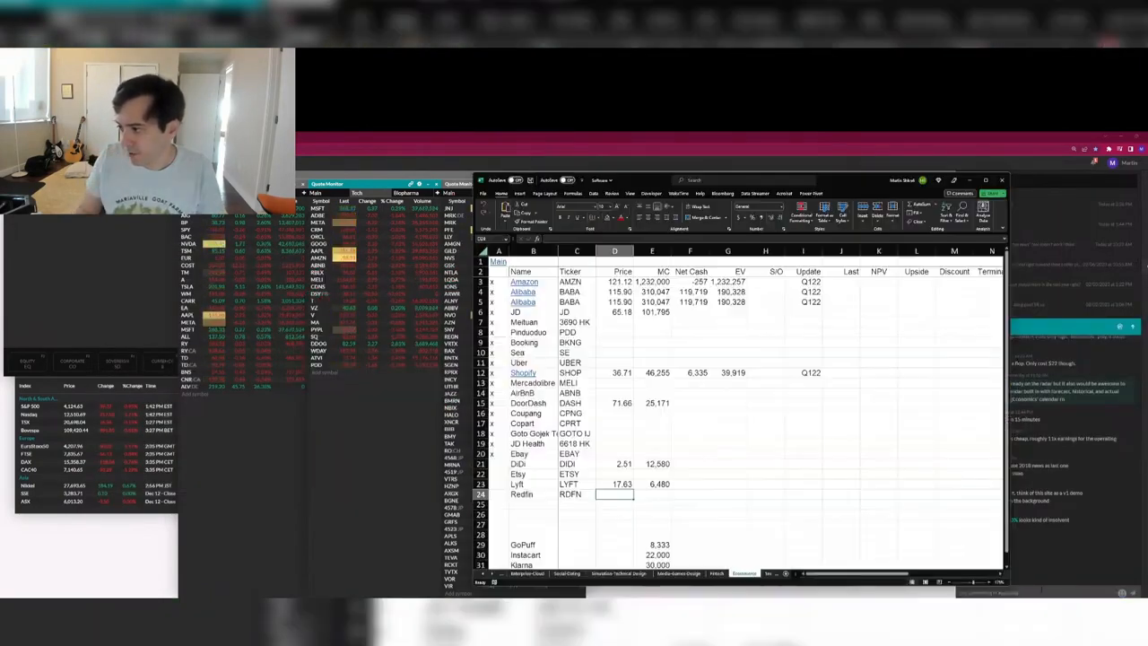
pyautogui.hotkey('ctrl', 'pageup')
pyautogui.hotkey('ctrl', 'pageup')
pyautogui.hotkey('ctrl', 'pageup')
pyautogui.hotkey('ctrl', 'pageup')
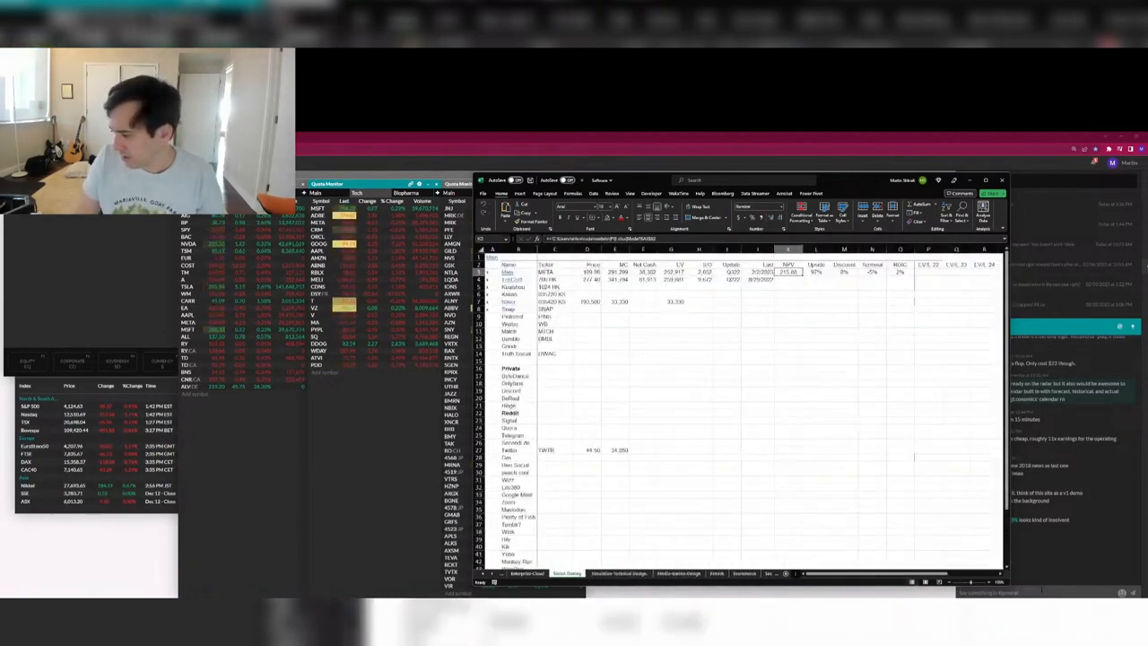
# Select the Snap entry in the company list of the Social-Dating sheet.
pyautogui.press('Home')
pyautogui.press('Down')
pyautogui.press('Down')
pyautogui.press('Down')
pyautogui.press('Down')
pyautogui.press('Down')
pyautogui.press('Left')
# Add SNAP to the Tech quote monitor in Chrome, and create a new blank Excel workbook.
pyautogui.hotkey('alt', 'Tab')
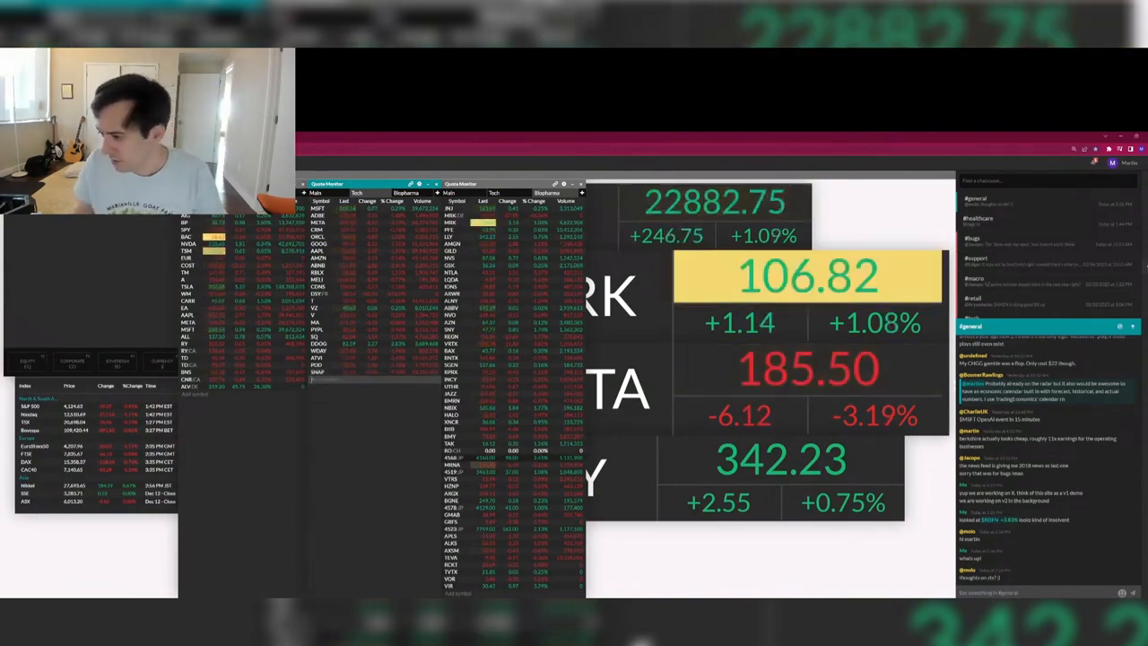
pyautogui.hotkey('alt', 'Tab')
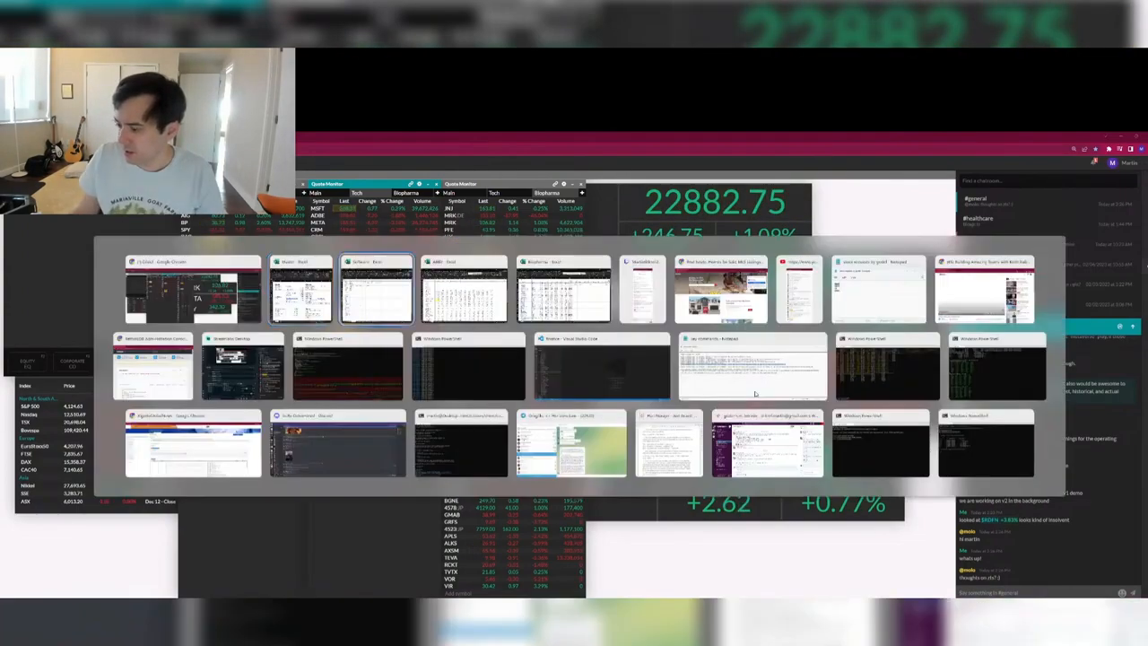
pyautogui.hotkey('ctrl', 'n')
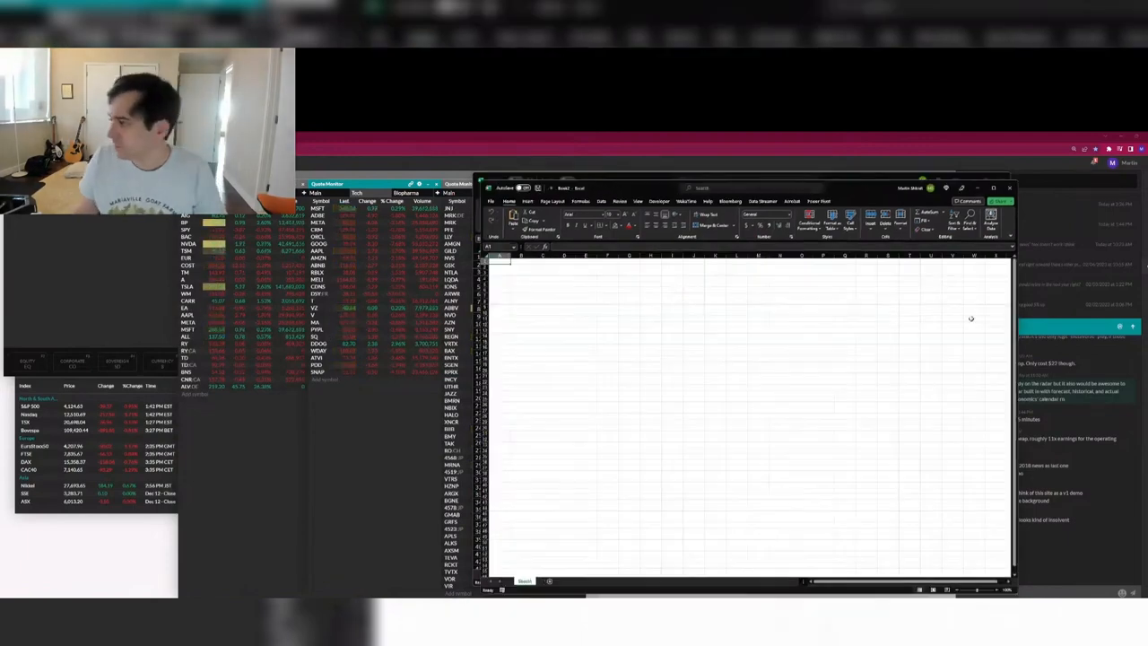
pyautogui.scroll(-2, 931, 291)
# Enter the label Price in K2 with the value 11.71 beside it in L2.
pyautogui.click(894, 278)
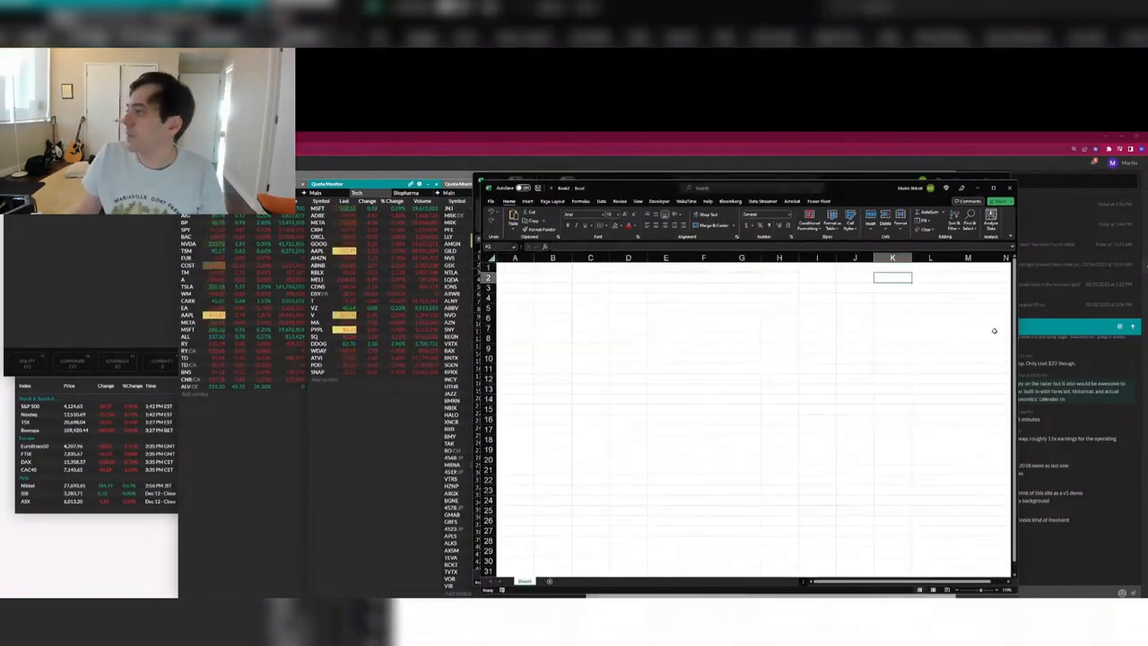
pyautogui.write('Price')
pyautogui.press('Tab')
pyautogui.write('1')
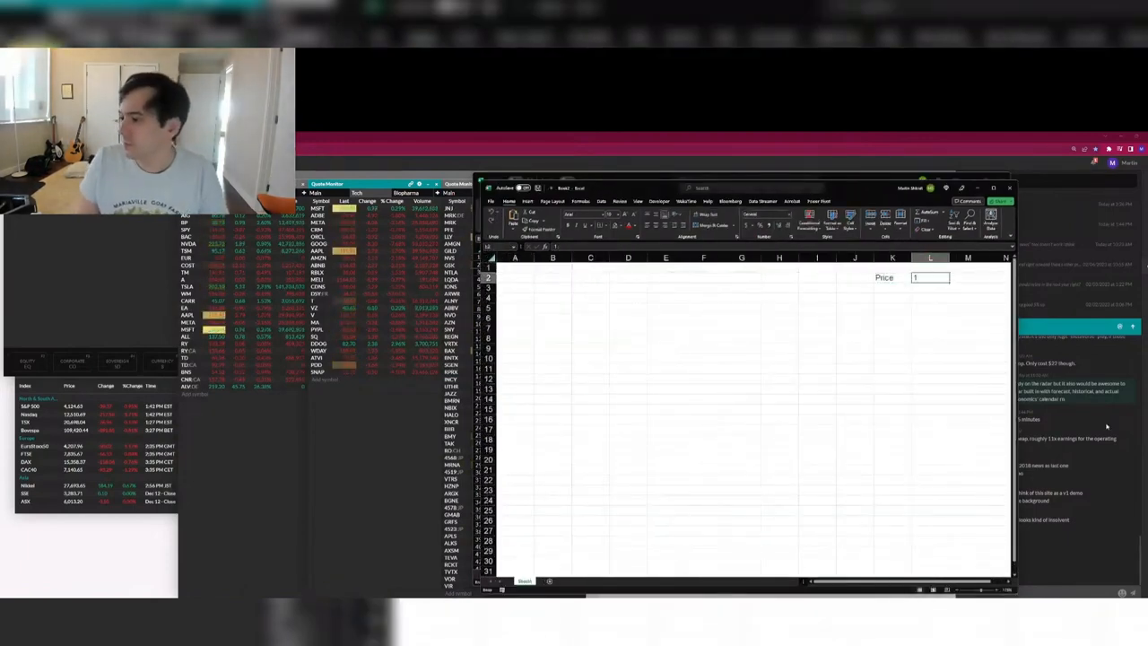
pyautogui.write('1.71')
pyautogui.press('Return')
# Enter the labels Shares, MC, Cash, Debt and EV below Price in column K.
pyautogui.write('Shares MC Cash Deb t')
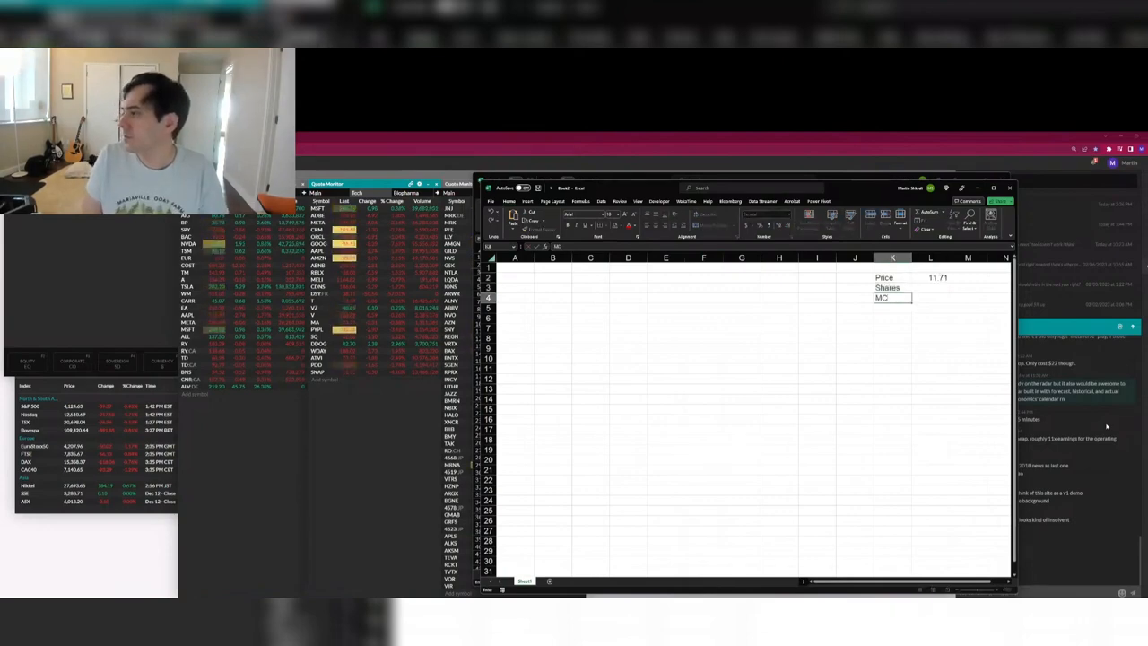
pyautogui.press('Escape')
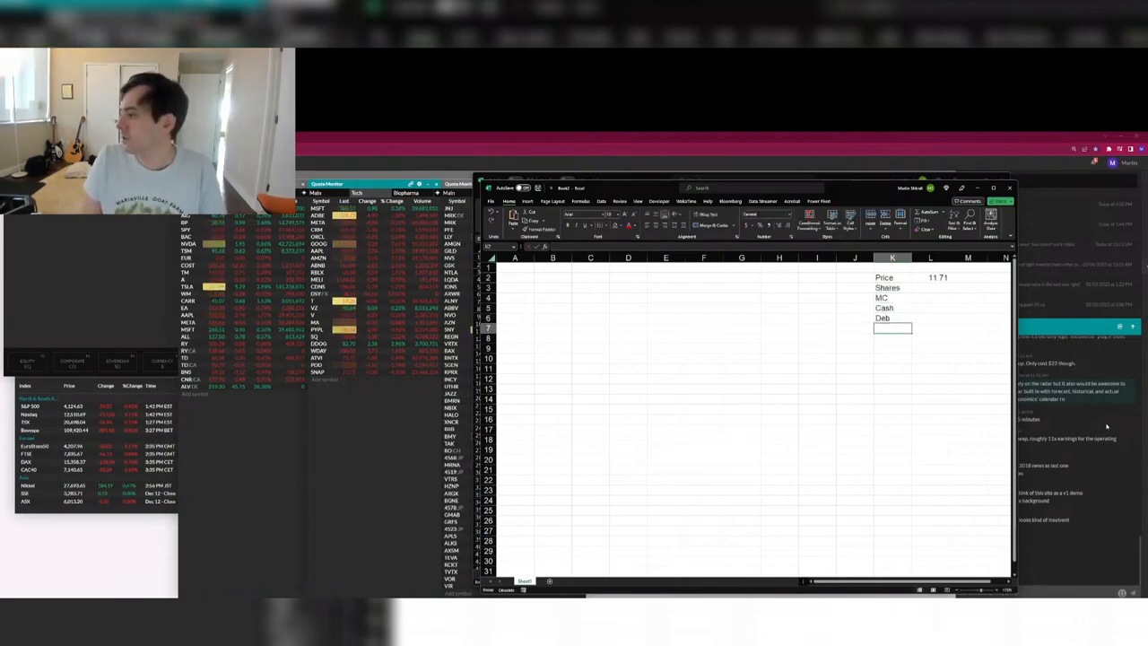
pyautogui.press('Up')
pyautogui.press('F2')
pyautogui.write('t')
pyautogui.press('Return')
pyautogui.write('EV')
pyautogui.press('Return')
pyautogui.press('Right')
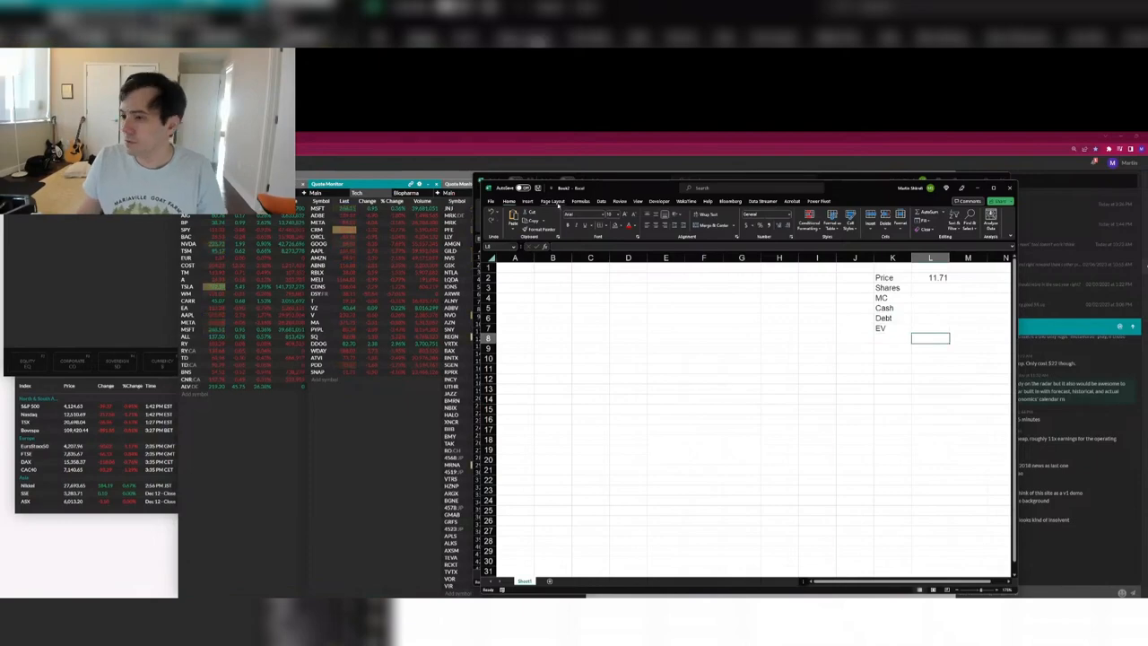
# Find Snap's latest 10-Q in the Chrome filings list and open the quarterly report.
pyautogui.click(134, 258)
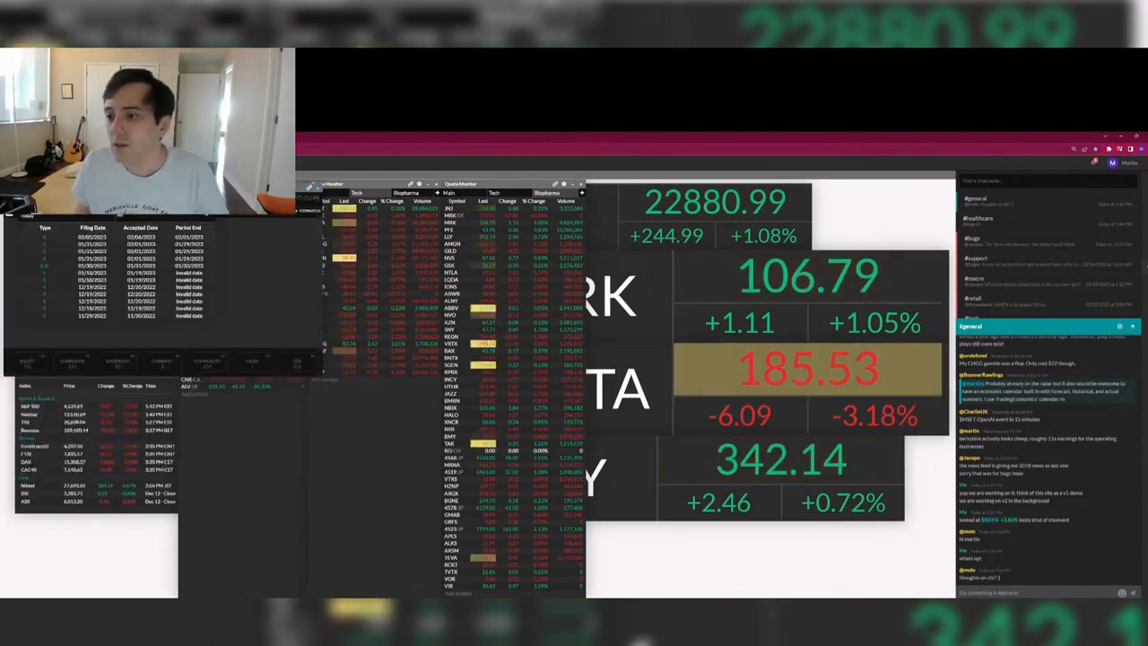
pyautogui.scroll(-5, 65, 279)
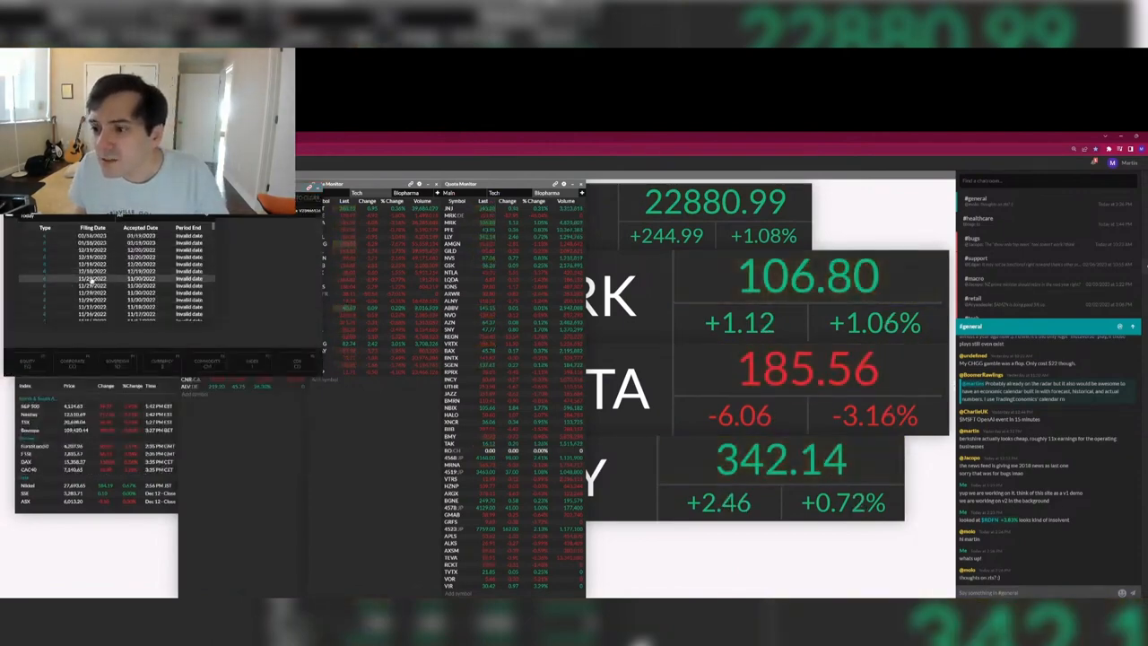
pyautogui.click(46, 271)
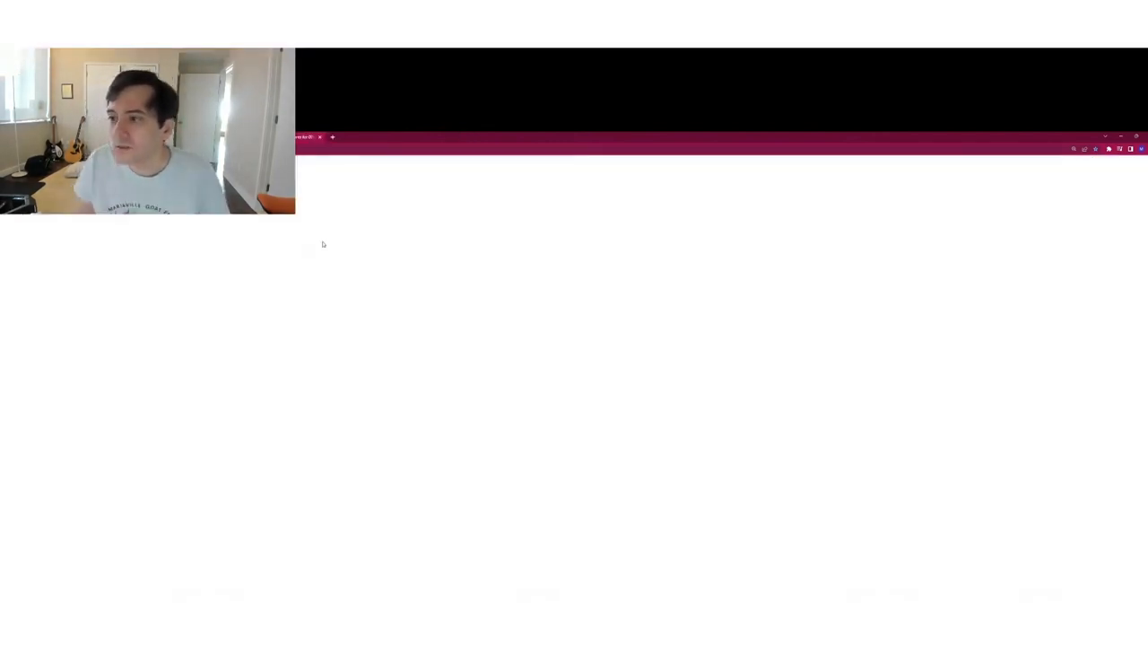
pyautogui.click(569, 357)
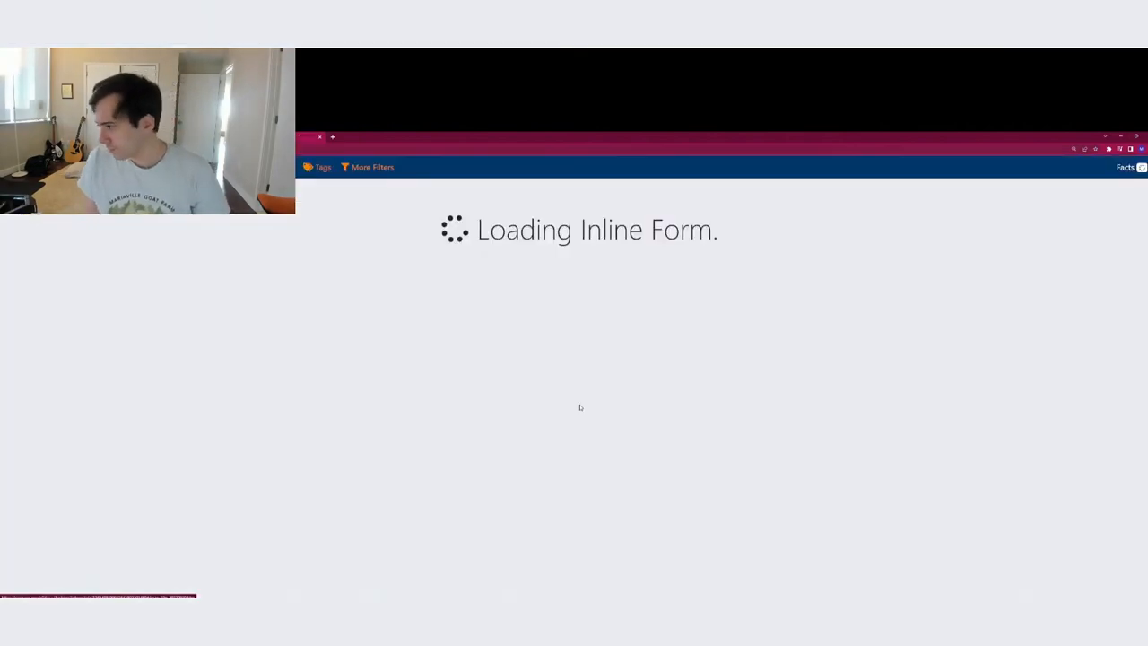
# Reduce the browser window showing the 10-Q to a smaller floating window over the desktop.
pyautogui.hotkey('alt', 'Tab')
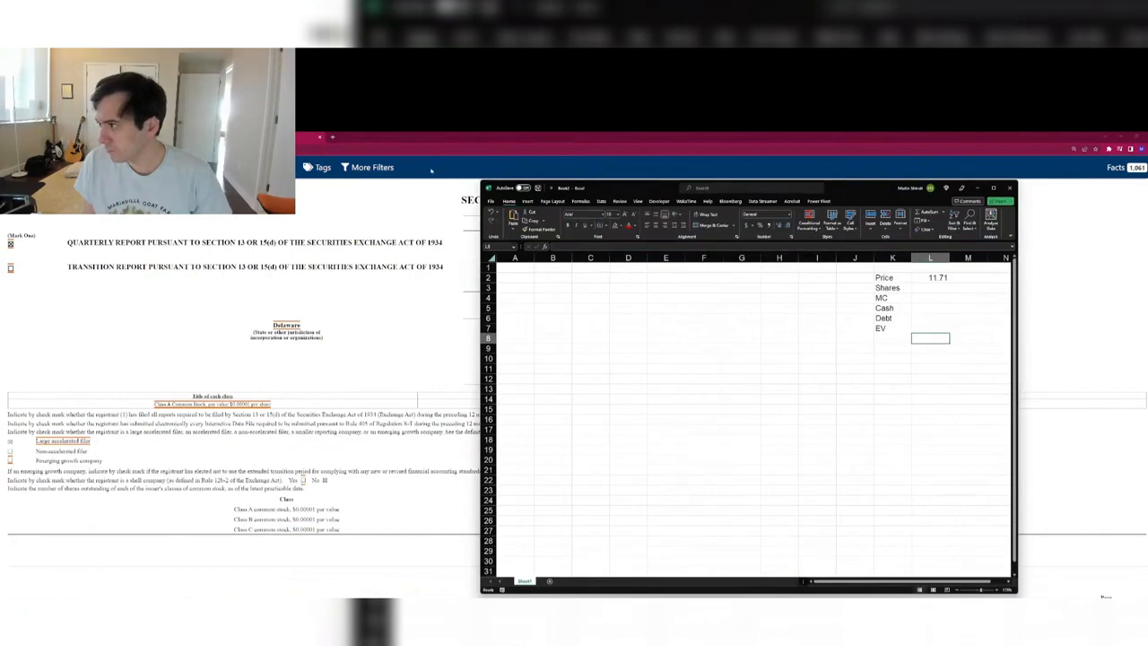
pyautogui.click(477, 140)
pyautogui.moveTo(298, 141); pyautogui.dragTo(179, 208)
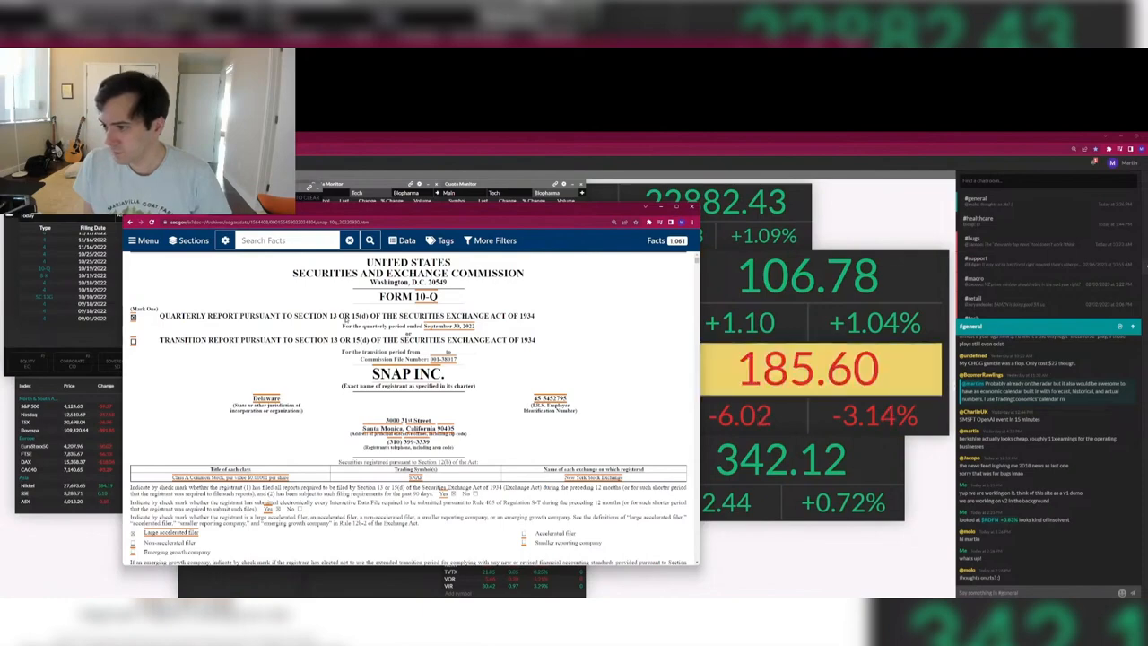
pyautogui.press('super')
pyautogui.press('super')
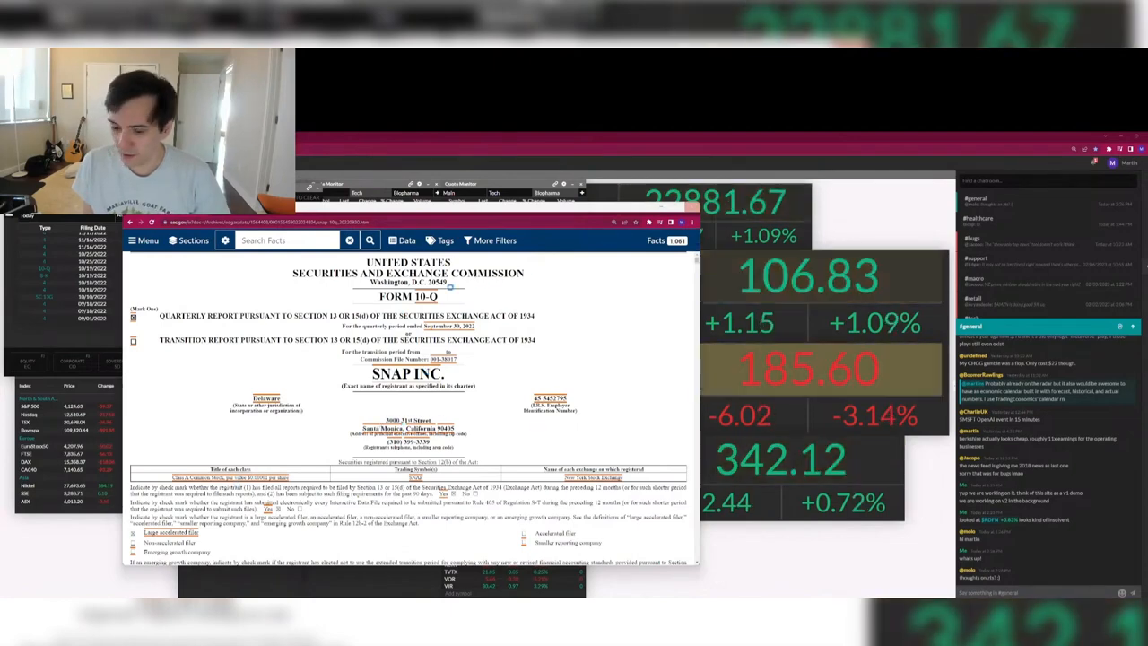
pyautogui.hotkey('ctrl', 'w')
pyautogui.hotkey('alt', 'Tab')
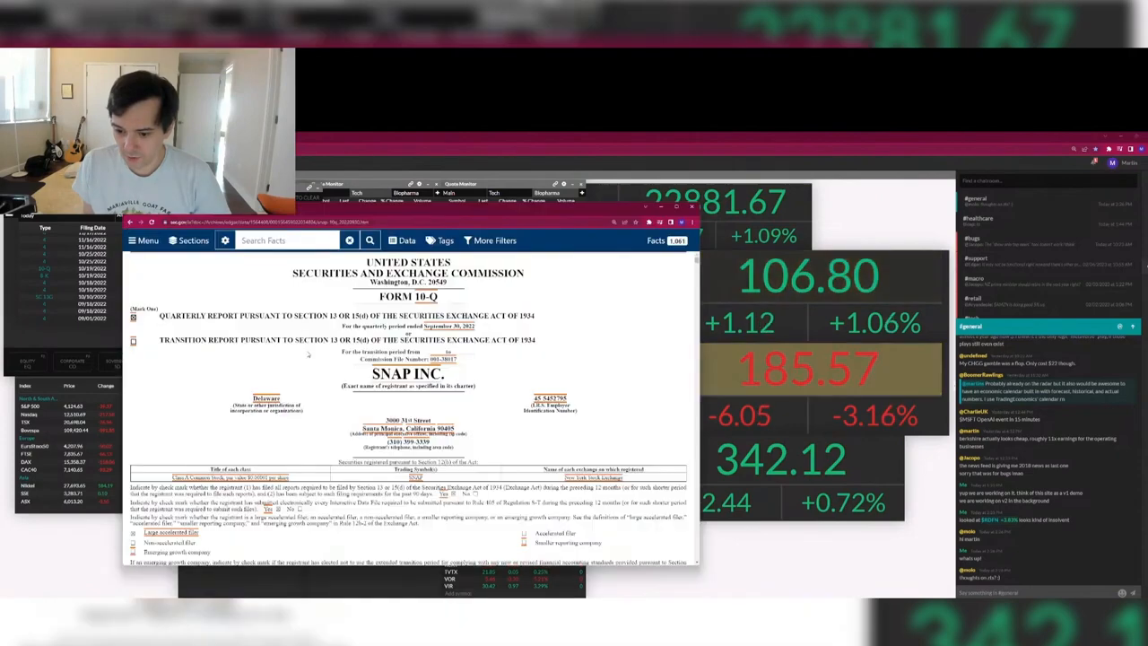
# Bring up the new workbook and arrange it side by side with the Snap 10-Q window.
pyautogui.hotkey('alt', 'Tab')
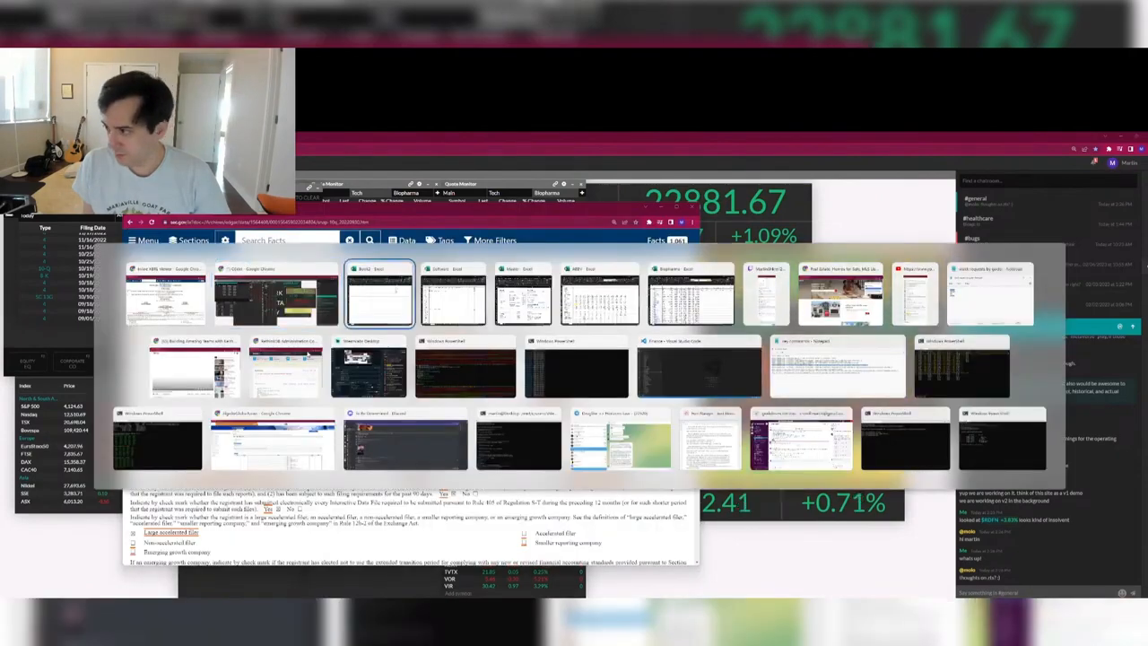
pyautogui.hotkey('alt', 'Tab')
pyautogui.click(931, 289)
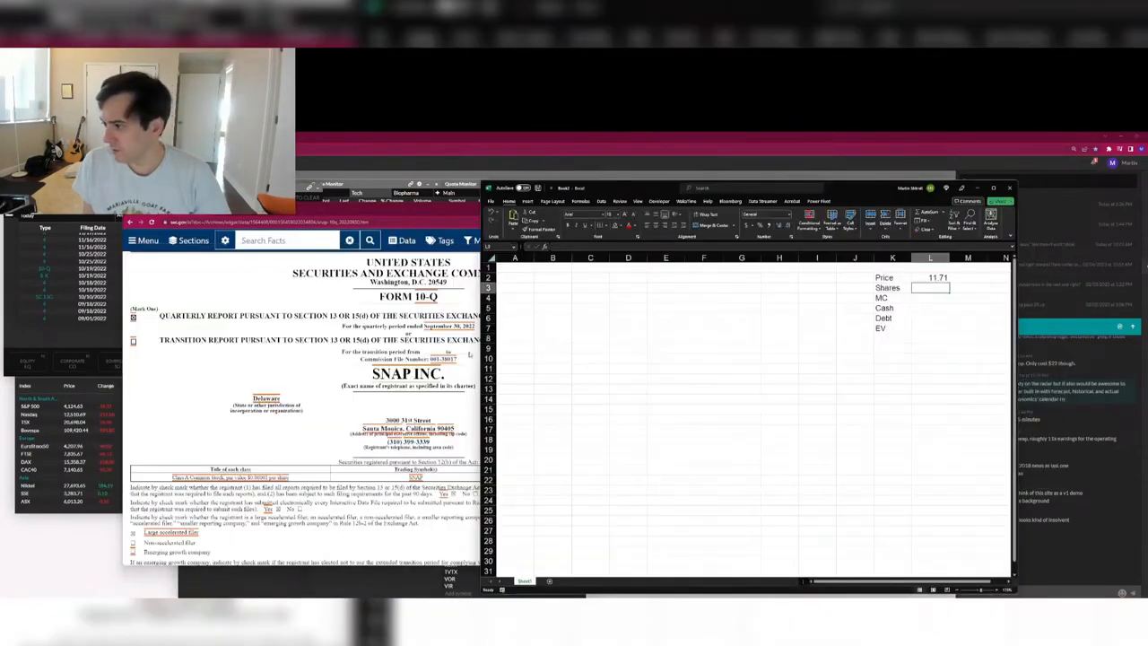
pyautogui.moveTo(392, 211); pyautogui.dragTo(281, 210)
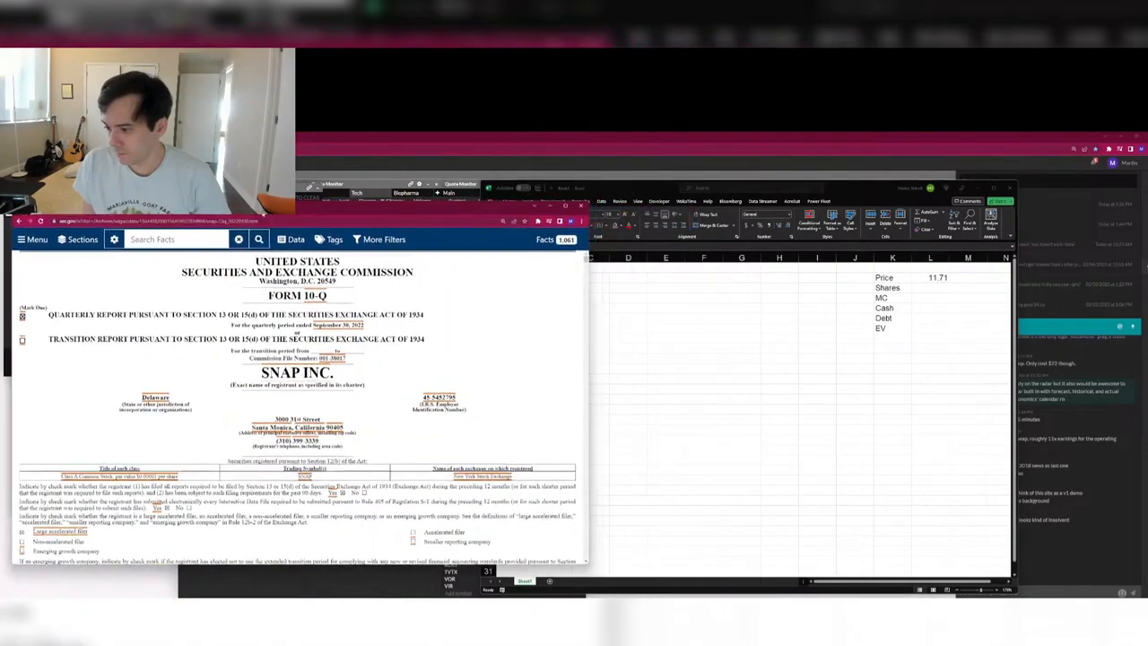
pyautogui.click(686, 314)
pyautogui.moveTo(627, 191); pyautogui.dragTo(735, 188)
# Enter Shares in L3 as the sum of the 10-Q's three share classes in millions: 1358.835657, 22.638471 and 231.626943.
pyautogui.scroll(-3, 320, 413)
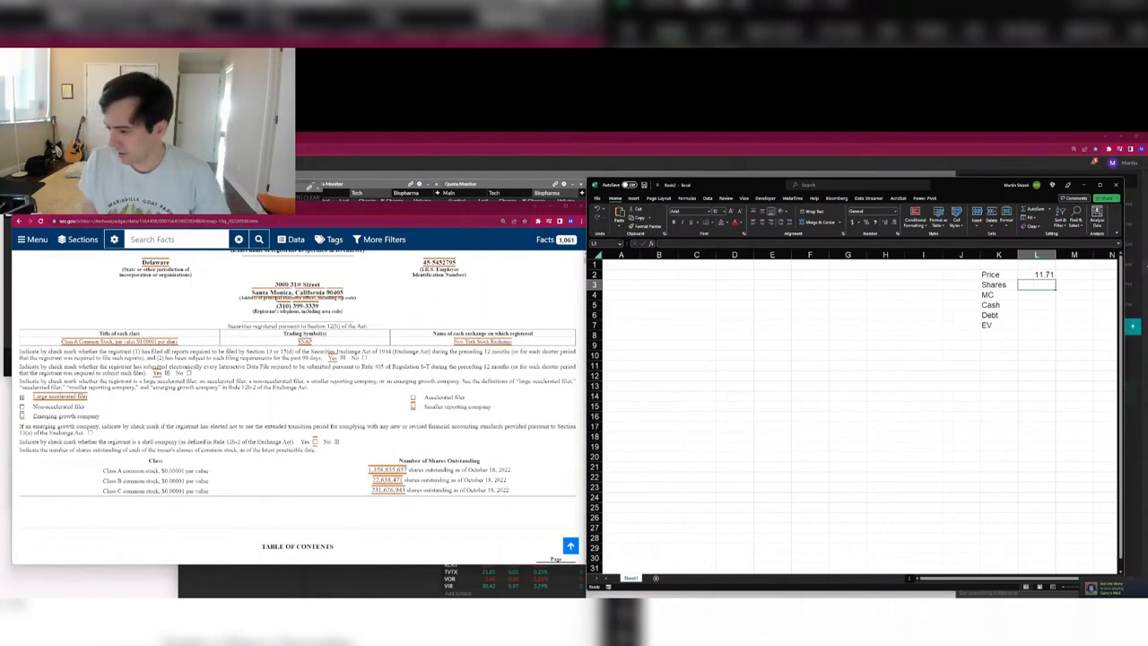
pyautogui.write('=1358')
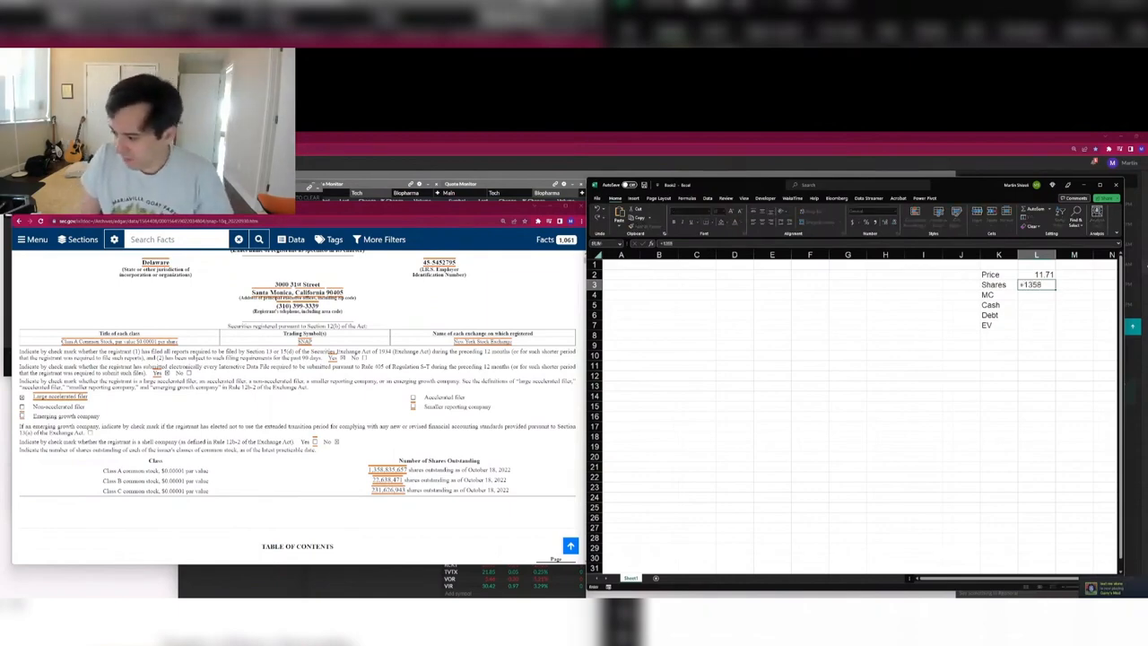
pyautogui.write('.835657+22.638471+231.6')
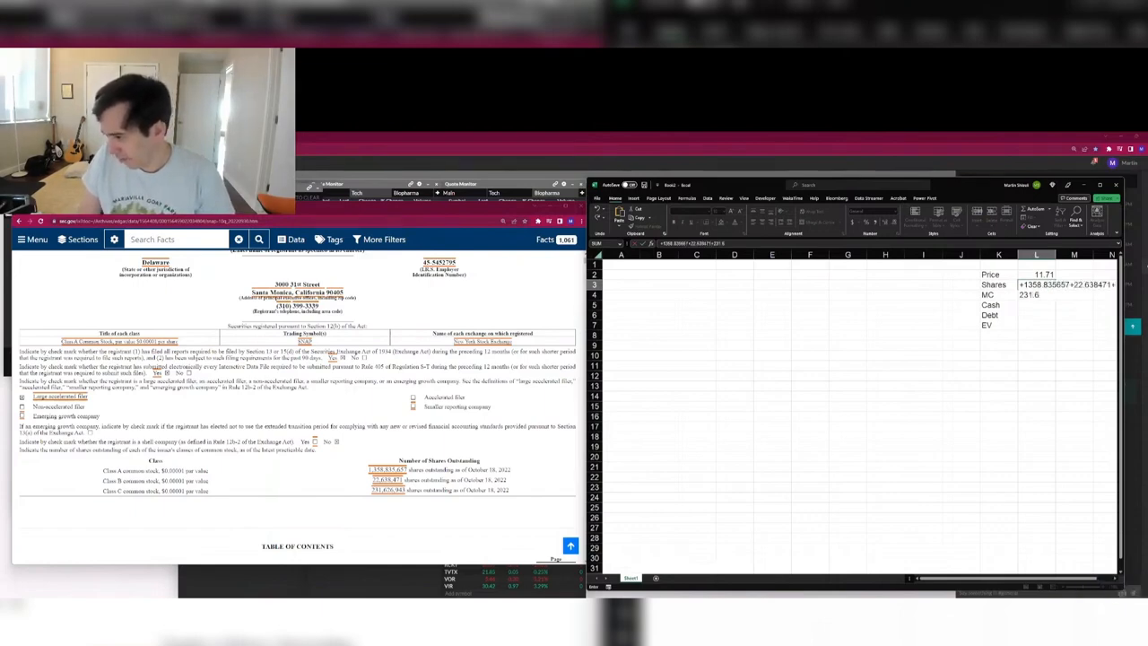
pyautogui.press('Return')
# Calculate MC in L4 as price multiplied by shares.
pyautogui.write('=')
pyautogui.press('Return')
pyautogui.press('Up')
pyautogui.press('Up')
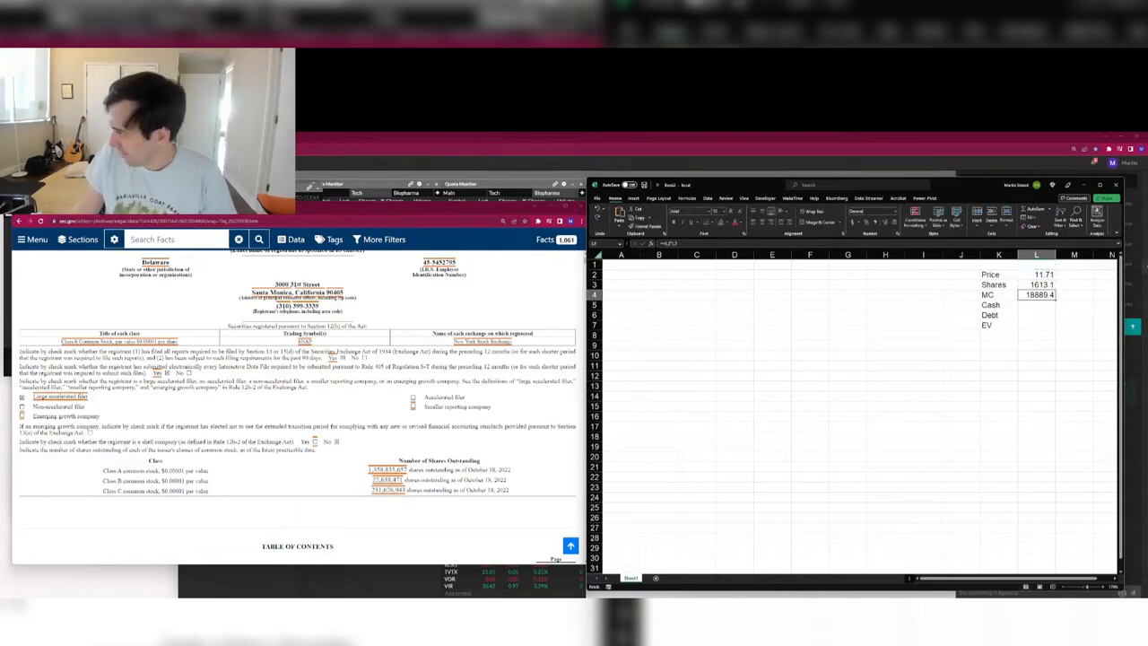
# Format L3:L7 as numbers with zero decimal places and a thousands separator.
pyautogui.hotkey('shift', 'Down')
pyautogui.hotkey('shift', 'Down')
pyautogui.hotkey('shift', 'Down')
pyautogui.hotkey('shift', 'Down')
pyautogui.hotkey('ctrl', '1')
pyautogui.press('Down')
pyautogui.press('Tab')
pyautogui.write('0')
pyautogui.press('Tab')
pyautogui.press('space')
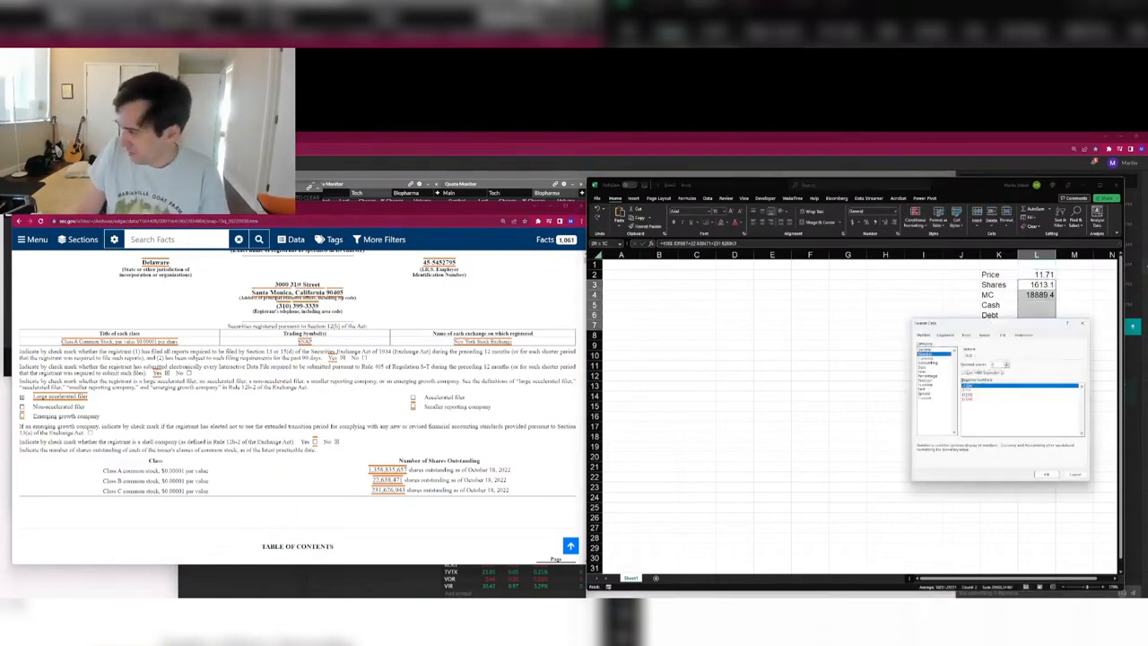
pyautogui.press('Return')
# Enter the source period Q322 beside Shares in M3 and right-align it.
pyautogui.press('Right')
pyautogui.write('Q322')
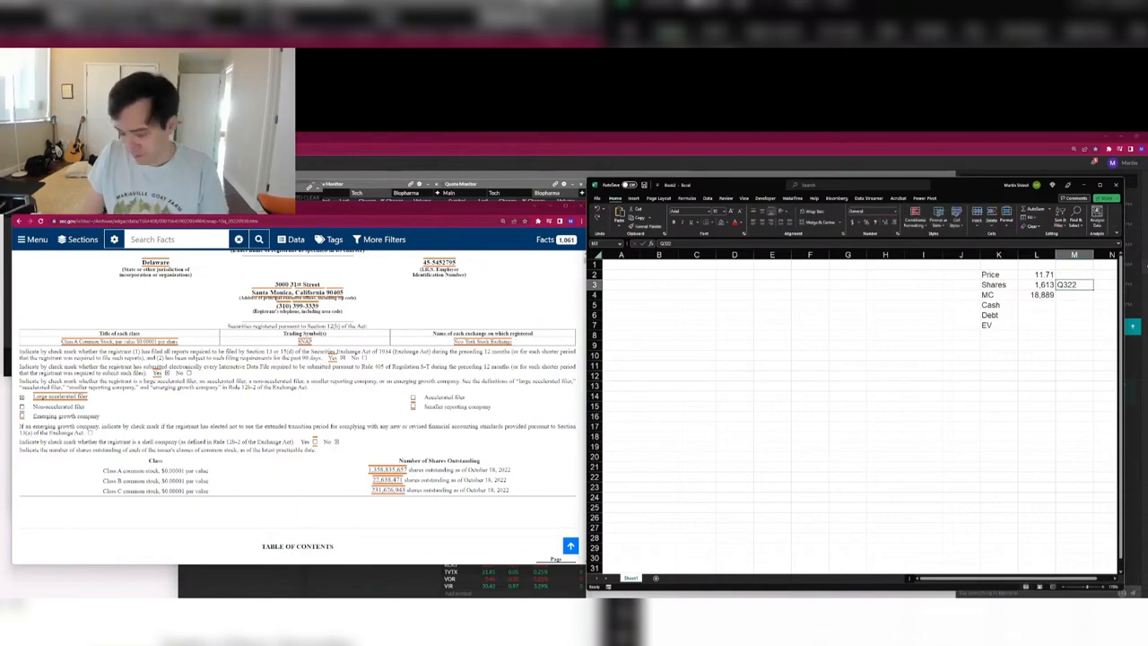
pyautogui.press('super')
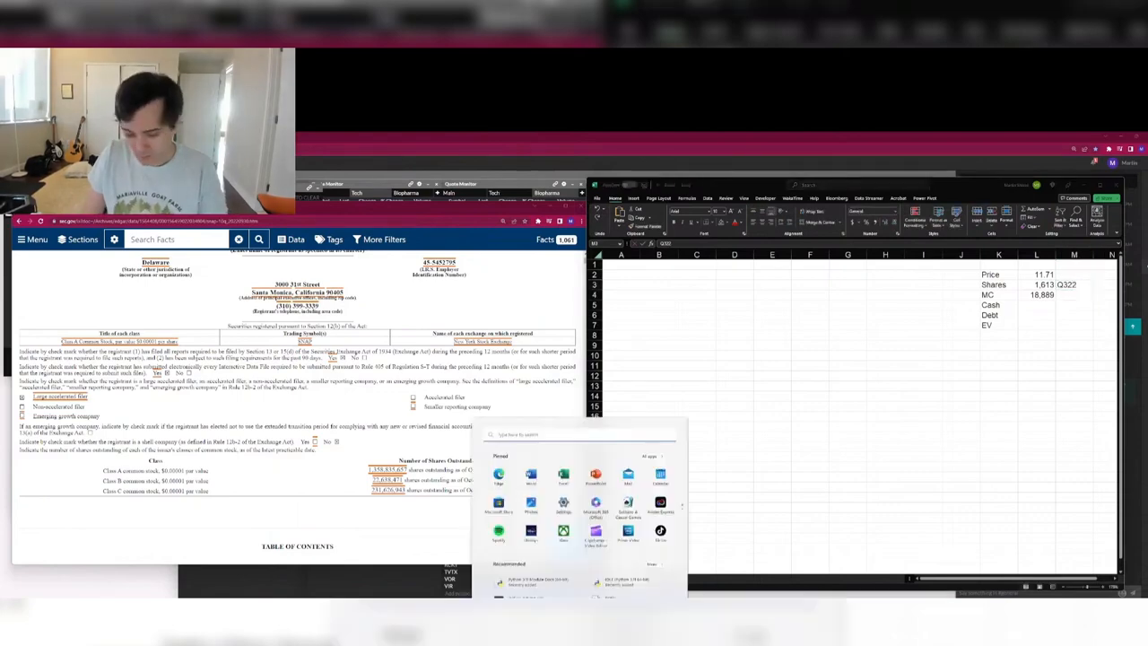
pyautogui.press('Escape')
pyautogui.hotkey('alt', 'h')
pyautogui.press('a')
pyautogui.press('r')
# Copy the Q322 period label to the Cash and Debt rows in column M.
pyautogui.hotkey('ctrl', 'c')
pyautogui.press('Down')
pyautogui.press('Down')
pyautogui.hotkey('ctrl', 'v')
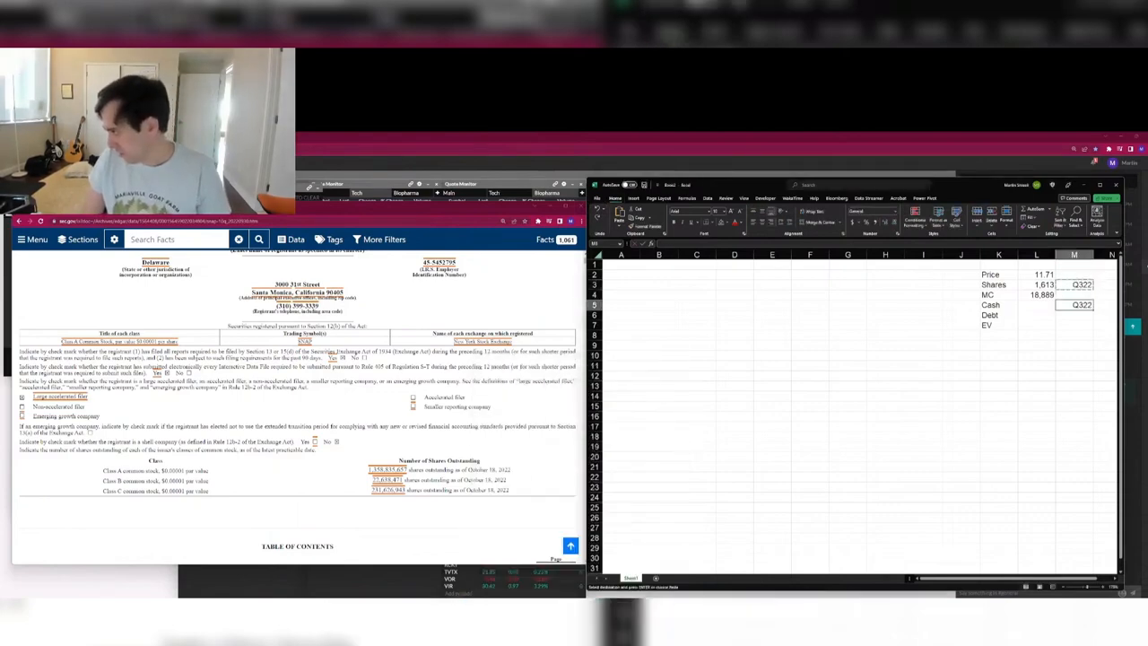
pyautogui.press('Down')
pyautogui.hotkey('ctrl', 'v')
pyautogui.press('Down')
pyautogui.press('Left')
pyautogui.press('Escape')
pyautogui.press('Up')
pyautogui.press('Up')
# Try to save the new workbook in the models folder.
pyautogui.hotkey('ctrl', 's')
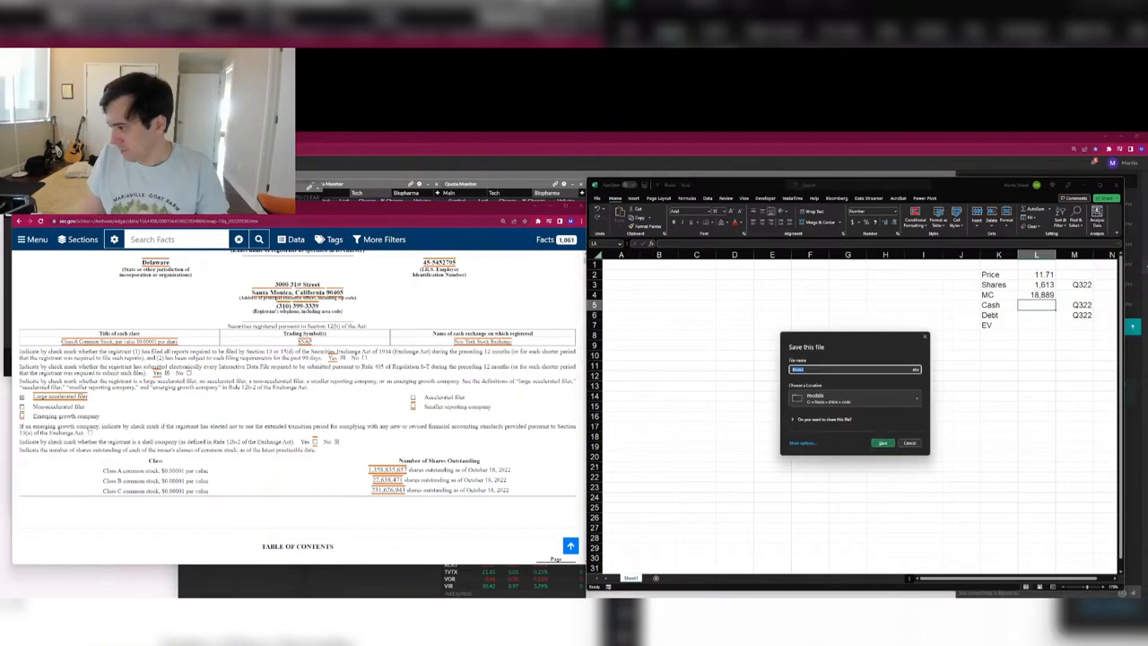
pyautogui.press('Return')
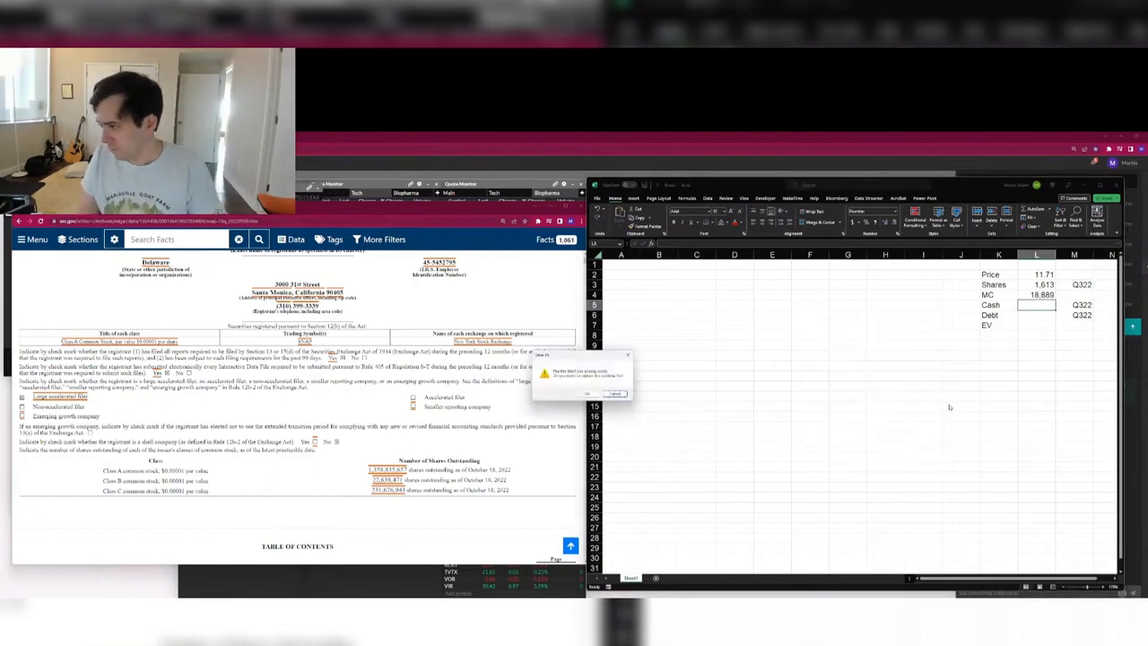
pyautogui.press('Return')
pyautogui.click(745, 394)
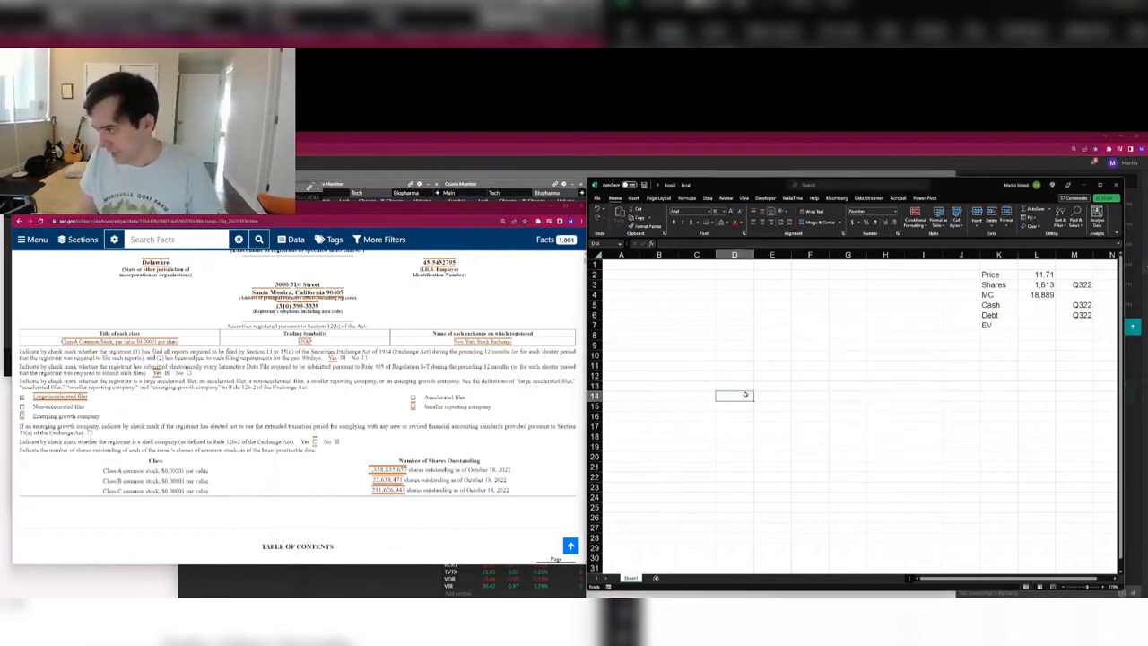
# Discard the new unsaved workbook and hyperlink the Snap name in the Software workbook to the SNAP file in the models folder.
pyautogui.hotkey('ctrl', 'w')
pyautogui.click(883, 428)
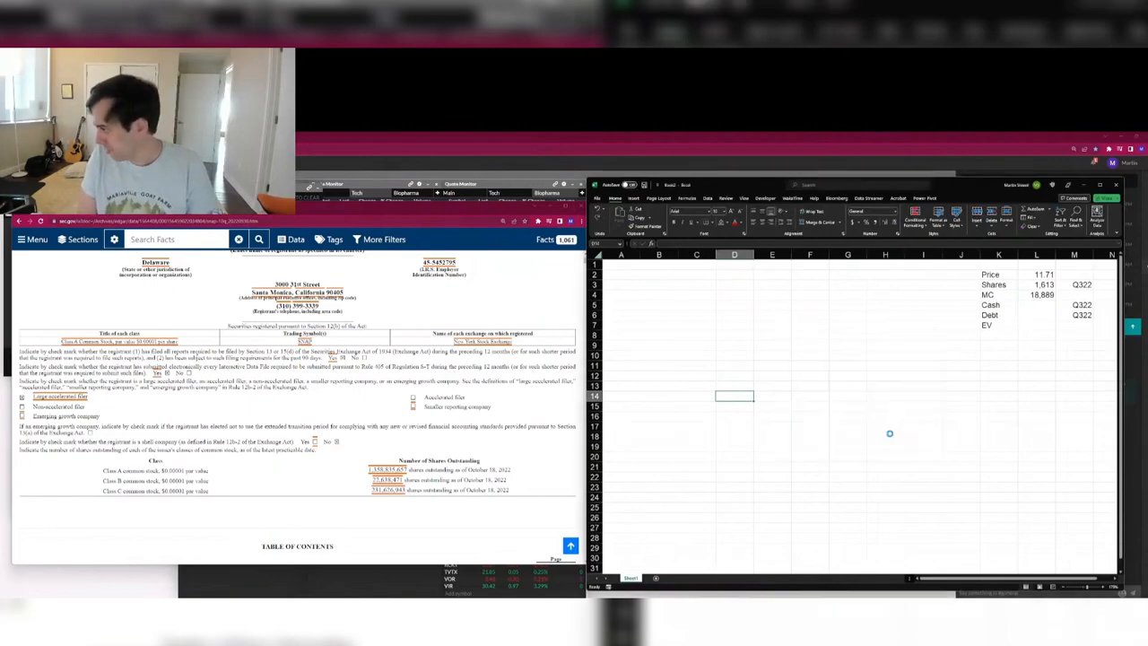
pyautogui.hotkey('ctrl', 'k')
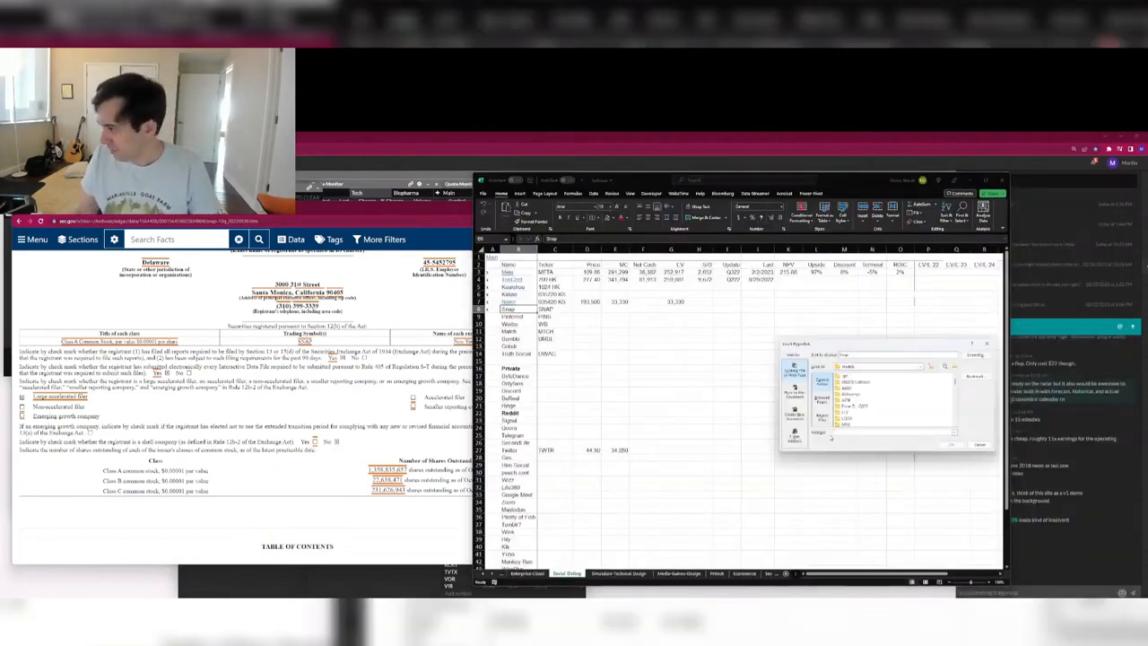
pyautogui.click(858, 408)
pyautogui.press('s')
pyautogui.press('Return')
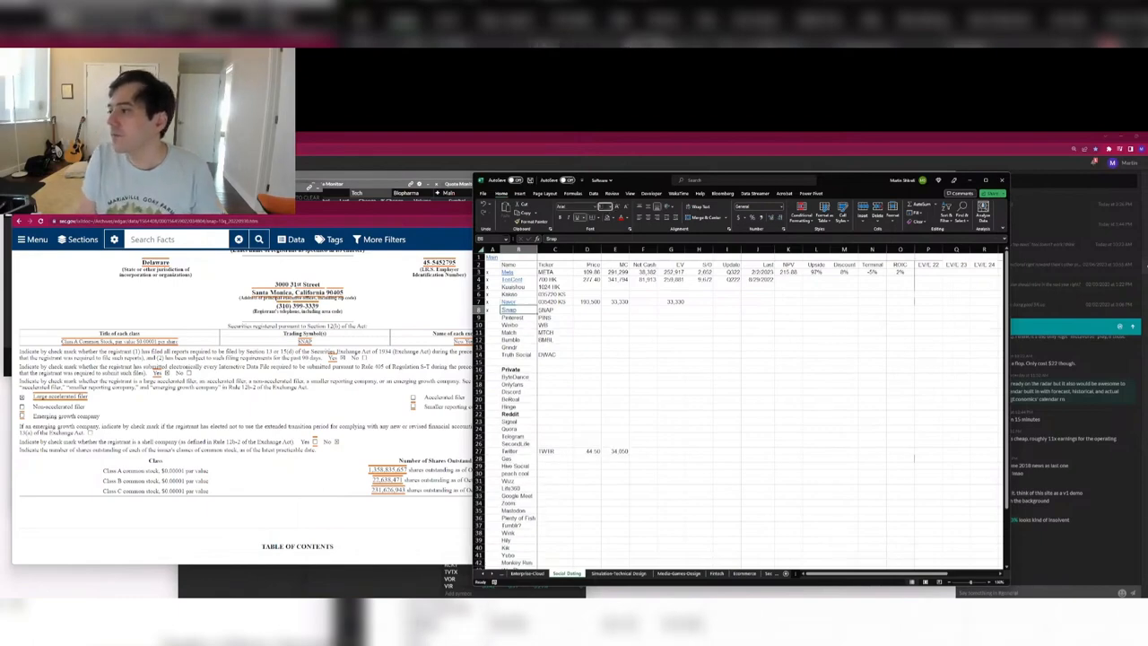
# Enter 18.71 as Snap's price in D8 of the company list.
pyautogui.press('Right')
pyautogui.press('Right')
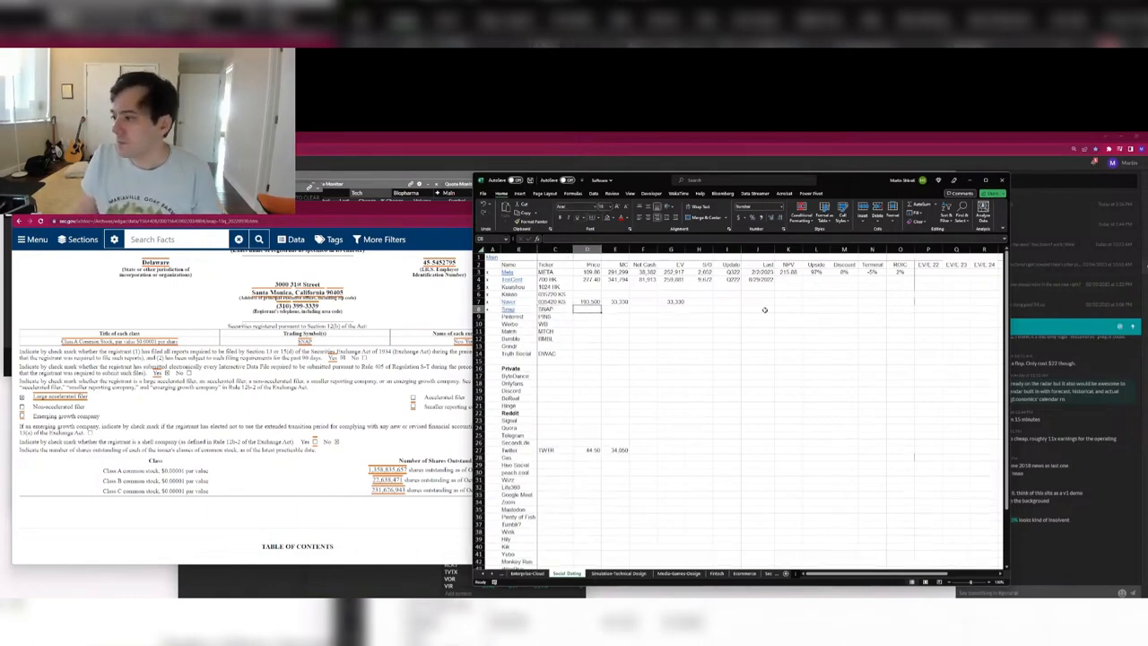
pyautogui.write('10.71')
pyautogui.press('Right')
# Open the existing SNAP workbook through the Snap link and go to the Shares row on its Main sheet.
pyautogui.click(521, 313)
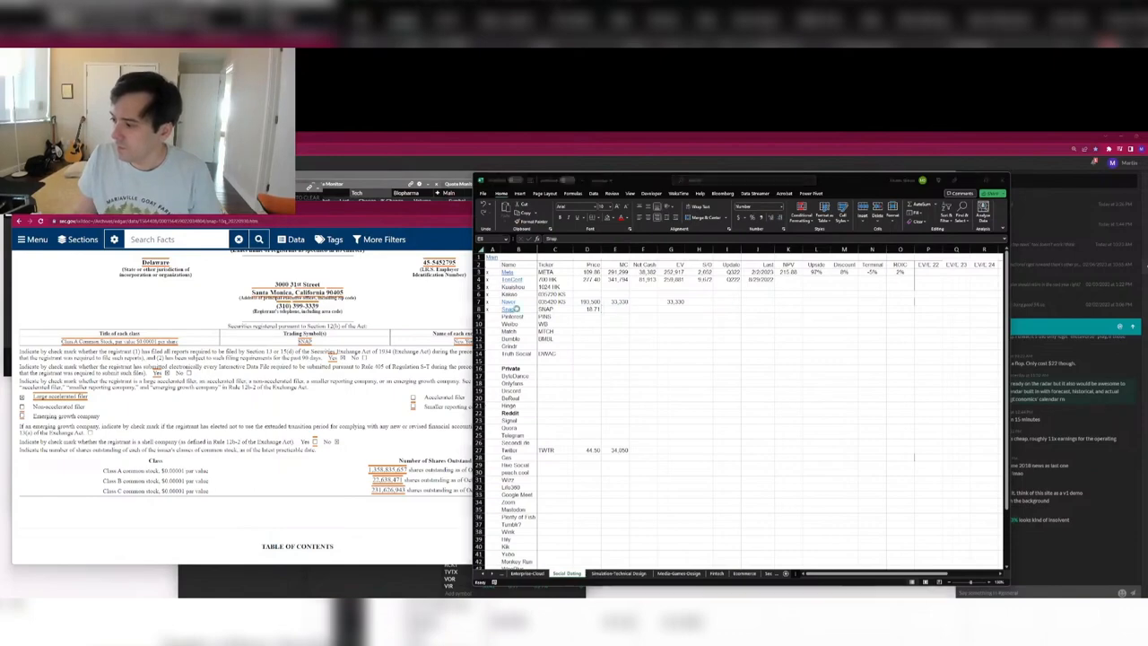
pyautogui.hotkey('ctrl', 'pageup')
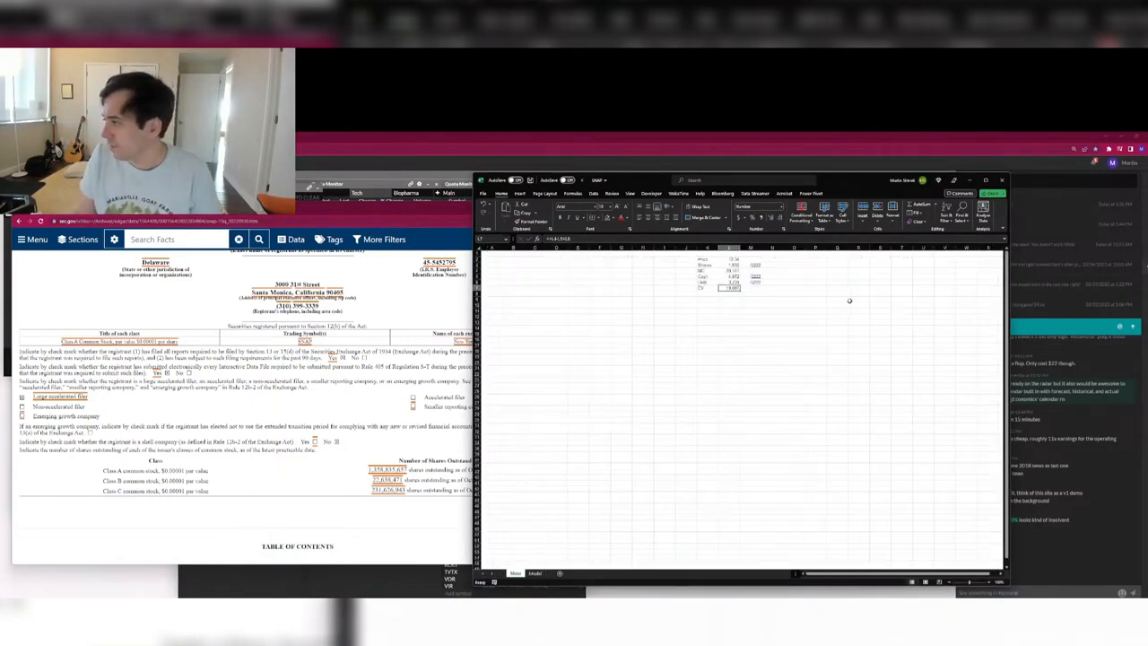
pyautogui.hotkey('ctrl', 'Home')
pyautogui.press('Right')
pyautogui.press('Right')
pyautogui.press('Right')
pyautogui.press('Right')
pyautogui.press('Right')
pyautogui.press('Right')
pyautogui.press('Right')
pyautogui.press('Right')
pyautogui.press('Right')
pyautogui.press('Right')
pyautogui.press('Right')
pyautogui.press('Right')
pyautogui.press('Right')
pyautogui.press('Left')
pyautogui.press('Down')
pyautogui.press('Left')
pyautogui.press('Left')
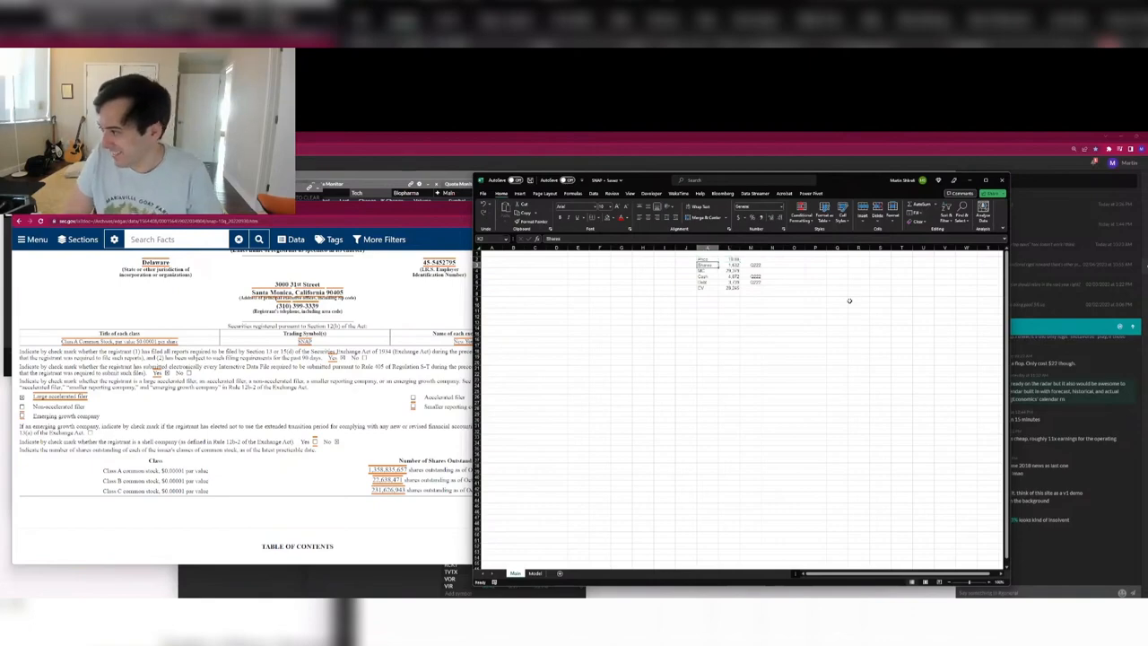
# Inspect the Shares value in L3 and the market cap formula in L4 of the SNAP workbook.
pyautogui.hotkey('ctrl', 'w')
pyautogui.press('Right')
pyautogui.hotkey('ctrl', 'w')
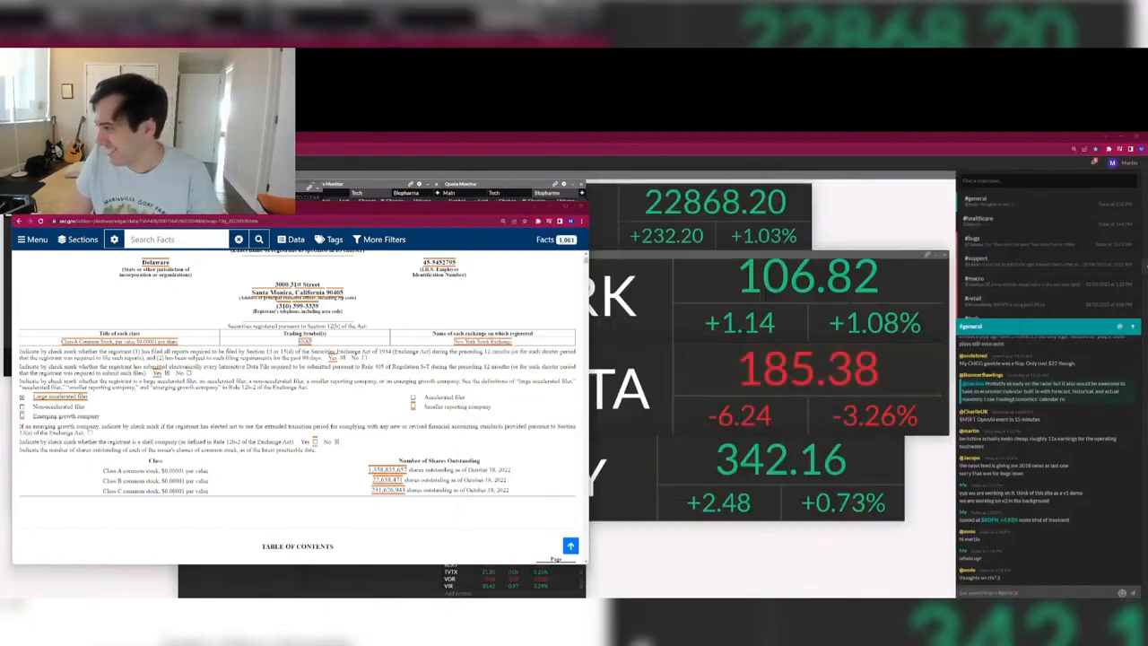
pyautogui.hotkey('alt', 'Tab')
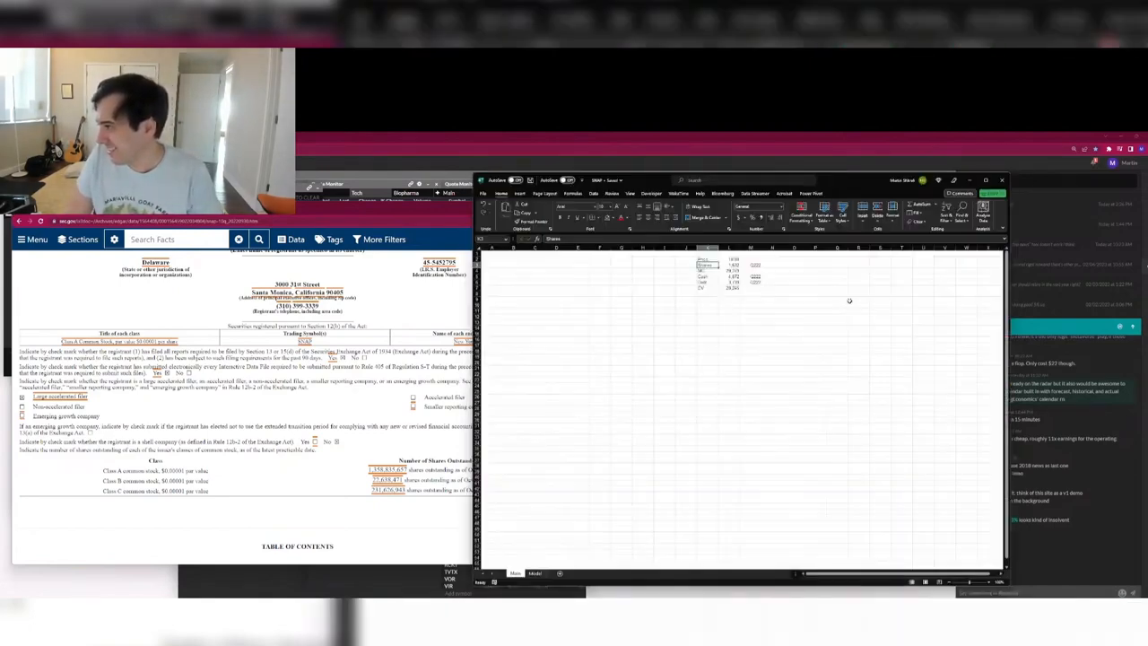
pyautogui.press('Right')
pyautogui.press('F2')
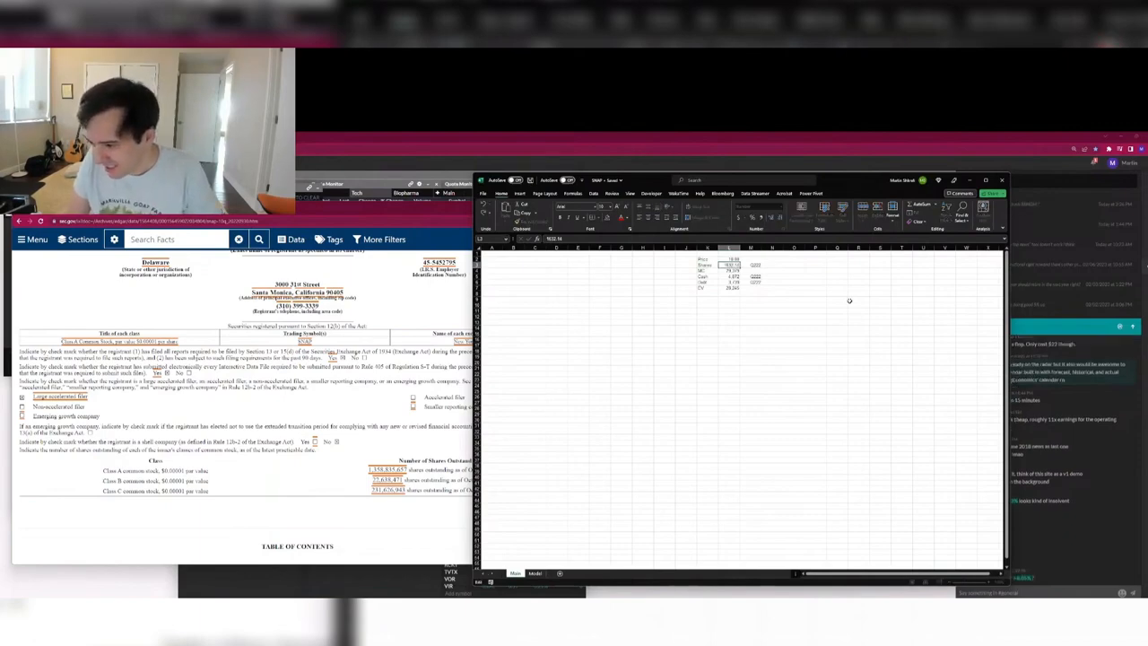
pyautogui.press('Return')
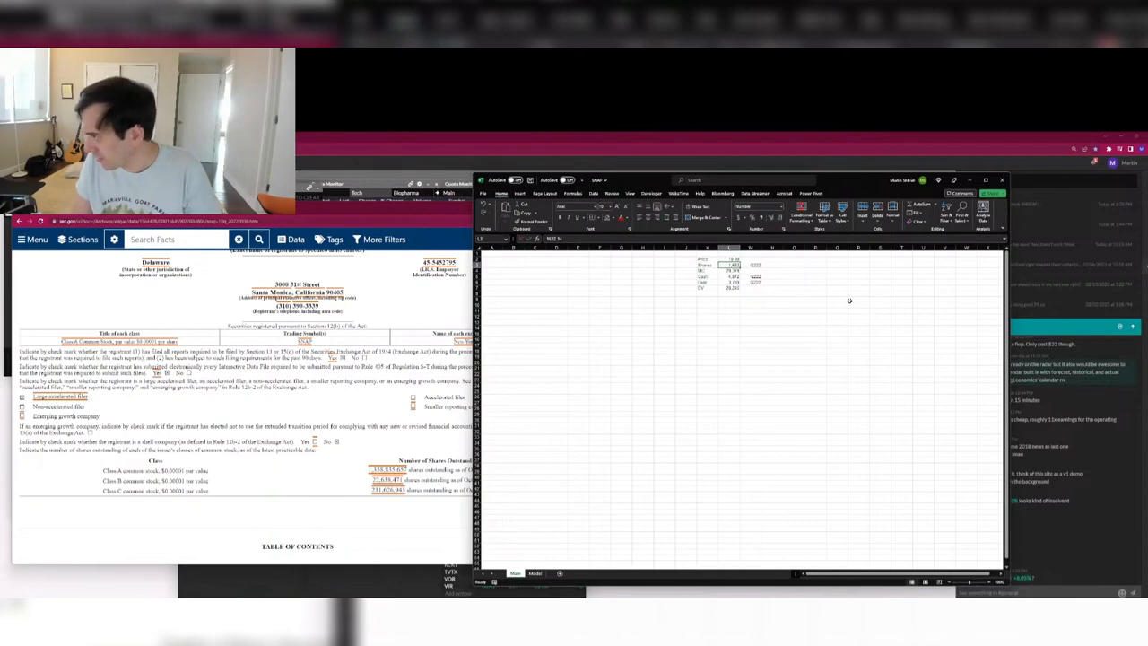
pyautogui.press('F2')
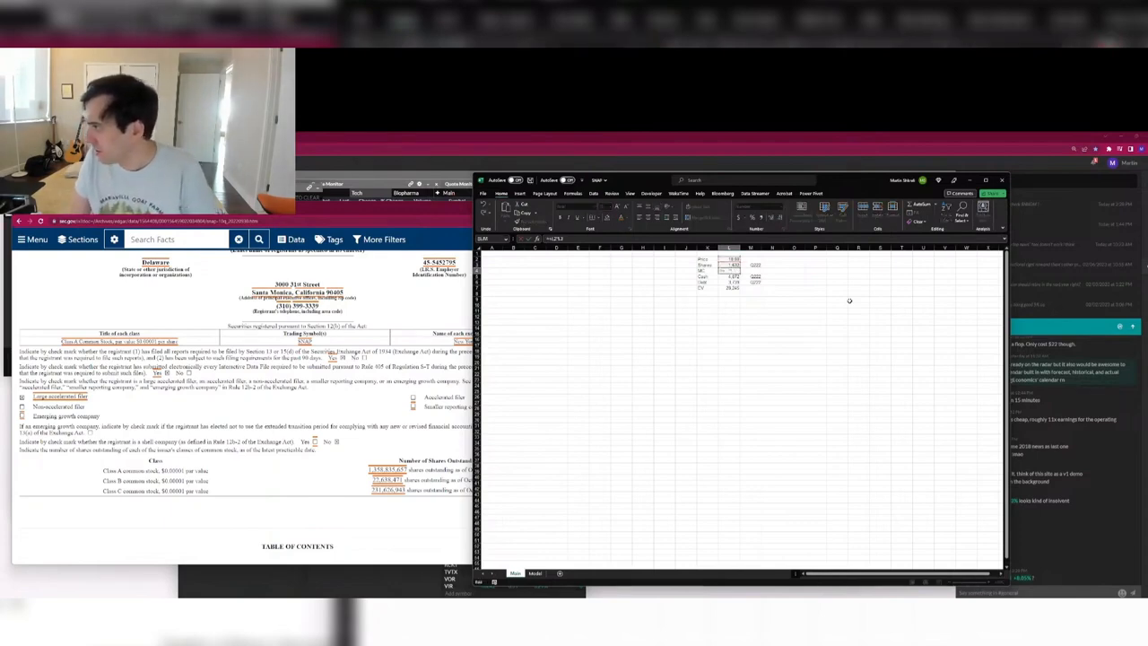
pyautogui.hotkey('ctrl', 'Return')
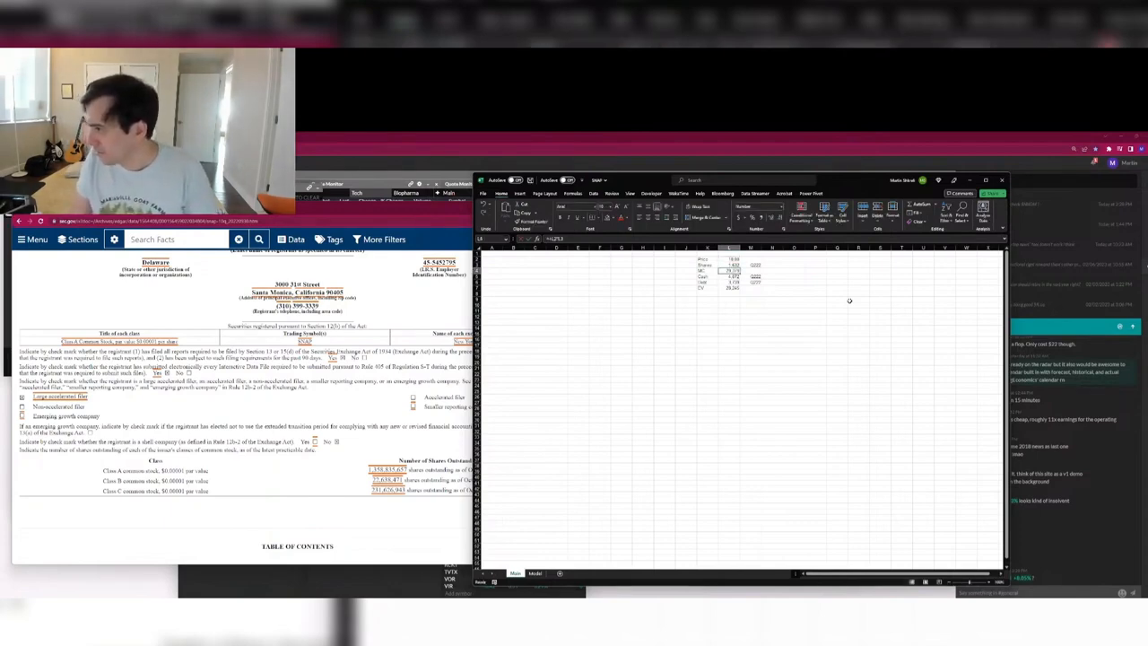
# Enter the sum of the three share classes, 1358.835657+22.638471+231.626943, copy it to Shares cell L3 and clear L4.
pyautogui.write('+22.638471+231.626943')
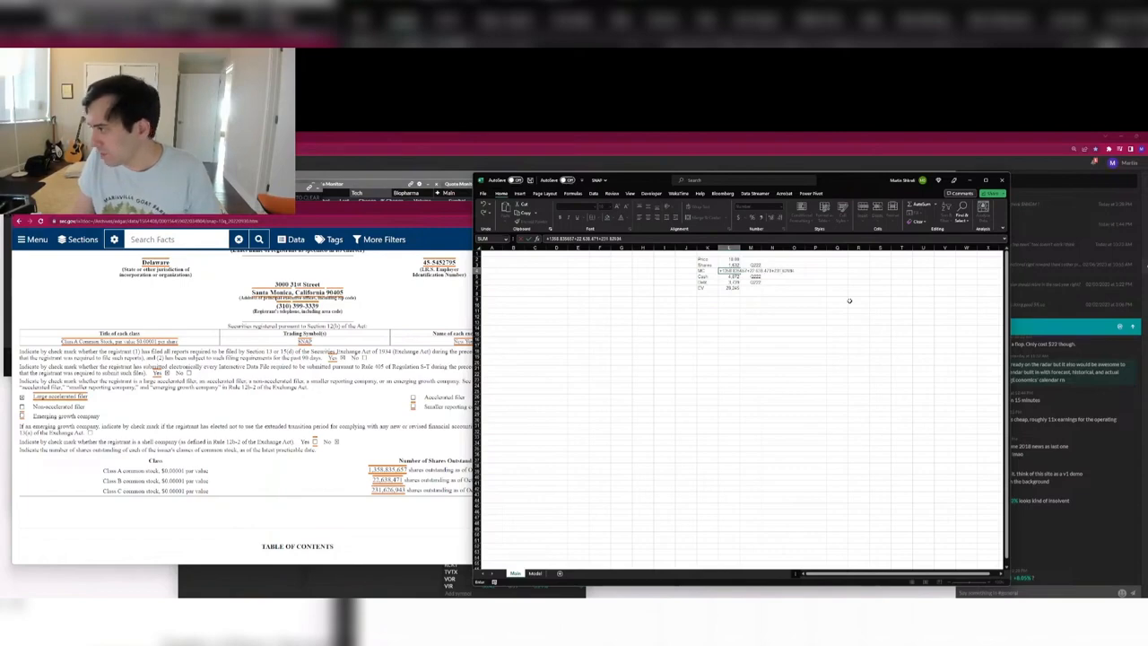
pyautogui.press('Return')
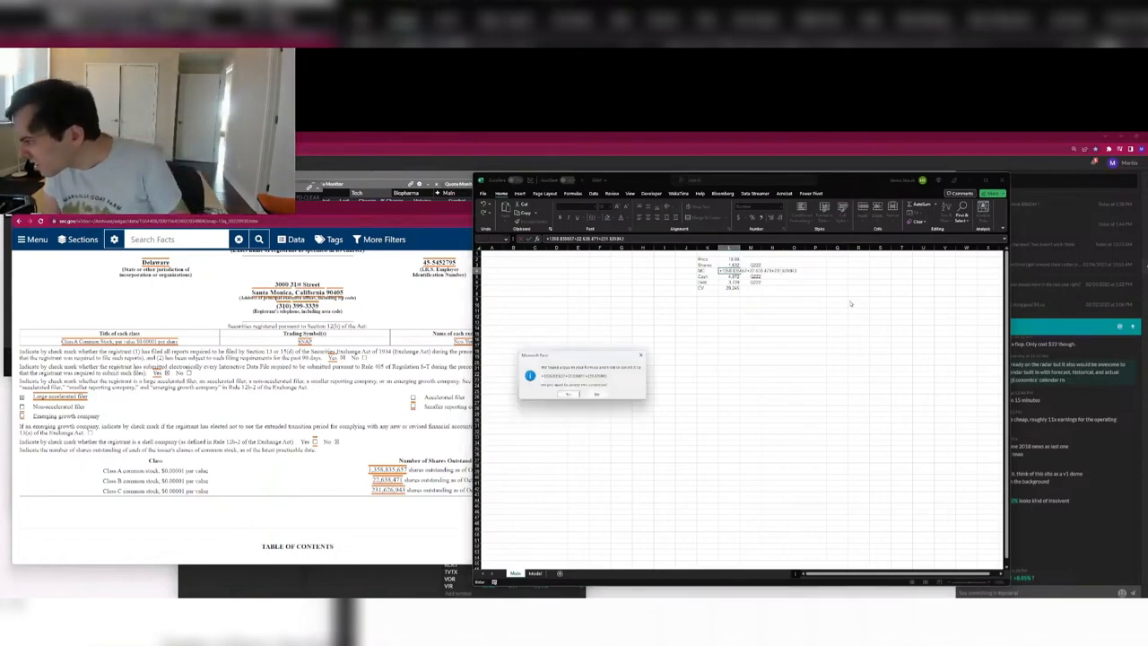
pyautogui.press('Return')
pyautogui.hotkey('ctrl', 'y')
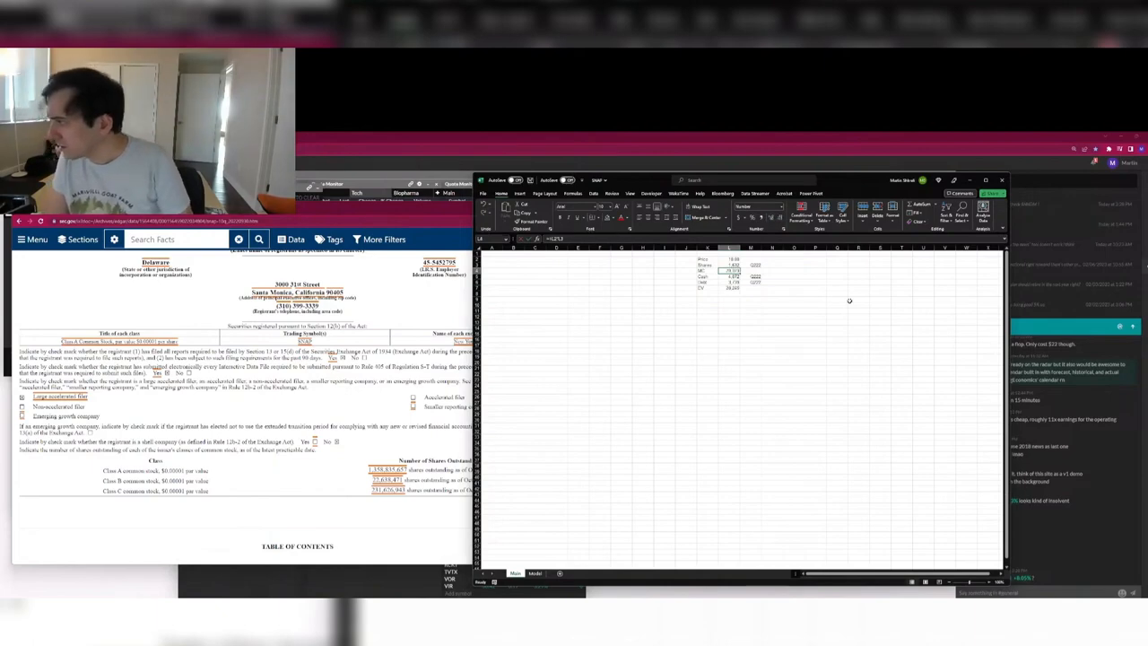
pyautogui.hotkey('ctrl', 'c')
pyautogui.press('Up')
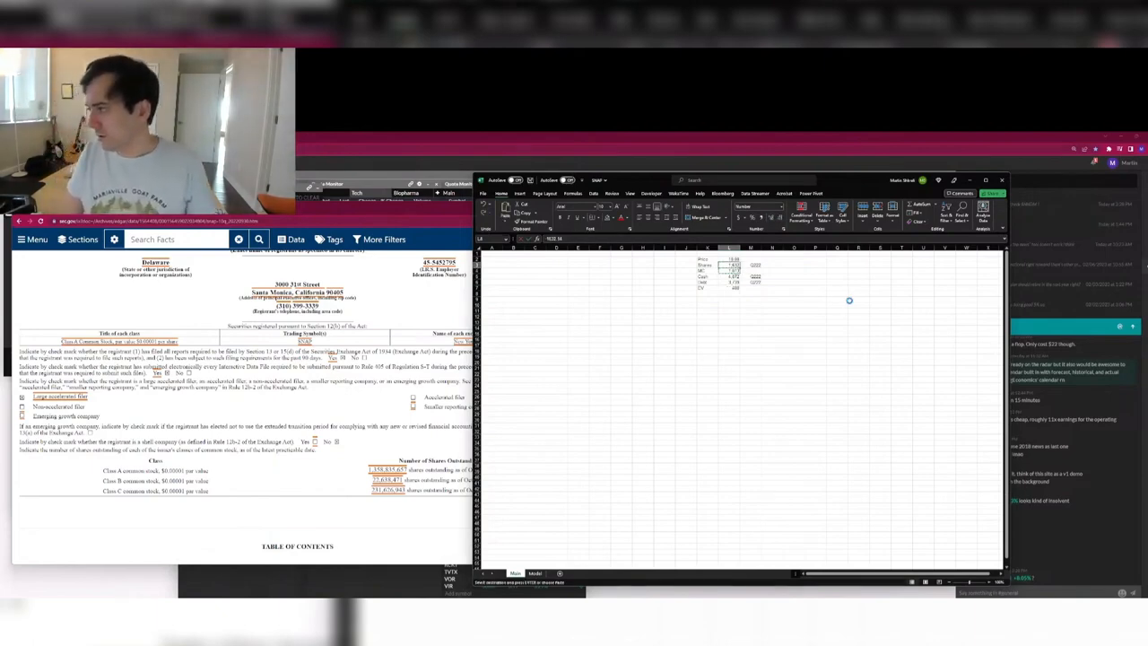
pyautogui.hotkey('ctrl', 'v')
pyautogui.press('Escape')
pyautogui.press('Down')
pyautogui.press('Delete')
# Enter Q322 as the source period for Shares in M3.
pyautogui.press('Up')
pyautogui.press('Right')
pyautogui.write('Q322')
pyautogui.press('Return')
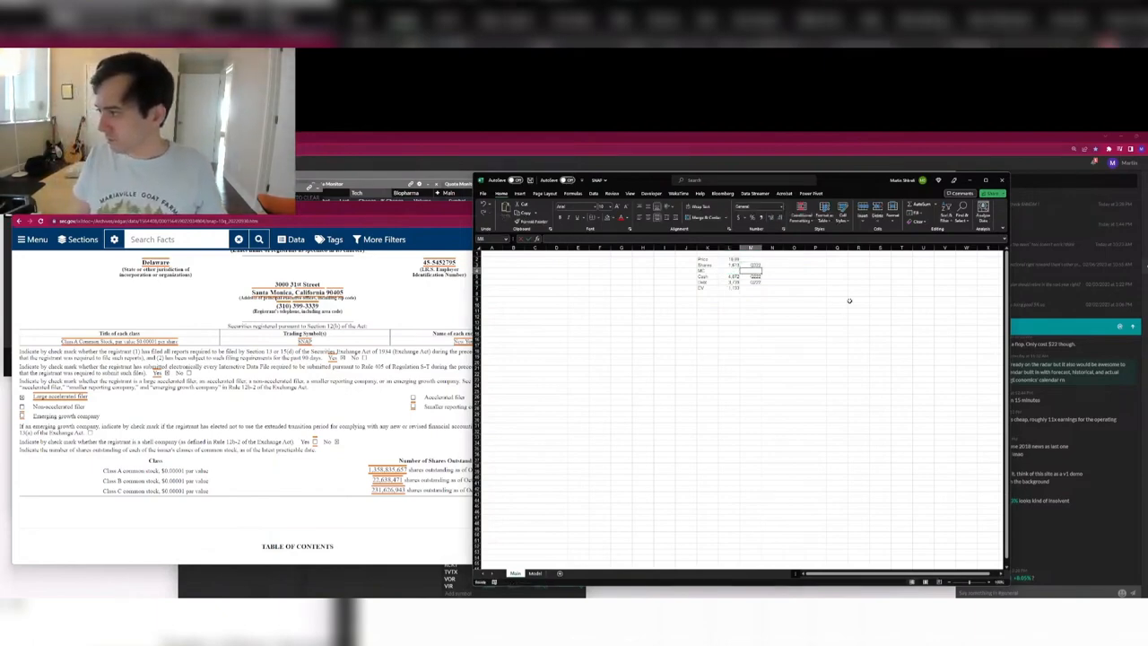
# Enter the market cap formula =+L2*L3 in L4 and save the SNAP workbook.
pyautogui.press('Left')
pyautogui.write('=+L2*L3')
pyautogui.press('Return')
pyautogui.hotkey('ctrl', 's')
pyautogui.press('Right')
pyautogui.press('Down')
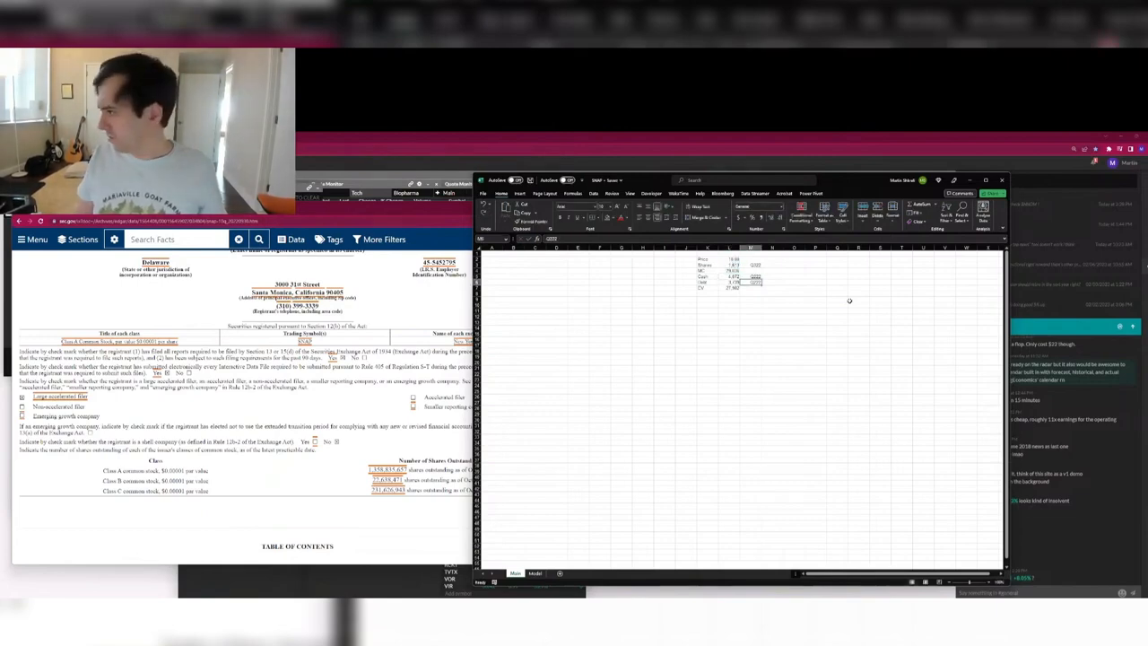
# Link Snap's S/O cell H8 in the Software workbook to the Shares value in the SNAP workbook.
pyautogui.hotkey('alt', 'Tab')
pyautogui.press('Right')
pyautogui.press('Right')
pyautogui.press('Right')
pyautogui.press('Right')
pyautogui.press('Right')
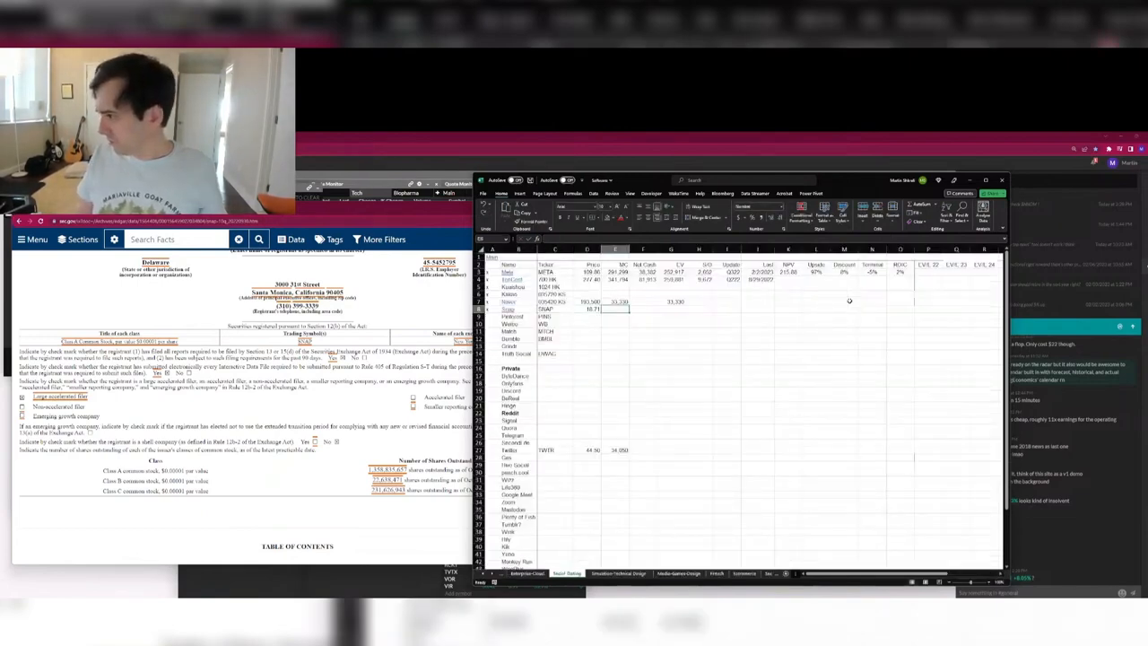
pyautogui.click(969, 181)
pyautogui.hotkey('alt', 'Tab')
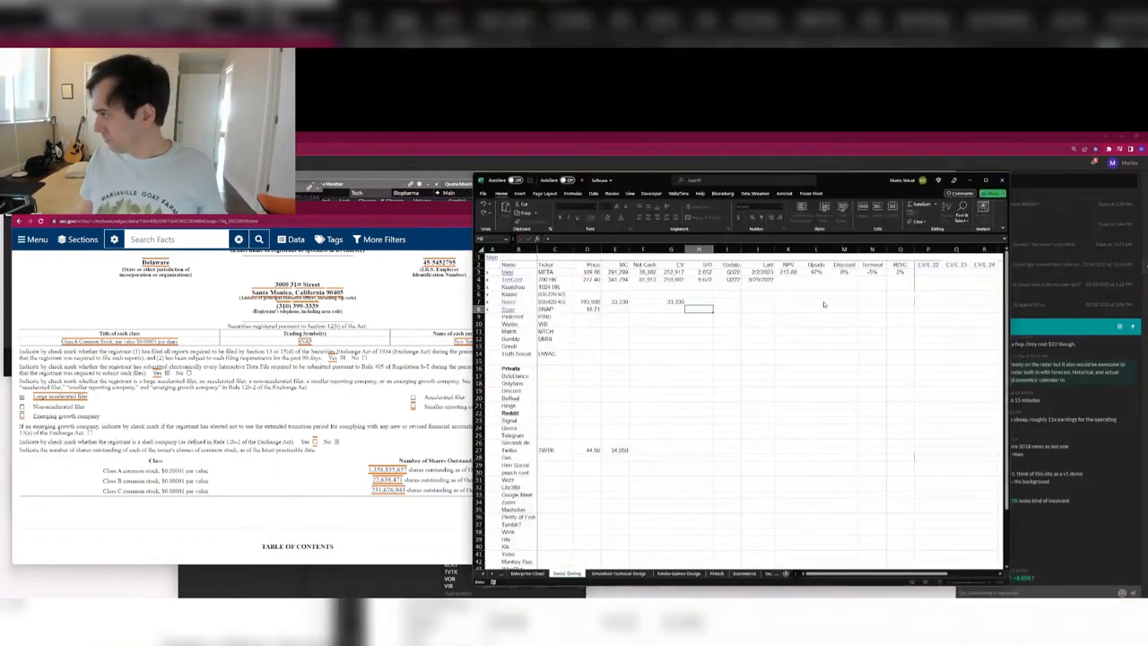
pyautogui.hotkey('alt', 'Tab')
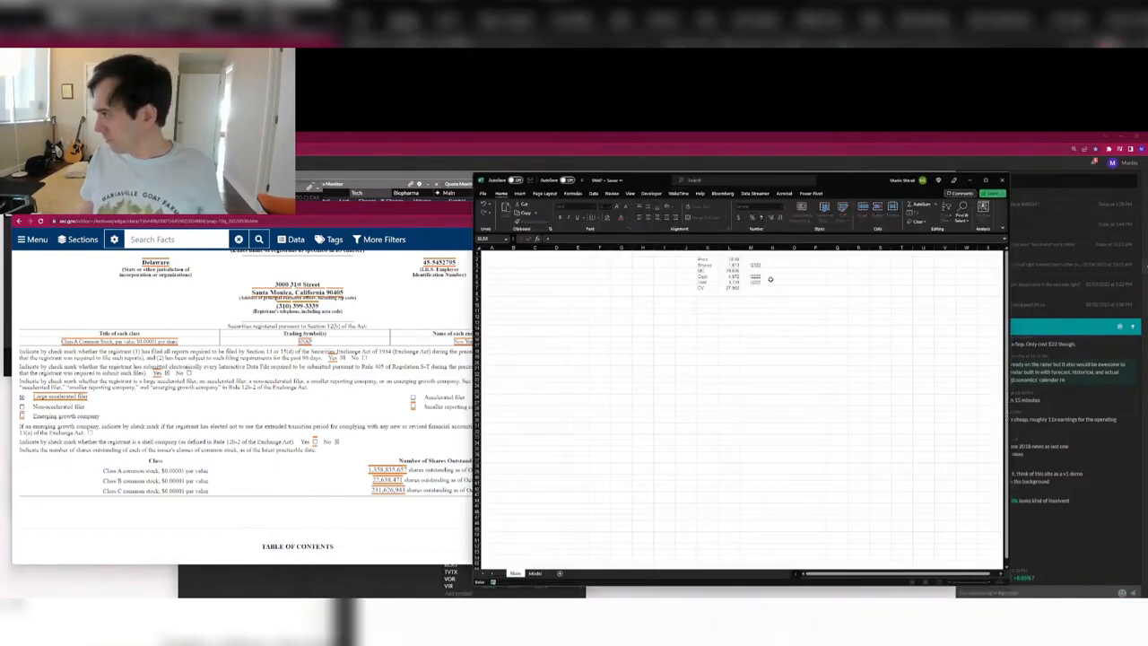
pyautogui.press('Tab')
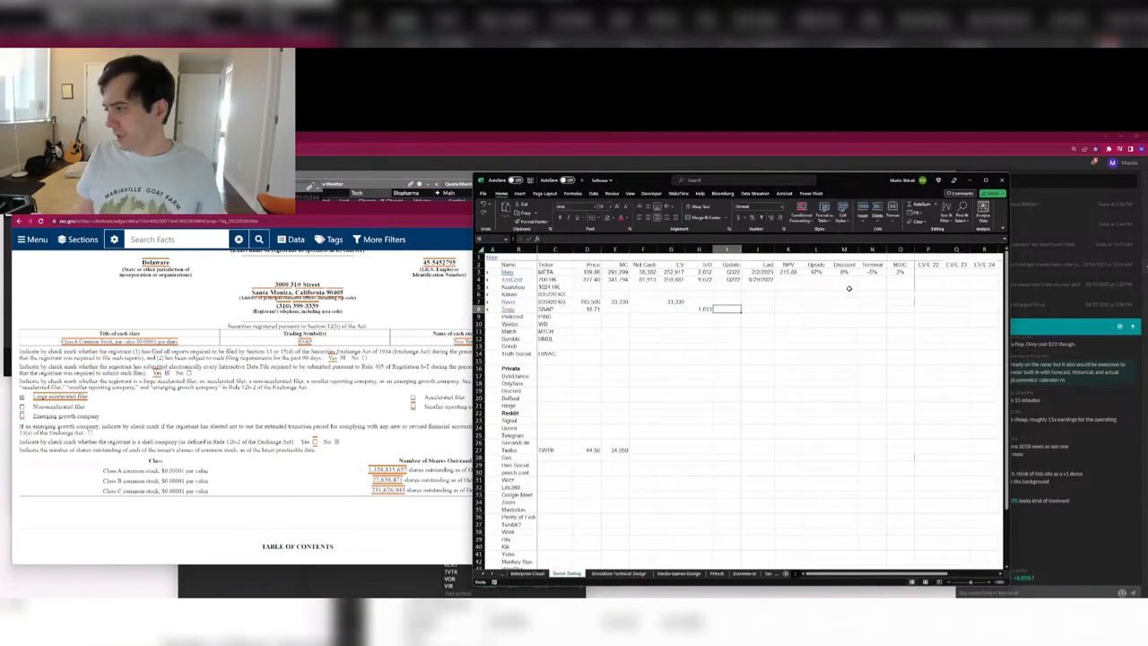
# Calculate Snap's market cap in E8 as its price times its shares outstanding.
pyautogui.press('Left')
pyautogui.press('Left')
pyautogui.press('Left')
pyautogui.press('Left')
pyautogui.write('=')
pyautogui.press('Left')
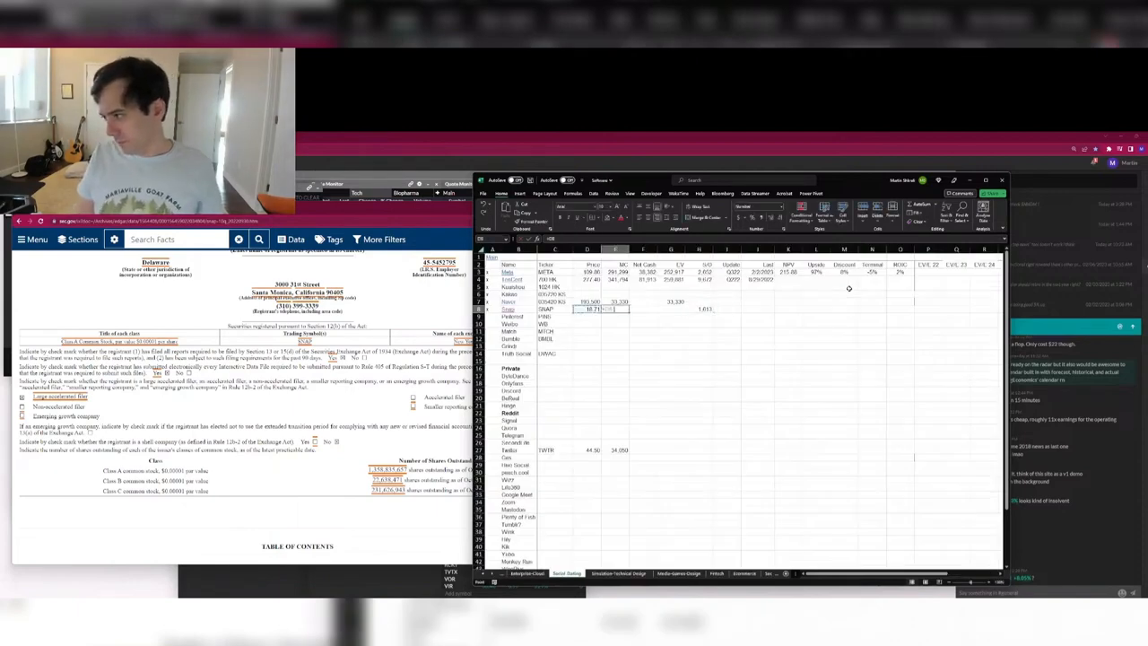
pyautogui.write('*')
pyautogui.press('Right')
pyautogui.press('Right')
pyautogui.press('Right')
pyautogui.press('Tab')
pyautogui.press('Tab')
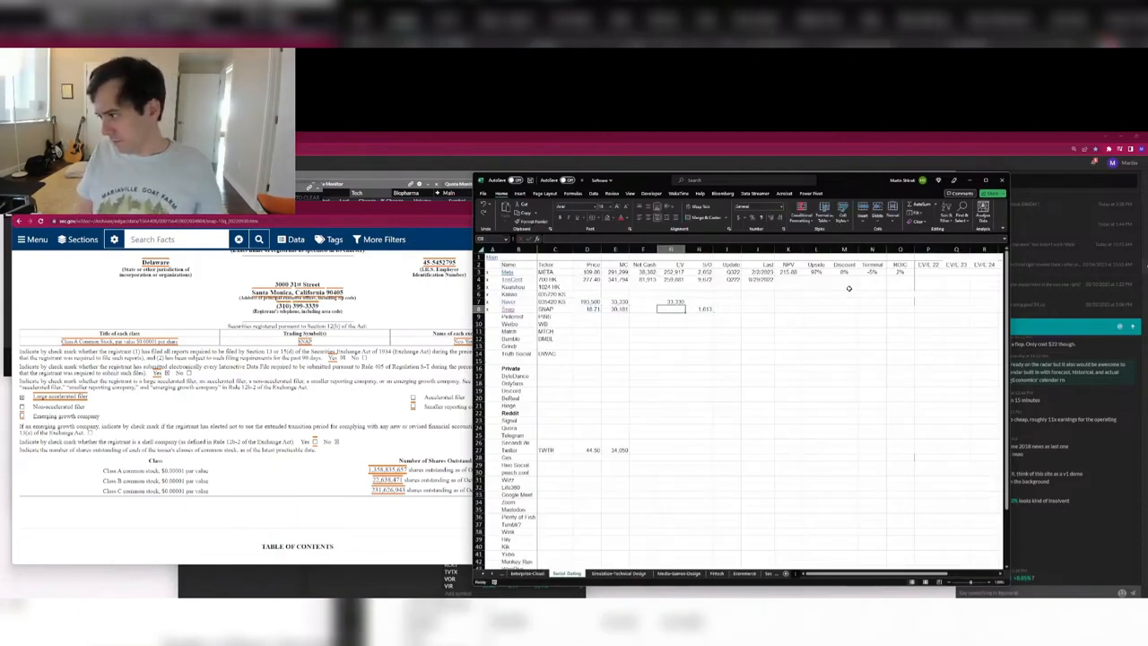
# Calculate Snap's enterprise value in G8 and try to link its Net Cash cell F8 to the SNAP workbook.
pyautogui.press('Left')
pyautogui.write('=')
pyautogui.hotkey('alt', 'Tab')
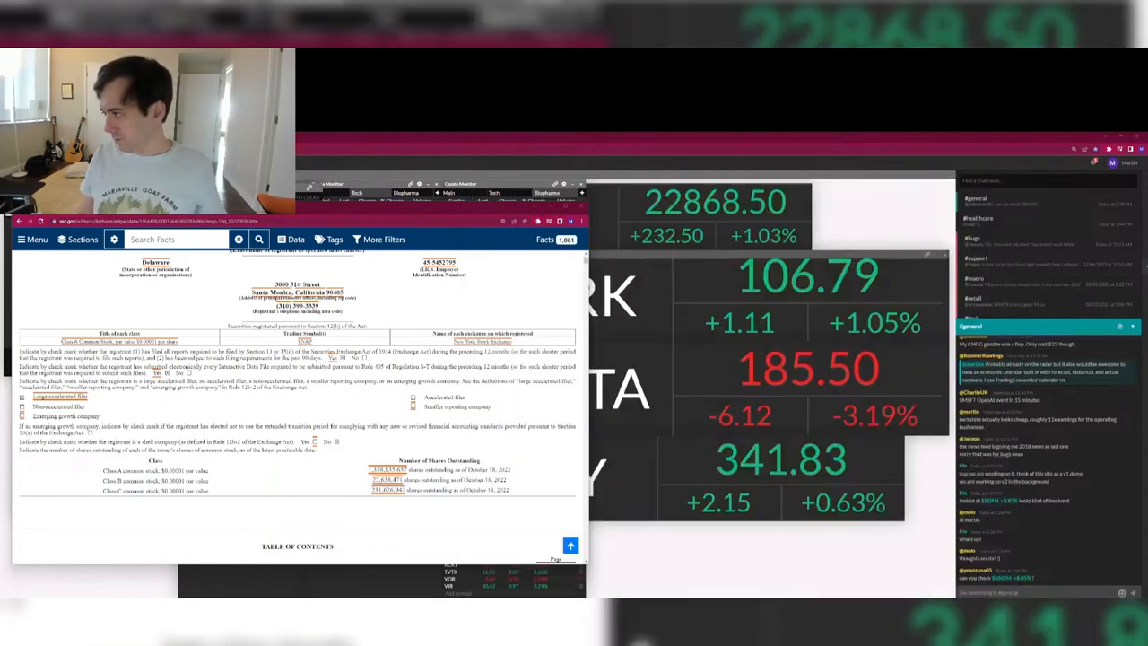
pyautogui.moveTo(384, 212); pyautogui.dragTo(748, 433)
pyautogui.click(328, 415)
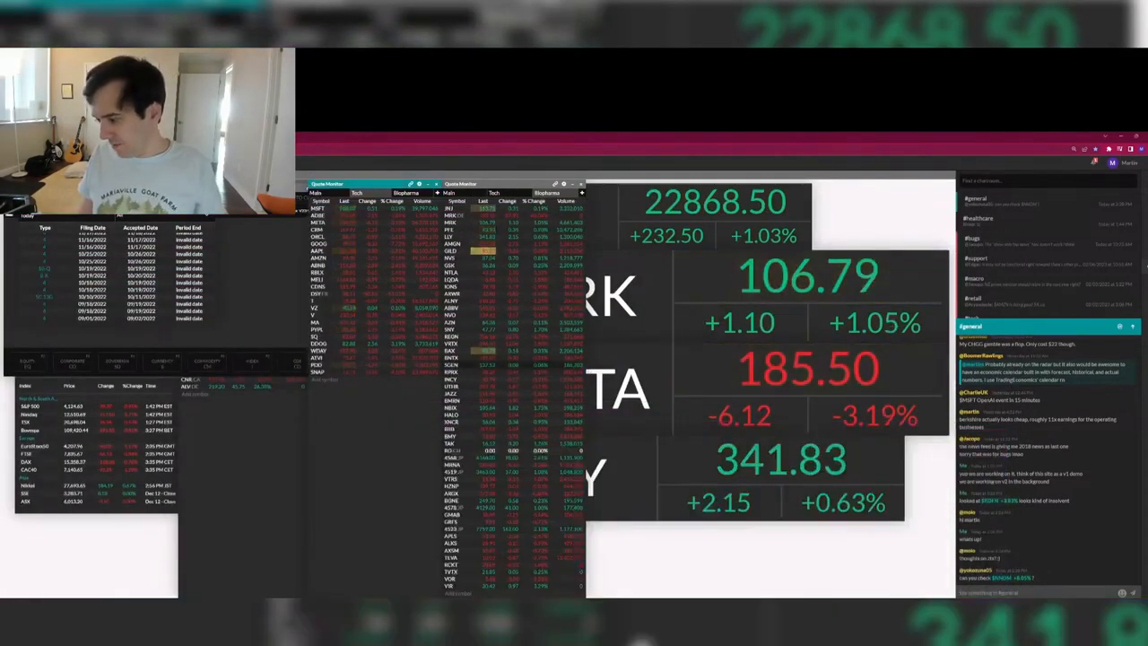
pyautogui.hotkey('alt', 'Tab')
pyautogui.moveTo(662, 427); pyautogui.dragTo(421, 213)
pyautogui.hotkey('alt', 'Tab')
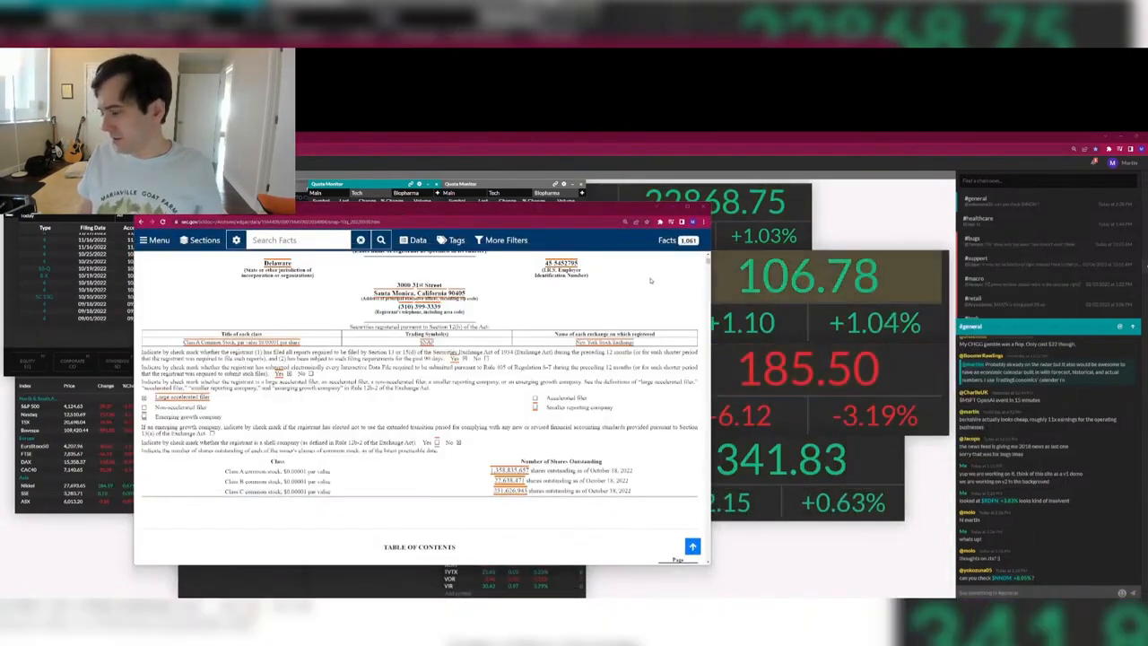
pyautogui.hotkey('alt', 'Tab')
pyautogui.click(613, 296)
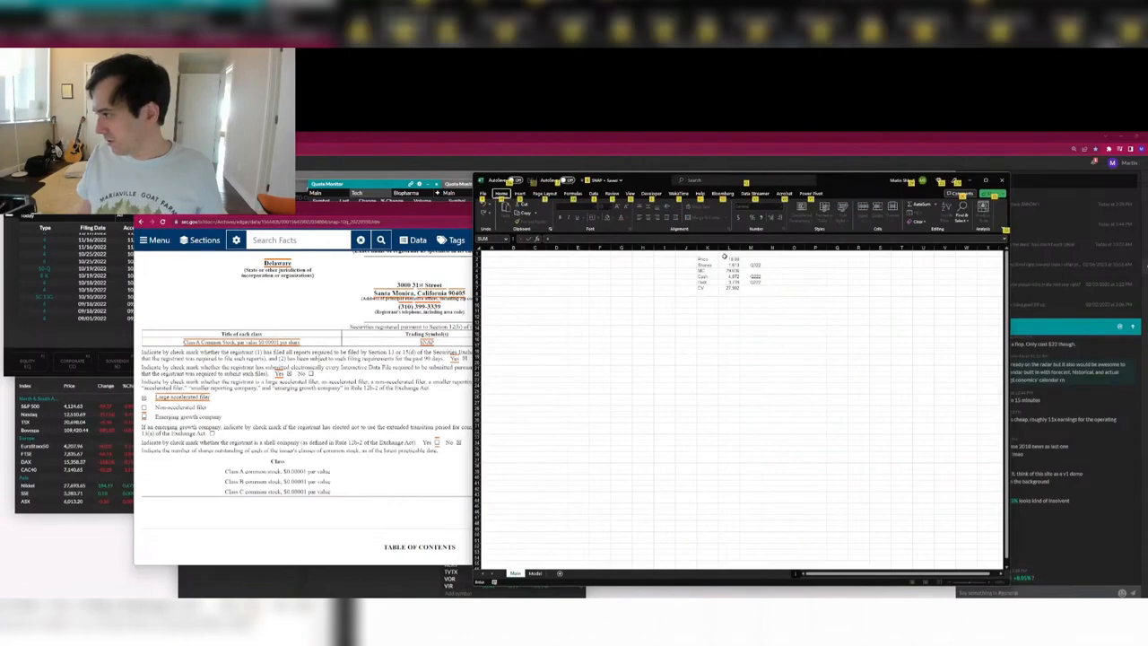
pyautogui.press('Escape')
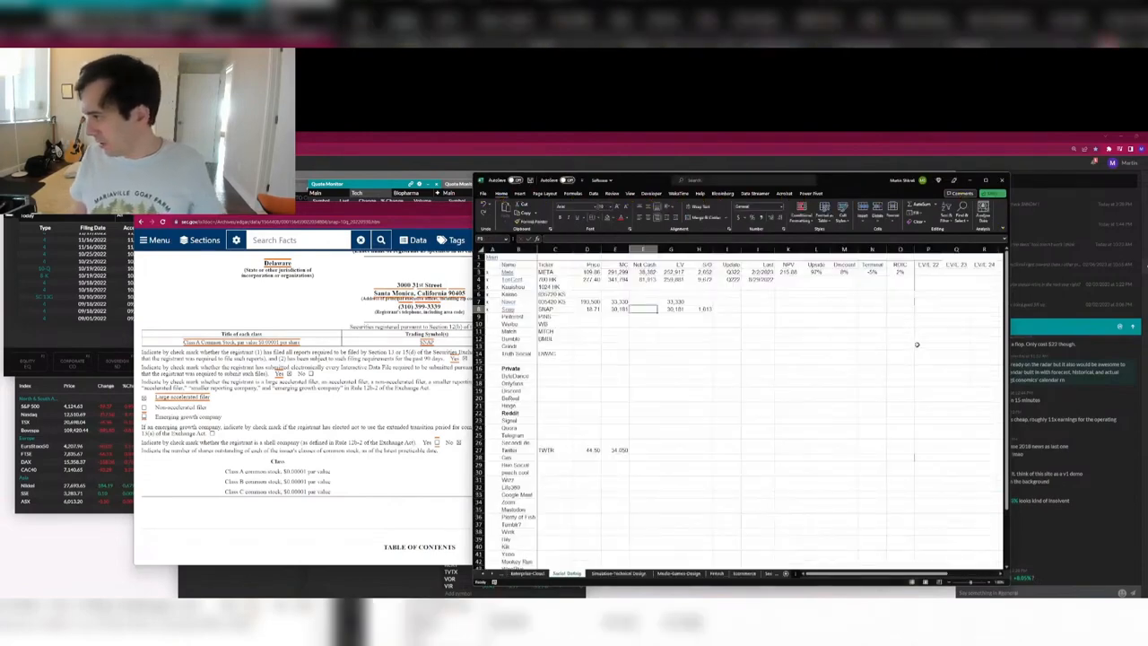
# Review the price and share inputs in the SNAP workbook and the formulas in Snap's row of the Software workbook.
pyautogui.hotkey('alt', 'Tab')
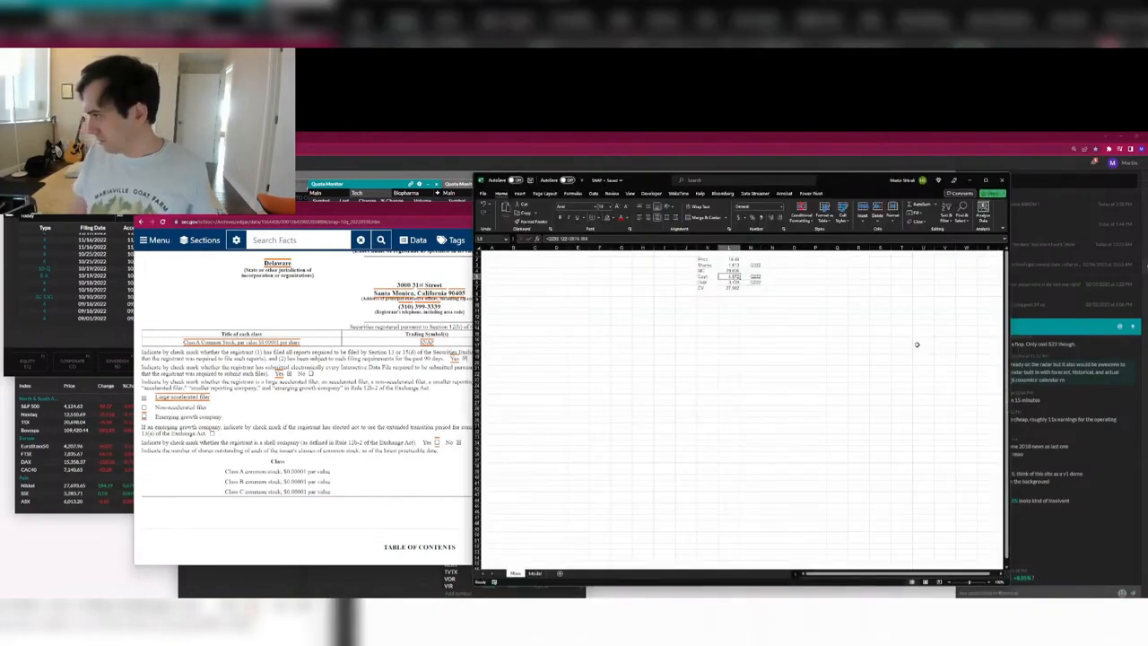
pyautogui.press('Up')
pyautogui.press('Up')
pyautogui.press('Up')
pyautogui.press('Down')
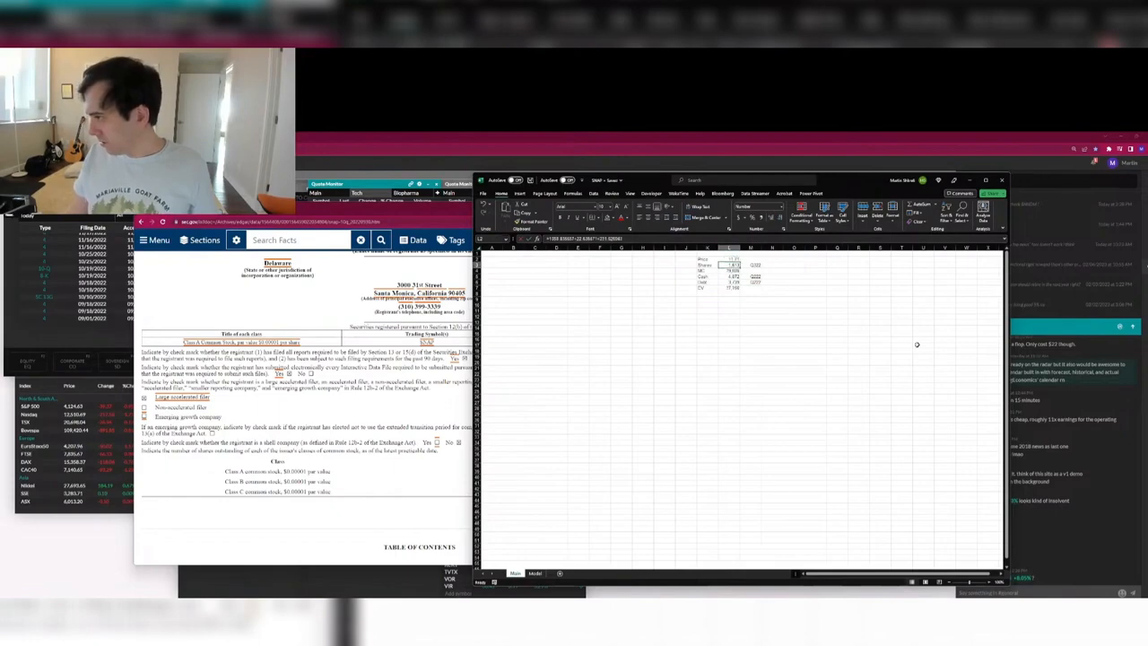
pyautogui.hotkey('alt', 'Tab')
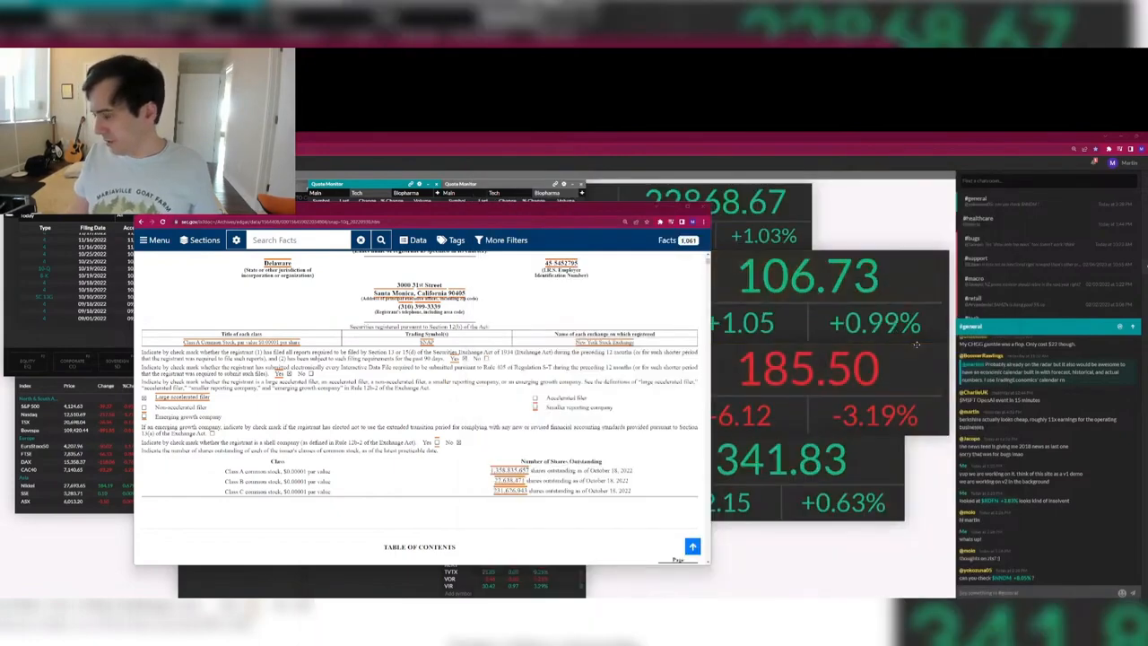
pyautogui.hotkey('alt', 'Tab')
pyautogui.press('Left')
pyautogui.press('Left')
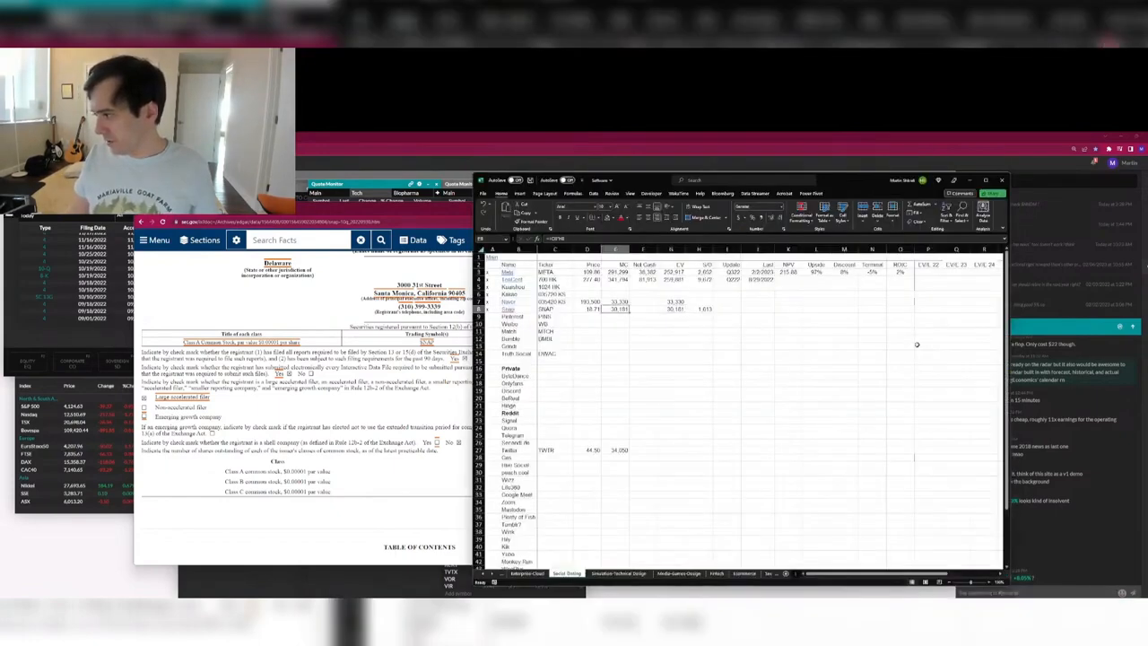
pyautogui.press('F2')
pyautogui.press('Tab')
pyautogui.press('Right')
pyautogui.press('Right')
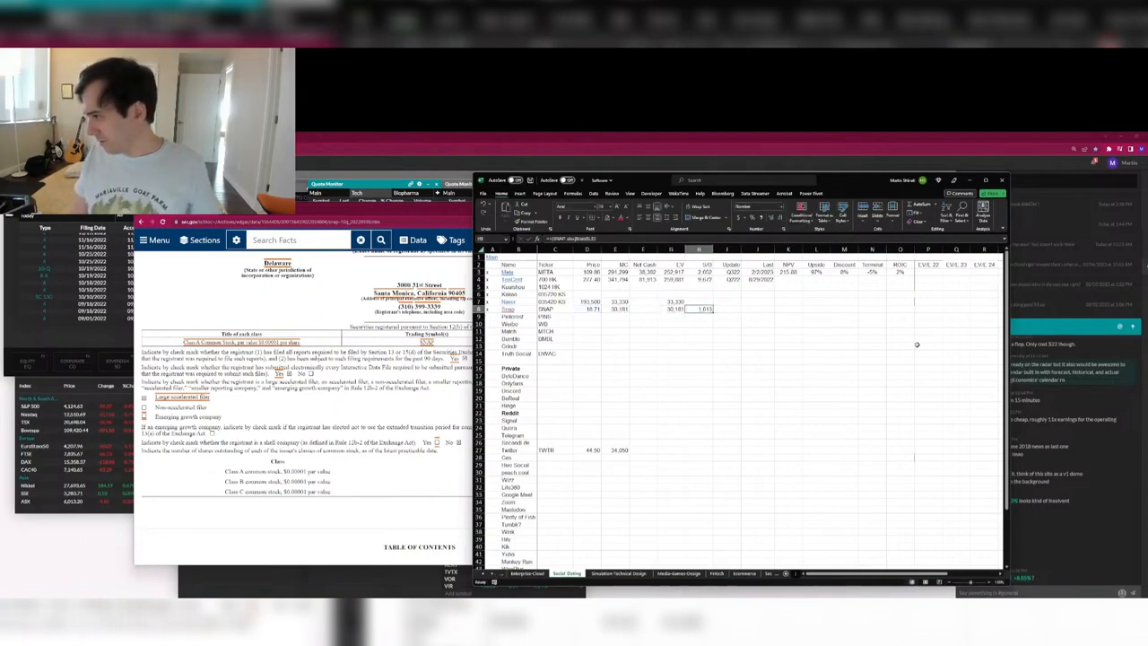
# Set Snap's price in D8 of the Software workbook to 12.
pyautogui.press('Left')
pyautogui.press('Left')
pyautogui.press('Left')
pyautogui.press('Left')
pyautogui.write('12')
pyautogui.hotkey('ctrl', 'Return')
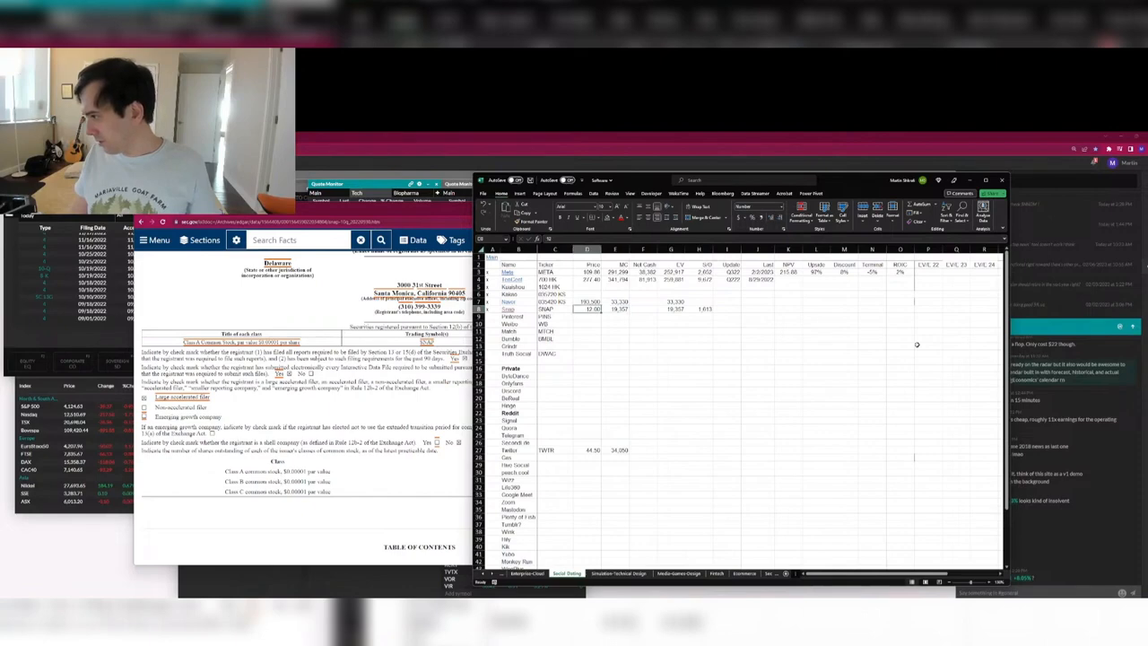
# Link Snap's Net Cash cell F8 to the SNAP workbook as its Cash value minus its Debt value.
pyautogui.press('Right')
pyautogui.press('Right')
pyautogui.write('=')
pyautogui.hotkey('ctrl', 'Return')
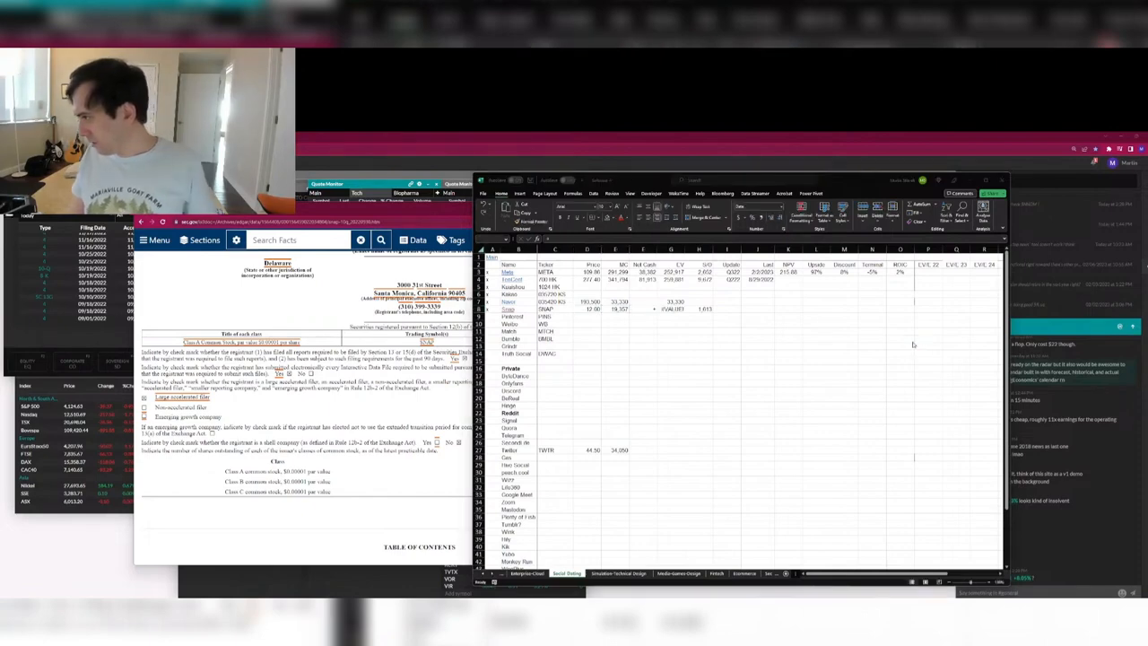
pyautogui.hotkey('alt', 'Tab')
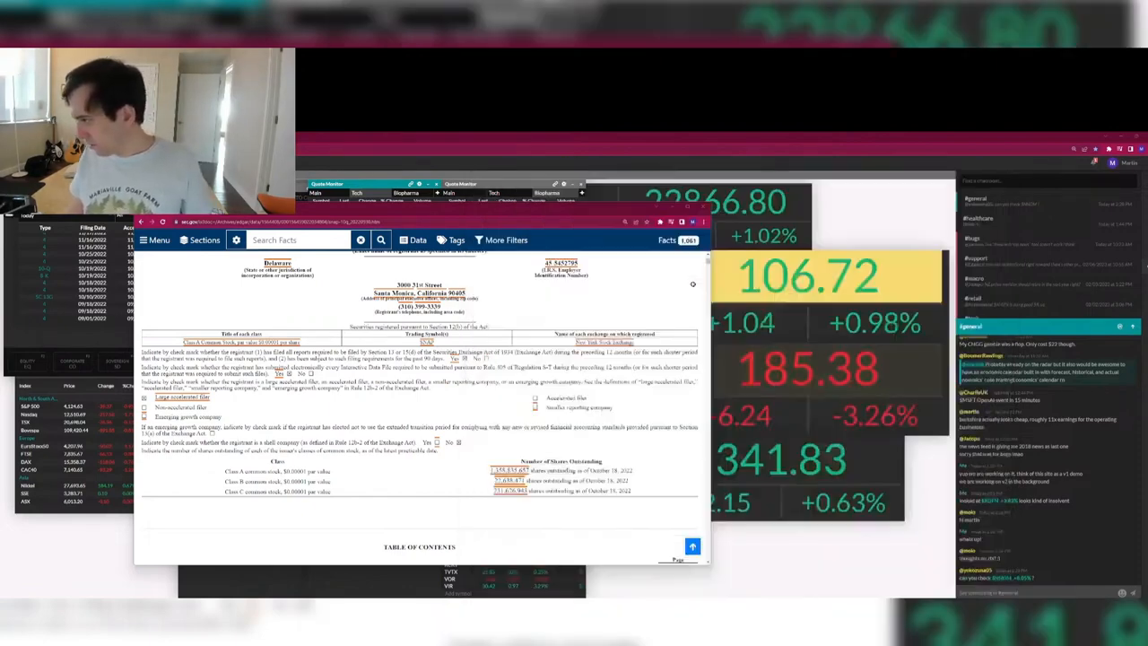
pyautogui.hotkey('alt', 'Tab')
pyautogui.hotkey('alt', 'Tab')
pyautogui.hotkey('alt', 'Tab')
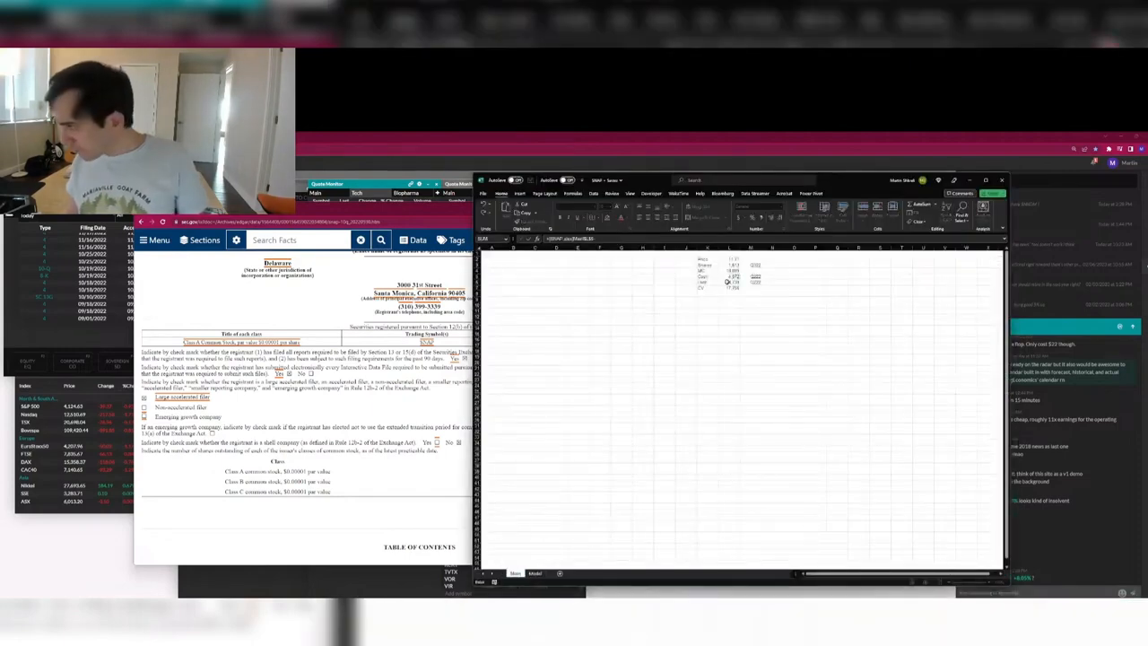
pyautogui.press('Return')
# Enter Q222 as Snap's Update period in I8.
pyautogui.write('Q')
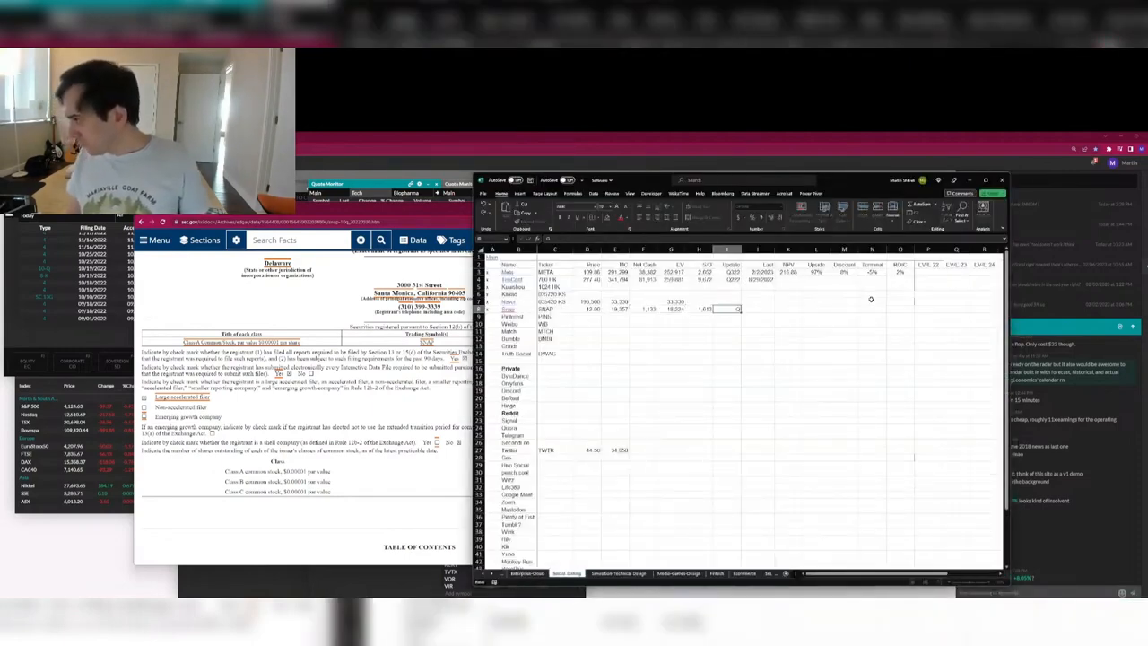
pyautogui.write('222')
pyautogui.press('Right')
# Copy the date 8/29/2022 from TenCent's Last column into Snap's row, leaving Naver's Last cell empty.
pyautogui.hotkey('ctrl', 'Up')
pyautogui.hotkey('ctrl', 'c')
pyautogui.press('Down')
pyautogui.press('Down')
pyautogui.press('Down')
pyautogui.hotkey('ctrl', 'v')
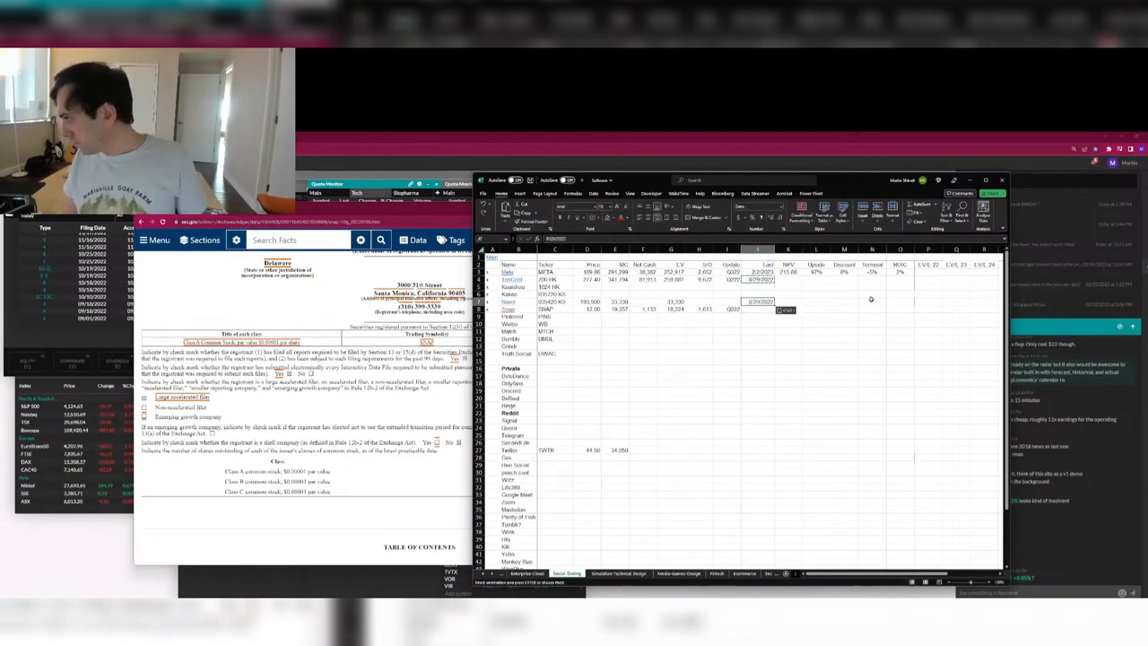
pyautogui.press('Escape')
pyautogui.press('Down')
pyautogui.press('Up')
pyautogui.press('Delete')
pyautogui.press('Down')
pyautogui.press('Left')
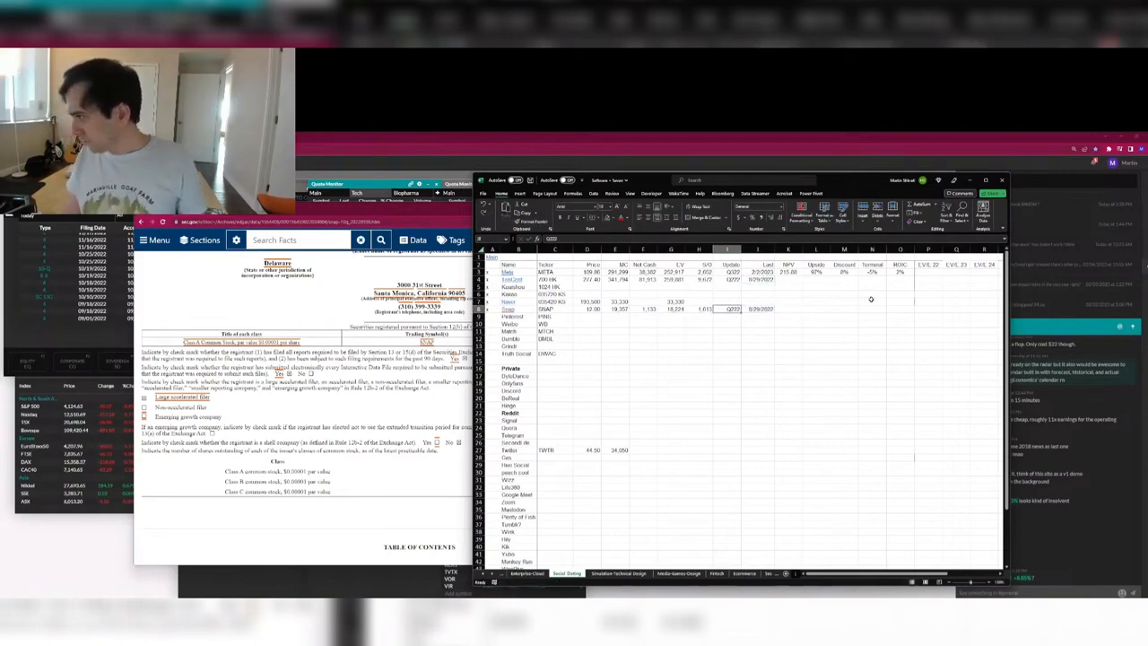
# Switch to Snap's 10-Q and examine the cash flow statement, including net cash from operating activities, and the statements down to the Consolidated Balance Sheets.
pyautogui.hotkey('ctrl', 'Tab')
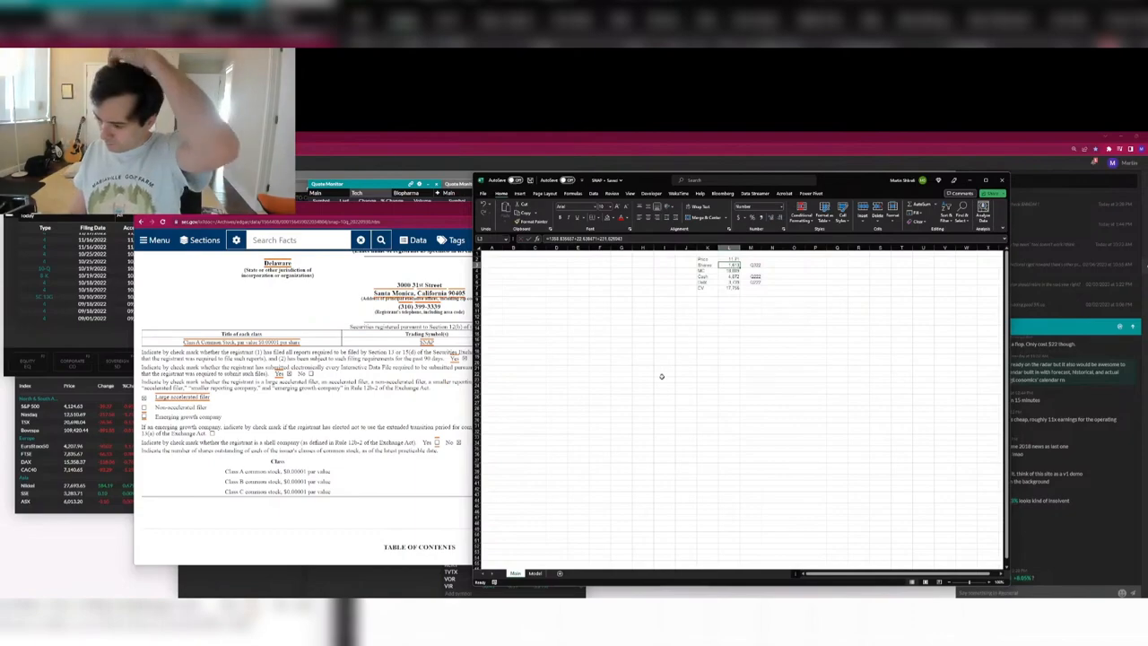
pyautogui.click(340, 461)
pyautogui.scroll(-10, 340, 462)
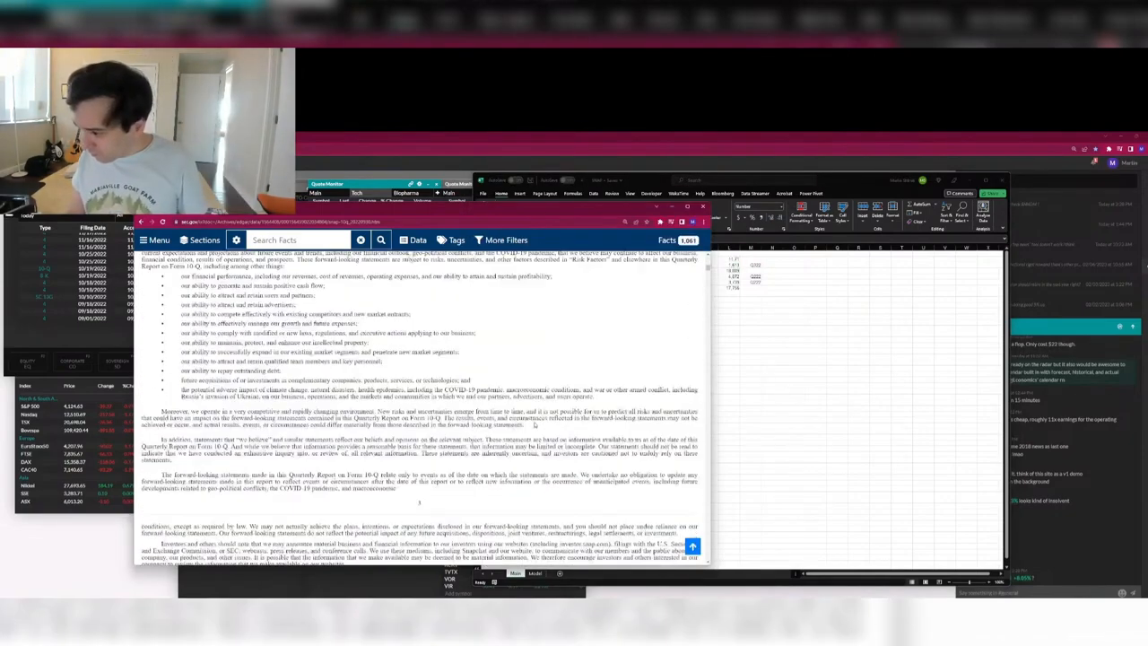
pyautogui.click(789, 426)
pyautogui.scroll(-15, 421, 411)
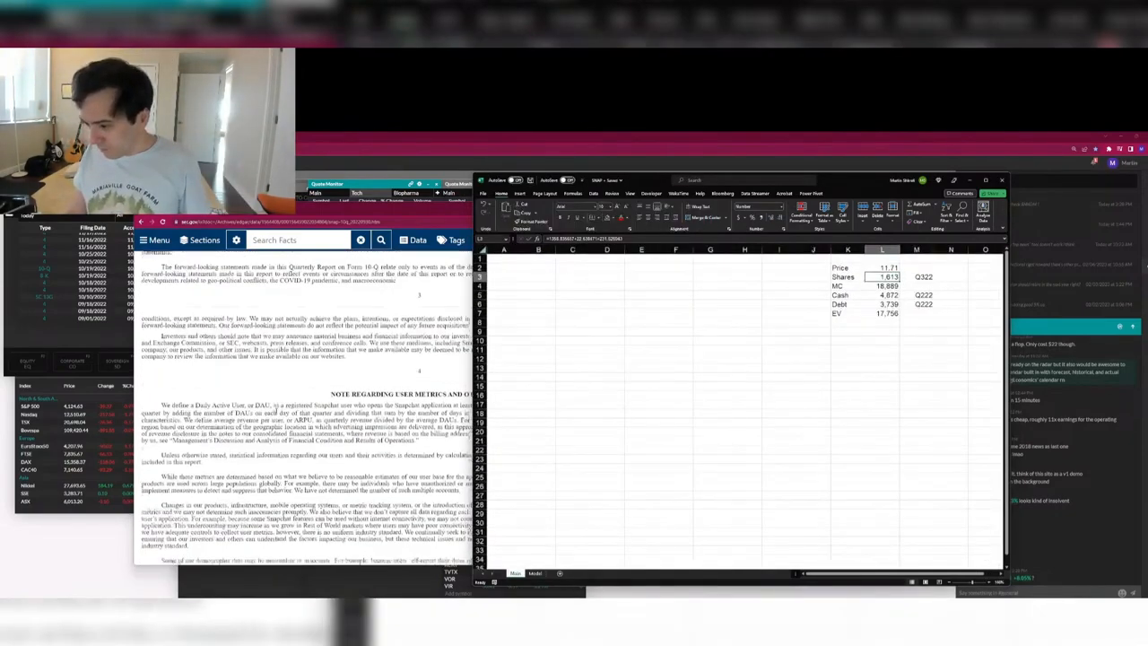
pyautogui.click(421, 411)
pyautogui.scroll(3, 445, 380)
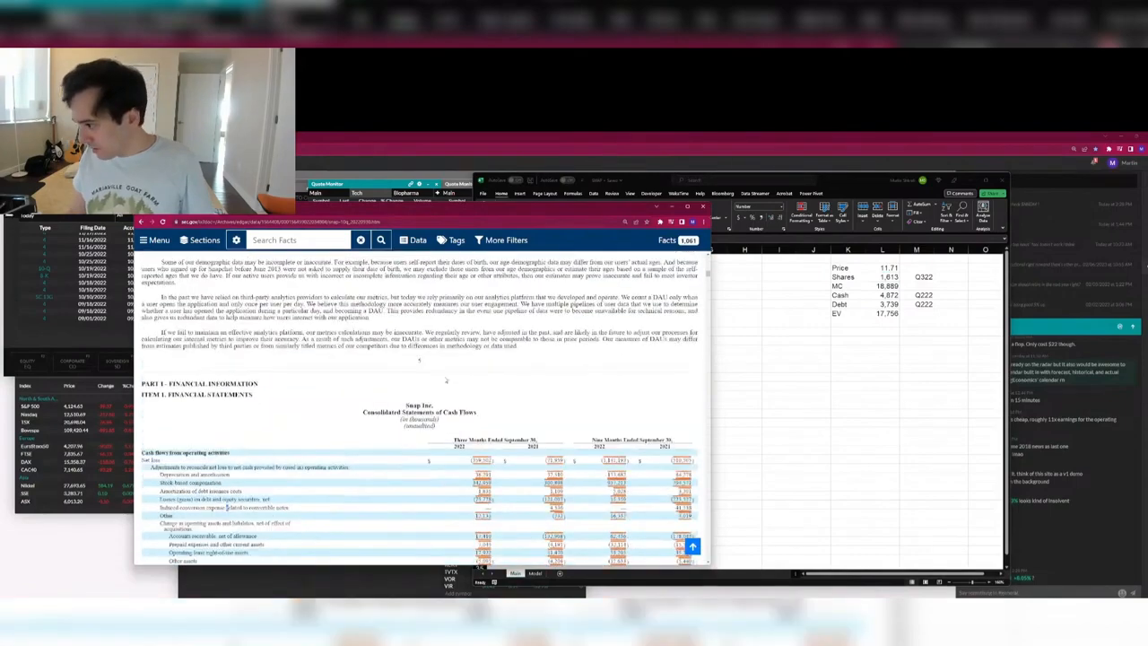
pyautogui.scroll(5, 454, 385)
pyautogui.scroll(-7, 463, 390)
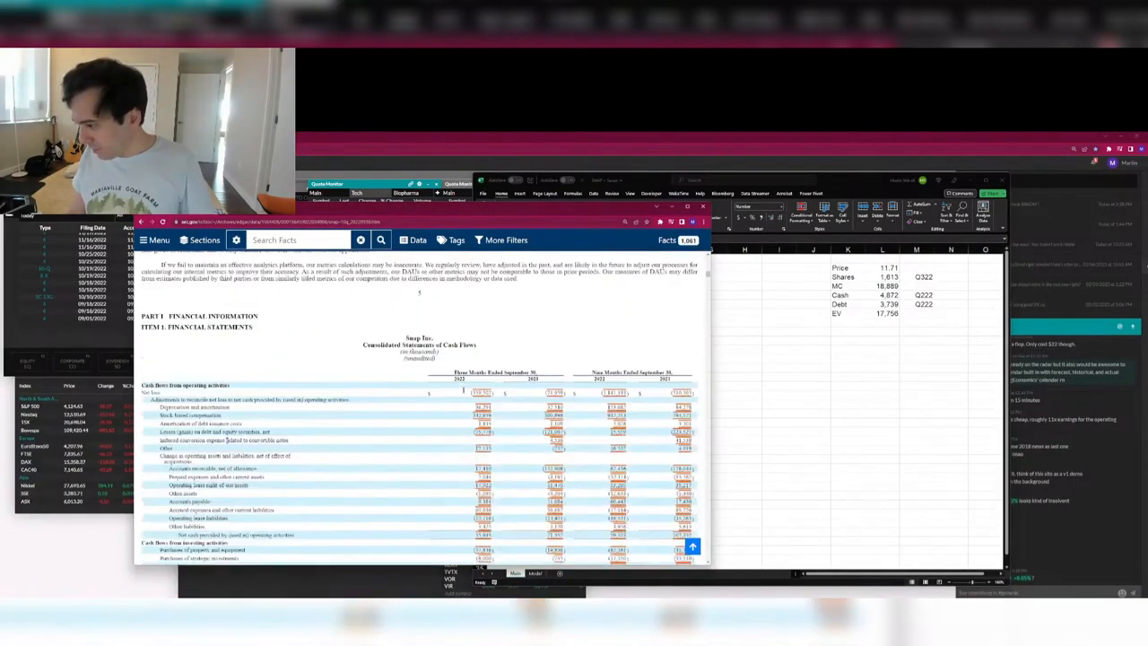
pyautogui.scroll(-3, 461, 403)
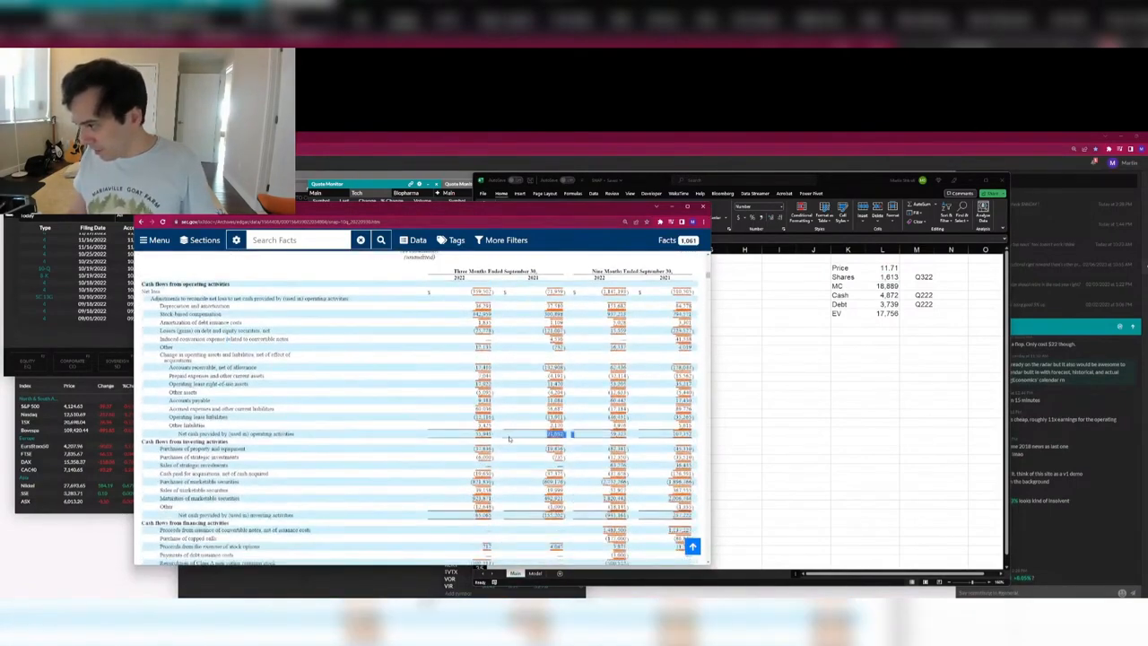
pyautogui.moveTo(420, 434); pyautogui.dragTo(296, 436)
pyautogui.scroll(15, 296, 436)
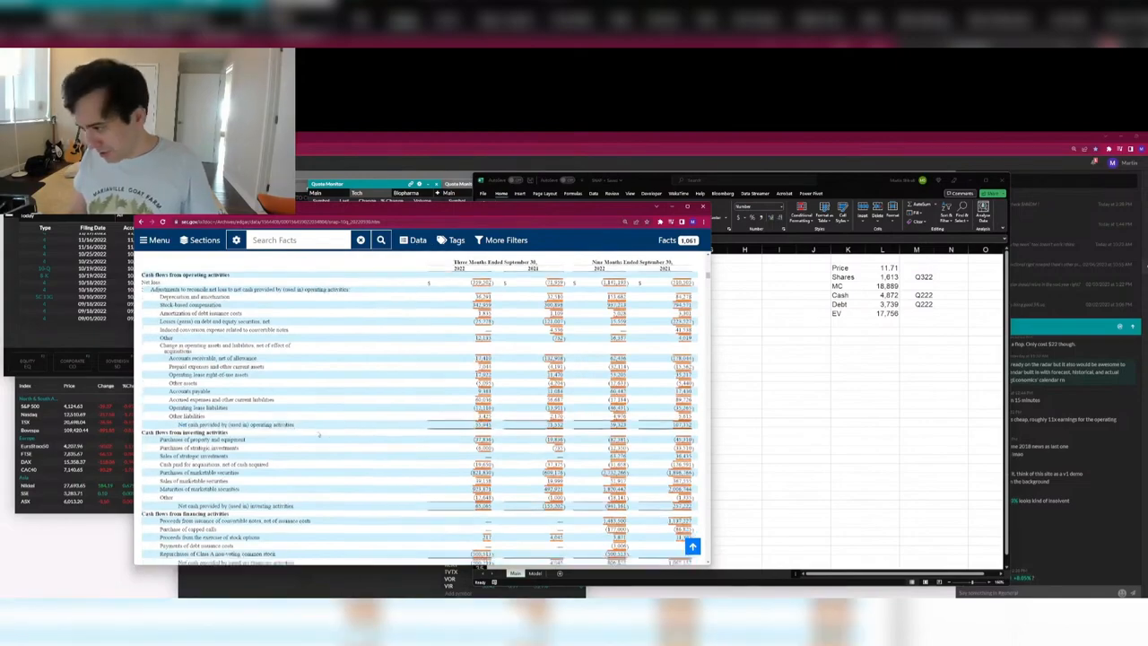
pyautogui.scroll(12, 471, 431)
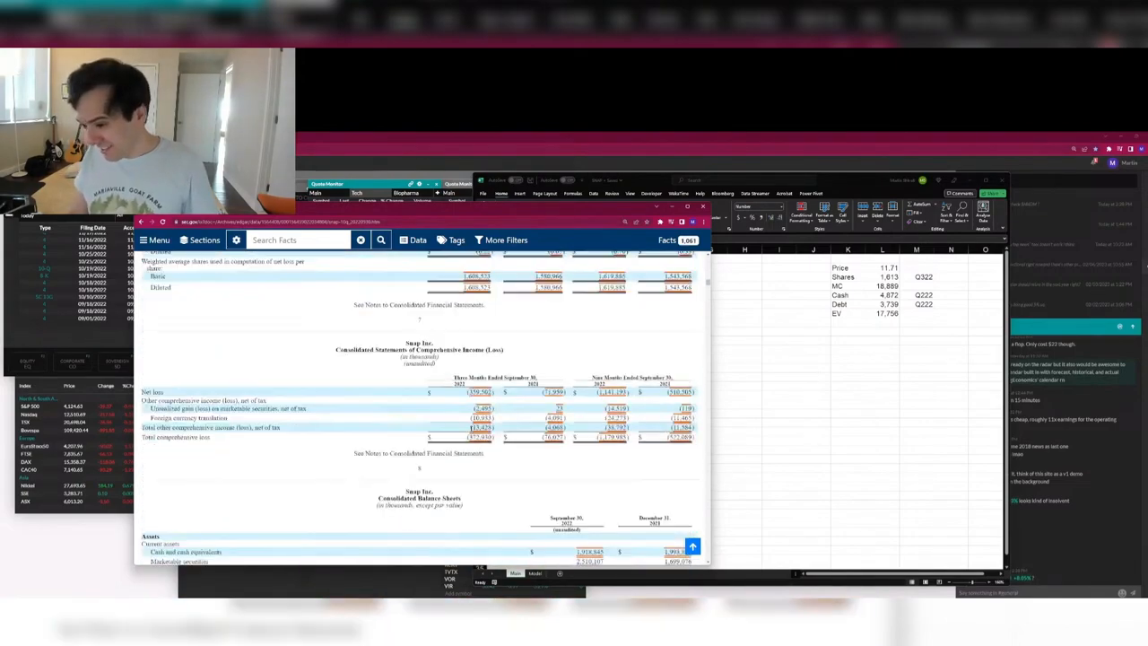
# Select the Cash value L5 in the SNAP workbook and arrange the 10-Q and workbook windows side by side.
pyautogui.click(872, 384)
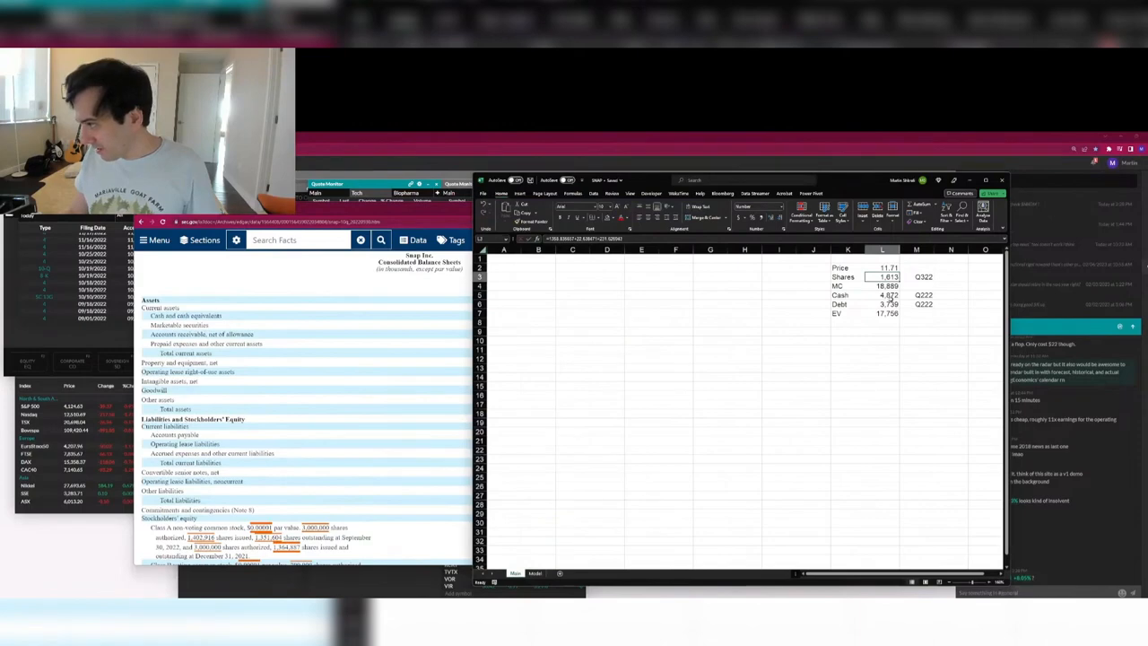
pyautogui.click(891, 296)
pyautogui.hotkey('alt', 'Tab')
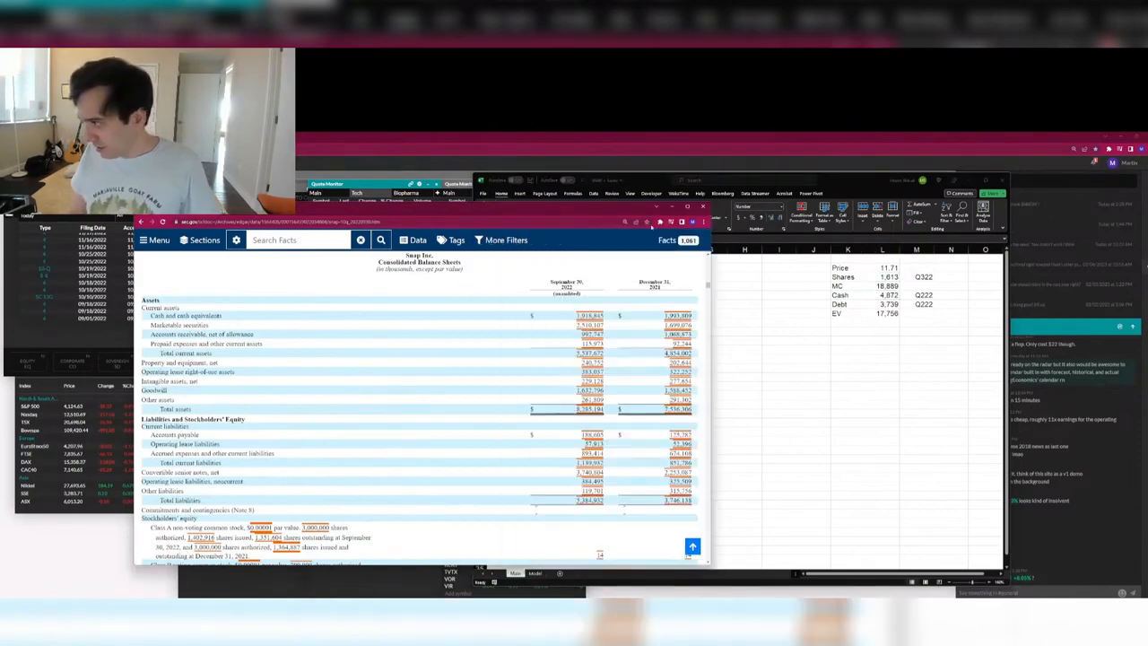
pyautogui.moveTo(590, 209); pyautogui.dragTo(473, 223)
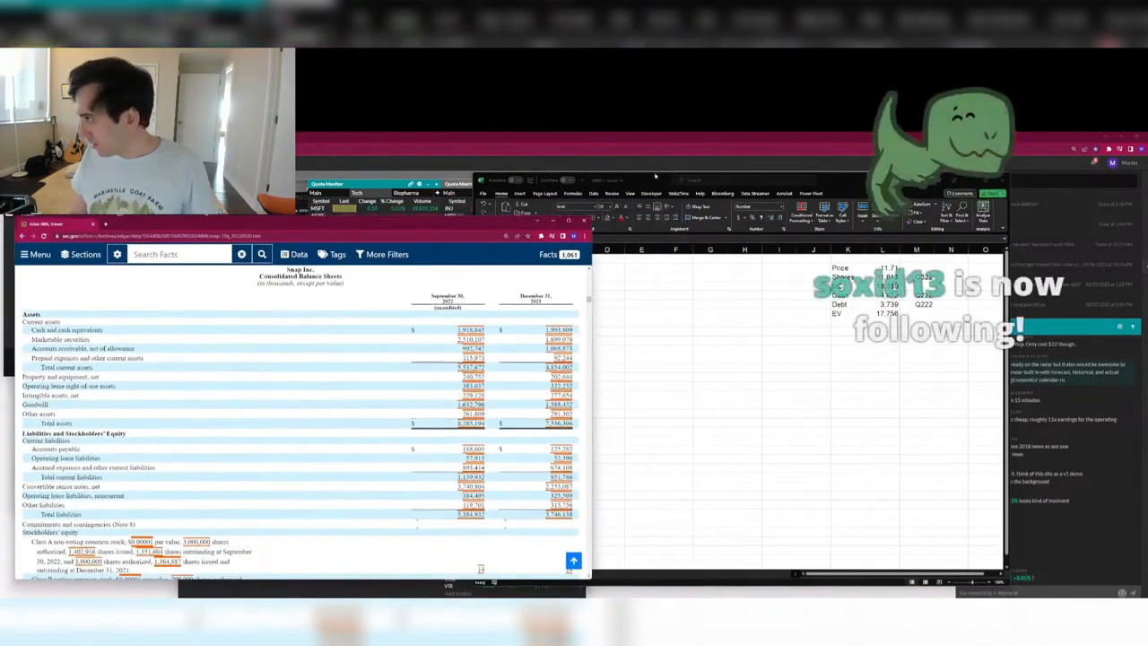
pyautogui.moveTo(656, 175); pyautogui.dragTo(767, 186)
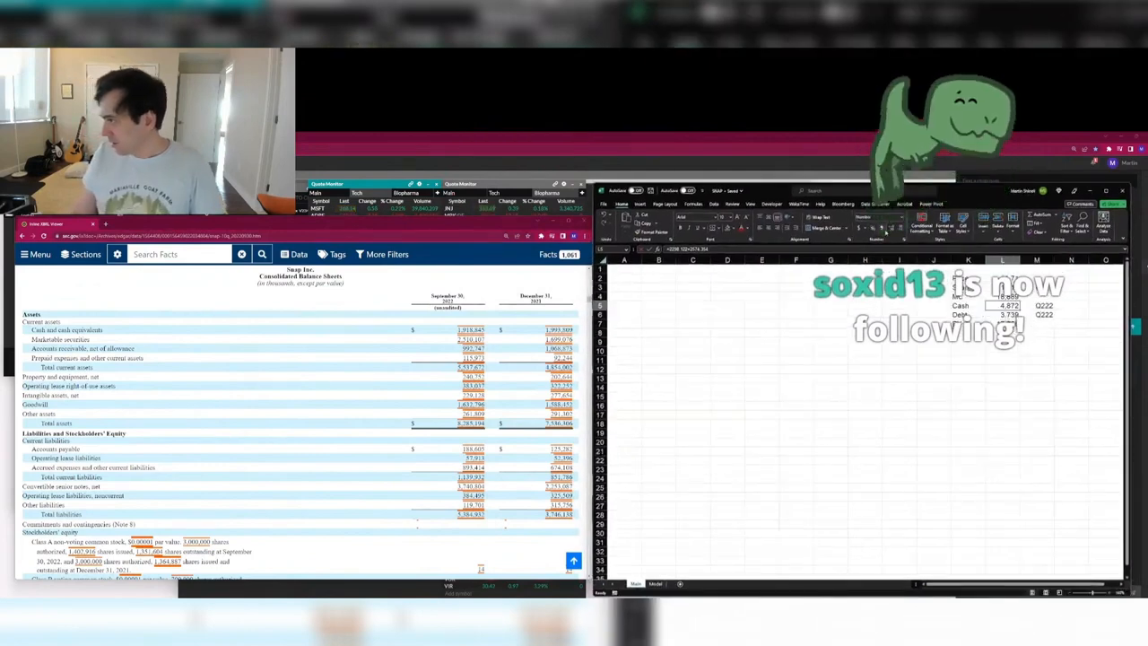
# Set Cash in L5 to the sum 1918.845+2510.107 and label its period Q322.
pyautogui.write('=1918.')
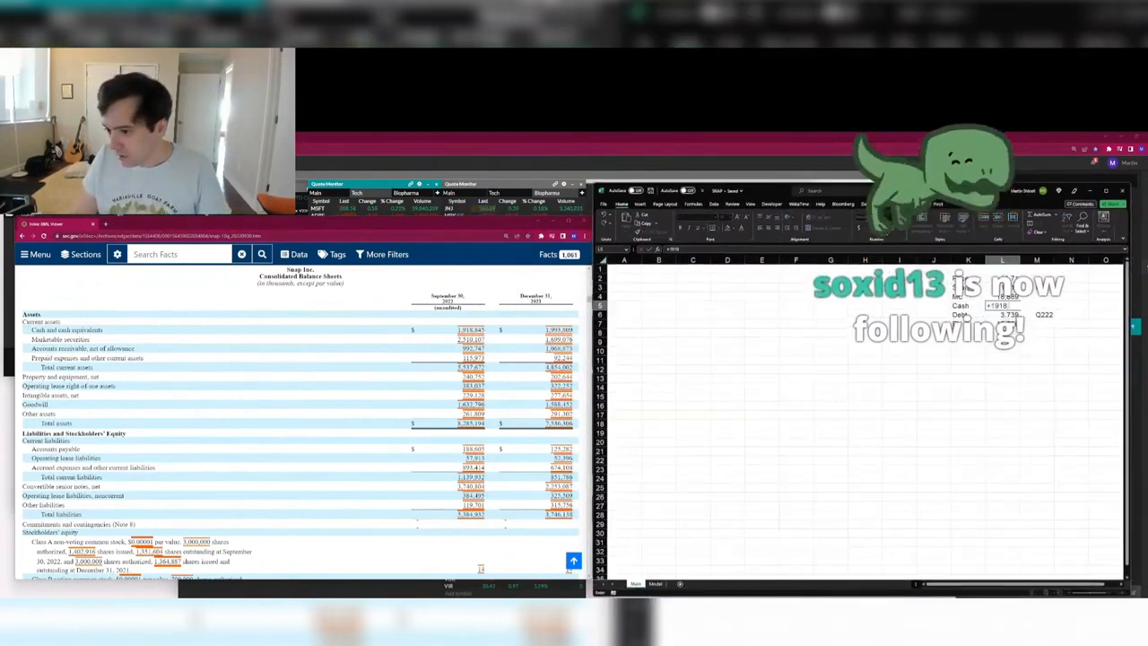
pyautogui.write('845+2510')
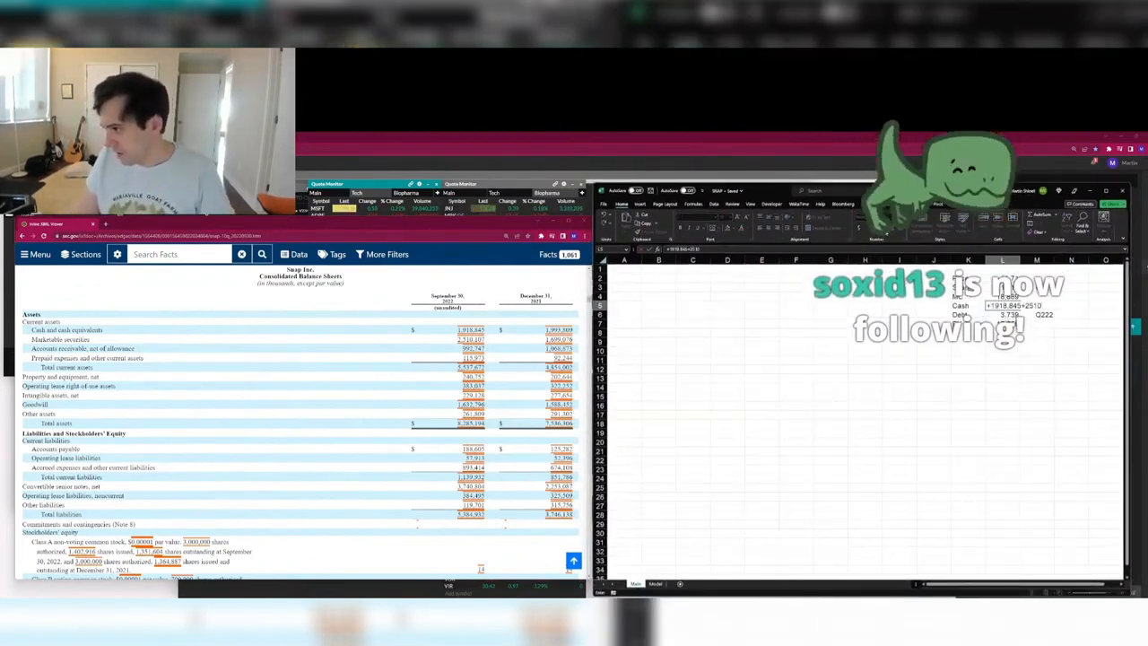
pyautogui.write('.10')
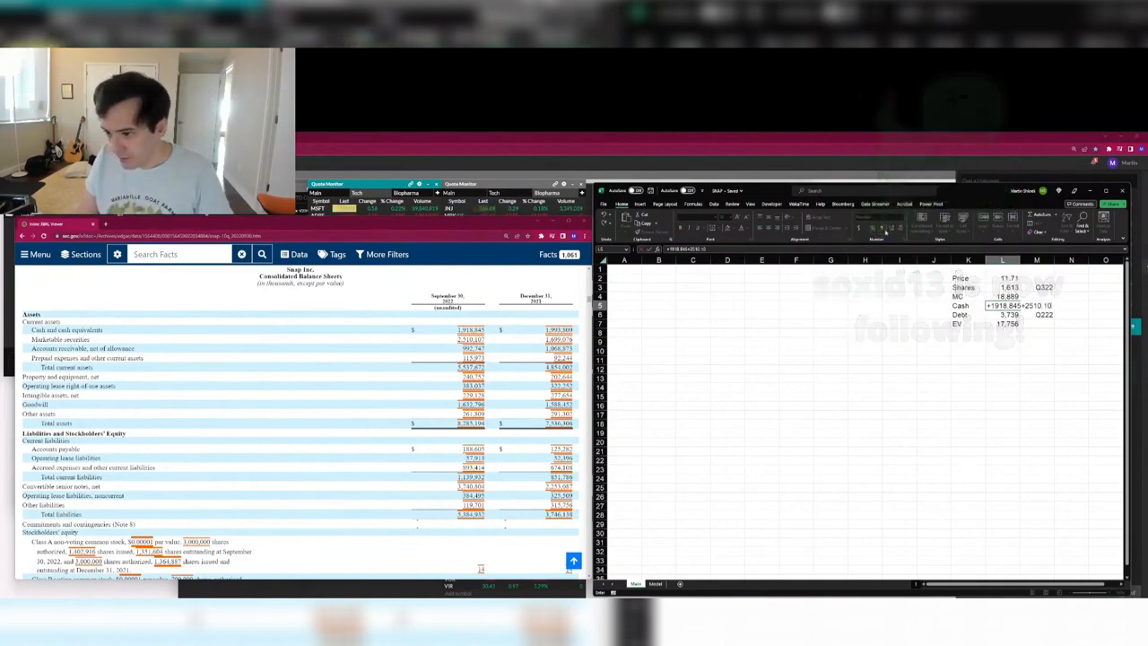
pyautogui.write('7')
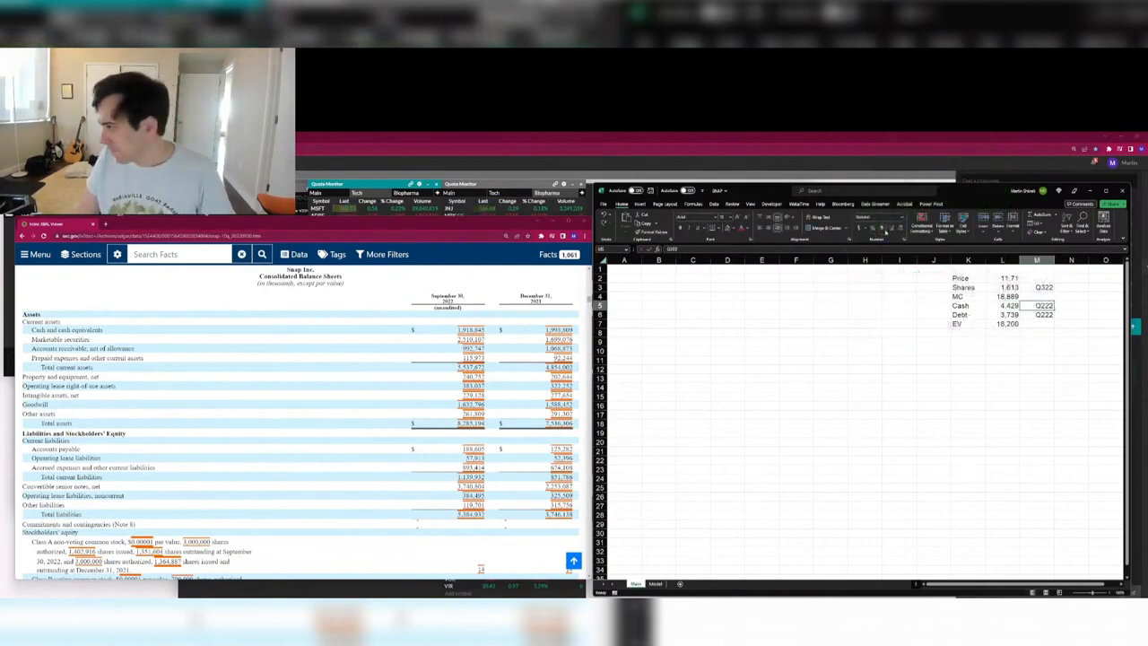
pyautogui.press('Tab')
pyautogui.write('Q322')
pyautogui.press('Down')
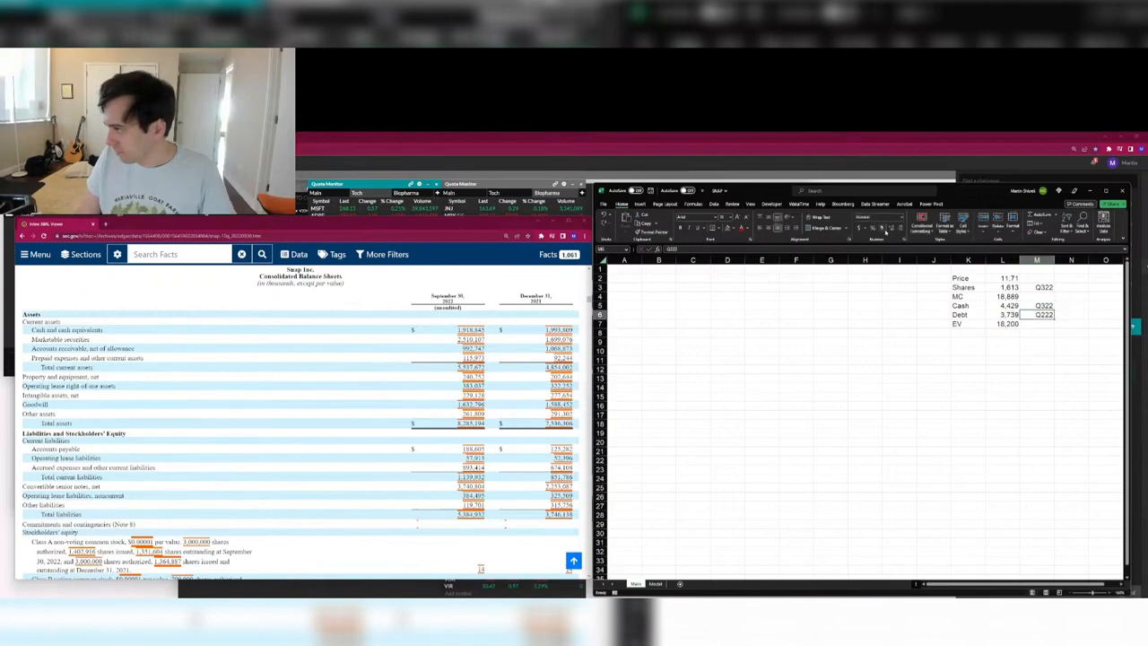
# Label the Debt figure's period Q322 and set Debt in L6 to 3740.804.
pyautogui.write('Q322')
pyautogui.press('Left')
pyautogui.write('+')
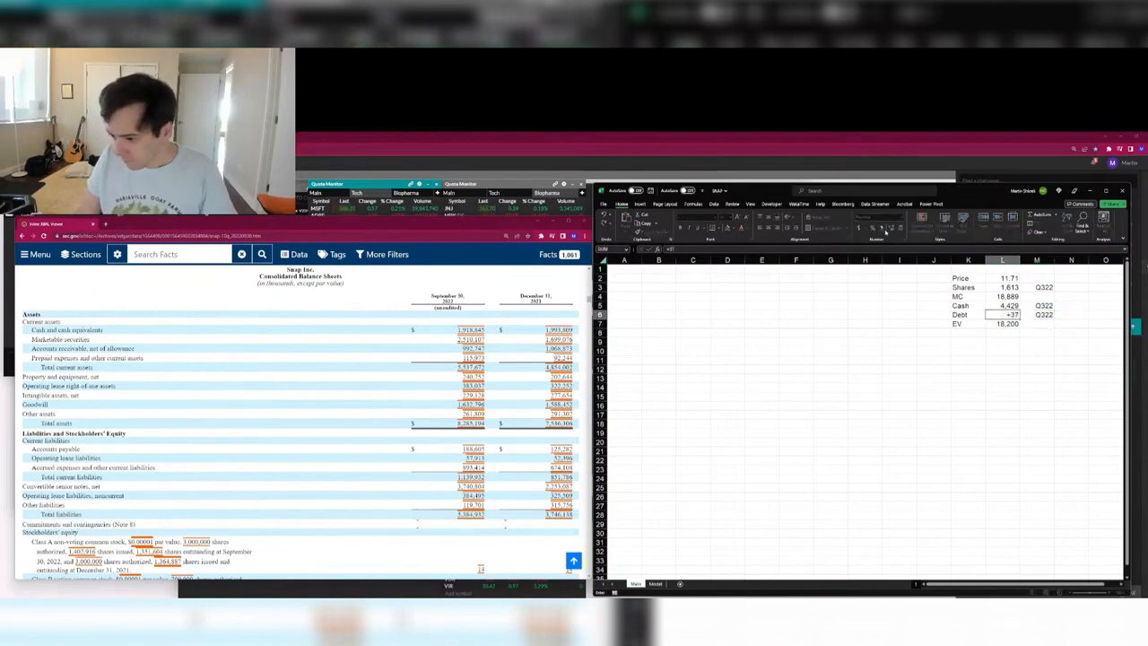
pyautogui.write('3740.804')
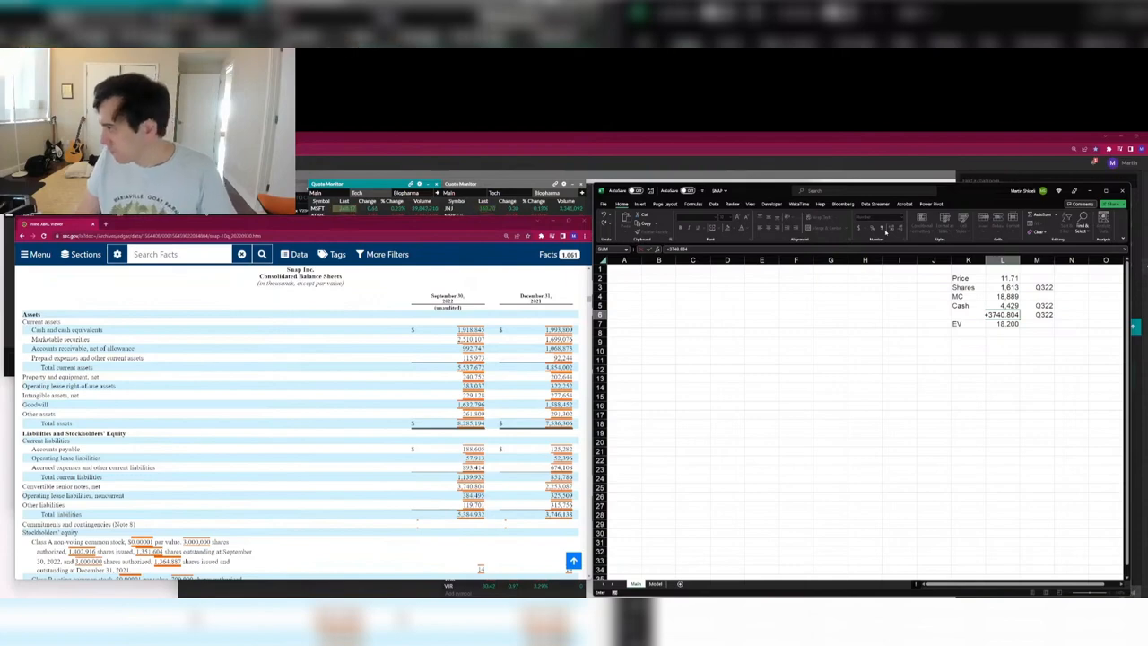
pyautogui.press('Tab')
pyautogui.press('Return')
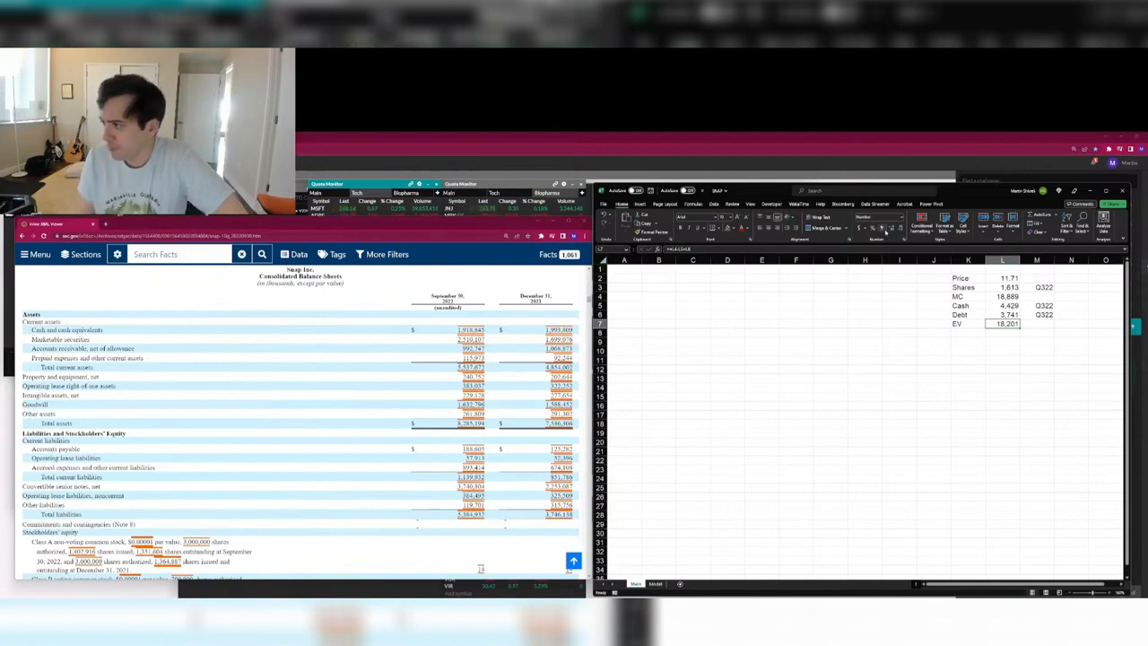
# Open the SNAP workbook's Model sheet and review its quarterly columns from Q121 to Q422.
pyautogui.hotkey('ctrl', 'pagedown')
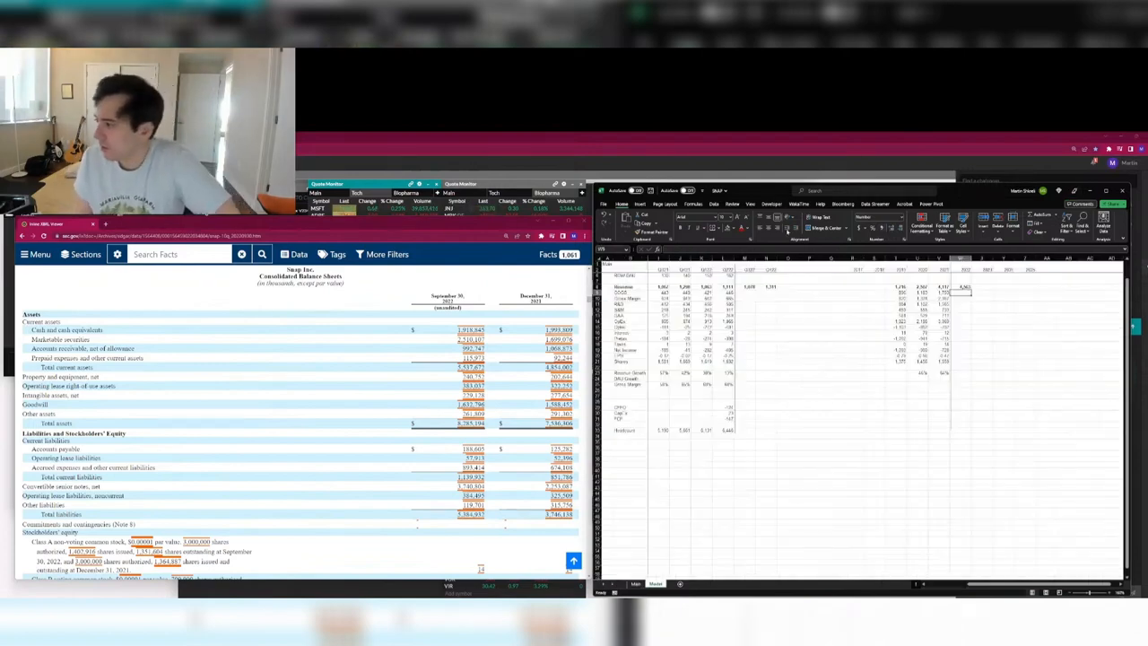
pyautogui.click(781, 381)
pyautogui.scroll(5, 781, 380)
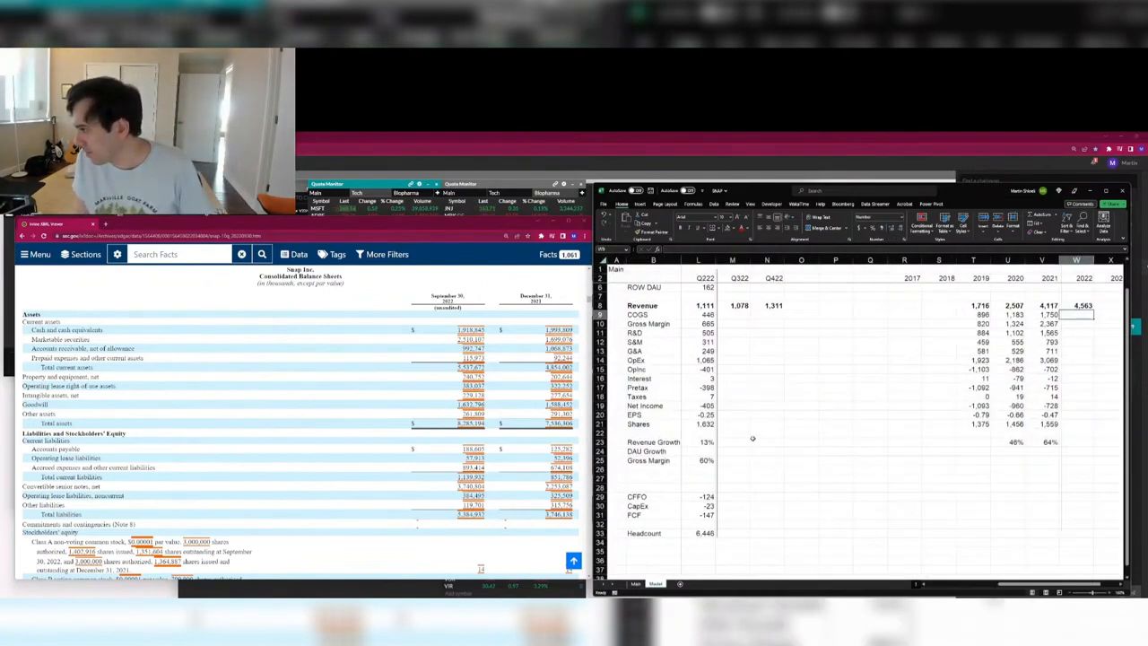
pyautogui.press('Left')
pyautogui.press('Left')
pyautogui.press('Left')
pyautogui.press('Left')
pyautogui.press('Left')
pyautogui.press('Left')
pyautogui.press('Left')
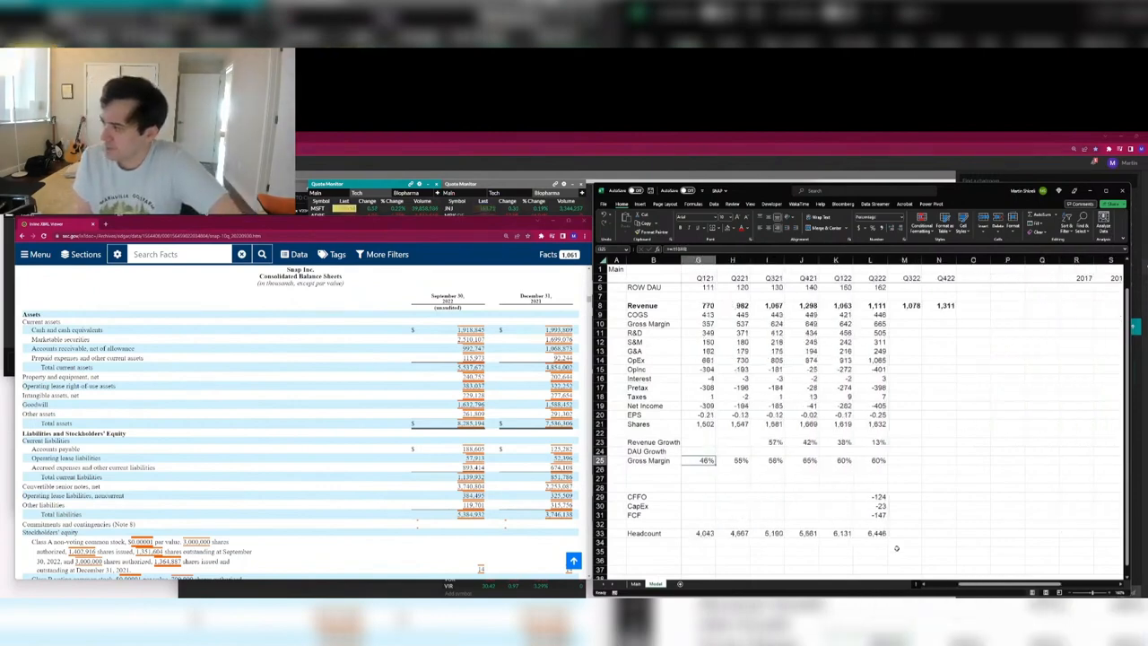
# Find the 10-Q's Consolidated Statements of Operations and set Q322 Revenue in M8 to 1128.476.
pyautogui.scroll(-5, 350, 411)
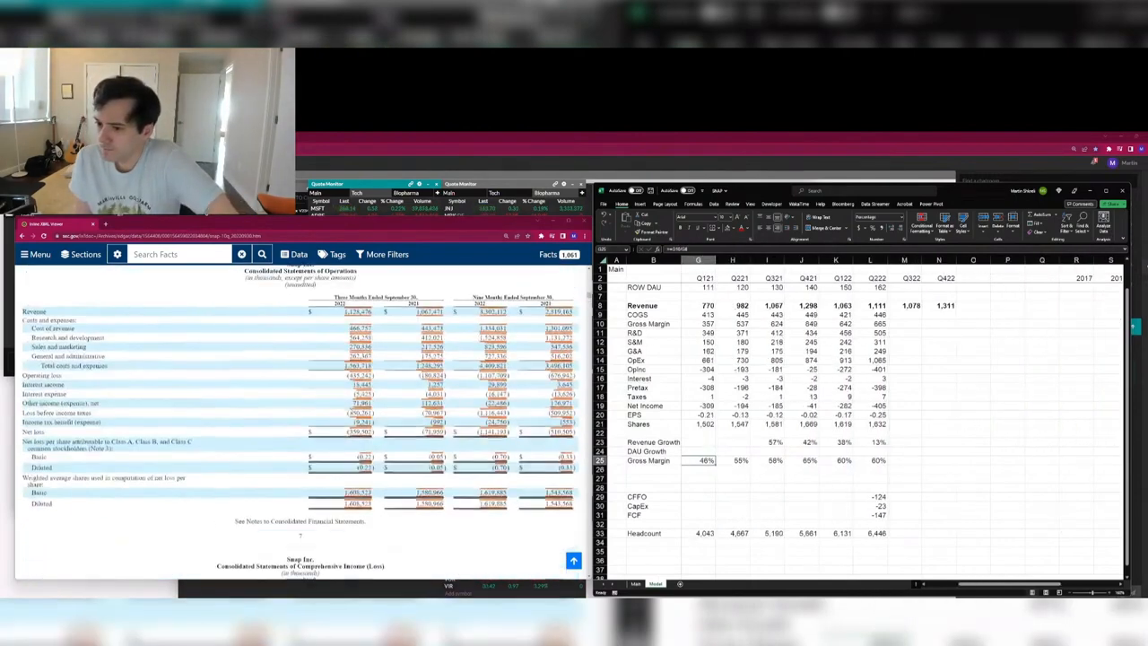
pyautogui.click(933, 368)
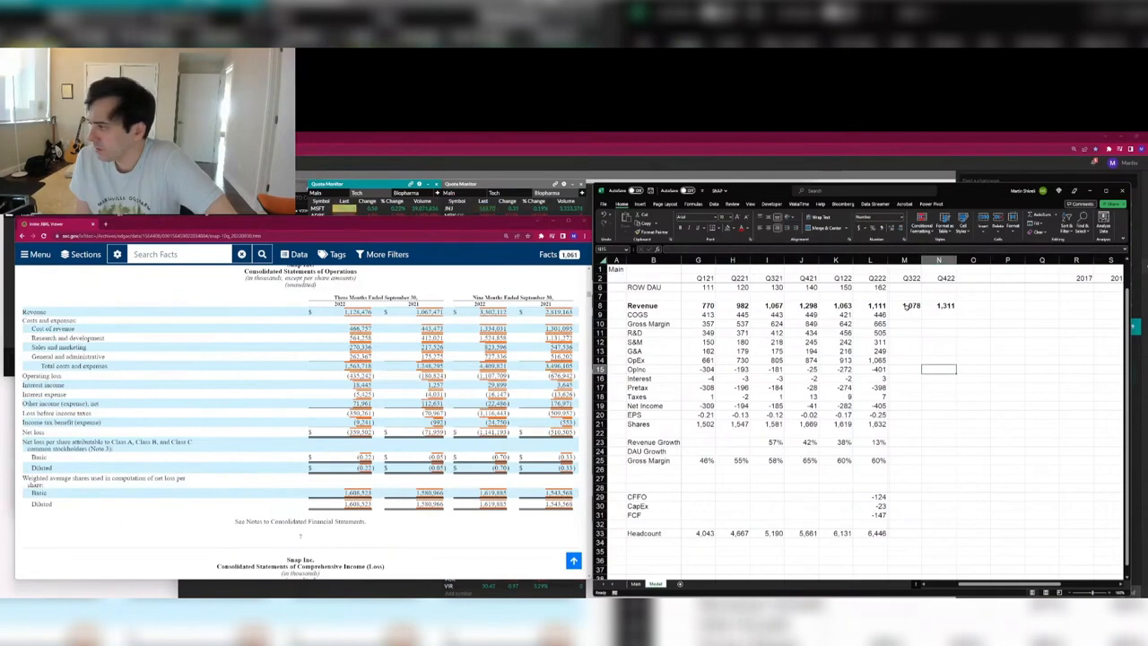
pyautogui.click(905, 306)
pyautogui.write('1128')
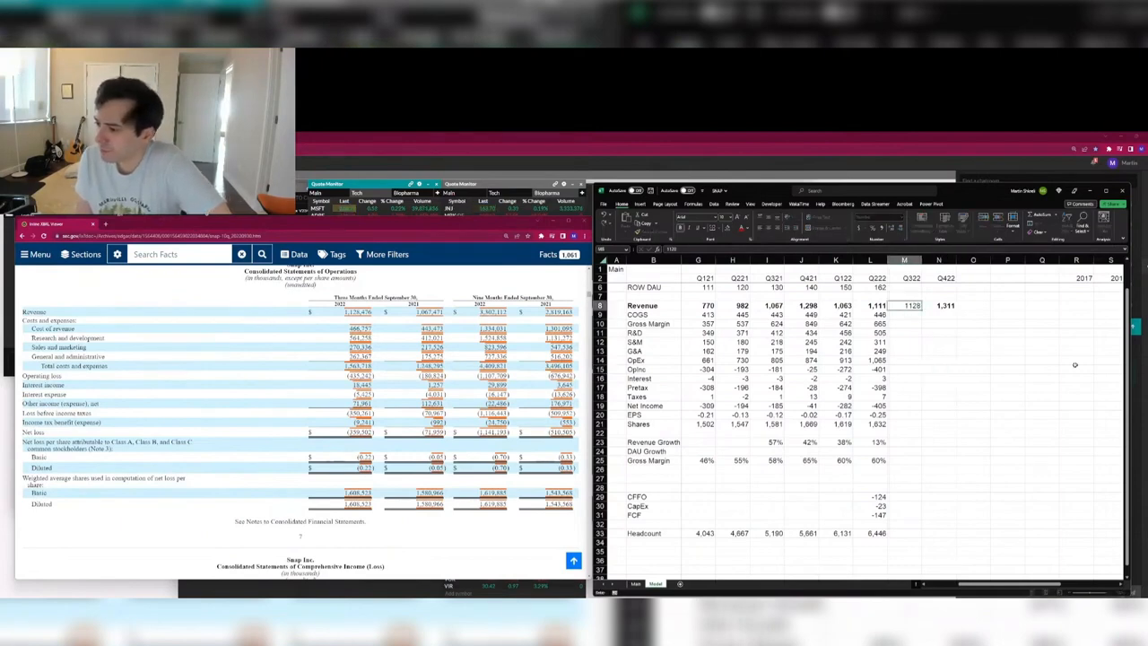
pyautogui.write('.476')
pyautogui.press('Return')
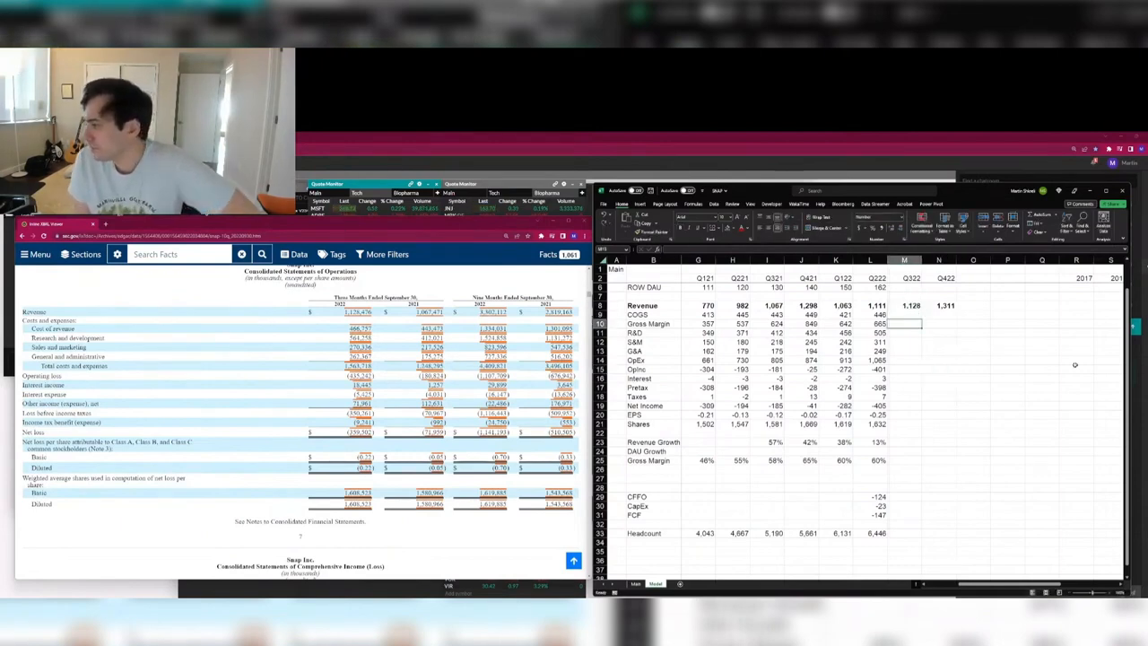
# Calculate Q322 Revenue Growth in M23 against the same quarter of the previous year.
pyautogui.press('Down')
pyautogui.press('Down')
pyautogui.press('Down')
pyautogui.press('Down')
pyautogui.press('Down')
pyautogui.press('Down')
pyautogui.press('Down')
pyautogui.press('Down')
pyautogui.press('Down')
pyautogui.press('Down')
pyautogui.press('Down')
pyautogui.press('Down')
pyautogui.press('Down')
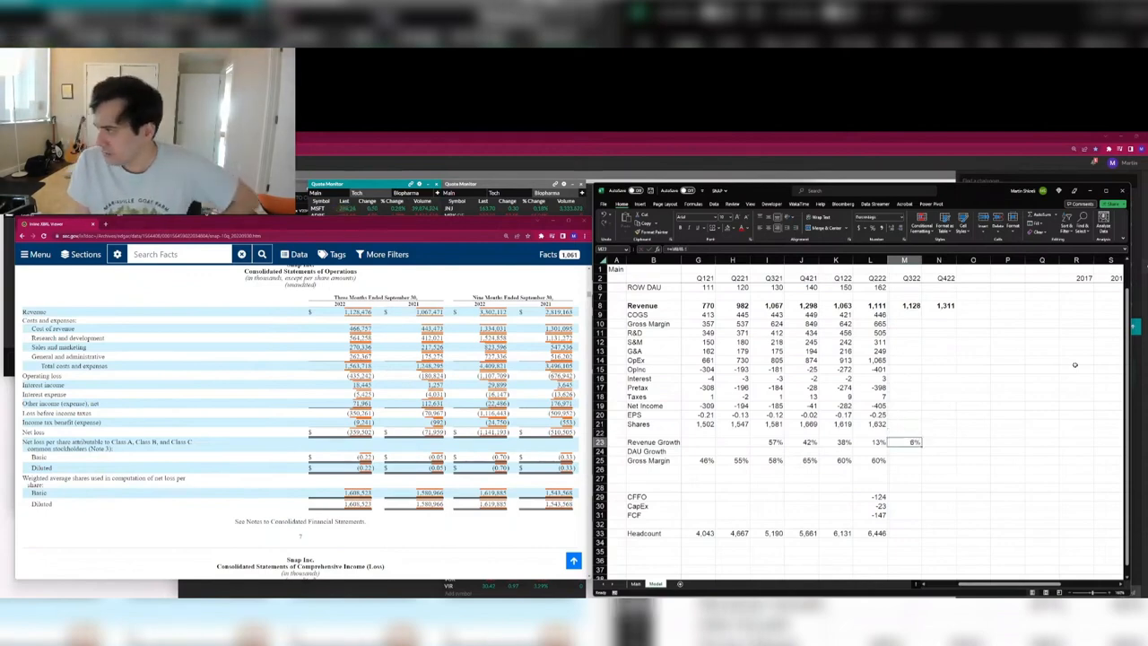
# Set Q322 COGS in M9 to 466.757 and calculate Gross Margin in M10 as Revenue minus COGS.
pyautogui.hotkey('ctrl', 'Up')
pyautogui.press('Down')
pyautogui.write('466.')
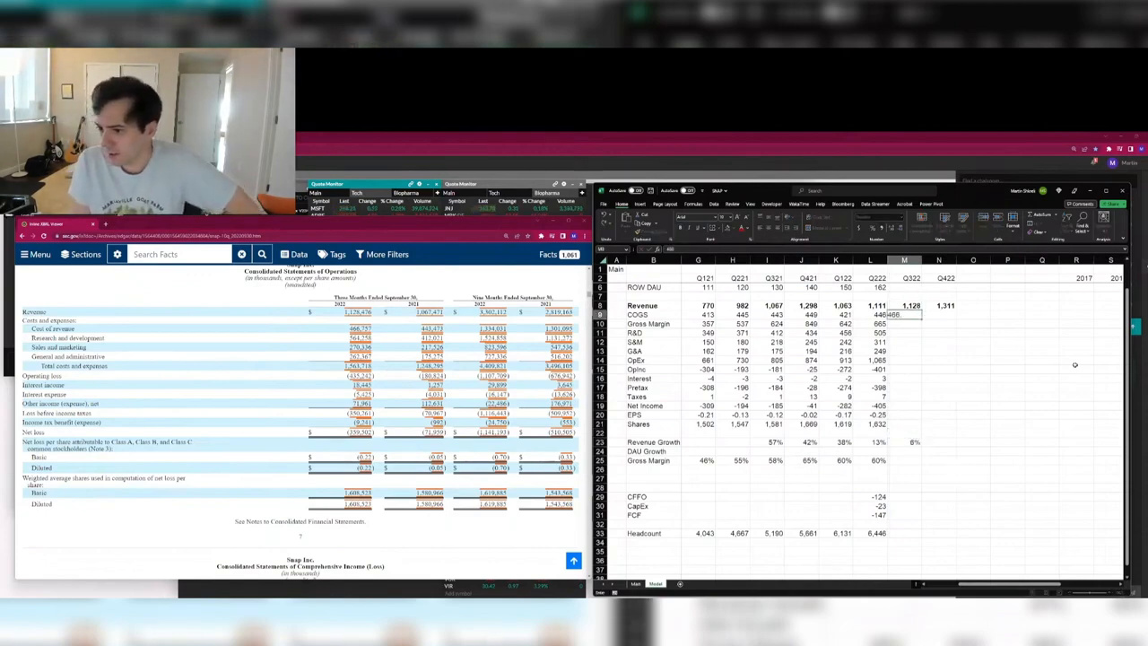
pyautogui.press('Return')
pyautogui.write('=')
pyautogui.press('Up')
pyautogui.press('Up')
pyautogui.write('-')
pyautogui.press('Up')
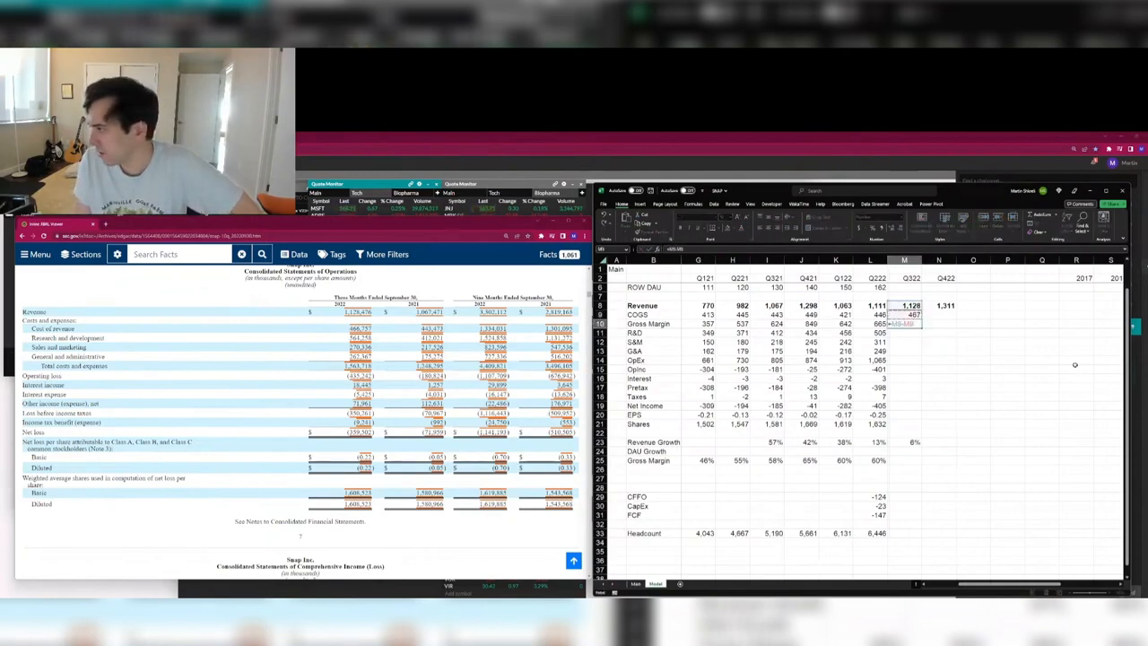
pyautogui.press('Return')
# Enter the 10-Q's Q322 operating expenses in M11:M13: R&D 564.258, S&M 270.336 and G&A 262.367.
pyautogui.write('56')
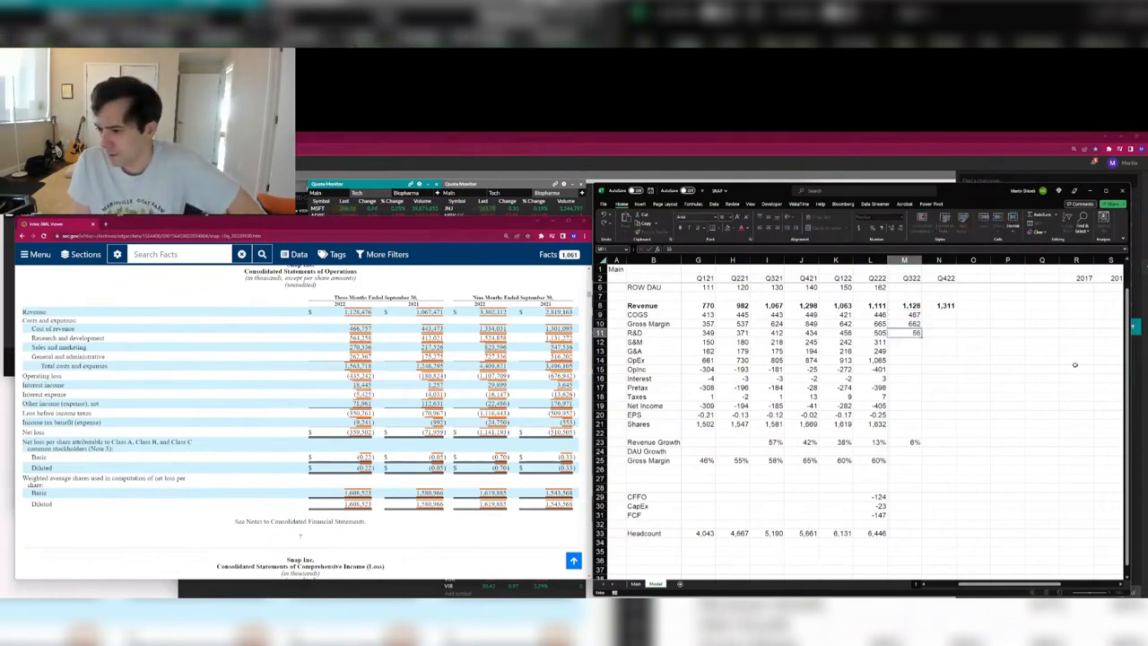
pyautogui.write('4.258')
pyautogui.press('Return')
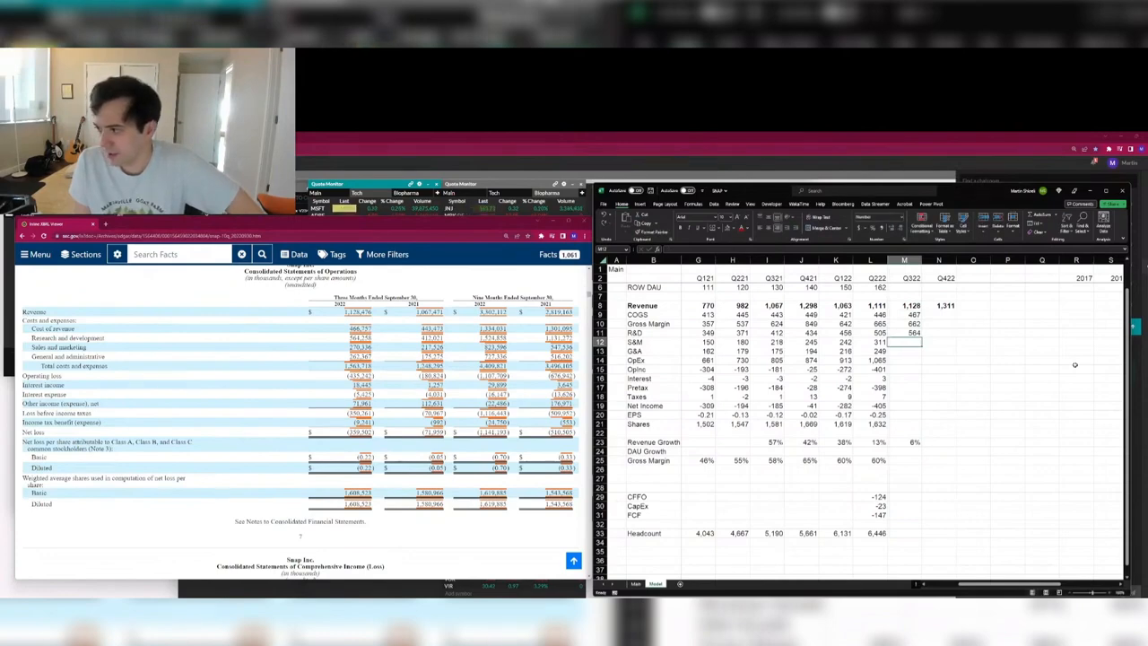
pyautogui.write('270')
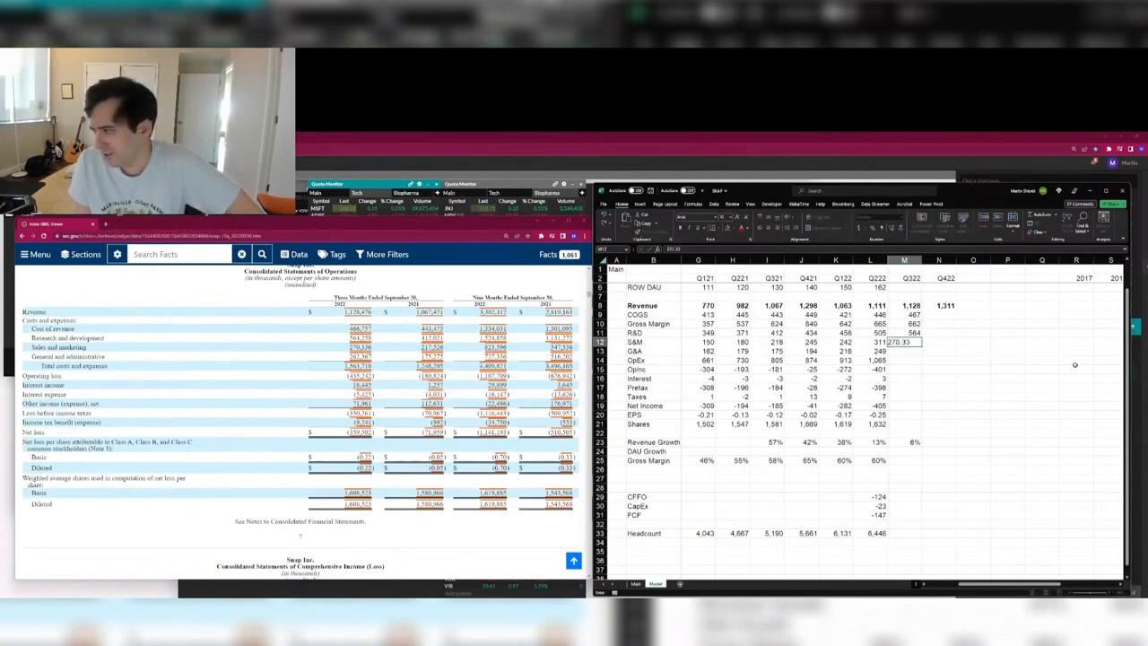
pyautogui.write('.33')
pyautogui.press('Return')
pyautogui.write('28')
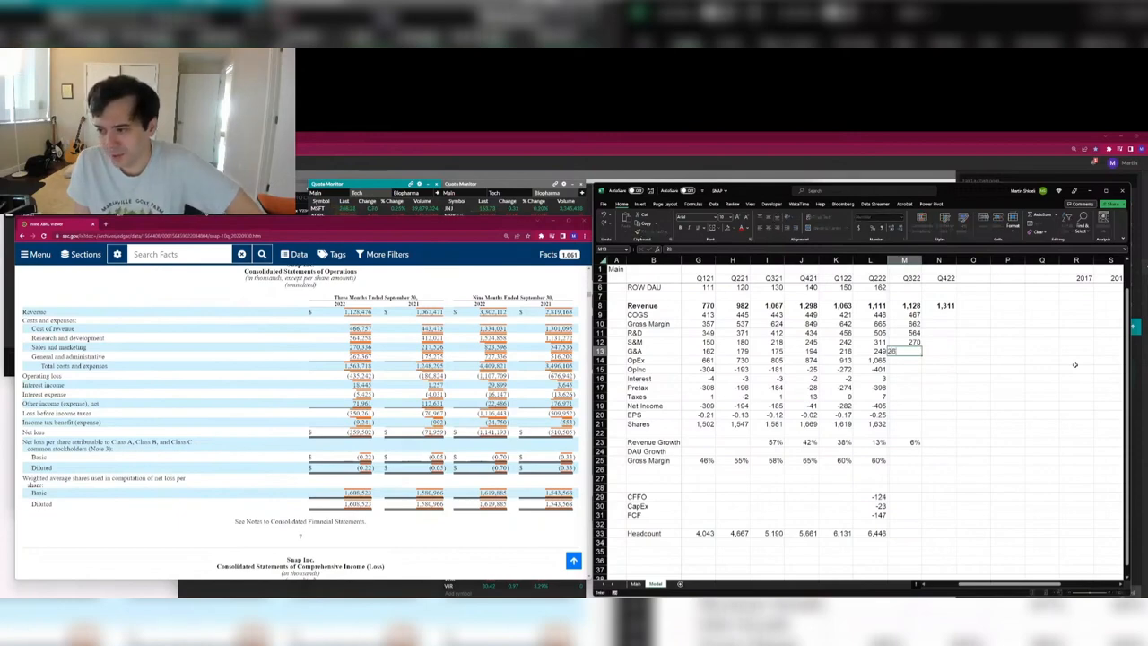
pyautogui.press('Return')
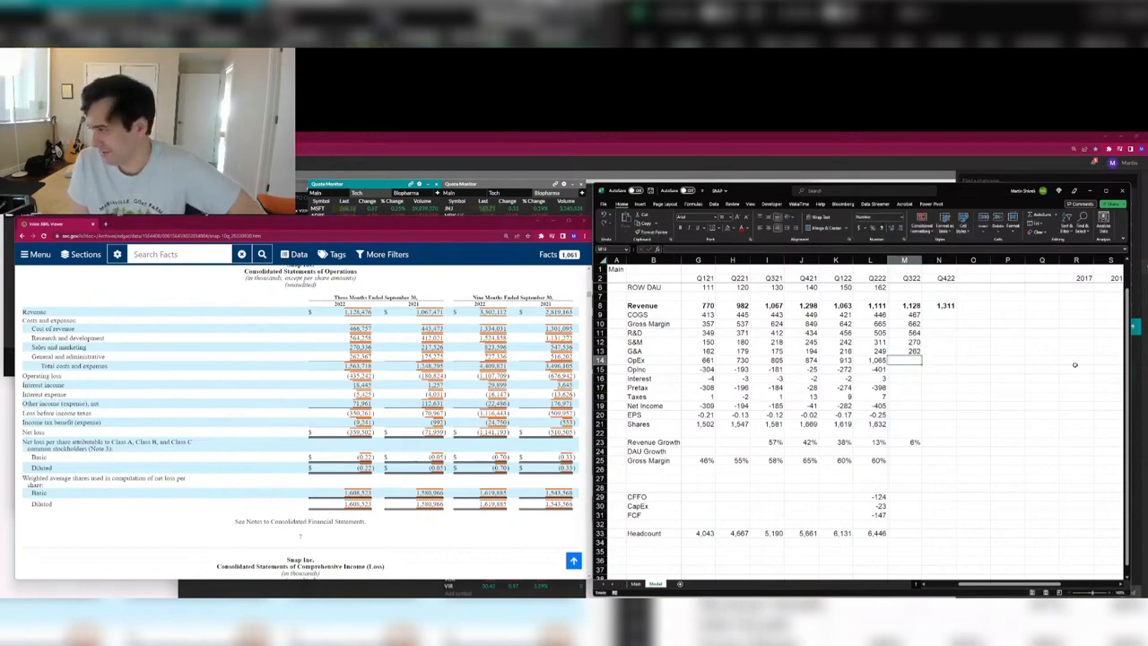
# Extend the OpEx and OpInc formulas from Q222 into the Q322 column, in M14 and M15.
pyautogui.hotkey('ctrl', 'r')
pyautogui.press('Down')
pyautogui.hotkey('ctrl', 'r')
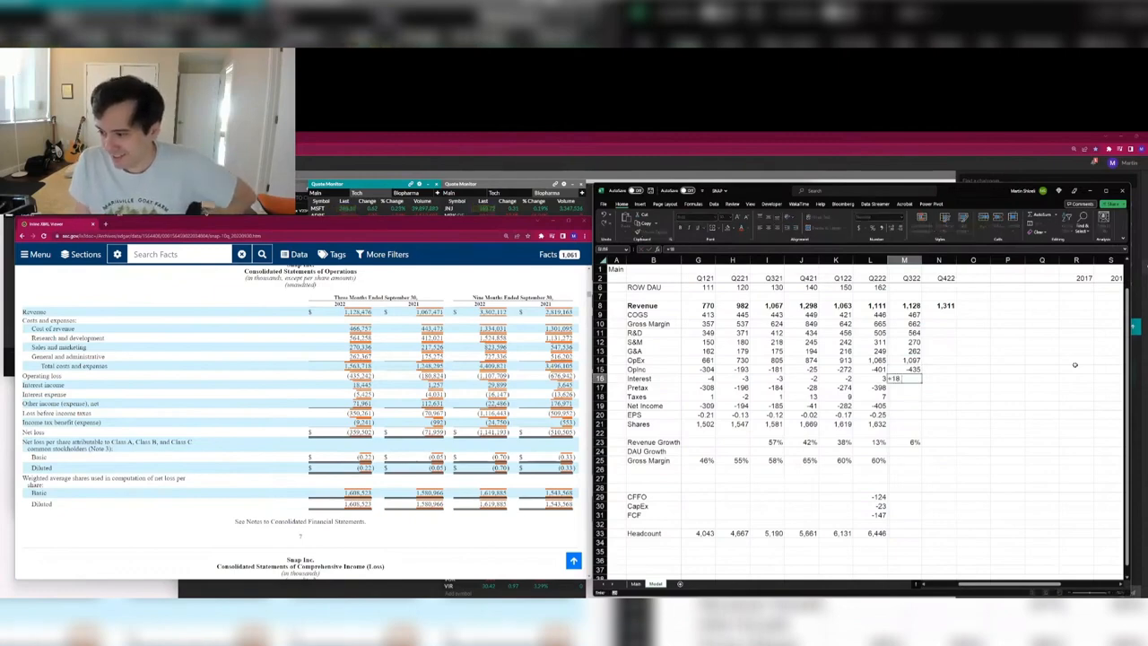
# Set Q322 Interest in M16 to =18.445-5.425+71.961 and extend the Pretax formula into M17.
pyautogui.write('=18.445-5.425+71.961')
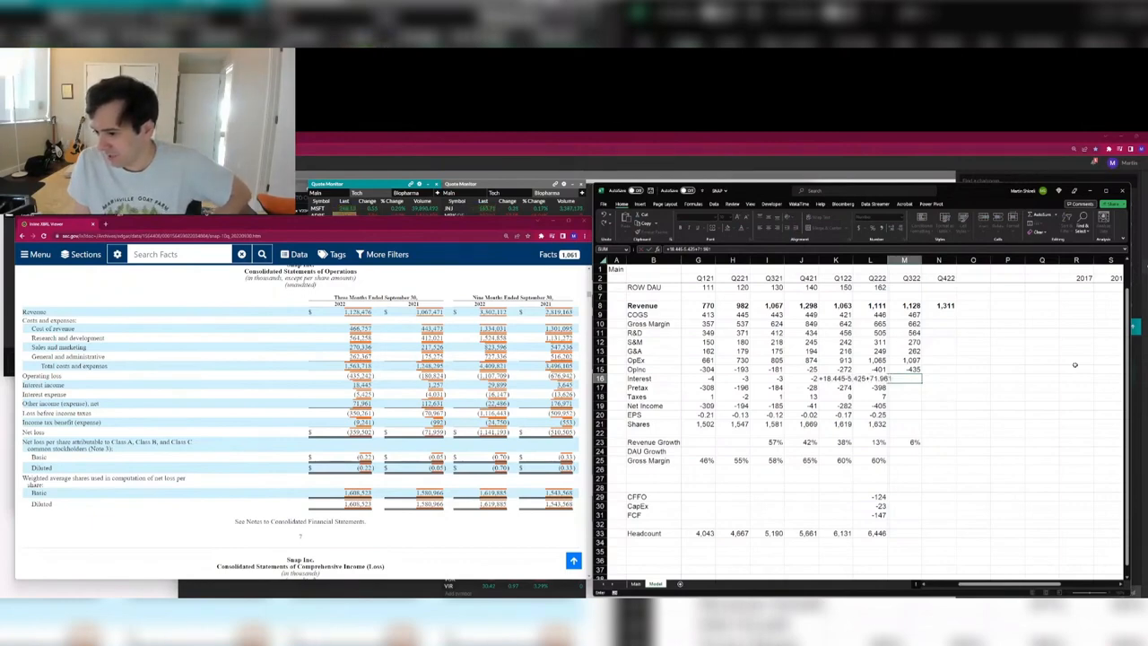
pyautogui.press('Return')
pyautogui.hotkey('ctrl', 'r')
pyautogui.press('Down')
pyautogui.press('Down')
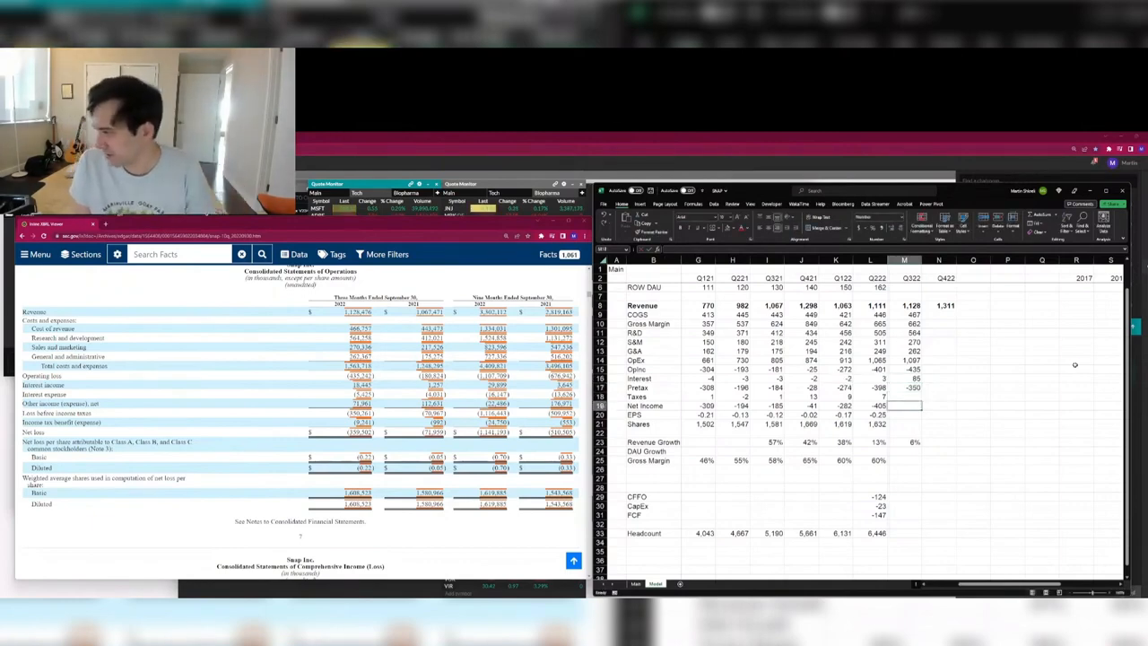
# Remove the 71.961 of other income from the Q322 Interest formula in M16.
pyautogui.press('Up')
pyautogui.press('Up')
pyautogui.press('Up')
pyautogui.press('F2')
pyautogui.hotkey('shift', 'Left')
pyautogui.hotkey('shift', 'Left')
pyautogui.hotkey('shift', 'Left')
pyautogui.hotkey('shift', 'Left')
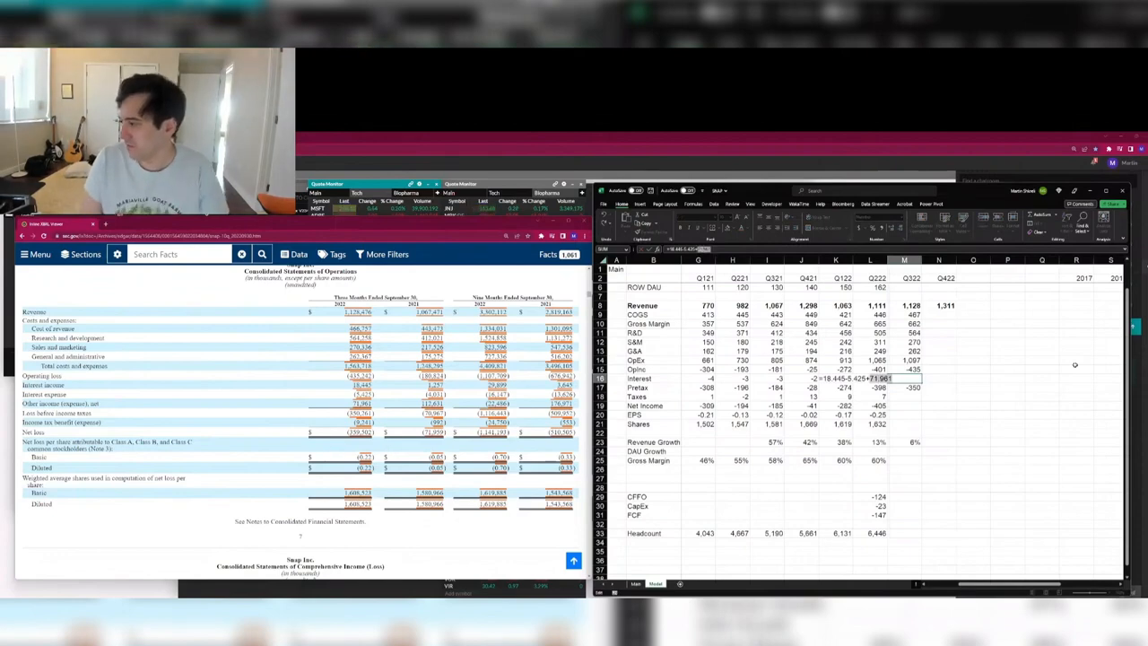
pyautogui.press('BackSpace')
pyautogui.press('Return')
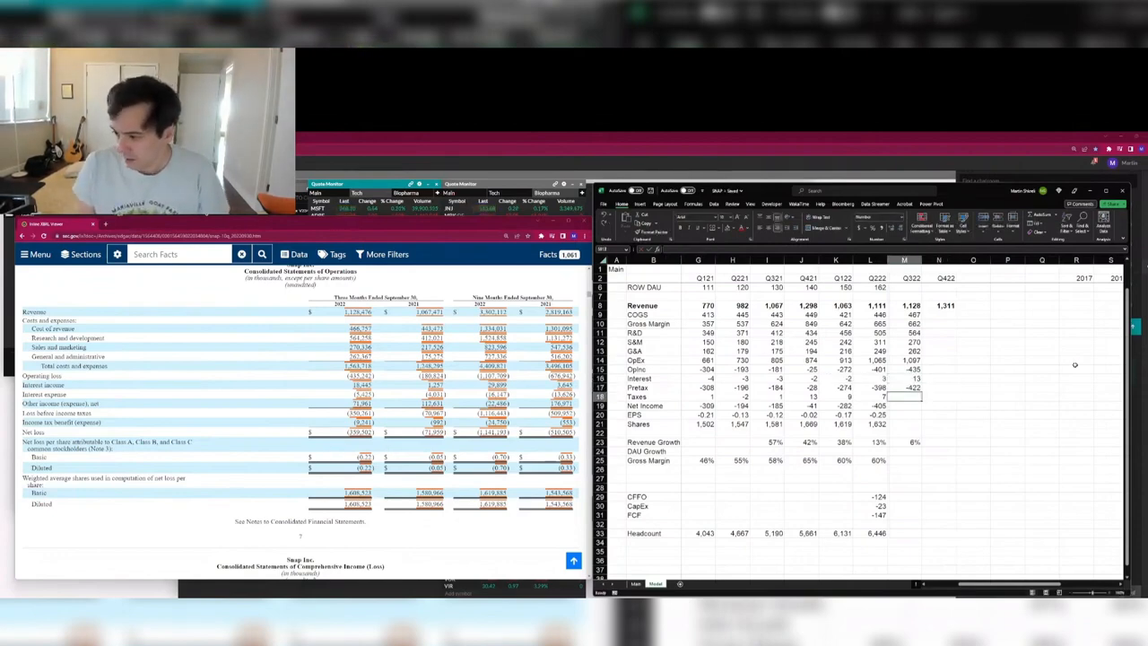
# Set Q322 Taxes in M18 to 9 and extend the Net Income formula into M19.
pyautogui.write('9')
pyautogui.press('Return')
pyautogui.press('Down')
pyautogui.press('Down')
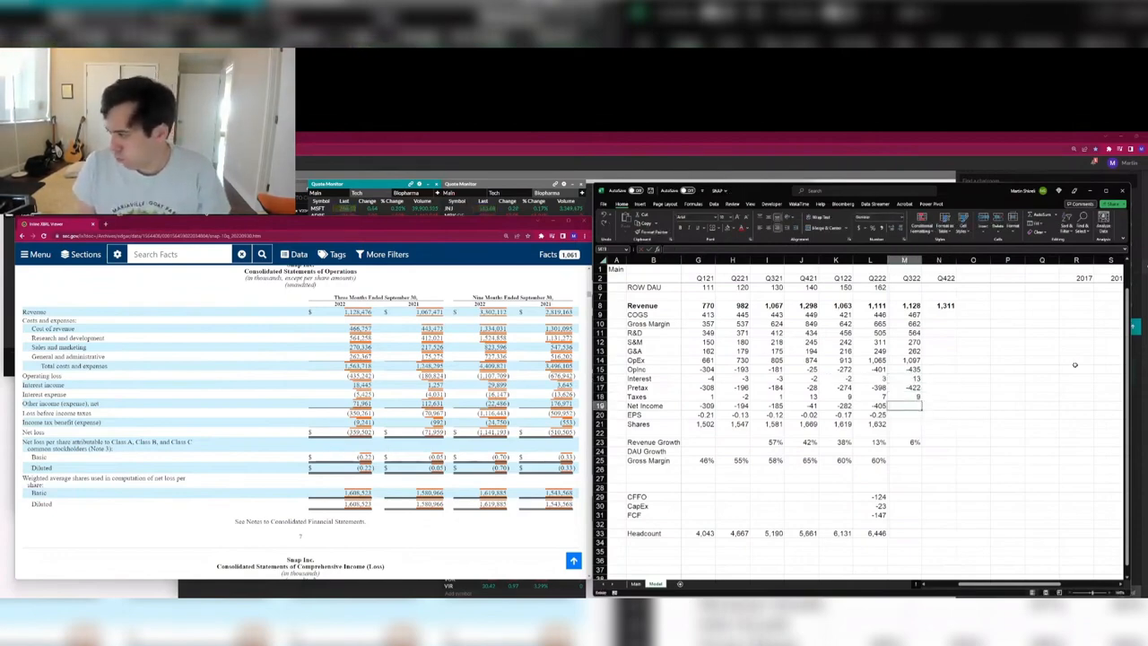
# Set Q322 Shares in M21 to 1608.523 and extend the EPS formula into M20.
pyautogui.write('1608.')
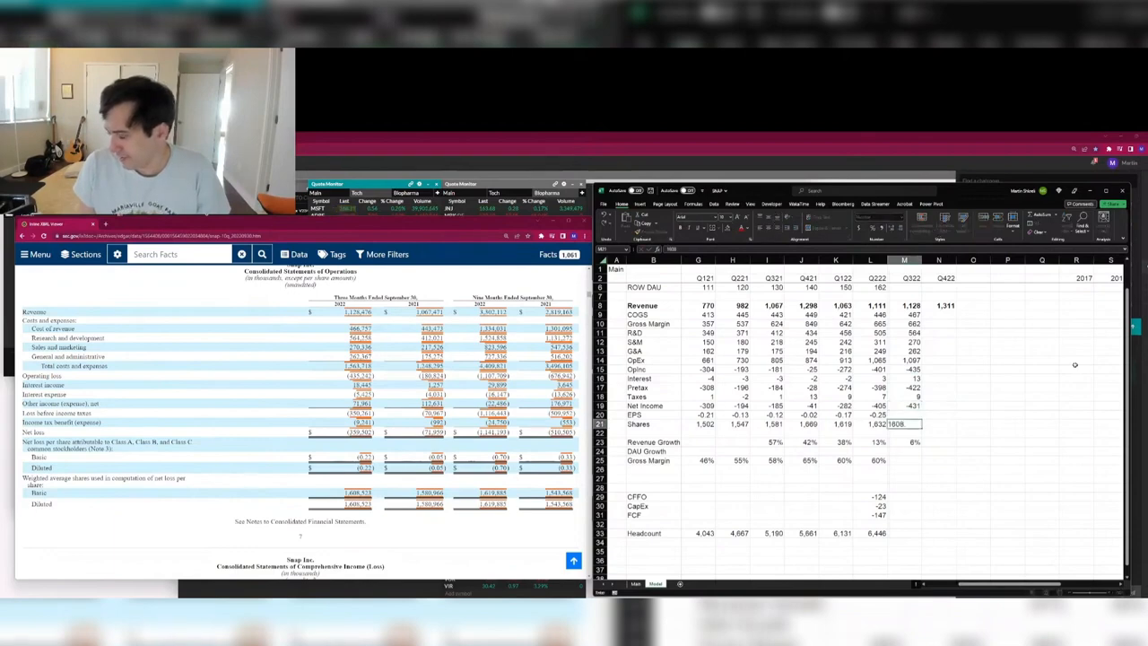
pyautogui.write('523')
pyautogui.hotkey('shift', 'Return')
# Extend the Gross Margin percentage formula into M25 for Q322 and save the workbook.
pyautogui.press('Down')
pyautogui.press('Down')
pyautogui.press('Down')
pyautogui.press('Down')
pyautogui.press('Down')
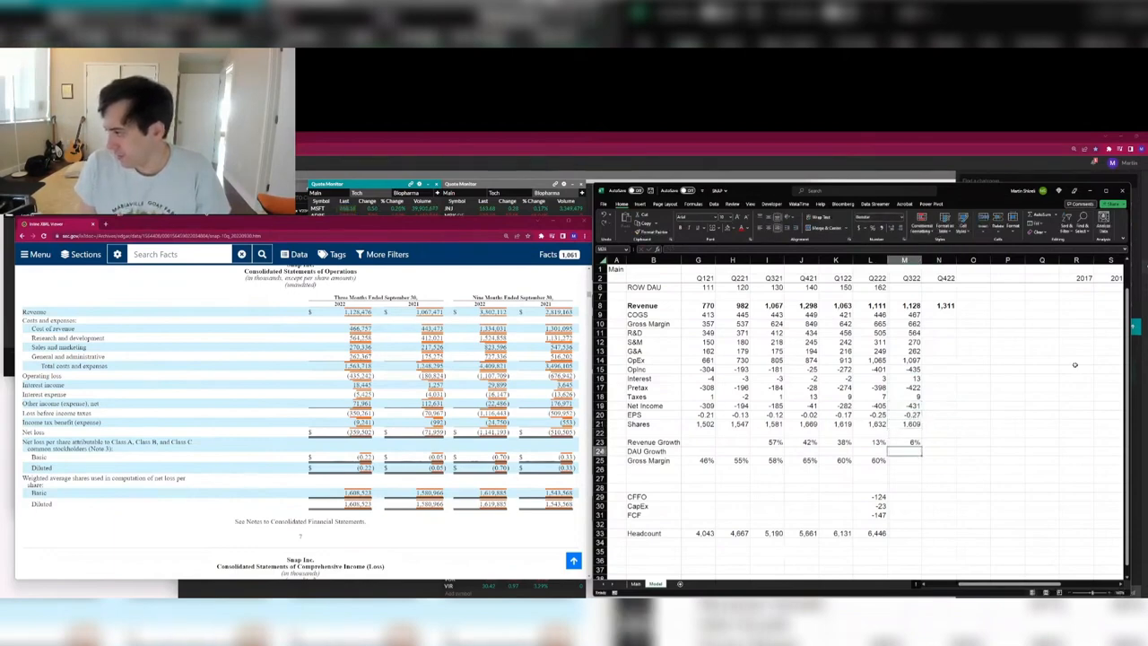
pyautogui.hotkey('ctrl', 'r')
pyautogui.hotkey('ctrl', 's')
# Calculate Q222 DAU Growth in L24 against the same quarter of the previous year with =L6/H6-1.
pyautogui.press('Right')
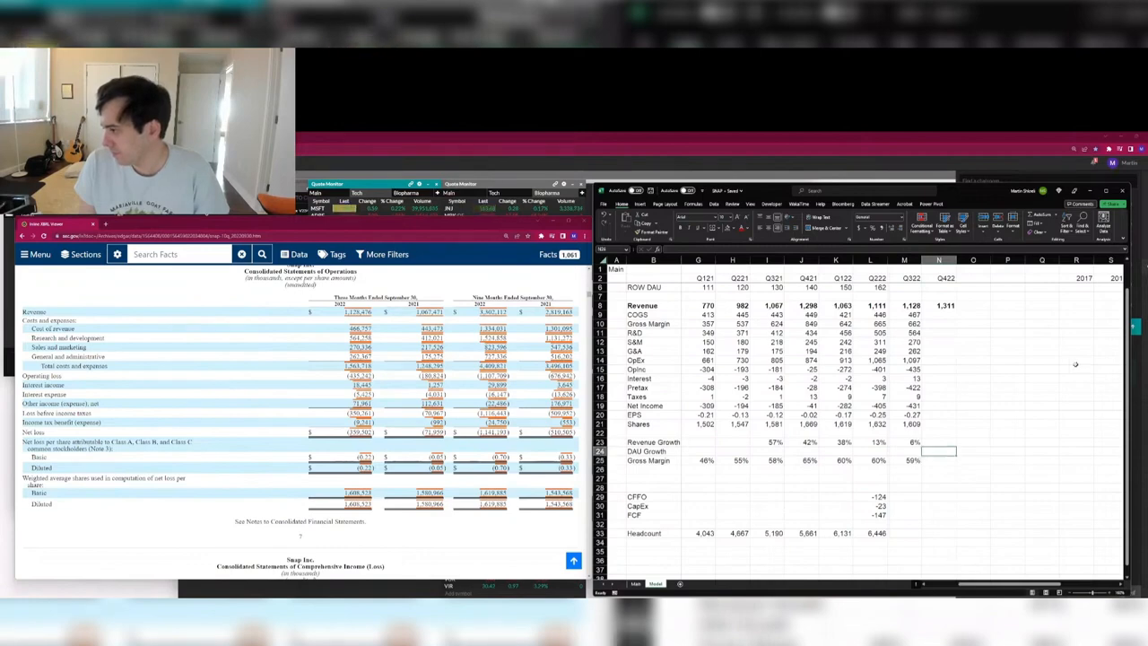
pyautogui.press('Left')
pyautogui.press('Left')
pyautogui.press('Up')
pyautogui.write('=L6')
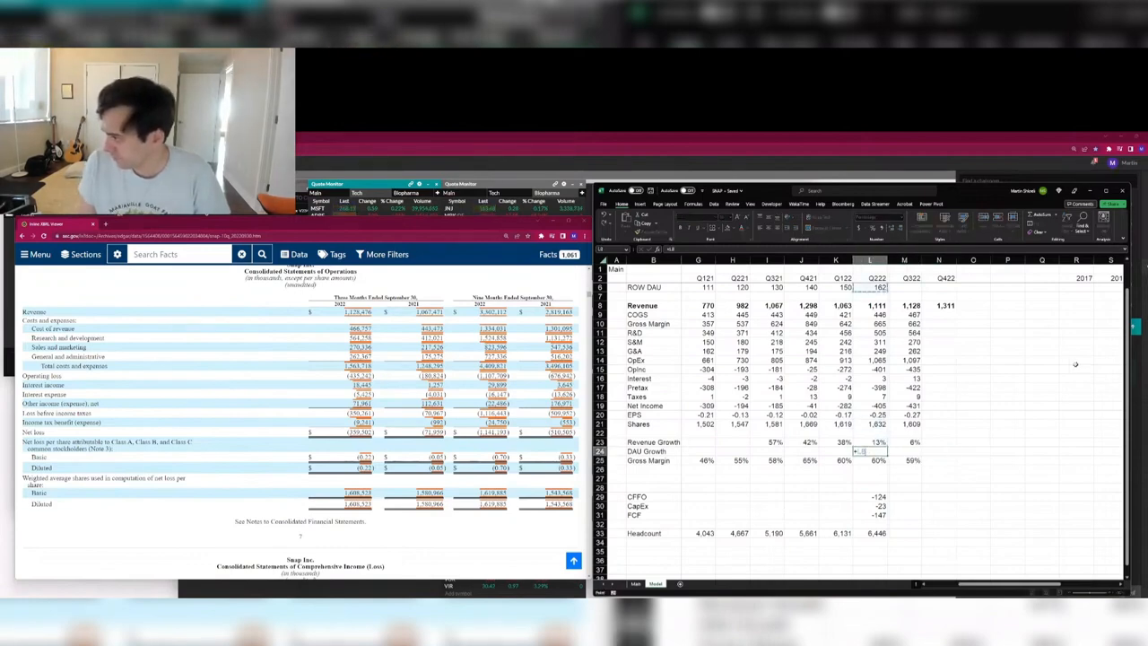
pyautogui.write('/')
pyautogui.press('Up')
pyautogui.press('Up')
pyautogui.press('Up')
pyautogui.press('Up')
pyautogui.press('Up')
pyautogui.press('Up')
pyautogui.press('Up')
pyautogui.press('Up')
pyautogui.press('Up')
pyautogui.press('Up')
pyautogui.press('Up')
pyautogui.press('Up')
pyautogui.press('Up')
pyautogui.press('Up')
pyautogui.press('Up')
pyautogui.press('Up')
pyautogui.press('Up')
pyautogui.press('Up')
pyautogui.press('Left')
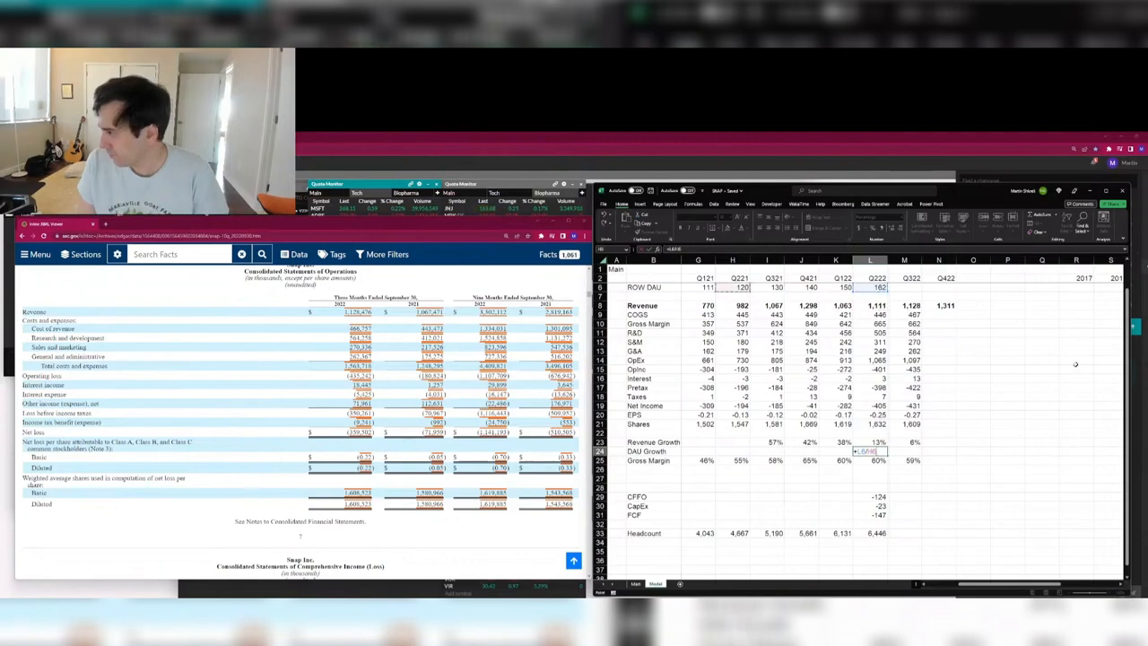
pyautogui.write('-1')
pyautogui.press('Return')
# Copy the DAU Growth formula into K24 for Q122 and save the workbook.
pyautogui.hotkey('ctrl', 'c')
pyautogui.press('Left')
pyautogui.hotkey('ctrl', 'v')
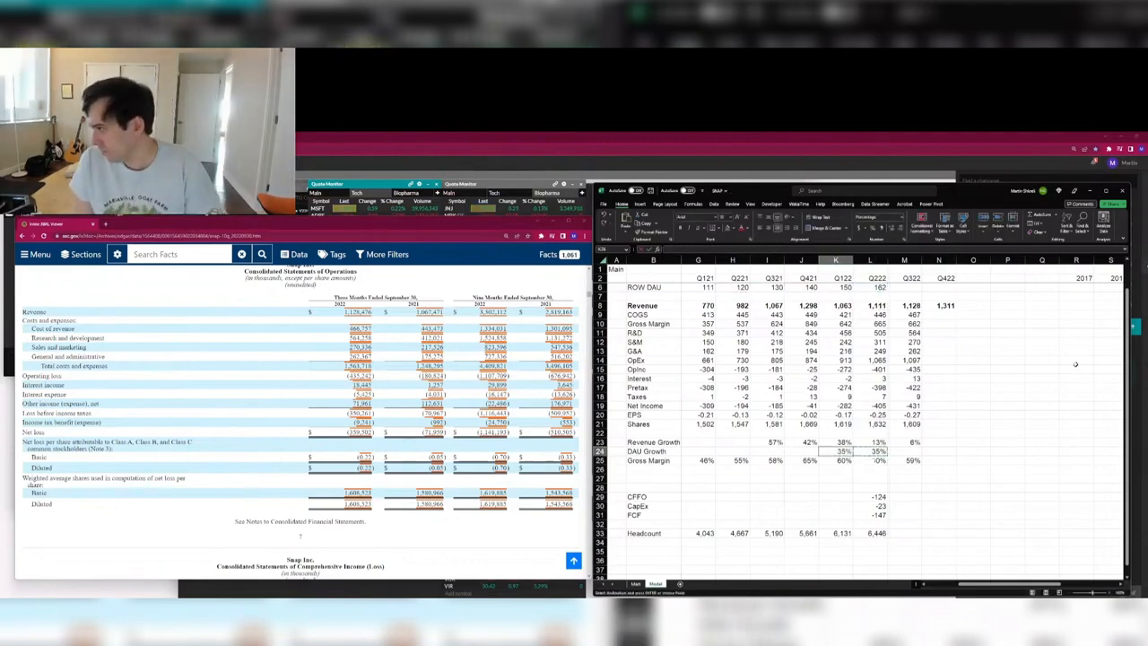
pyautogui.press('Right')
pyautogui.hotkey('ctrl', 's')
pyautogui.press('Right')
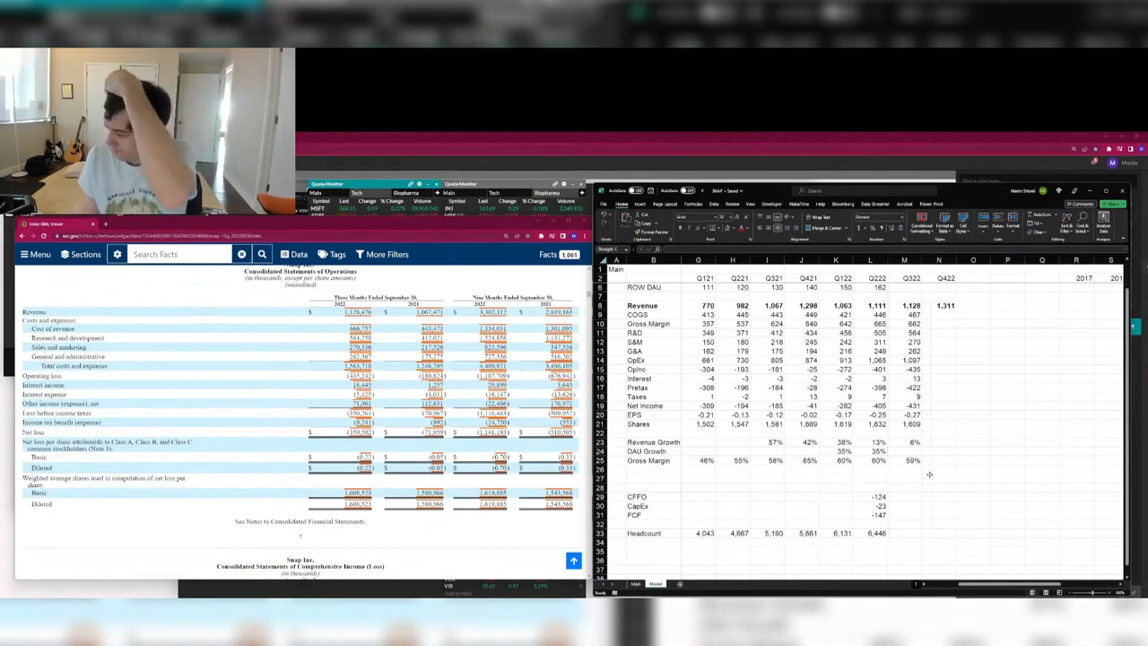
pyautogui.click(708, 533)
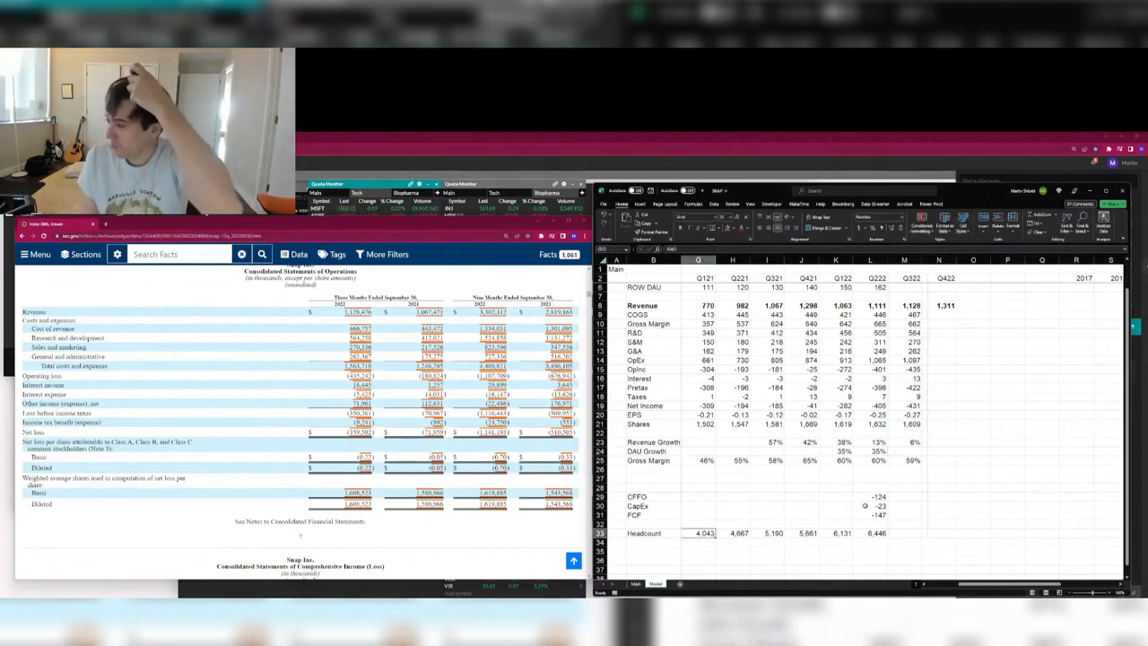
pyautogui.click(929, 528)
pyautogui.moveTo(928, 539); pyautogui.dragTo(931, 577)
pyautogui.click(886, 542)
pyautogui.click(844, 434)
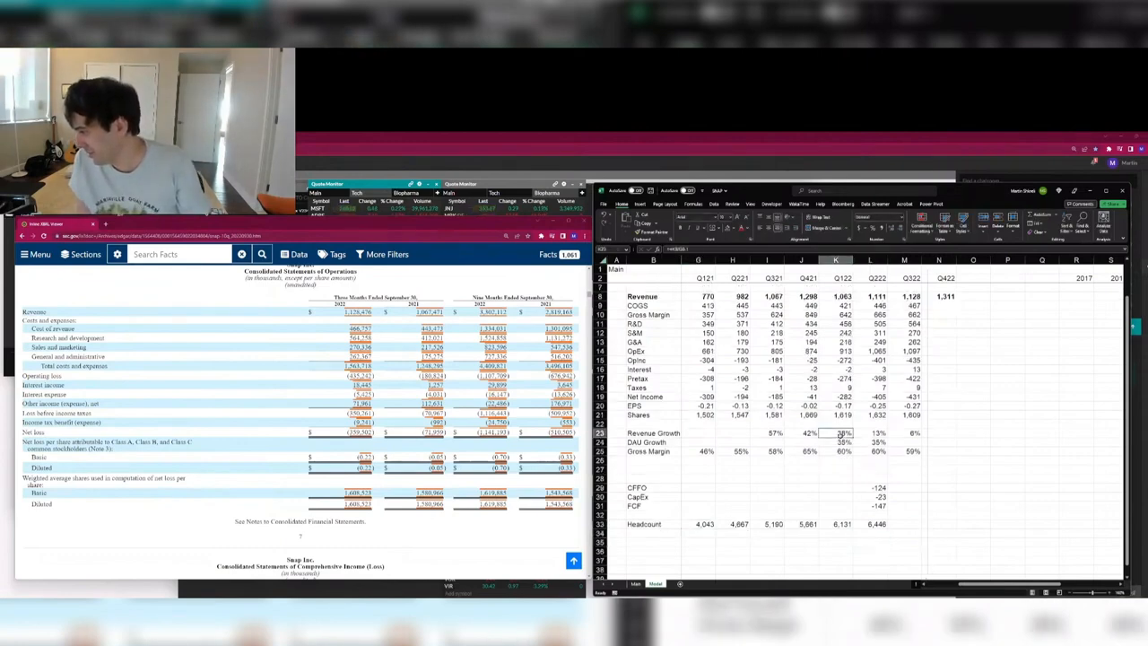
# Calculate Q122 Headcount growth in K34 as K33/G33-1 and format it as a percentage.
pyautogui.click(842, 535)
pyautogui.write('=')
pyautogui.press('Up')
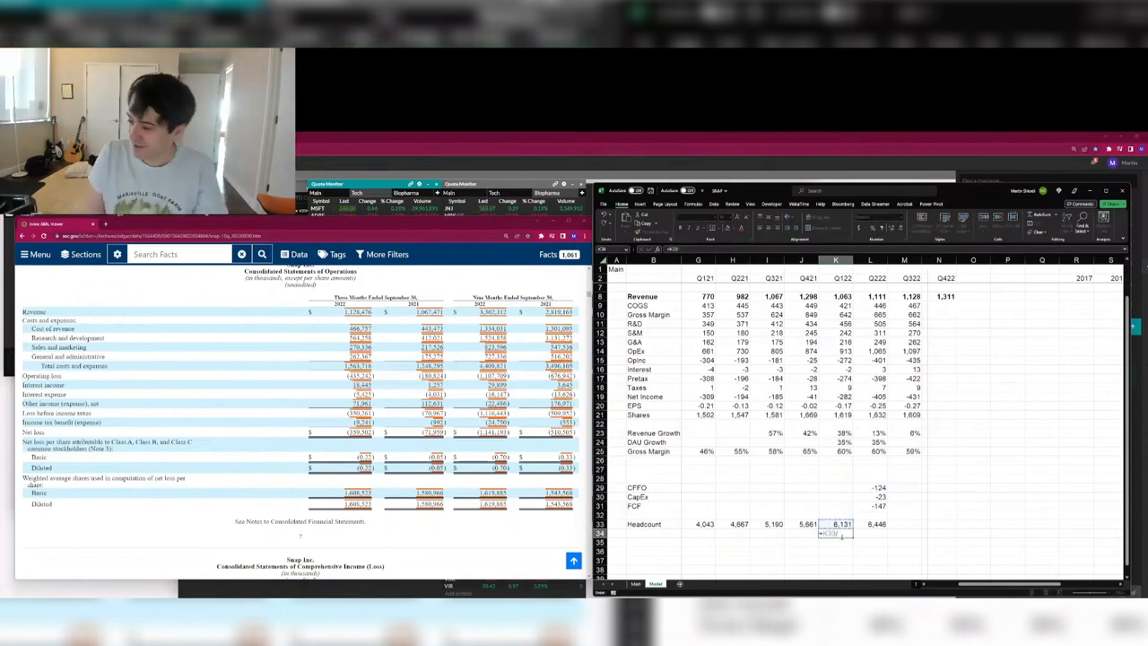
pyautogui.press('Left')
pyautogui.press('Left')
pyautogui.press('Left')
pyautogui.press('Left')
pyautogui.press('Left')
pyautogui.hotkey('ctrl', 'Return')
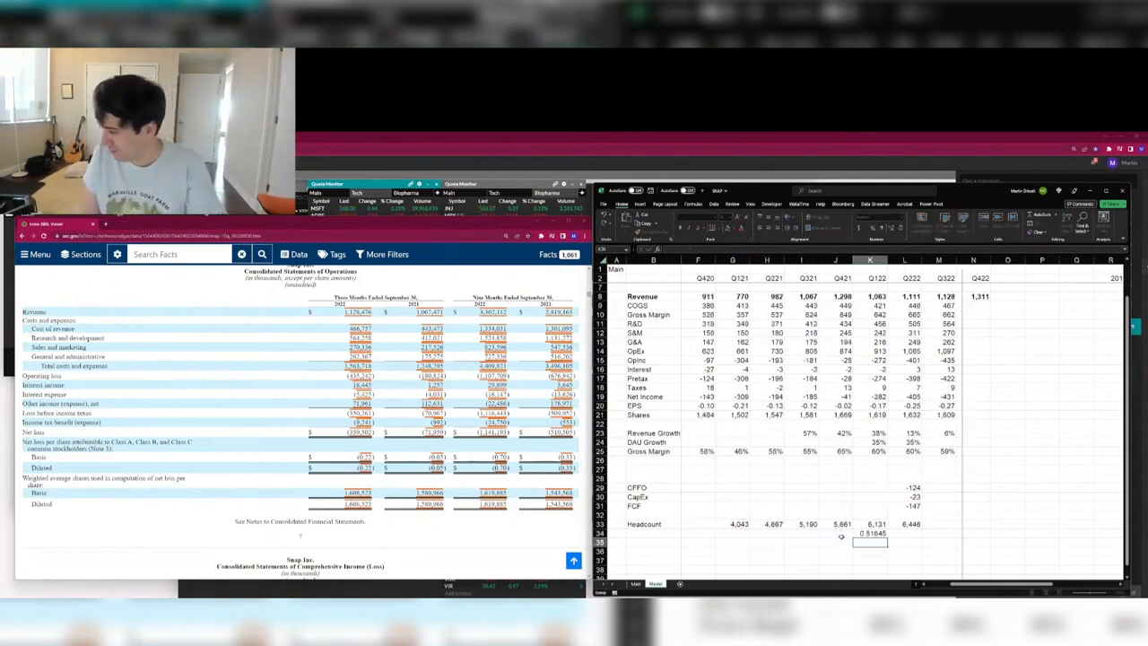
pyautogui.hotkey('ctrl', 'shift', '5')
# Copy the Q122 Headcount growth formula into L34 for Q222.
pyautogui.hotkey('ctrl', 'c')
pyautogui.press('Right')
pyautogui.hotkey('ctrl', 'v')
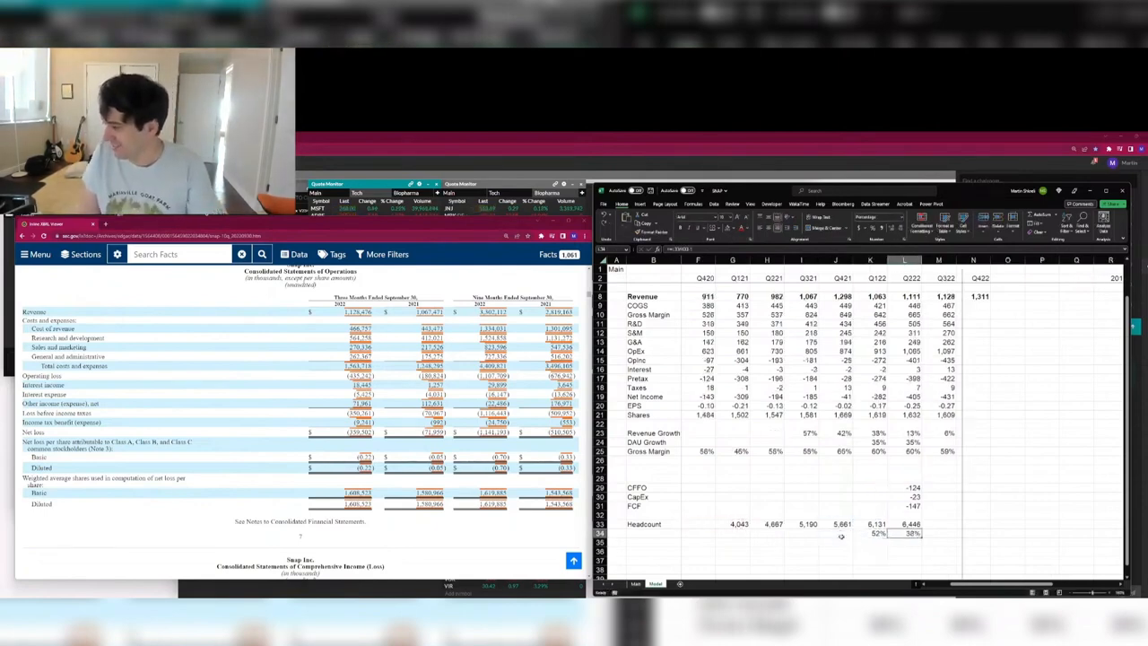
pyautogui.press('Right')
pyautogui.press('Right')
pyautogui.press('Right')
pyautogui.press('Right')
pyautogui.press('Right')
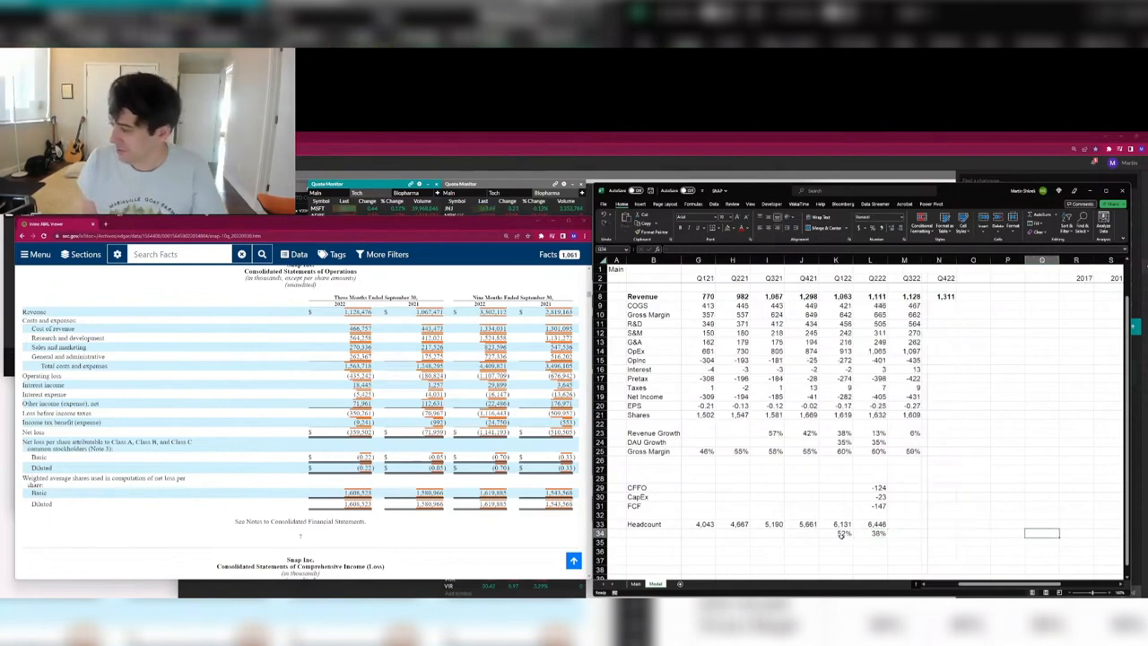
pyautogui.press('Left')
pyautogui.press('Left')
pyautogui.press('Left')
pyautogui.press('Left')
pyautogui.press('Left')
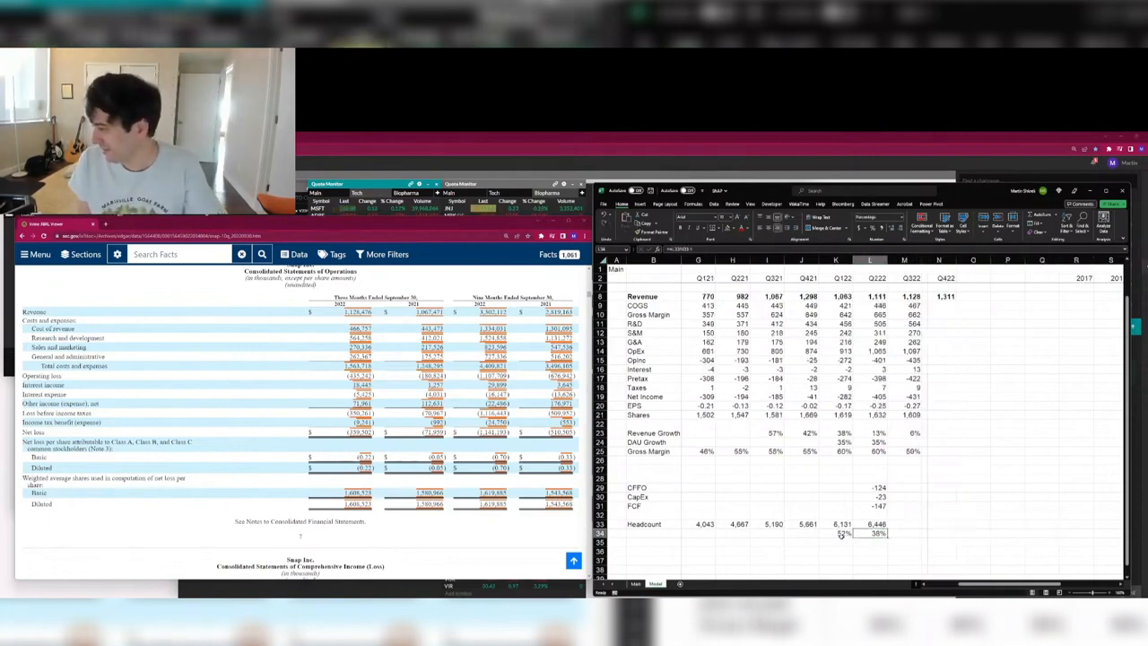
# Set Q322 Headcount in M33 equal to Q222's headcount and extend the growth formula into M34.
pyautogui.press('Up')
pyautogui.press('Right')
pyautogui.write('+')
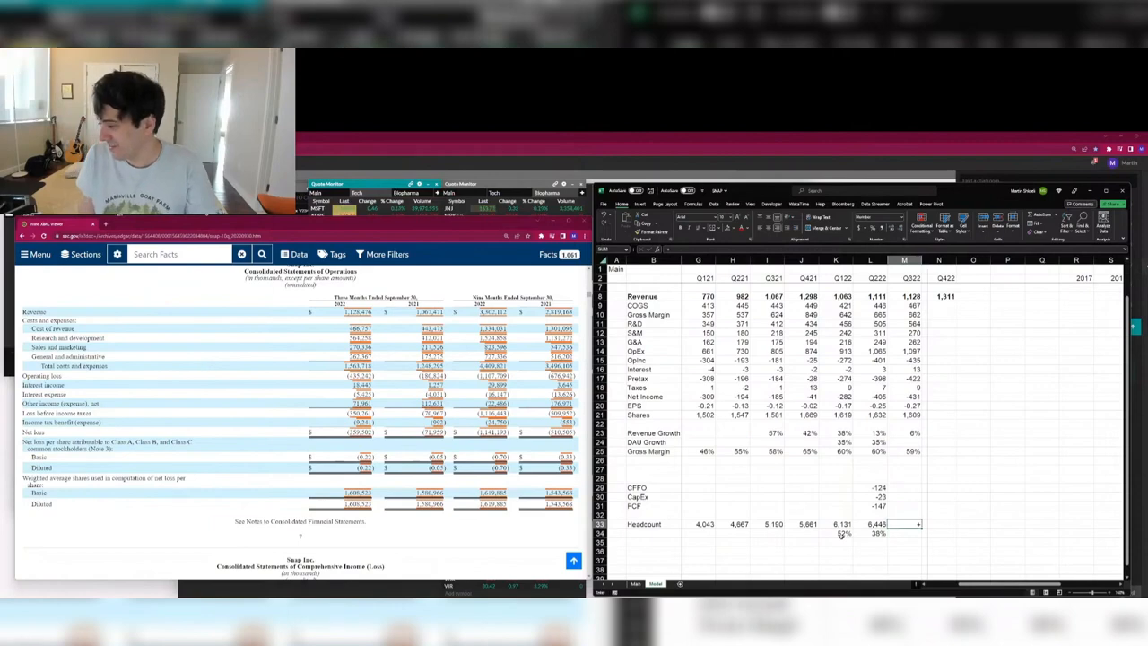
pyautogui.press('Left')
pyautogui.press('Tab')
pyautogui.press('Left')
pyautogui.press('Down')
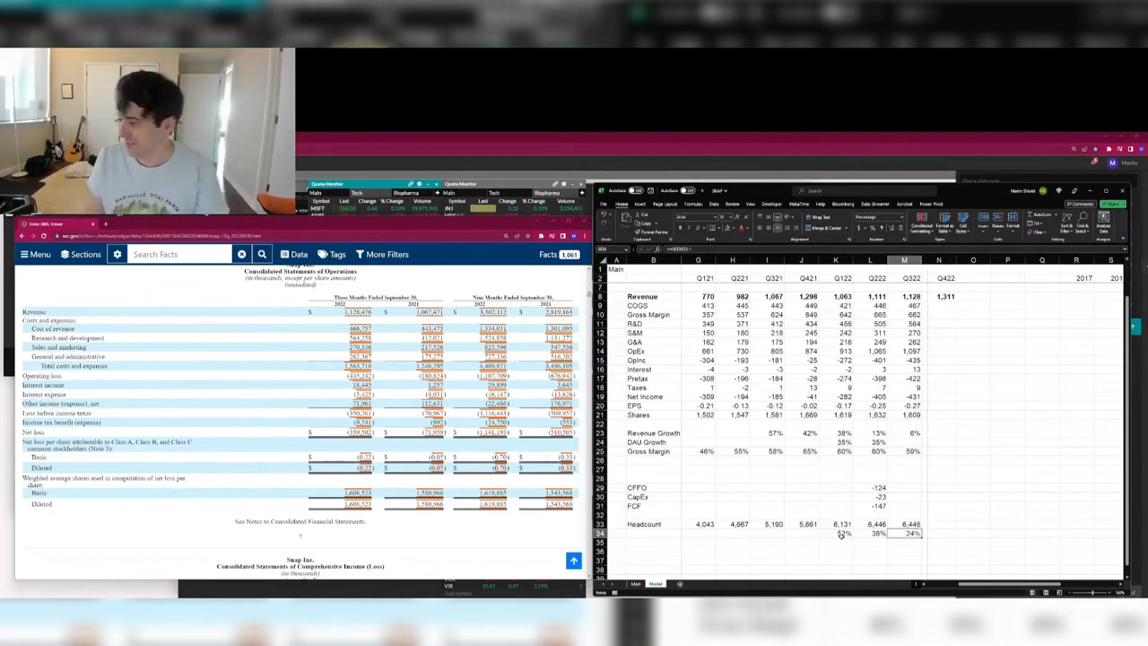
pyautogui.press('Right')
pyautogui.press('Right')
pyautogui.press('Right')
pyautogui.press('Right')
pyautogui.press('Right')
pyautogui.press('Right')
pyautogui.press('Right')
pyautogui.press('Right')
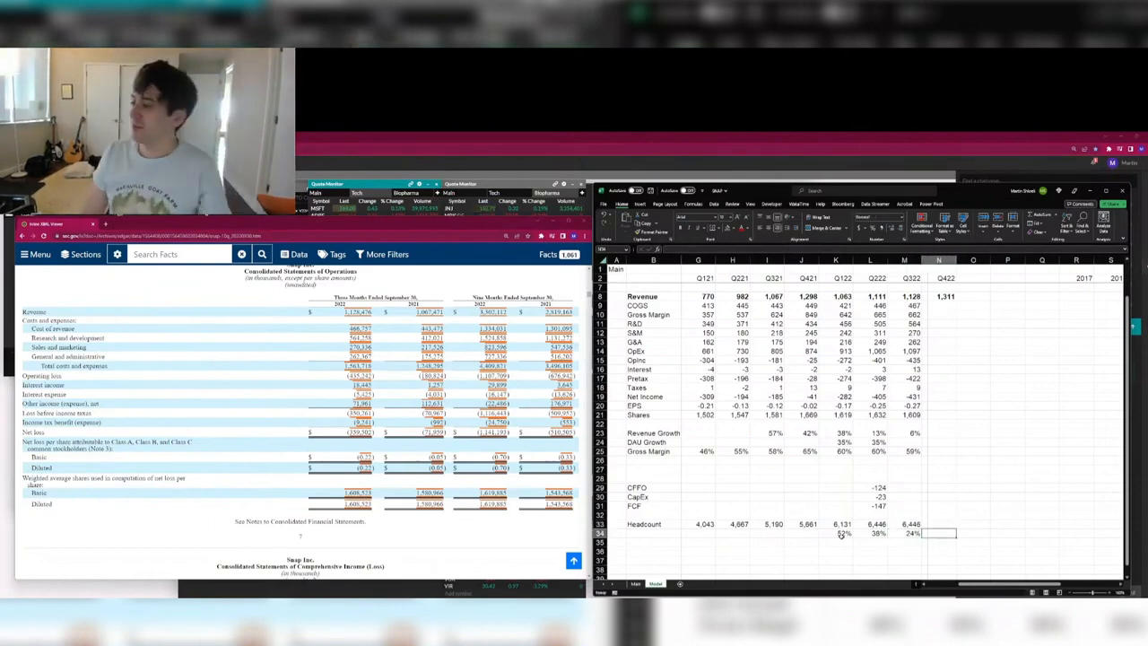
pyautogui.press('Left')
pyautogui.press('Left')
pyautogui.press('Left')
pyautogui.press('Left')
pyautogui.press('Left')
pyautogui.press('Left')
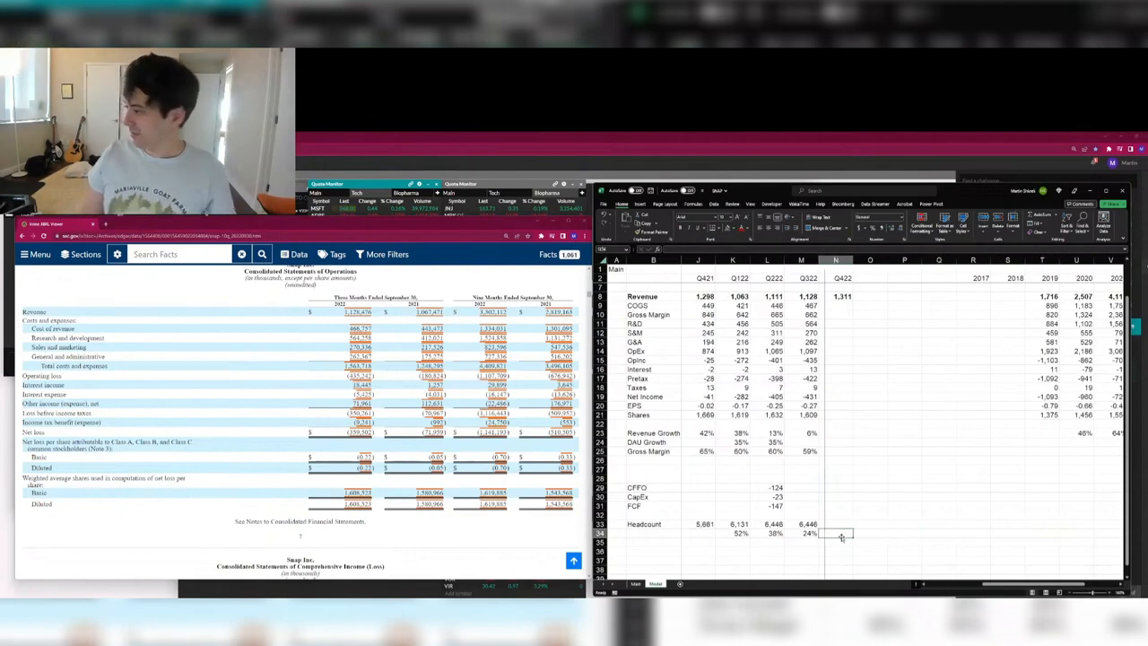
# Label the two quarter columns after Q422 as Q123 in O2 and Q223 in P2.
pyautogui.write('Q123')
pyautogui.press('Tab')
pyautogui.write('Q223')
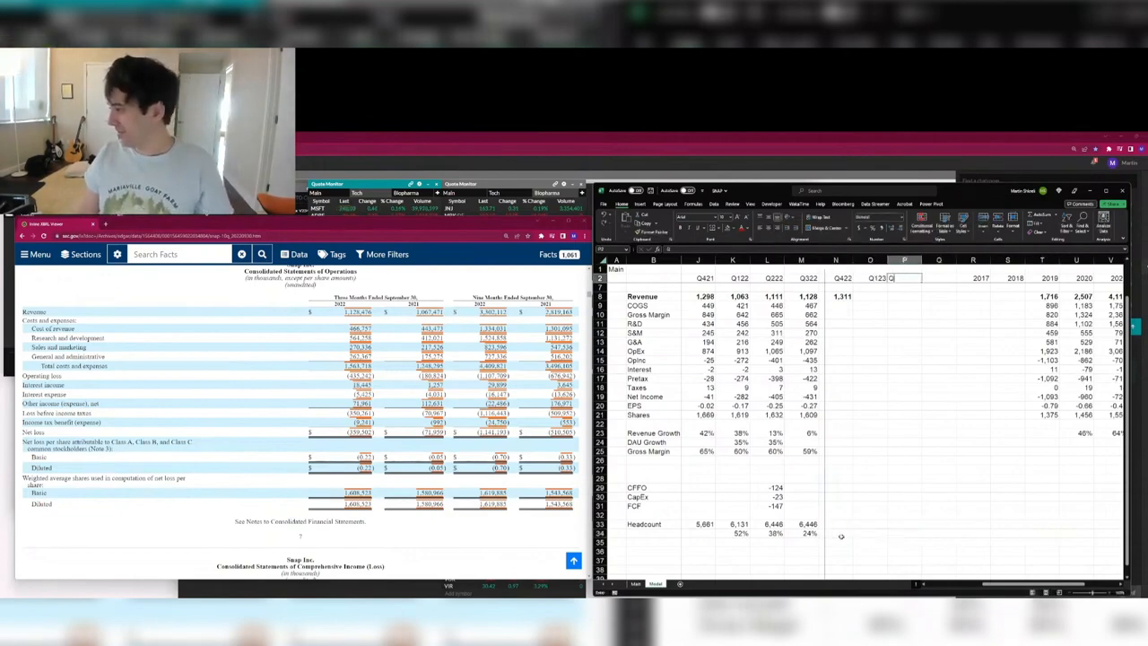
pyautogui.press('Down')
# Insert three new columns at column Q, before the annual figures.
pyautogui.press('Right')
pyautogui.hotkey('ctrl', 'space')
pyautogui.hotkey('ctrl', 'shift', '+')
pyautogui.hotkey('ctrl', 'shift', '+')
pyautogui.hotkey('ctrl', 'shift', '+')
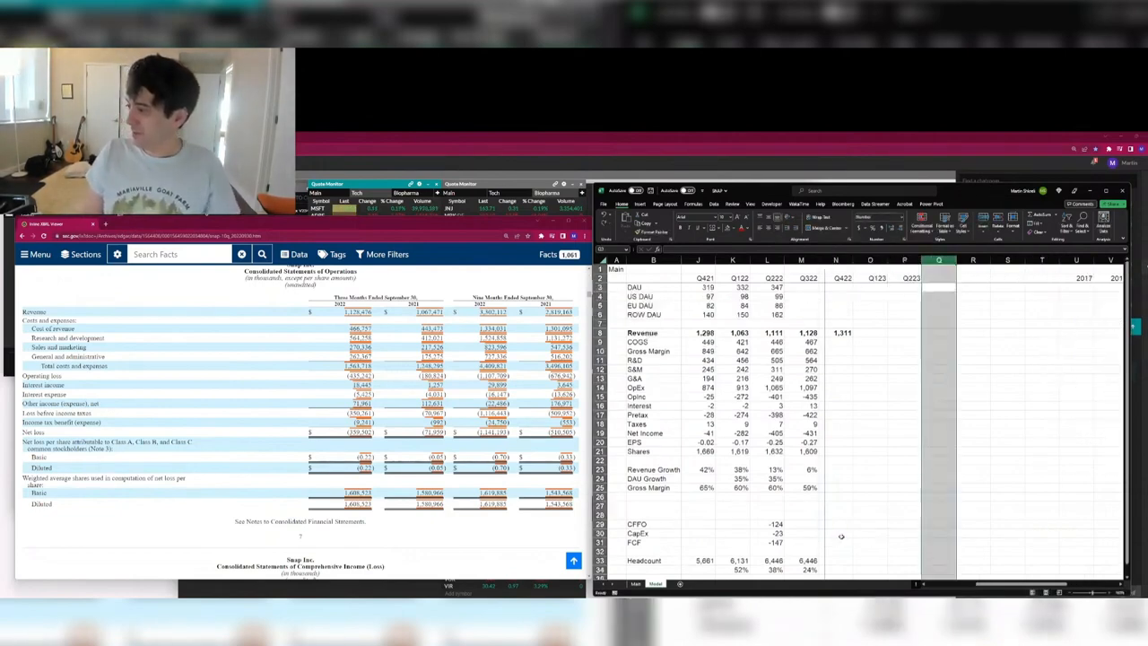
# Label Q2 as Q323 and R2 as Q423, save the workbook, and return to Q422 Revenue in N8.
pyautogui.press('Up')
pyautogui.write('Q323')
pyautogui.press('Right')
pyautogui.write('Q423')
pyautogui.press('Down')
pyautogui.press('Down')
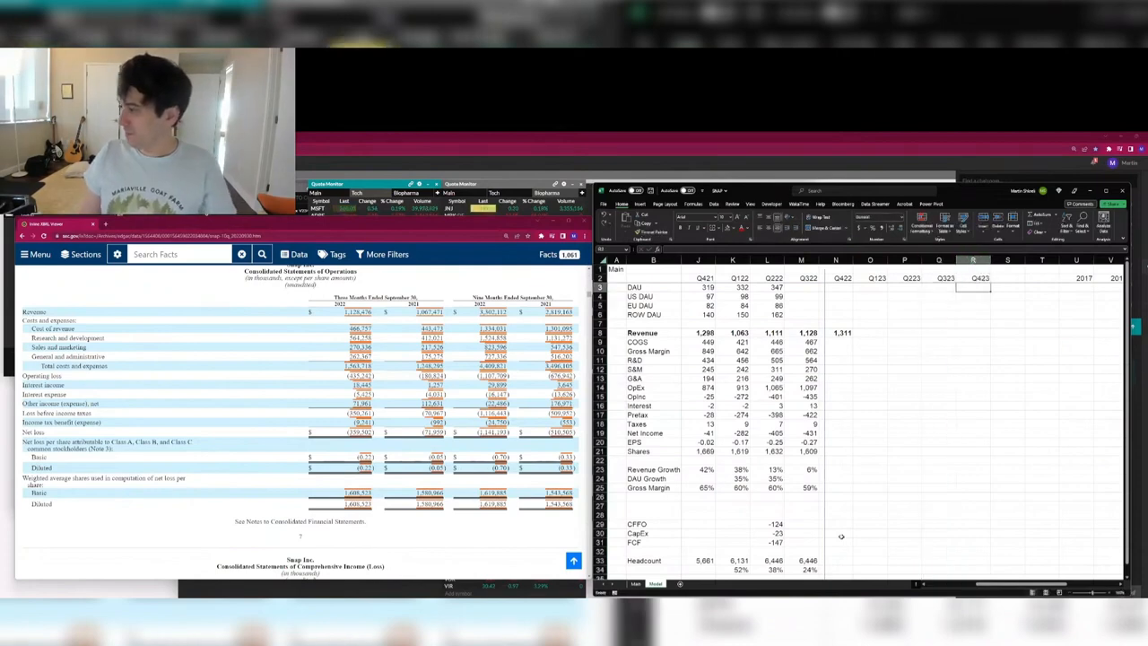
pyautogui.press('Left')
pyautogui.press('Left')
pyautogui.press('Left')
pyautogui.press('Left')
pyautogui.hotkey('ctrl', 's')
pyautogui.hotkey('ctrl', 'Down')
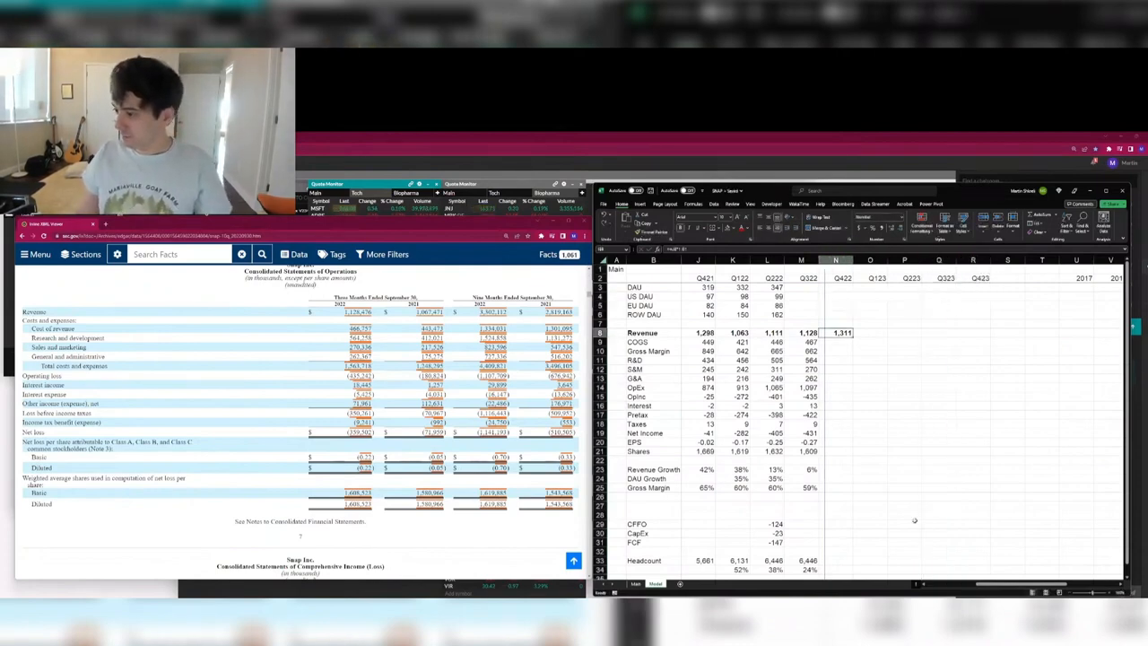
# Examine the rest of Snap's 10-Q, from the balance sheet through the revenue, stock compensation, debt, contingency and lease notes.
pyautogui.scroll(-15, 321, 407)
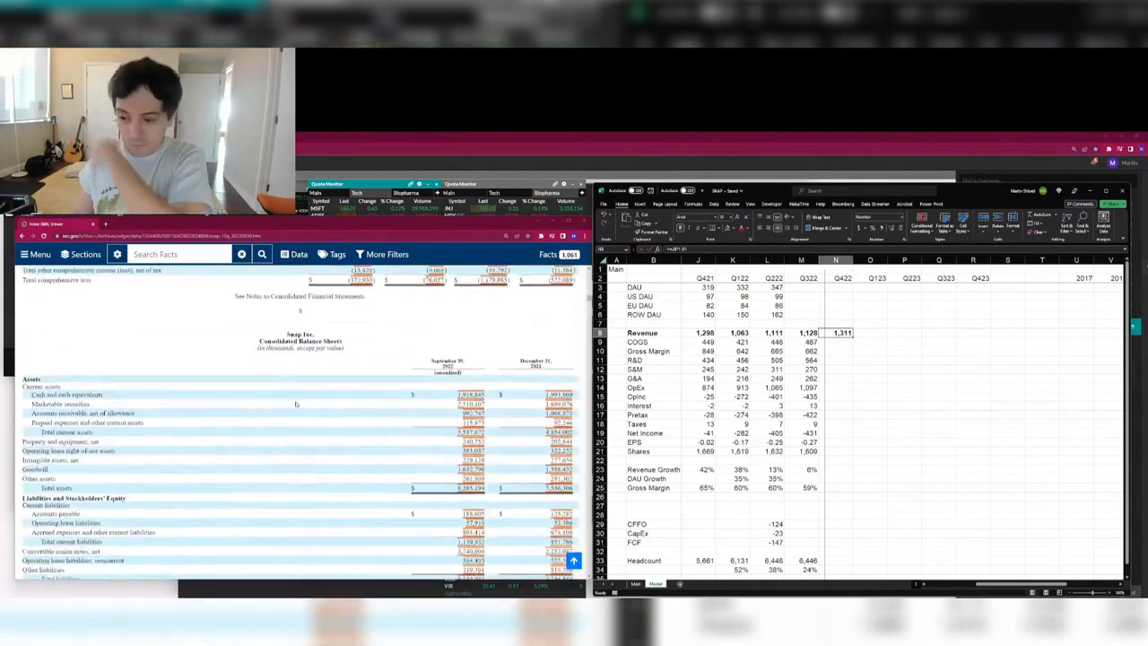
pyautogui.scroll(-20, 322, 407)
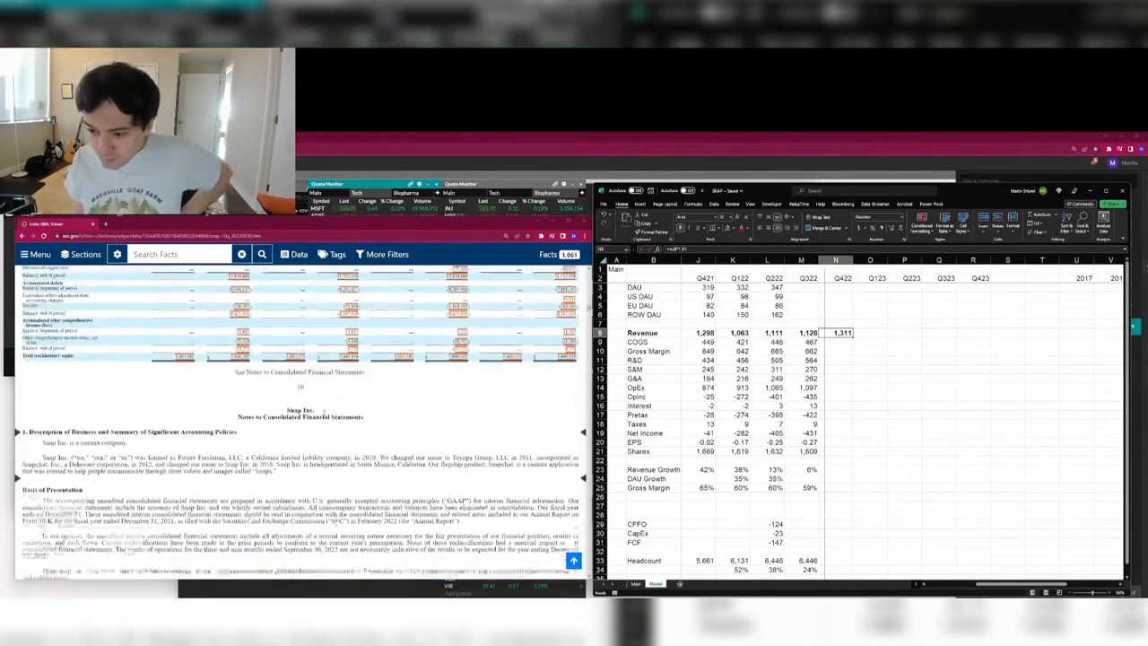
pyautogui.scroll(-10, 329, 414)
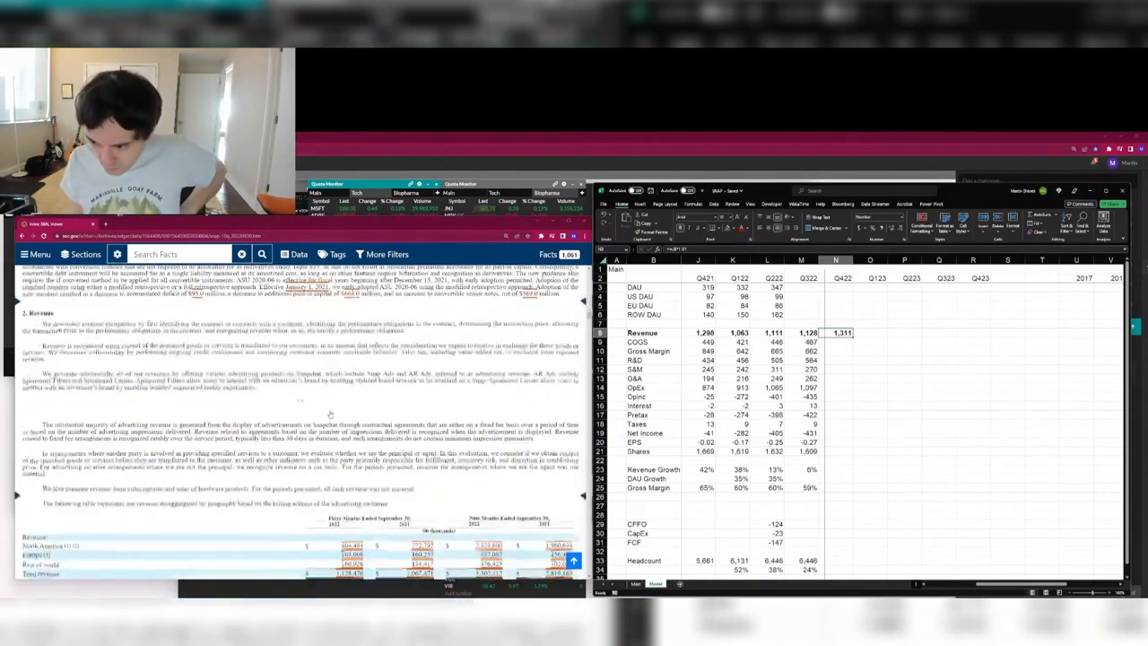
pyautogui.scroll(-3, 329, 413)
pyautogui.scroll(-8, 332, 415)
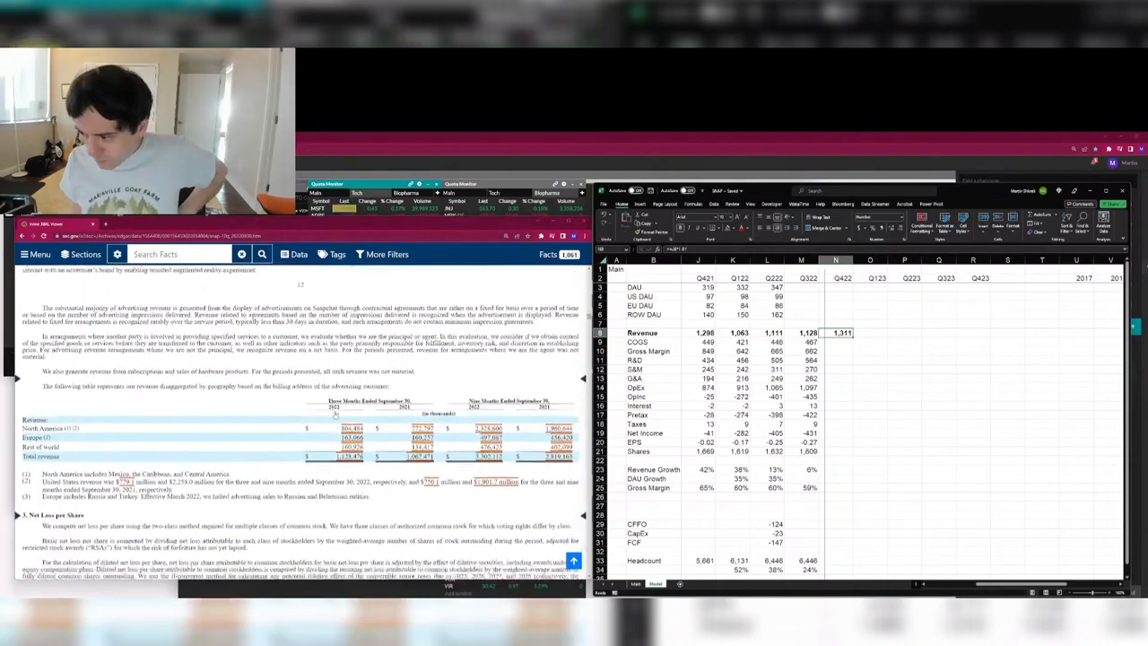
pyautogui.scroll(-10, 344, 414)
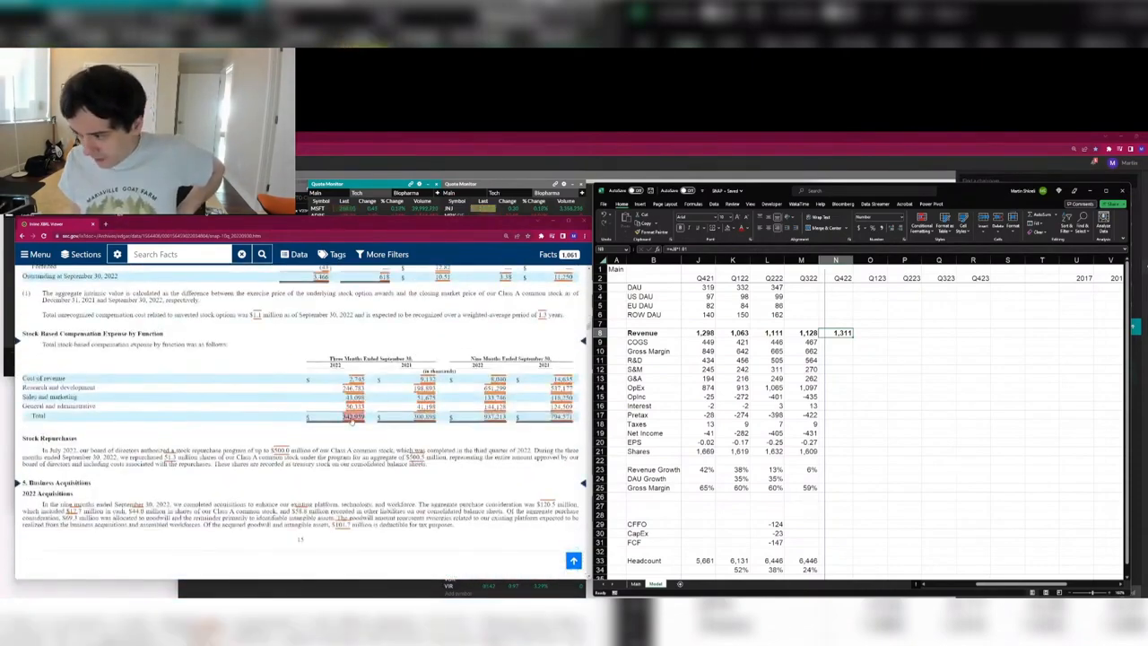
pyautogui.scroll(-5, 352, 421)
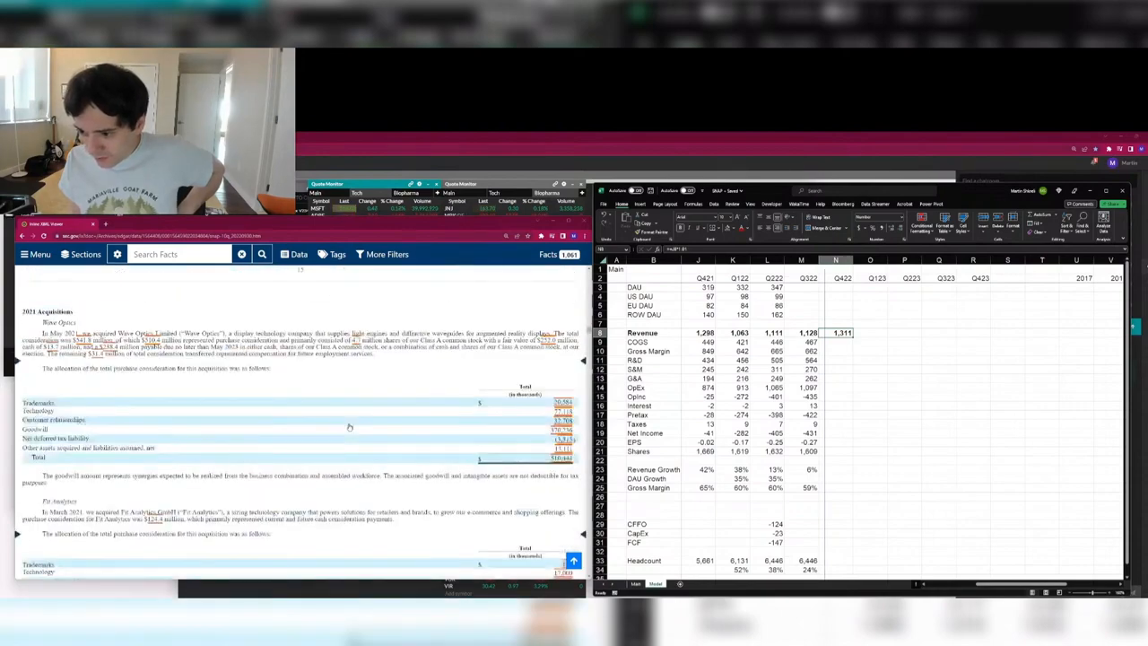
pyautogui.scroll(-10, 350, 426)
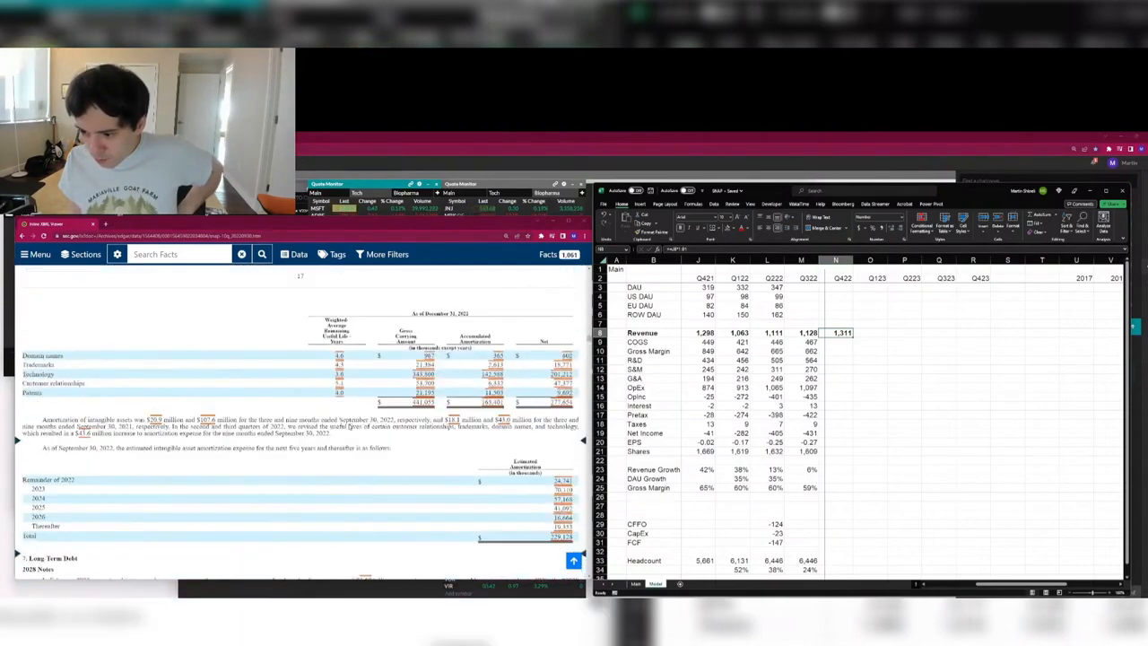
pyautogui.scroll(-10, 349, 428)
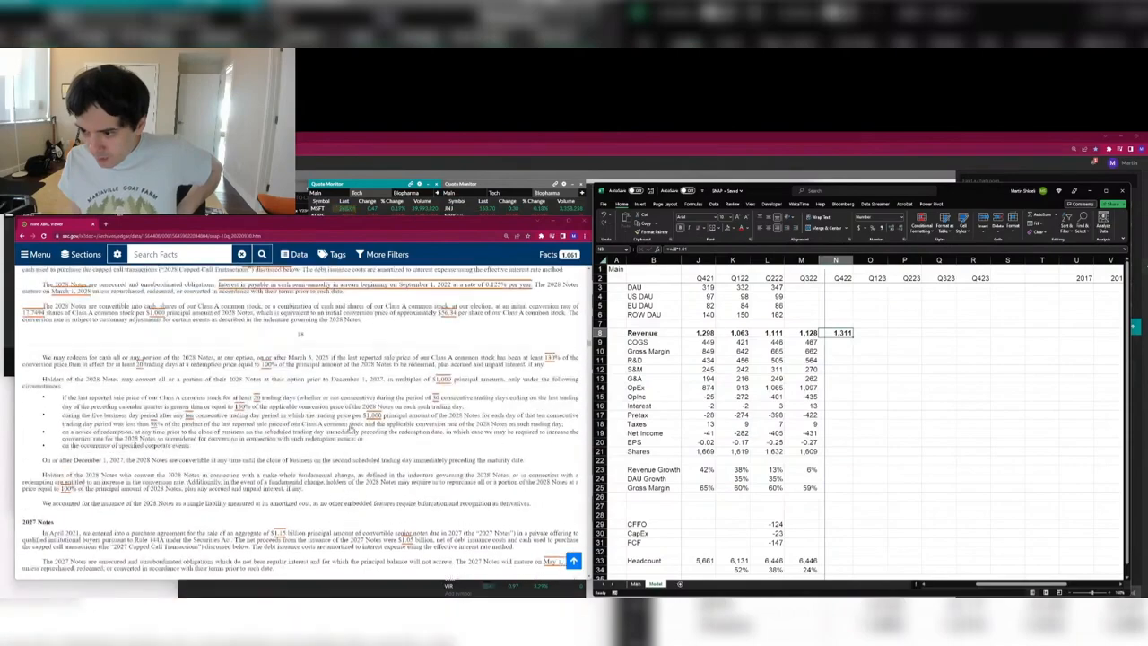
pyautogui.scroll(-10, 352, 428)
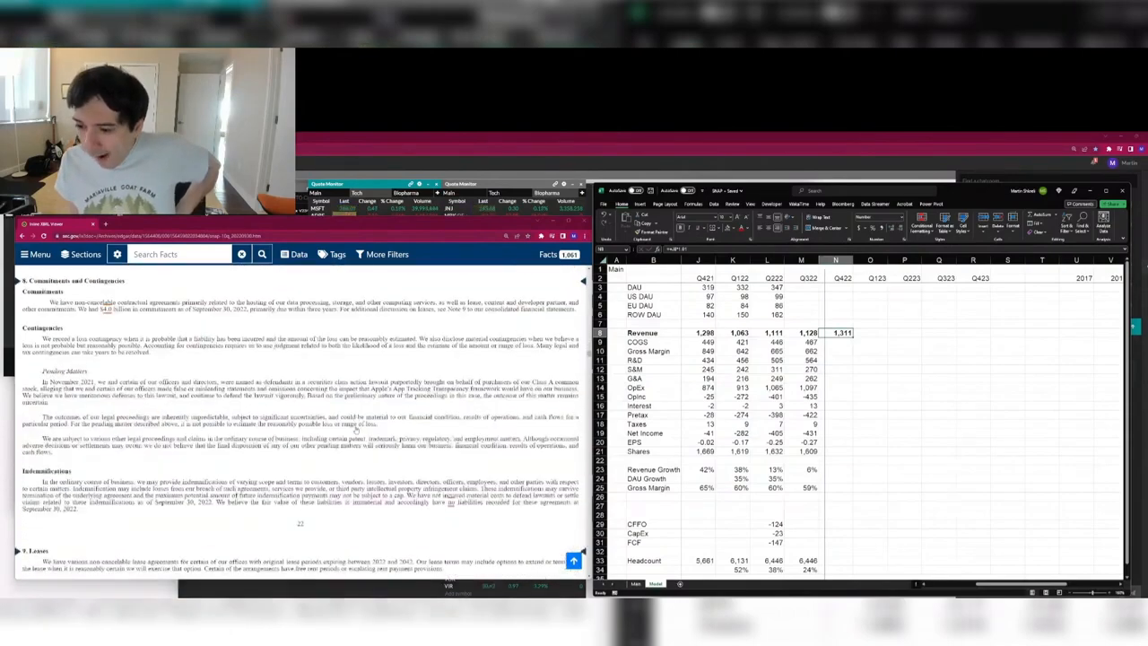
pyautogui.scroll(-8, 356, 432)
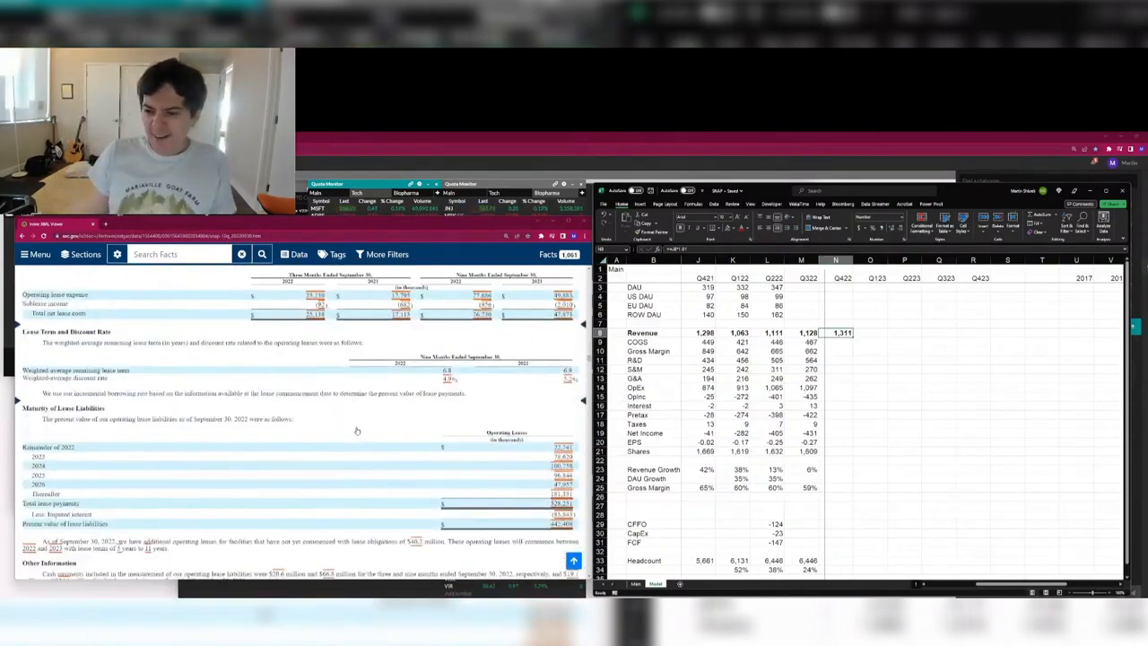
pyautogui.hotkey('alt', 'a')
pyautogui.press('s')
pyautogui.press('s')
pyautogui.hotkey('alt', 'a')
pyautogui.hotkey('alt', 'a')
pyautogui.press('Escape')
# Switch to the browser, search the web for "snap investor relations" and open Snap's Investor Relations site.
pyautogui.hotkey('alt', 'Tab')
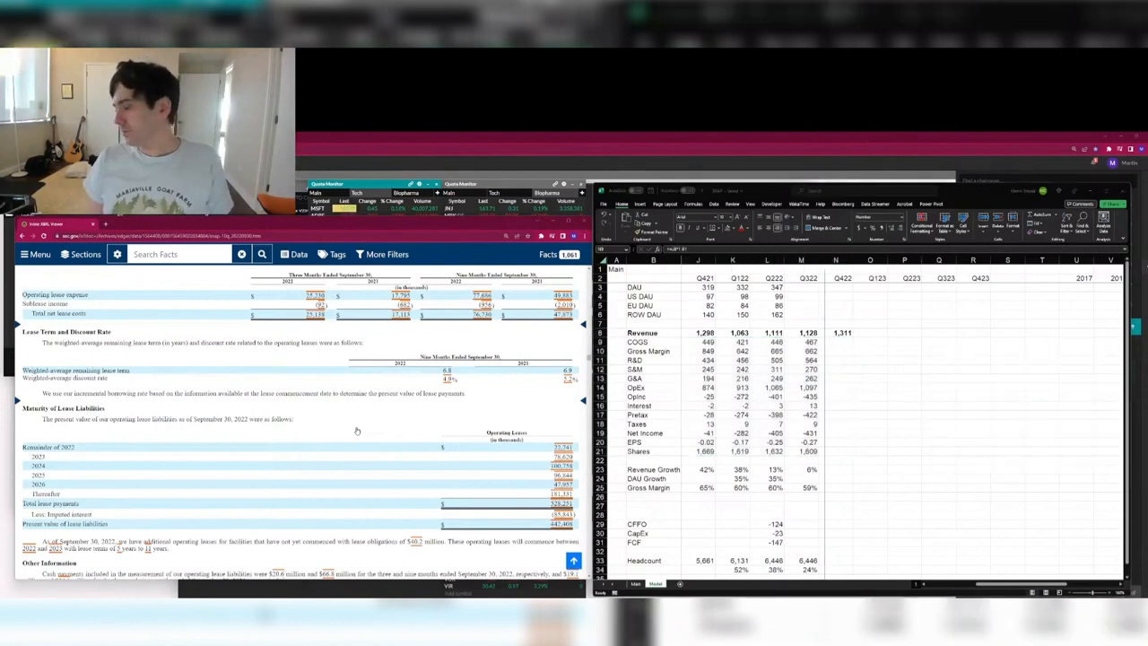
pyautogui.hotkey('ctrl', 'l')
pyautogui.write('snap investo')
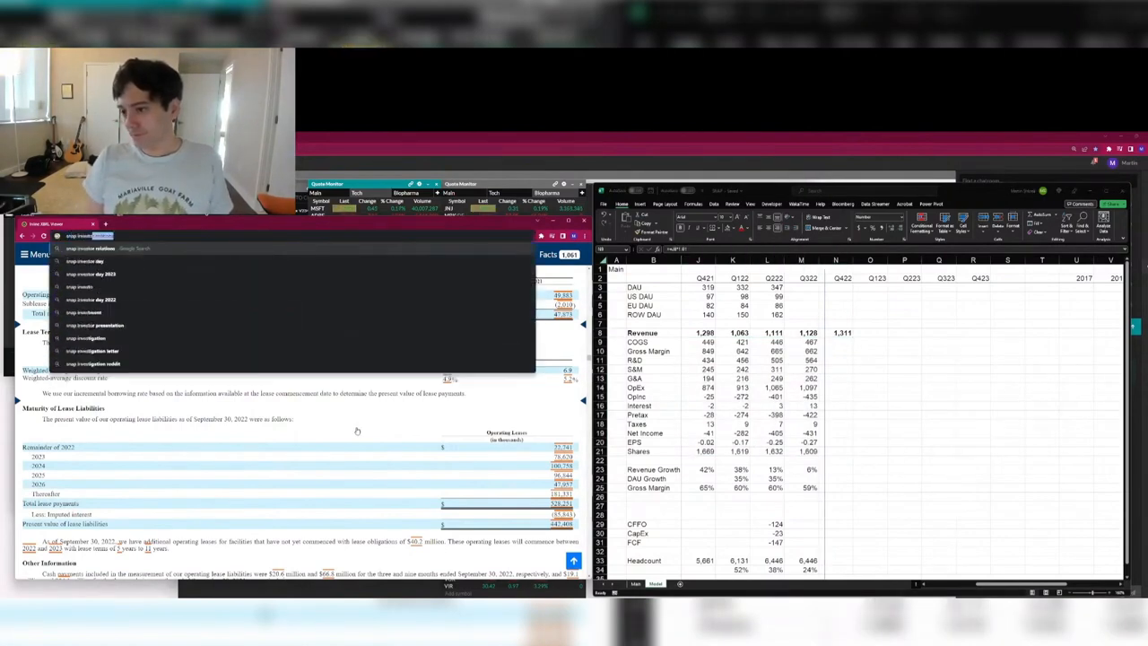
pyautogui.write('r')
pyautogui.press('Return')
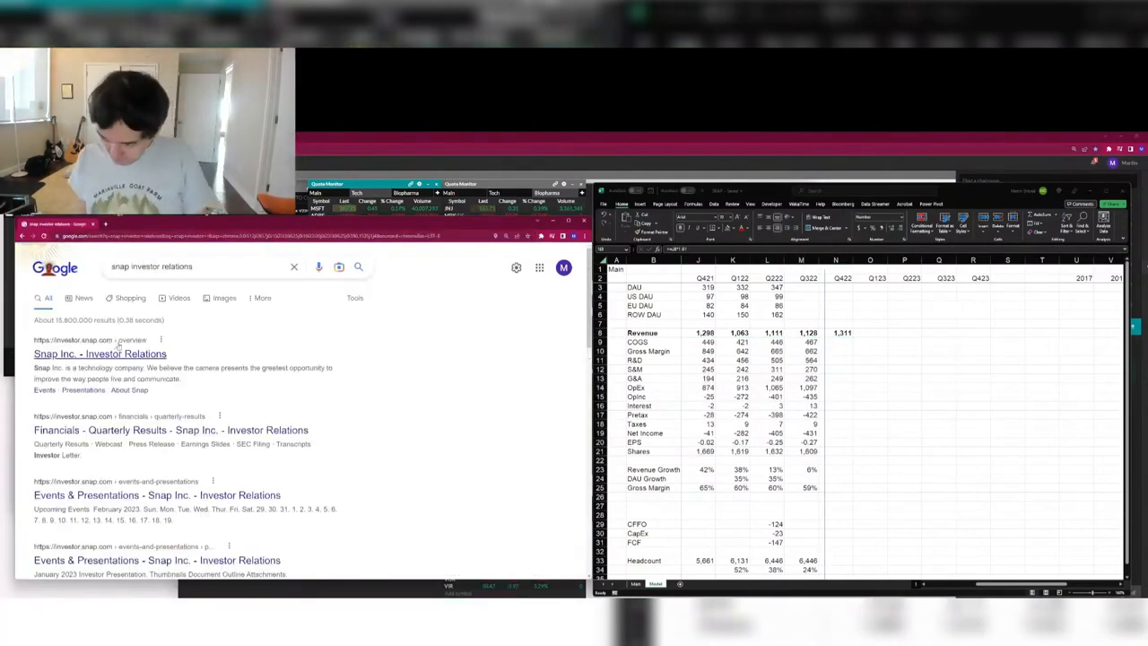
pyautogui.click(118, 353)
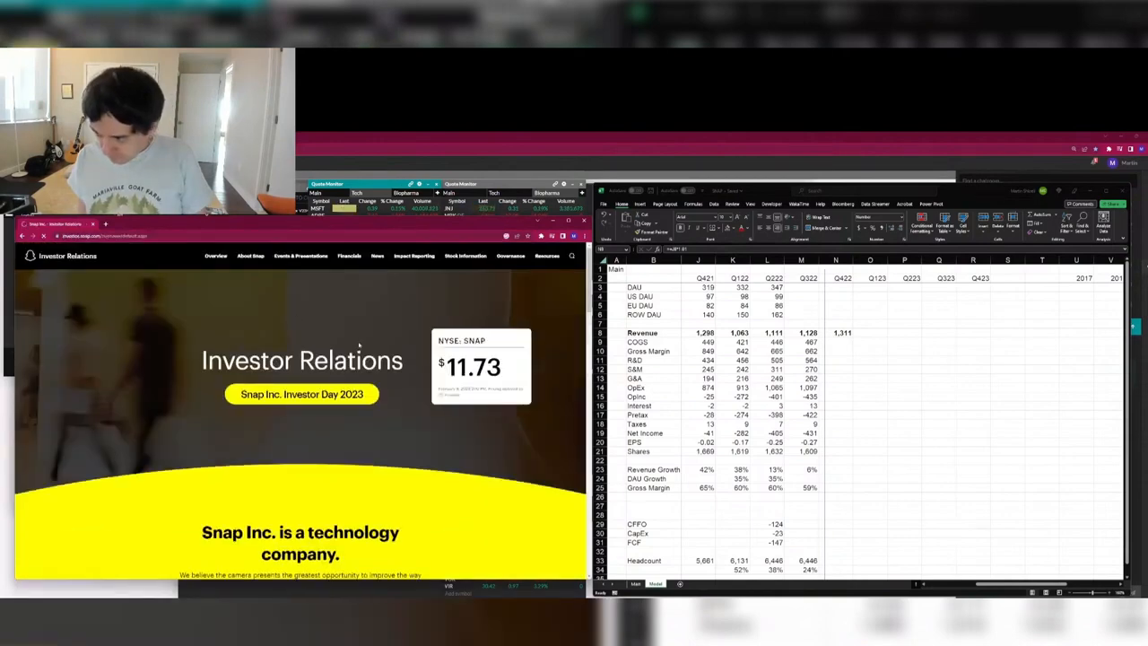
# Open the Press Release listed among the Quarterly Results on Snap's Investor Relations page.
pyautogui.scroll(-2, 359, 346)
pyautogui.moveTo(202, 393); pyautogui.dragTo(349, 446)
pyautogui.click(201, 414)
pyautogui.click(366, 516)
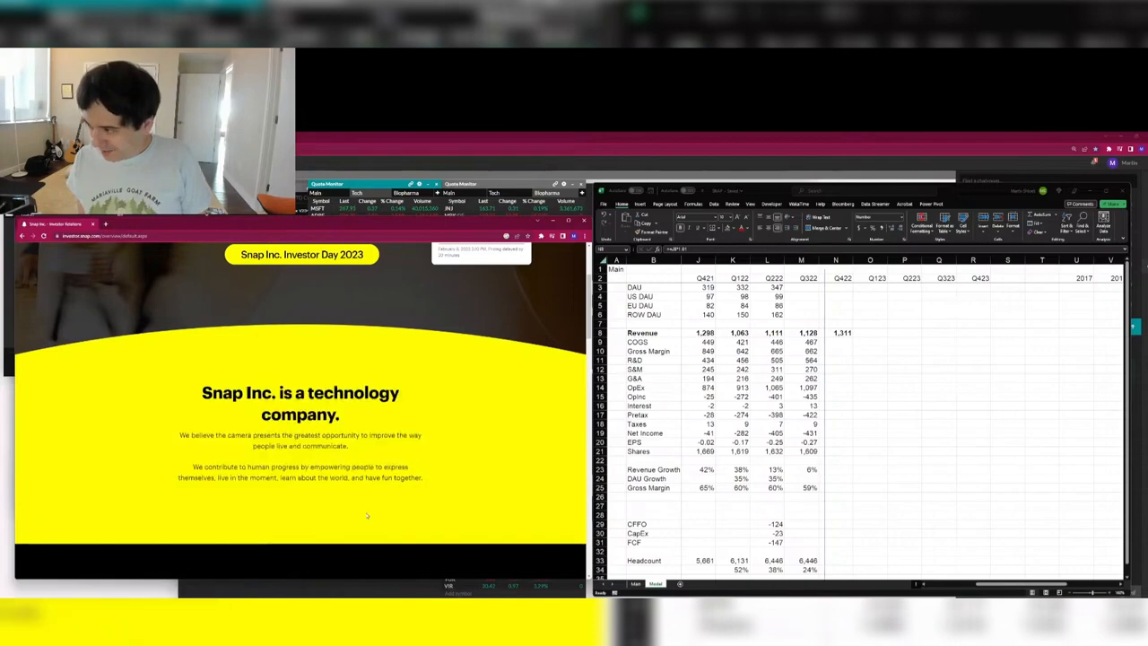
pyautogui.scroll(-5, 368, 500)
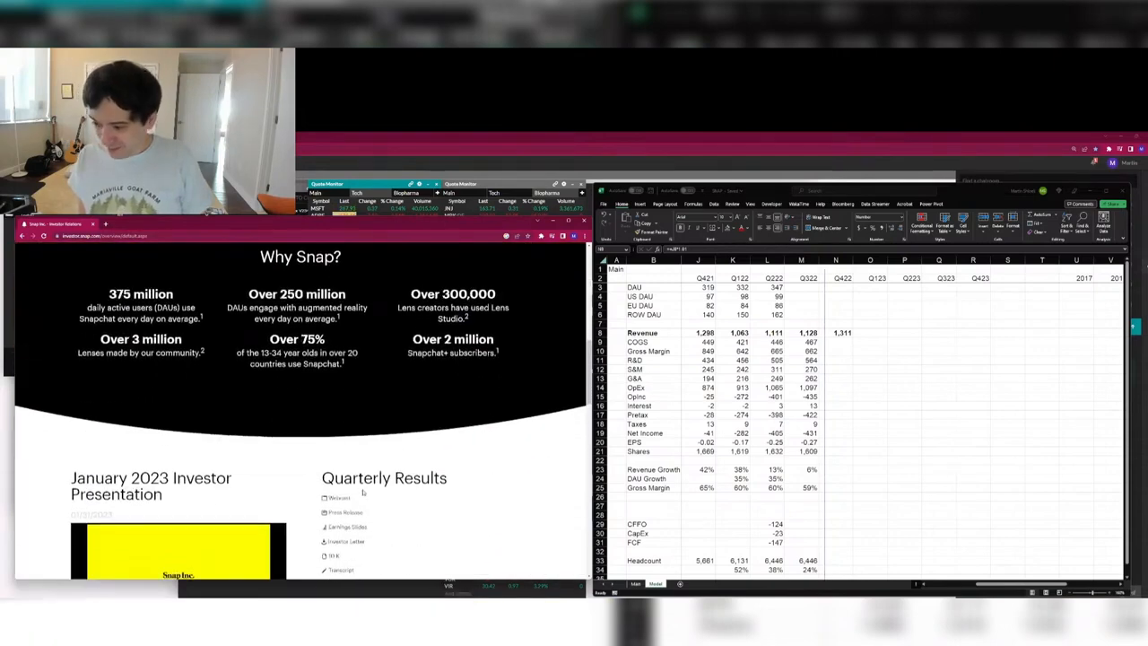
pyautogui.click(360, 513)
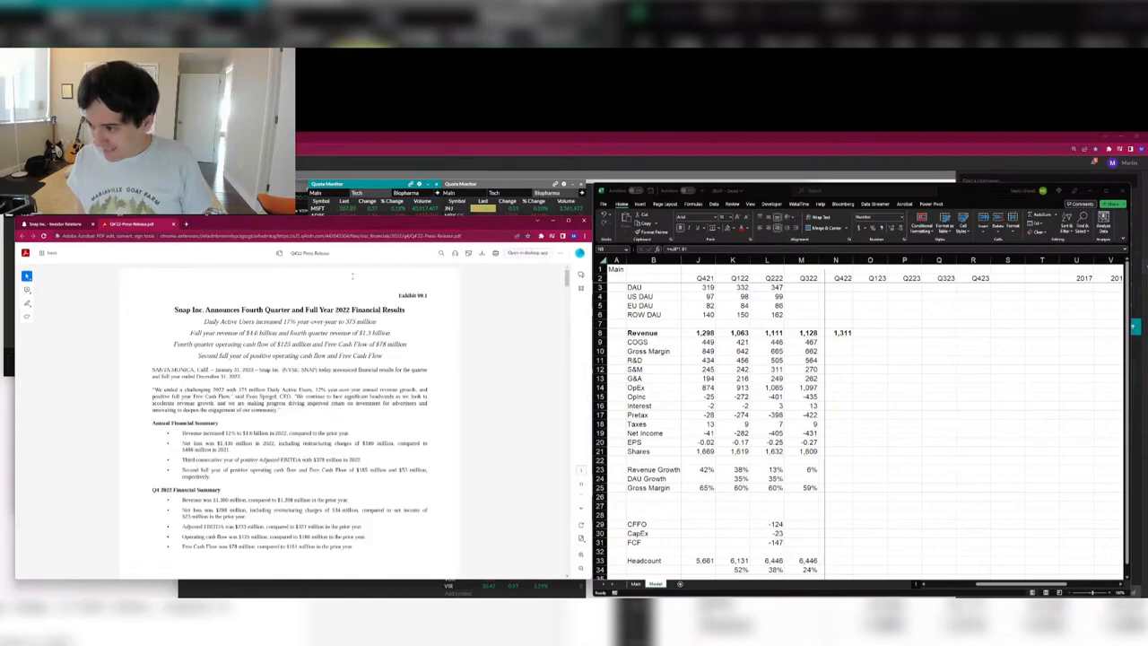
# Back in the Model sheet, enter 375 as the Q422 DAU in N3.
pyautogui.click(833, 296)
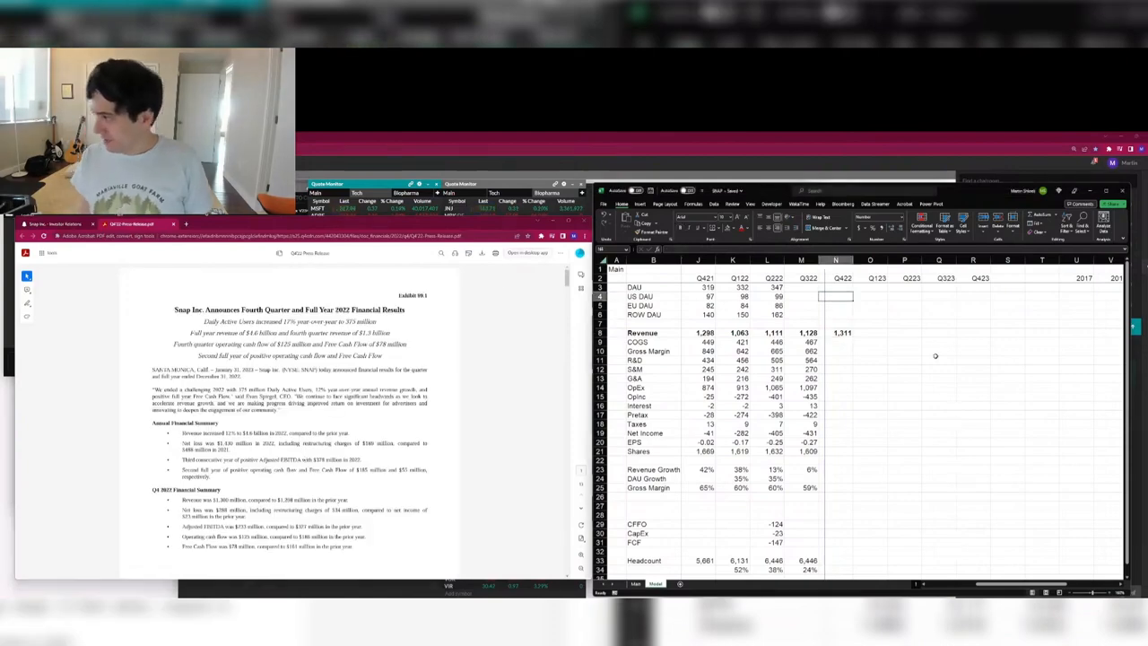
pyautogui.press('Up')
pyautogui.write('375')
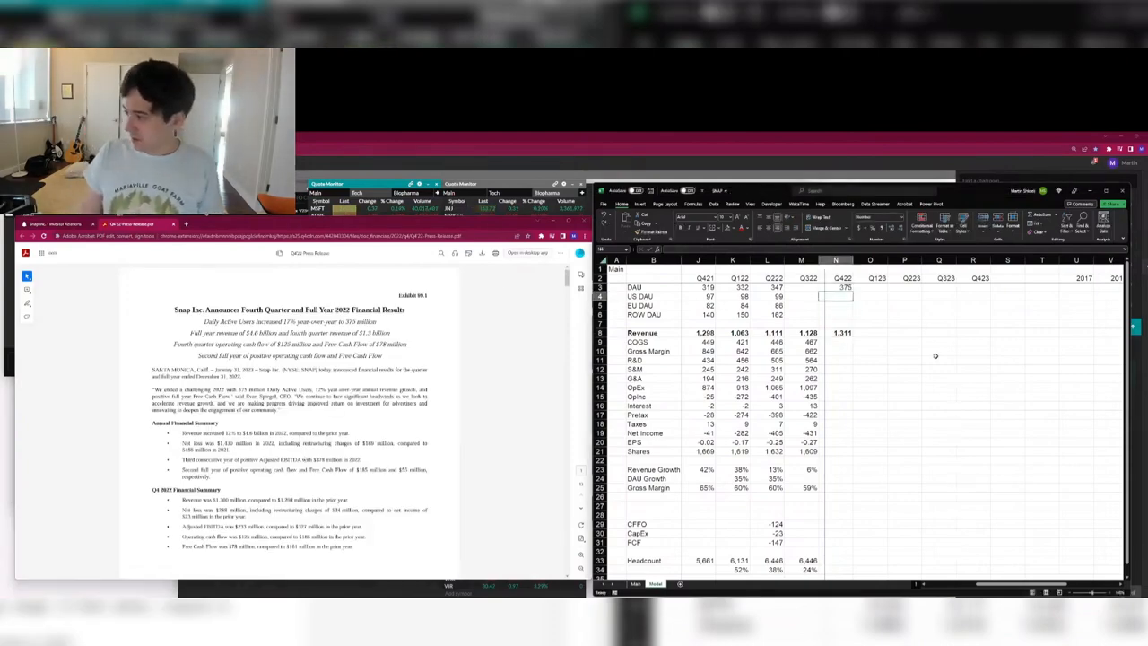
pyautogui.press('Return')
# Copy the Q222 DAU Growth formula into Q422 at N24 and inspect the cells it references.
pyautogui.press('Down')
pyautogui.press('Down')
pyautogui.press('Down')
pyautogui.press('Down')
pyautogui.press('Down')
pyautogui.press('Down')
pyautogui.press('Down')
pyautogui.press('Down')
pyautogui.press('Down')
pyautogui.press('Down')
pyautogui.press('Down')
pyautogui.press('Down')
pyautogui.press('Down')
pyautogui.press('Down')
pyautogui.press('Down')
pyautogui.press('Down')
pyautogui.press('Down')
pyautogui.press('Down')
pyautogui.press('Down')
pyautogui.press('Down')
pyautogui.press('Left')
pyautogui.press('Left')
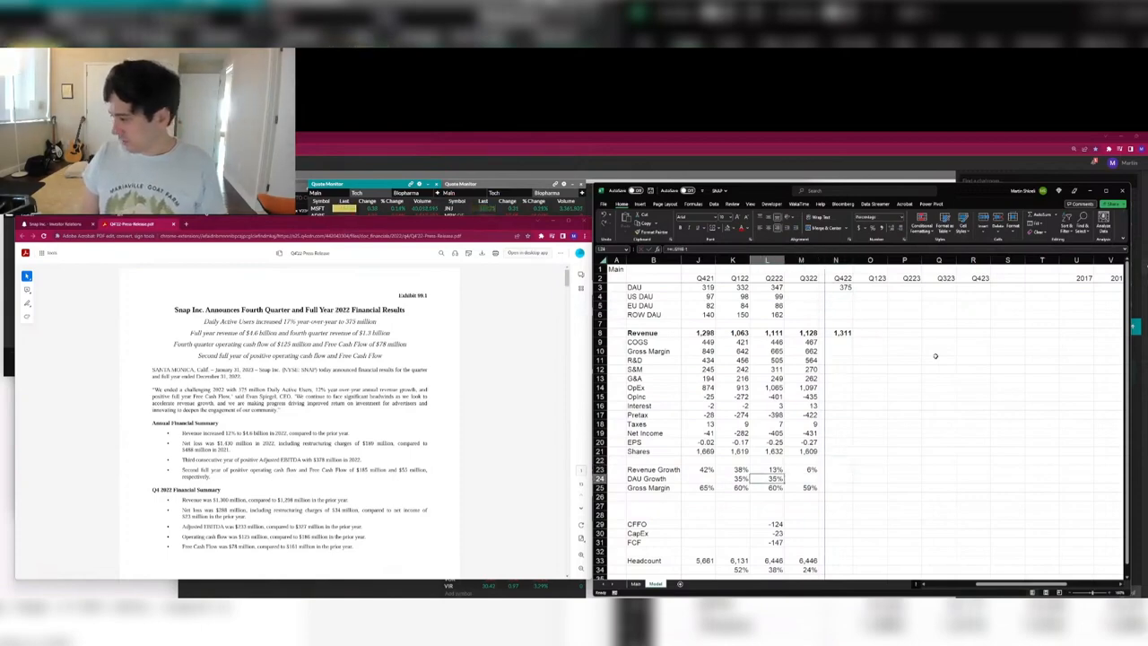
pyautogui.hotkey('ctrl', 'c')
pyautogui.press('Right')
pyautogui.press('Right')
pyautogui.hotkey('ctrl', 'v')
pyautogui.press('Down')
pyautogui.press('Left')
pyautogui.hotkey('ctrl', 'c')
pyautogui.press('Right')
pyautogui.press('Up')
pyautogui.press('F2')
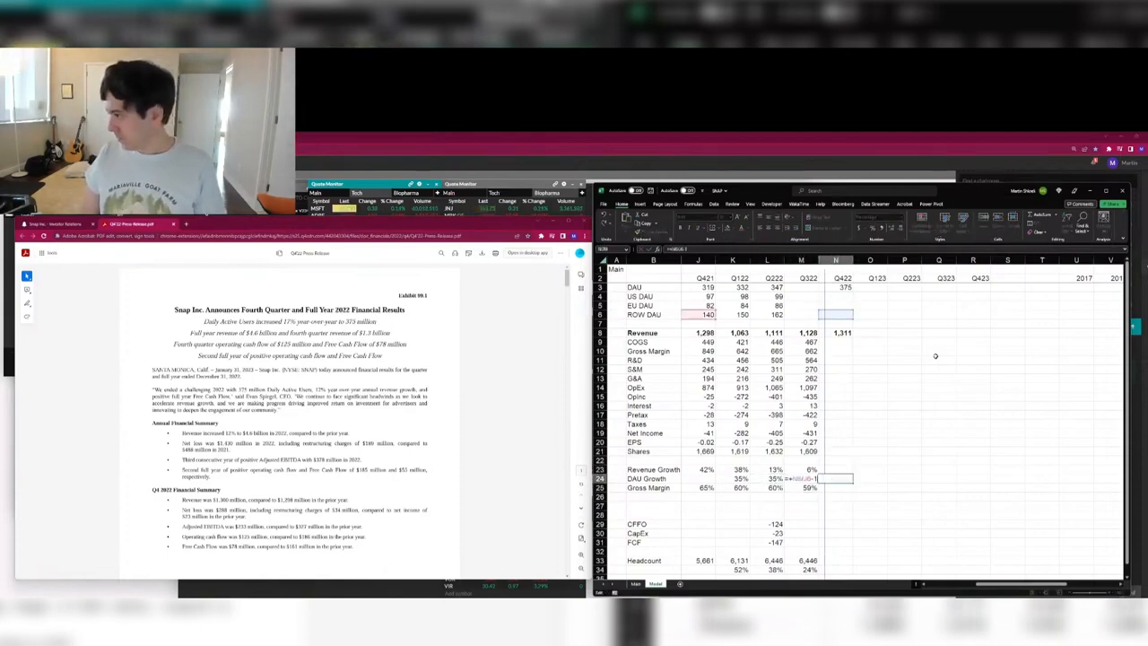
pyautogui.press('Tab')
# Correct the Q122 DAU Growth formula in K24 to compare total DAU, K3/G3-1, instead of ROW DAU.
pyautogui.press('Left')
pyautogui.press('Left')
pyautogui.press('Left')
pyautogui.press('Left')
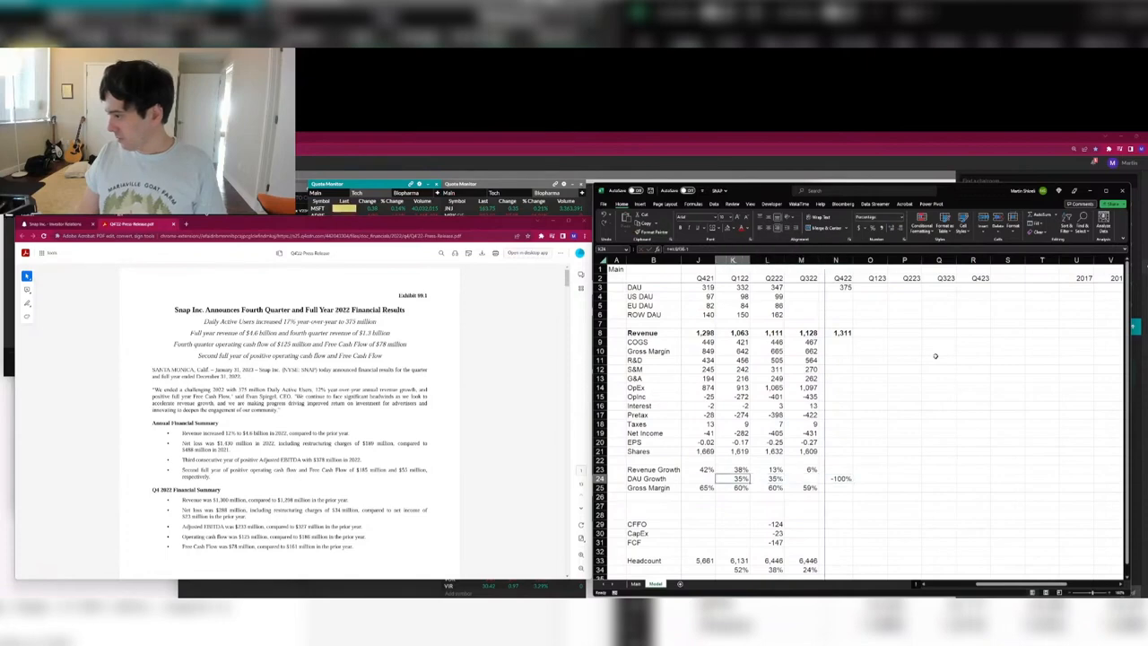
pyautogui.press('F2')
pyautogui.press('Tab')
pyautogui.press('Left')
pyautogui.press('F2')
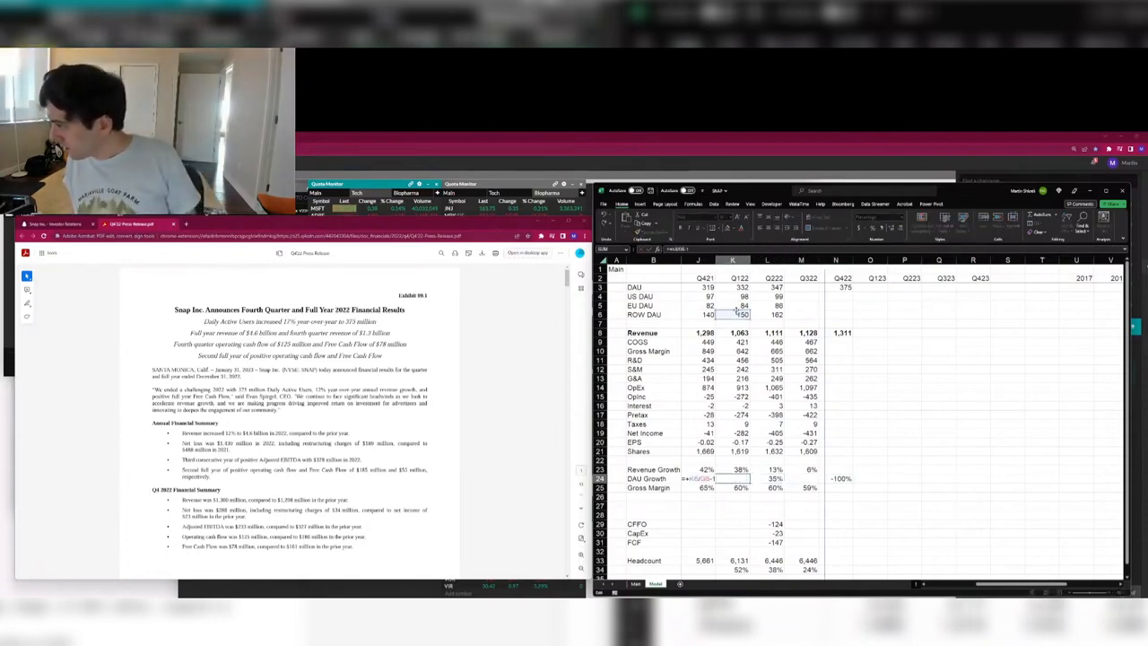
pyautogui.moveTo(736, 311); pyautogui.dragTo(740, 289)
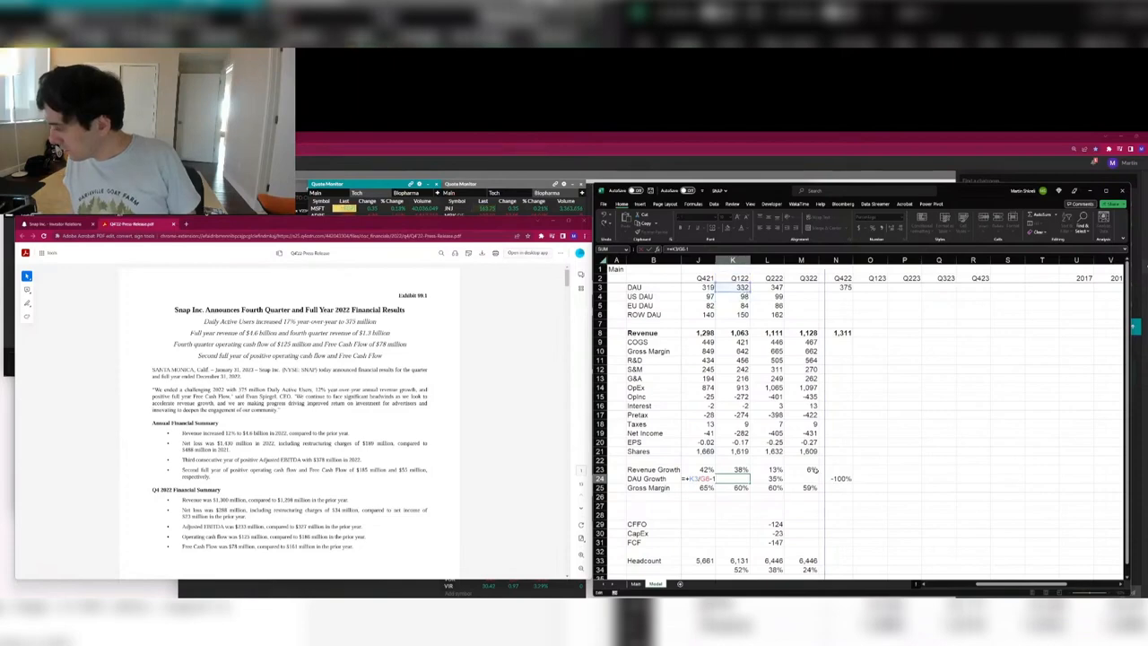
pyautogui.moveTo(1028, 585); pyautogui.dragTo(997, 584)
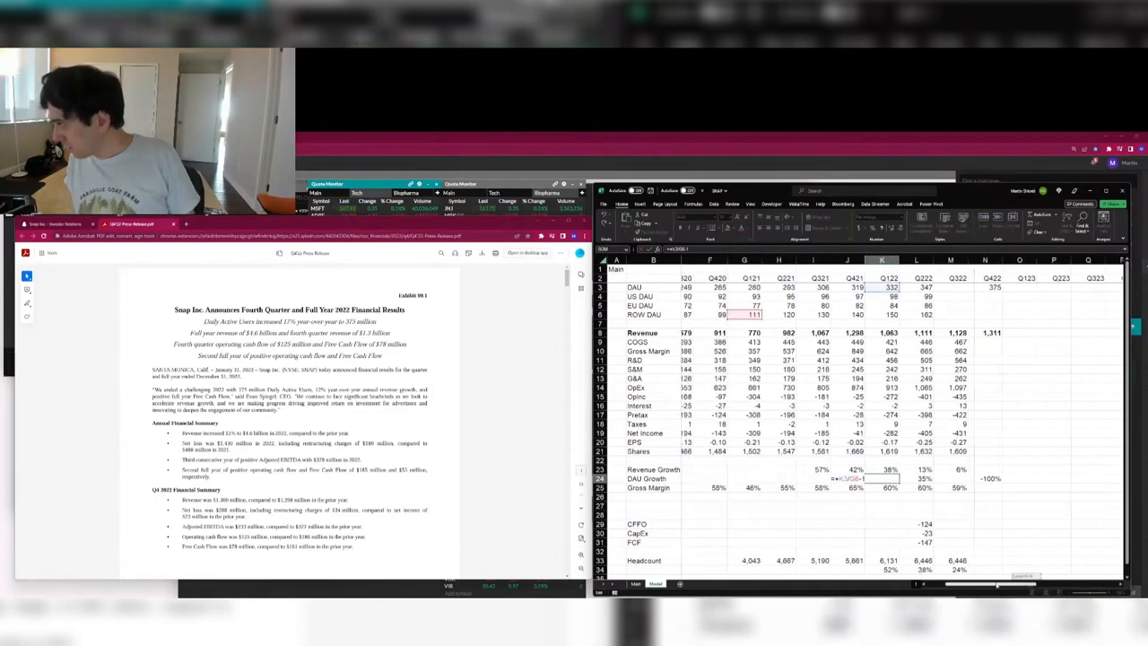
pyautogui.moveTo(753, 311); pyautogui.dragTo(751, 287)
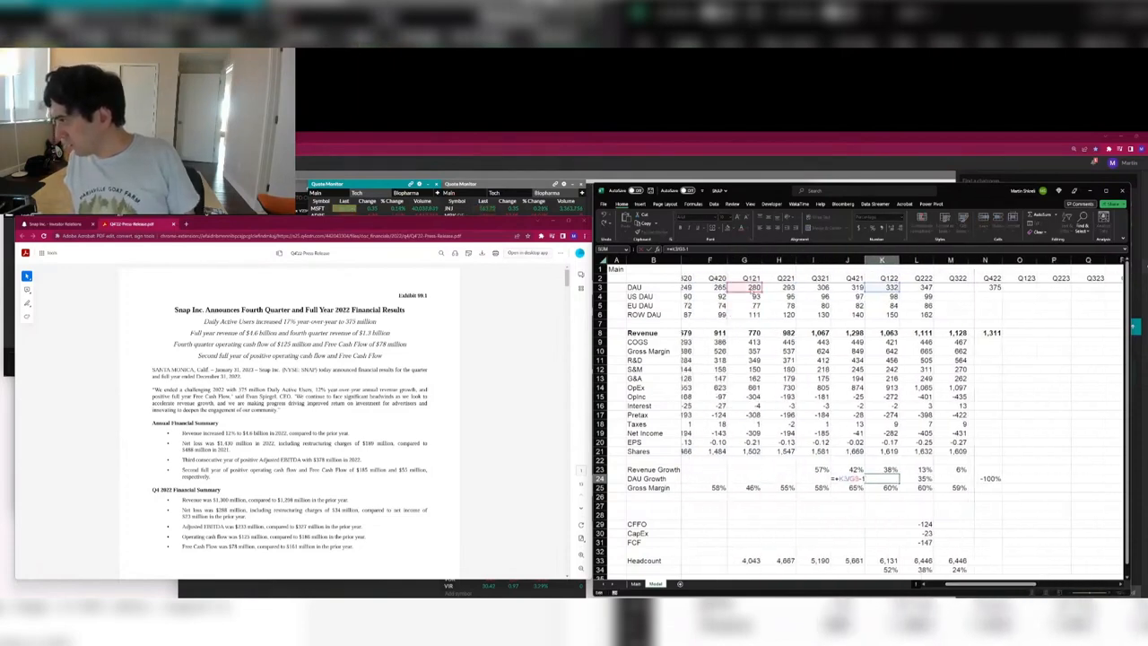
pyautogui.press('Tab')
# Copy the corrected DAU Growth formula from K24 back into Q421, Q321 and Q221 (J24, I24 and H24).
pyautogui.press('Left')
pyautogui.hotkey('ctrl', 'c')
pyautogui.press('Left')
pyautogui.hotkey('ctrl', 'v')
pyautogui.press('Left')
pyautogui.hotkey('ctrl', 'v')
pyautogui.press('Left')
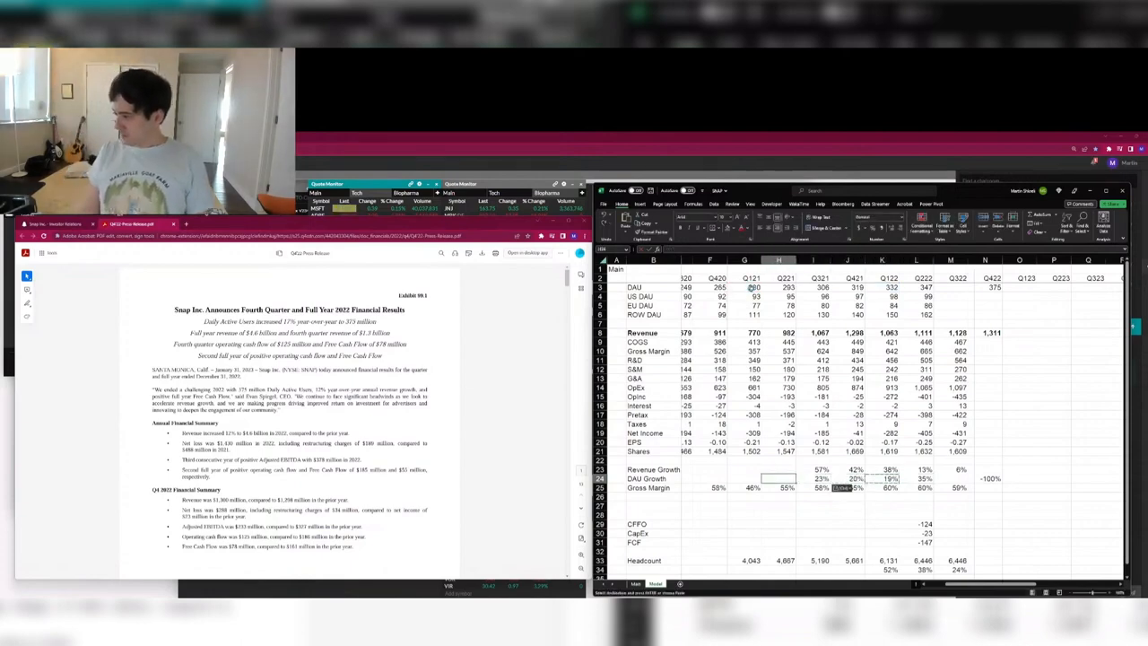
pyautogui.hotkey('ctrl', 'v')
# Copy the corrected DAU Growth formula from K24 forward into Q222, Q322 and Q422 (L24, M24 and N24).
pyautogui.press('Right')
pyautogui.press('Right')
pyautogui.press('Right')
pyautogui.press('Right')
pyautogui.press('Left')
pyautogui.hotkey('ctrl', 'c')
pyautogui.press('Right')
pyautogui.hotkey('ctrl', 'v')
pyautogui.press('Right')
pyautogui.hotkey('ctrl', 'v')
pyautogui.press('Right')
pyautogui.hotkey('ctrl', 'v')
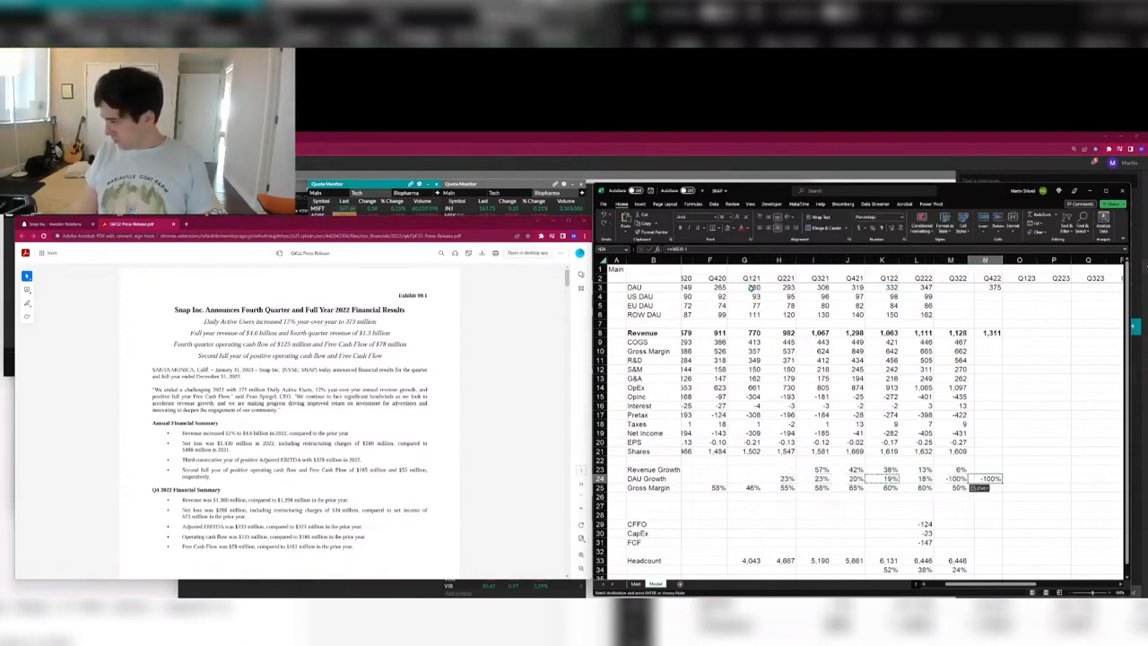
pyautogui.press('Escape')
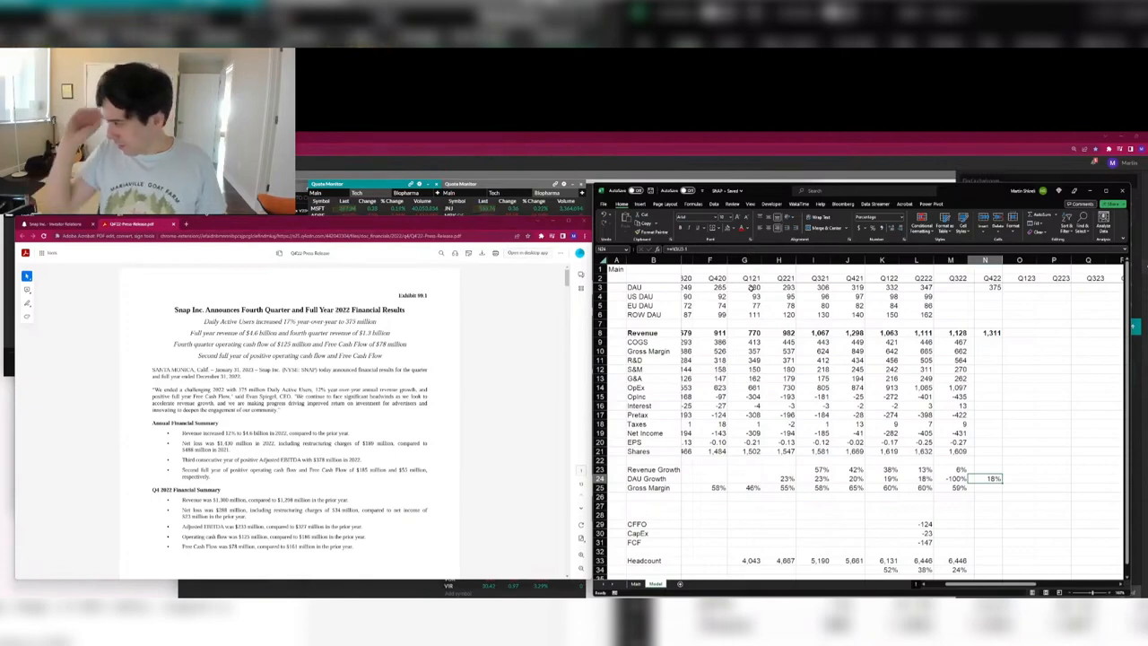
# Replace the Q422 Revenue formula in N8 with 1300.
pyautogui.hotkey('ctrl', 'Up')
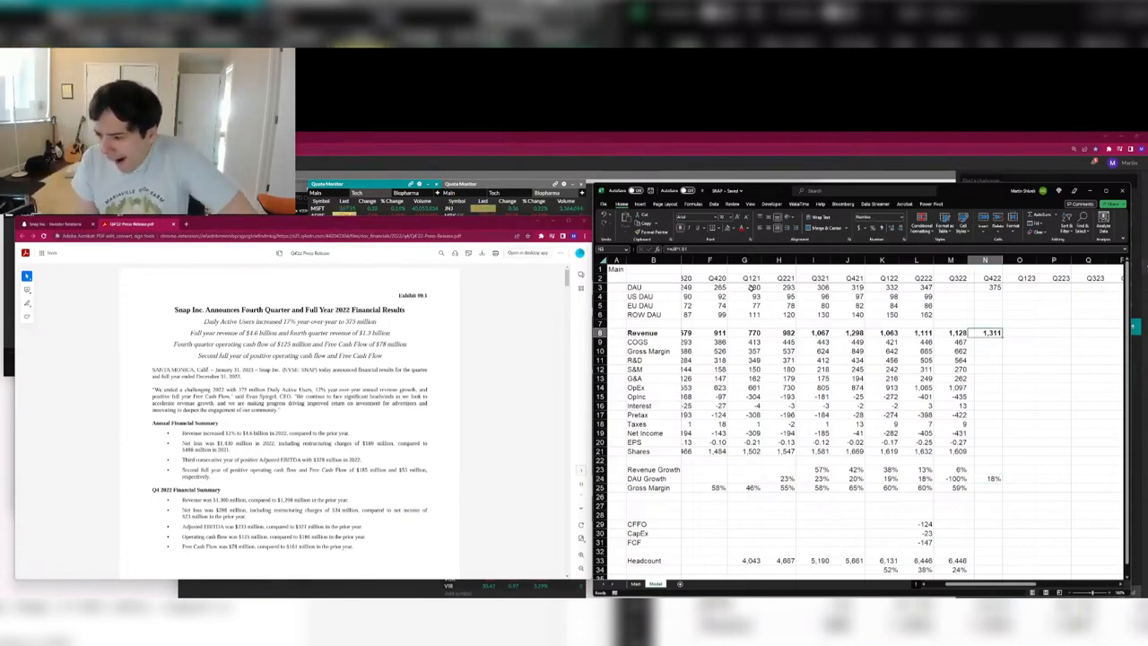
pyautogui.write('1300')
pyautogui.press('Return')
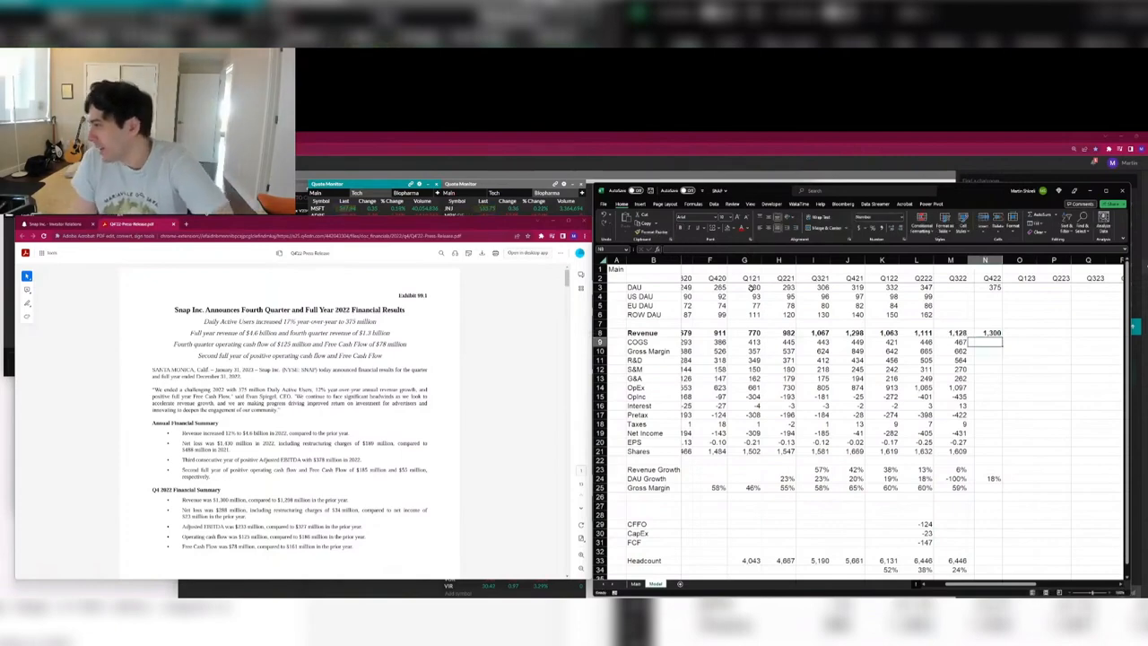
# Extend the Revenue Growth and Gross Margin percentage formulas from Q322 into Q422 at N23 and N25.
pyautogui.press('Right')
pyautogui.press('Right')
pyautogui.press('Down')
pyautogui.press('Down')
pyautogui.press('Left')
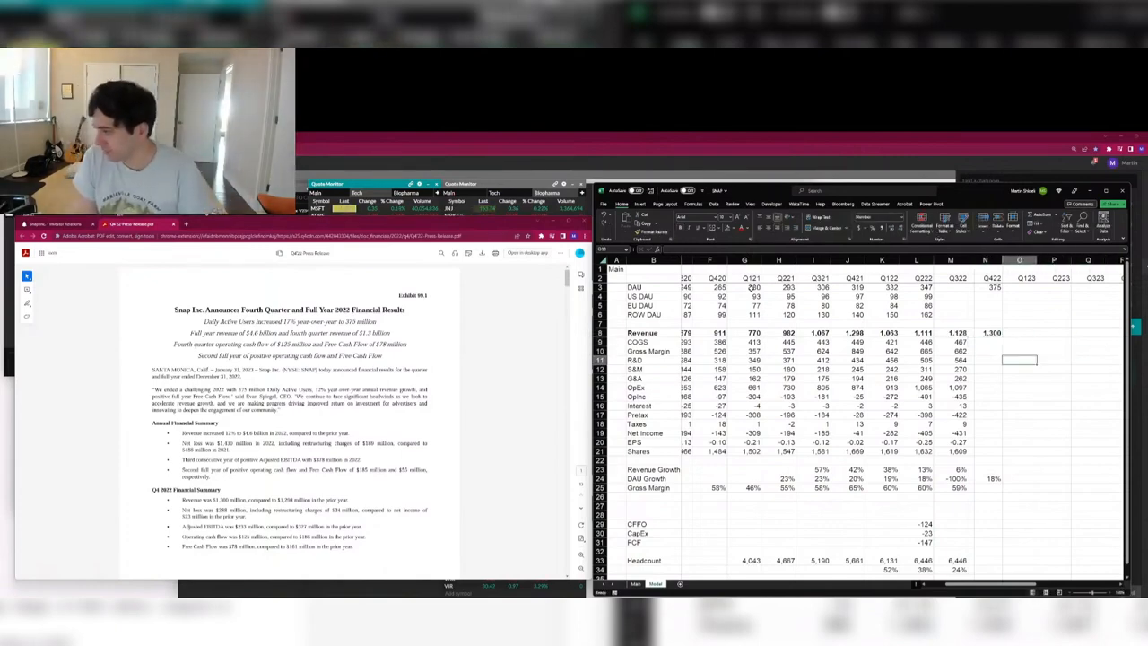
pyautogui.press('Down')
pyautogui.press('Down')
pyautogui.press('Down')
pyautogui.press('Down')
pyautogui.press('Down')
pyautogui.press('Down')
pyautogui.press('Down')
pyautogui.press('Down')
pyautogui.press('Down')
pyautogui.press('Down')
pyautogui.press('Down')
pyautogui.press('Left')
pyautogui.press('Down')
pyautogui.hotkey('ctrl', 'r')
pyautogui.press('Down')
pyautogui.press('Down')
pyautogui.hotkey('ctrl', 'r')
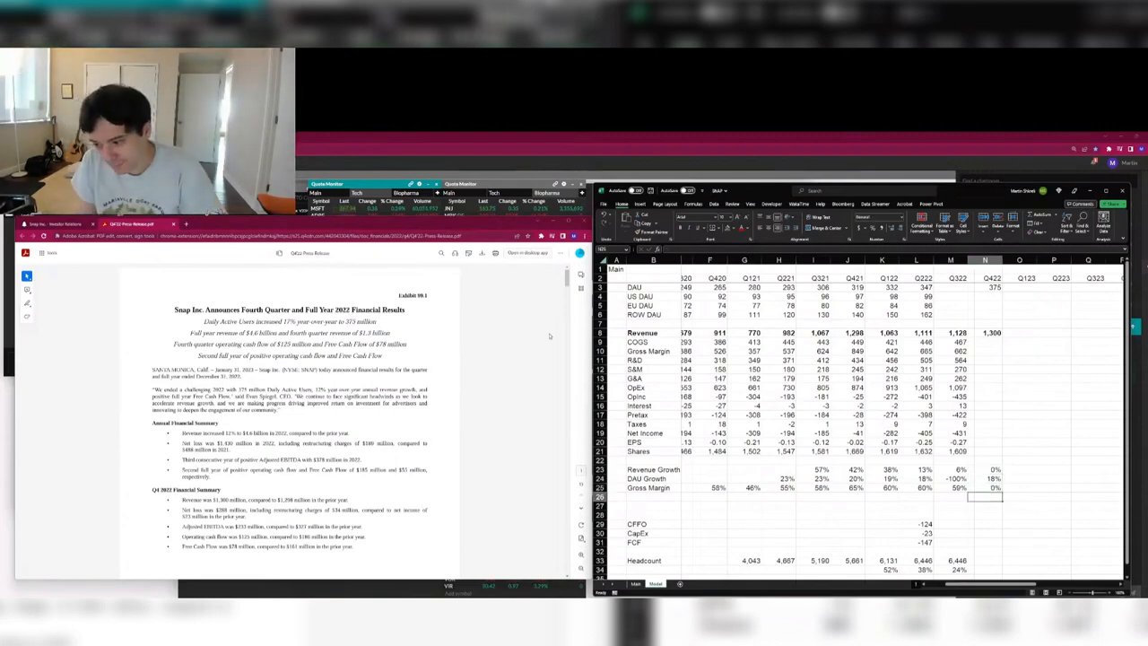
# Read the financial summary tables and Q4 2022 key highlights in Snap's press release.
pyautogui.click(488, 469)
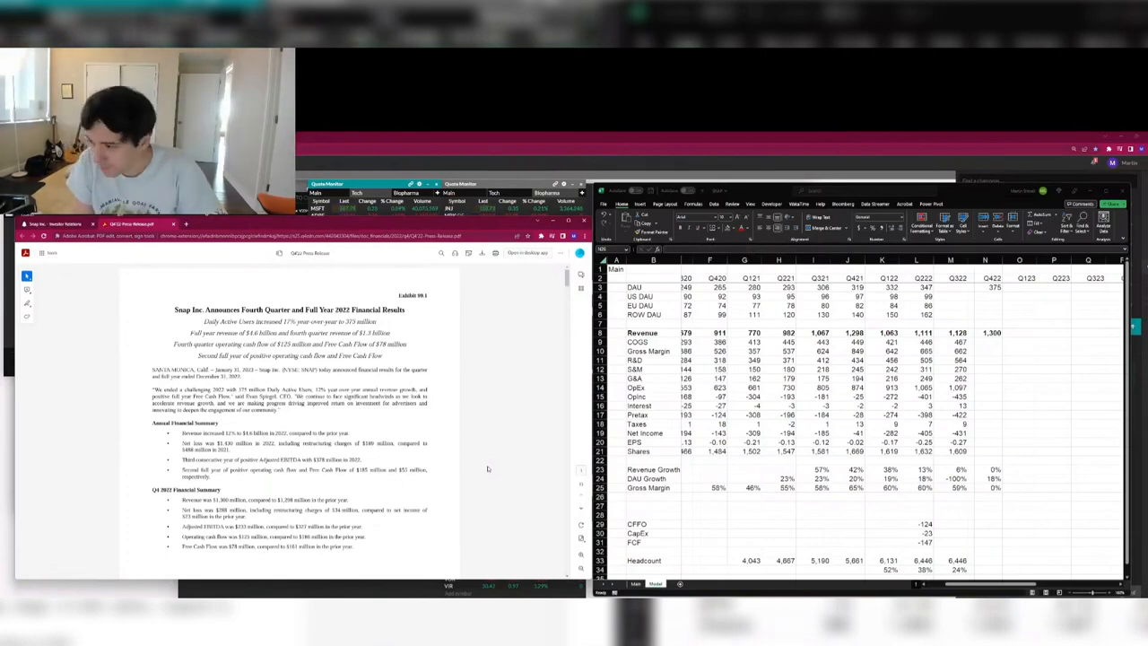
pyautogui.scroll(-10, 487, 468)
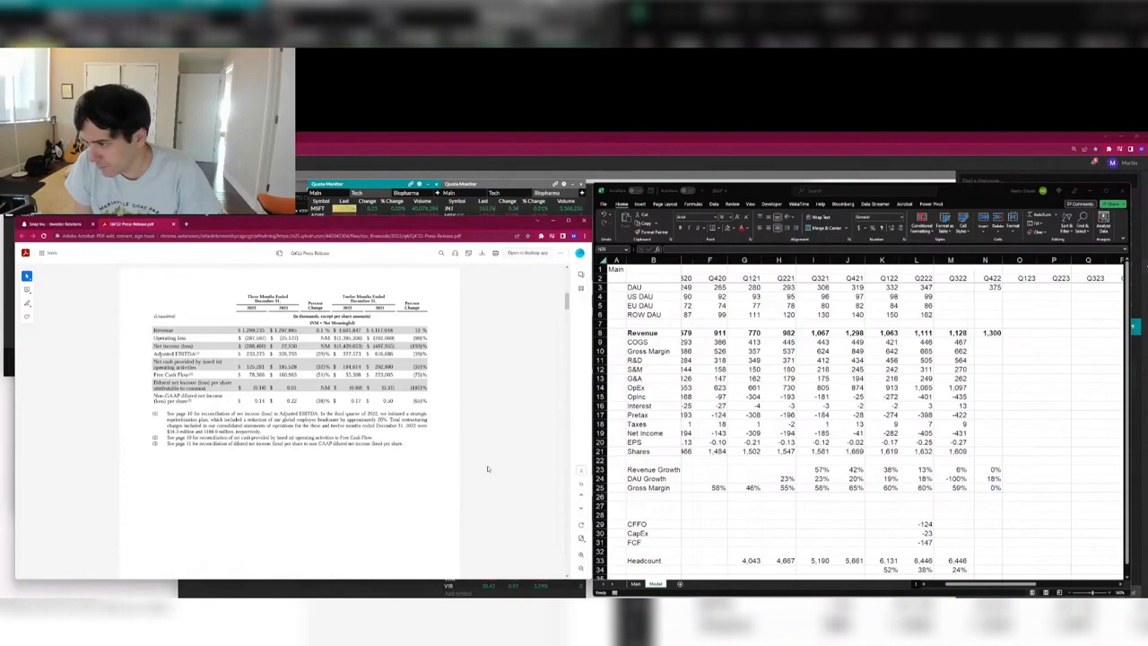
pyautogui.scroll(-5, 487, 468)
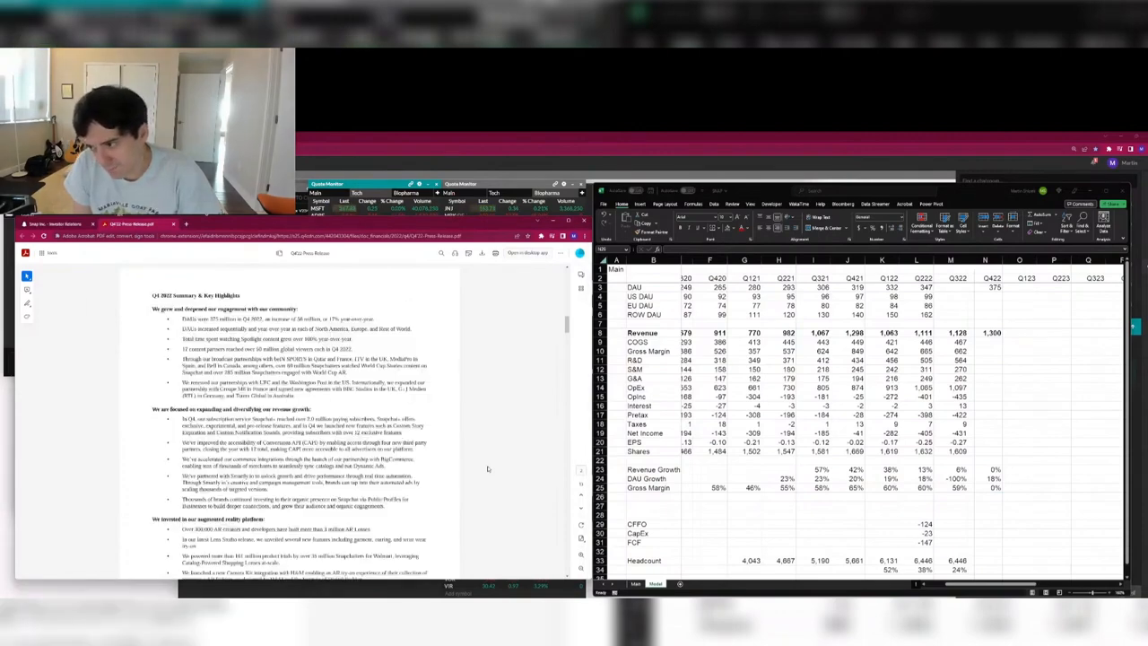
pyautogui.hotkey('alt', 'Tab')
pyautogui.press('Down')
pyautogui.press('Right')
pyautogui.press('Right')
pyautogui.press('Right')
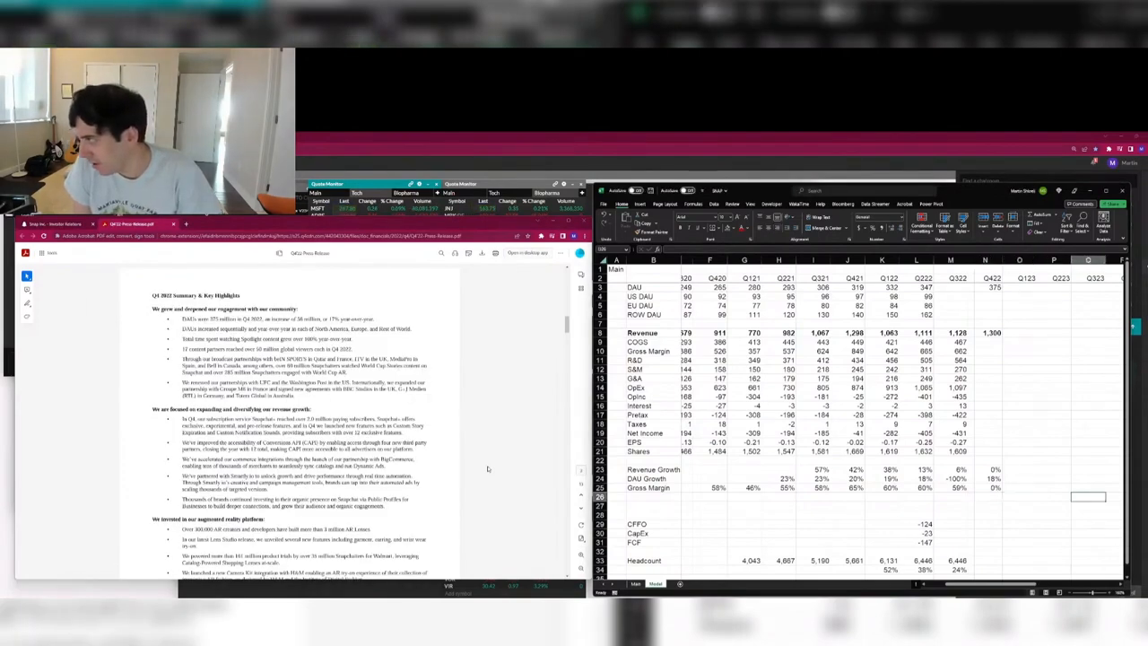
pyautogui.press('Left')
pyautogui.press('Left')
pyautogui.hotkey('ctrl', 'Up')
pyautogui.hotkey('ctrl', 'Up')
pyautogui.press('Down')
pyautogui.press('Down')
pyautogui.press('Left')
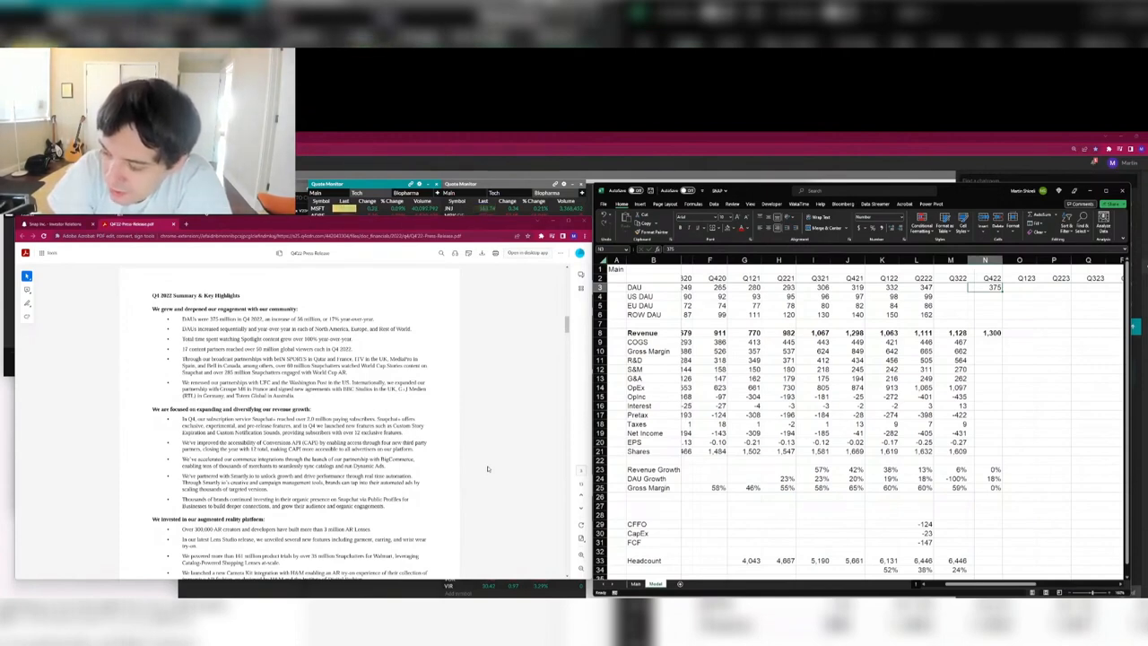
pyautogui.press('Down')
pyautogui.press('Down')
pyautogui.press('Down')
pyautogui.press('Down')
pyautogui.press('Down')
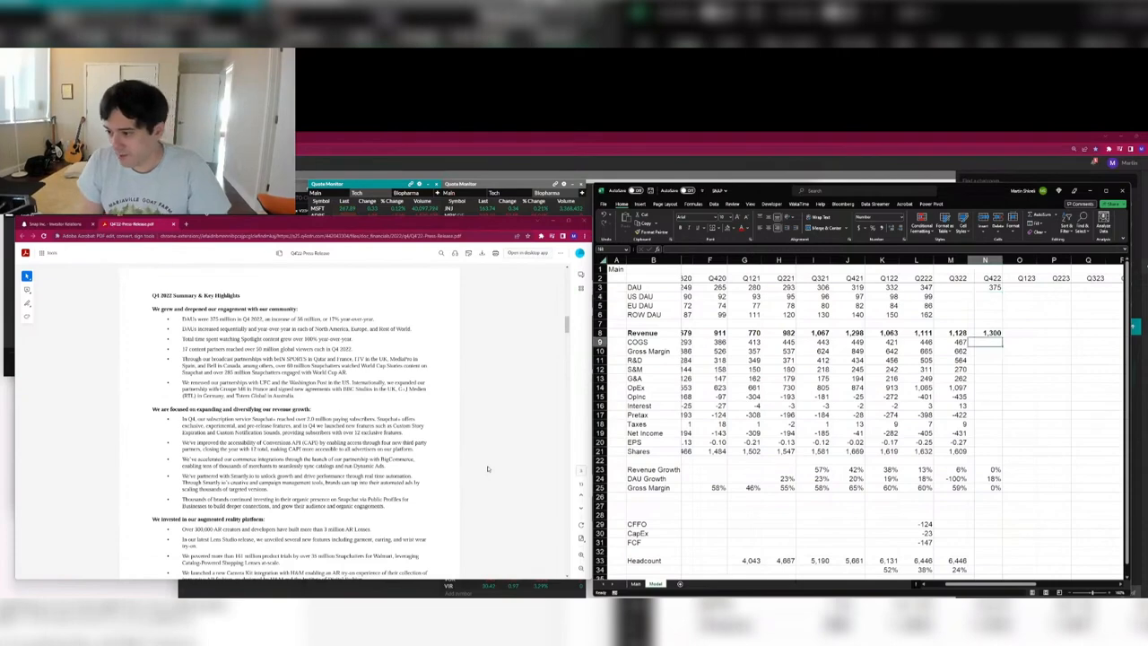
# Look through the press release's financial guidance, cash flow statement and consolidated statements of operations.
pyautogui.scroll(-15, 251, 415)
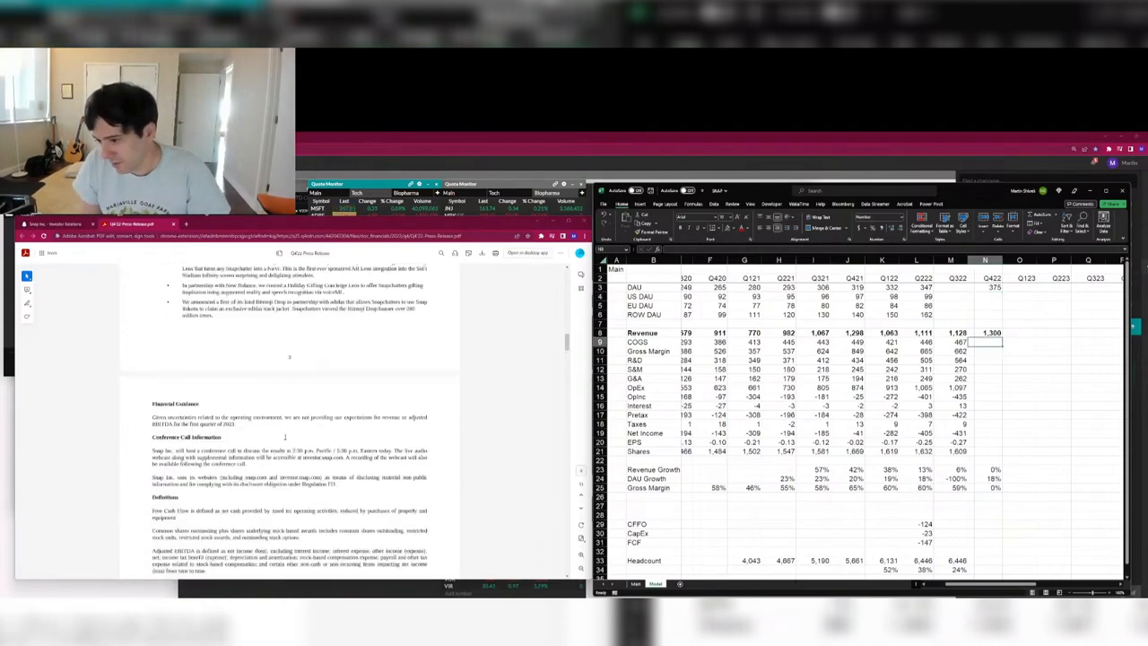
pyautogui.scroll(3, 309, 374)
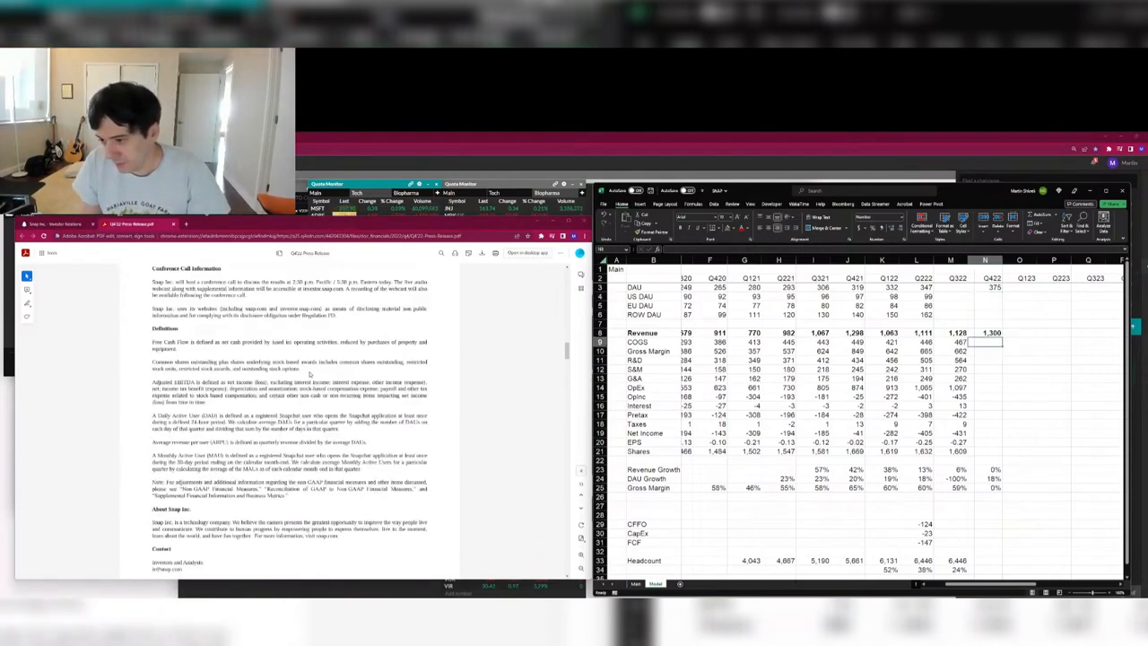
pyautogui.scroll(-12, 316, 370)
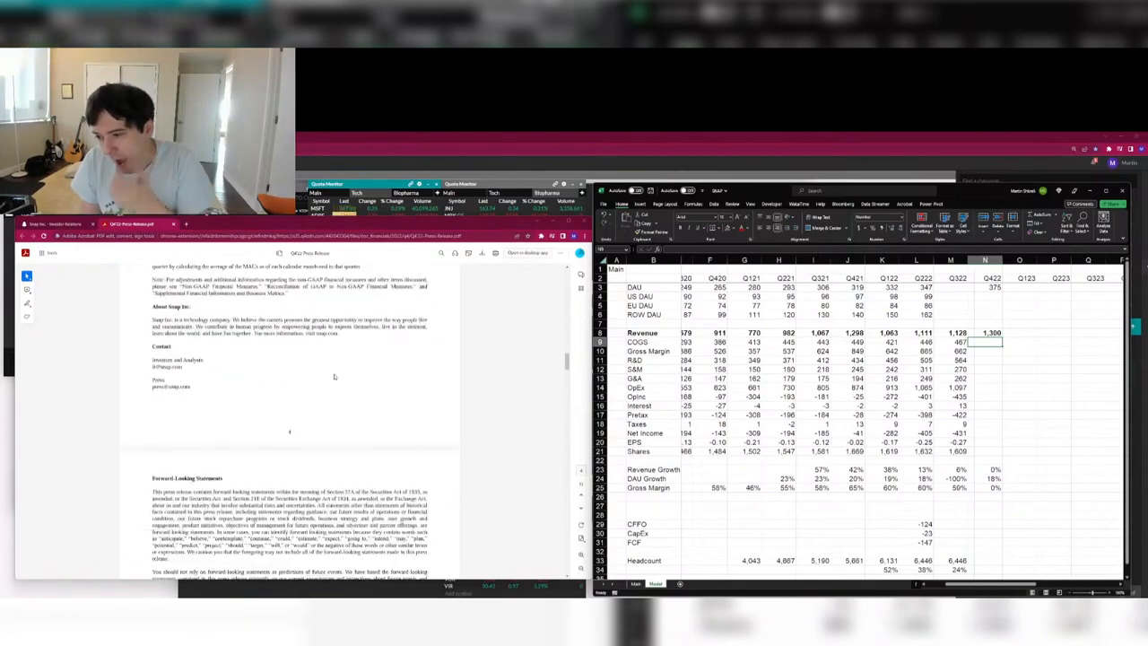
pyautogui.scroll(-15, 324, 384)
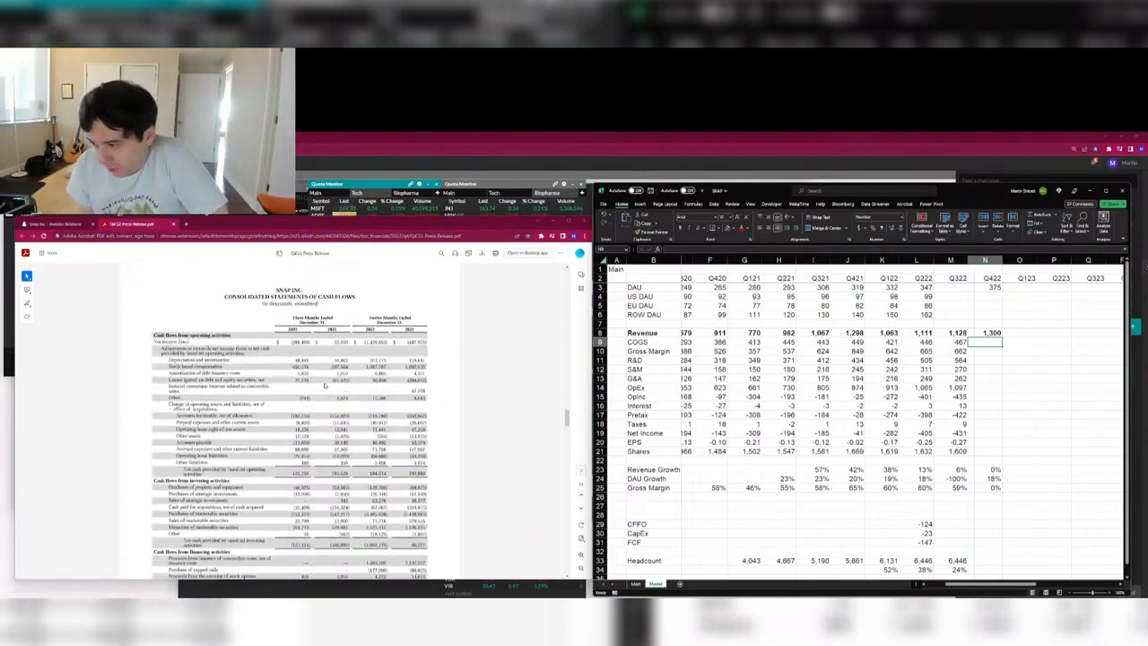
pyautogui.scroll(4, 324, 384)
pyautogui.scroll(-4, 331, 386)
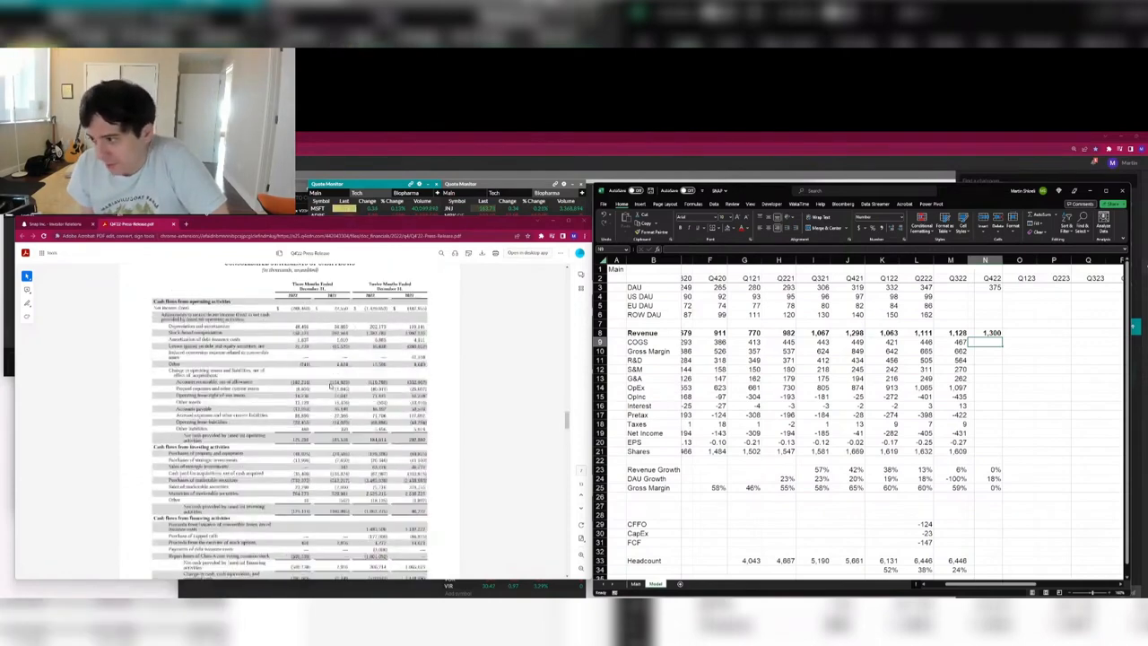
pyautogui.scroll(-10, 303, 438)
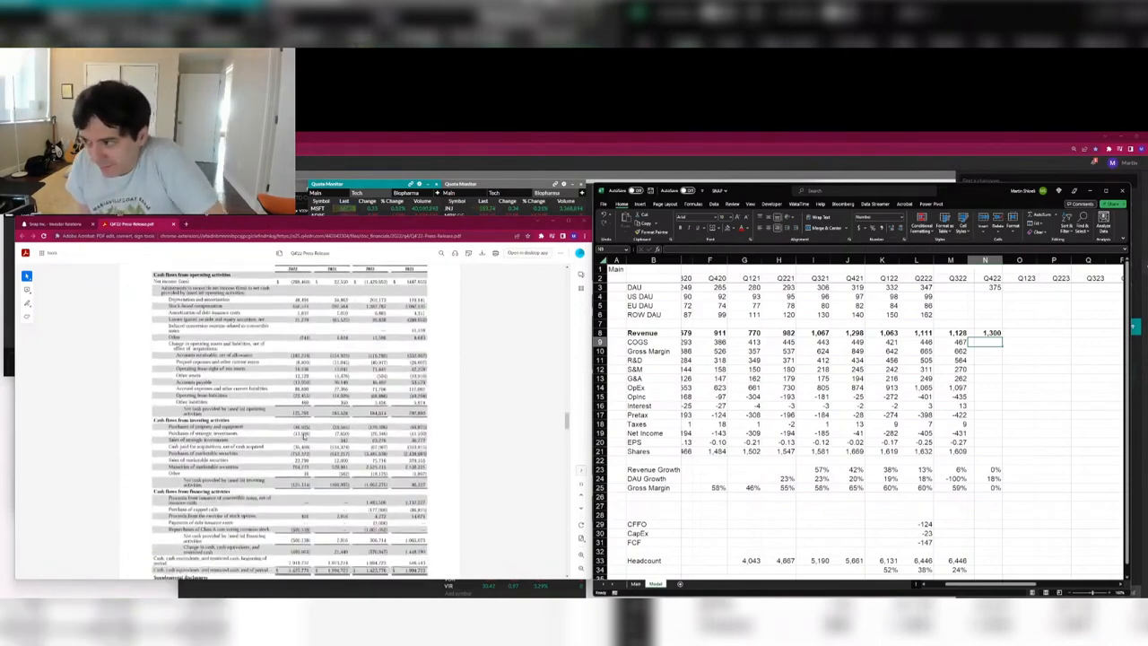
pyautogui.scroll(-3, 303, 437)
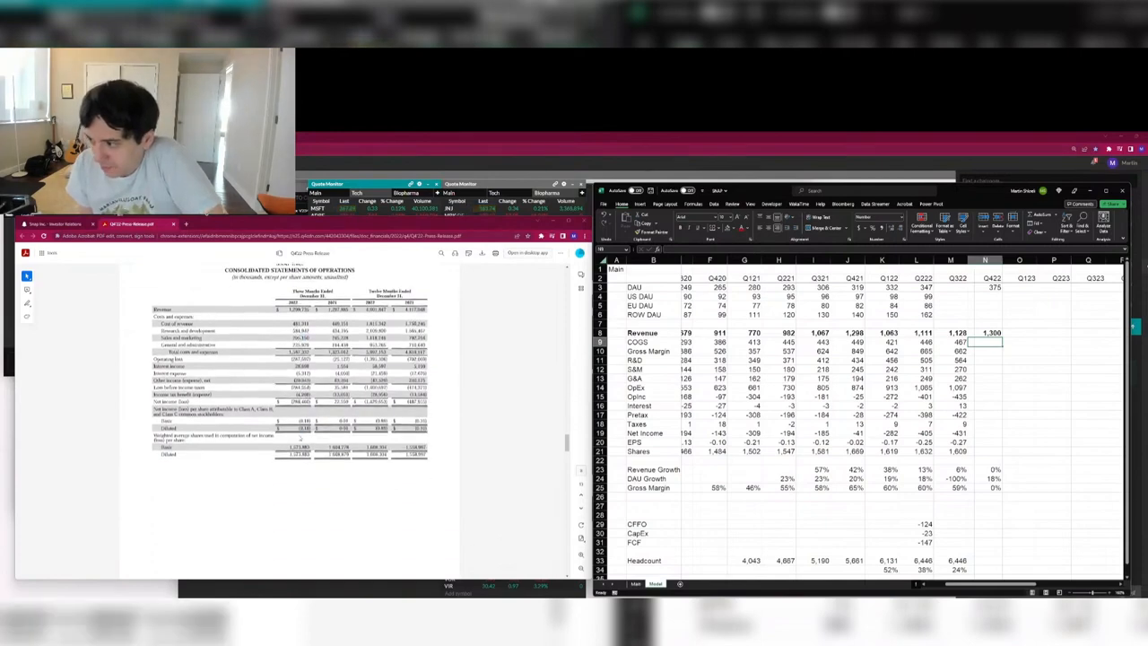
# Move the vertical divider line on the Model sheet from the Q322 column's right edge to the Q422 column's right edge.
pyautogui.click(879, 384)
pyautogui.moveTo(848, 424); pyautogui.dragTo(866, 386)
pyautogui.click(859, 327)
pyautogui.click(840, 331)
pyautogui.moveTo(790, 333); pyautogui.dragTo(785, 333)
pyautogui.click(835, 368)
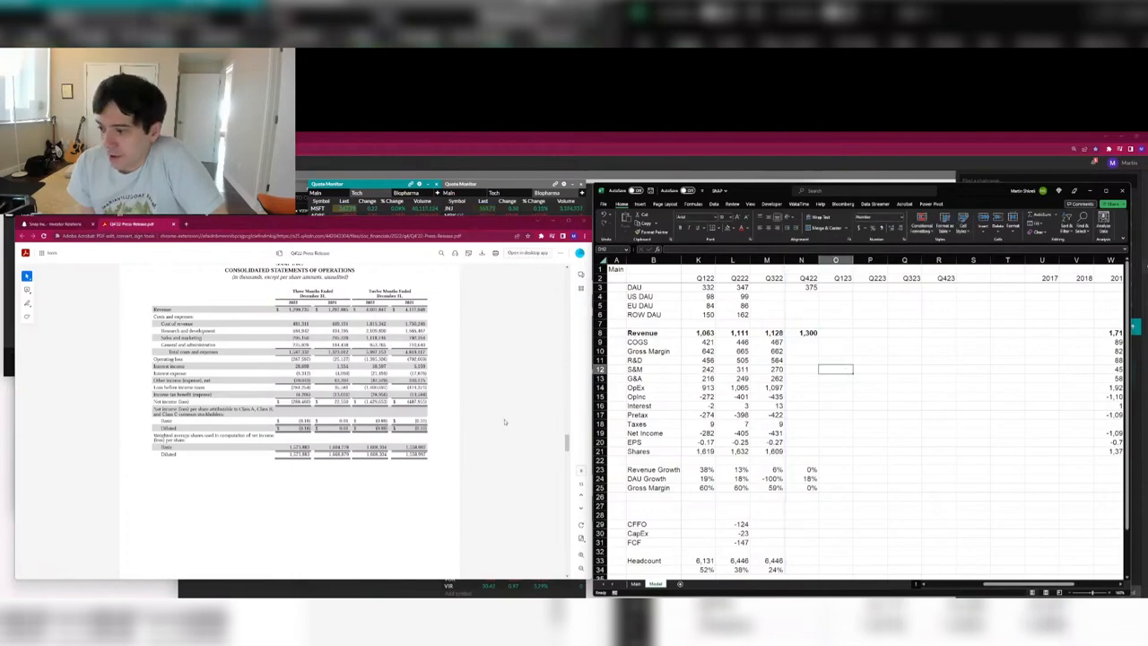
pyautogui.click(504, 422)
pyautogui.click(778, 317)
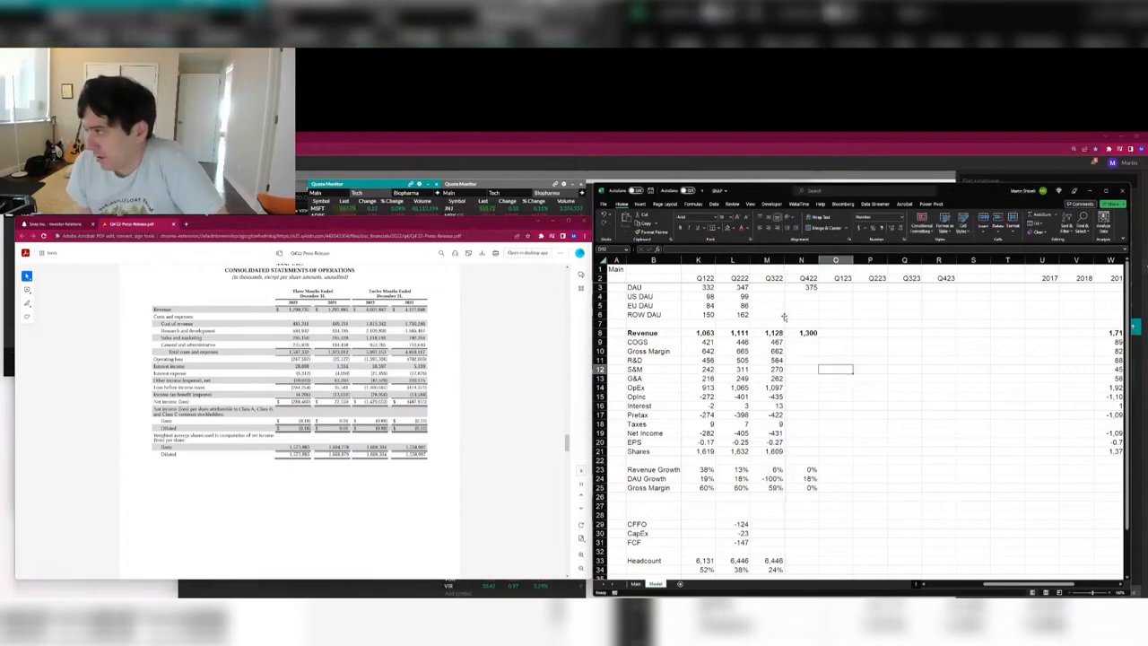
pyautogui.moveTo(784, 316); pyautogui.dragTo(820, 314)
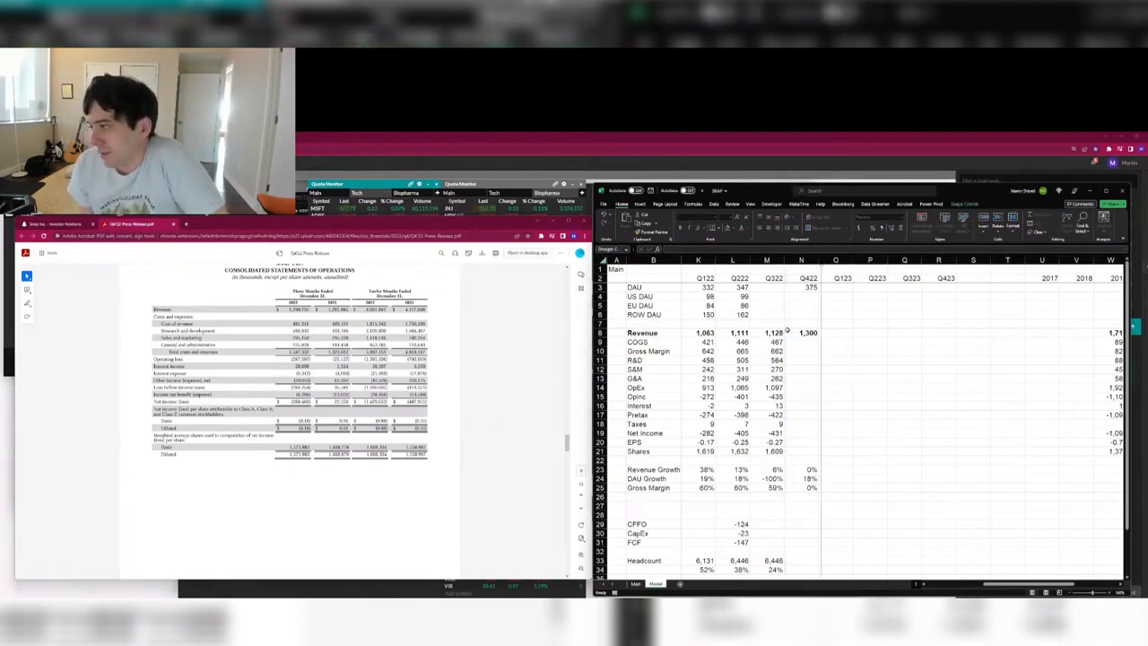
# Look through the press release's balance sheet, non-GAAP reconciliations and supplemental business metrics for DAU by region.
pyautogui.click(505, 479)
pyautogui.scroll(-5, 505, 479)
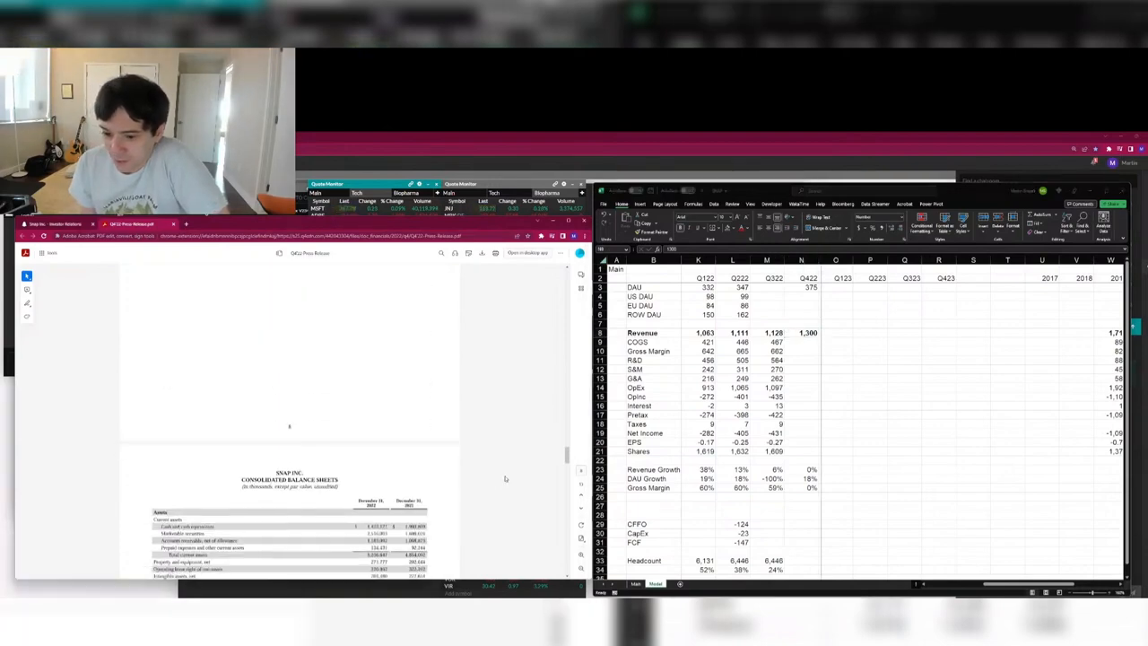
pyautogui.scroll(-10, 505, 478)
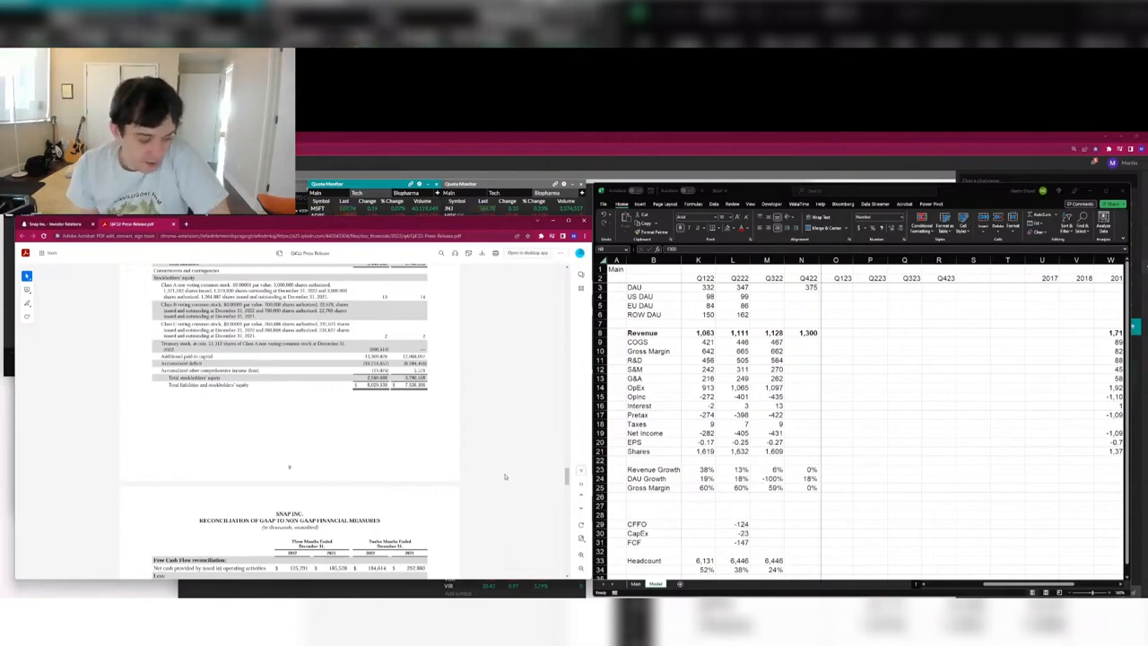
pyautogui.scroll(-10, 505, 476)
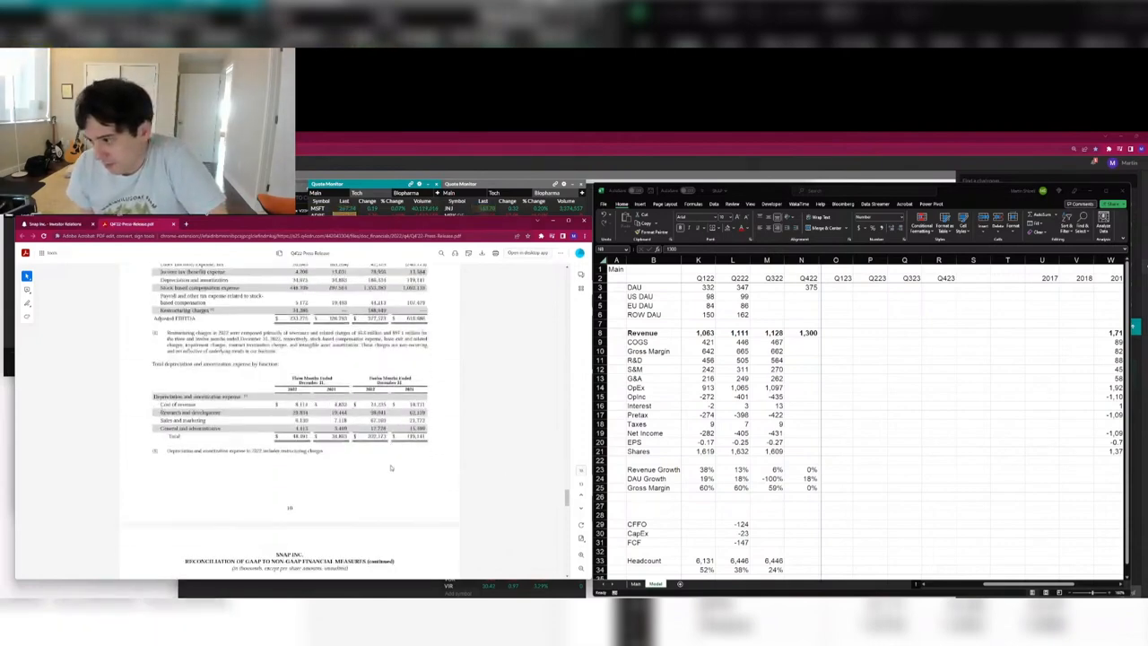
pyautogui.scroll(-5, 391, 467)
pyautogui.scroll(-10, 390, 468)
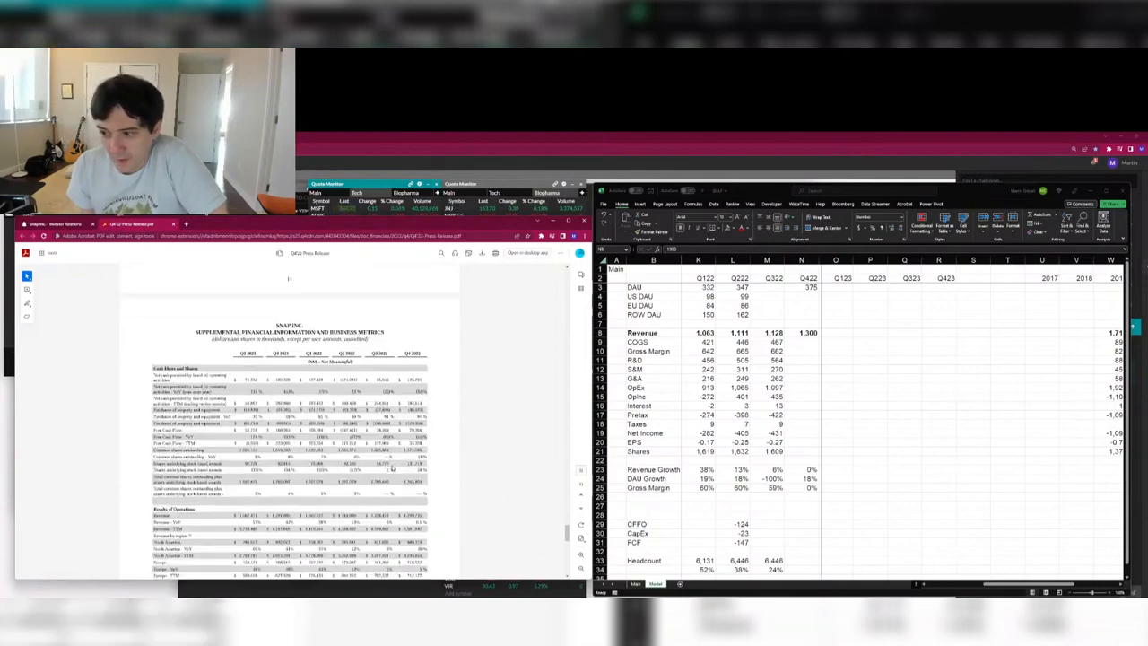
pyautogui.scroll(1, 392, 467)
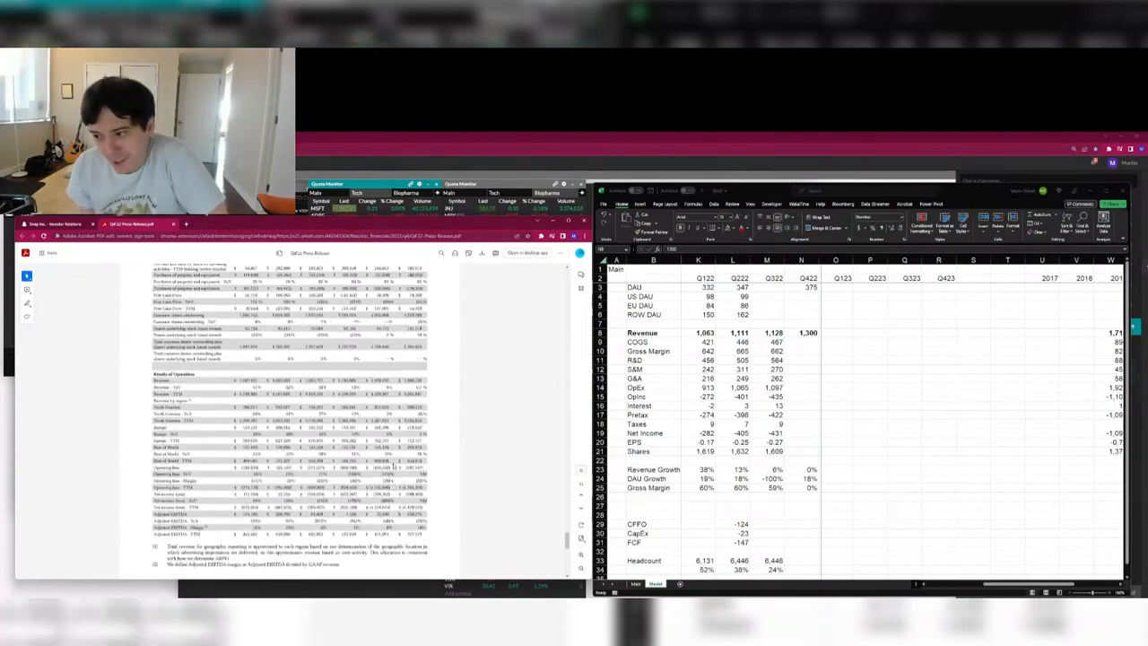
pyautogui.scroll(3, 392, 467)
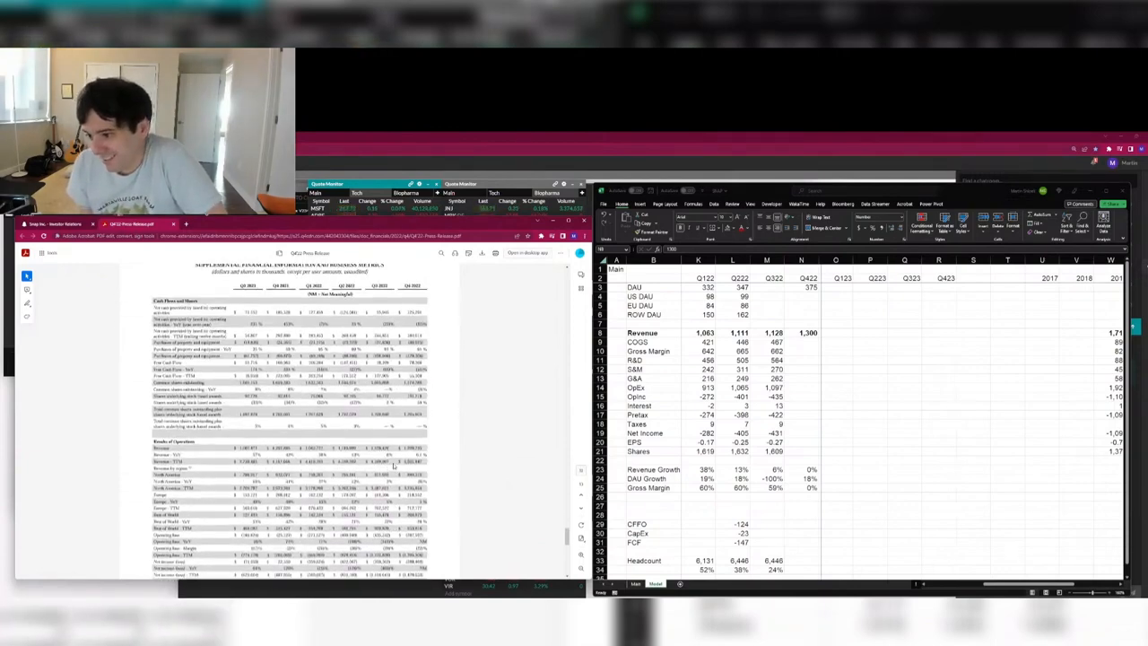
pyautogui.scroll(8, 392, 464)
pyautogui.scroll(-10, 392, 466)
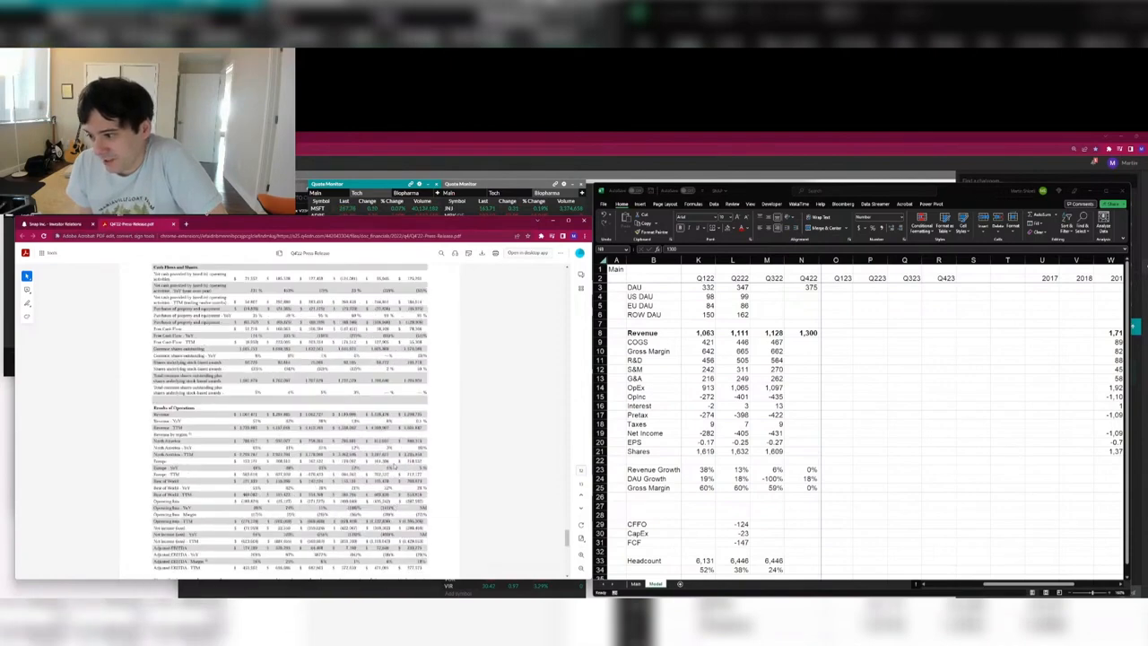
pyautogui.scroll(-10, 392, 467)
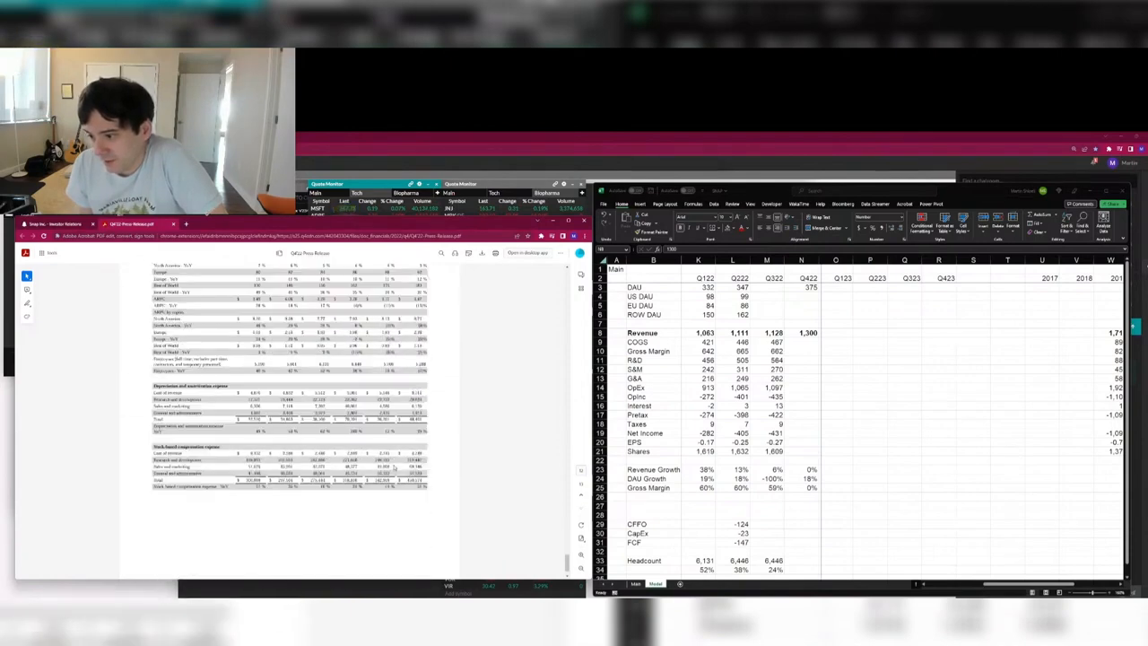
pyautogui.scroll(2, 392, 467)
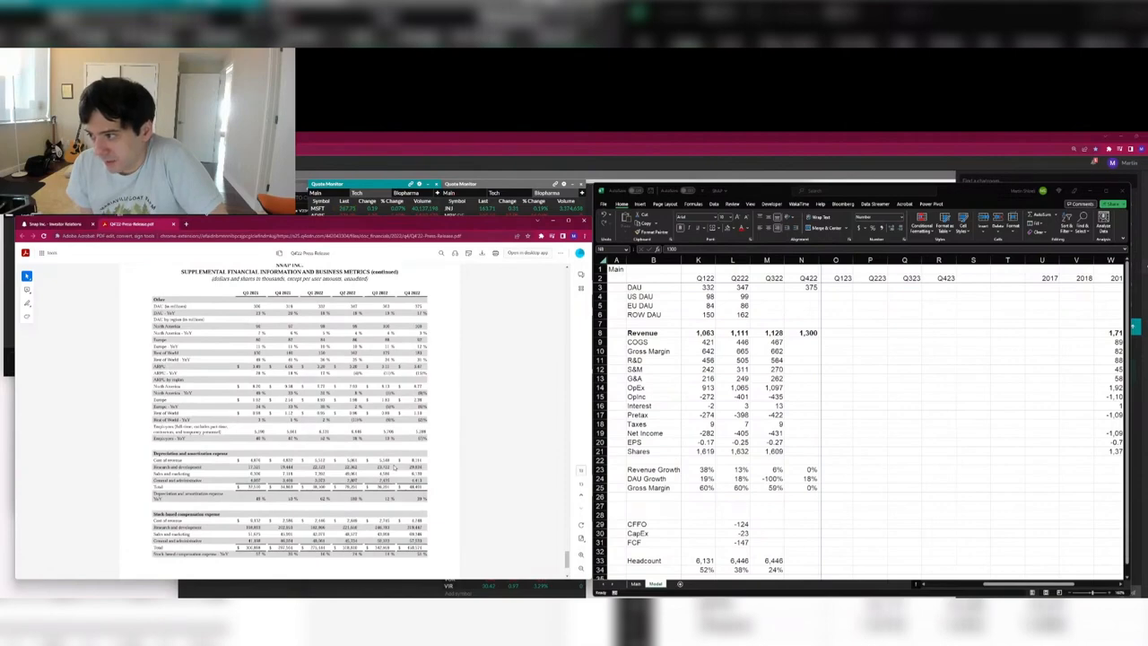
# Enter 363 as the Q322 DAU in M3.
pyautogui.click(753, 288)
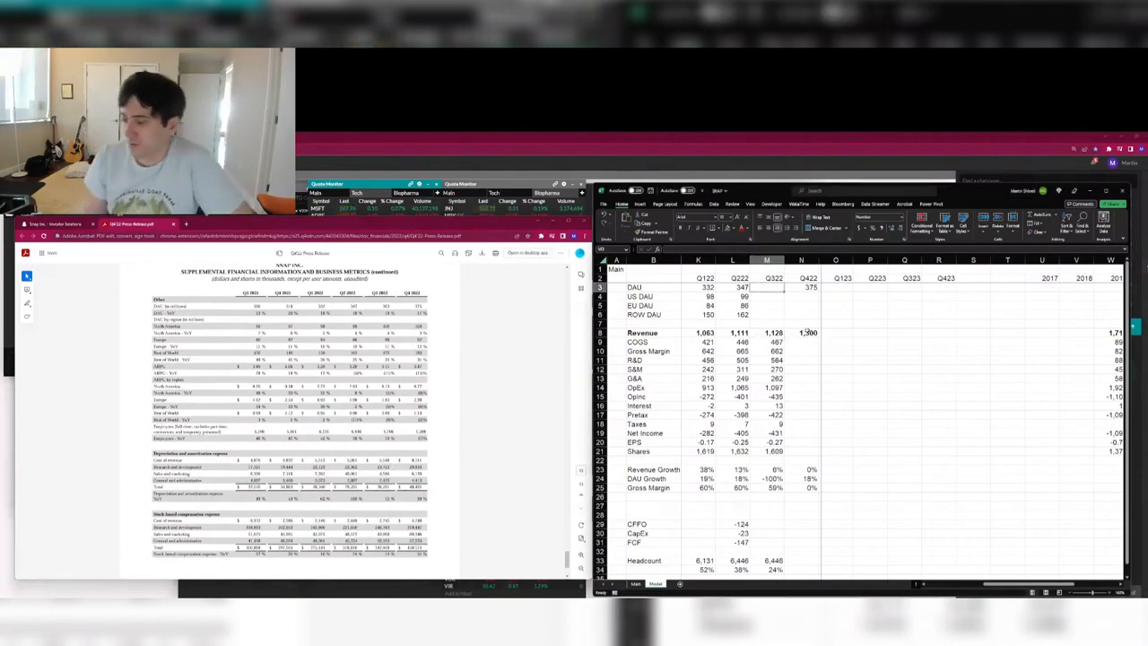
pyautogui.write('3')
pyautogui.write('83')
pyautogui.press('Return')
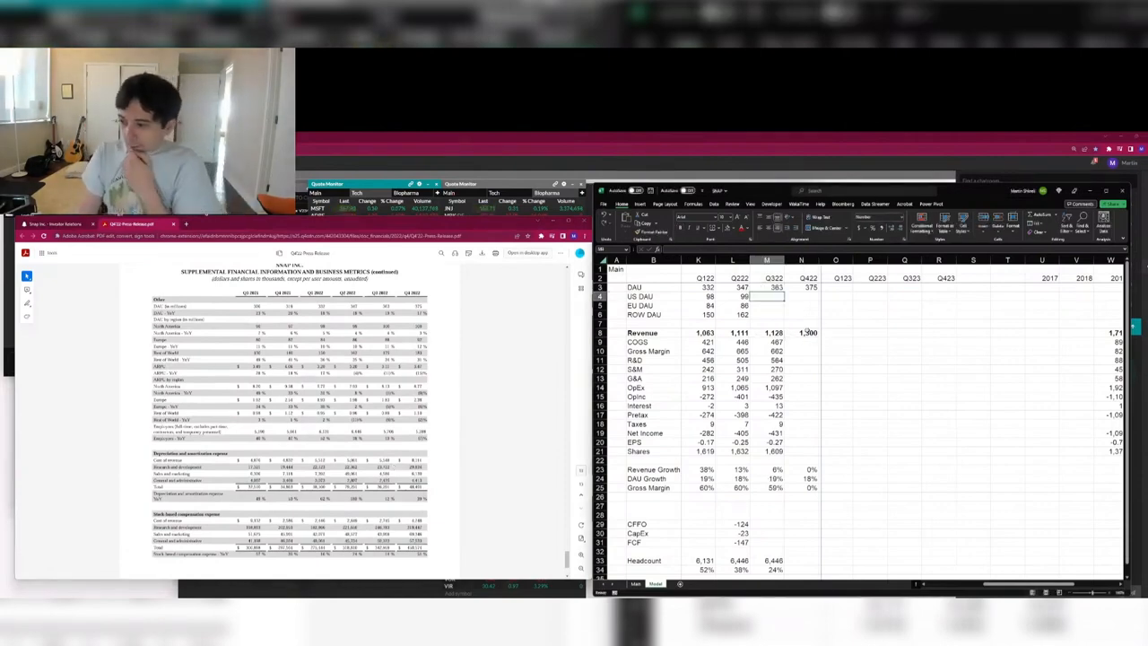
# Enter the Q322 and Q422 regional DAUs: US 100 and 100, EU 88 and 92, ROW 175 and 183.
pyautogui.write('100')
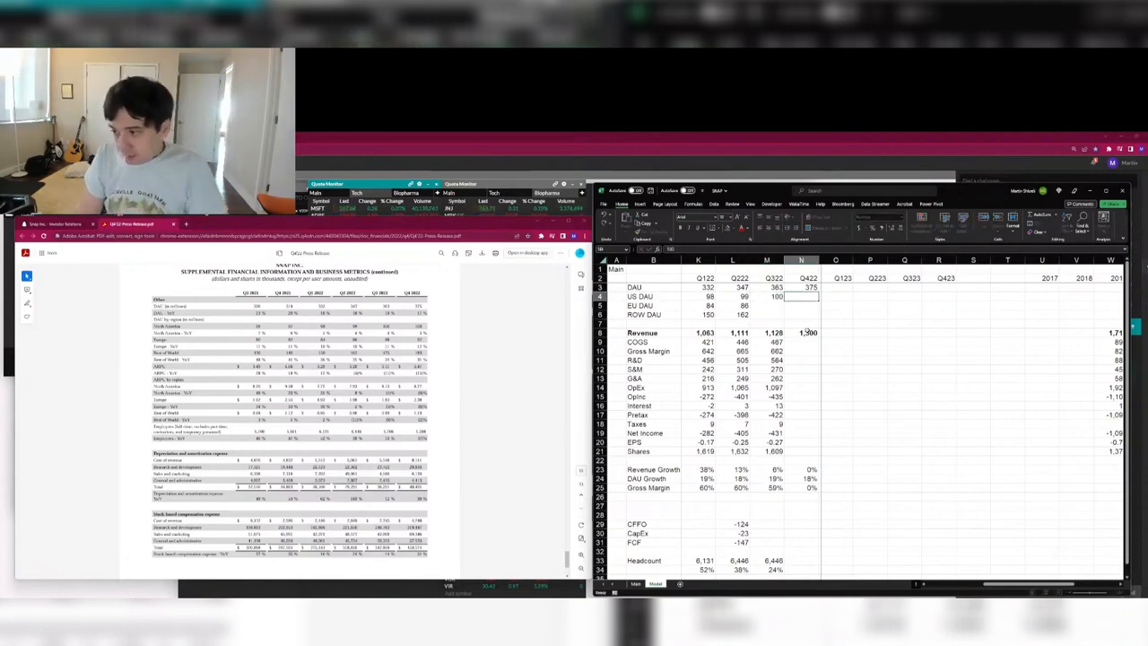
pyautogui.press('Return')
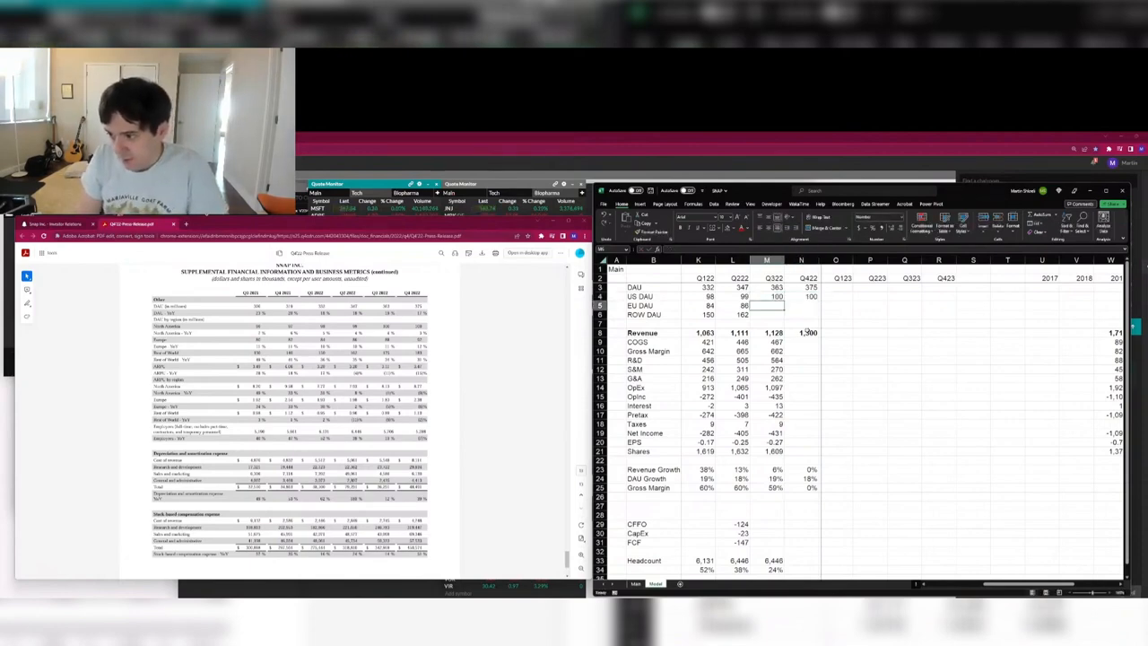
pyautogui.write('88')
pyautogui.press('Return')
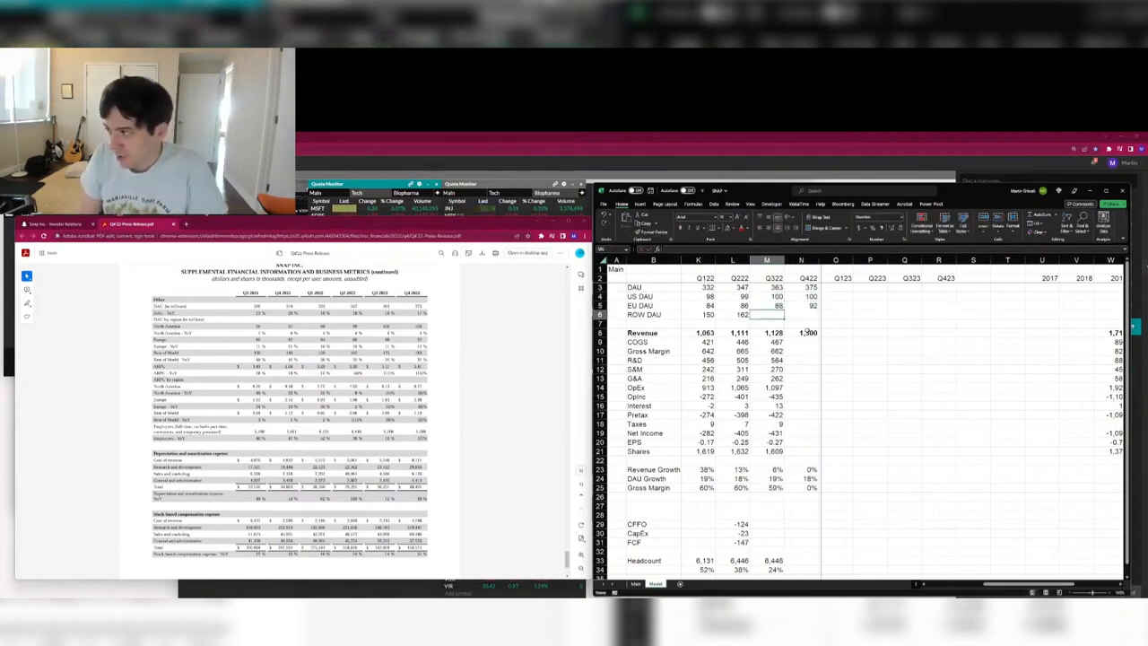
pyautogui.write('175')
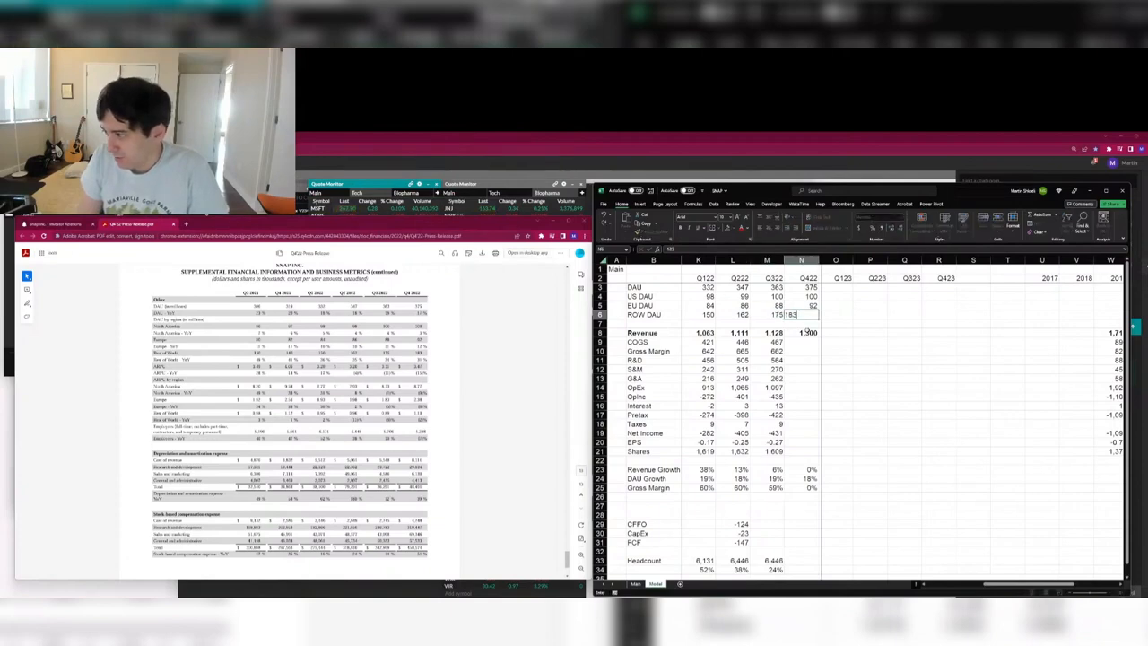
pyautogui.press('Return')
pyautogui.press('Up')
pyautogui.press('Up')
pyautogui.press('Right')
pyautogui.press('Up')
pyautogui.press('Up')
pyautogui.press('Up')
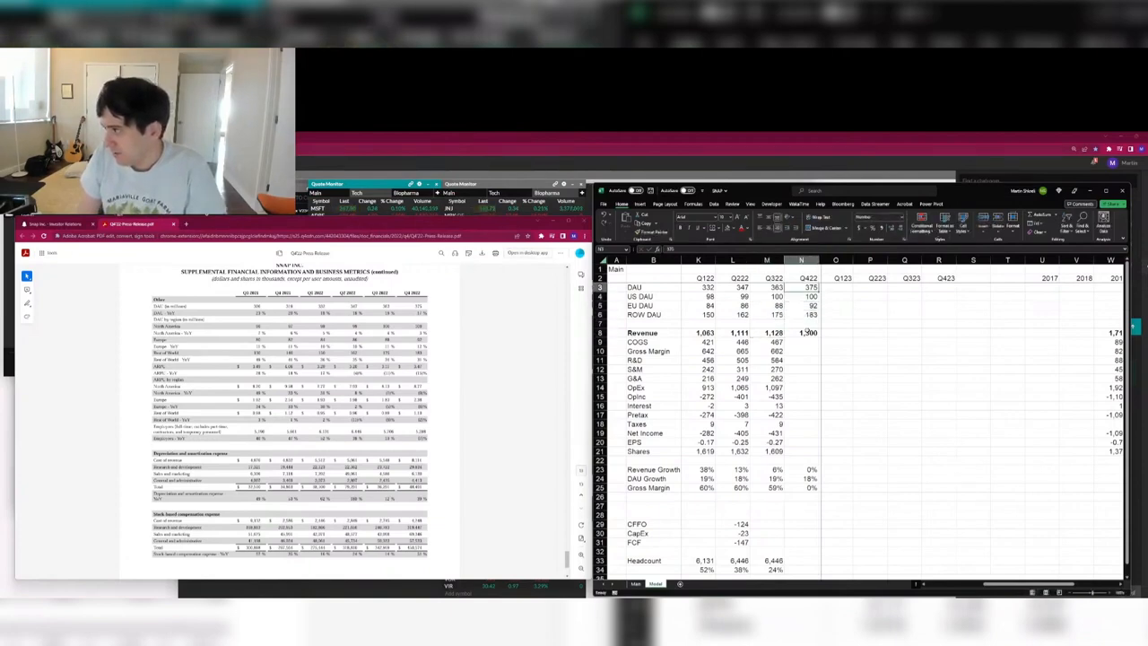
# Calculate total DAU from Q321 through Q422 in row 3 as the SUM of the US, EU and ROW rows.
pyautogui.press('Left')
pyautogui.press('Left')
pyautogui.press('Left')
pyautogui.press('Left')
pyautogui.press('Left')
pyautogui.press('Left')
pyautogui.press('Left')
pyautogui.press('Right')
pyautogui.press('Right')
pyautogui.press('Down')
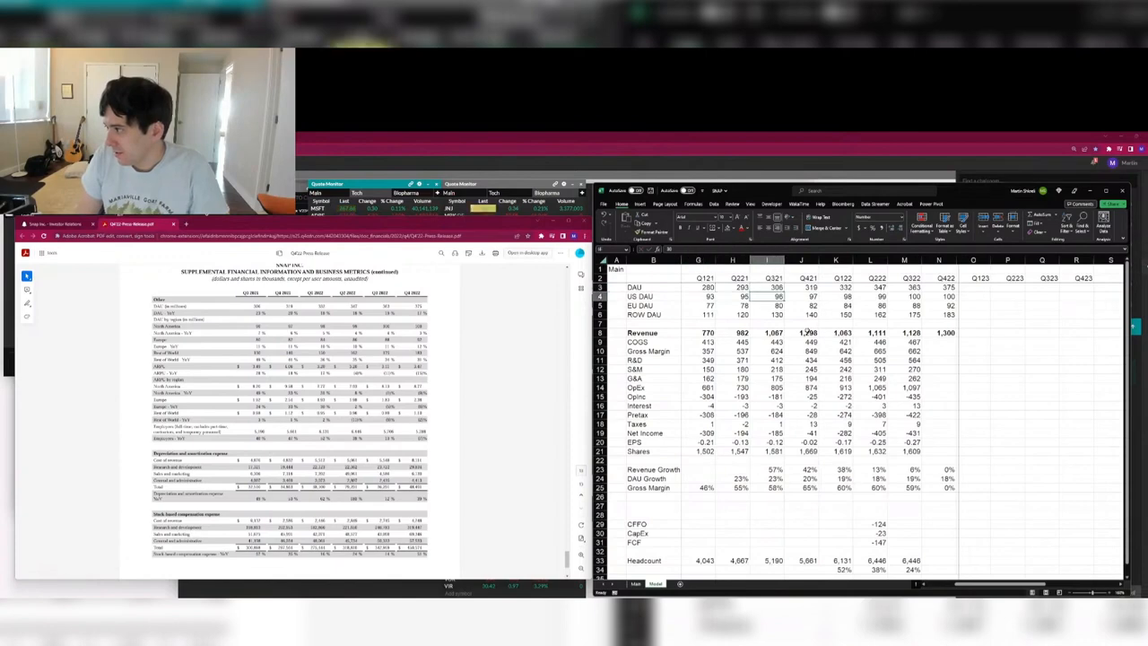
pyautogui.hotkey('shift', 'Down')
pyautogui.hotkey('shift', 'Down')
pyautogui.press('Up')
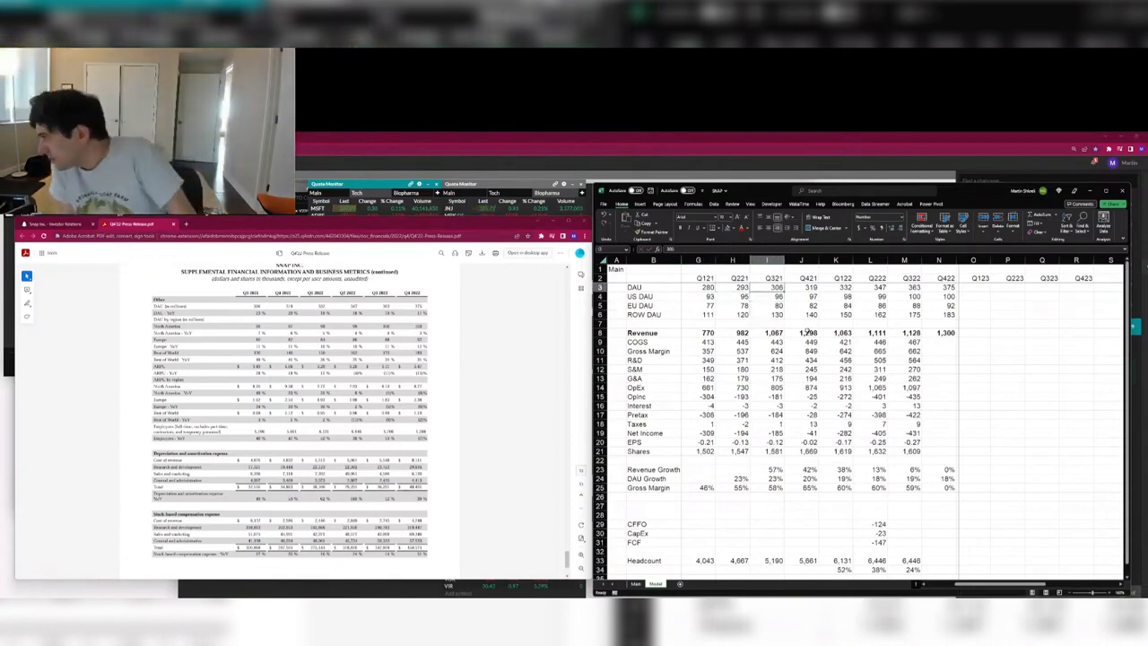
pyautogui.write('=sum(')
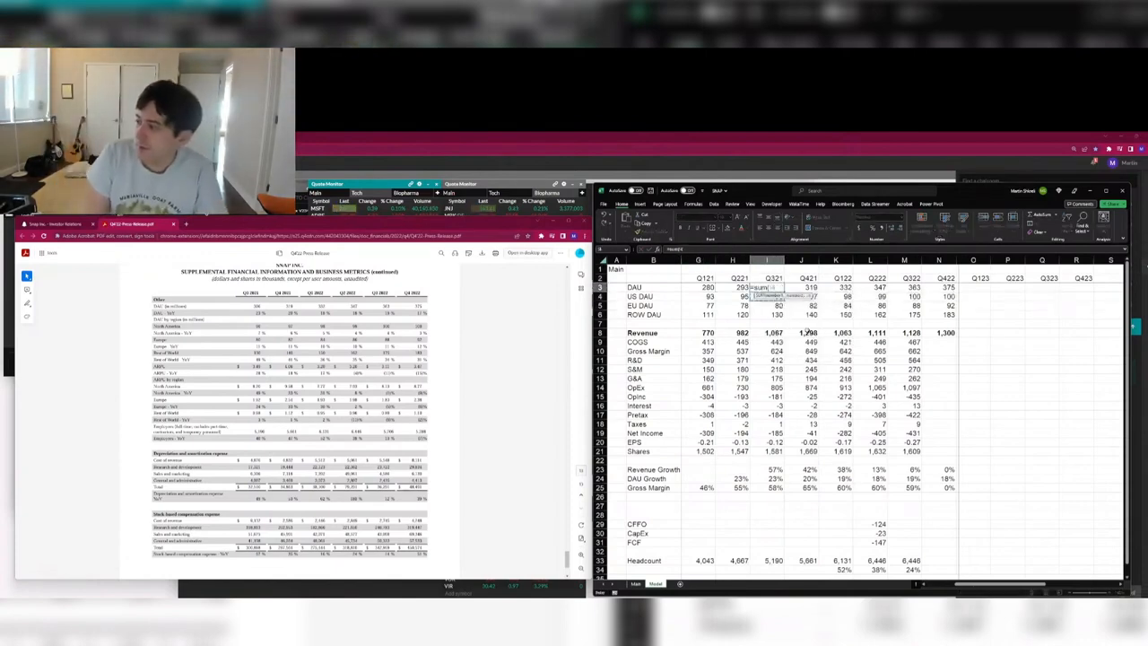
pyautogui.press('Down')
pyautogui.hotkey('shift', 'Down')
pyautogui.hotkey('shift', 'Down')
pyautogui.press('Return')
pyautogui.press('Up')
pyautogui.press('Right')
pyautogui.press('Right')
pyautogui.press('Right')
pyautogui.press('Right')
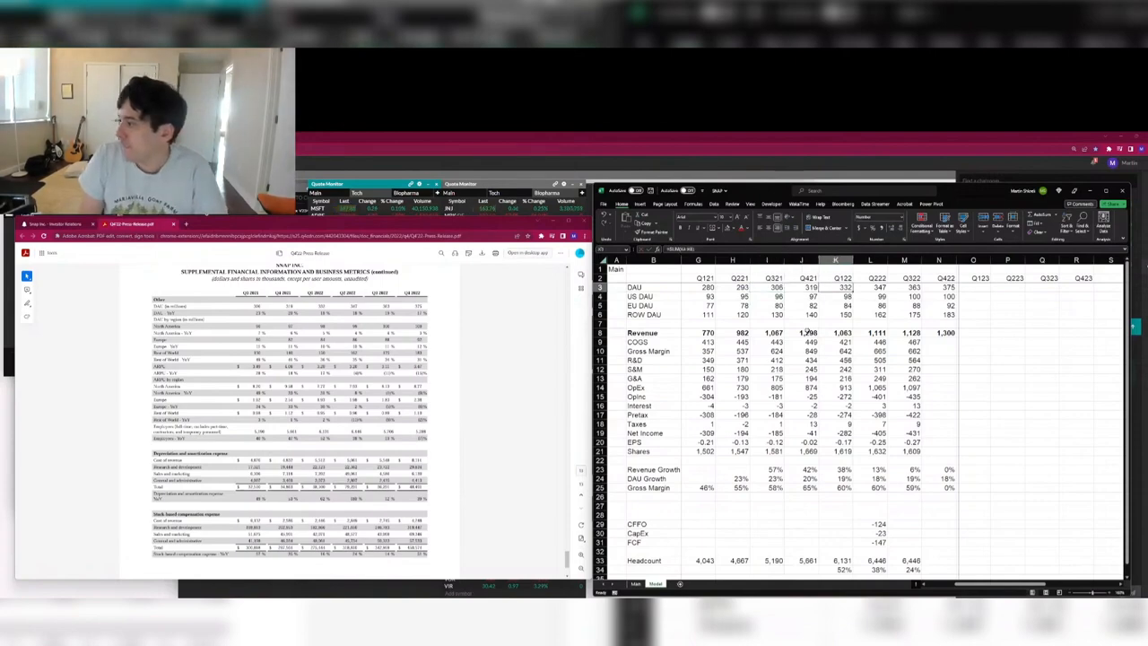
pyautogui.press('Right')
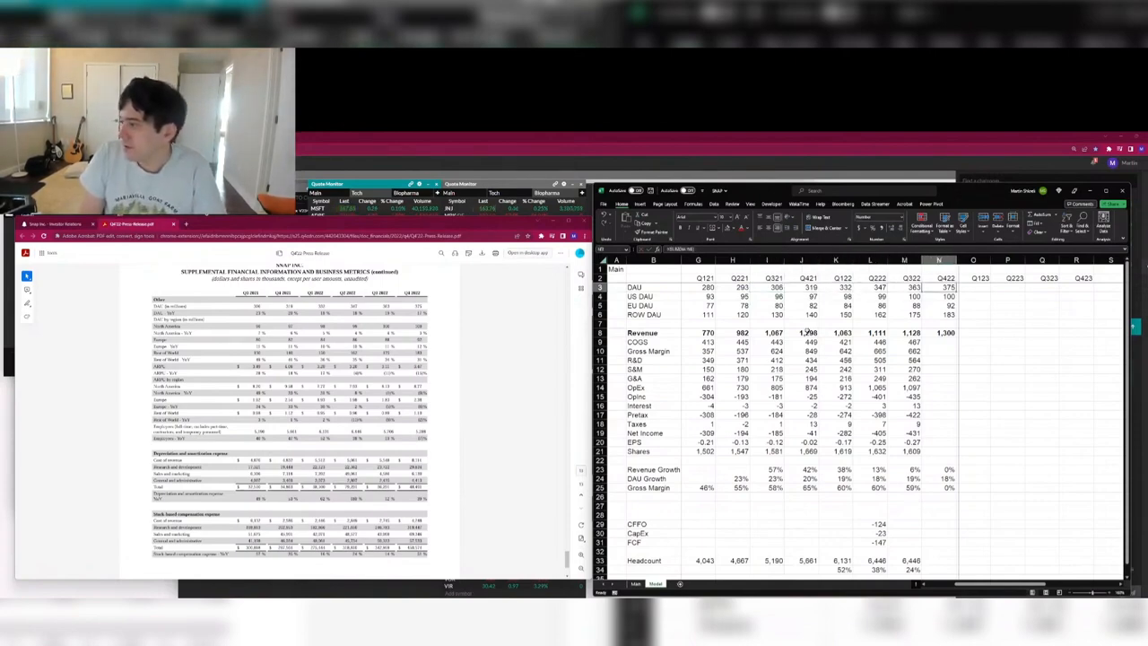
pyautogui.press('Left')
pyautogui.press('Down')
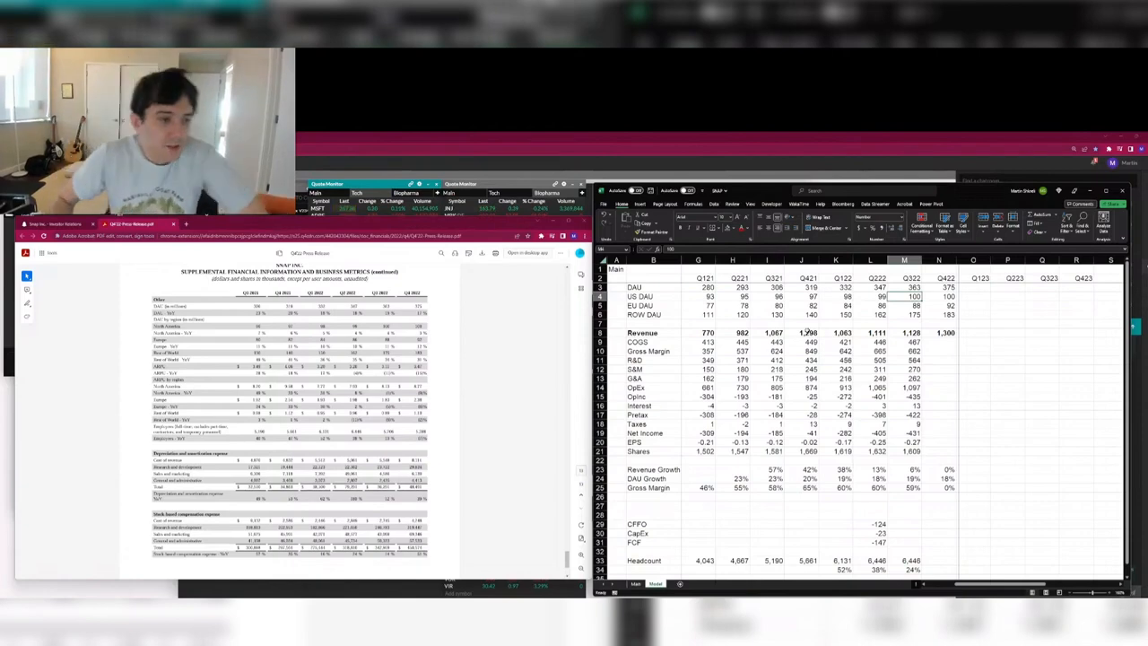
pyautogui.hotkey('alt', 'Tab')
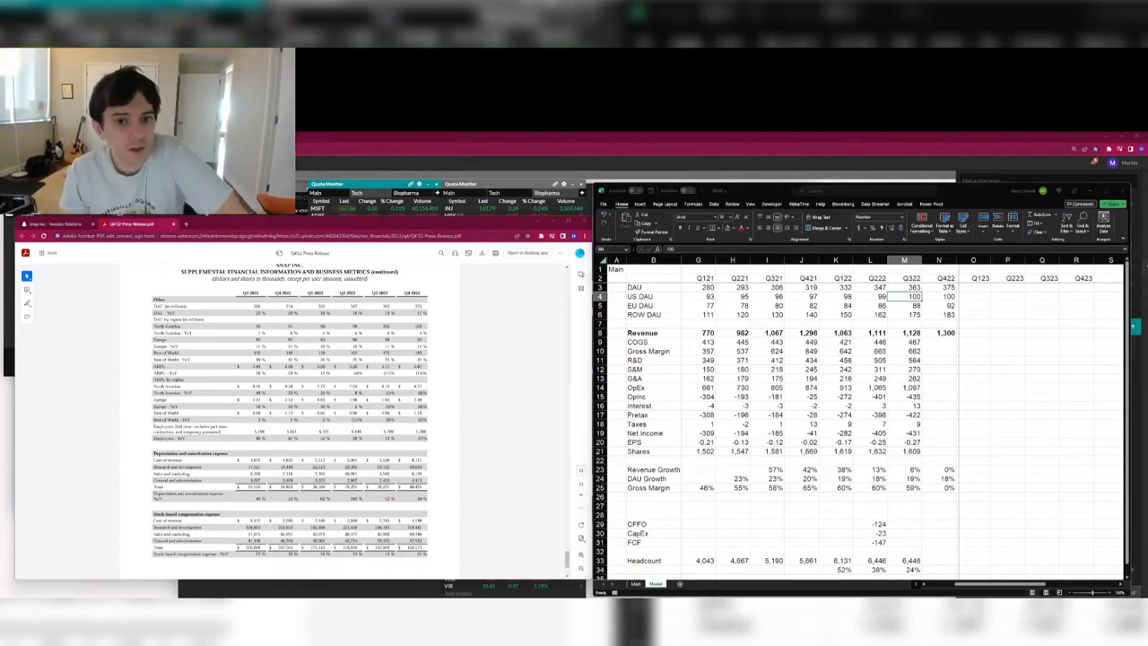
pyautogui.hotkey('alt', 'Tab')
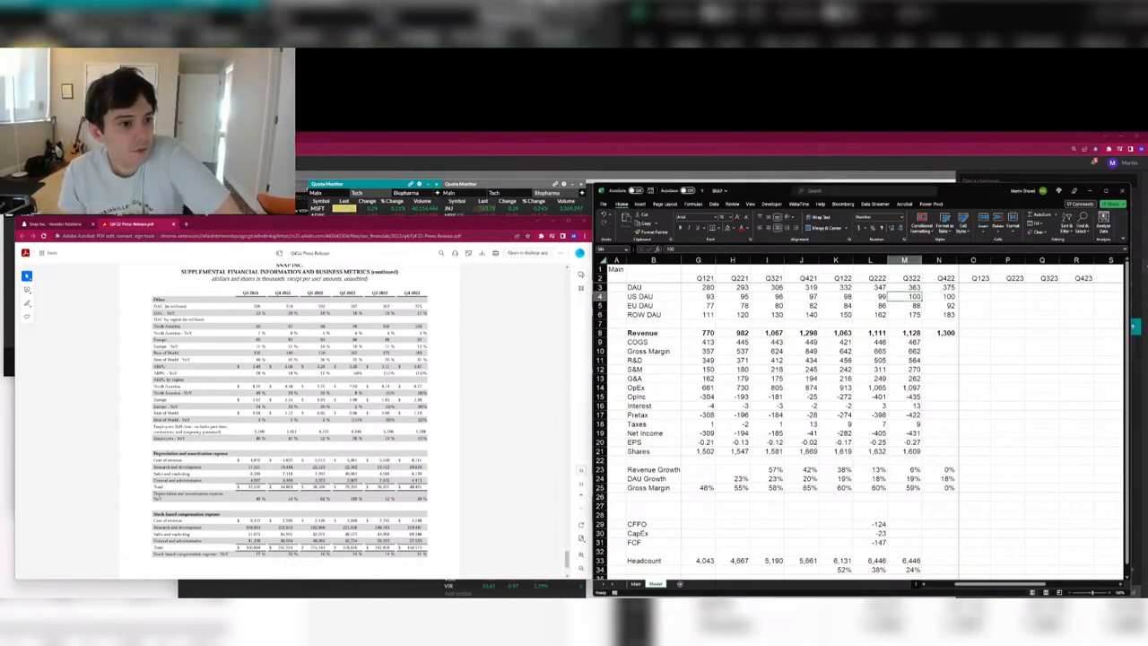
pyautogui.hotkey('alt', 'Tab')
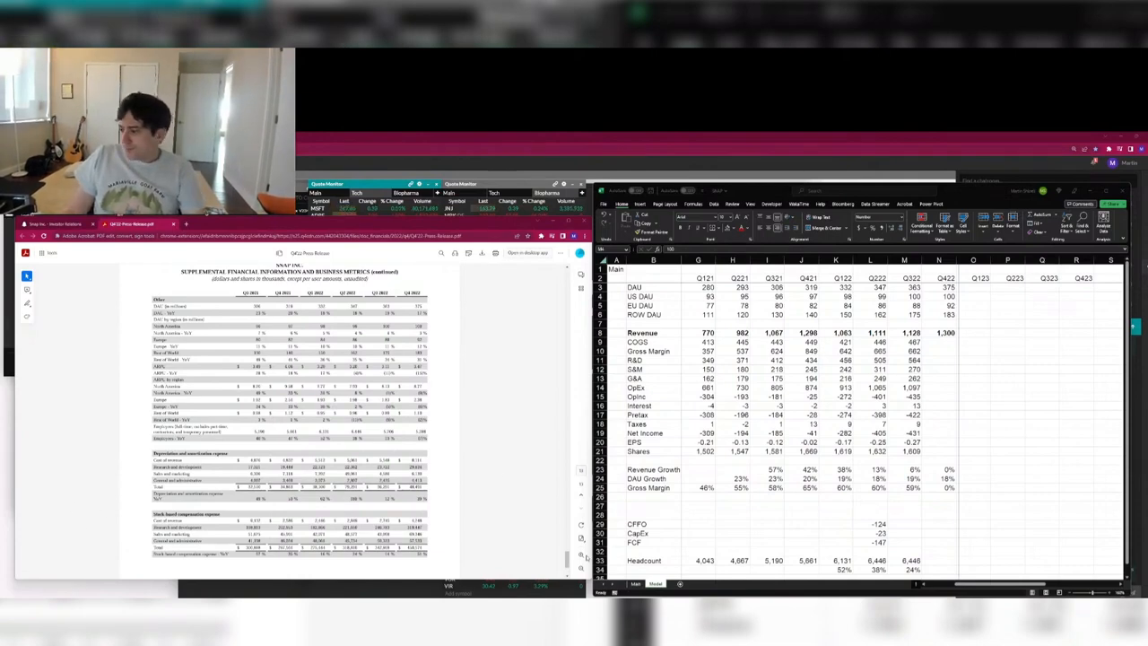
# Enter the Q422 COGS of 481 from the press release's statements of operations and calculate gross margin as revenue minus COGS.
pyautogui.keyDown('ctrl'); pyautogui.scroll(2, 339, 505); pyautogui.keyUp('ctrl')
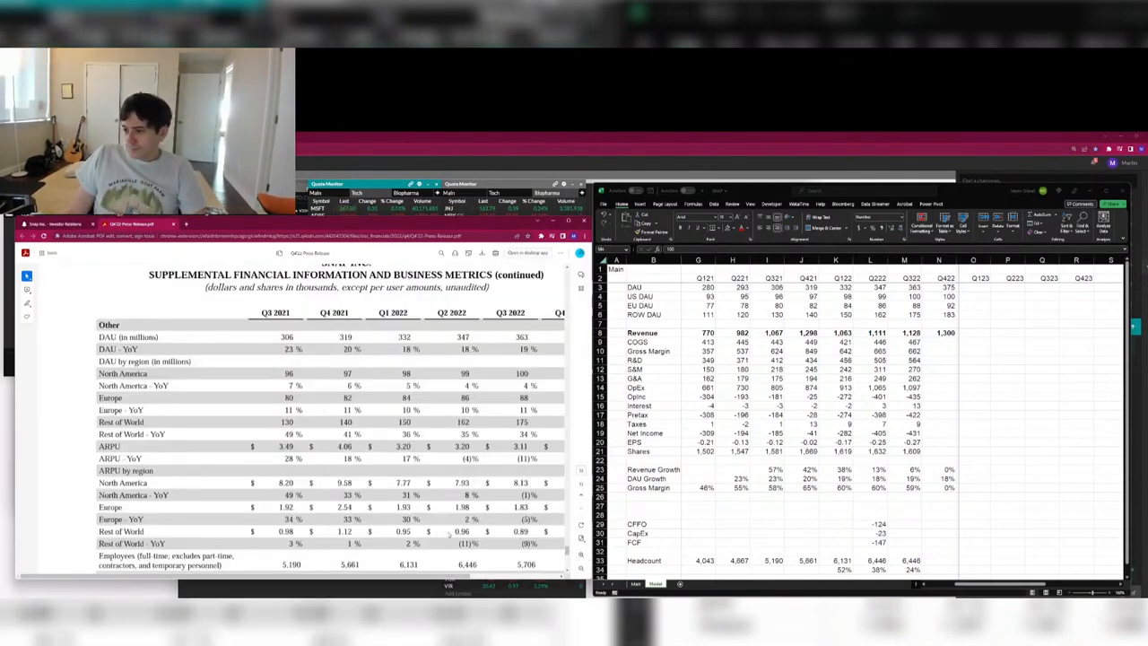
pyautogui.keyDown('ctrl'); pyautogui.scroll(-2, 537, 521); pyautogui.keyUp('ctrl')
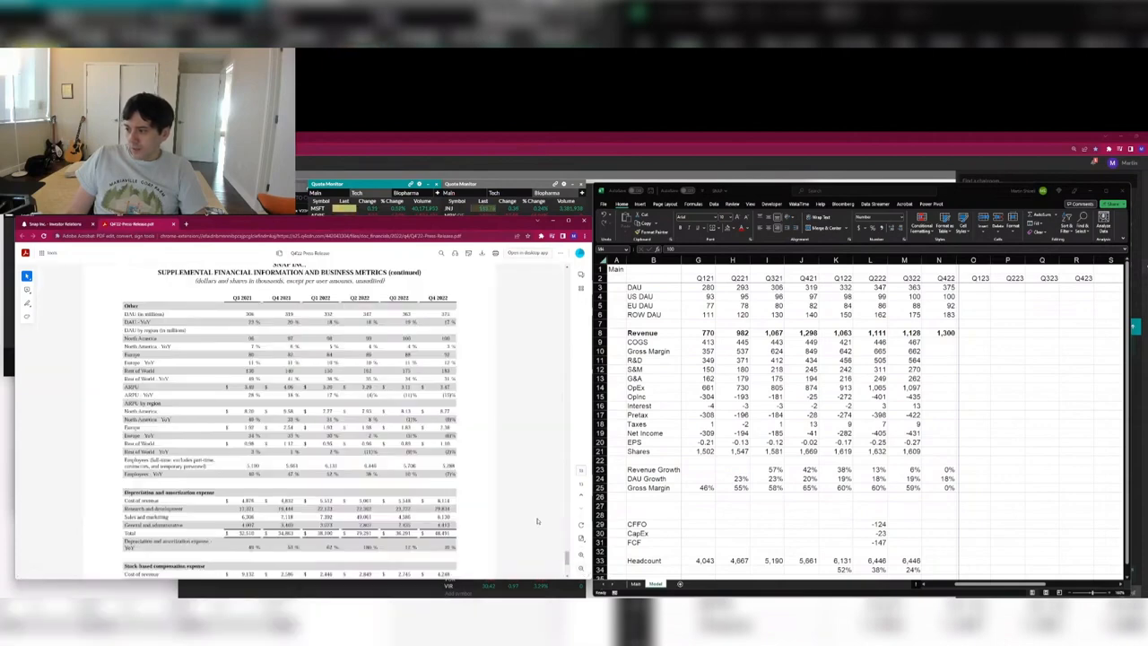
pyautogui.click(934, 343)
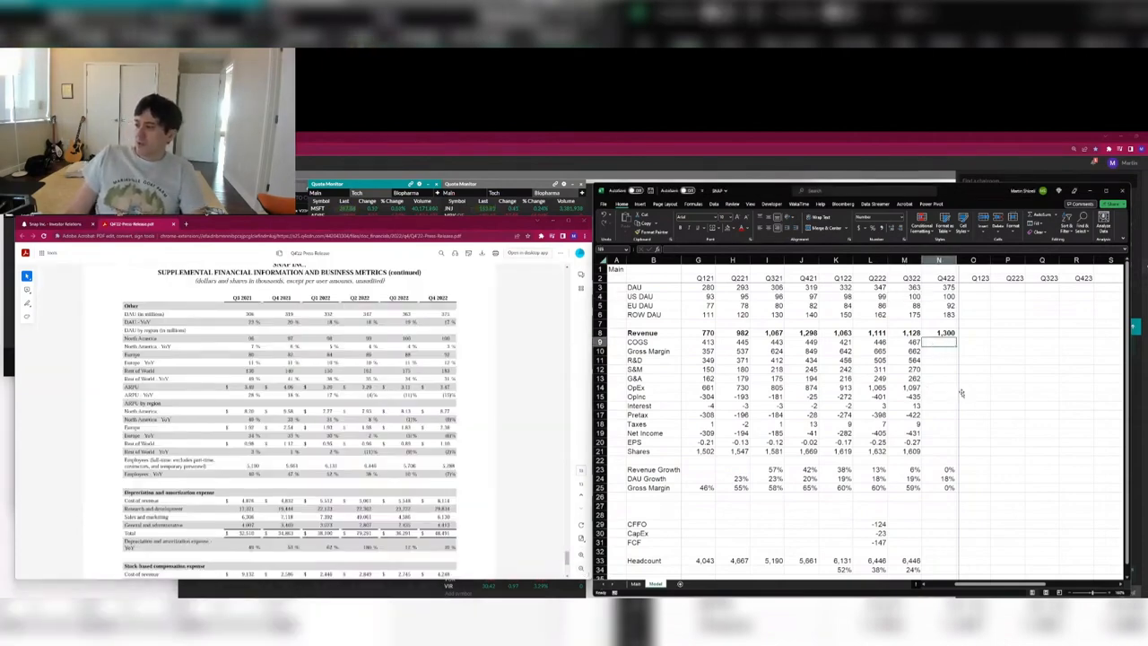
pyautogui.scroll(15, 456, 397)
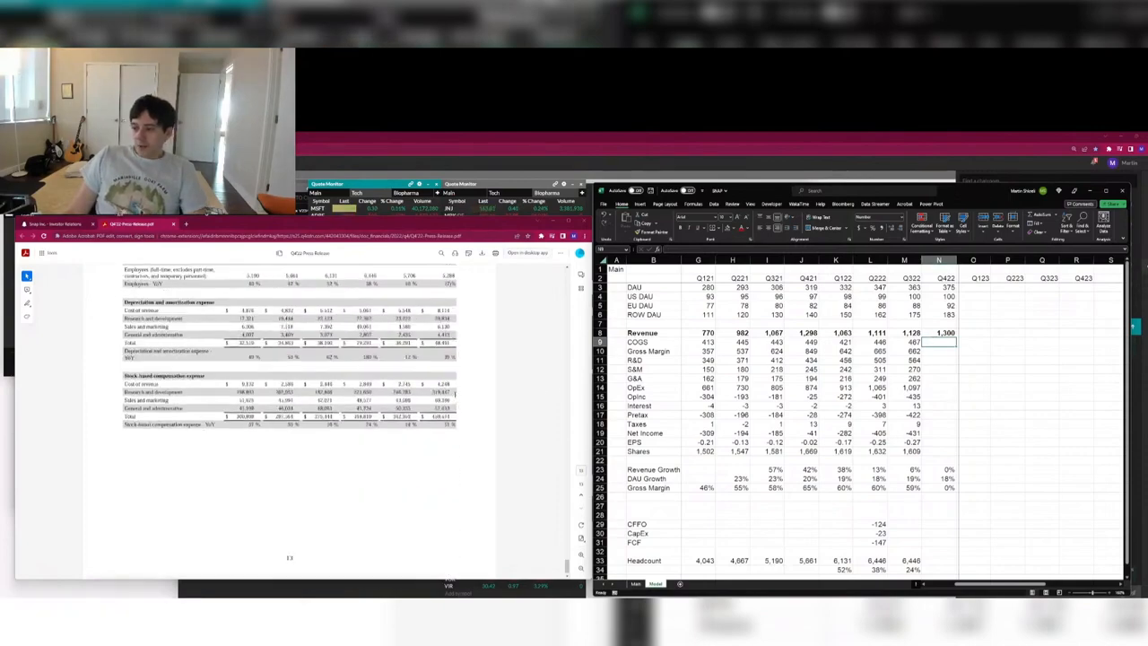
pyautogui.scroll(10, 457, 398)
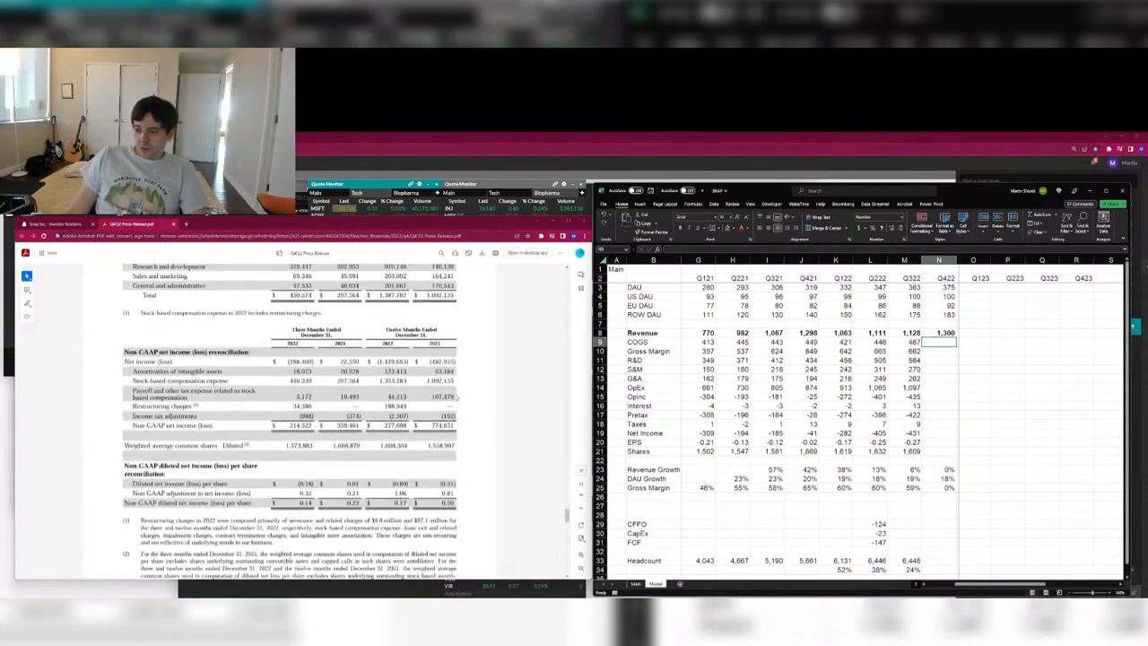
pyautogui.scroll(12, 459, 398)
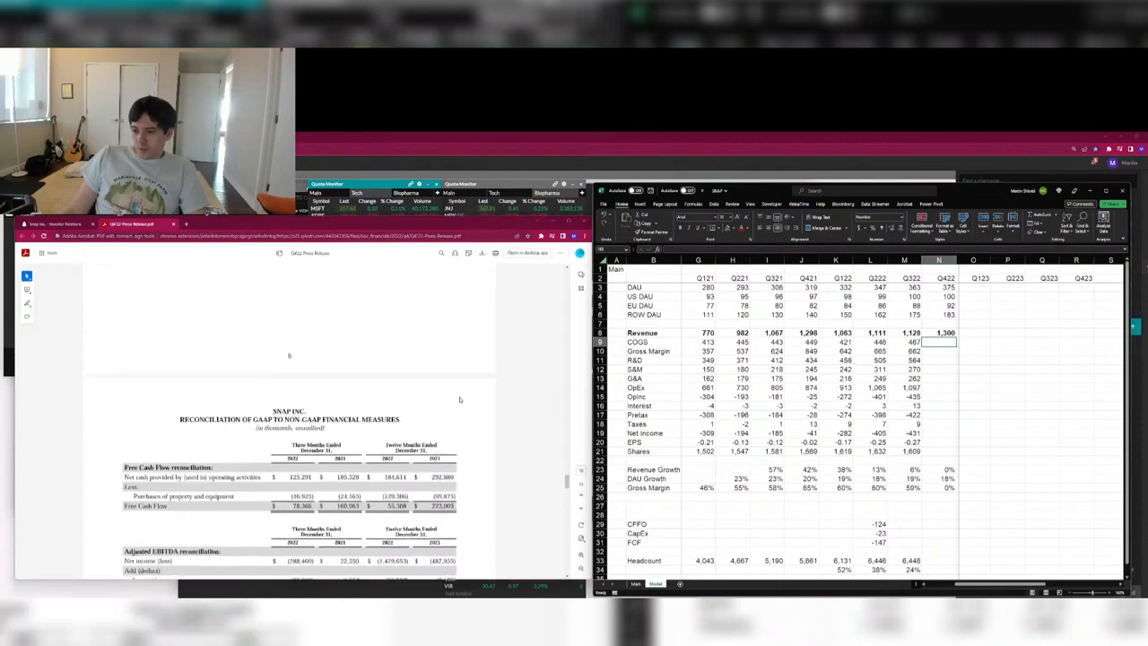
pyautogui.scroll(8, 458, 398)
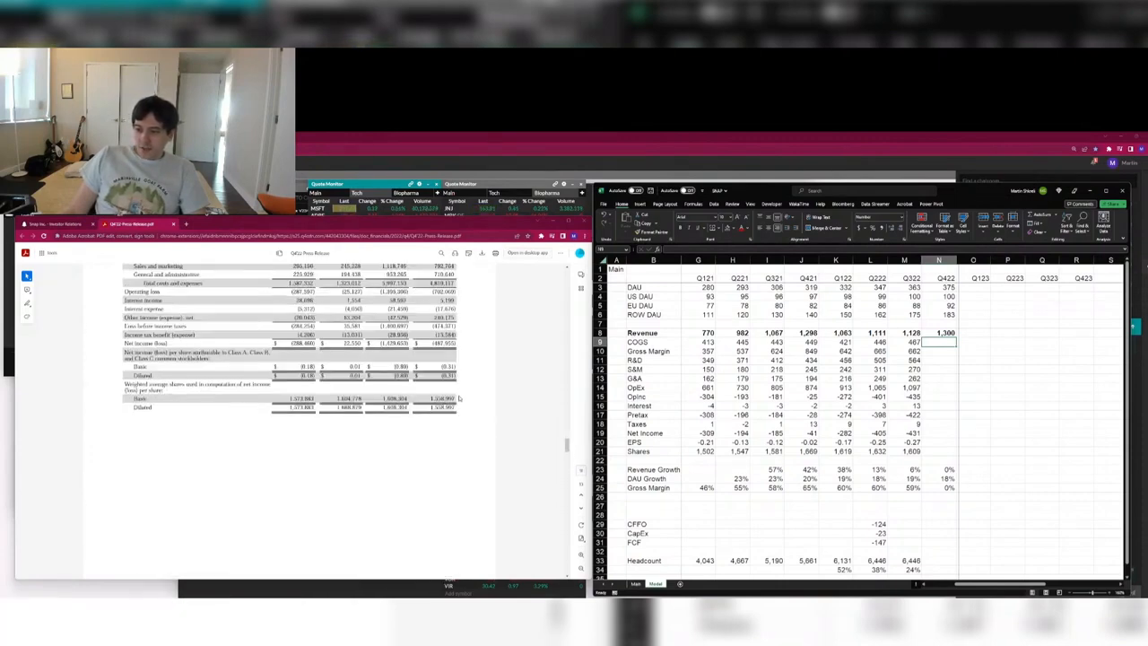
pyautogui.scroll(-2, 458, 398)
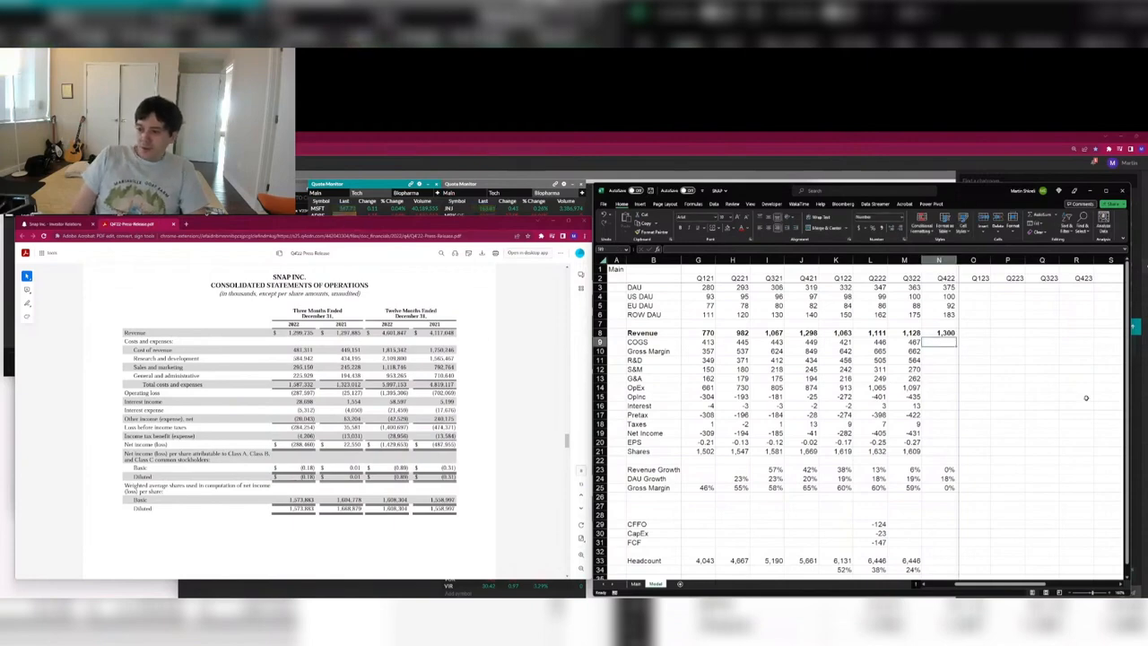
pyautogui.write('481')
pyautogui.write('=')
pyautogui.press('Up')
pyautogui.press('Up')
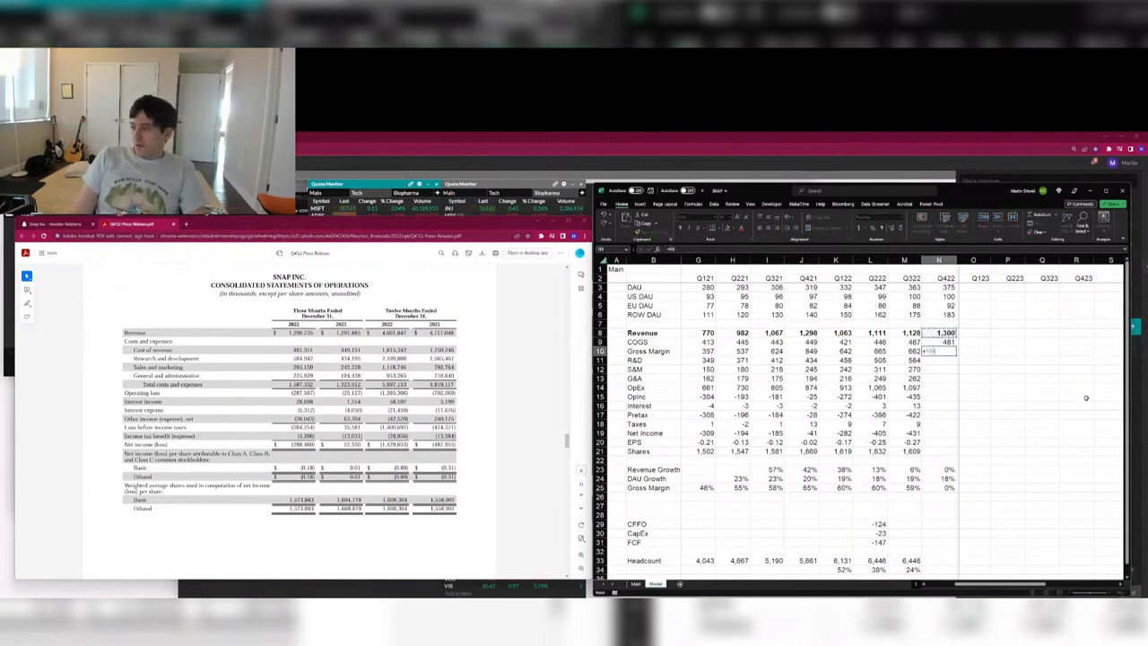
pyautogui.press('Return')
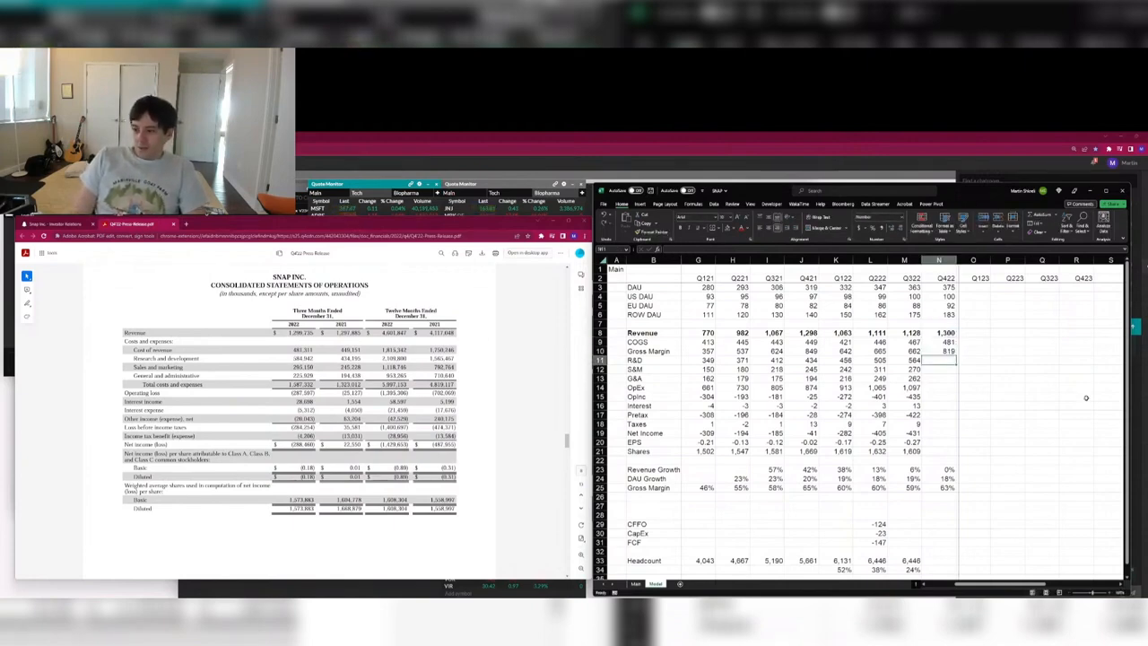
# Enter the Q422 operating expenses: R&D 584.942, S&M 295.15 and G&A 225.929.
pyautogui.write('584.942')
pyautogui.press('Return')
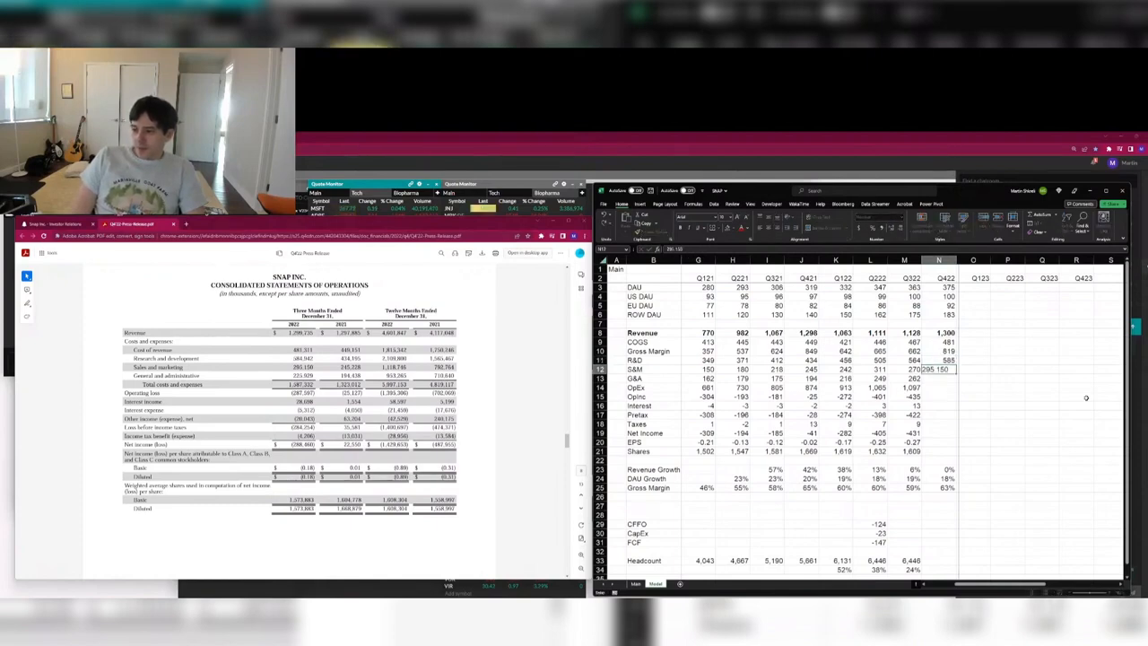
pyautogui.write('295.15')
pyautogui.press('Return')
pyautogui.write('225.929')
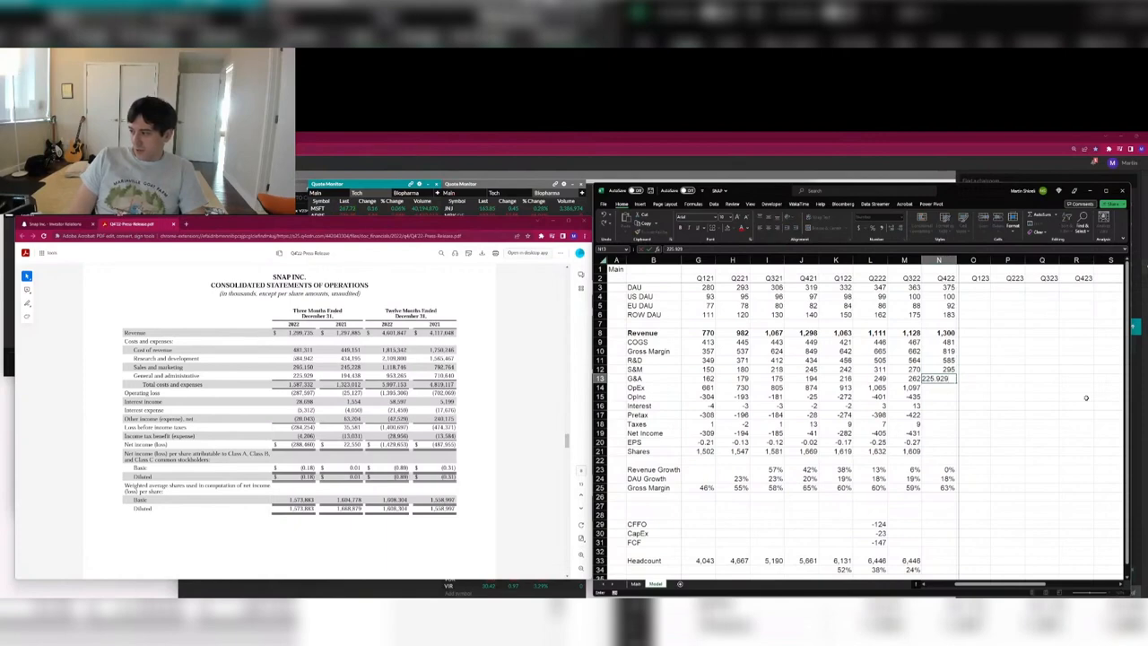
pyautogui.press('Return')
# Fill the OpEx and OpInc formulas from Q322 into the Q422 column.
pyautogui.hotkey('ctrl', 'r')
pyautogui.press('Down')
pyautogui.hotkey('ctrl', 'r')
pyautogui.press('Down')
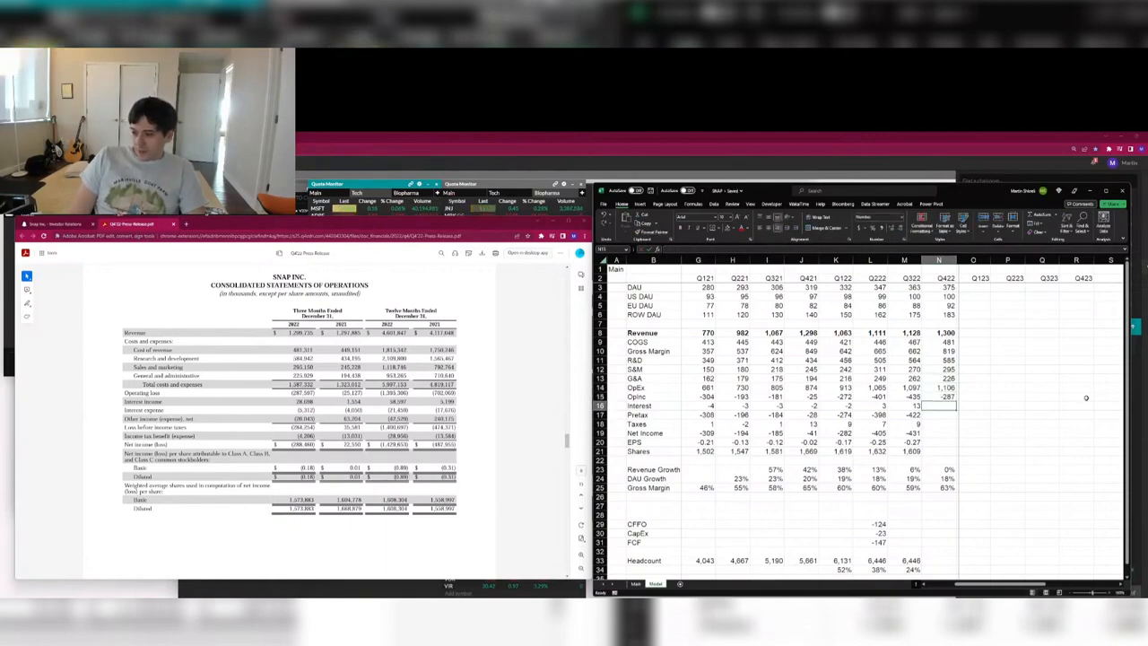
# Enter Q422 Interest as +28.698-5.312 and fill the Pretax formula across from Q322.
pyautogui.write('+28')
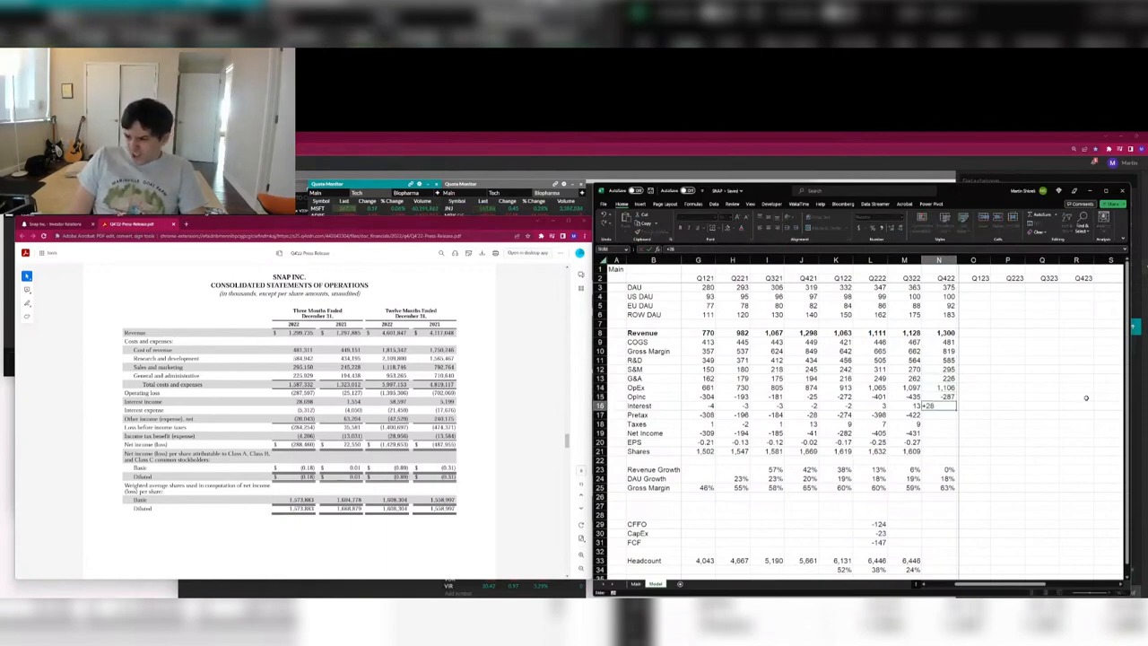
pyautogui.write('.698-5.3')
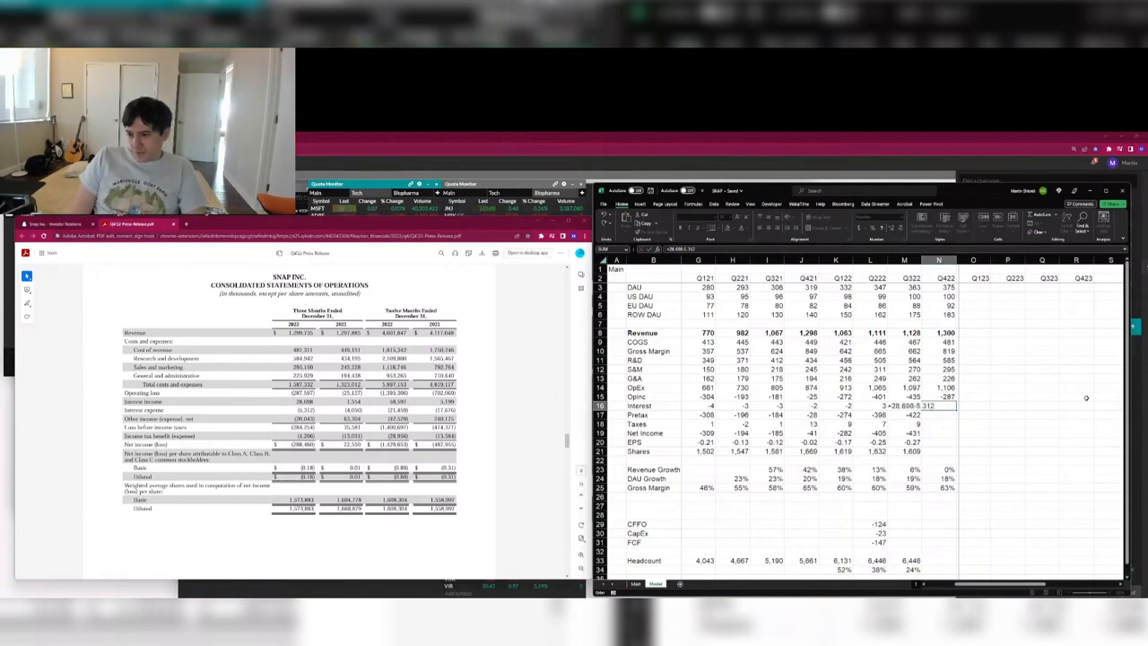
pyautogui.write('12')
pyautogui.press('Return')
pyautogui.hotkey('ctrl', 'r')
pyautogui.press('Down')
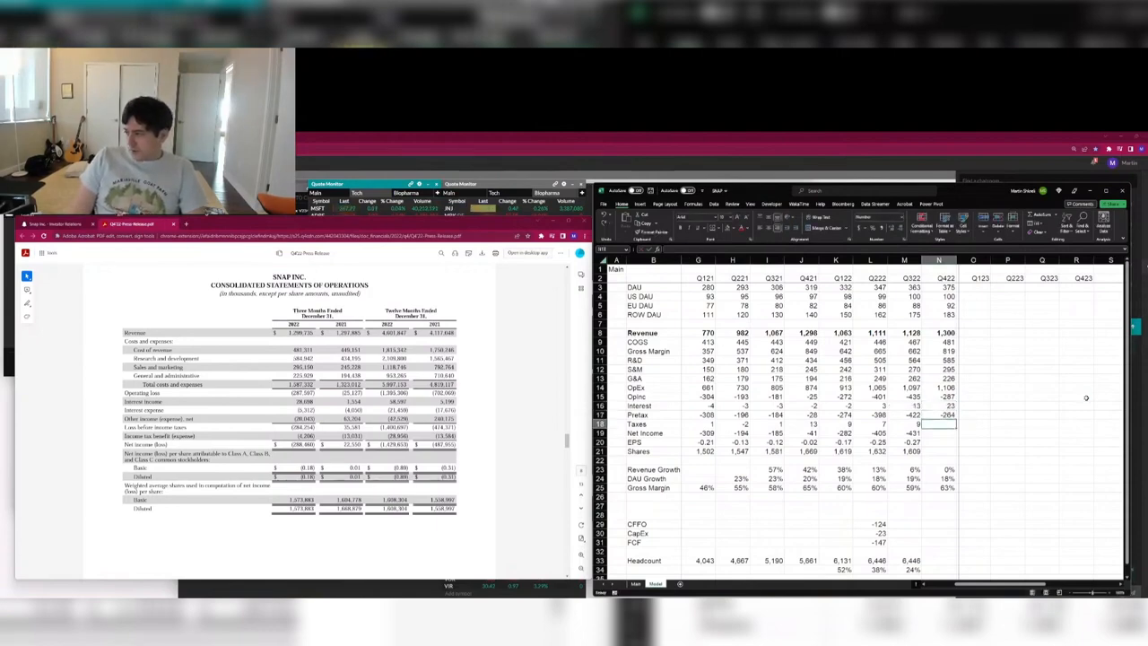
# Enter 4.206 as the Q422 Taxes and fill the Net Income formula across from Q322.
pyautogui.write('4.206')
pyautogui.press('Return')
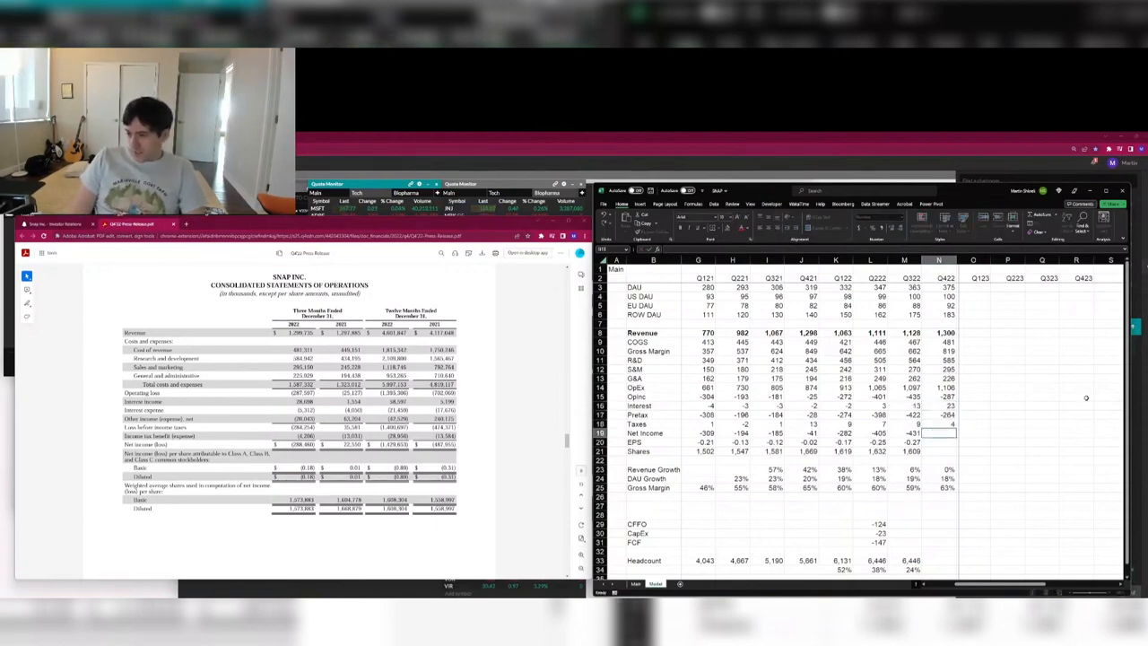
pyautogui.hotkey('ctrl', 'r')
pyautogui.press('Down')
pyautogui.press('Down')
# Enter the Q422 diluted share count of about 1,574 and fill the EPS formula across from Q322.
pyautogui.write('1,')
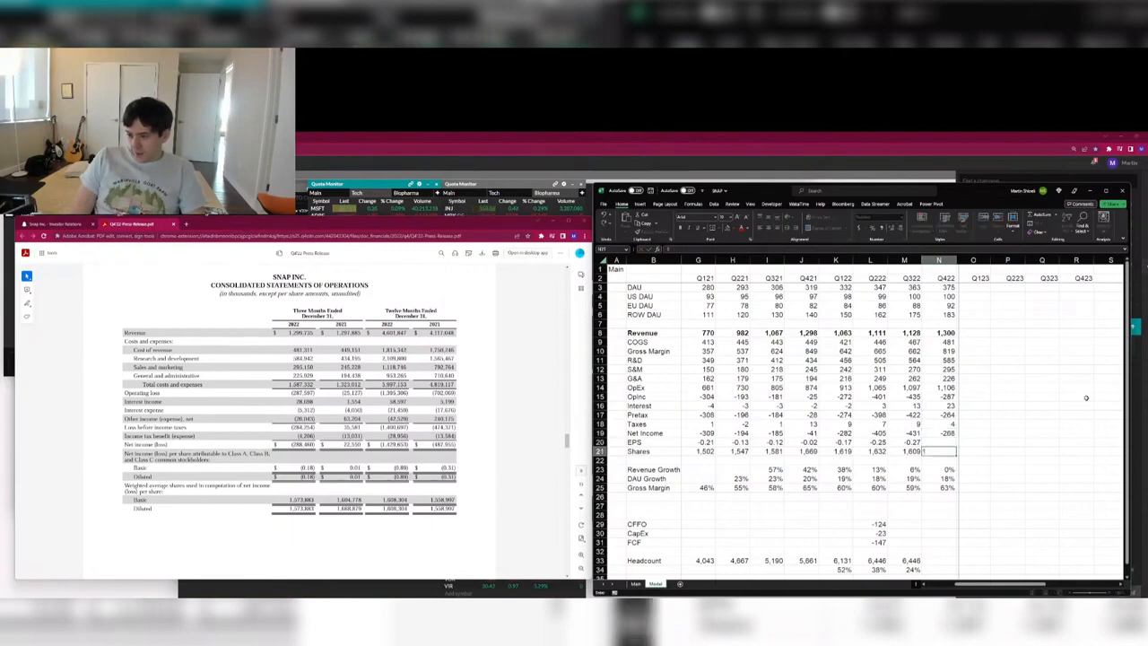
pyautogui.write('573')
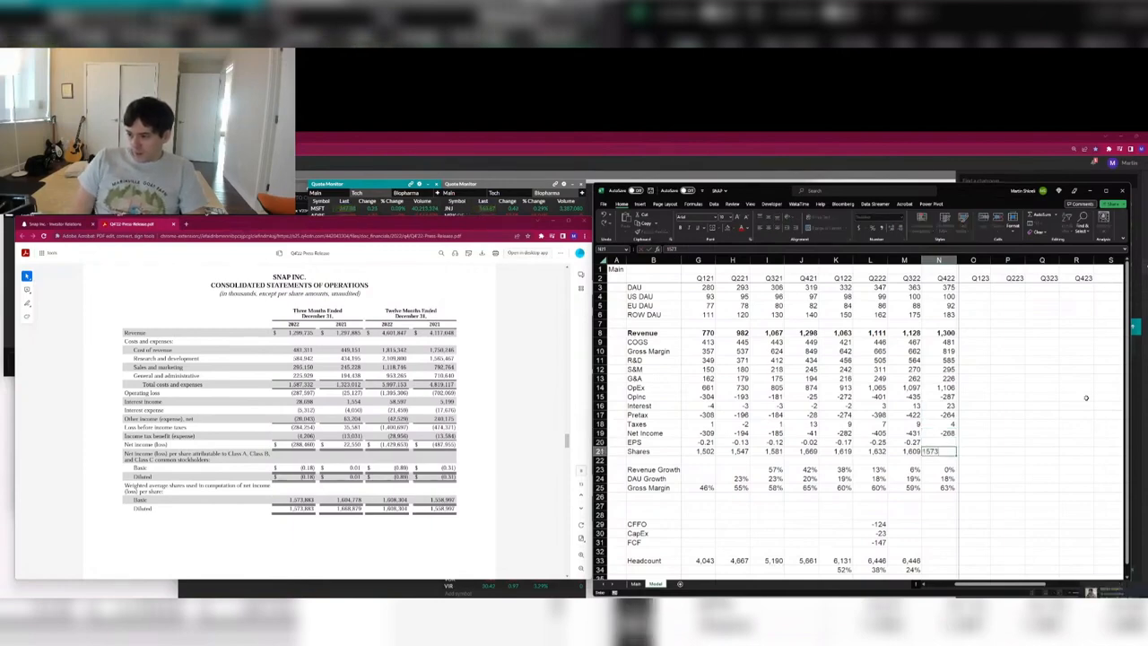
pyautogui.write('4')
pyautogui.hotkey('ctrl', 'Return')
pyautogui.press('Up')
pyautogui.hotkey('ctrl', 'r')
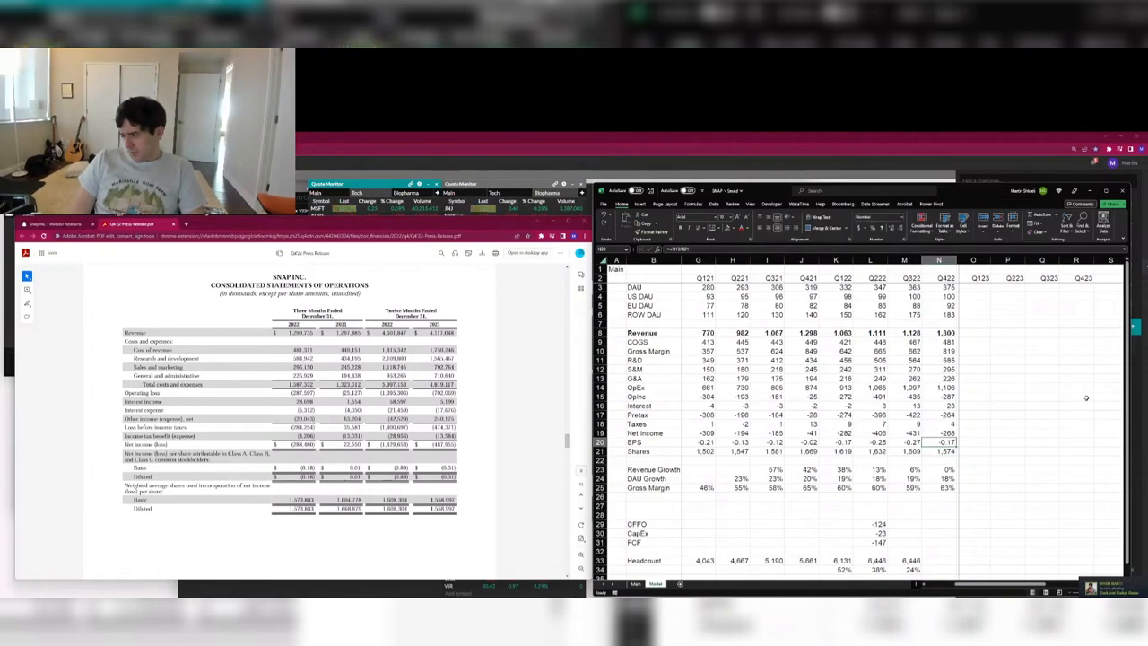
pyautogui.press('Down')
pyautogui.press('Down')
pyautogui.press('Down')
pyautogui.press('Down')
pyautogui.press('Down')
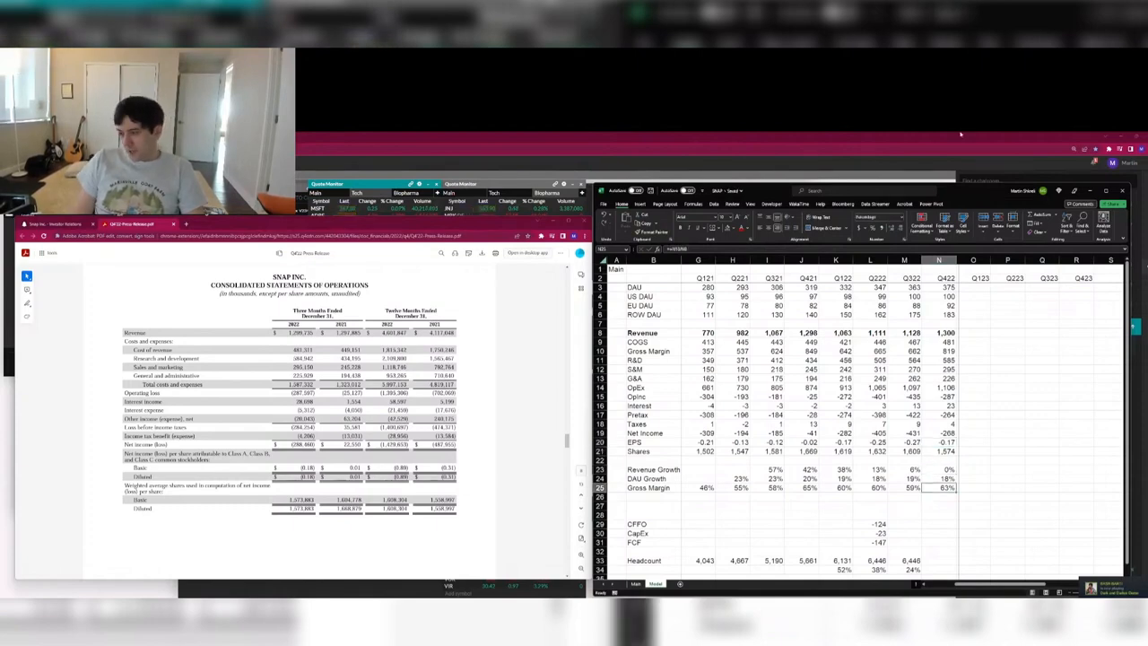
# Widen column B, which holds the row labels, slightly.
pyautogui.click(653, 399)
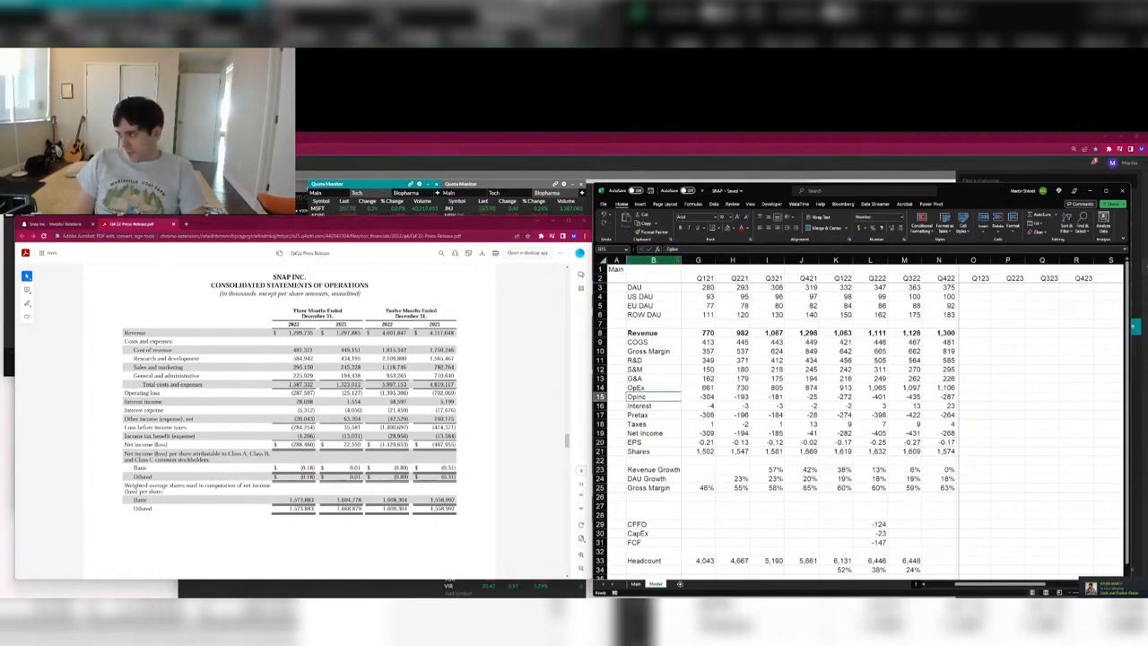
pyautogui.moveTo(681, 260); pyautogui.dragTo(684, 260)
pyautogui.click(773, 351)
# Turn the "Main" label in A1 of the Model sheet into a hyperlink.
pyautogui.click(617, 269)
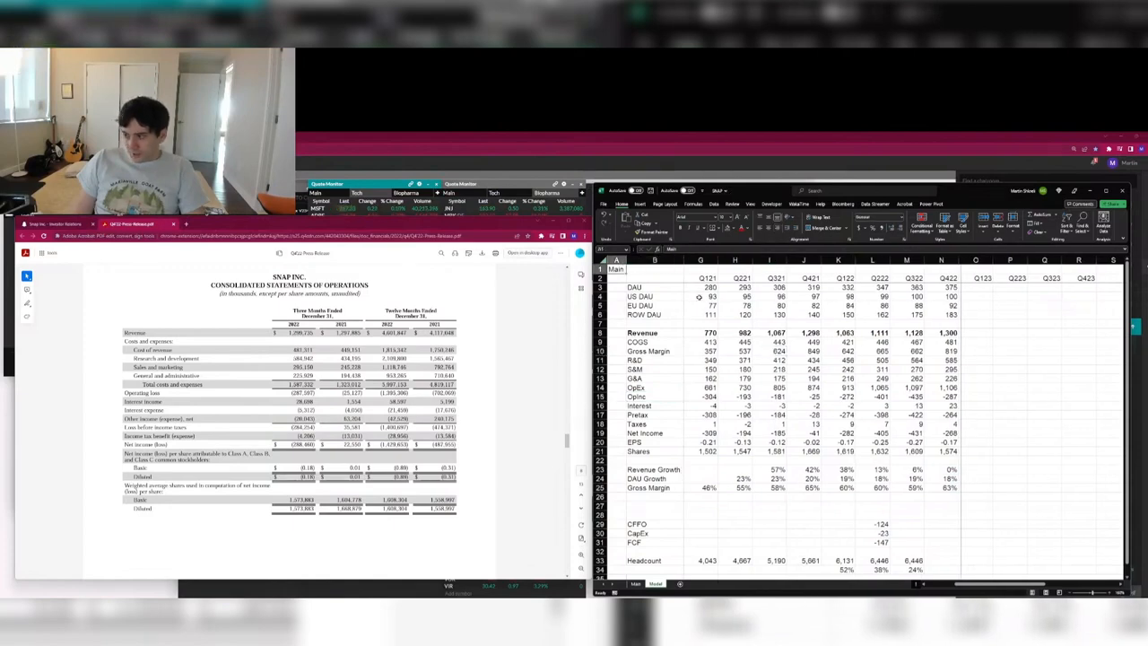
pyautogui.hotkey('ctrl', 'k')
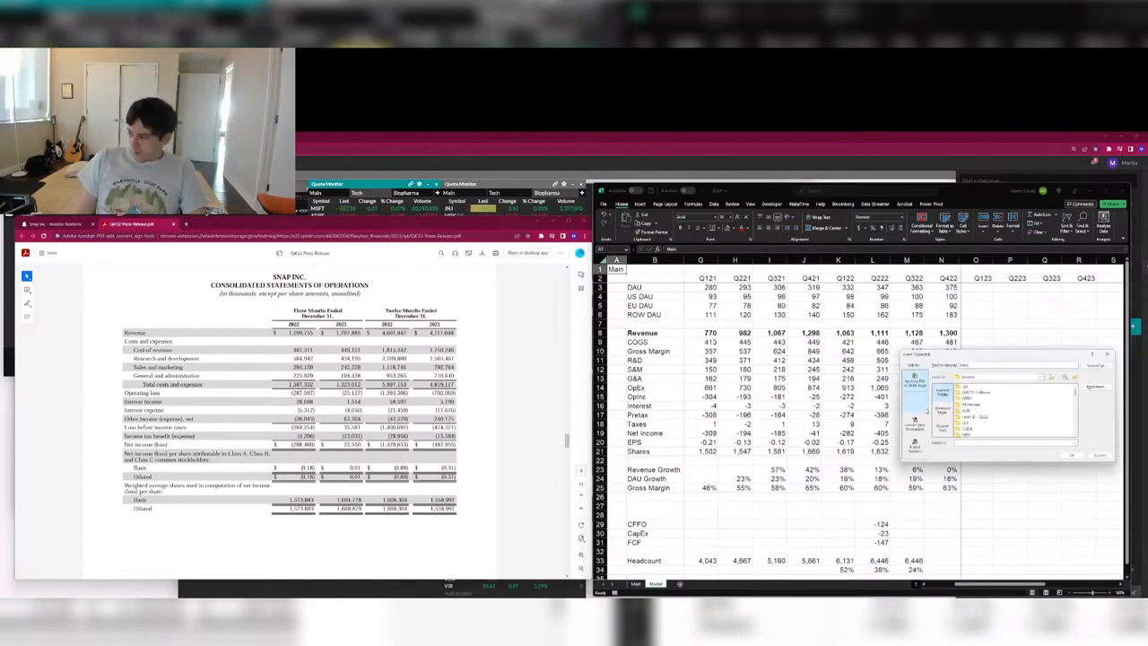
pyautogui.press('Escape')
pyautogui.click(964, 406)
pyautogui.click(913, 407)
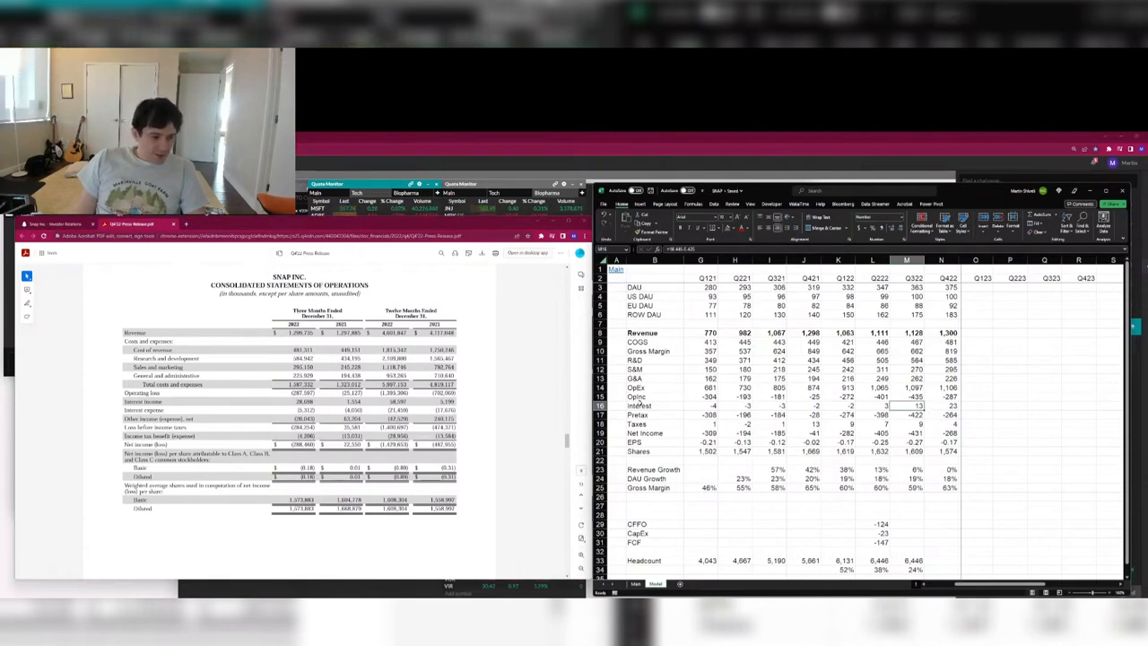
# Project Q123 Revenue as Q122 revenue times 1.01 (=K8*1.01) and fill the formula across through Q423.
pyautogui.click(952, 332)
pyautogui.click(979, 337)
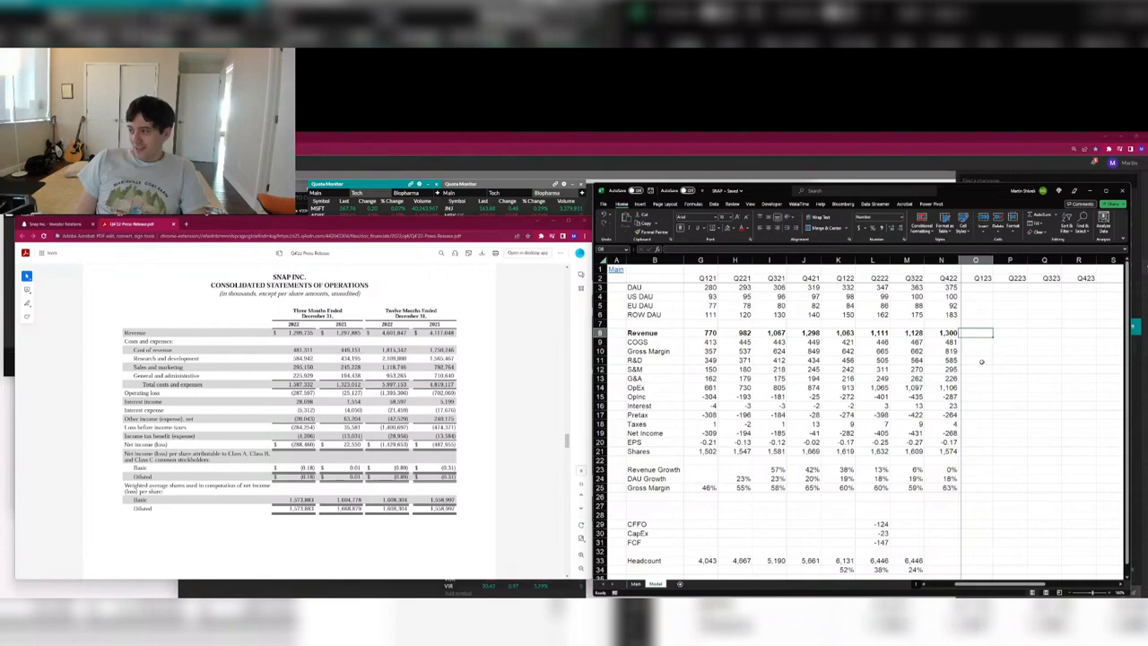
pyautogui.write('=')
pyautogui.press('Left')
pyautogui.press('Left')
pyautogui.press('Left')
pyautogui.press('Left')
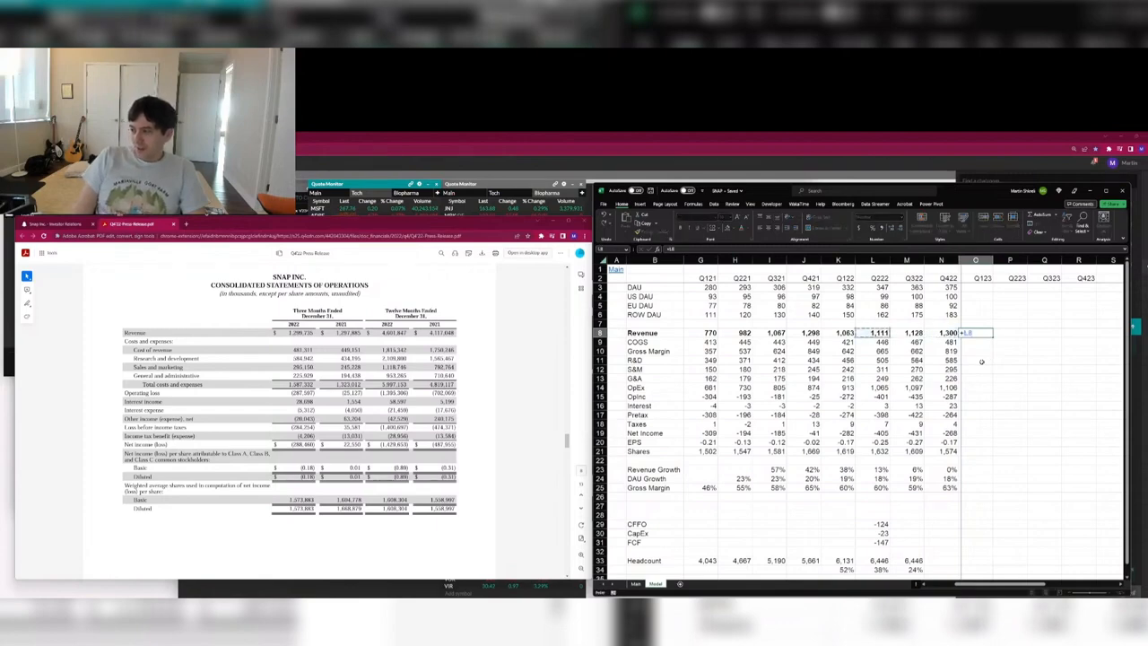
pyautogui.write('*1')
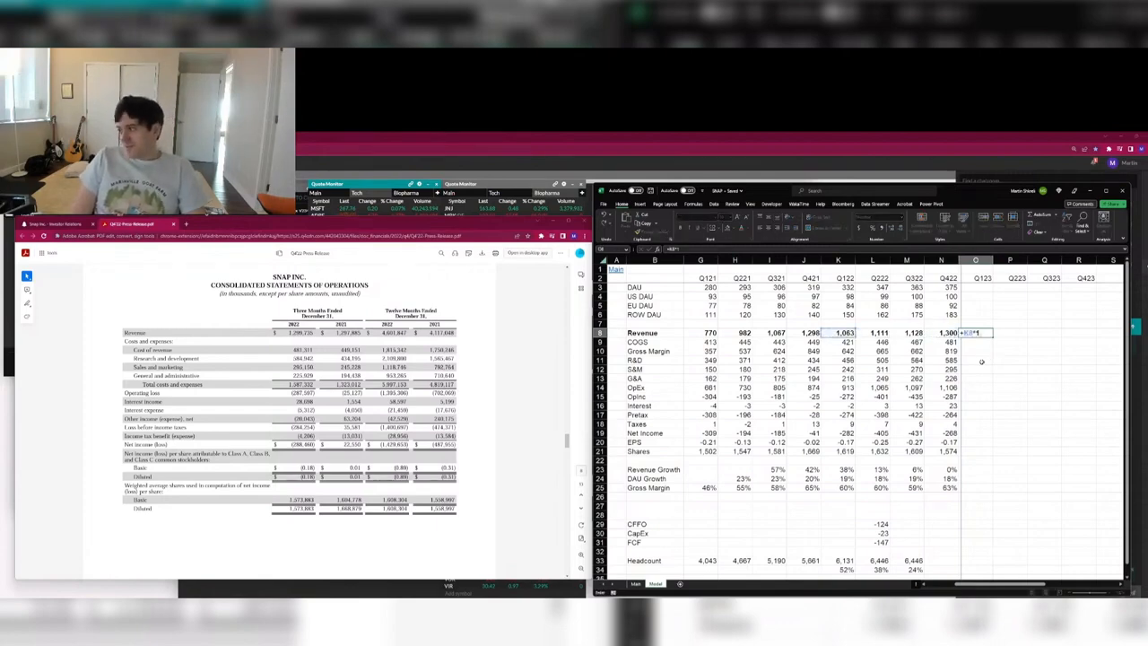
pyautogui.write('.01')
pyautogui.press('Right')
pyautogui.hotkey('ctrl', 'r')
pyautogui.press('Right')
pyautogui.hotkey('ctrl', 'r')
pyautogui.press('Right')
pyautogui.hotkey('ctrl', 'r')
pyautogui.press('Down')
pyautogui.press('Left')
pyautogui.press('Left')
pyautogui.press('Left')
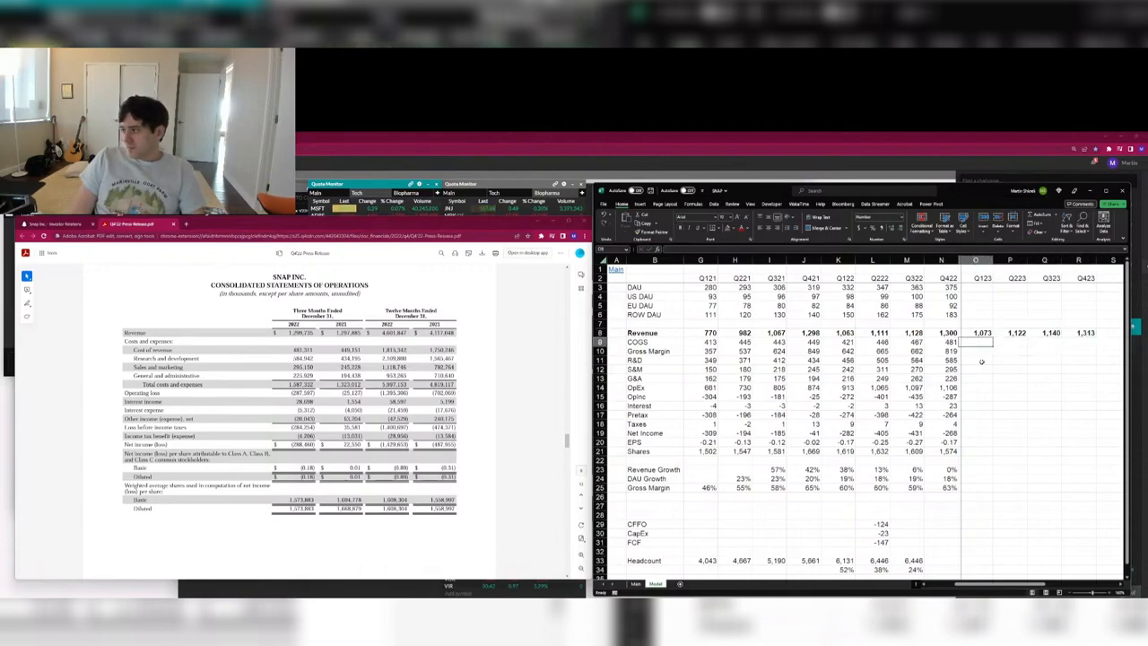
# Review the Q422 column from COGS down through the DAU Growth and Gross Margin rows.
pyautogui.press('Left')
pyautogui.press('Down')
pyautogui.press('Down')
pyautogui.press('Down')
pyautogui.press('Down')
pyautogui.press('Down')
pyautogui.press('Down')
pyautogui.press('Down')
pyautogui.press('Down')
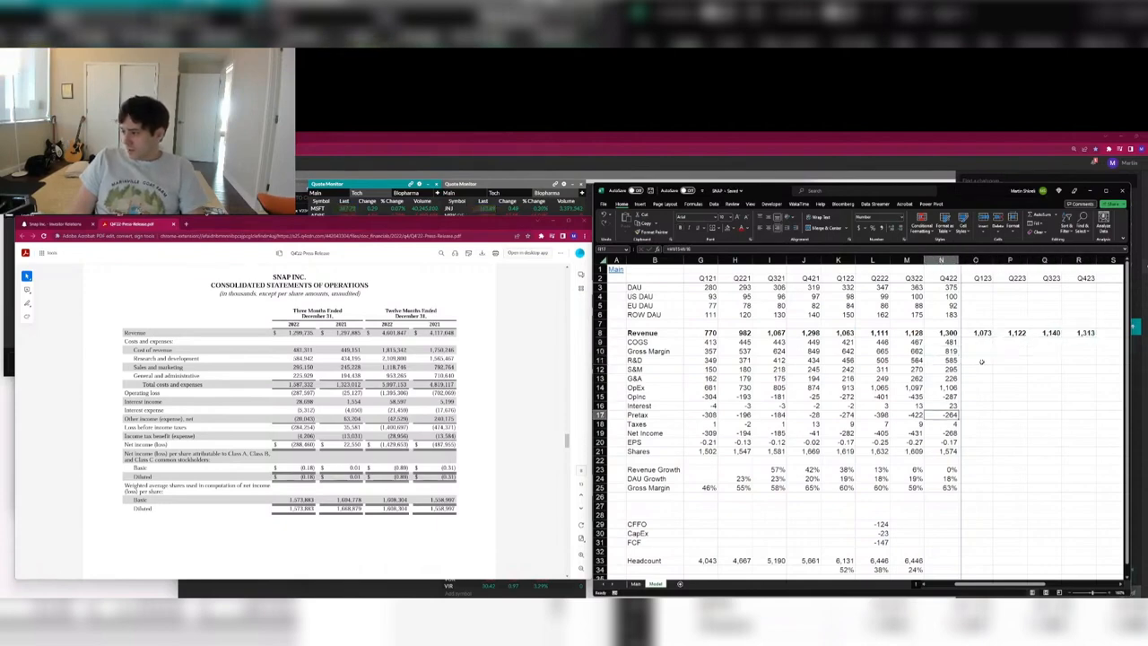
pyautogui.press('Down')
pyautogui.press('Down')
pyautogui.press('Down')
pyautogui.press('Down')
pyautogui.press('Down')
pyautogui.press('Down')
pyautogui.press('Down')
pyautogui.hotkey('ctrl', 'r')
pyautogui.press('Down')
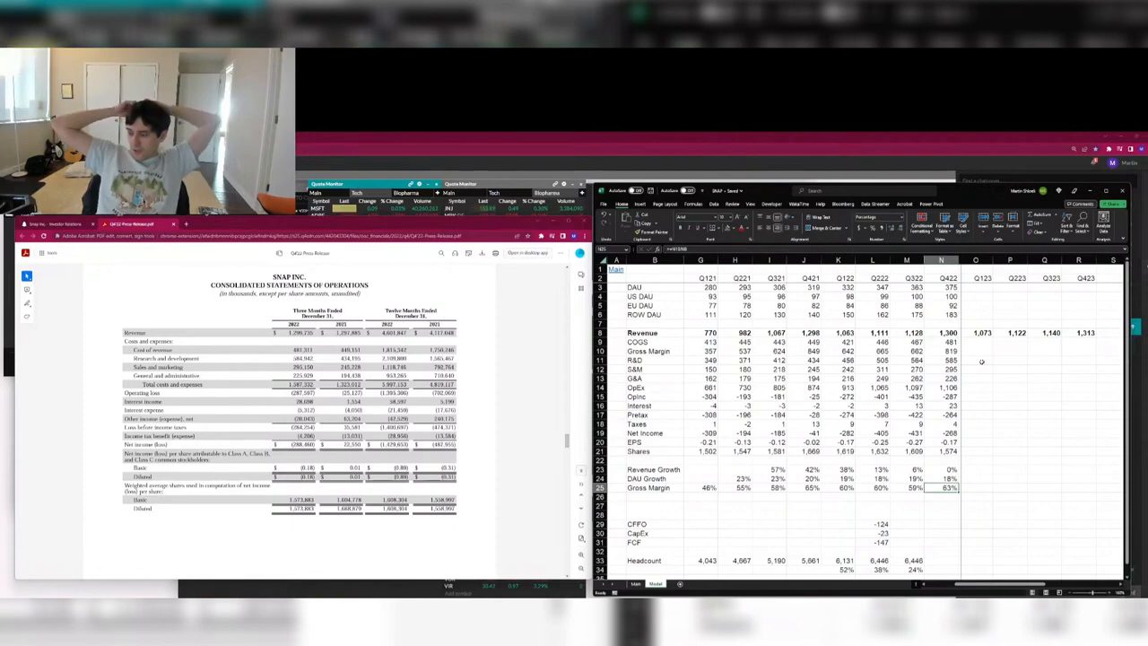
pyautogui.moveTo(991, 194); pyautogui.dragTo(758, 165)
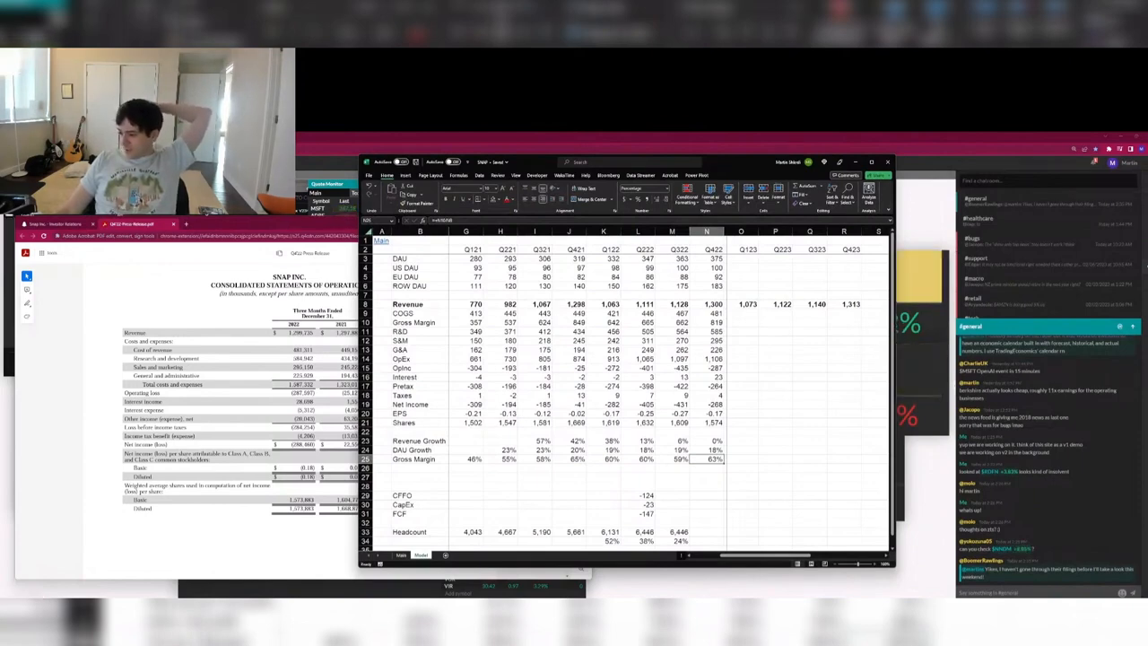
pyautogui.click(716, 603)
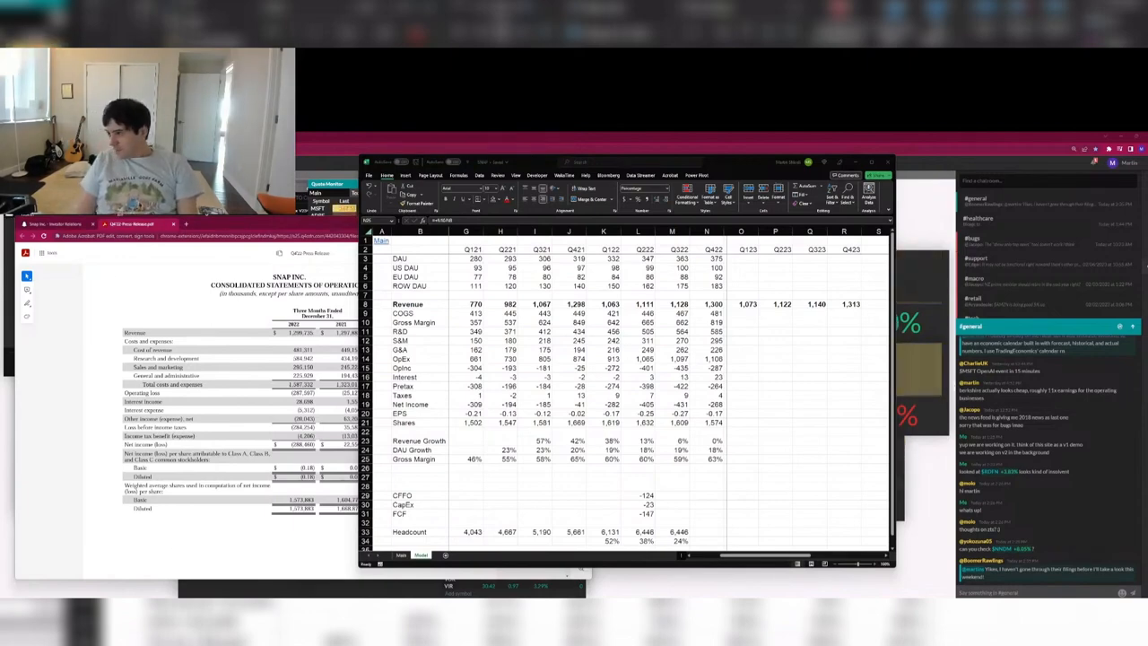
pyautogui.moveTo(526, 162); pyautogui.dragTo(760, 183)
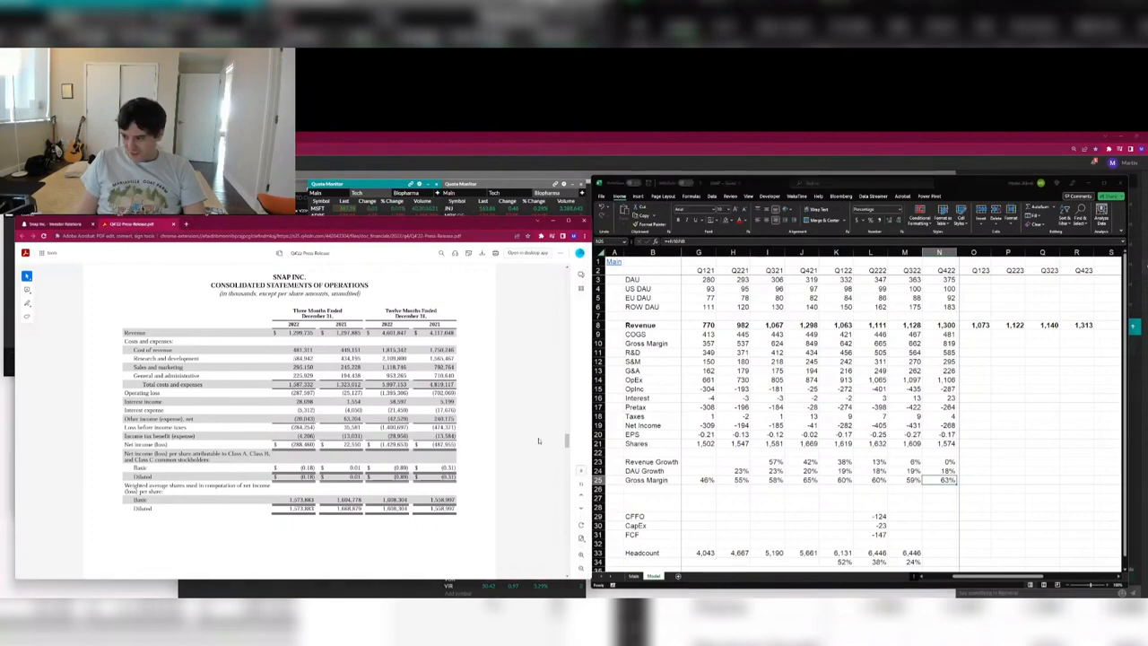
# Check the model's Headcount row and read the Q4 2022 press release from the financial summary through the highlights to the Financial Guidance paragraph.
pyautogui.scroll(-2, 900, 425)
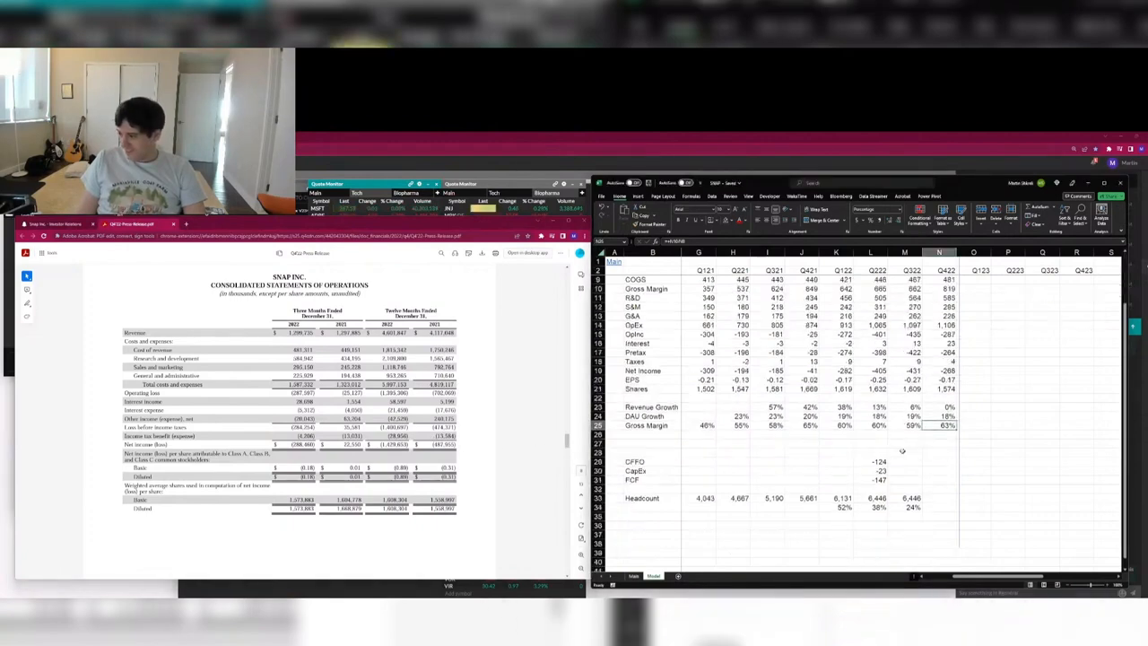
pyautogui.click(904, 497)
pyautogui.click(530, 423)
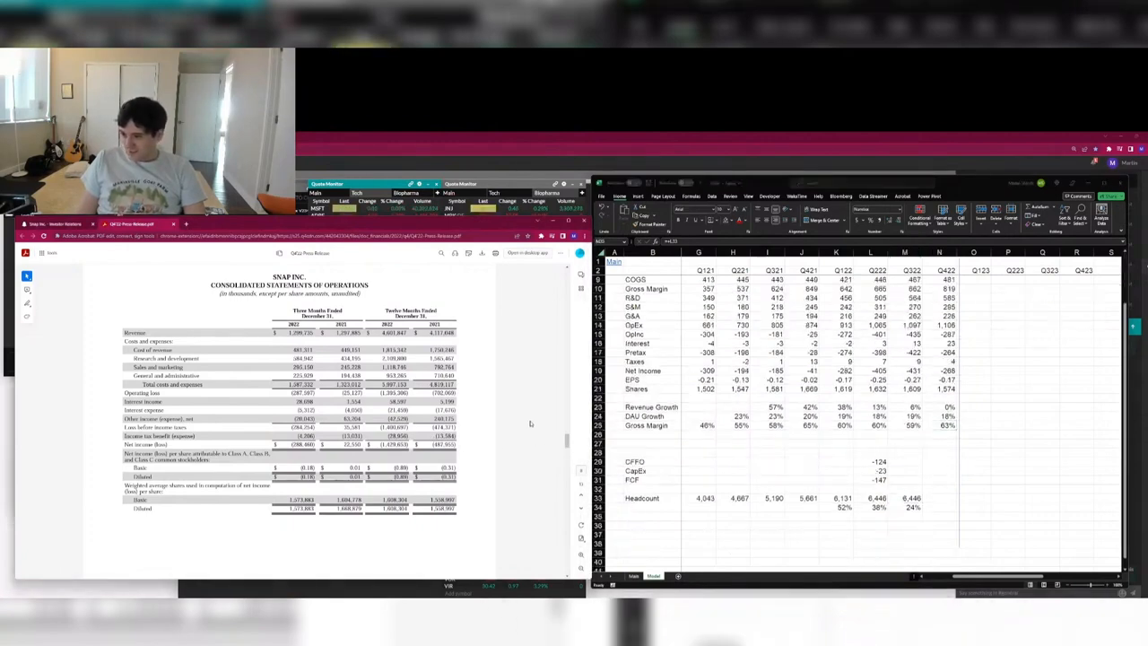
pyautogui.press('Home')
pyautogui.scroll(-1, 530, 423)
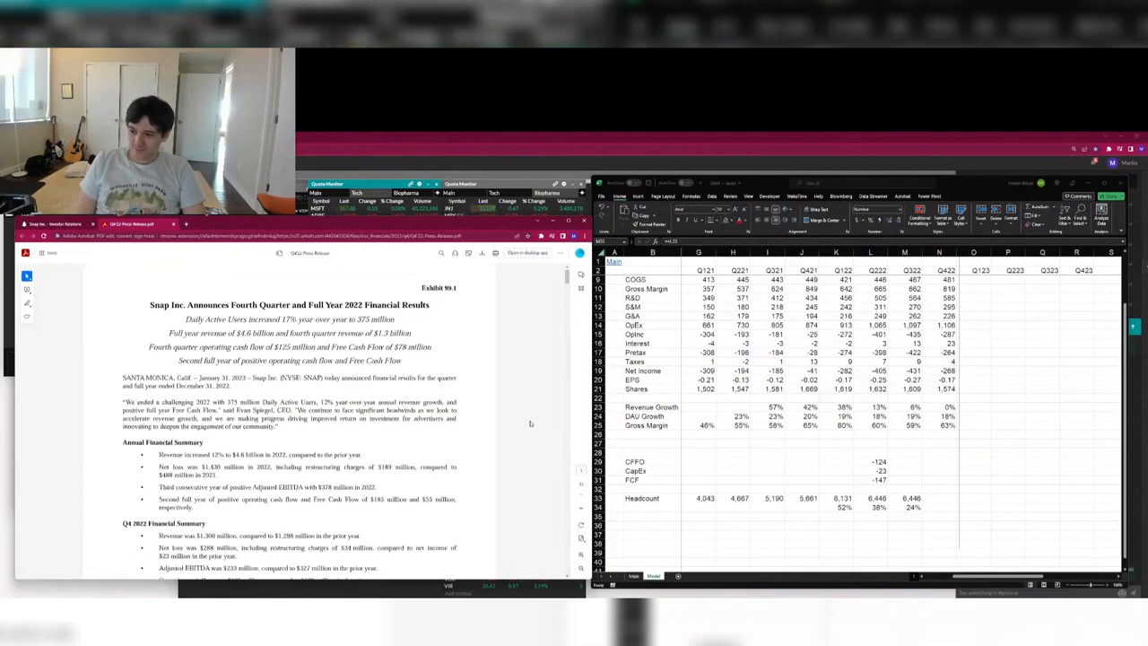
pyautogui.scroll(-3, 529, 423)
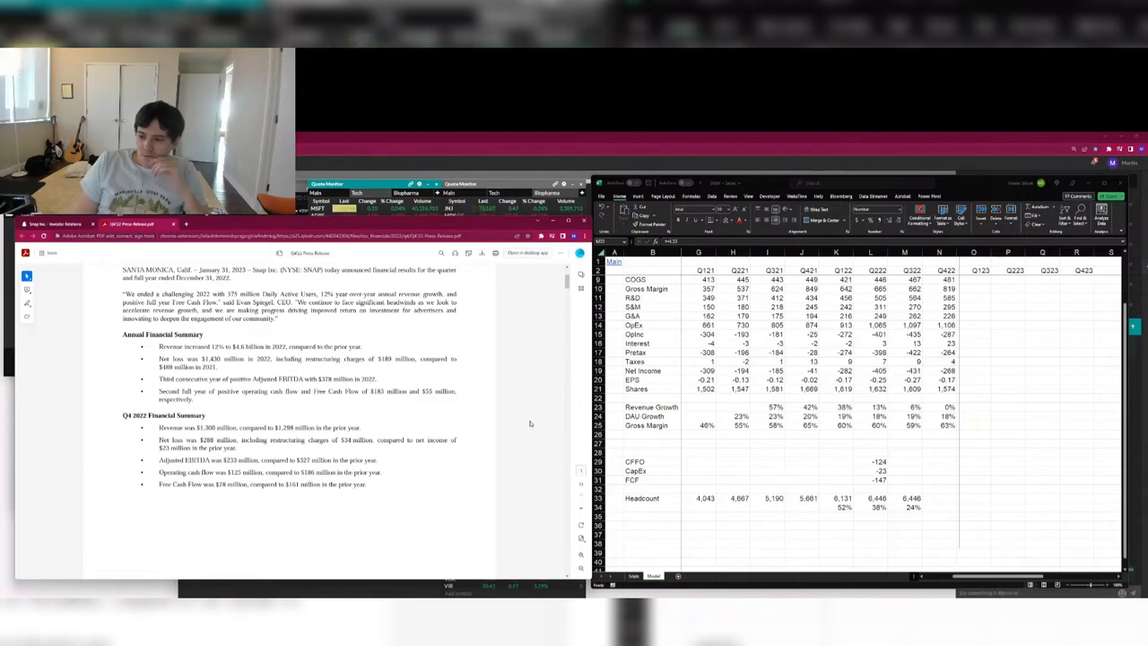
pyautogui.scroll(-5, 529, 423)
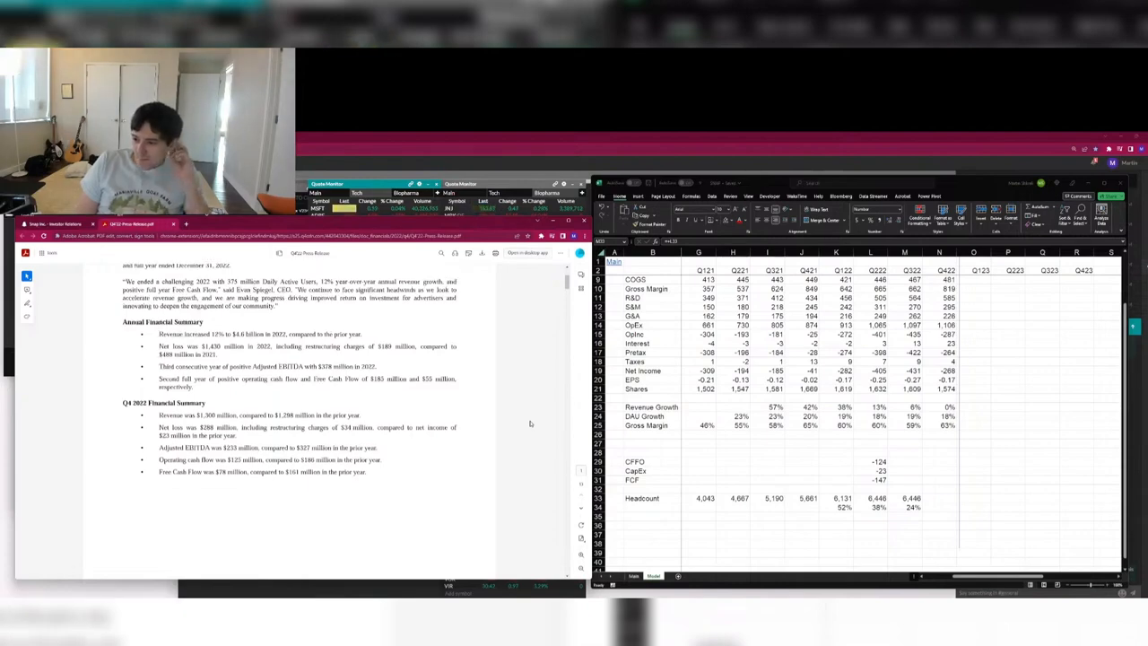
pyautogui.scroll(-3, 529, 423)
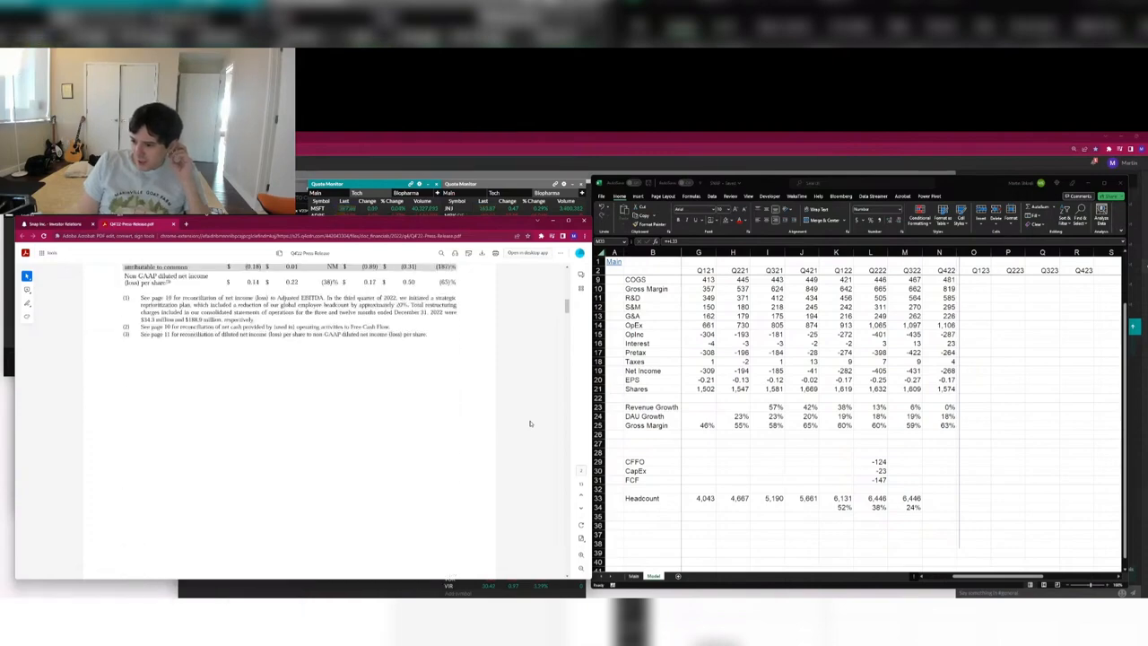
pyautogui.scroll(-5, 530, 423)
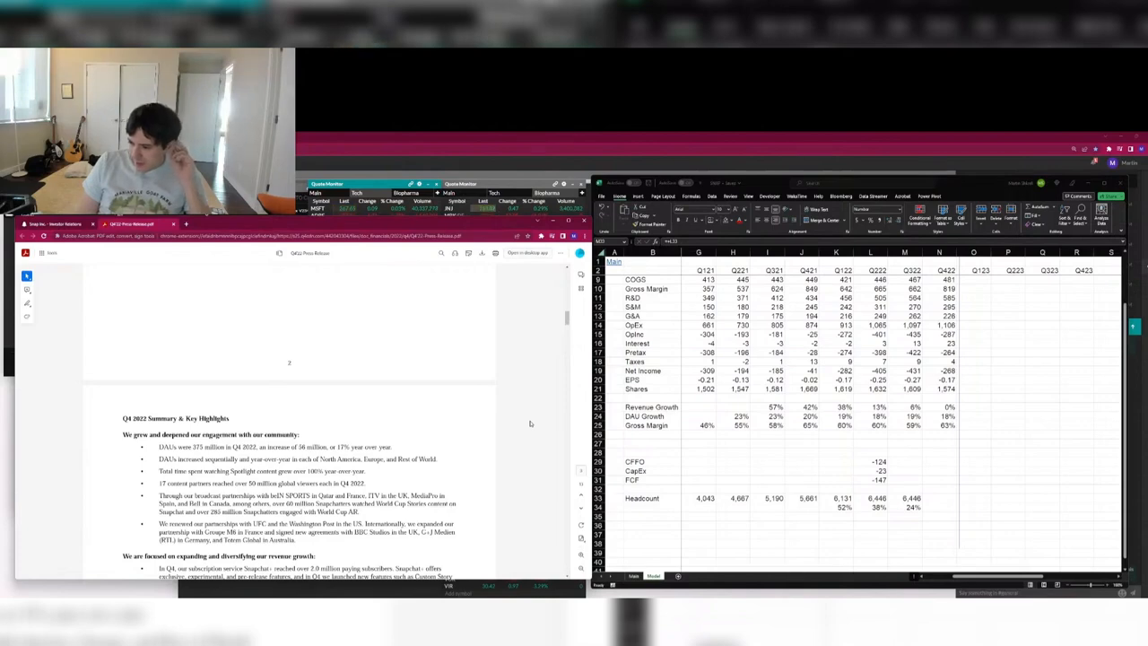
pyautogui.scroll(-5, 530, 423)
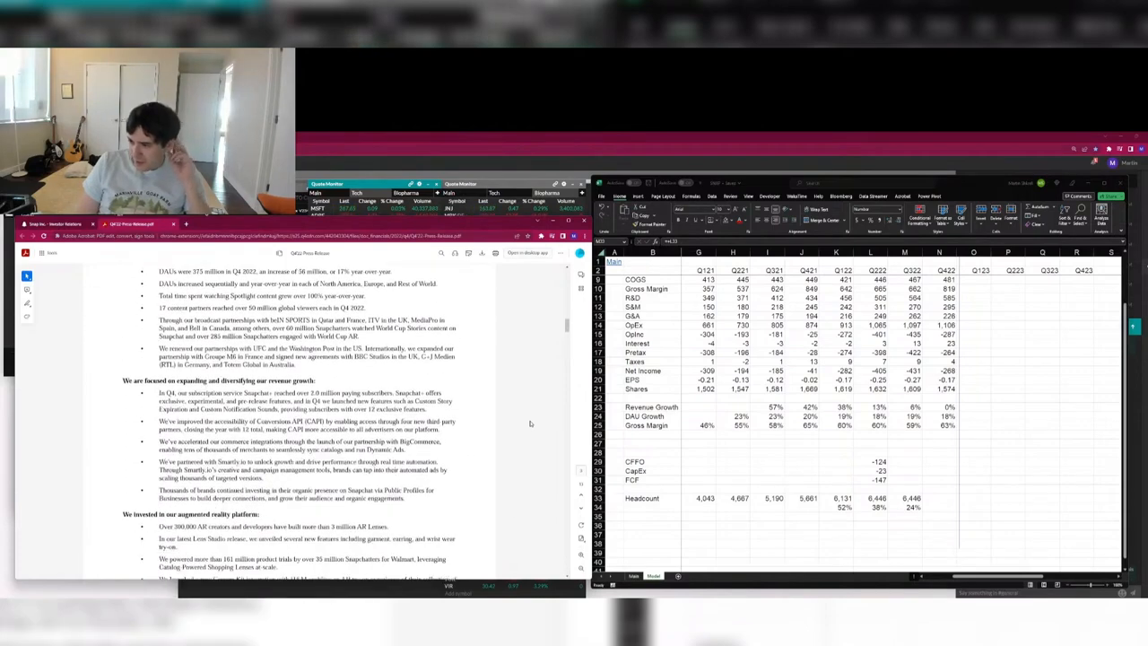
pyautogui.scroll(2, 530, 423)
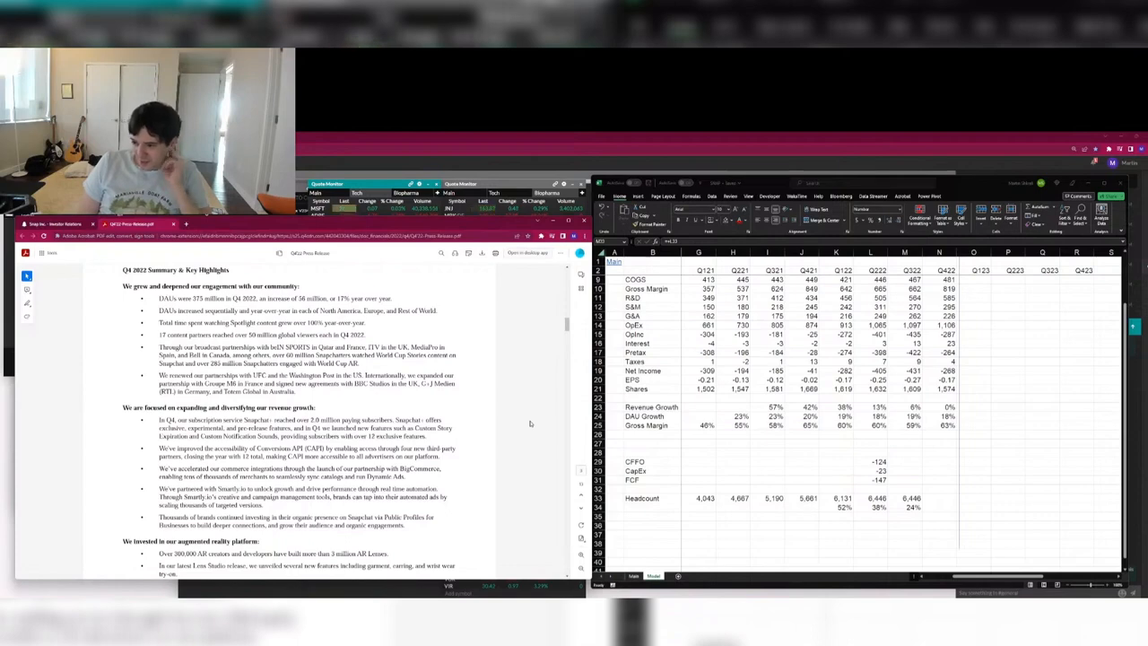
pyautogui.scroll(-1, 530, 423)
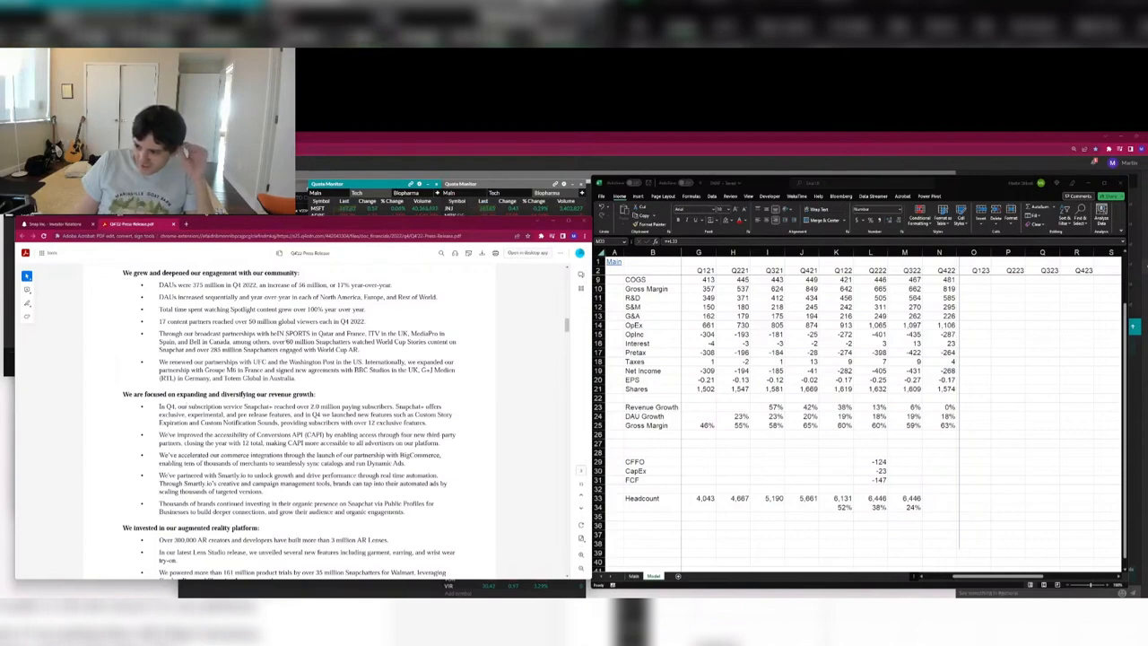
pyautogui.scroll(-2, 288, 342)
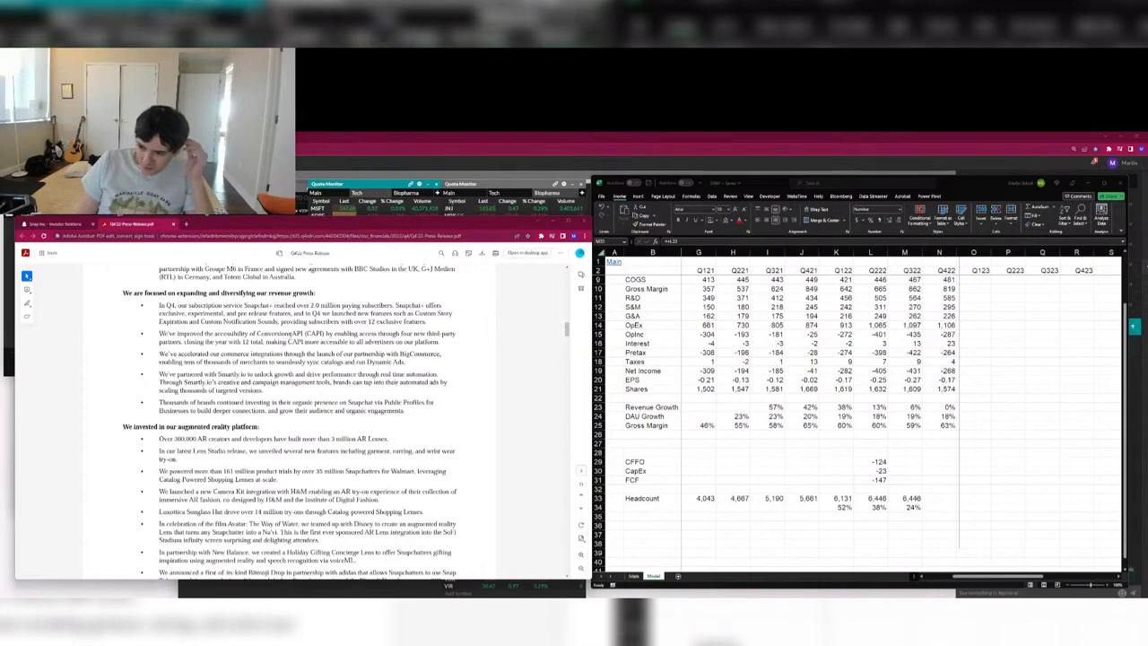
pyautogui.scroll(-3, 288, 337)
pyautogui.scroll(-2, 289, 333)
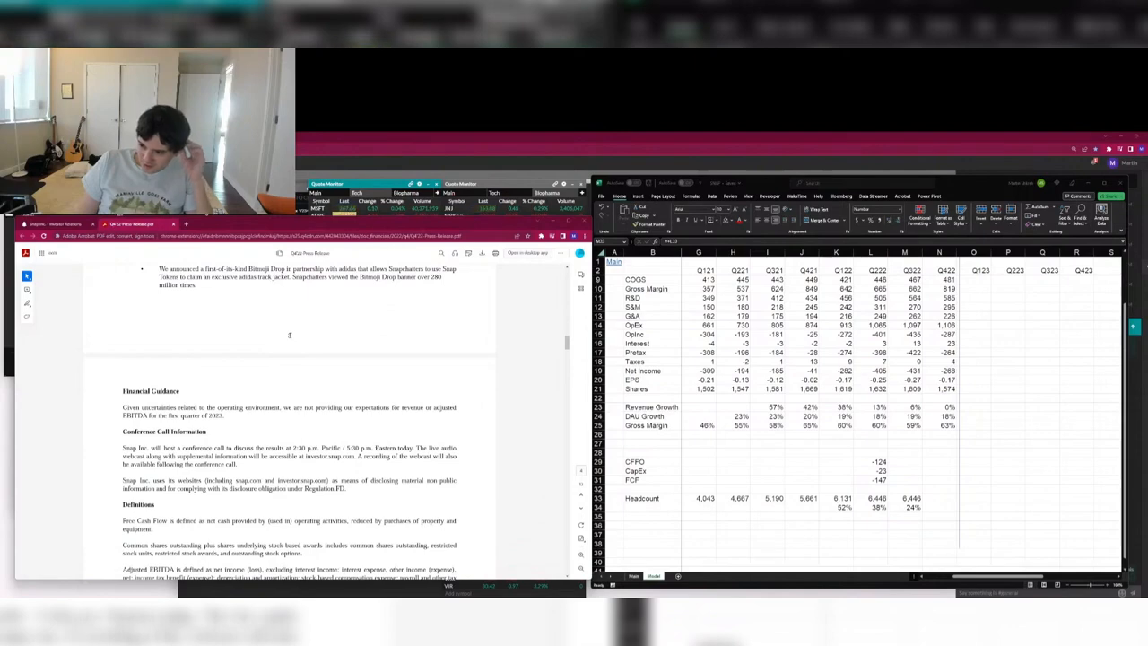
pyautogui.moveTo(123, 391); pyautogui.dragTo(240, 422)
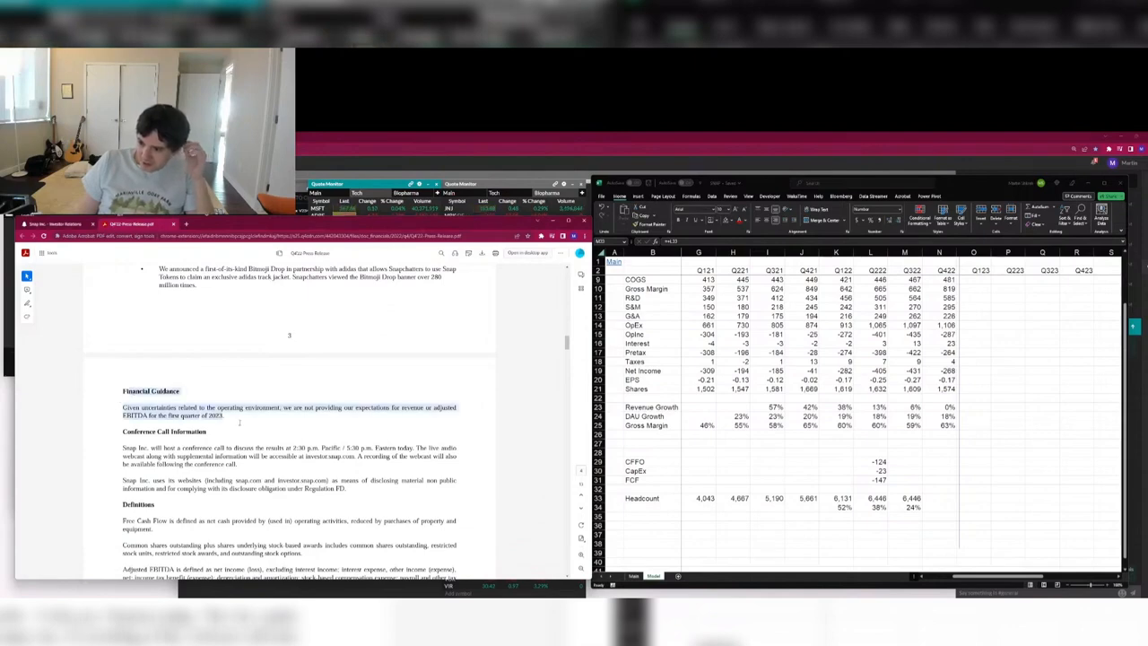
pyautogui.click(242, 420)
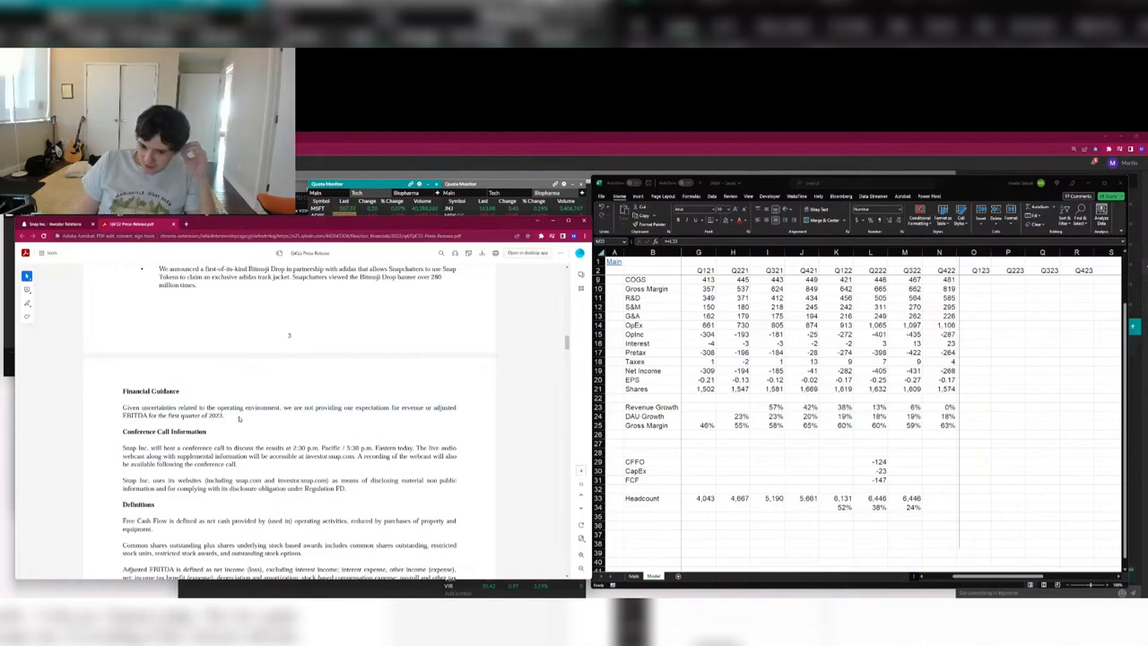
# Enter about 125 as the Q422 CFFO from the press release's Consolidated Statements of Cash Flows.
pyautogui.scroll(-3, 239, 419)
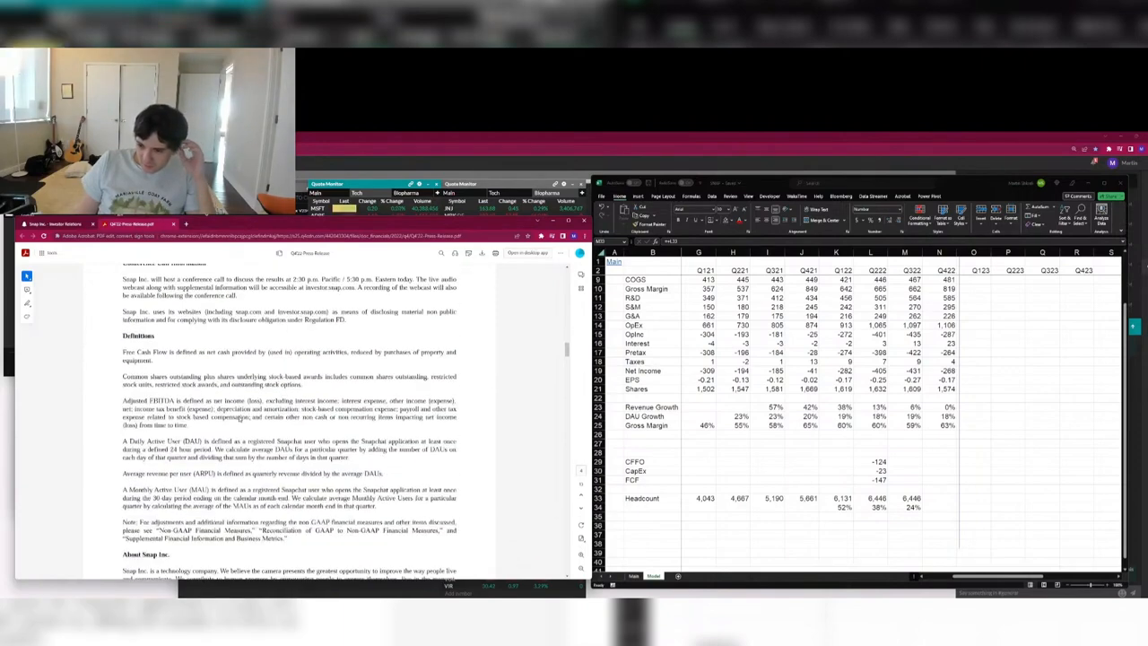
pyautogui.scroll(-10, 239, 418)
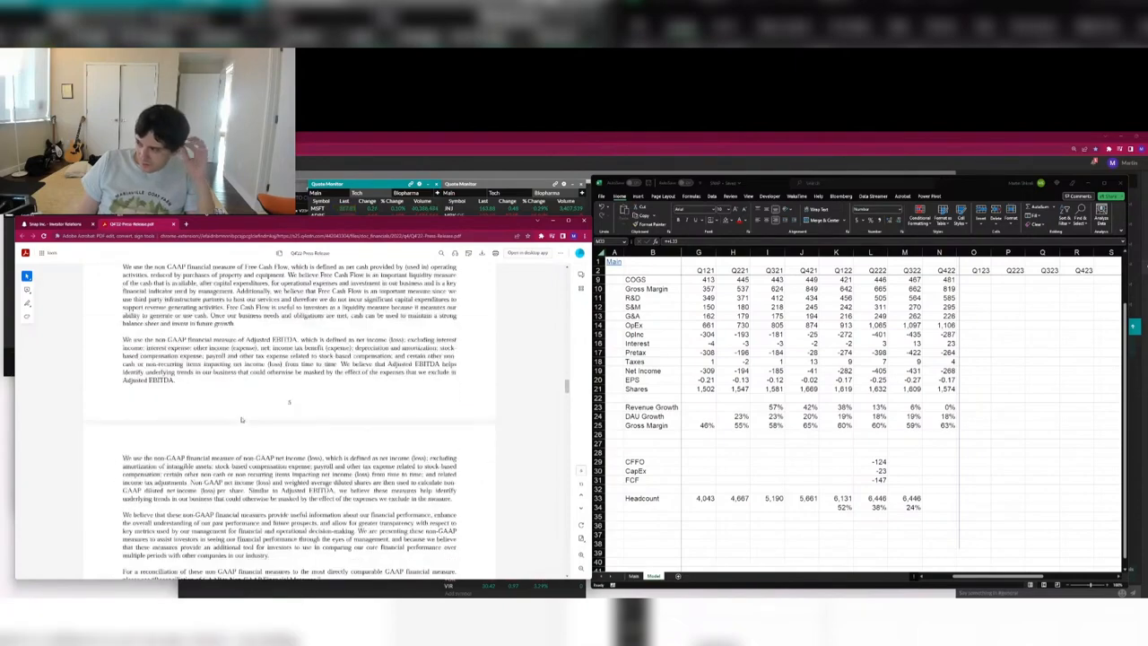
pyautogui.scroll(-10, 241, 418)
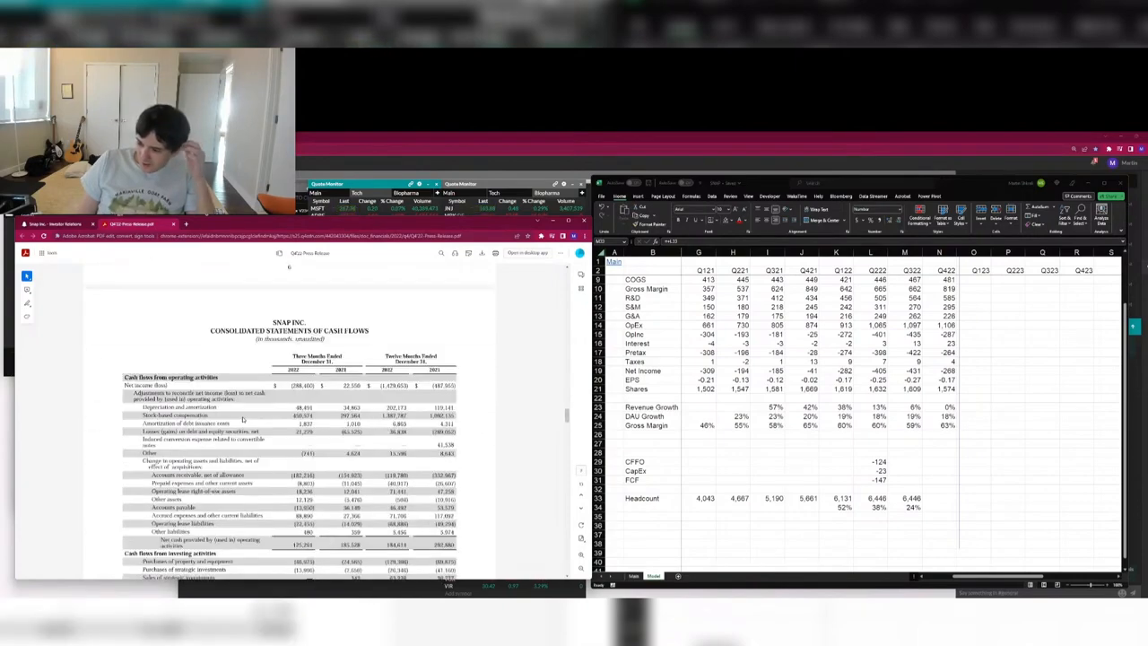
pyautogui.scroll(-4, 244, 418)
pyautogui.scroll(-5, 241, 418)
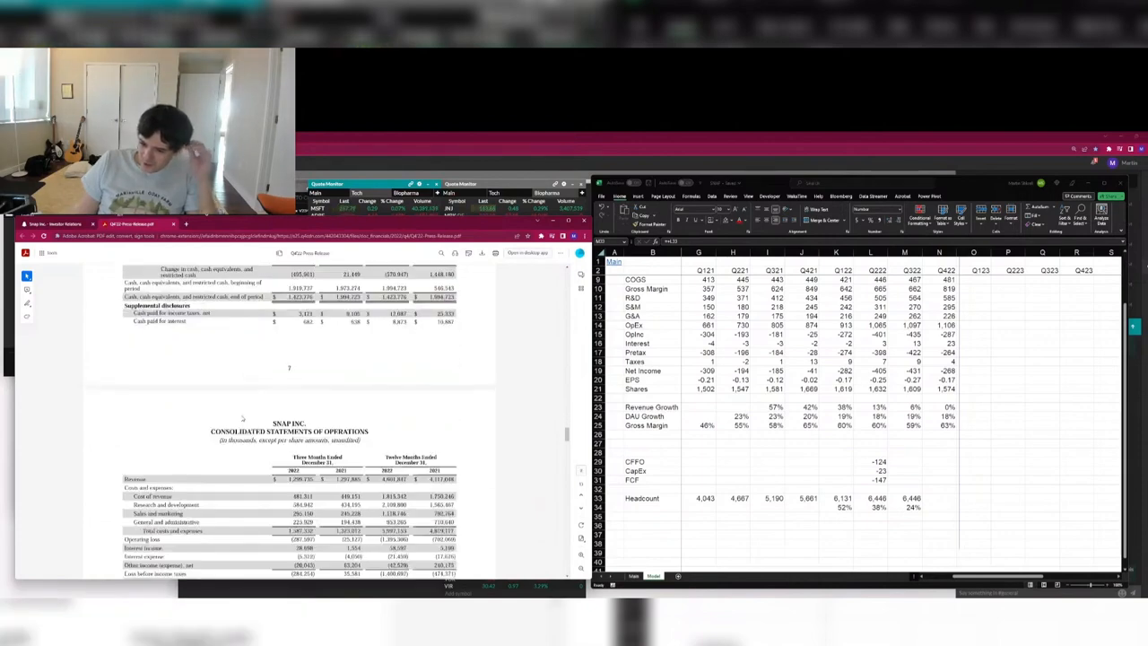
pyautogui.scroll(5, 242, 417)
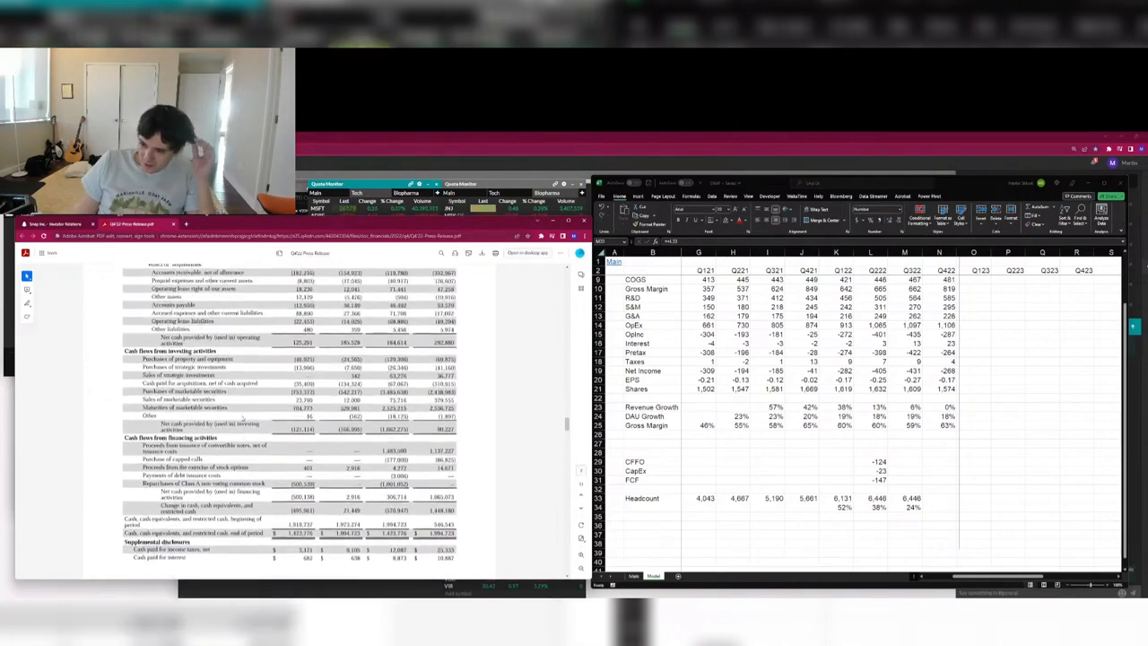
pyautogui.scroll(3, 243, 419)
pyautogui.scroll(3, 242, 418)
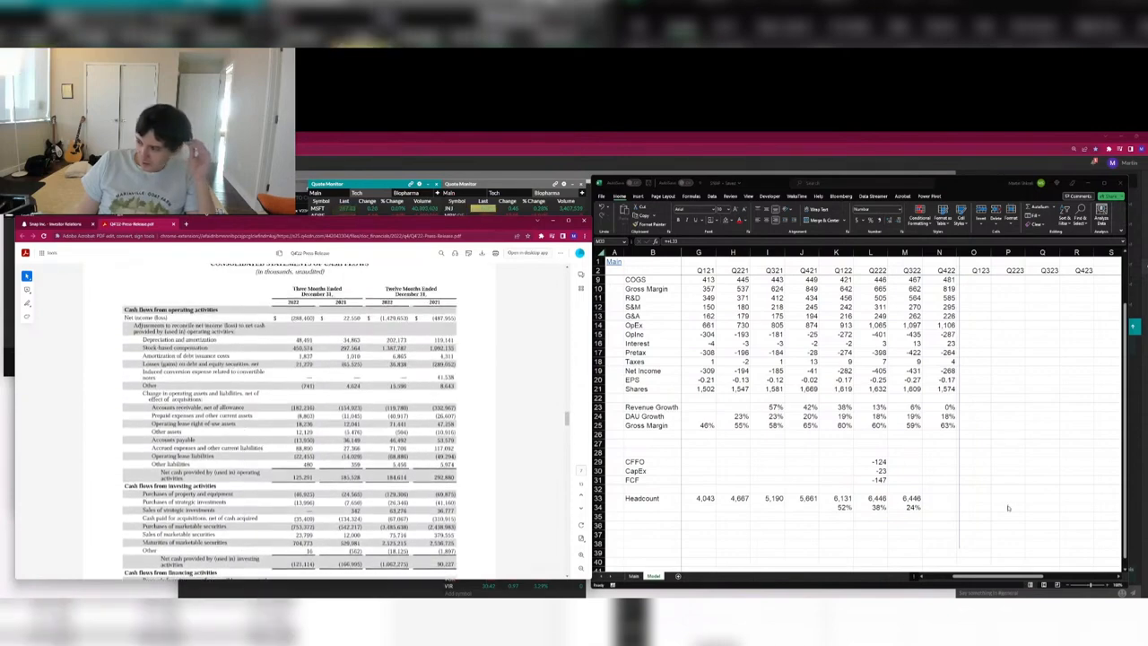
pyautogui.click(910, 497)
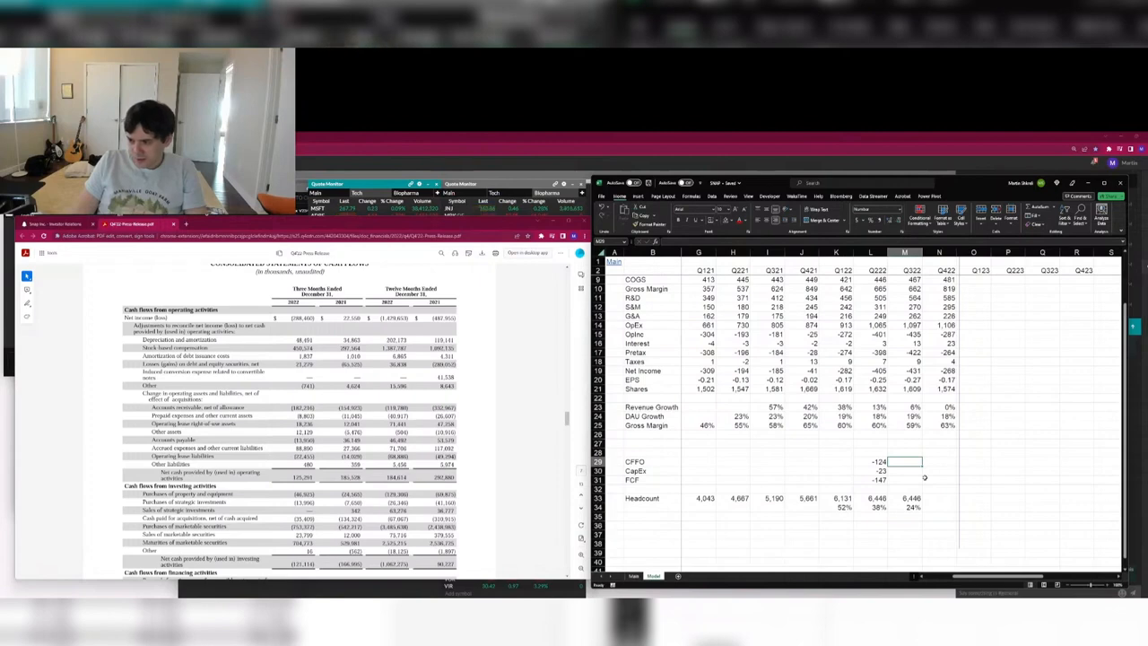
pyautogui.press('Right')
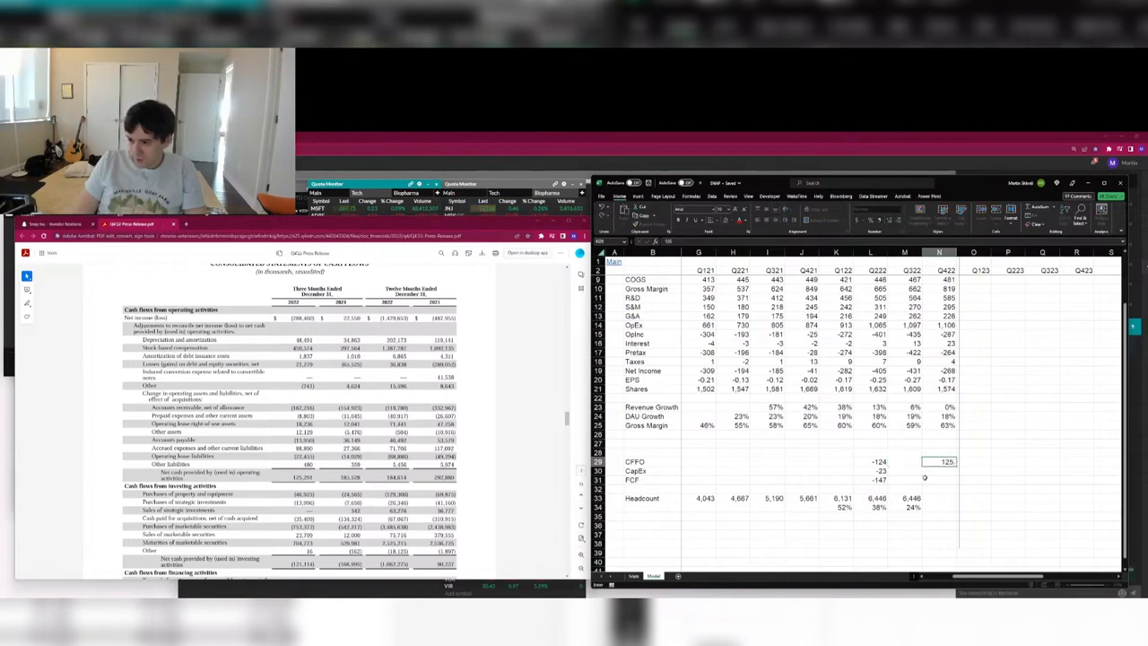
pyautogui.write('125')
pyautogui.press('Return')
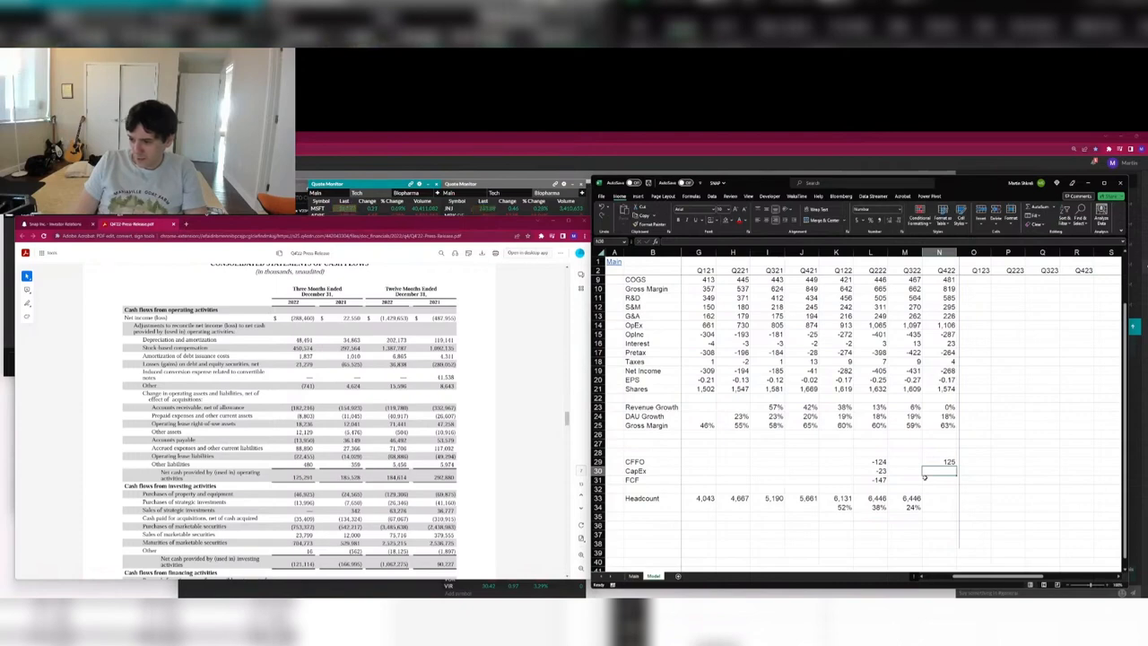
# Enter about -47 as the Q422 CapEx and calculate the Q422 FCF from CFFO and CapEx.
pyautogui.write('-46')
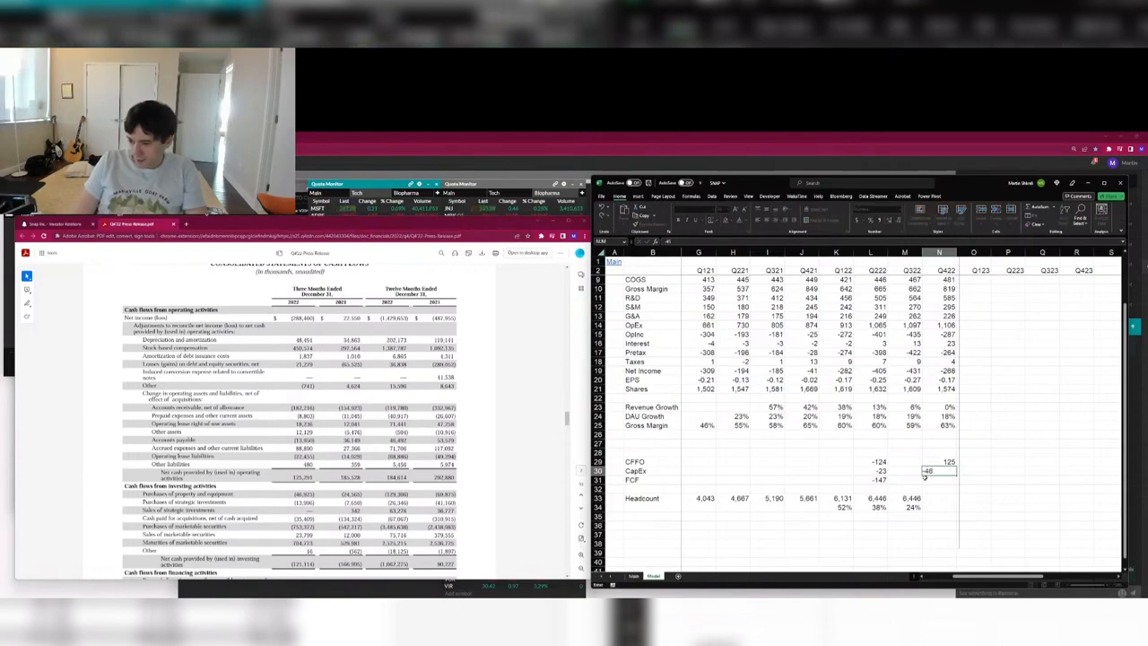
pyautogui.press('Return')
pyautogui.press('Return')
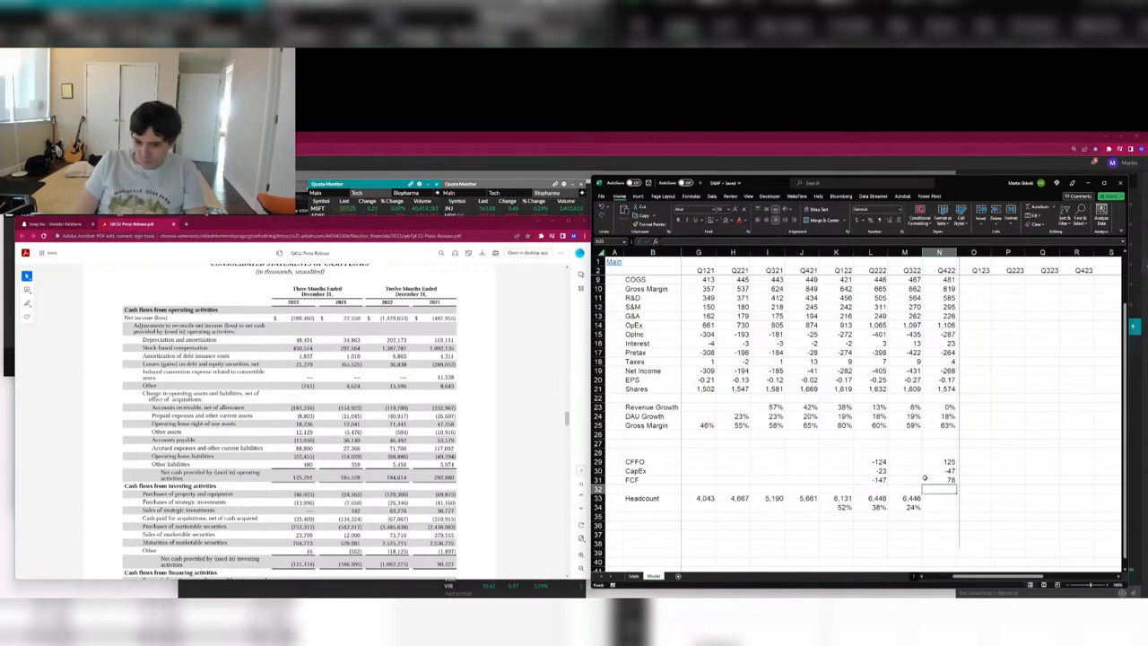
pyautogui.click(920, 480)
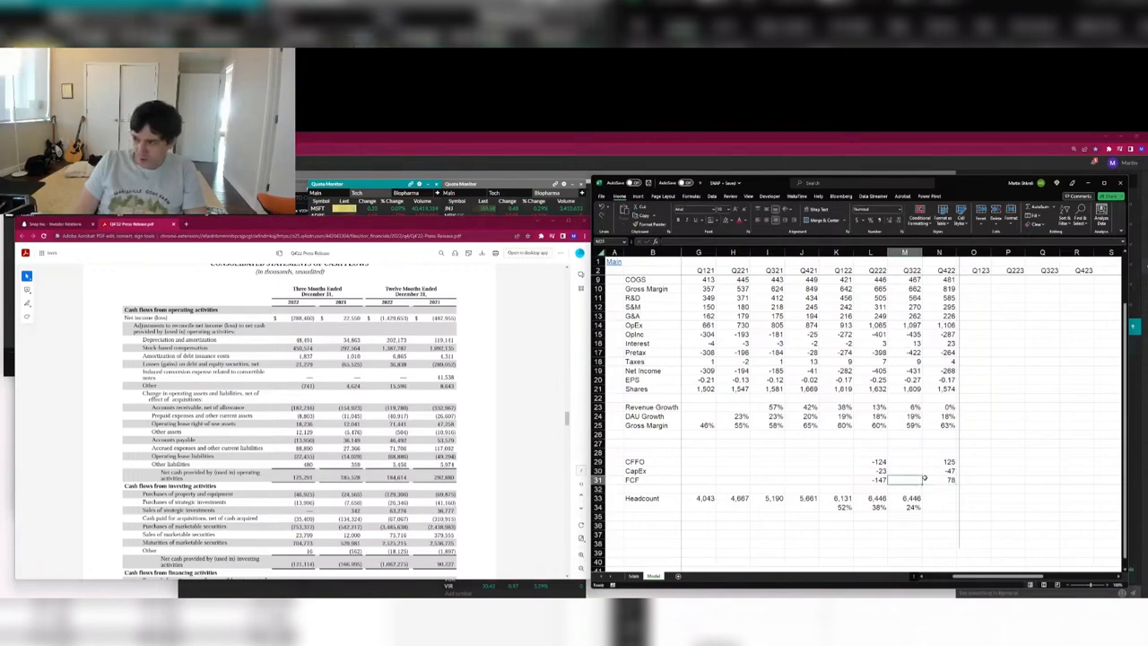
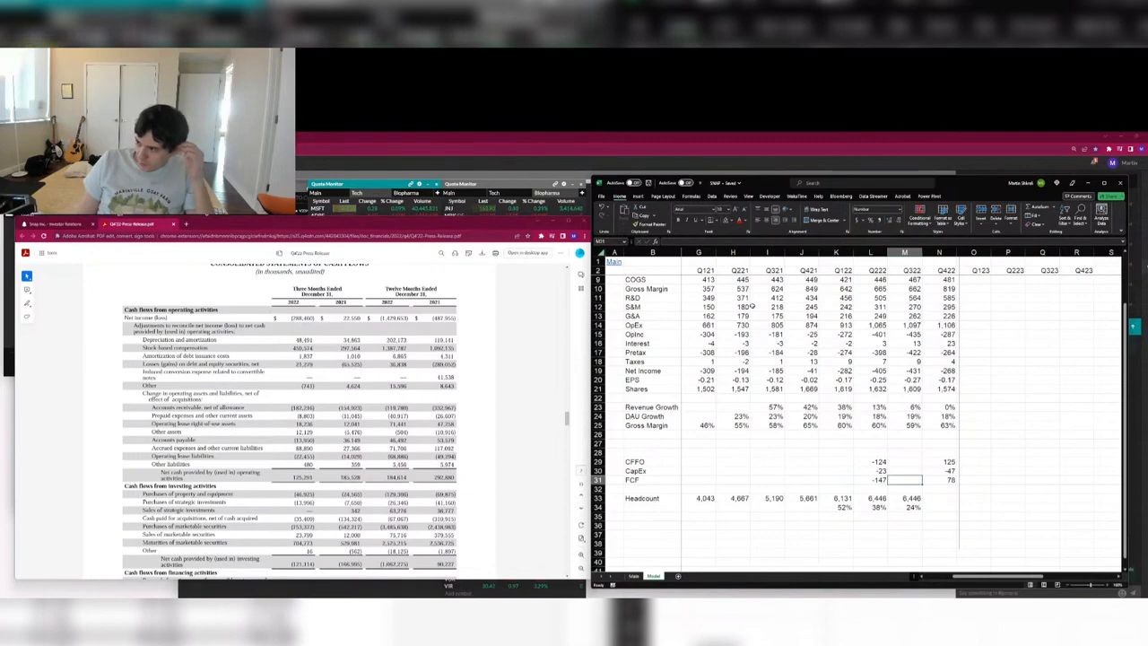
# Total the Q122 to Q422 Gross Margin and try dividing the Main sheet's EV by roughly that amount.
pyautogui.click(946, 298)
pyautogui.scroll(2, 947, 339)
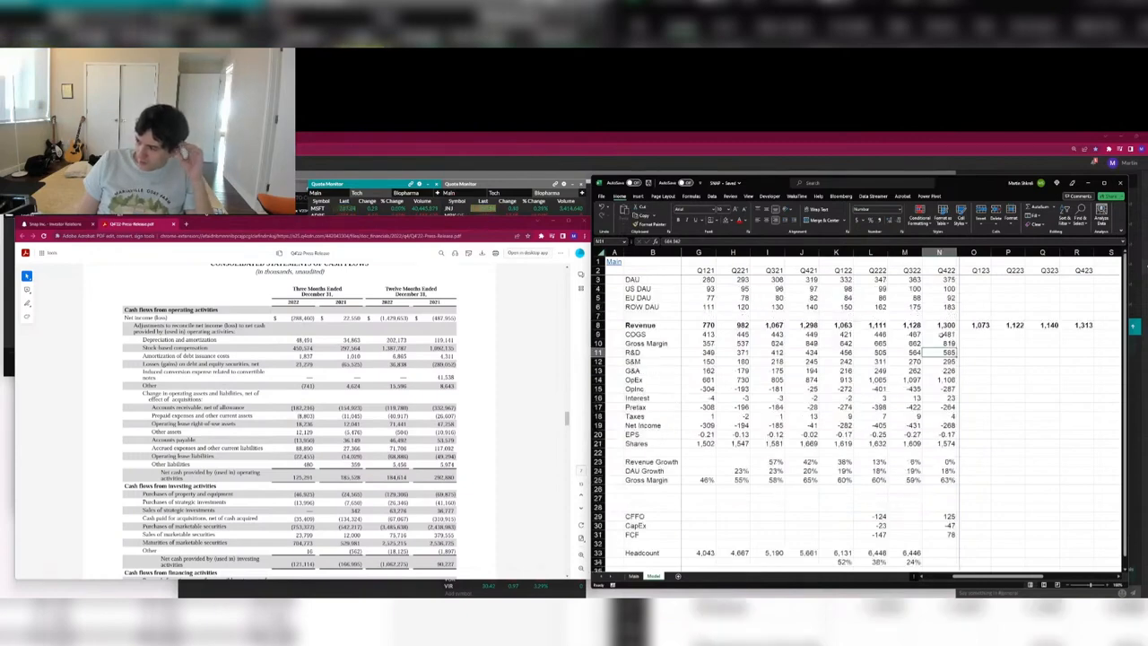
pyautogui.moveTo(946, 343); pyautogui.dragTo(848, 344)
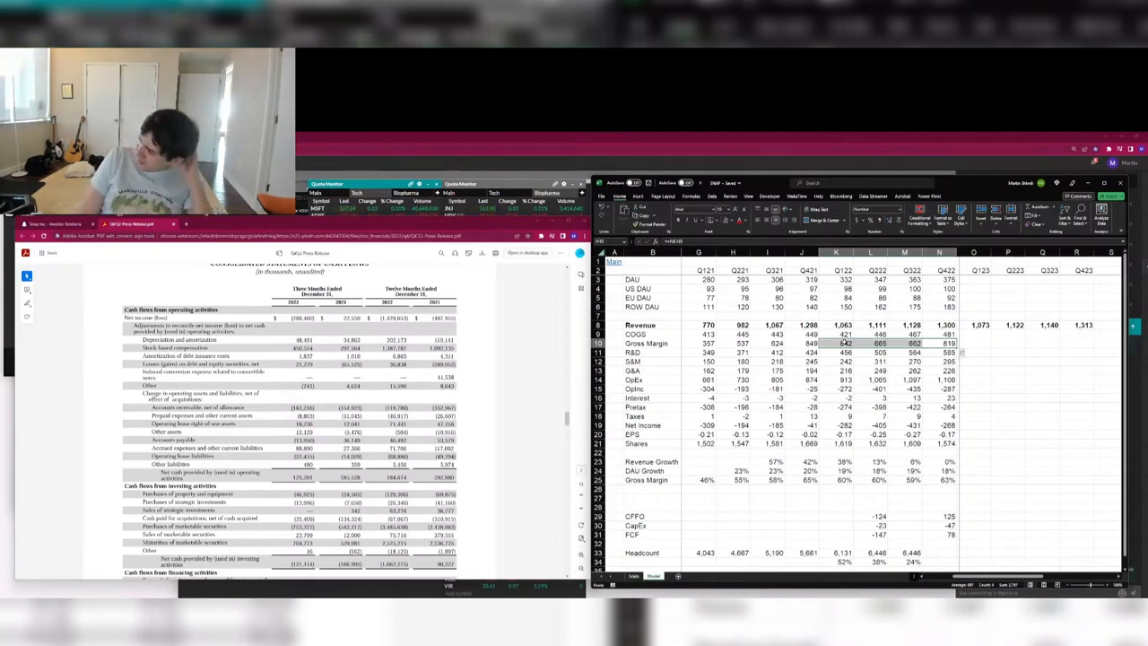
pyautogui.hotkey('ctrl', 'pageup')
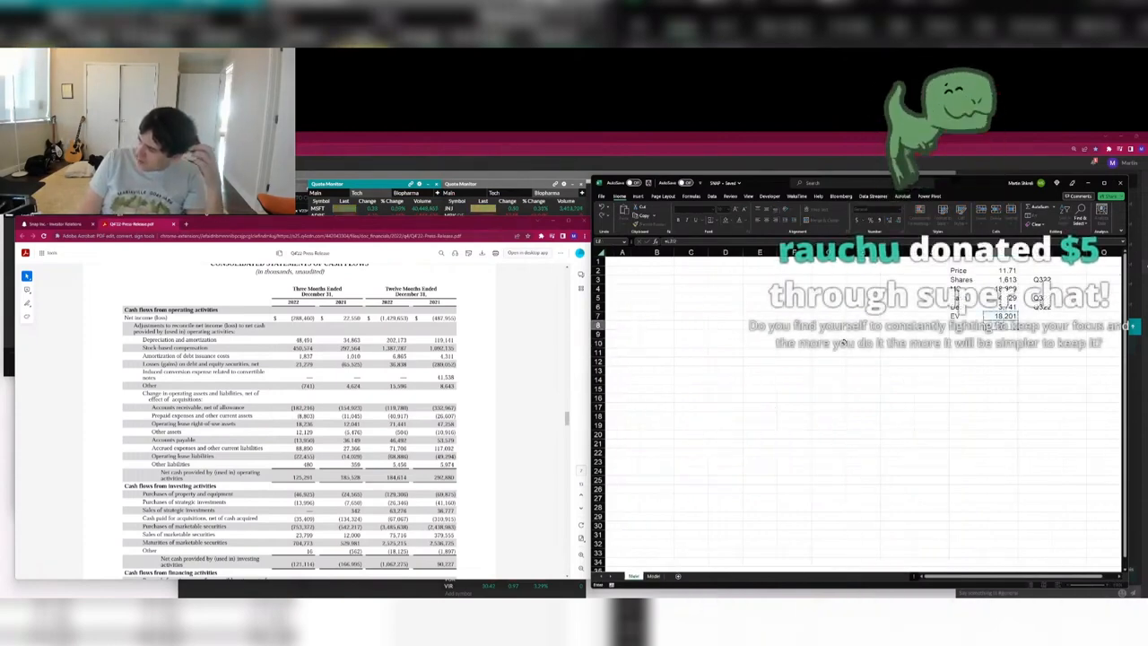
pyautogui.write('/3800')
pyautogui.press('Return')
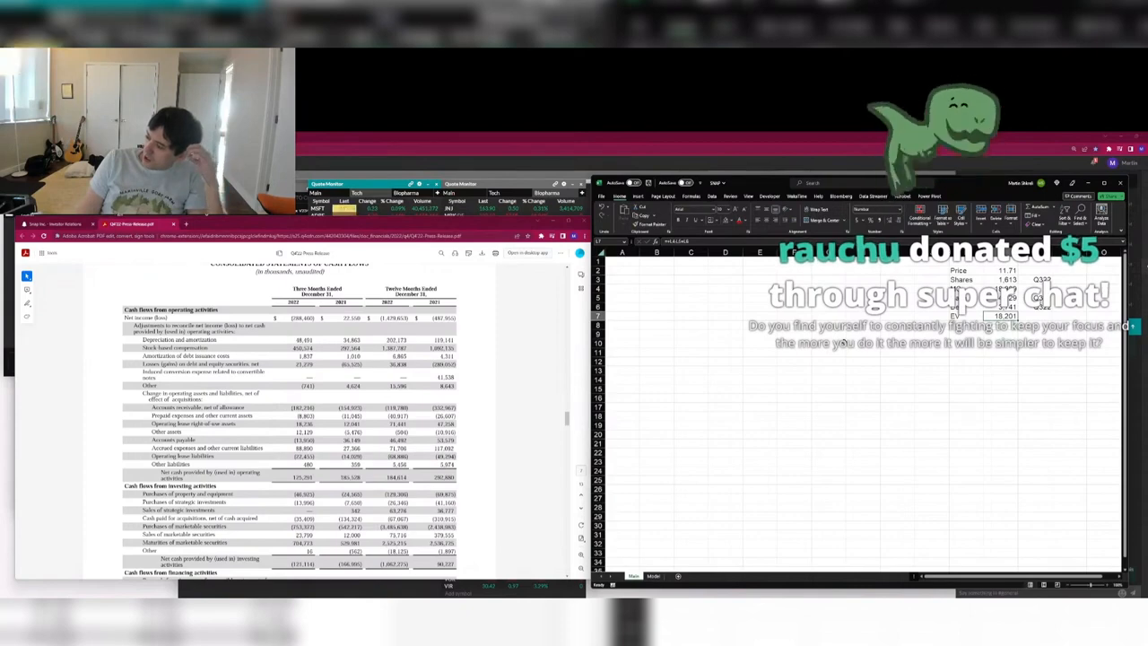
pyautogui.hotkey('ctrl', 'pageup')
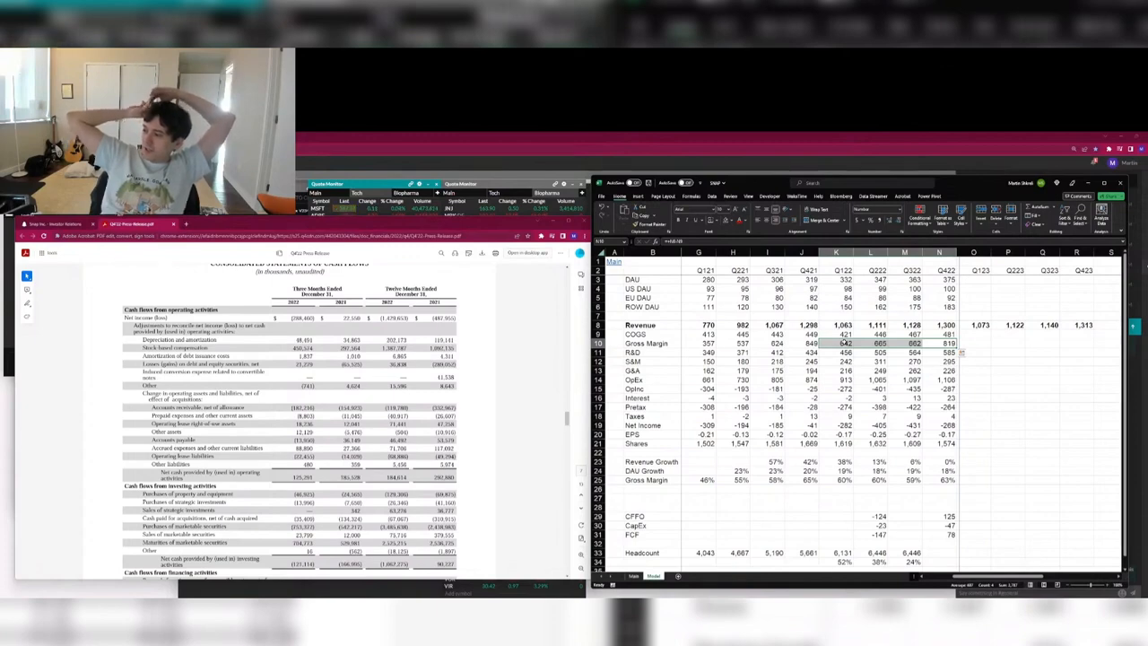
# Clear the Model's Q122 to Q422 R&D values and total the Pretax row over those quarters.
pyautogui.press('Down')
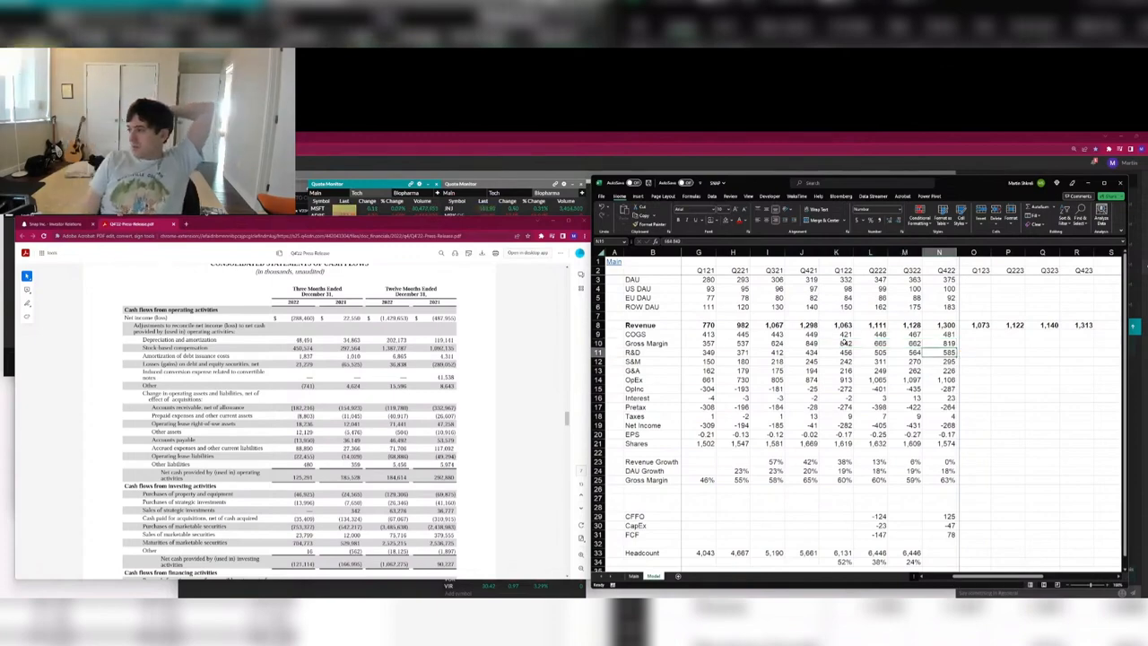
pyautogui.hotkey('shift', 'Left')
pyautogui.hotkey('shift', 'Left')
pyautogui.hotkey('shift', 'Left')
pyautogui.press('Delete')
pyautogui.press('Down')
pyautogui.press('Down')
pyautogui.press('Down')
pyautogui.press('Down')
pyautogui.press('Down')
pyautogui.press('Down')
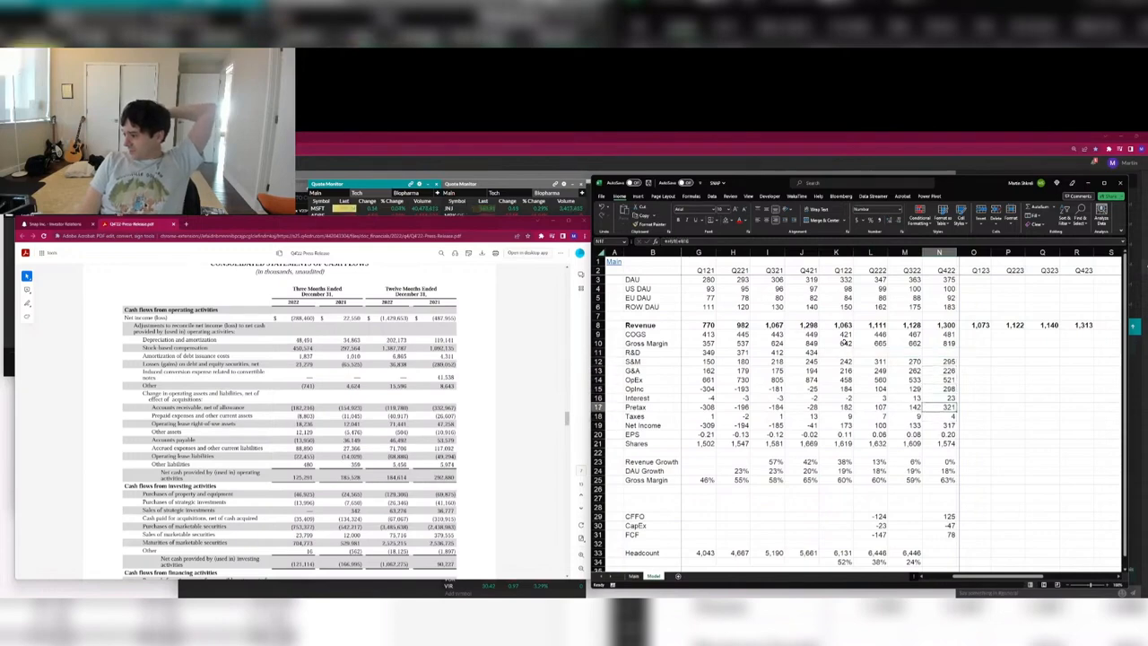
pyautogui.hotkey('shift', 'Left')
pyautogui.hotkey('shift', 'Left')
pyautogui.hotkey('shift', 'Left')
# Try dividing the Main sheet's EV by roughly the Pretax total without R&D, in the cell below EV.
pyautogui.hotkey('ctrl', 'pageup')
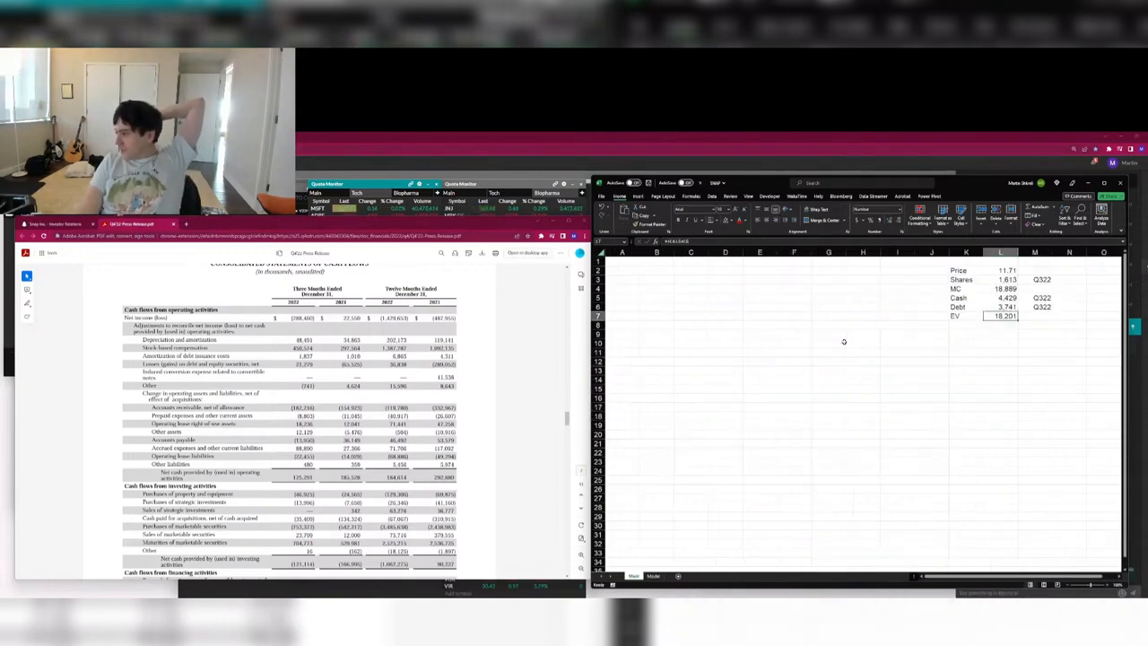
pyautogui.press('Down')
pyautogui.write('=')
pyautogui.press('Up')
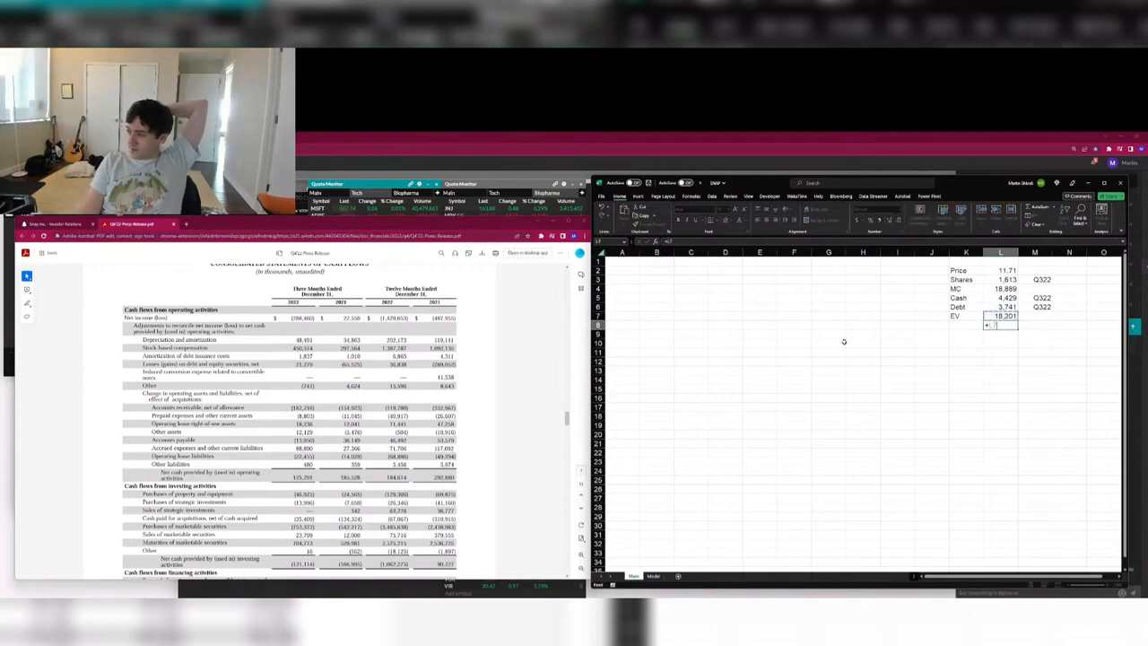
pyautogui.hotkey('ctrl', 'pagedown')
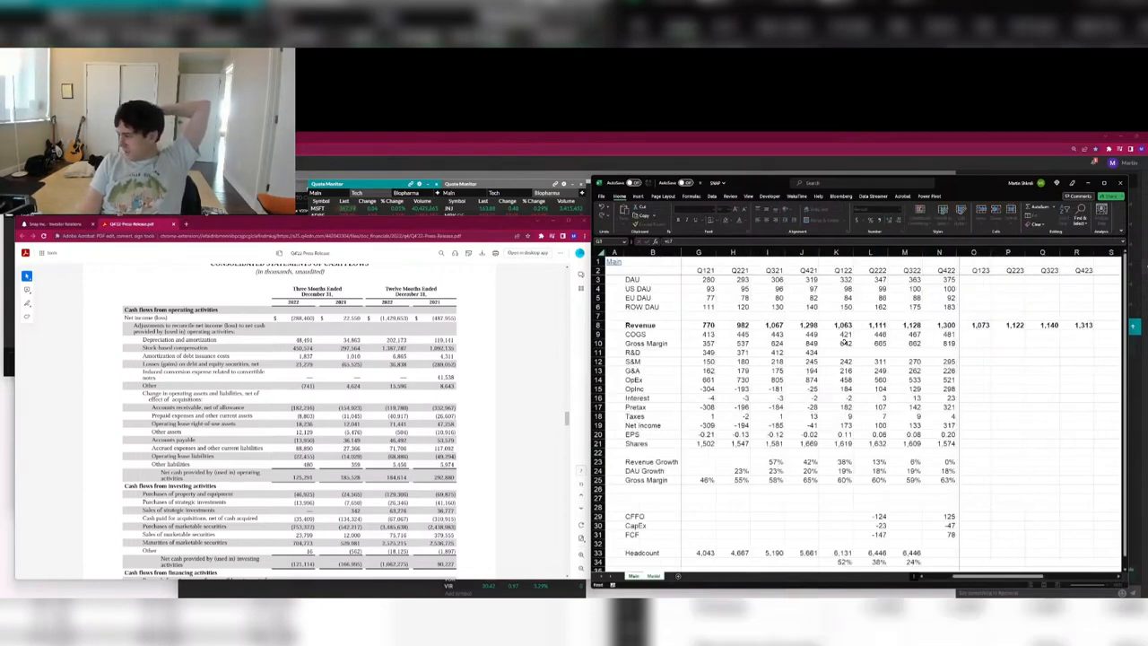
pyautogui.hotkey('ctrl', 'pageup')
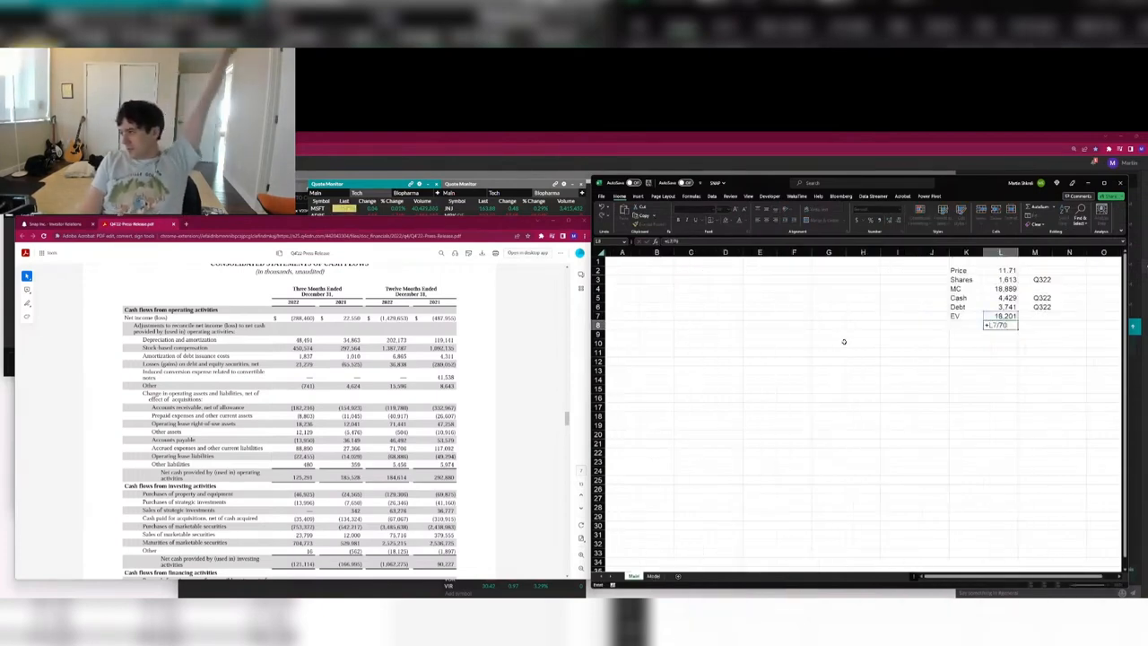
pyautogui.press('Return')
pyautogui.hotkey('ctrl', 'pagedown')
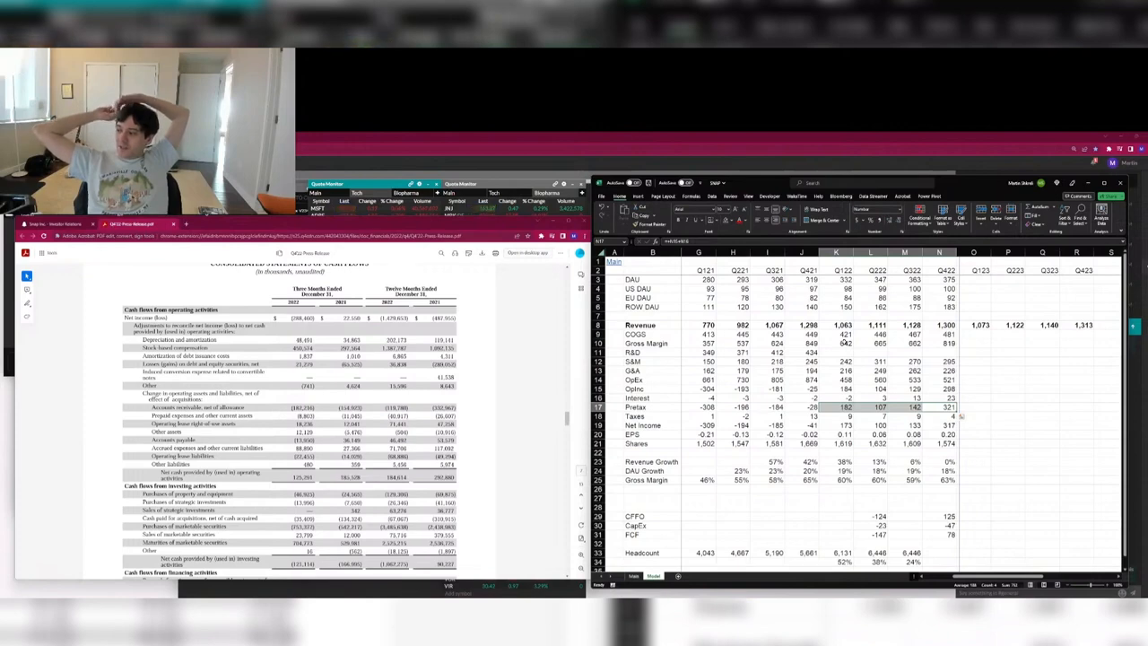
# Also clear the Model's Q122 to Q422 G&A values and total the Pretax row for those four quarters.
pyautogui.press('Up')
pyautogui.press('Up')
pyautogui.press('Up')
pyautogui.press('Up')
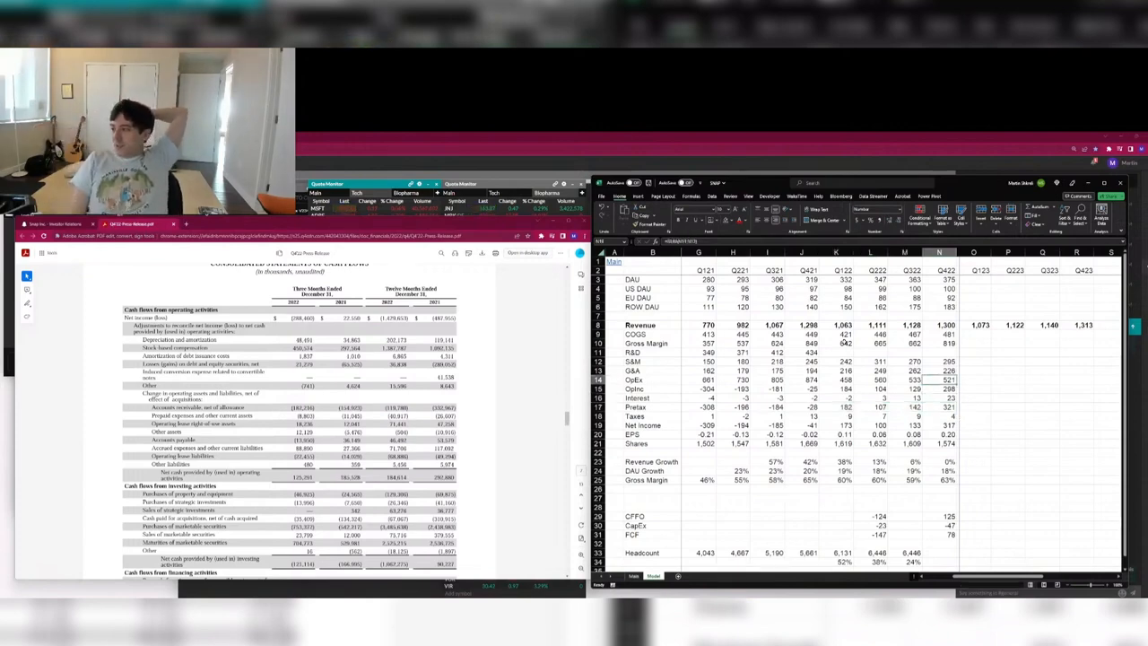
pyautogui.hotkey('shift', 'Left')
pyautogui.hotkey('shift', 'Left')
pyautogui.hotkey('shift', 'Left')
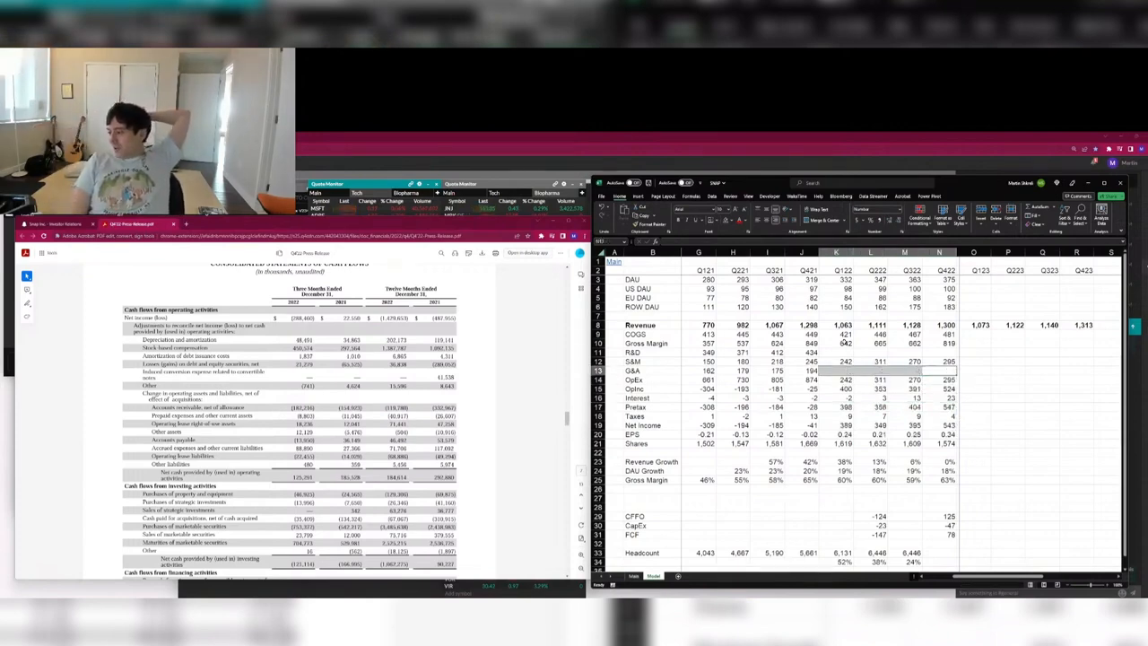
pyautogui.press('Delete')
pyautogui.press('Down')
pyautogui.press('Down')
pyautogui.press('Down')
pyautogui.press('Down')
pyautogui.hotkey('shift', 'Left')
pyautogui.hotkey('shift', 'Left')
pyautogui.hotkey('shift', 'Left')
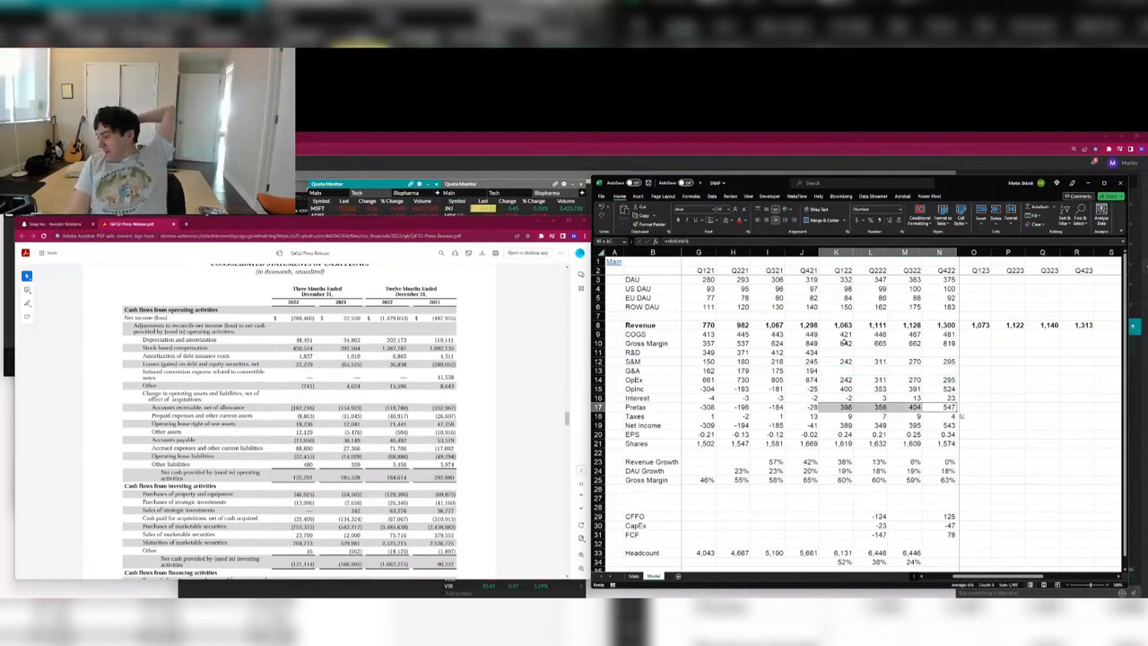
# Try dividing the Main sheet's EV by 1500, and restore the Model's cleared R&D and G&A values.
pyautogui.hotkey('ctrl', 'pageup')
pyautogui.write('+')
pyautogui.press('Up')
pyautogui.write('/')
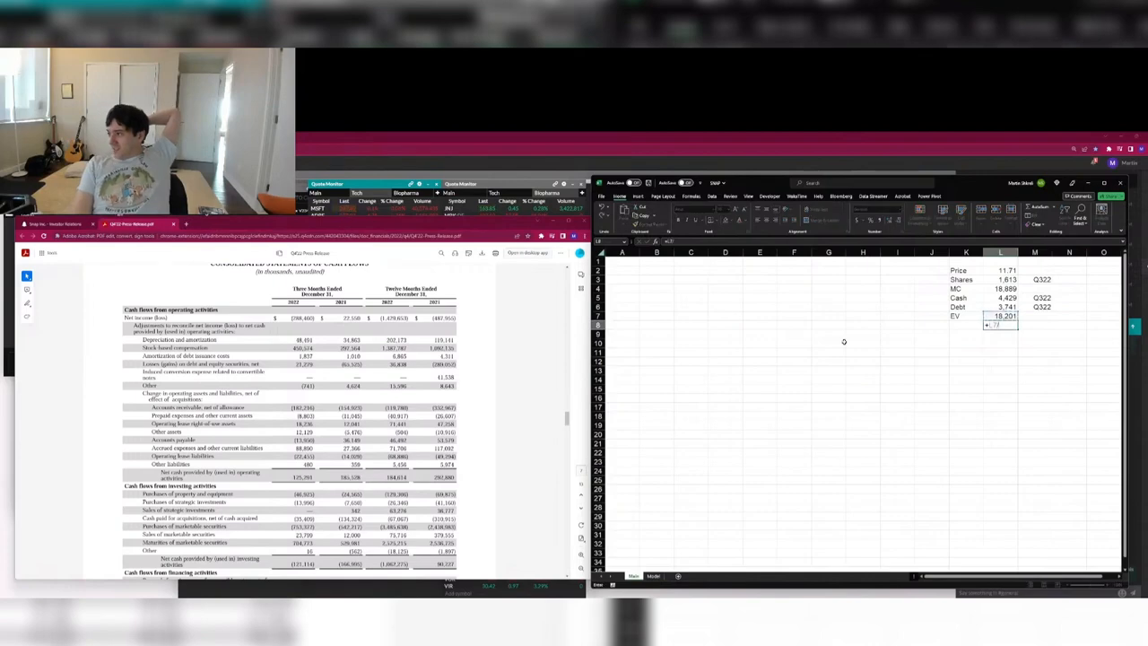
pyautogui.press('Escape')
pyautogui.press('Up')
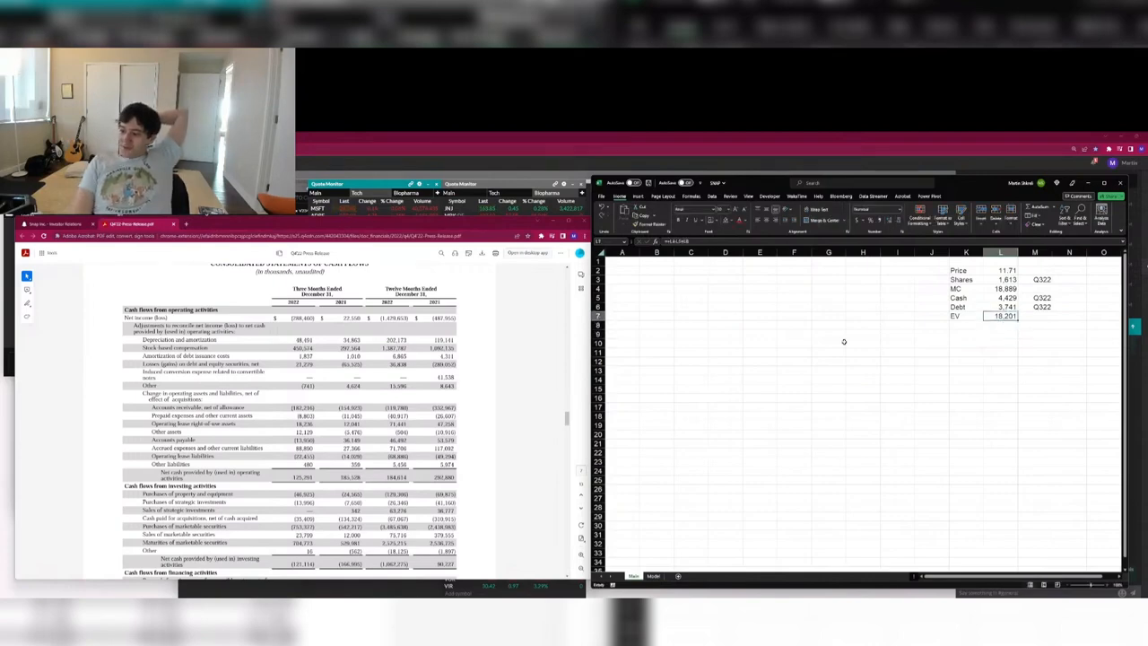
pyautogui.hotkey('ctrl', 'pagedown')
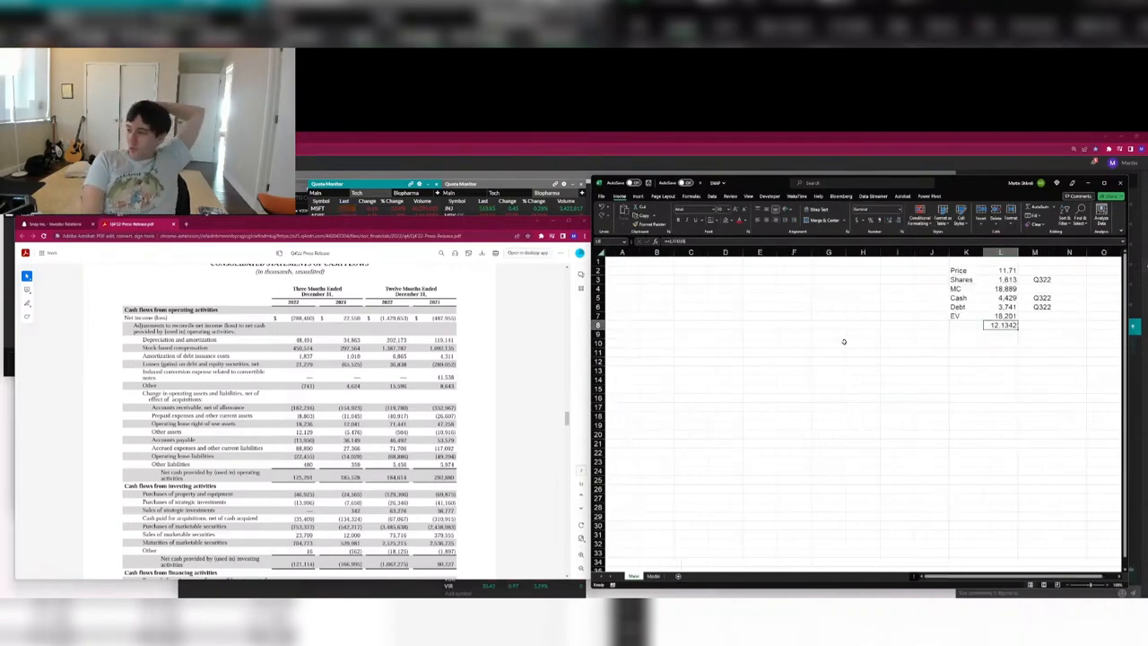
pyautogui.hotkey('ctrl', 'pagedown')
pyautogui.hotkey('ctrl', 'pageup')
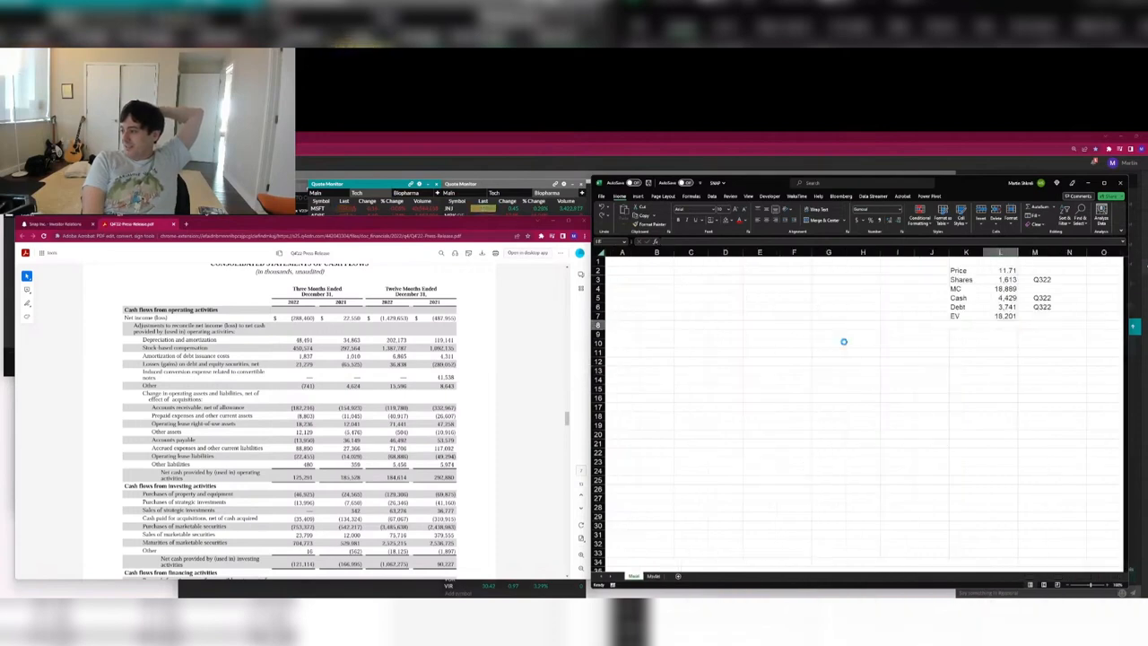
pyautogui.hotkey('ctrl', 'pagedown')
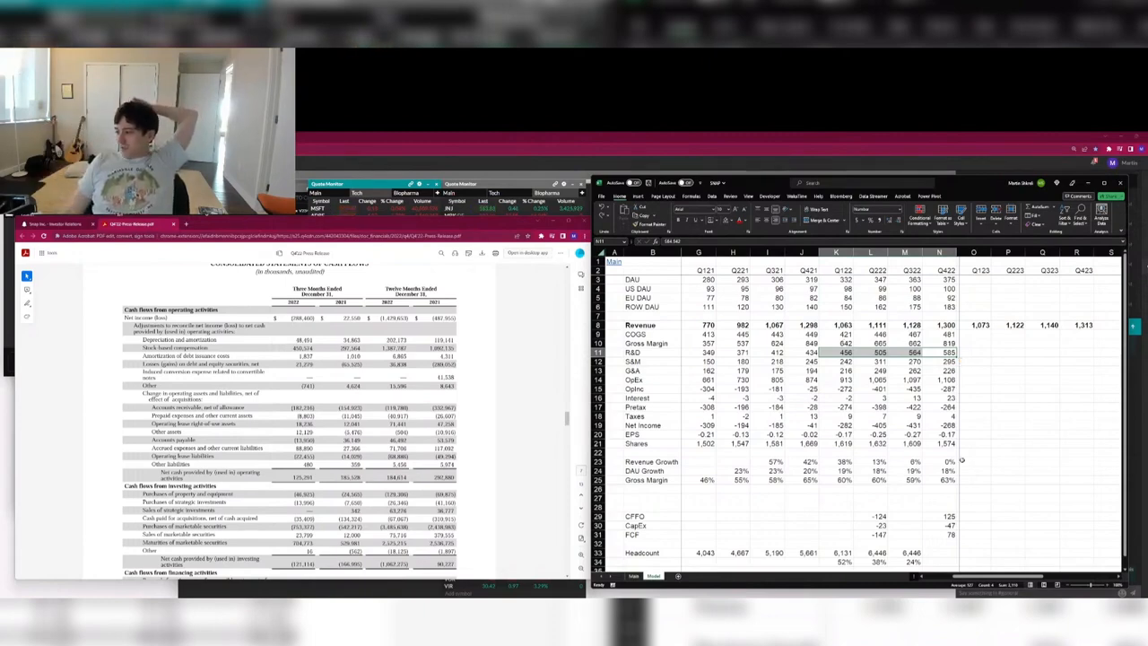
# Check the Q422 DAU Growth and Revenue Growth formulas and the Q422 DAU rows, including the US DAU trend since Q321.
pyautogui.click(947, 470)
pyautogui.doubleClick(946, 470)
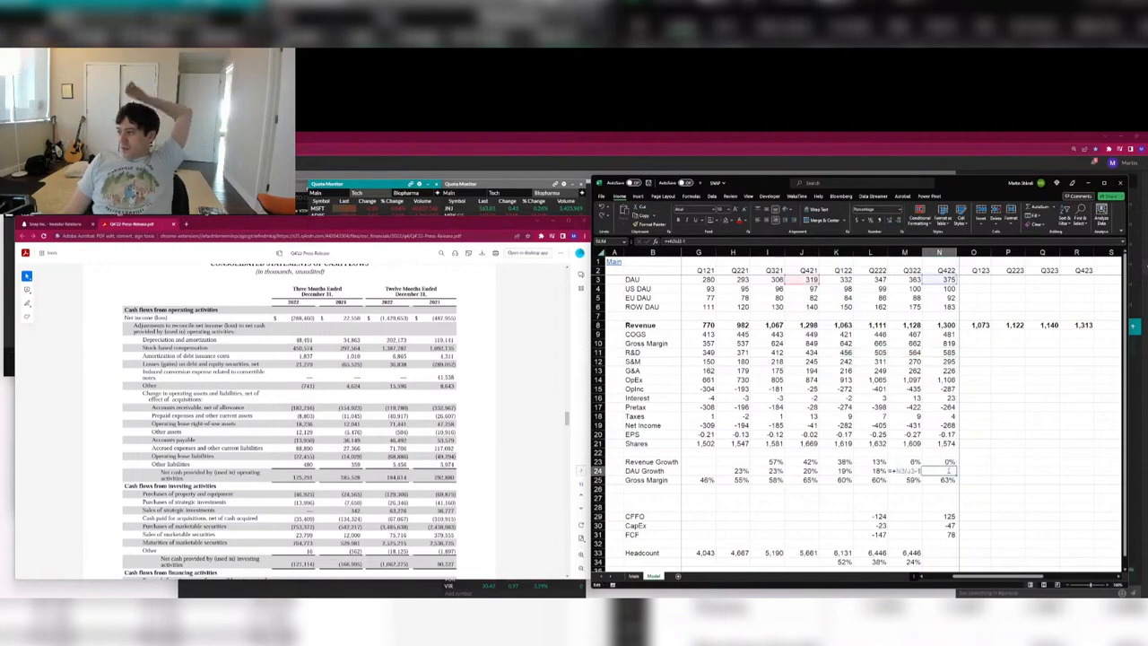
pyautogui.press('Tab')
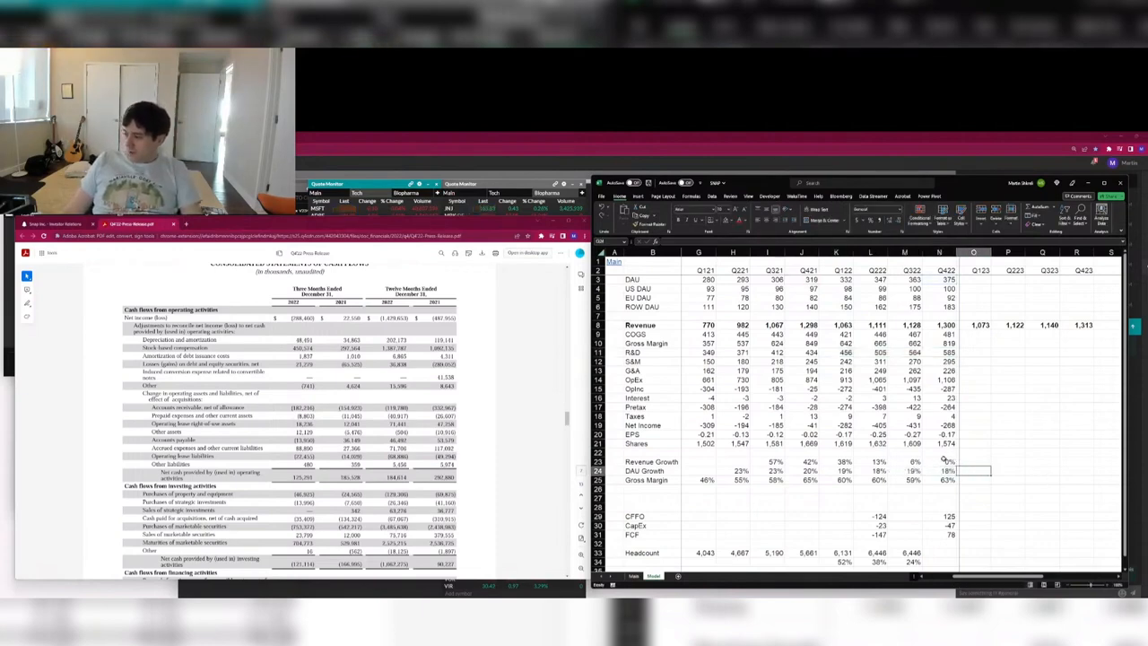
pyautogui.click(946, 462)
pyautogui.press('F2')
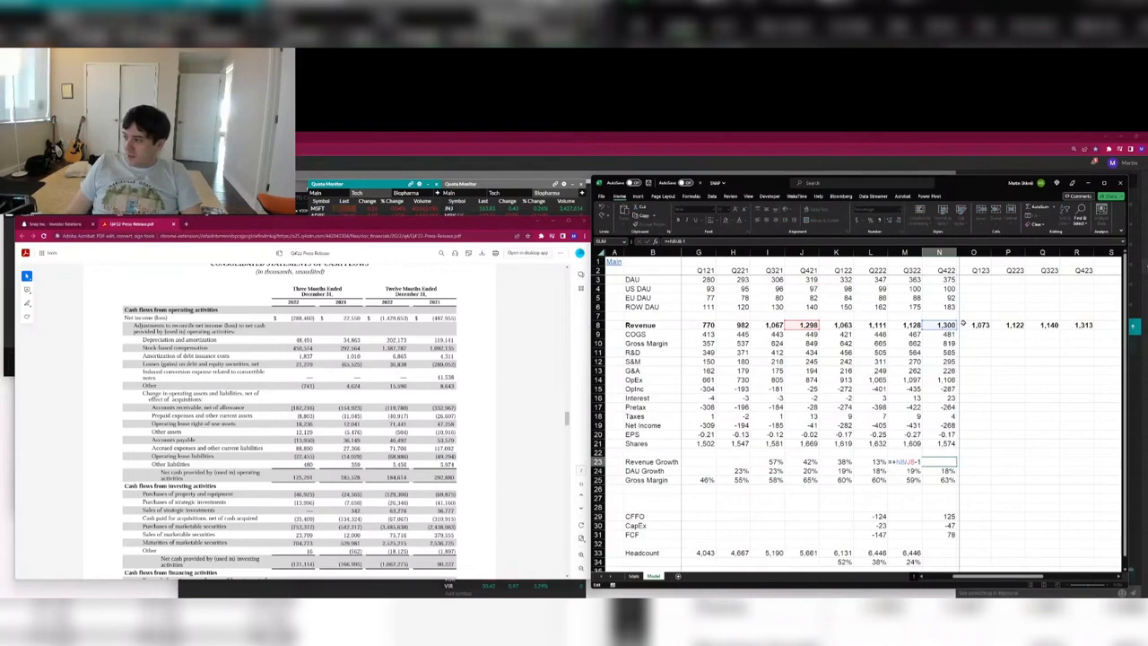
pyautogui.press('Tab')
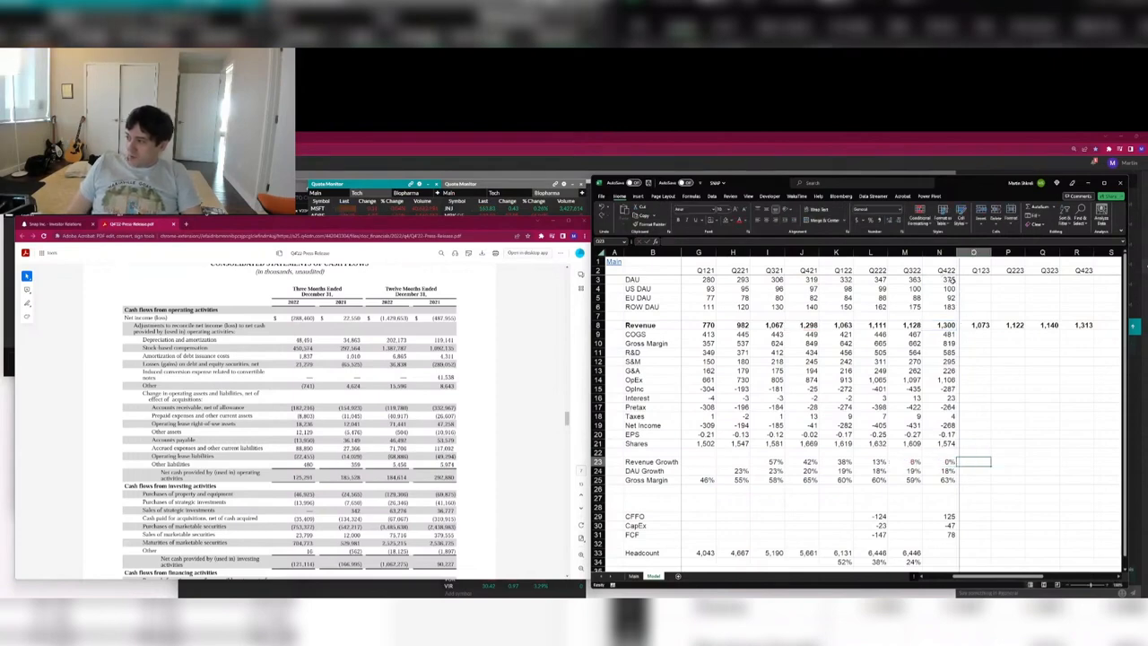
pyautogui.moveTo(946, 279); pyautogui.dragTo(948, 305)
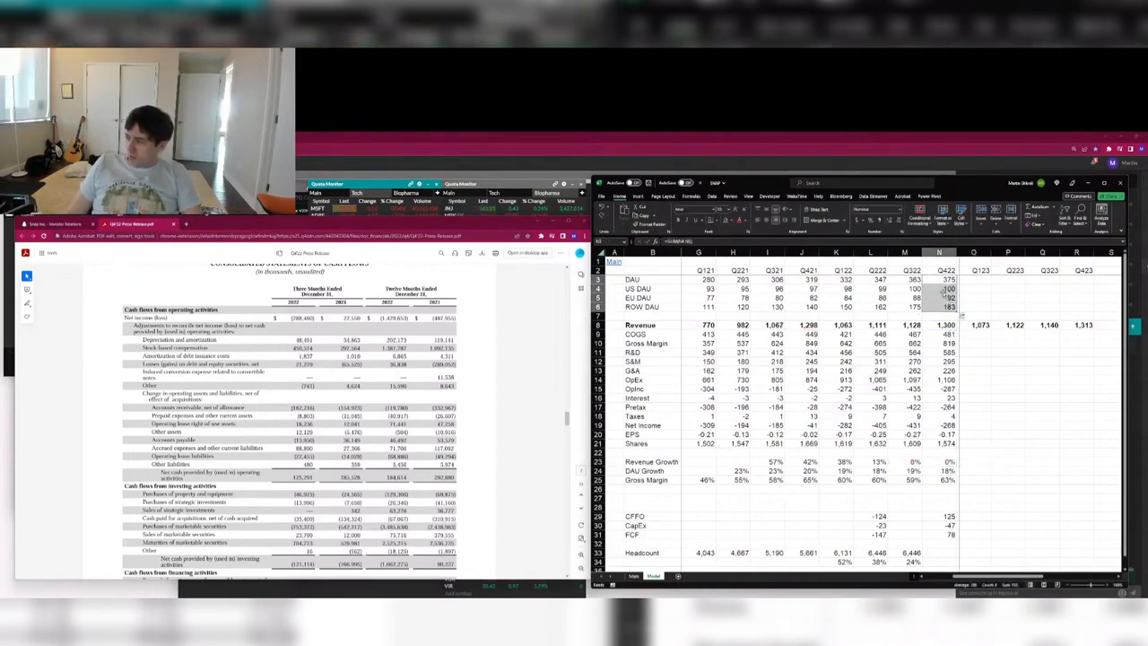
pyautogui.moveTo(945, 289); pyautogui.dragTo(769, 289)
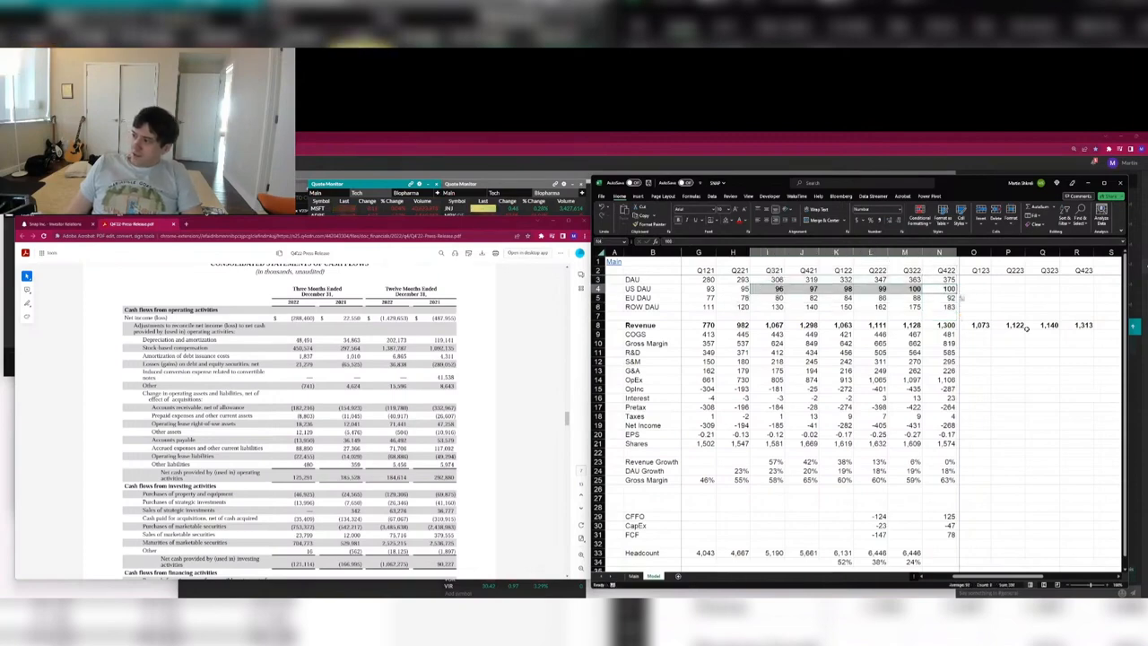
# Carry the Q422 DAU total and the US, EU and ROW DAU forward through Q123 to Q423.
pyautogui.moveTo(946, 288); pyautogui.dragTo(946, 307)
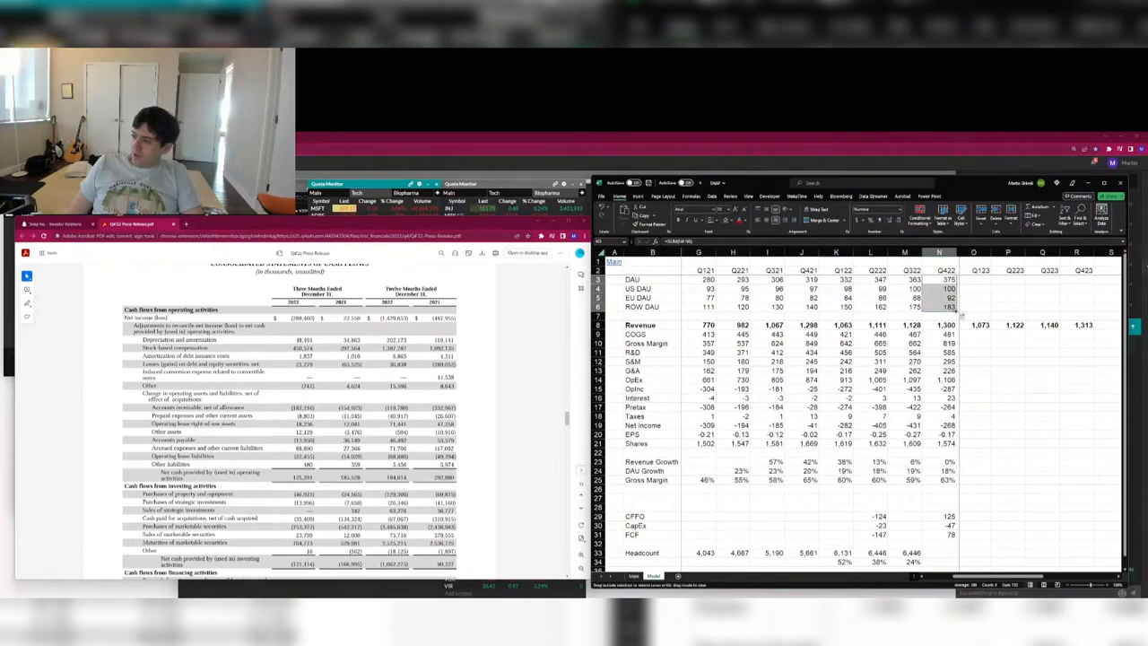
pyautogui.moveTo(958, 311); pyautogui.dragTo(1052, 312)
pyautogui.click(946, 288)
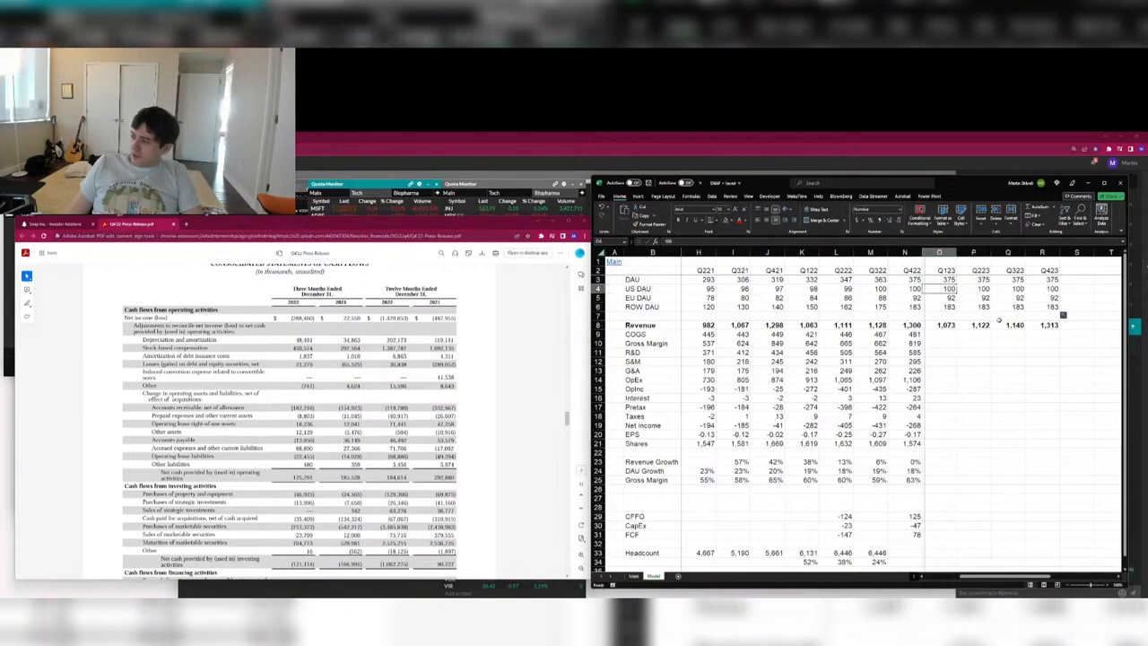
# Examine the US DAU history from Q220 through Q422.
pyautogui.press('Left')
pyautogui.press('Left')
pyautogui.press('Left')
pyautogui.press('Left')
pyautogui.press('Left')
pyautogui.press('Left')
pyautogui.press('Left')
pyautogui.press('Left')
pyautogui.press('Left')
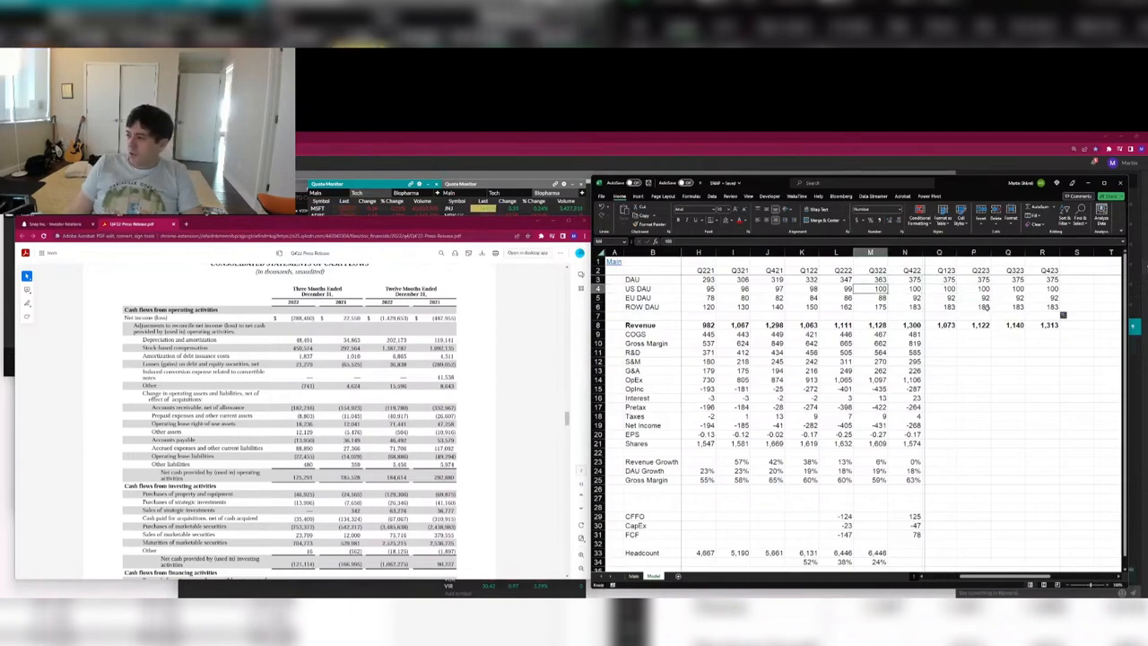
pyautogui.press('Left')
pyautogui.press('Left')
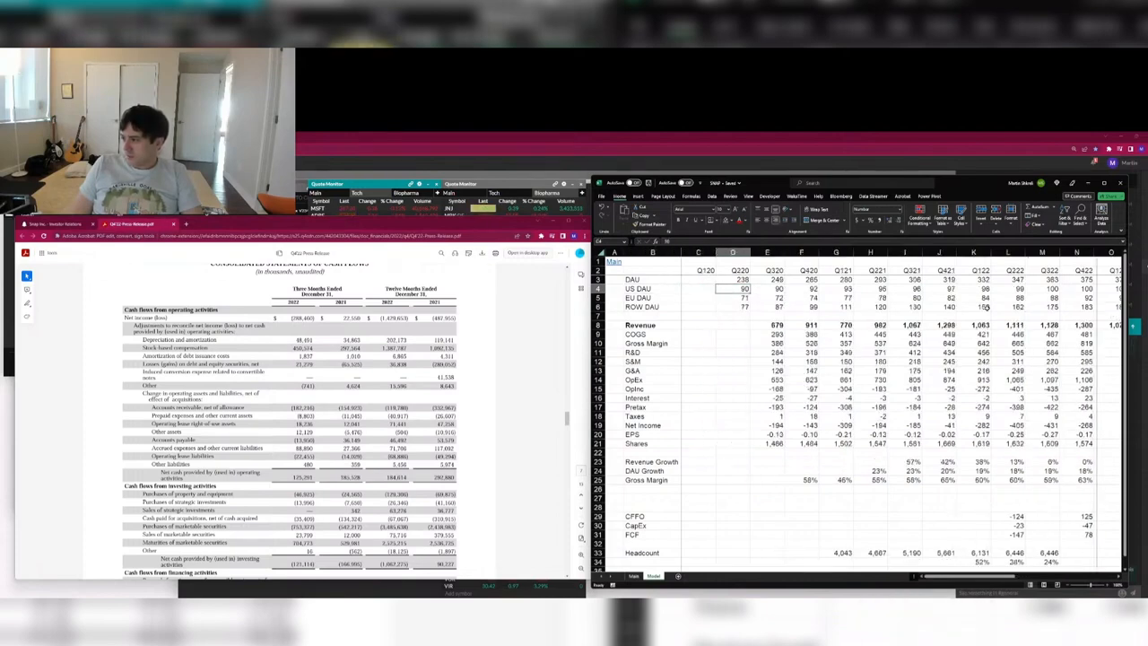
pyautogui.hotkey('shift', 'Right')
pyautogui.hotkey('shift', 'Right')
pyautogui.hotkey('shift', 'Right')
pyautogui.hotkey('shift', 'Right')
pyautogui.hotkey('shift', 'Right')
pyautogui.hotkey('shift', 'Right')
pyautogui.hotkey('shift', 'Right')
pyautogui.hotkey('shift', 'Right')
pyautogui.hotkey('shift', 'Right')
pyautogui.hotkey('shift', 'Right')
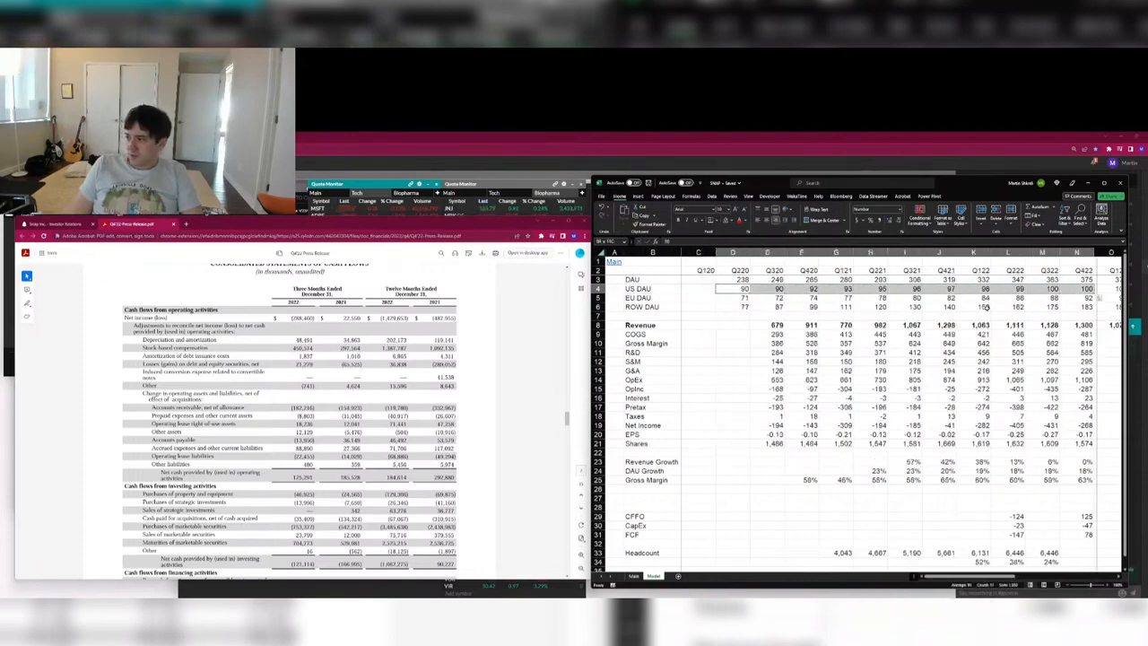
pyautogui.hotkey('ctrl', 'Right')
pyautogui.press('Left')
pyautogui.press('Left')
pyautogui.press('Left')
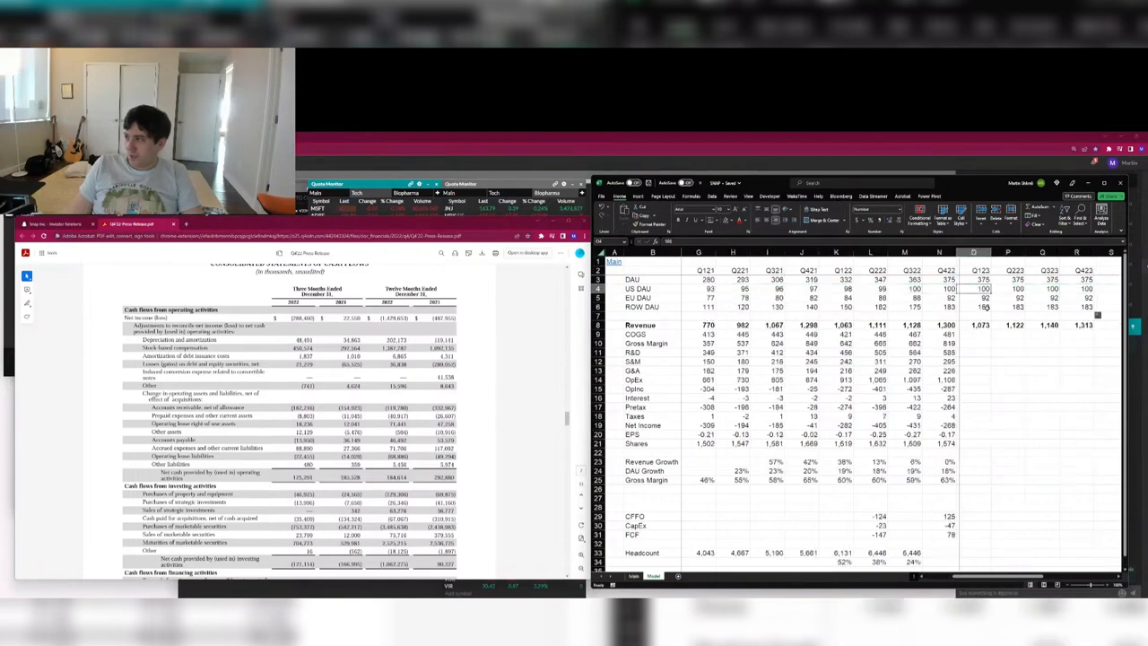
# Check the Q123 to Q423 regional DAU projections and the formula behind Q123 Revenue.
pyautogui.hotkey('ctrl', 'shift', 'Right')
pyautogui.hotkey('ctrl', 'shift', 'Down')
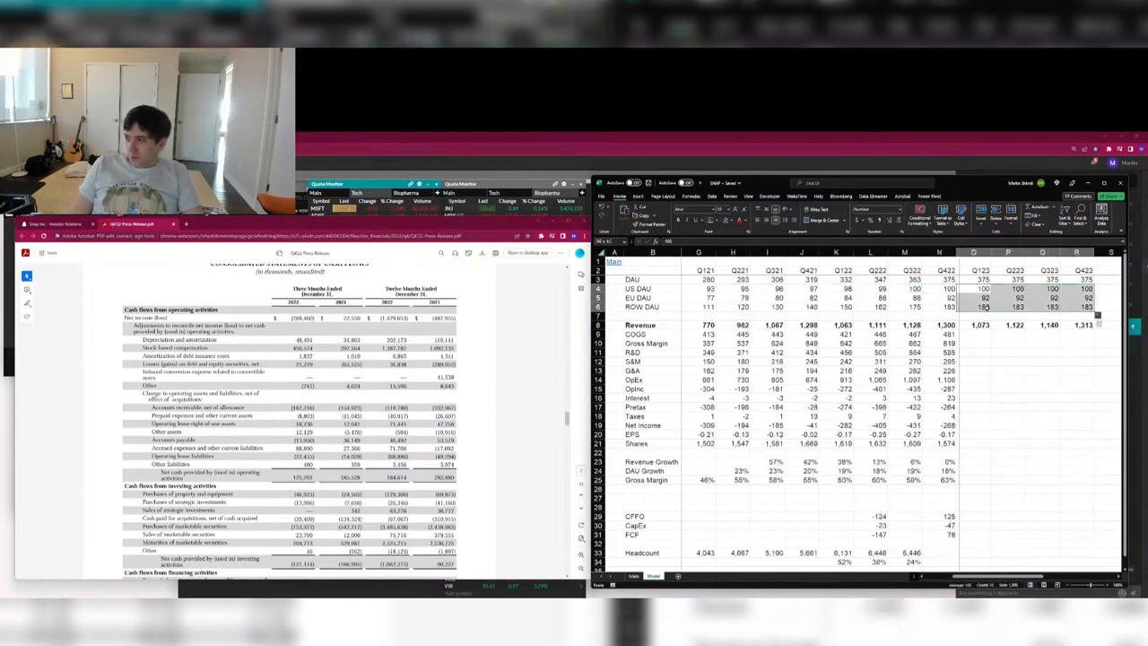
pyautogui.press('Down')
pyautogui.press('Down')
pyautogui.press('Down')
pyautogui.press('Down')
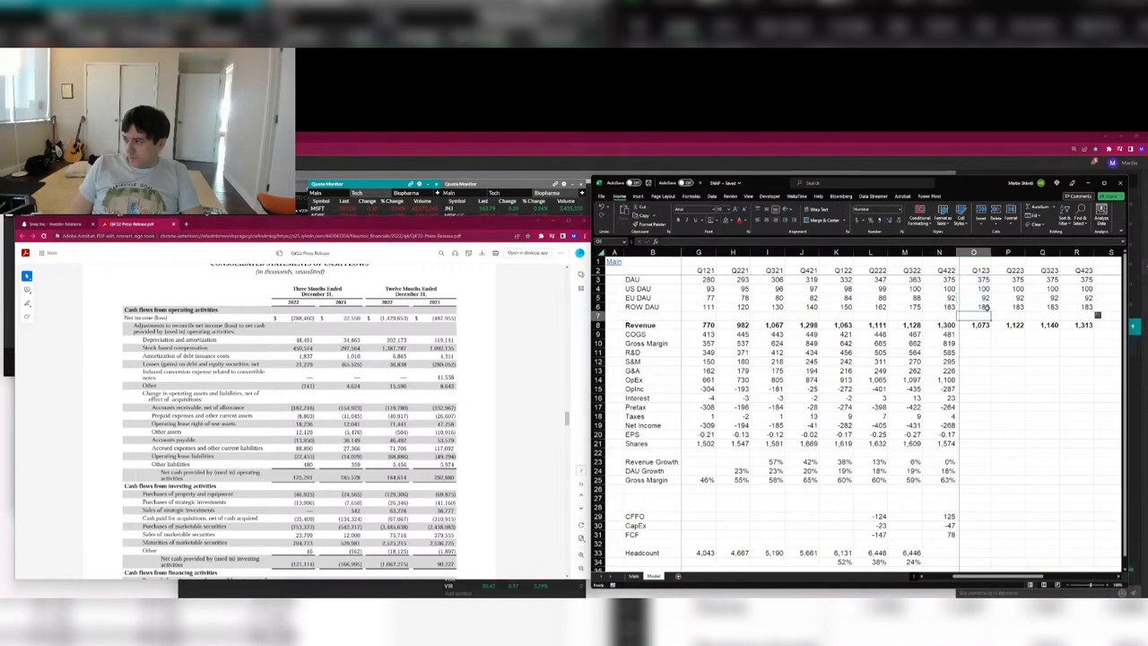
pyautogui.press('F2')
pyautogui.press('Return')
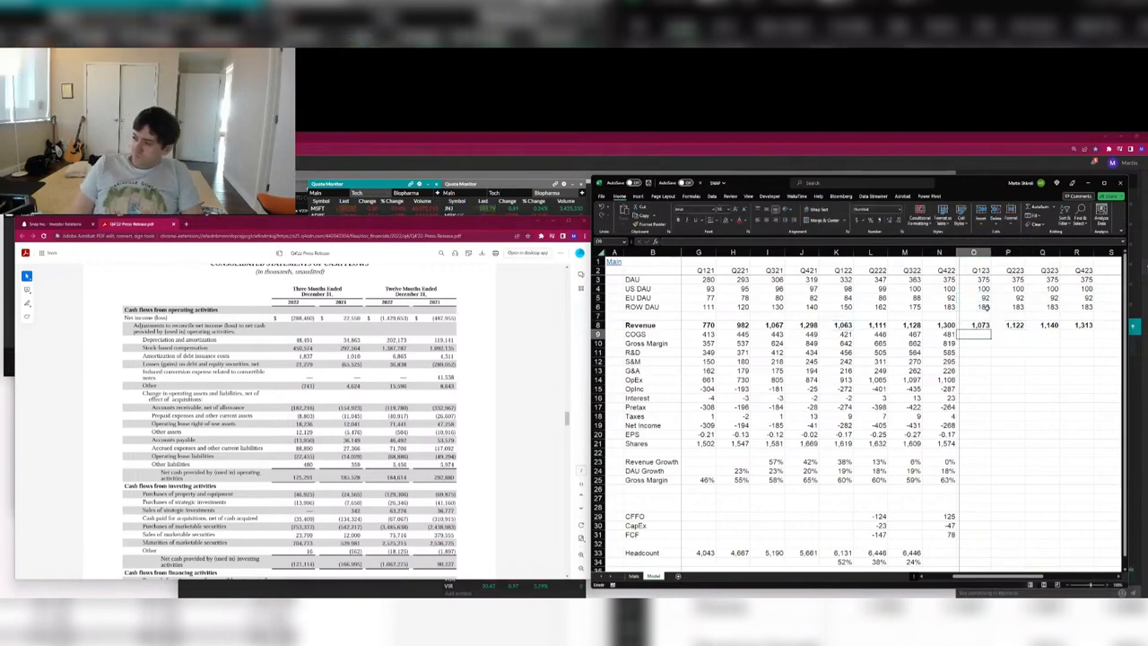
# Copy the Q422 Gross Margin percentage formula across Q123 to Q423.
pyautogui.press('Down')
pyautogui.press('Down')
pyautogui.press('Down')
pyautogui.press('Down')
pyautogui.press('Down')
pyautogui.press('Down')
pyautogui.press('Down')
pyautogui.press('Down')
pyautogui.press('Down')
pyautogui.press('Down')
pyautogui.press('Down')
pyautogui.press('Down')
pyautogui.press('Down')
pyautogui.press('Down')
pyautogui.press('Down')
pyautogui.press('Down')
pyautogui.press('Left')
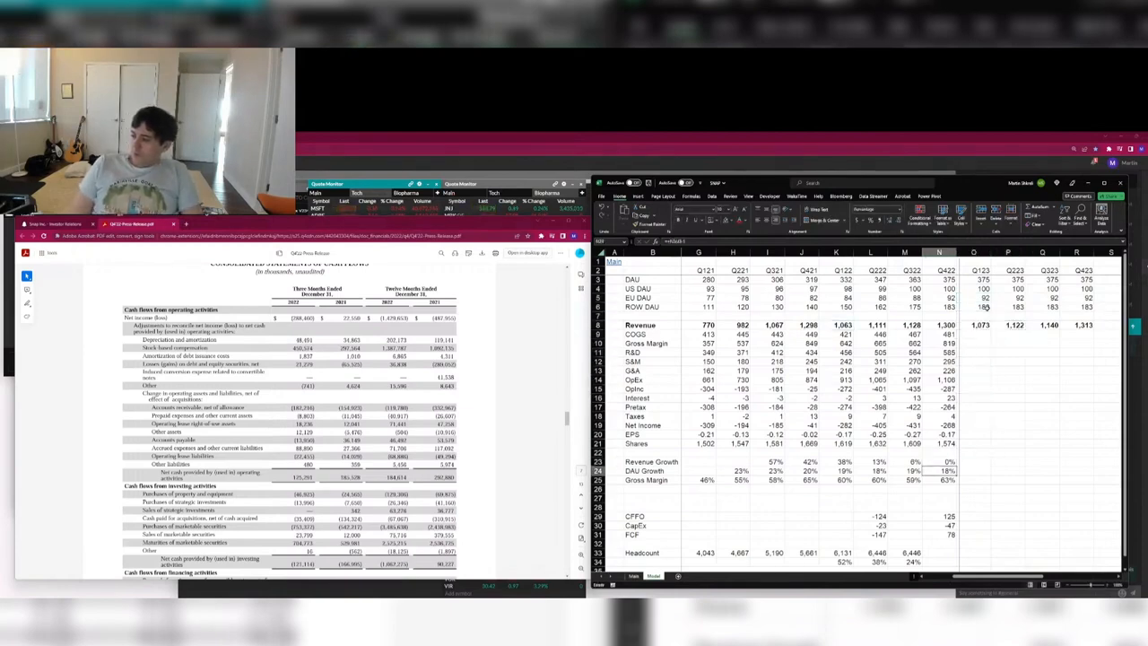
pyautogui.hotkey('ctrl', 'c')
pyautogui.hotkey('shift', 'Right')
pyautogui.hotkey('shift', 'Right')
pyautogui.hotkey('shift', 'Right')
pyautogui.hotkey('ctrl', 'v')
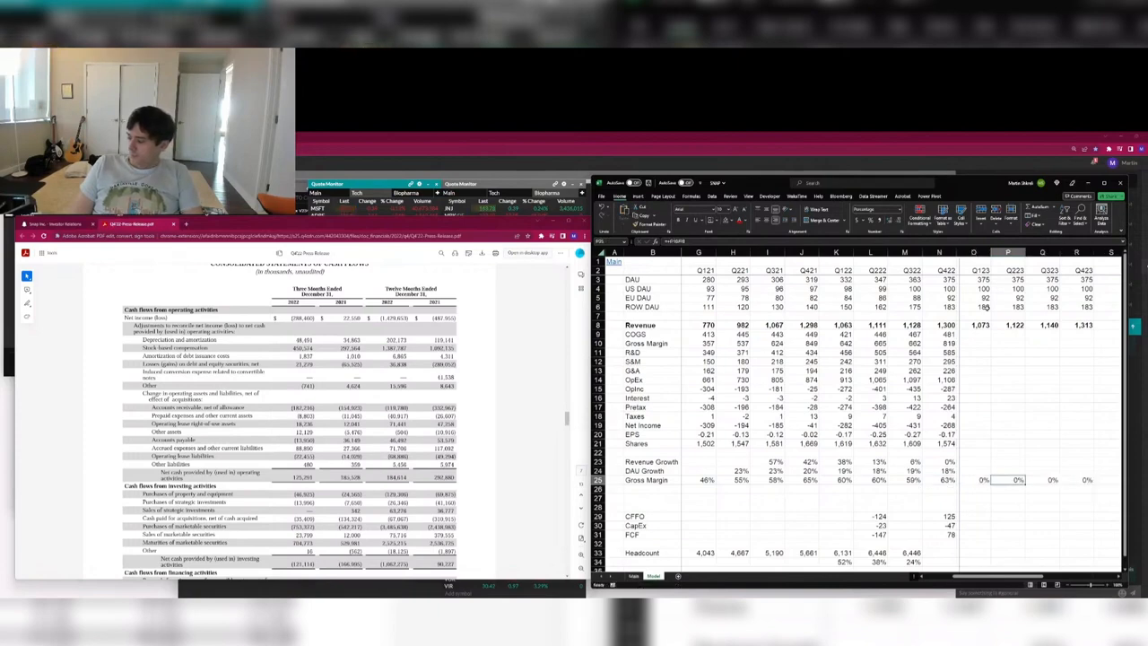
# Start the Q123 Gross Margin formula as Q123 Revenue multiplied by a margin.
pyautogui.hotkey('ctrl', 'Up')
pyautogui.press('Down')
pyautogui.press('Down')
pyautogui.write('=')
pyautogui.press('Up')
pyautogui.press('Up')
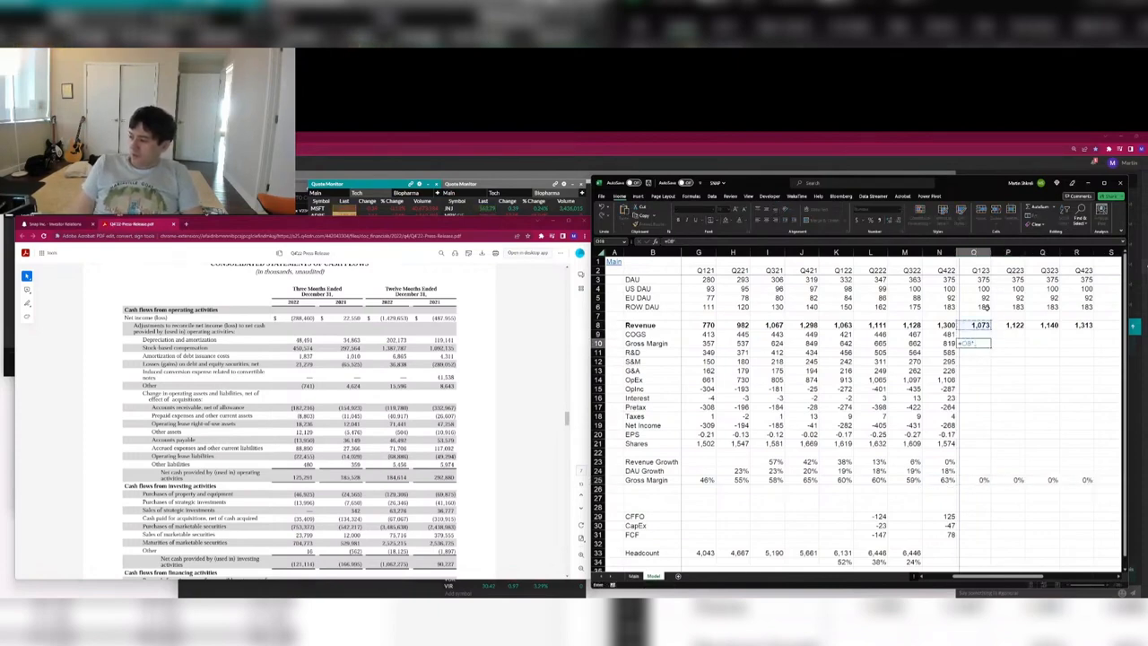
# Project Q123 gross margin at 63% of that quarter's revenue and copy the formula through Q423.
pyautogui.press('Tab')
pyautogui.press('Left')
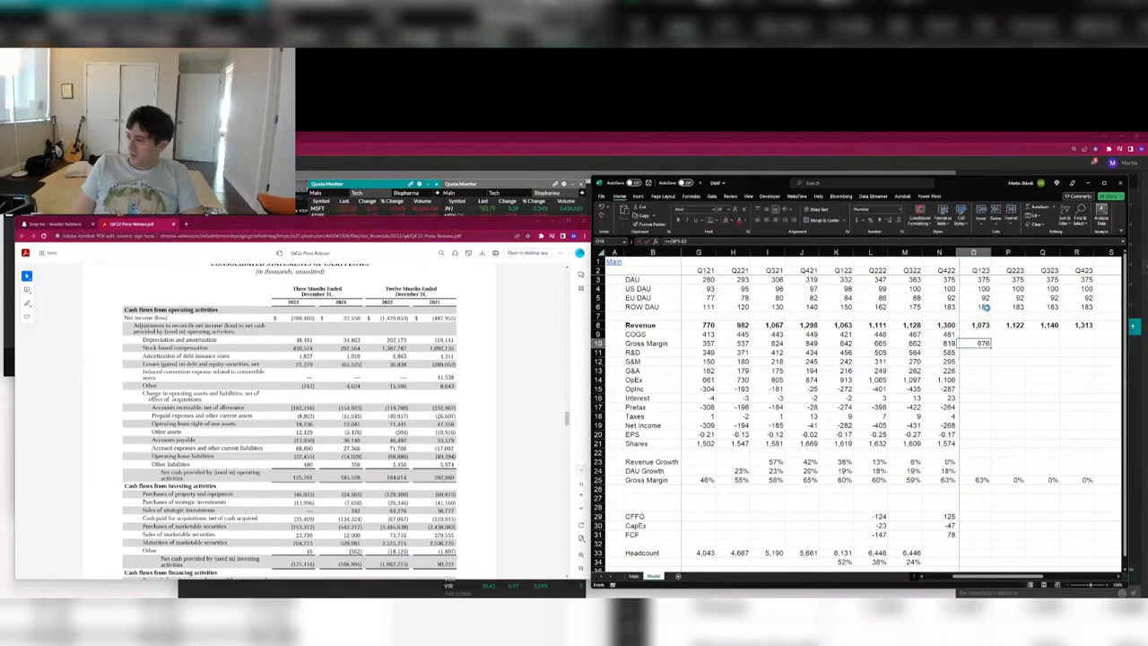
pyautogui.hotkey('ctrl', 'c')
pyautogui.hotkey('shift', 'Right')
pyautogui.hotkey('shift', 'Right')
pyautogui.hotkey('shift', 'Right')
pyautogui.hotkey('ctrl', 'v')
pyautogui.press('Down')
pyautogui.press('Down')
pyautogui.press('Escape')
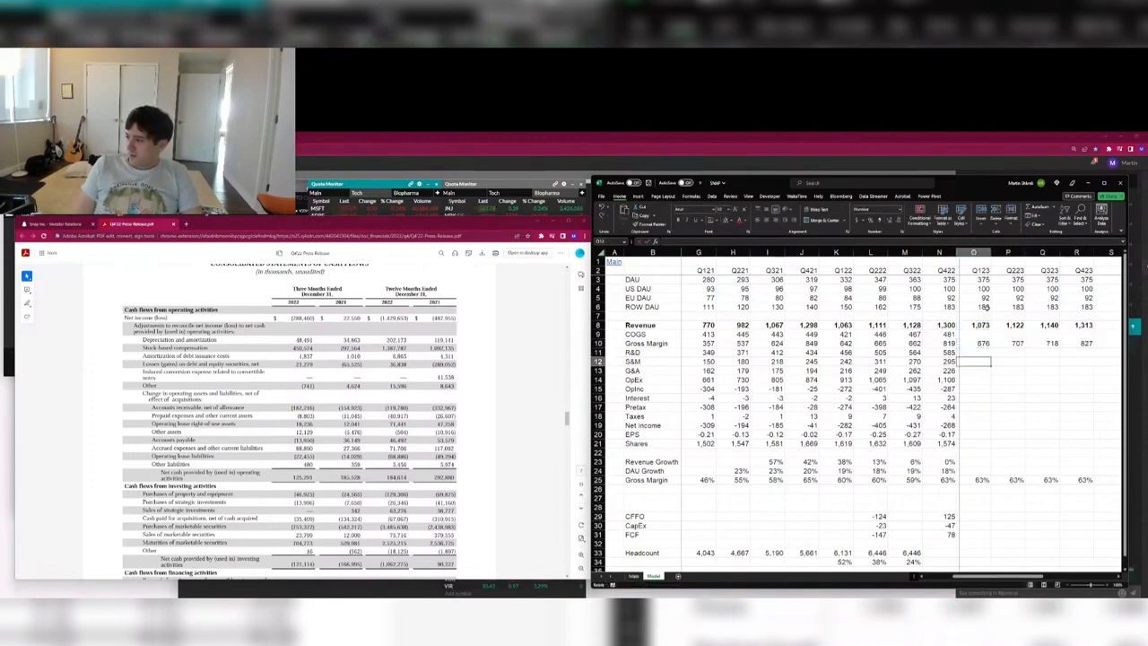
pyautogui.write('=')
pyautogui.press('Left')
pyautogui.press('Left')
pyautogui.press('Left')
pyautogui.press('Left')
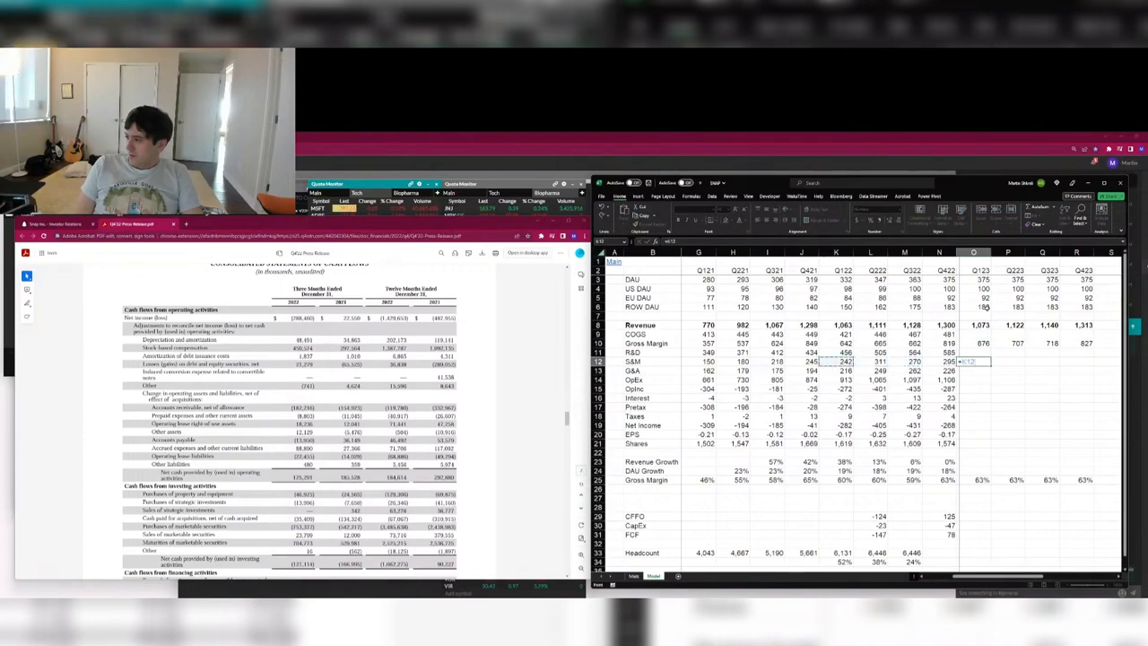
pyautogui.press('Tab')
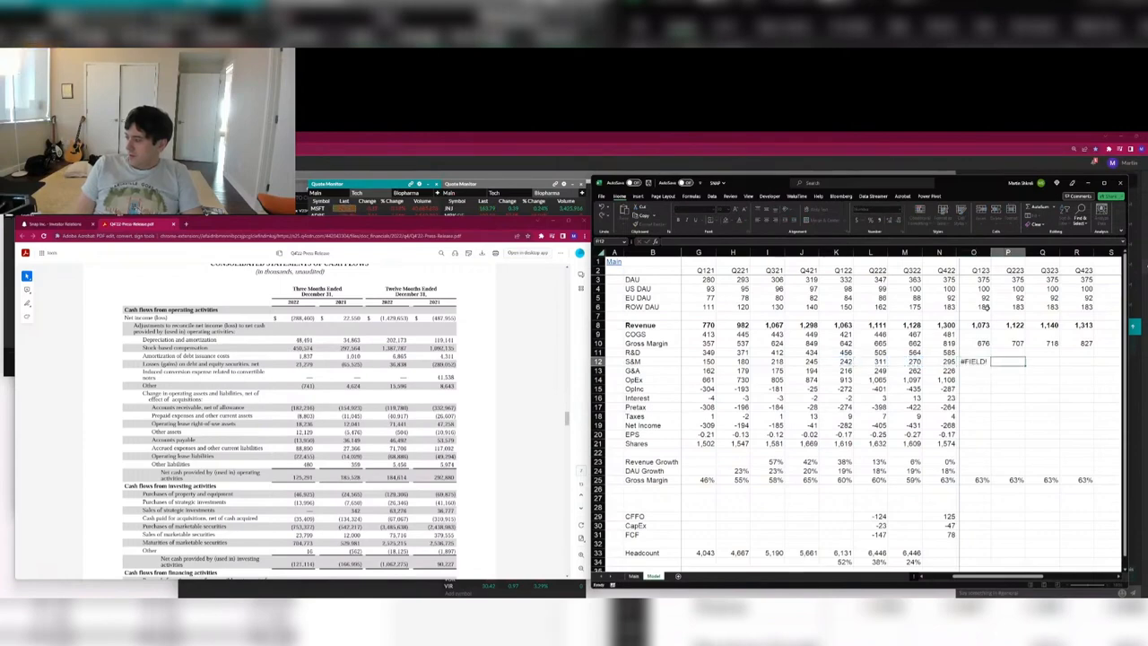
# Project Q123 S&M as the Q122 figure times 0.9 and extend the formula through Q423.
pyautogui.press('Left')
pyautogui.write('=')
pyautogui.press('Left')
pyautogui.press('Left')
pyautogui.press('Left')
pyautogui.press('Left')
pyautogui.write('*')
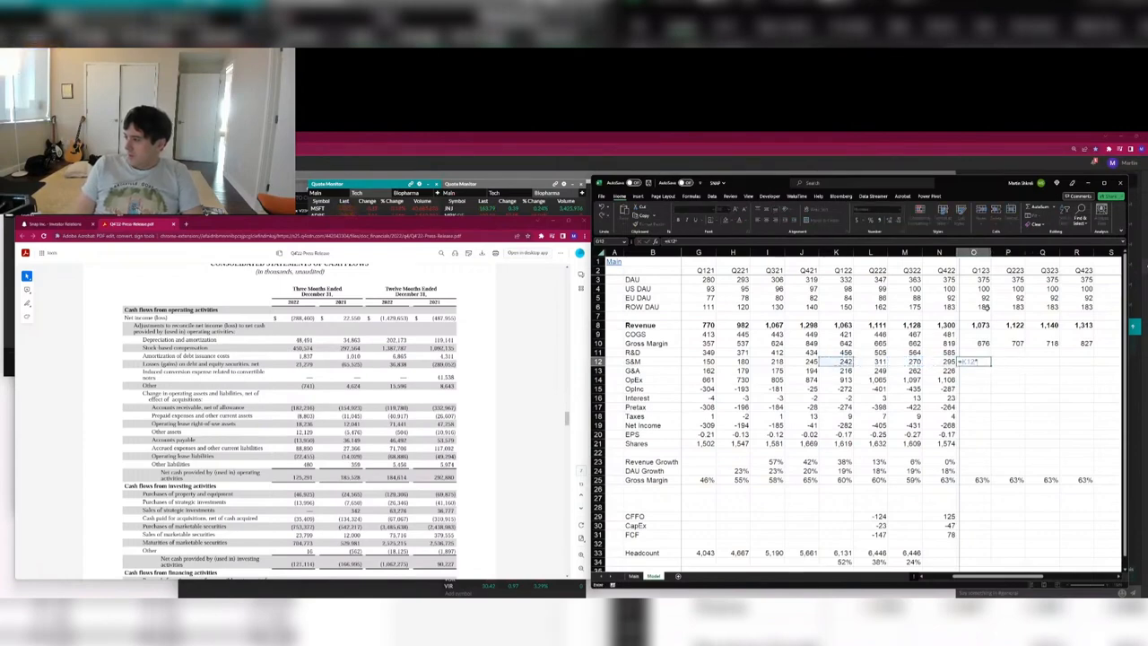
pyautogui.write('0.9')
pyautogui.press('Return')
pyautogui.press('Right')
pyautogui.hotkey('ctrl', 'r')
pyautogui.press('Right')
pyautogui.hotkey('ctrl', 'r')
pyautogui.press('Right')
pyautogui.hotkey('ctrl', 'r')
# Extend the Q422 OpEx and OpInc formulas across Q123 to Q423.
pyautogui.press('Down')
pyautogui.press('Left')
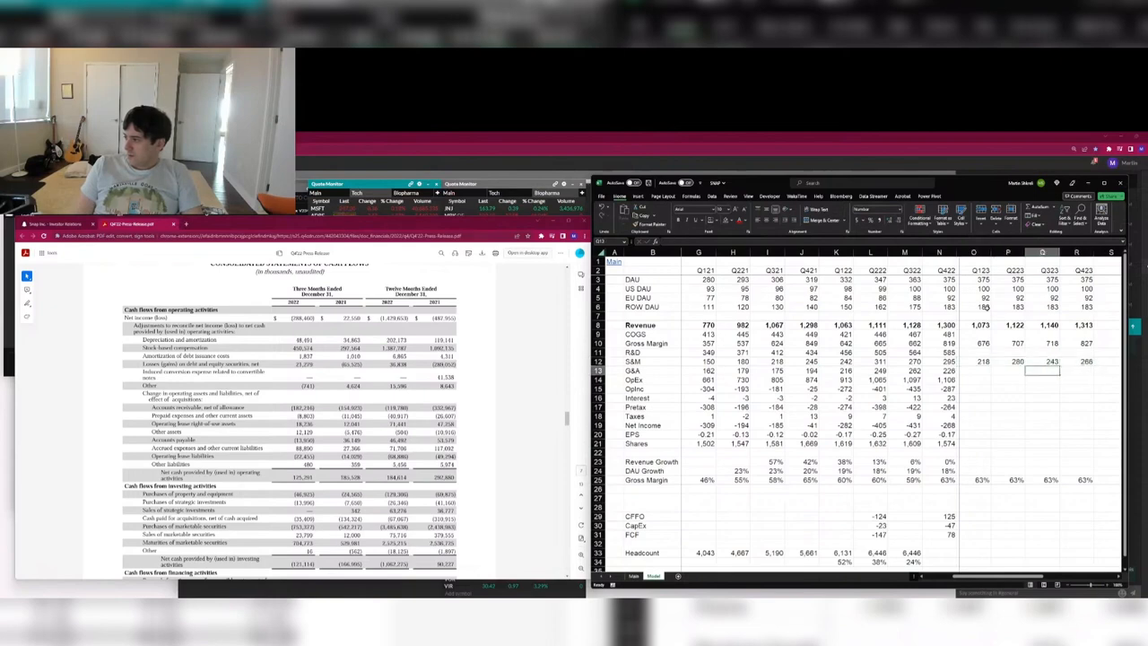
pyautogui.press('Left')
pyautogui.press('Left')
pyautogui.press('Left')
pyautogui.press('Down')
pyautogui.hotkey('shift', 'Down')
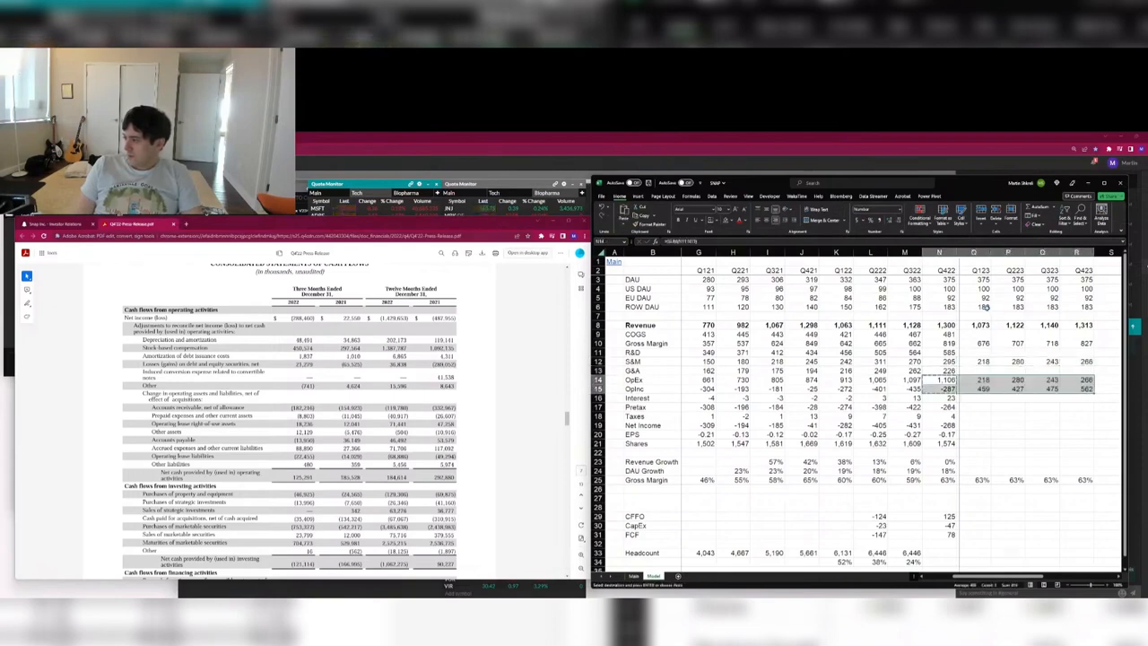
pyautogui.hotkey('ctrl', 'r')
# Extend the Q422 Pretax formula across the four 2023 quarters.
pyautogui.press('Down')
pyautogui.press('Down')
pyautogui.press('Down')
pyautogui.hotkey('shift', 'Right')
pyautogui.hotkey('shift', 'Right')
pyautogui.hotkey('shift', 'Right')
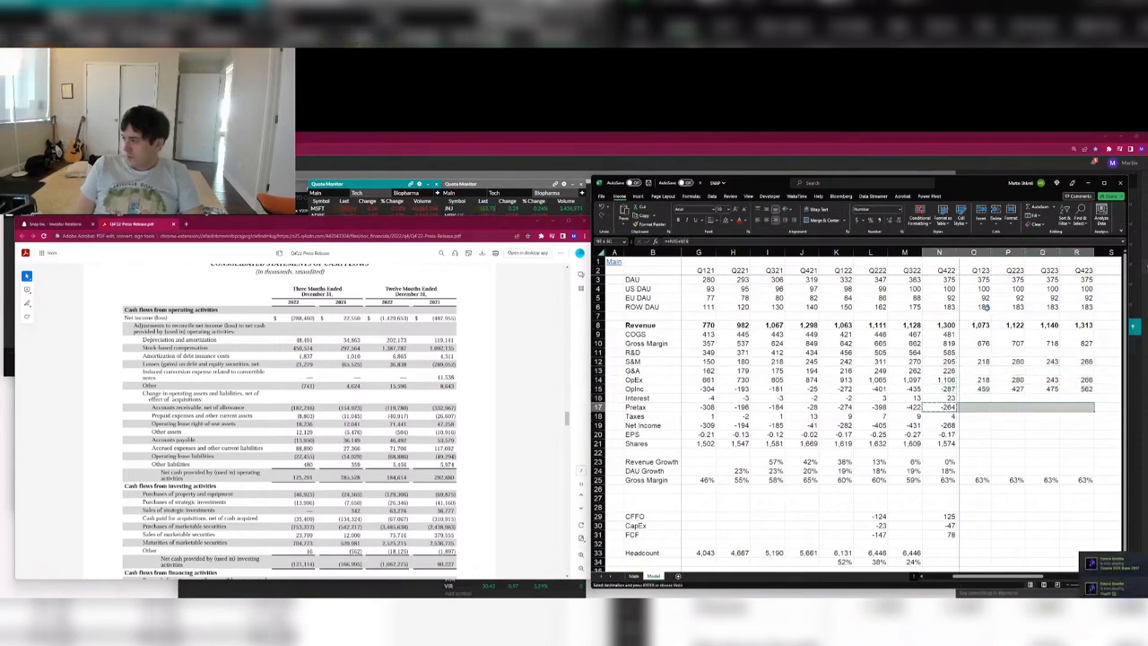
pyautogui.hotkey('ctrl', 'r')
# Fill the Net Income formula from Q422 through Q423.
pyautogui.press('Down')
pyautogui.press('Down')
pyautogui.hotkey('shift', 'Right')
pyautogui.hotkey('shift', 'Right')
pyautogui.hotkey('shift', 'Right')
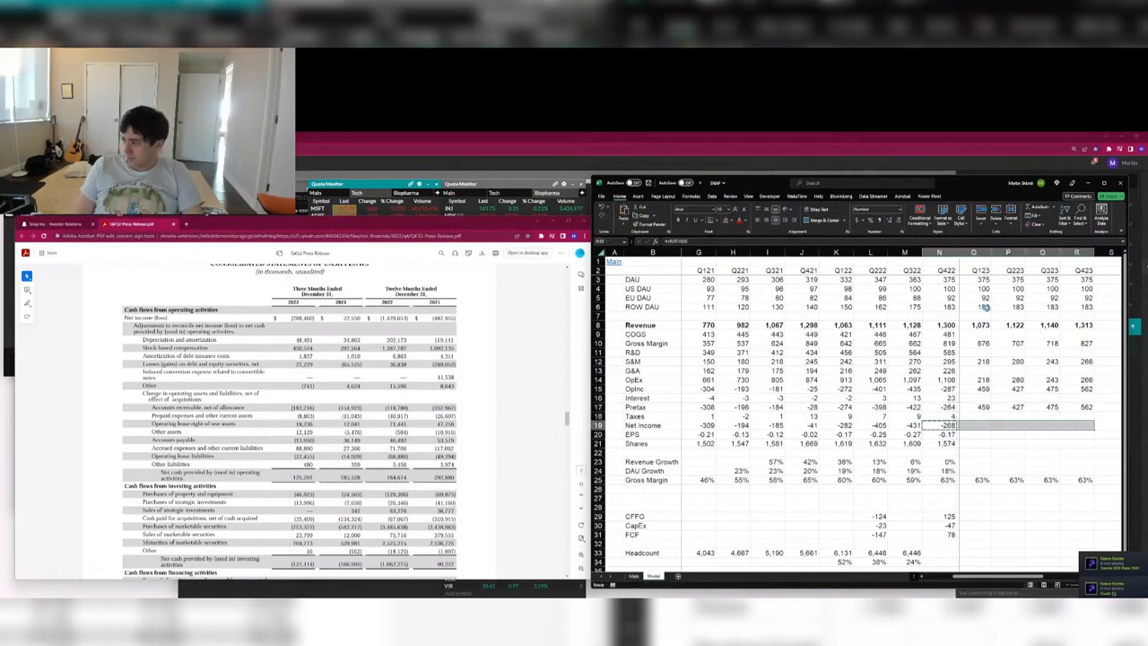
pyautogui.hotkey('ctrl', 'r')
# Calculate Q123 taxes as 10% of pretax income and extend the formula through Q423.
pyautogui.press('Up')
pyautogui.press('Right')
pyautogui.write('46')
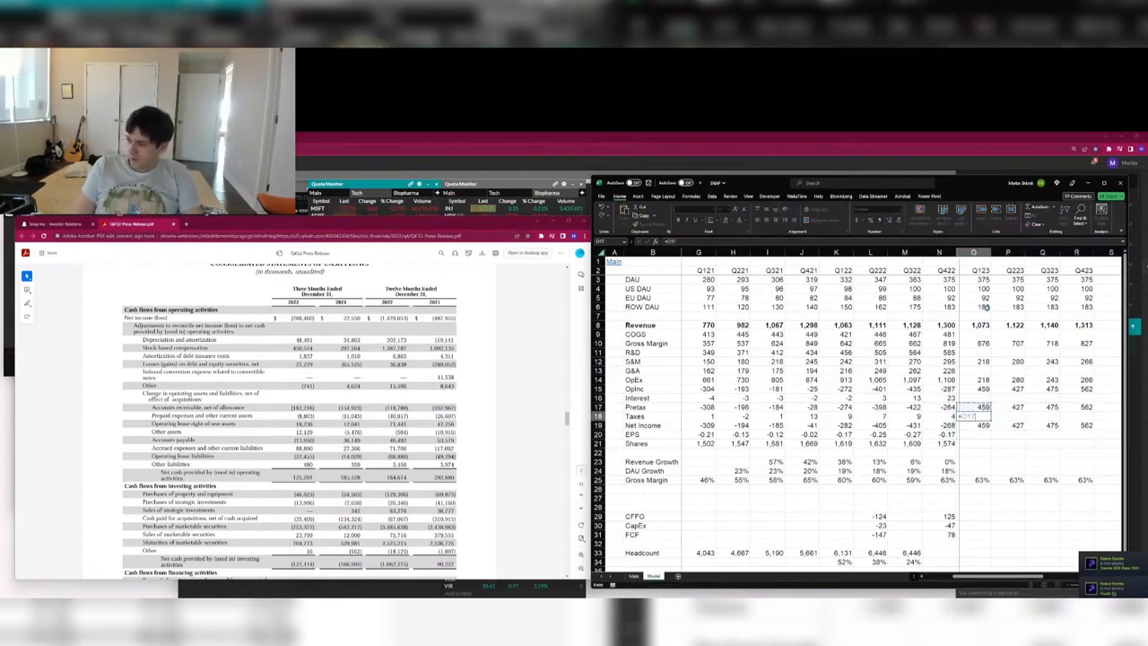
pyautogui.press('Right')
pyautogui.hotkey('ctrl', 'r')
pyautogui.press('Right')
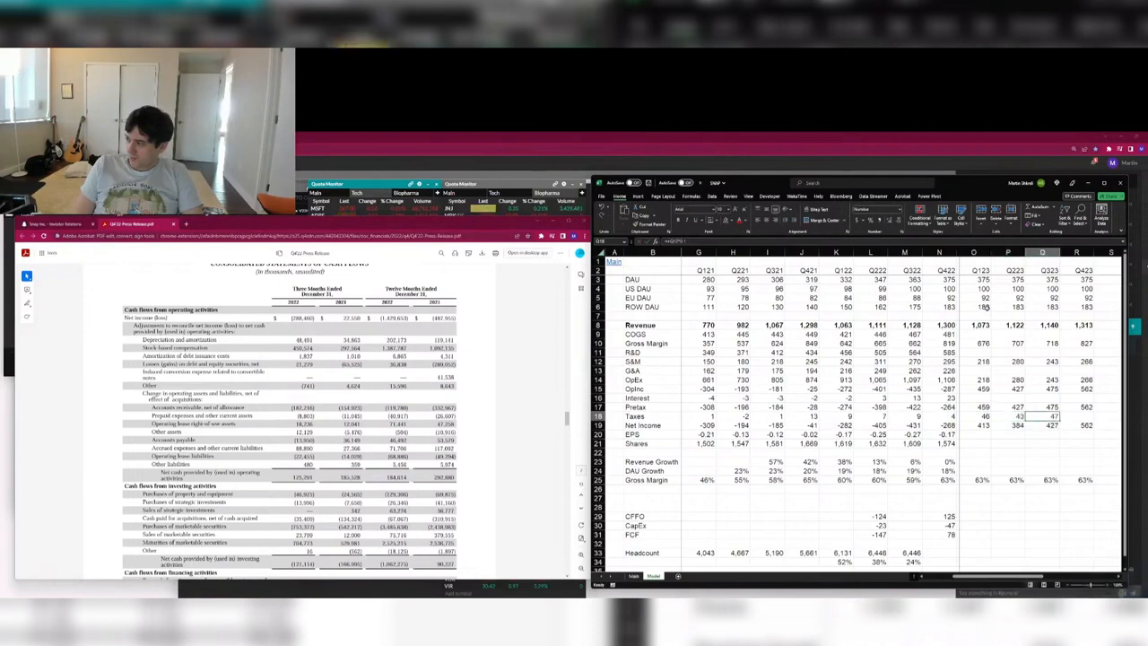
pyautogui.hotkey('ctrl', 'r')
pyautogui.press('Right')
pyautogui.hotkey('ctrl', 'r')
# Link the Q123 share count to the Q422 shares and carry the formula through Q423.
pyautogui.press('Down')
pyautogui.press('Left')
pyautogui.press('Down')
pyautogui.press('Down')
pyautogui.press('Left')
pyautogui.press('Left')
pyautogui.hotkey('ctrl', 'r')
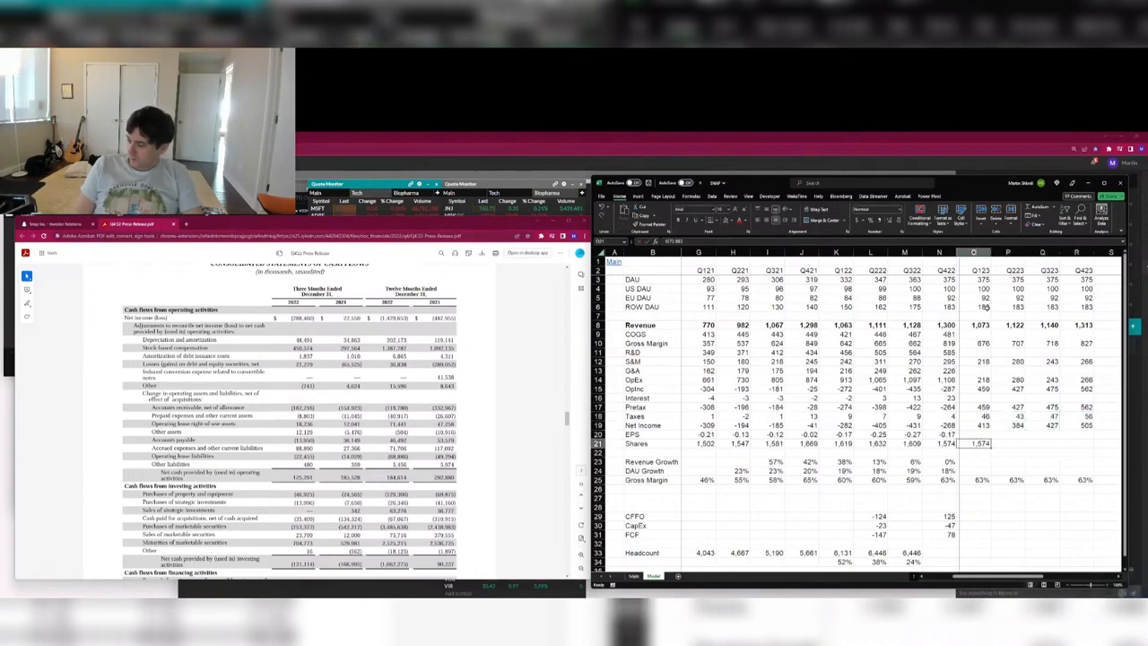
pyautogui.write('+')
pyautogui.press('Left')
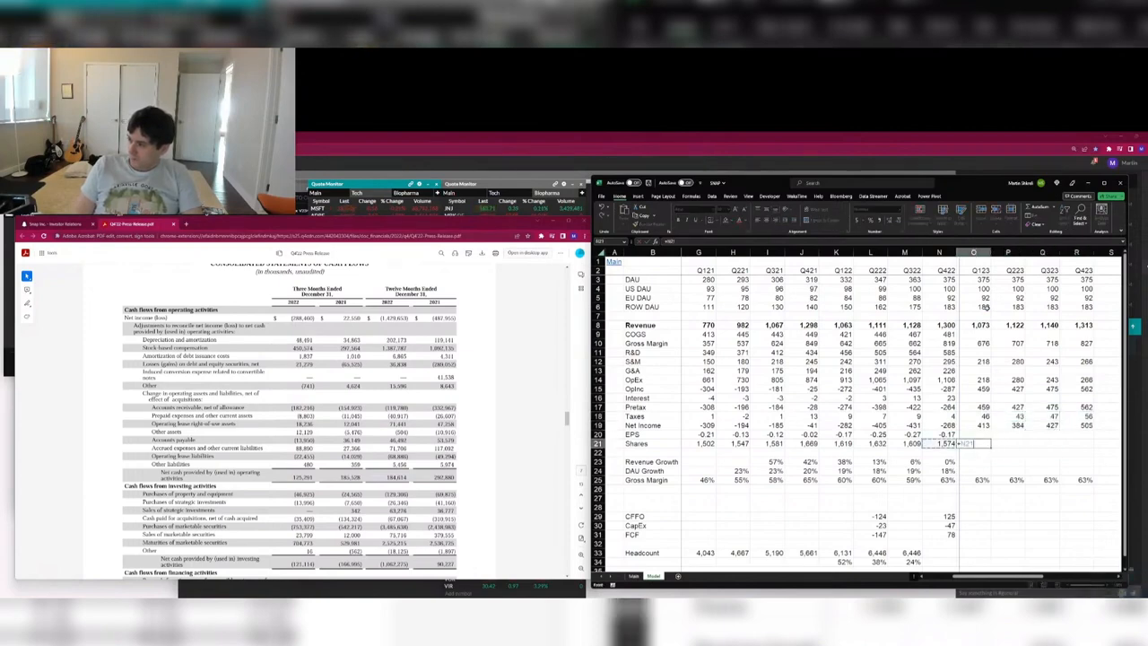
pyautogui.press('Tab')
pyautogui.hotkey('ctrl', 'r')
pyautogui.press('Right')
pyautogui.hotkey('ctrl', 'r')
pyautogui.press('Right')
pyautogui.hotkey('ctrl', 'r')
# Fill the EPS formula from Q422 across Q123 to Q423.
pyautogui.press('Up')
pyautogui.press('Left')
pyautogui.press('Left')
pyautogui.press('Left')
pyautogui.press('Left')
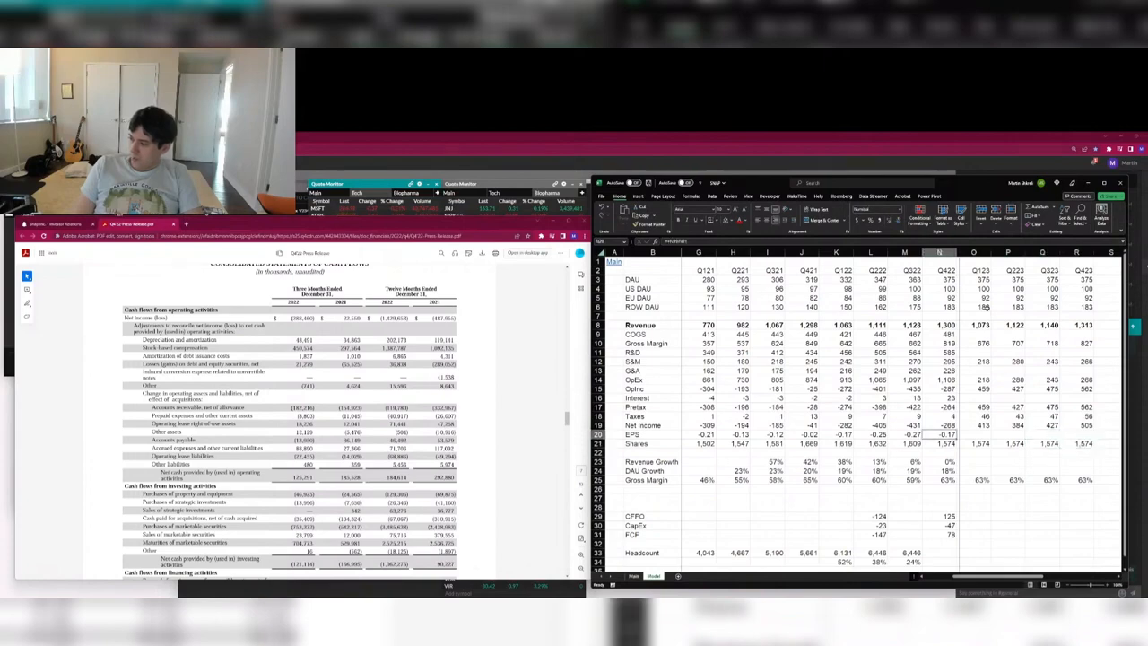
pyautogui.press('Right')
pyautogui.hotkey('ctrl', 'r')
pyautogui.press('Right')
pyautogui.hotkey('ctrl', 'r')
pyautogui.press('Right')
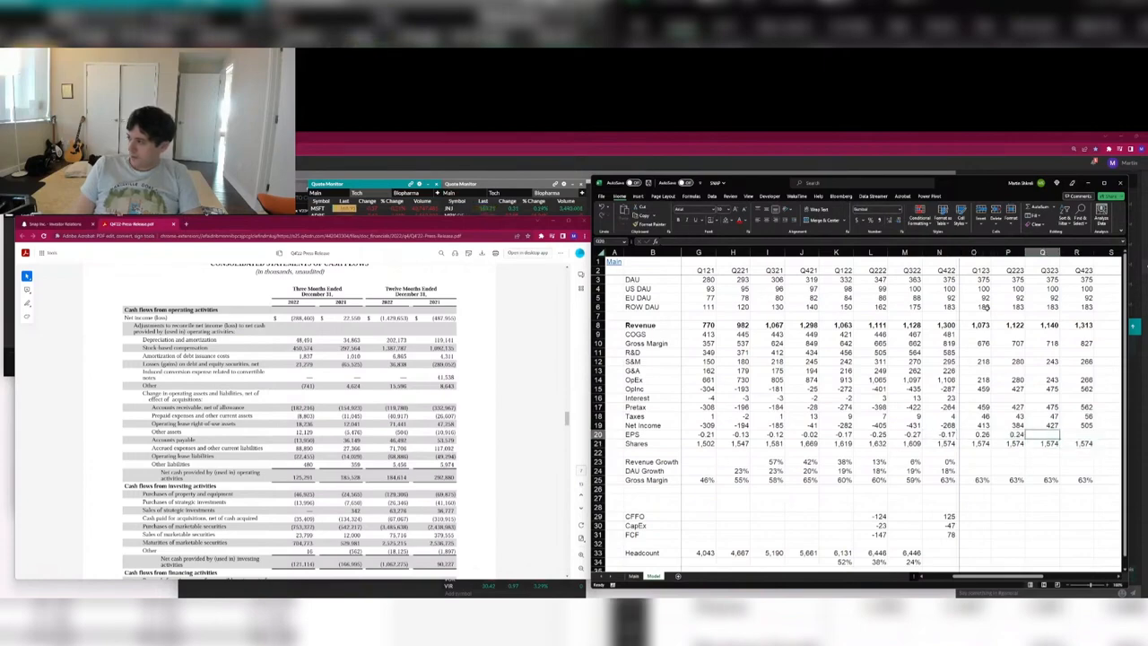
pyautogui.hotkey('ctrl', 'r')
pyautogui.press('Right')
pyautogui.hotkey('ctrl', 'r')
# Check the combined Q123 to Q423 net income against the valuation figures on the Main sheet.
pyautogui.press('Up')
pyautogui.hotkey('shift', 'Left')
pyautogui.hotkey('shift', 'Left')
pyautogui.hotkey('shift', 'Left')
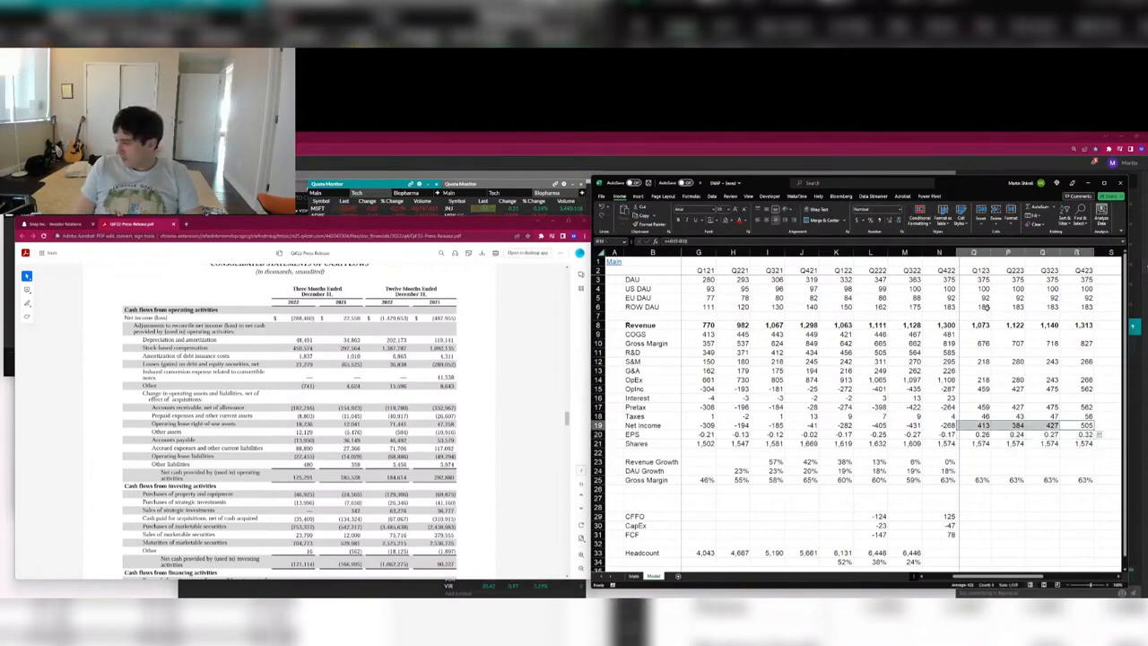
pyautogui.hotkey('ctrl', 'pageup')
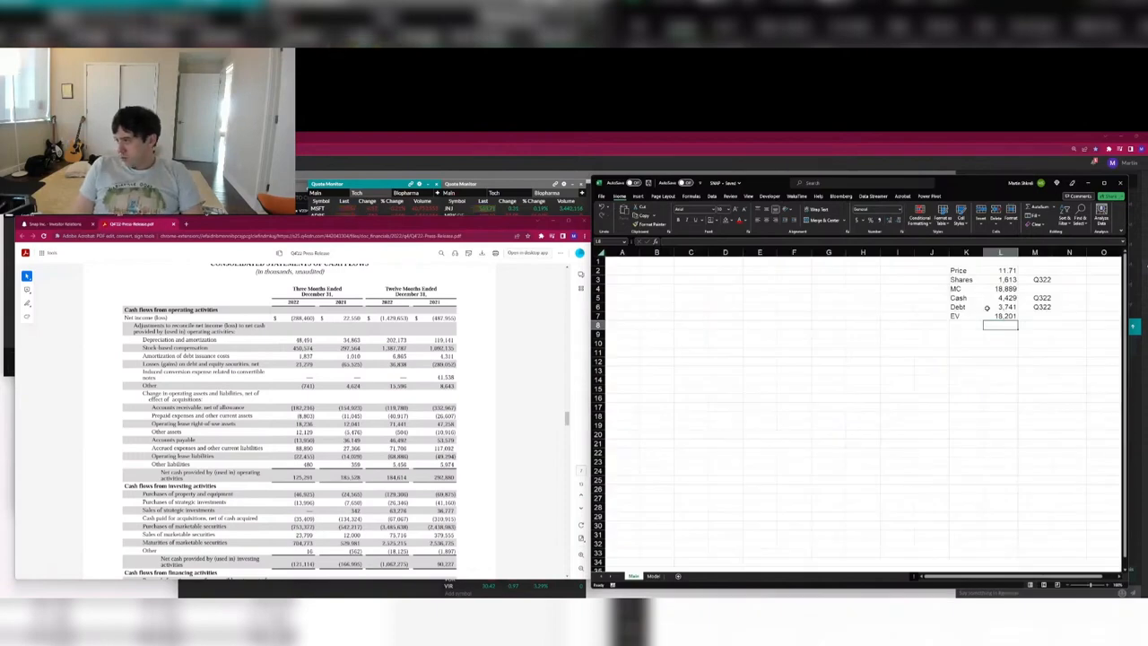
# Return to the Model sheet and examine the Q123 revenue projection formula.
pyautogui.hotkey('ctrl', 'pagedown')
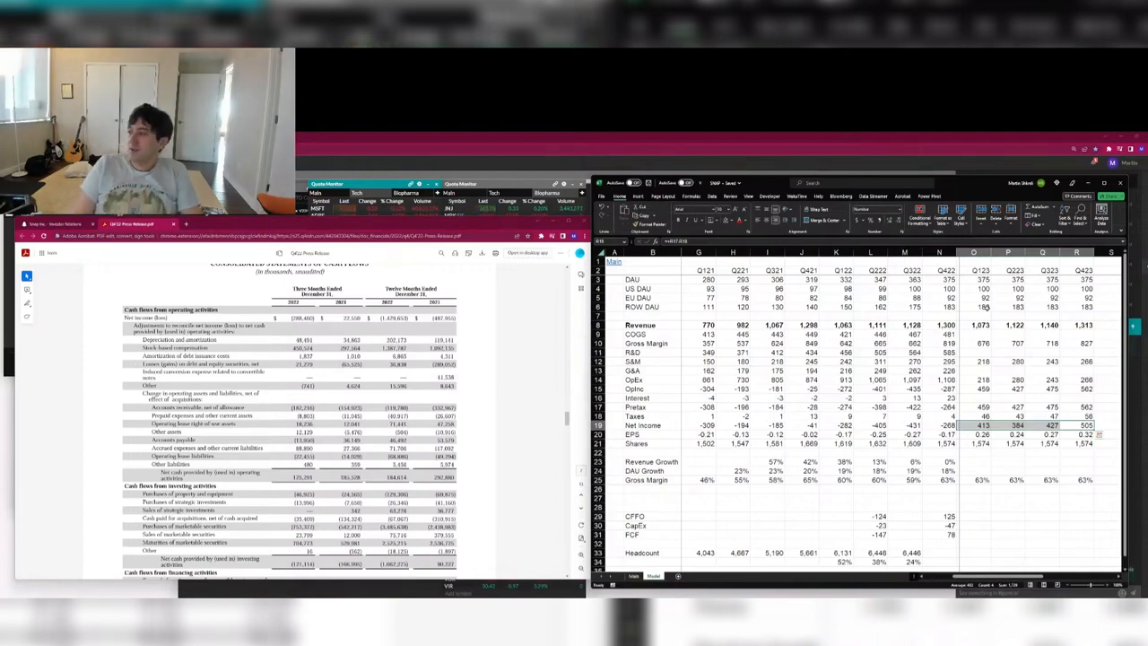
pyautogui.press('Up')
pyautogui.press('Up')
pyautogui.press('Up')
pyautogui.press('Up')
pyautogui.press('Up')
pyautogui.press('Up')
pyautogui.press('Up')
pyautogui.press('Up')
pyautogui.press('Up')
pyautogui.press('Up')
pyautogui.press('Up')
pyautogui.press('Left')
pyautogui.press('Left')
pyautogui.press('Left')
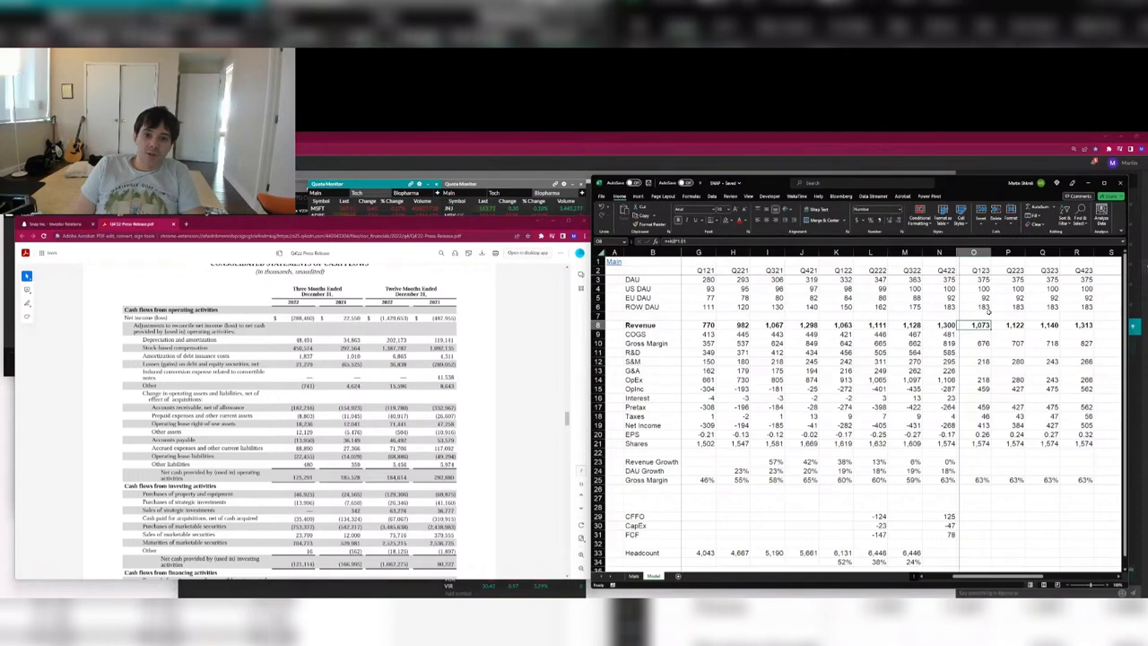
# Switch to Chrome and open the SurveyMonkey website in a new window.
pyautogui.hotkey('alt', 'Tab')
pyautogui.hotkey('alt', 'Tab')
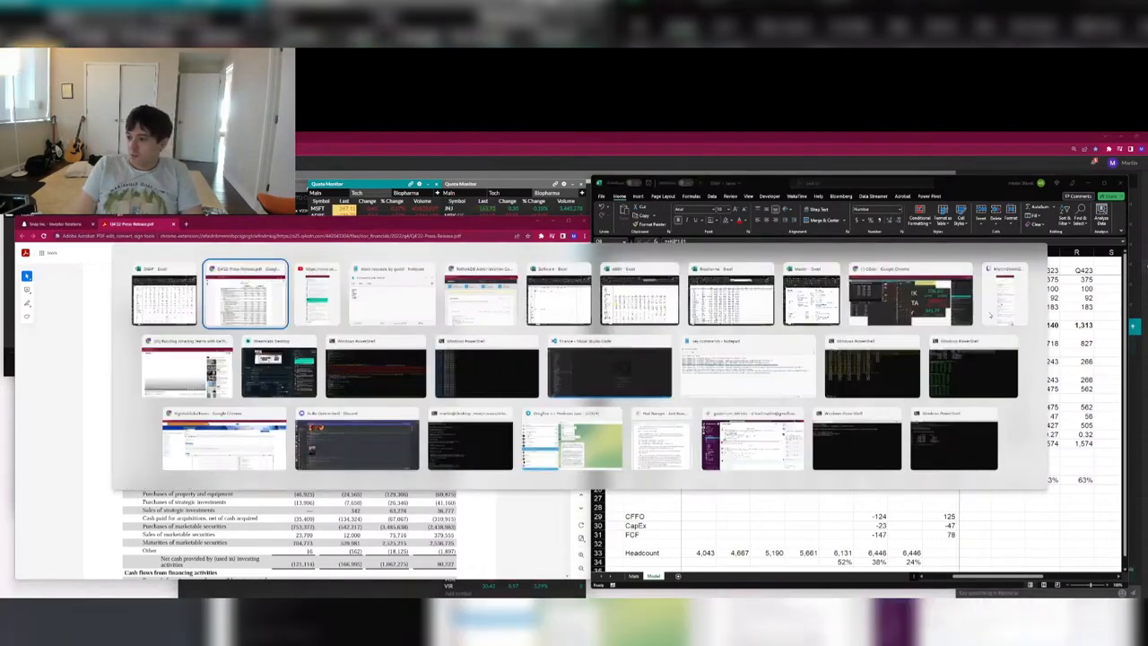
pyautogui.hotkey('ctrl', 't')
pyautogui.write('surveymonkey')
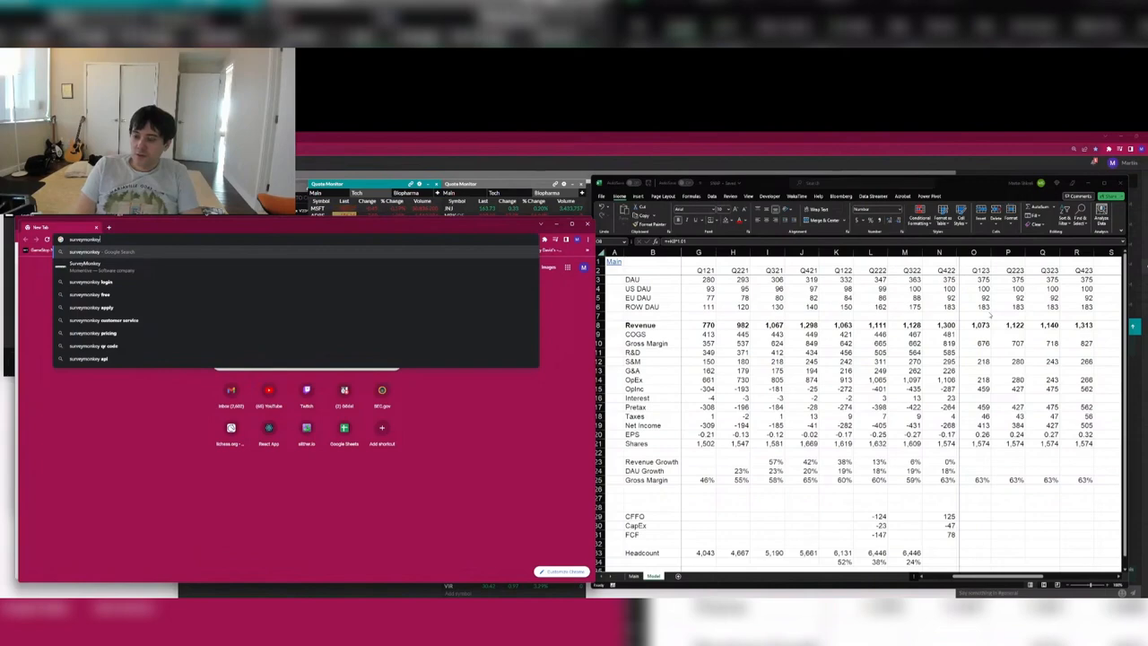
pyautogui.press('Return')
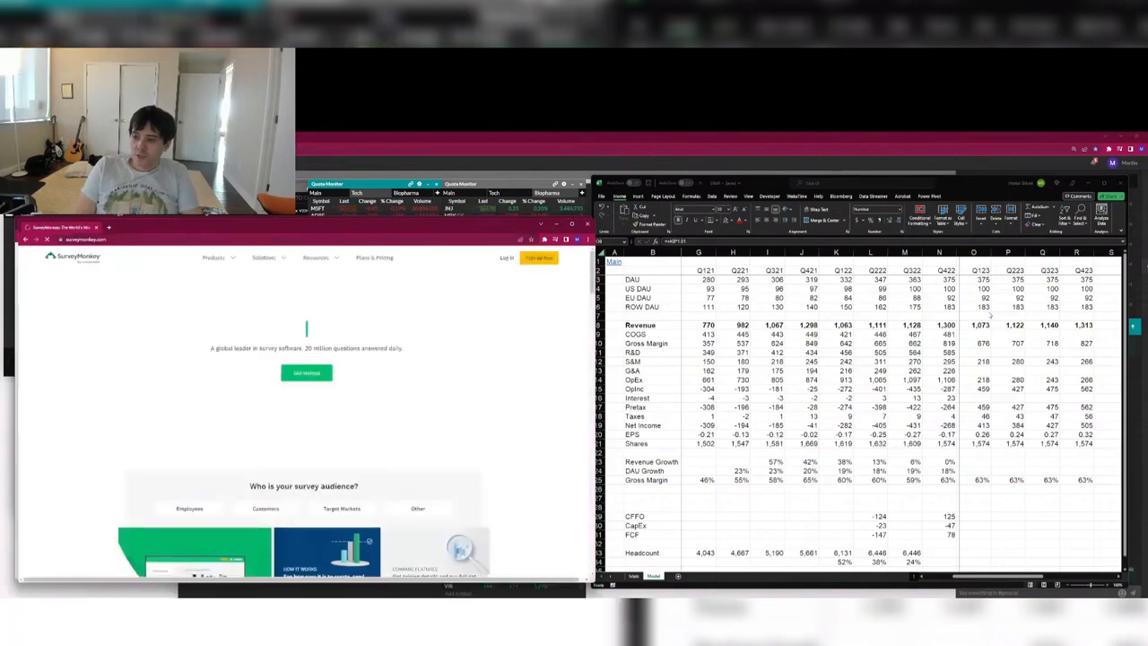
# Open the StrawPoll website and start creating a new poll.
pyautogui.hotkey('ctrl', 'l')
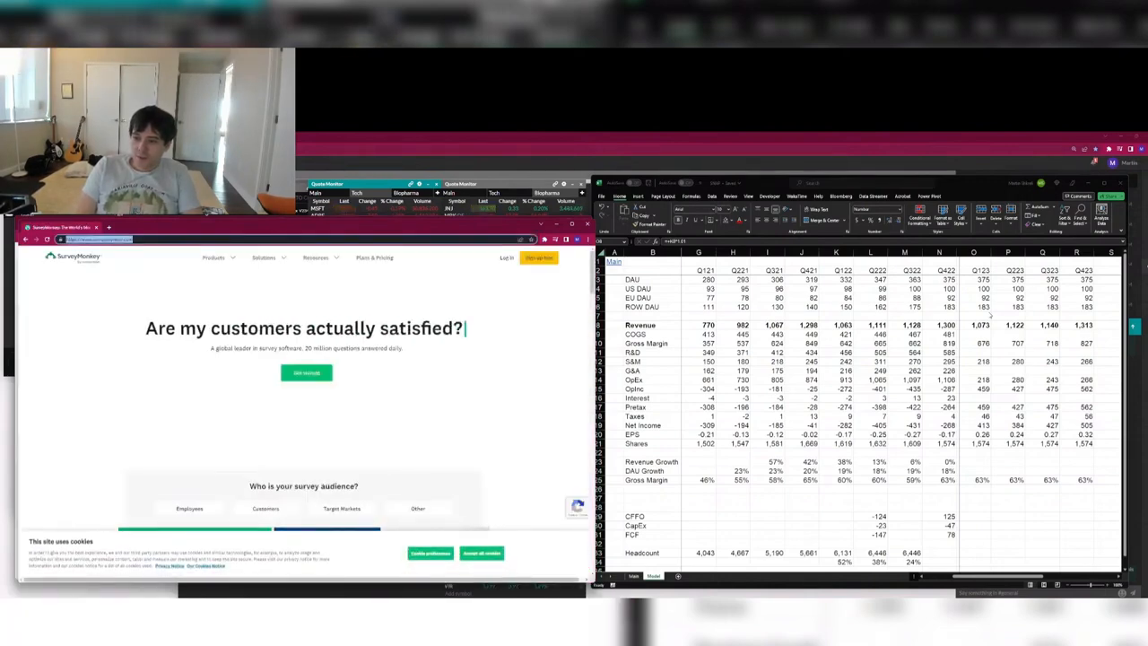
pyautogui.write('strawpoll')
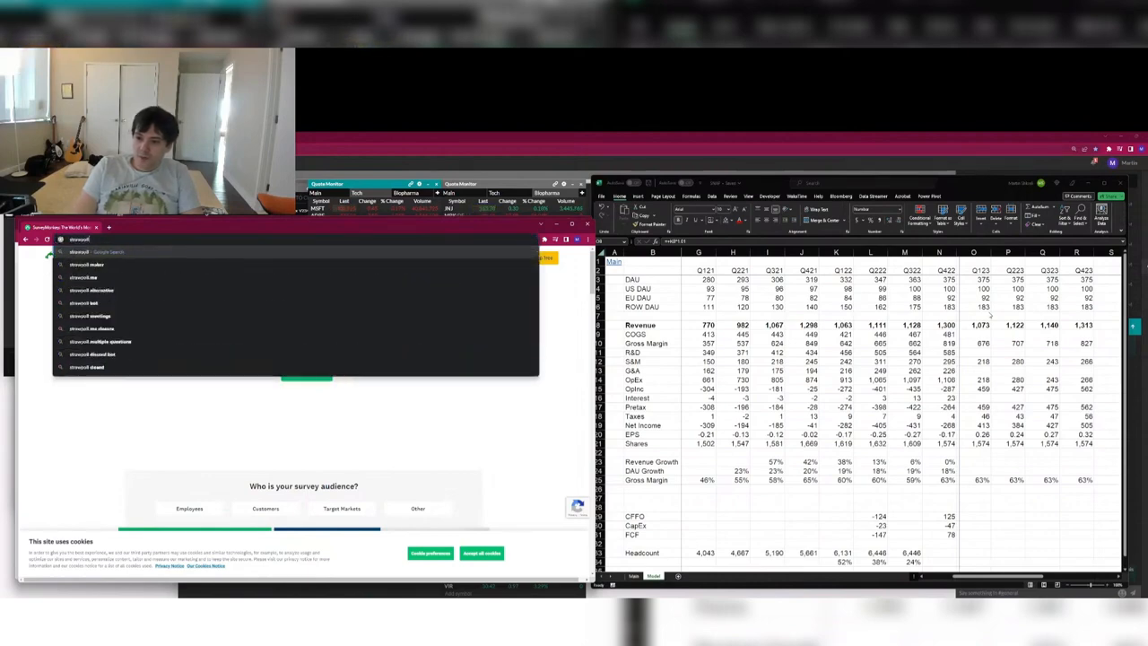
pyautogui.press('Return')
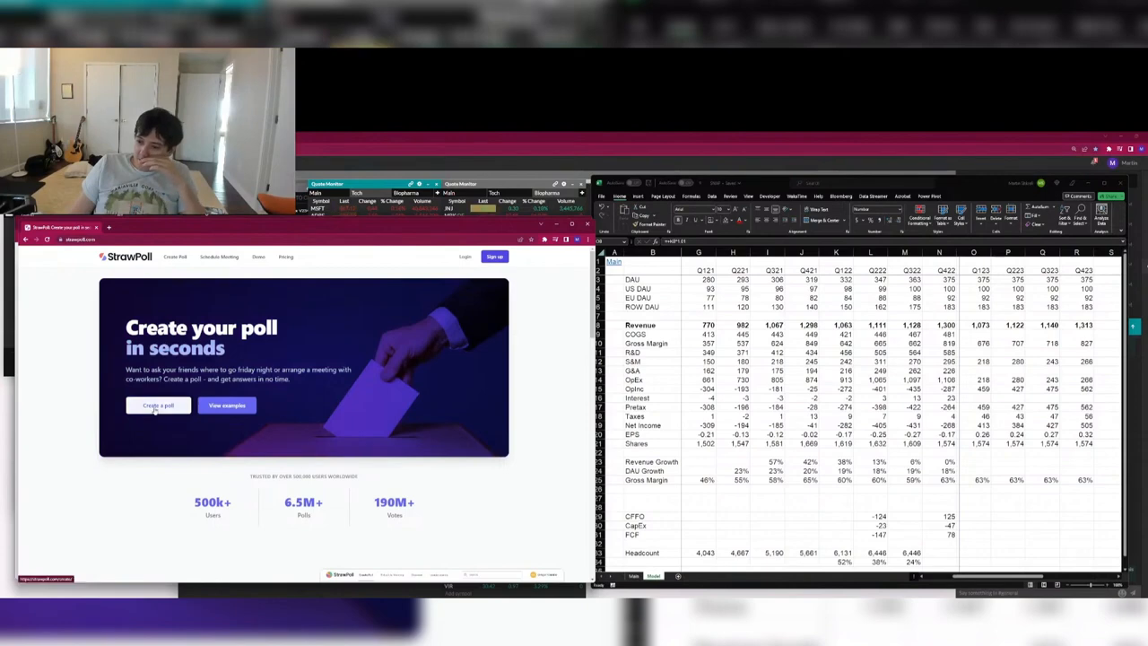
pyautogui.click(156, 406)
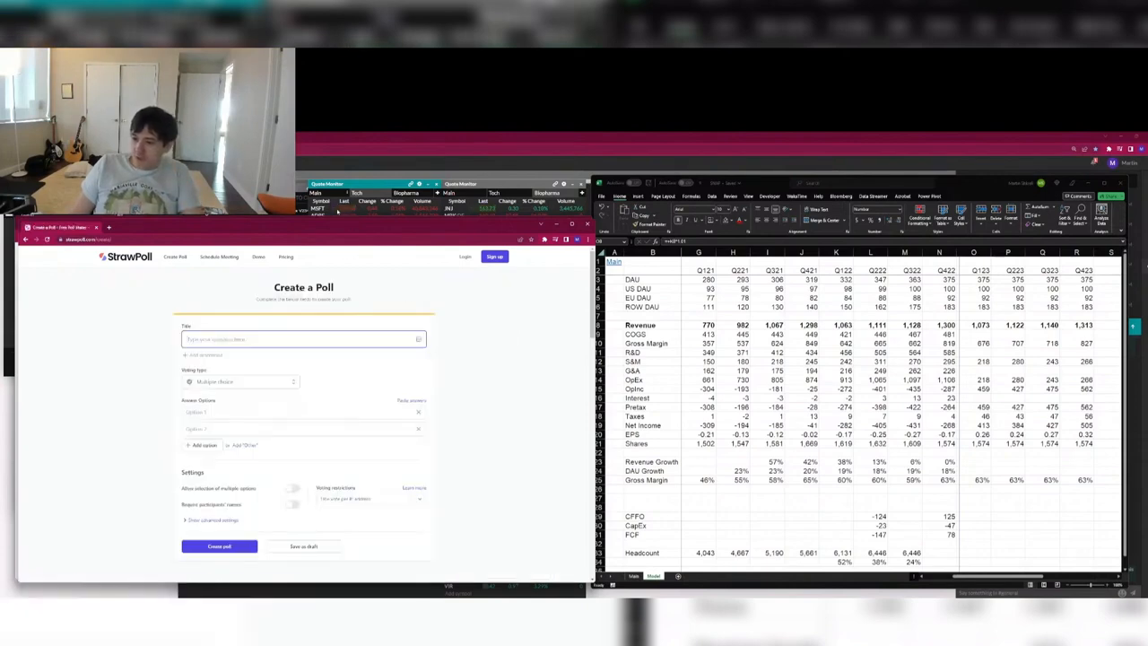
# Title the poll "Which of these social media services do you see yourself using more in the next 12 months?".
pyautogui.moveTo(363, 230); pyautogui.dragTo(853, 171)
pyautogui.hotkey('ctrl', '+')
pyautogui.hotkey('ctrl', '+')
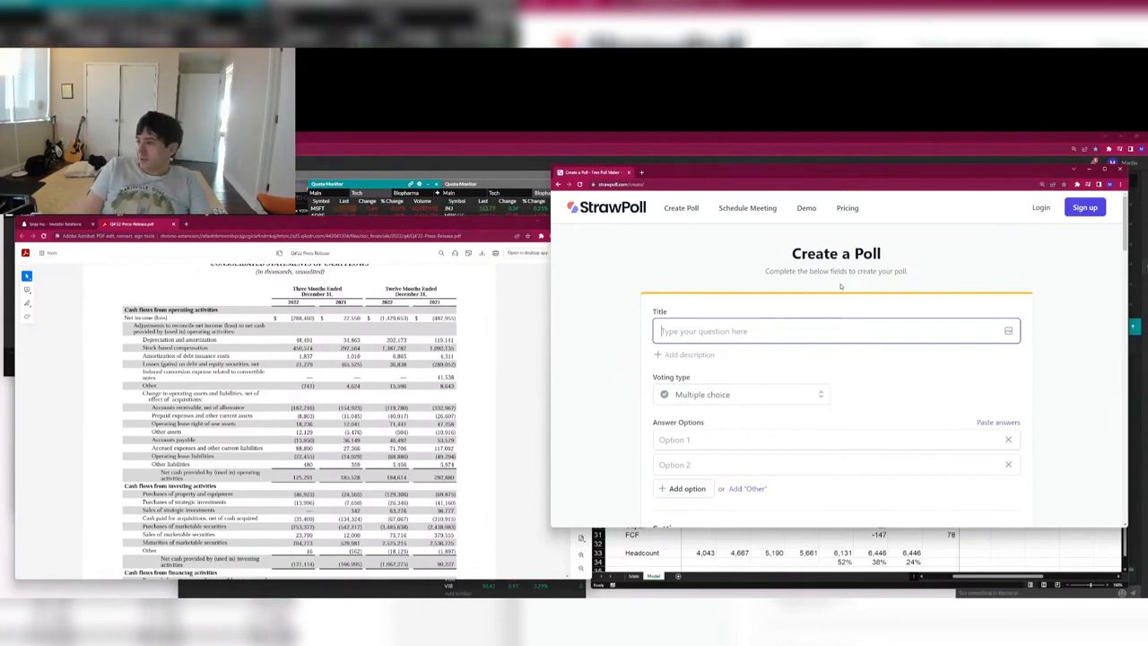
pyautogui.write('hich of the')
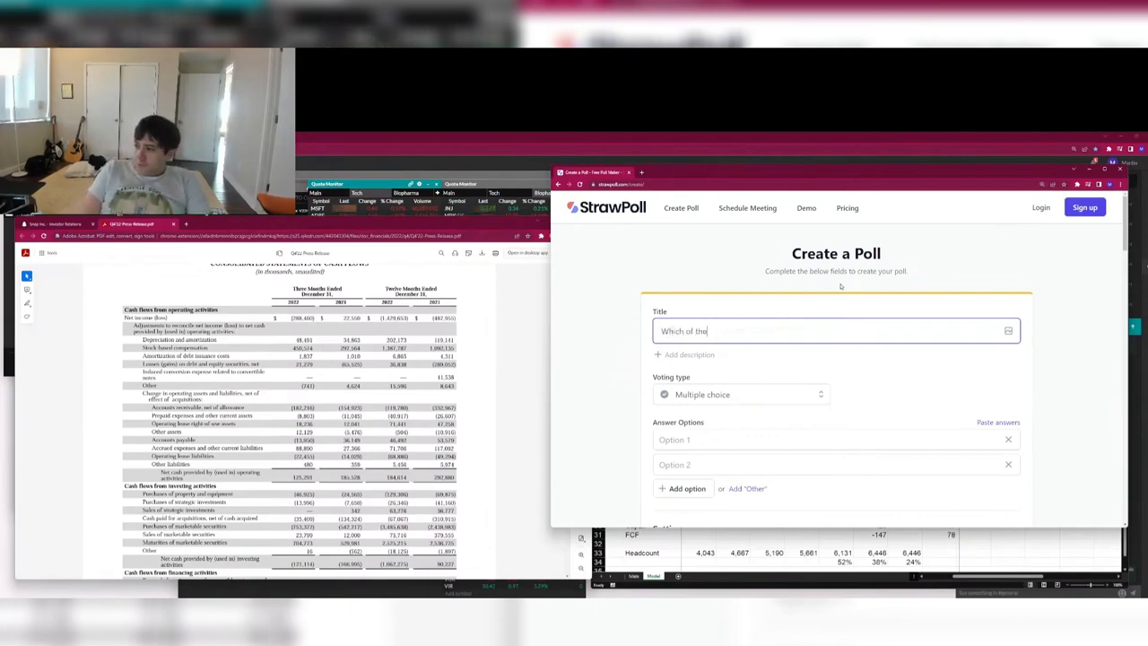
pyautogui.write('se social media ')
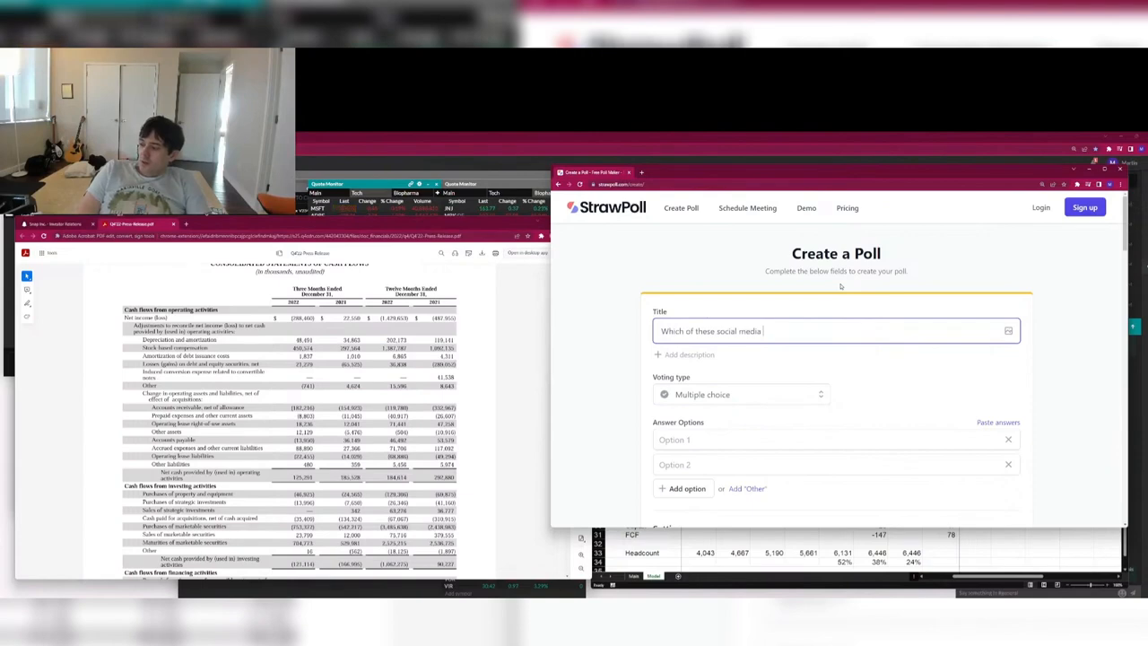
pyautogui.write('serv')
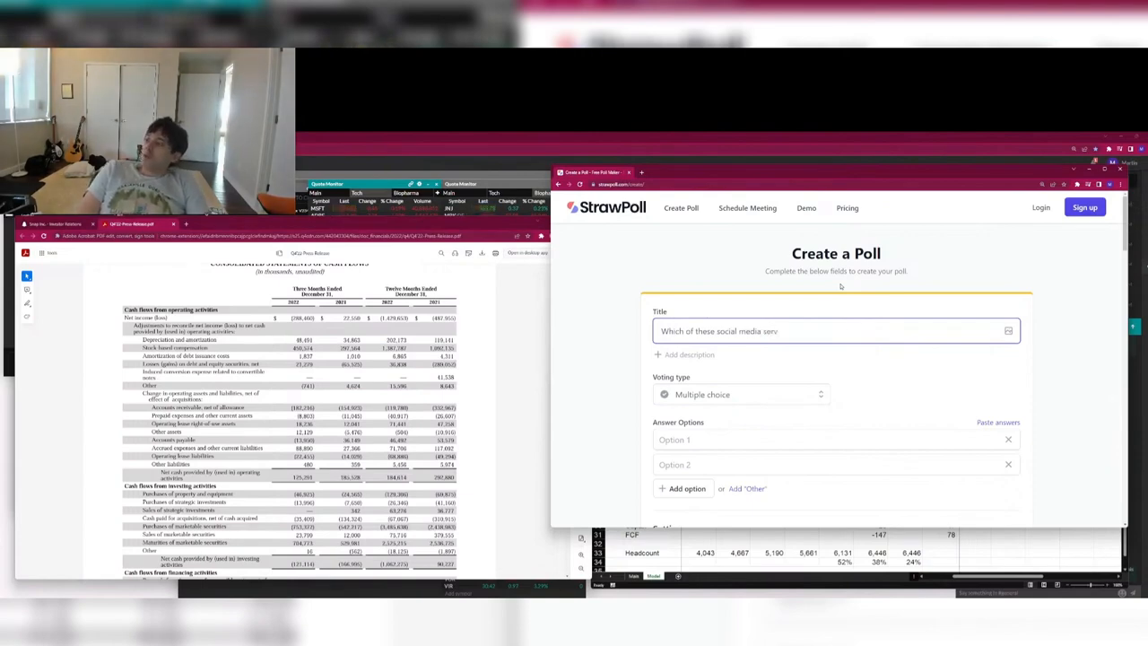
pyautogui.write('ices do you see you')
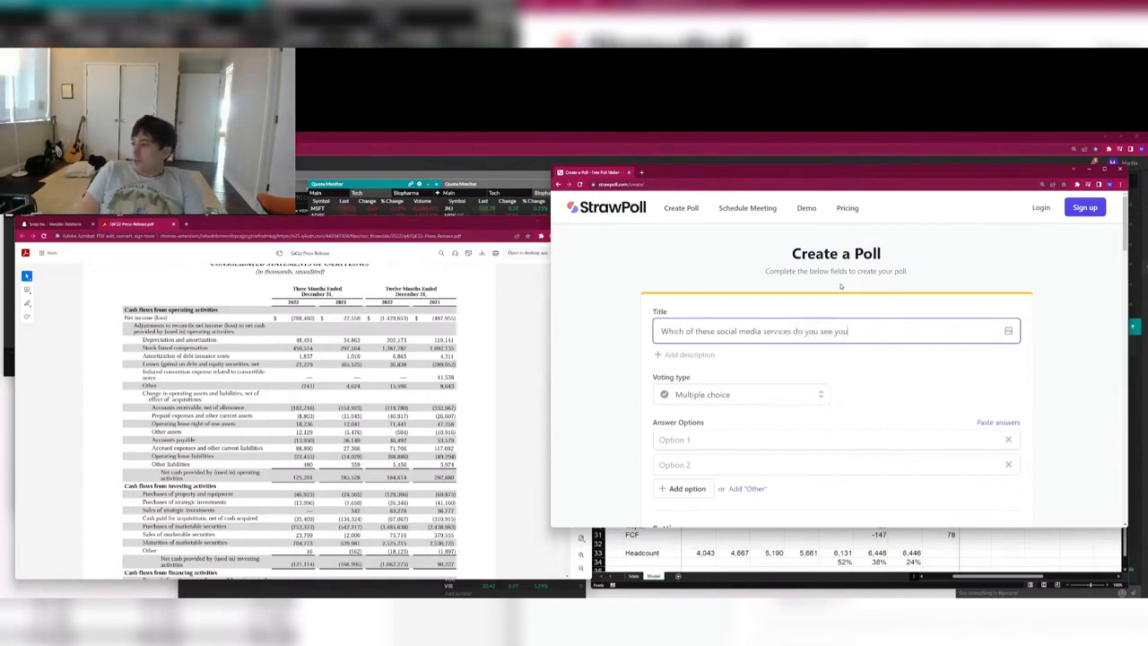
pyautogui.write('rself using more in the ')
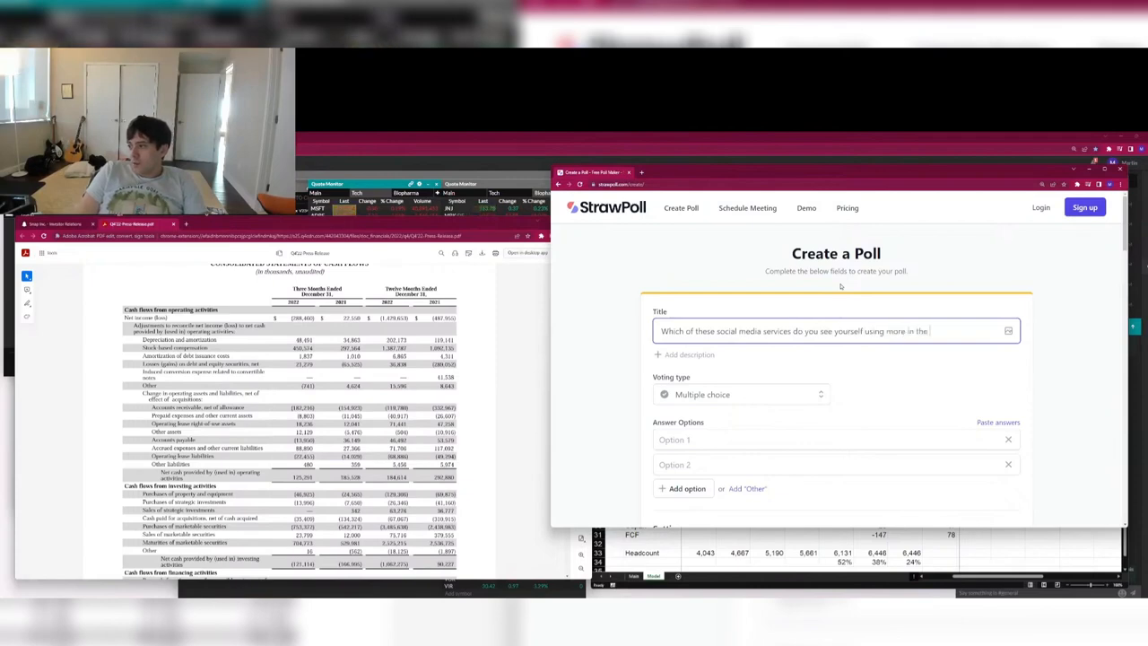
pyautogui.write('next 12 months?')
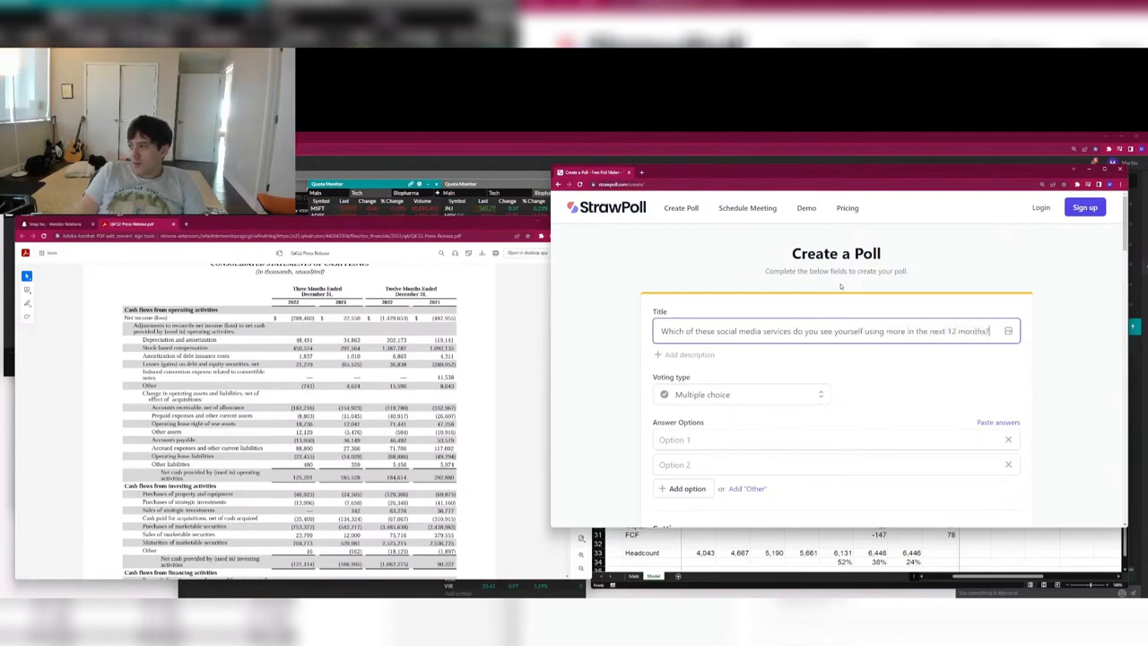
# Enter Snapchat and Facebook as the first two answer options of the multiple choice poll.
pyautogui.press('Tab')
pyautogui.press('Tab')
pyautogui.press('Tab')
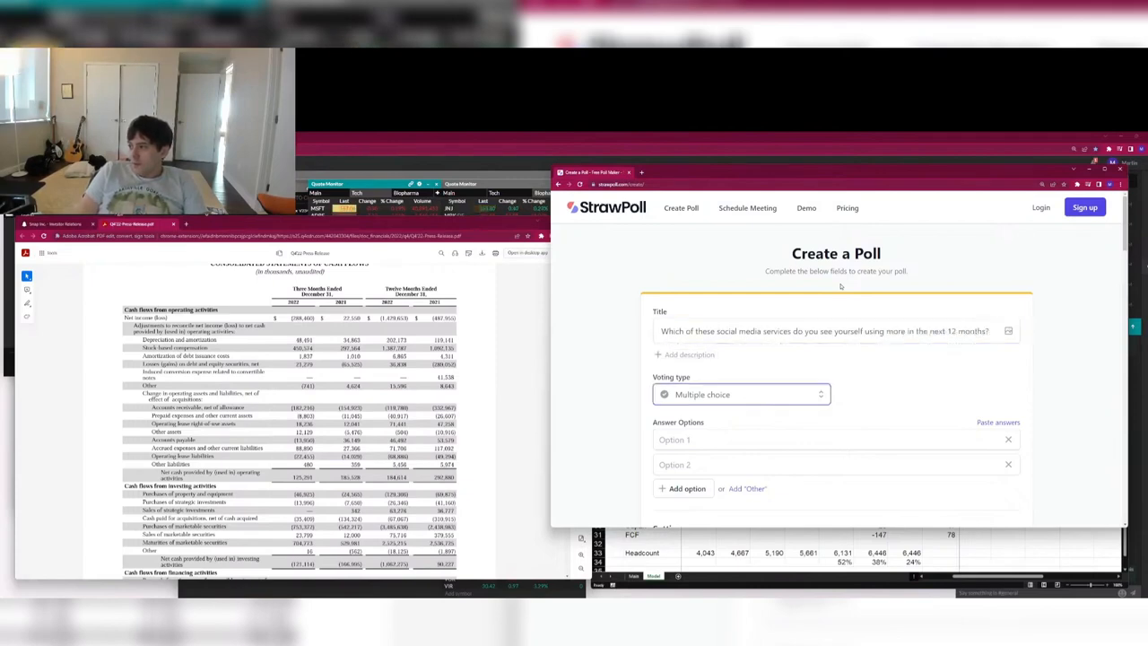
pyautogui.press('Tab')
pyautogui.press('Tab')
pyautogui.write('S')
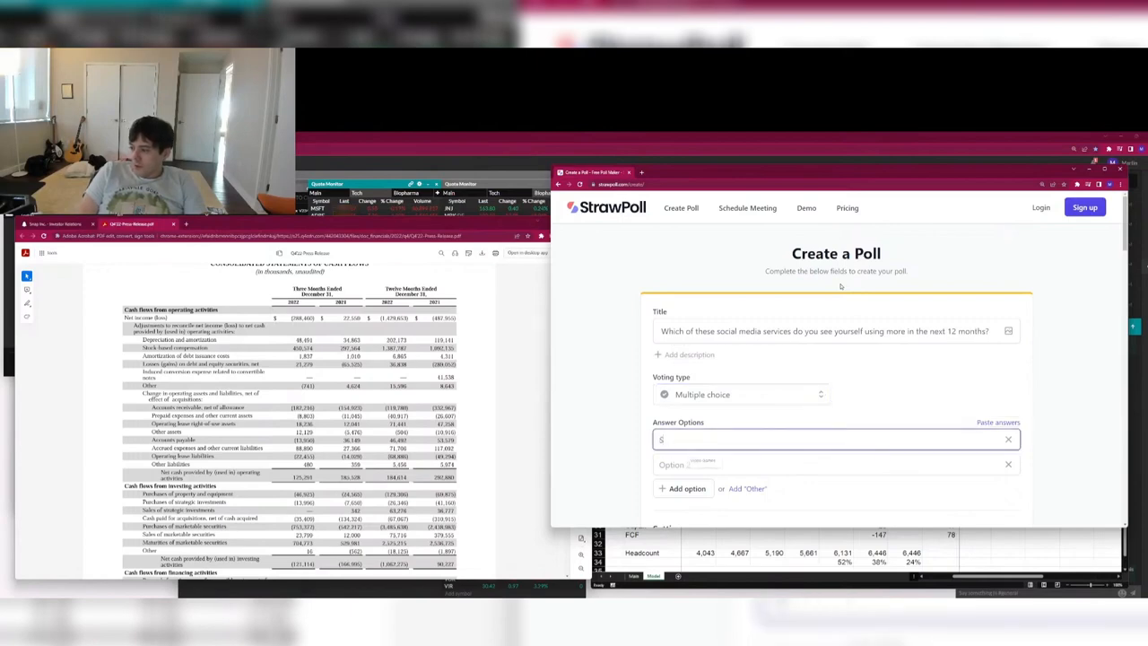
pyautogui.write('napchat')
pyautogui.press('Tab')
pyautogui.press('Tab')
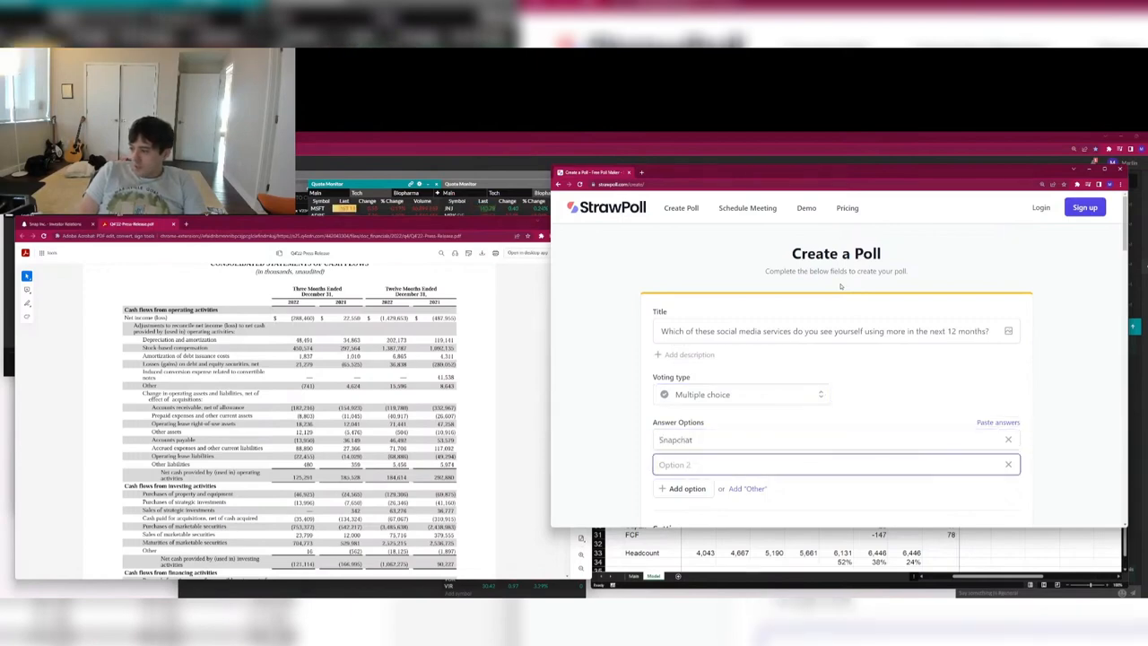
pyautogui.write('Facebook')
# Add two more answer options to the poll, Instagram and TikTok.
pyautogui.press('Tab')
pyautogui.press('Tab')
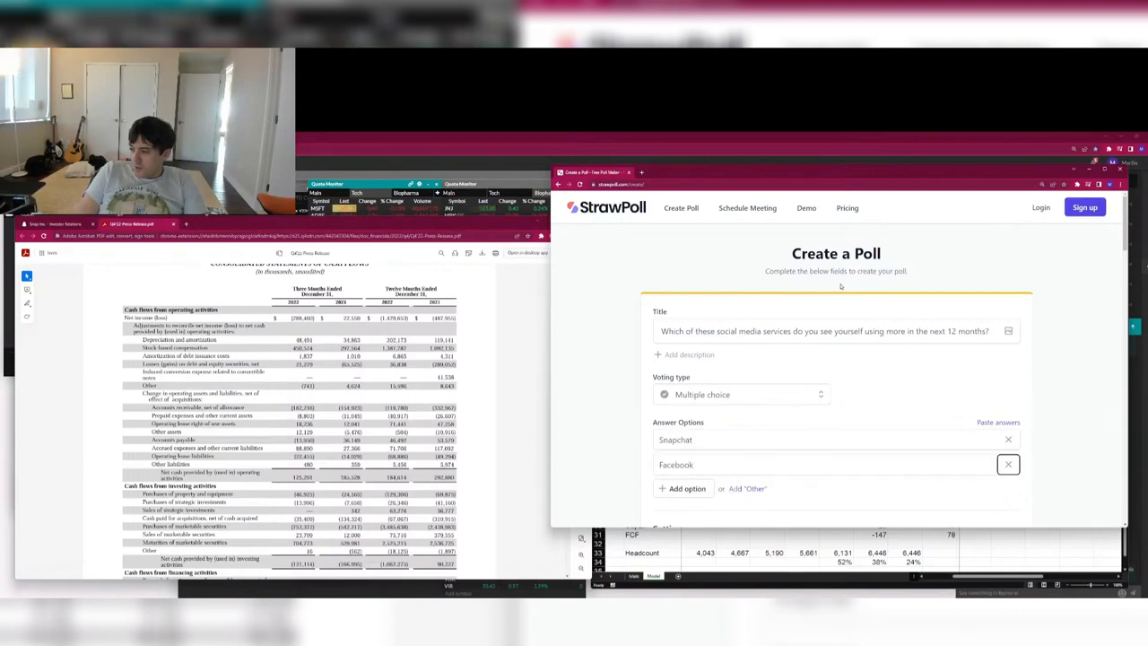
pyautogui.press('Return')
pyautogui.write('Instagram')
pyautogui.press('Tab')
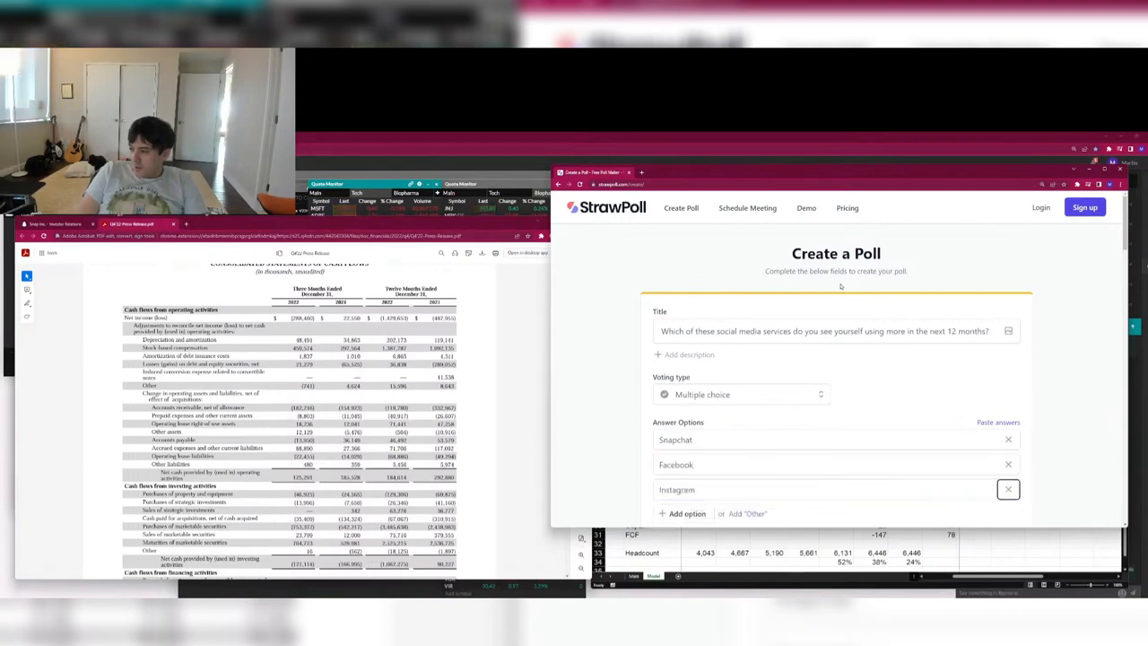
pyautogui.press('Tab')
pyautogui.press('Return')
pyautogui.hotkey('shift', 'Tab')
pyautogui.press('Tab')
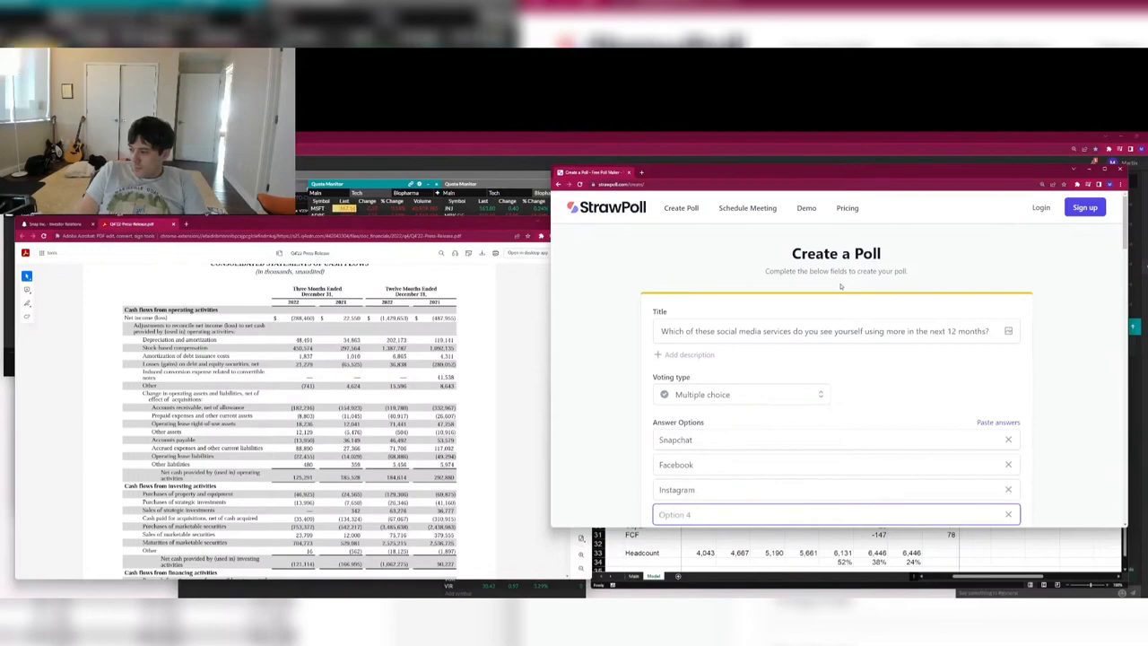
pyautogui.write('TikTok')
# Add Gas and YouTube as the fifth and sixth answer options.
pyautogui.press('Tab')
pyautogui.press('Tab')
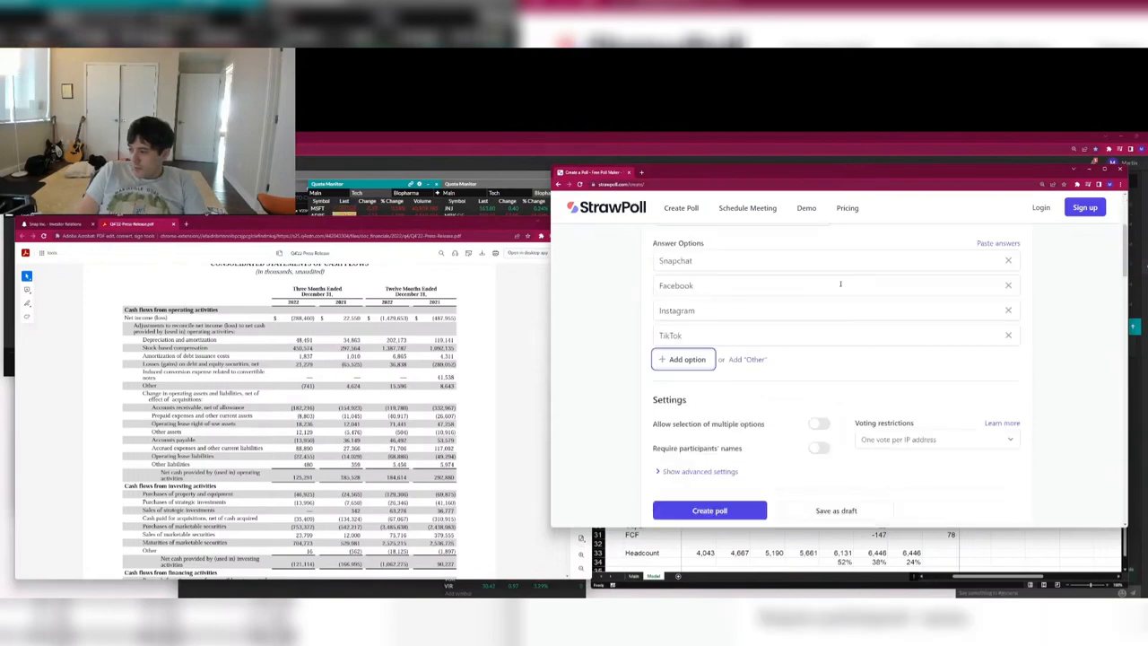
pyautogui.press('Return')
pyautogui.write('G')
pyautogui.press('Tab')
pyautogui.press('Tab')
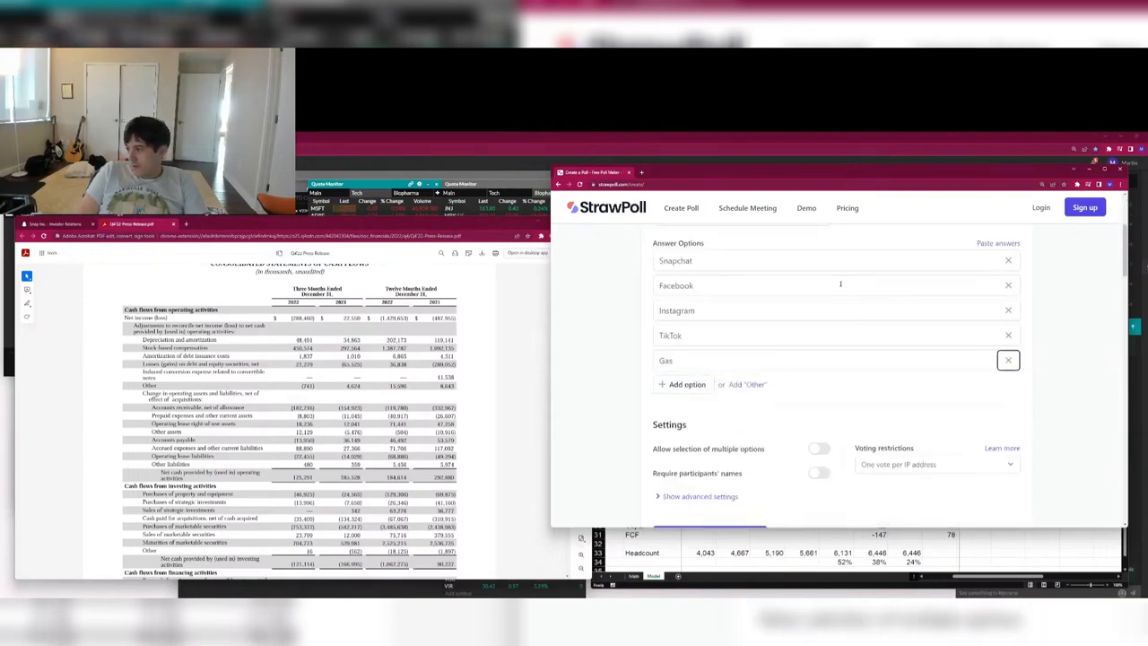
pyautogui.press('Return')
pyautogui.write('YouTube')
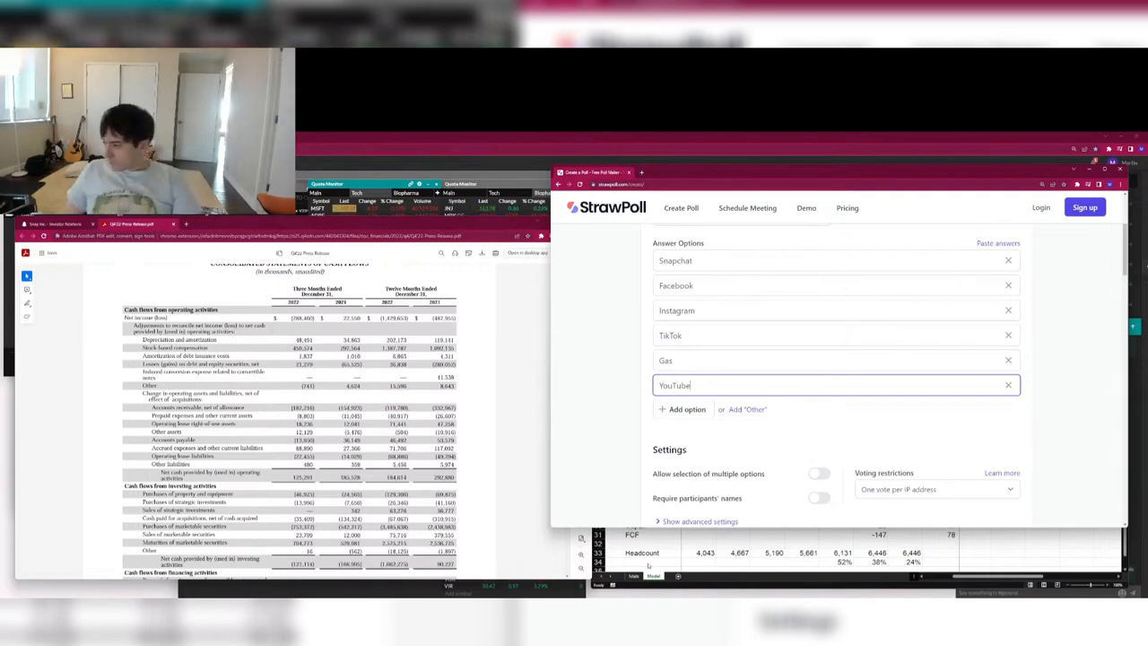
# Allow selection of multiple options in the poll and expand its advanced settings.
pyautogui.click(819, 473)
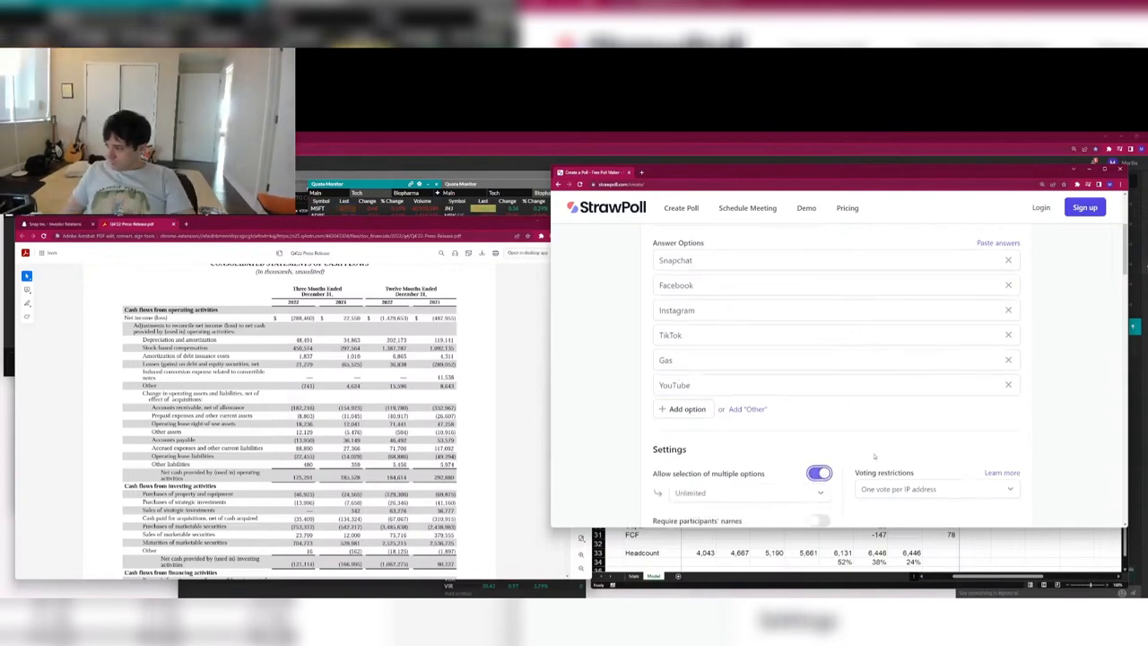
pyautogui.scroll(-3, 847, 421)
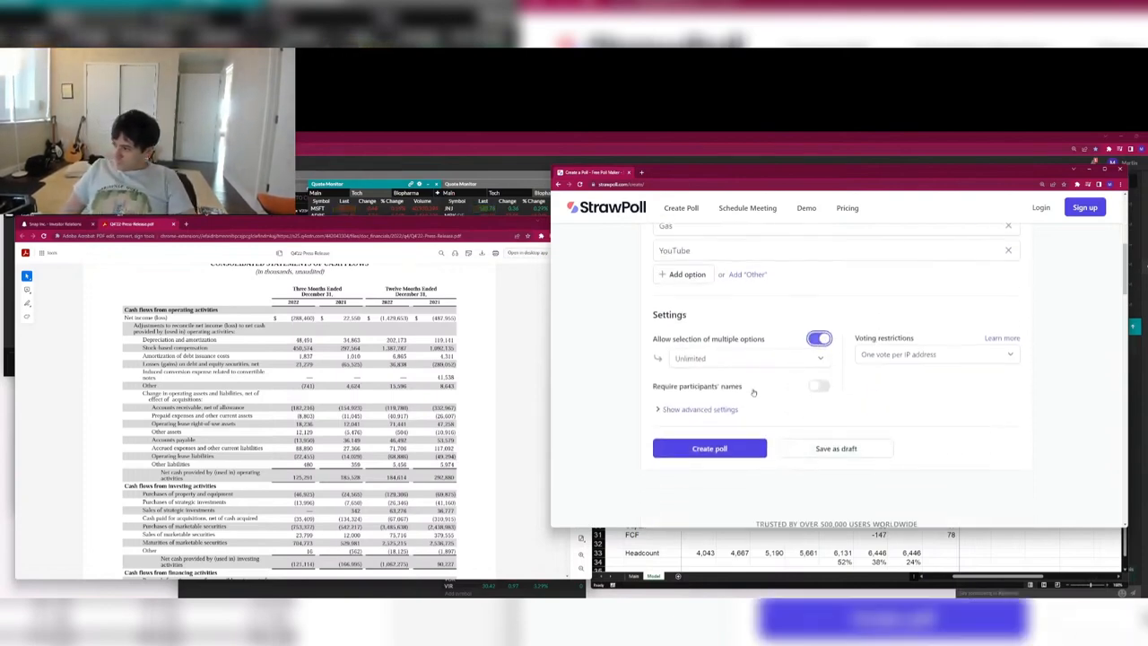
pyautogui.click(726, 409)
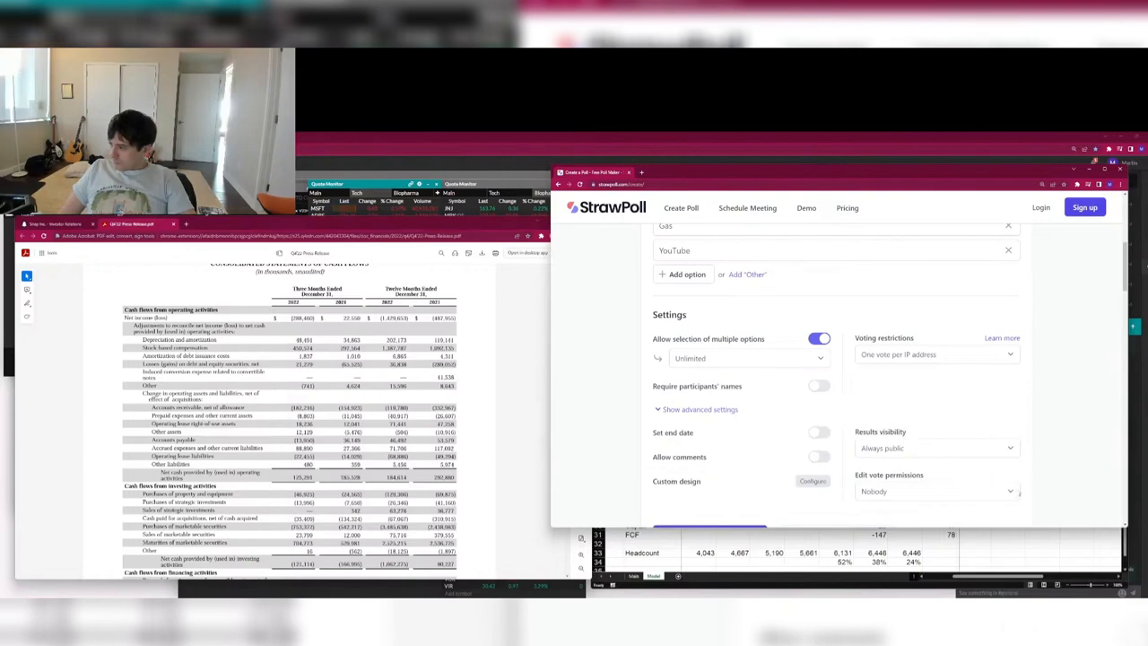
pyautogui.scroll(-3, 679, 463)
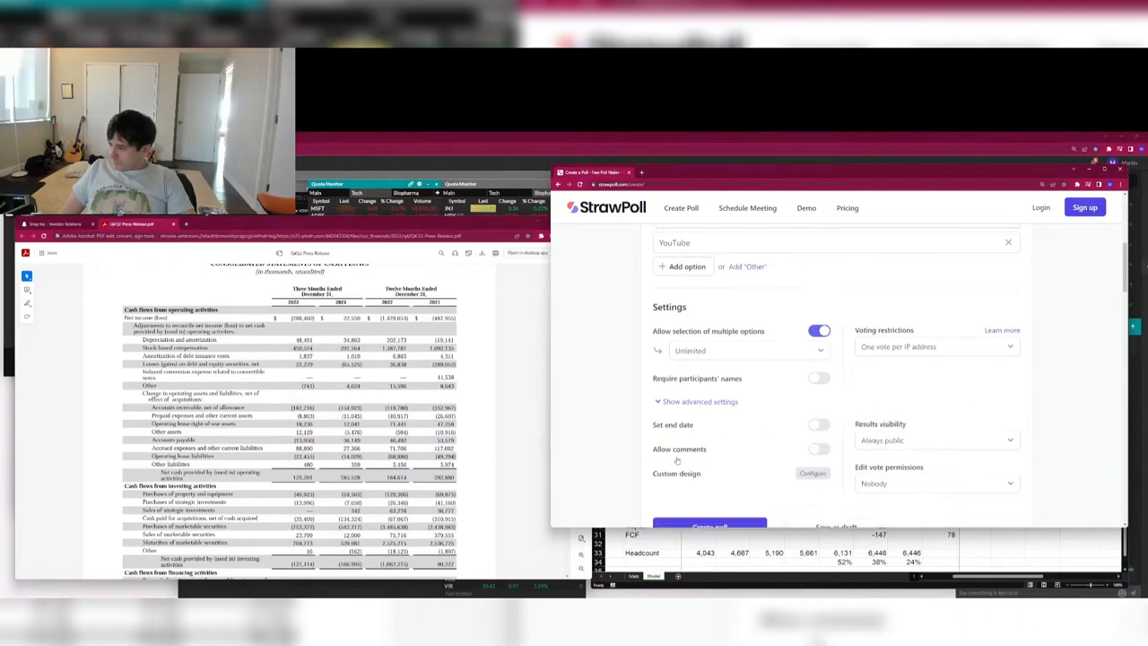
# Replace "more" with "less" in the poll title so it asks about using the services less.
pyautogui.scroll(8, 682, 448)
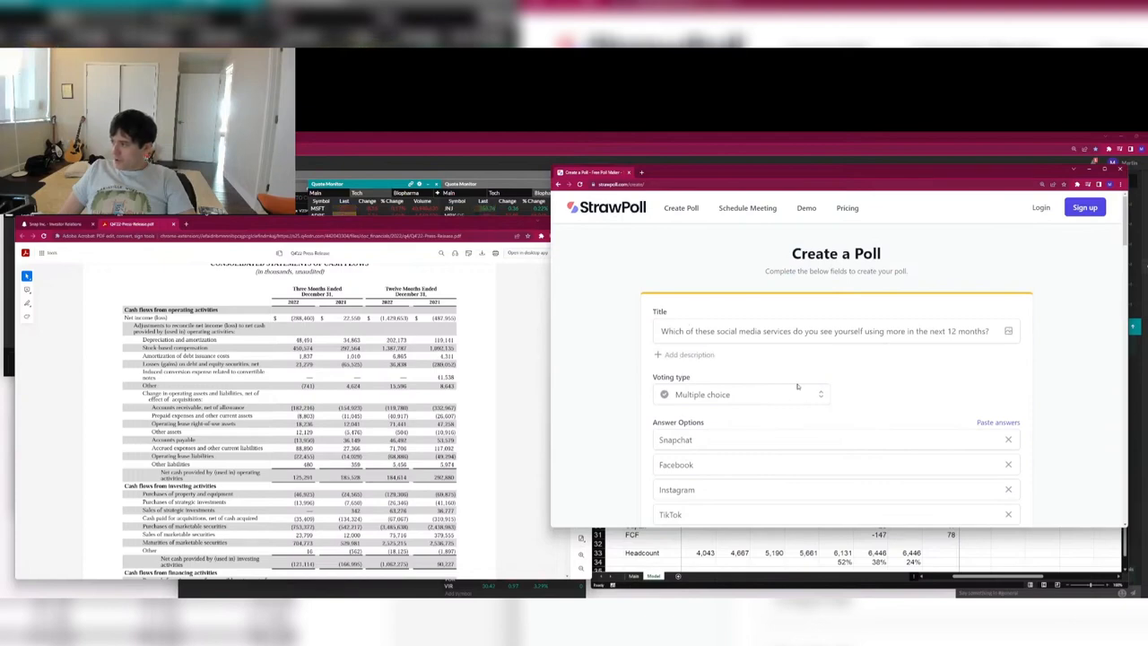
pyautogui.scroll(-2, 794, 395)
pyautogui.scroll(-3, 692, 475)
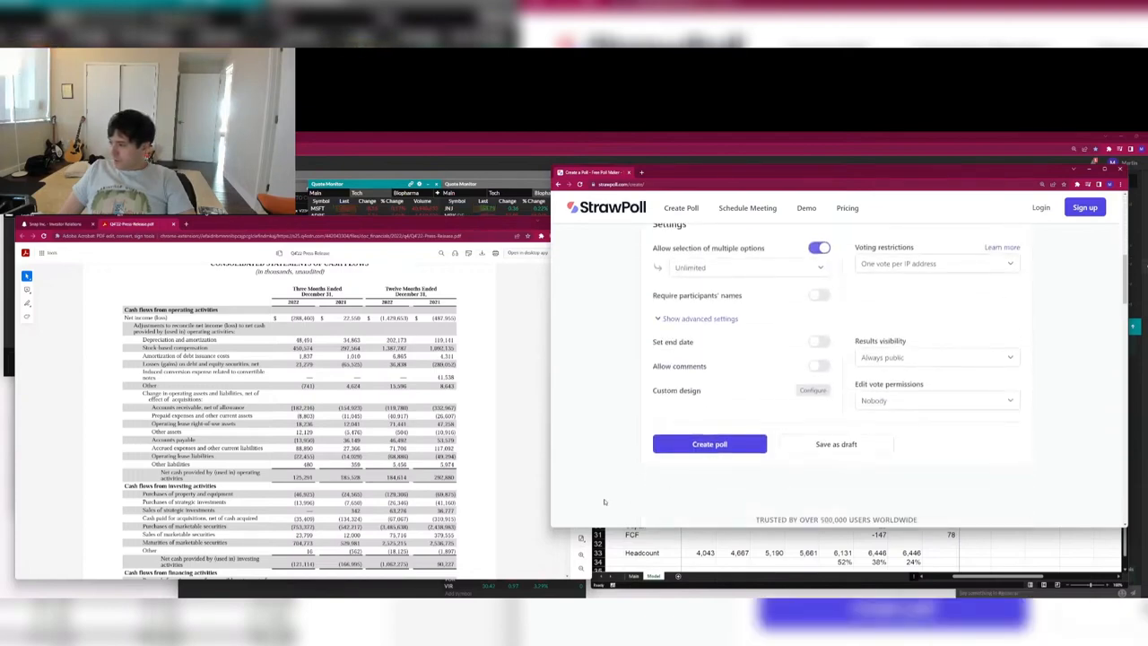
pyautogui.scroll(-2, 765, 492)
pyautogui.scroll(8, 668, 355)
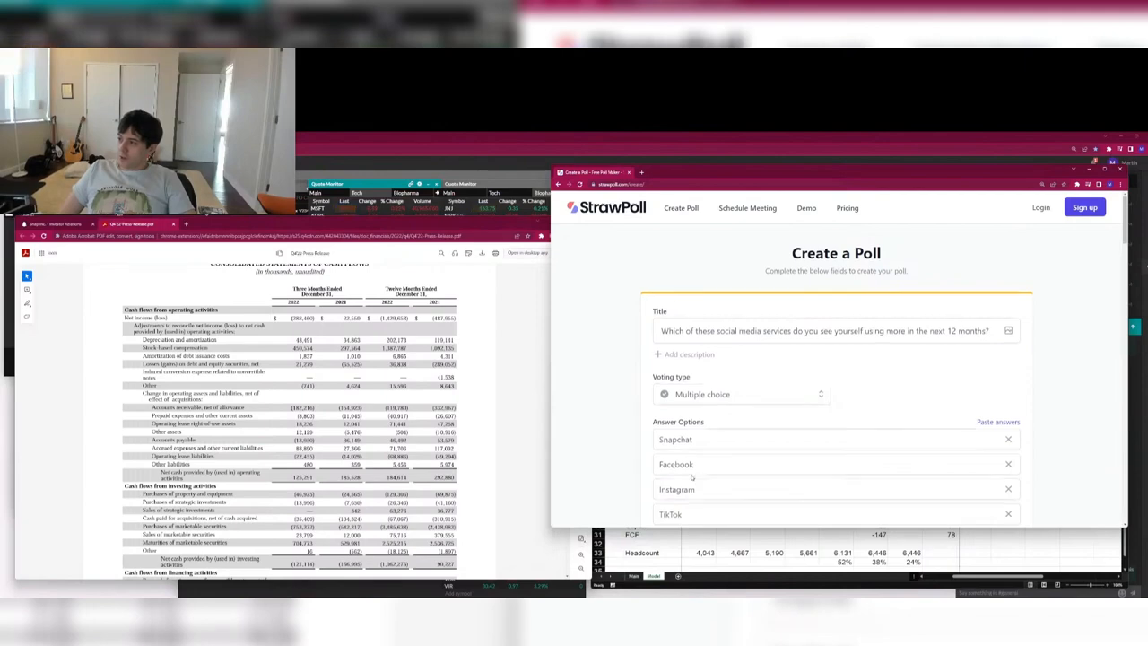
pyautogui.scroll(-3, 717, 322)
pyautogui.scroll(3, 773, 328)
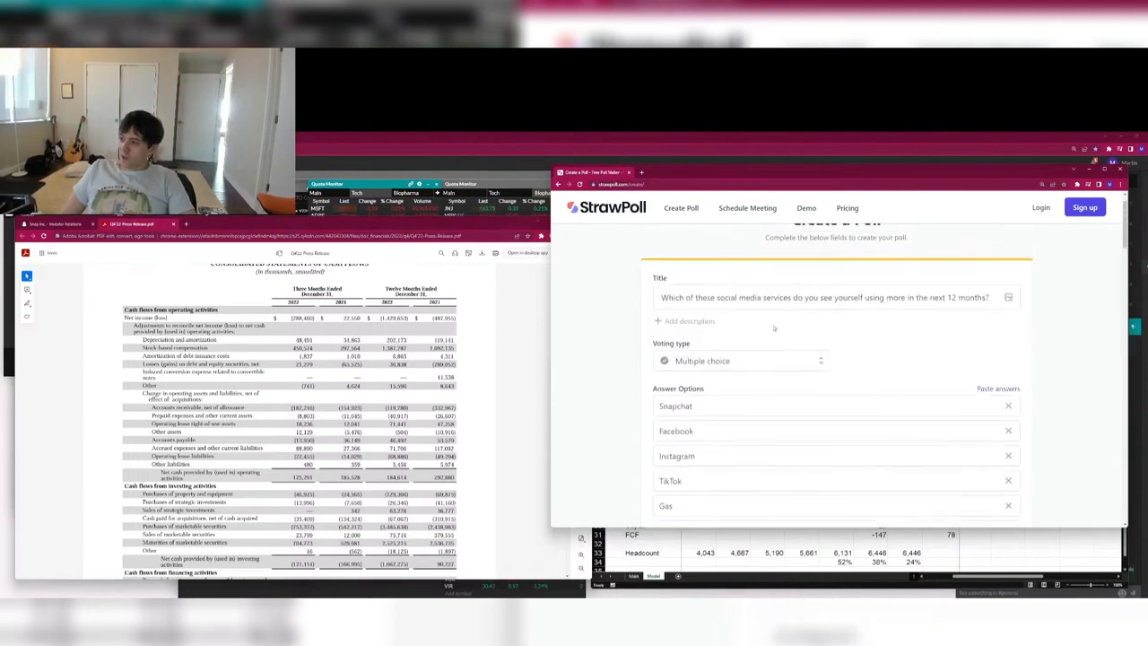
pyautogui.doubleClick(894, 298)
pyautogui.write('less')
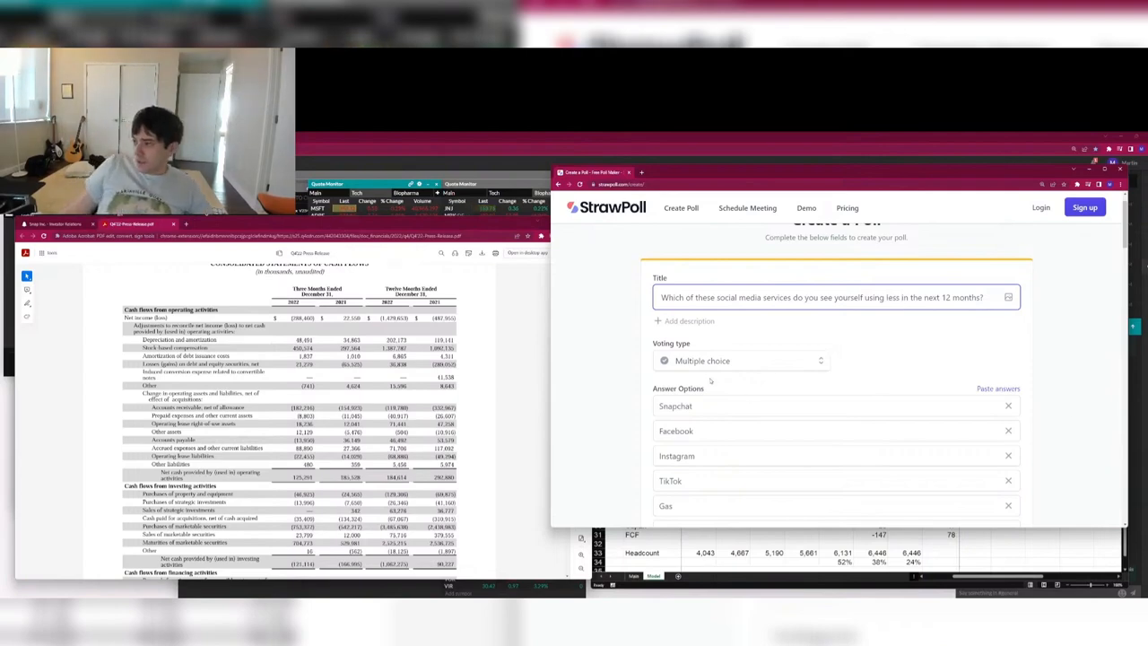
# Review the poll's answer options and settings, and read StrawPoll's product information down to the page footer.
pyautogui.moveTo(710, 381); pyautogui.dragTo(773, 445)
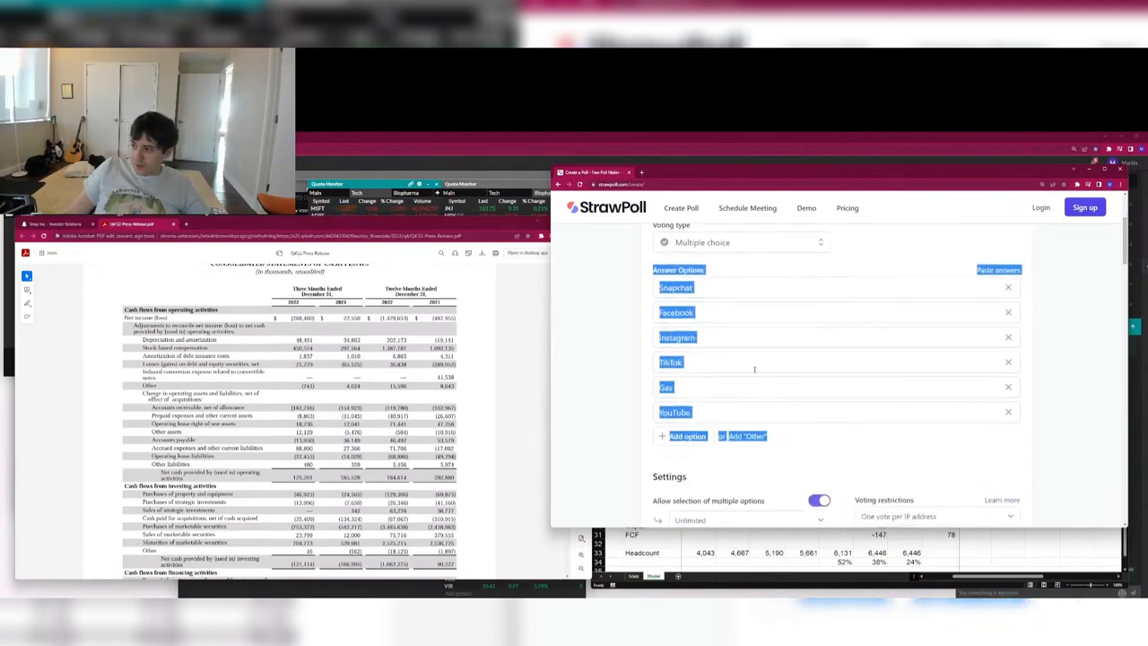
pyautogui.click(657, 303)
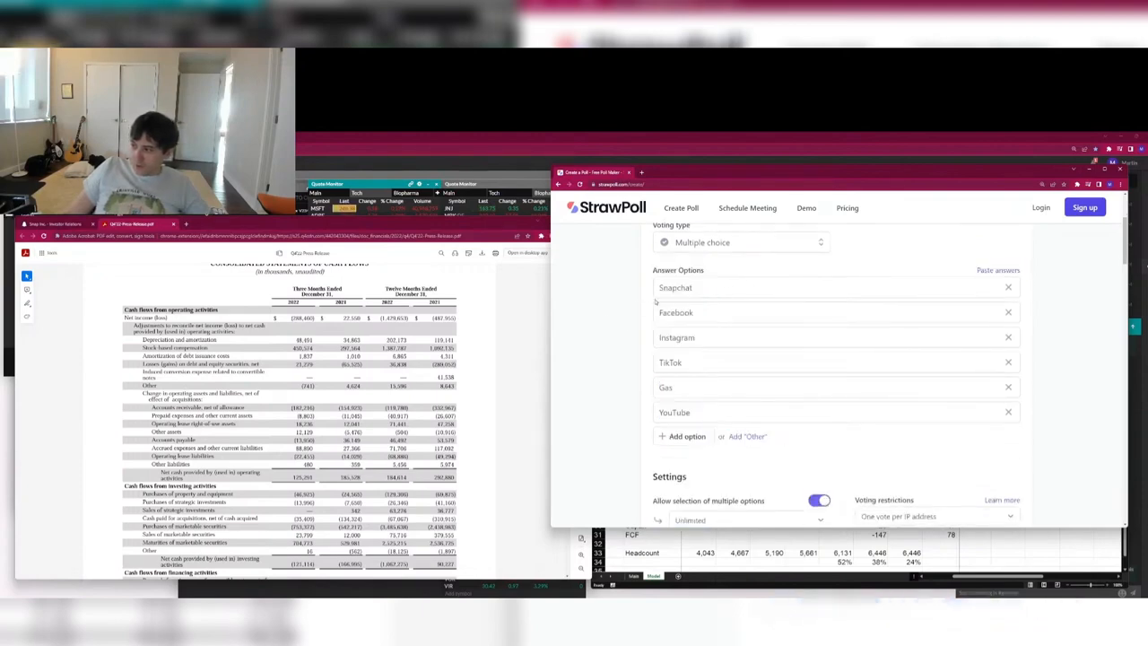
pyautogui.scroll(-3, 742, 460)
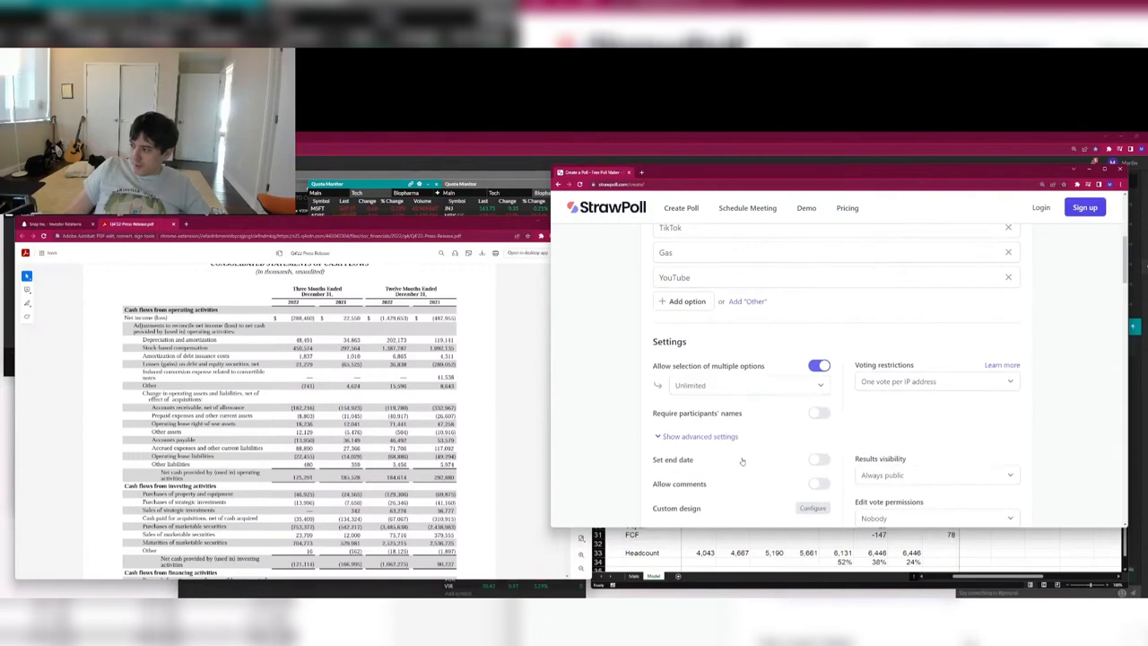
pyautogui.scroll(-3, 742, 460)
pyautogui.scroll(-3, 840, 463)
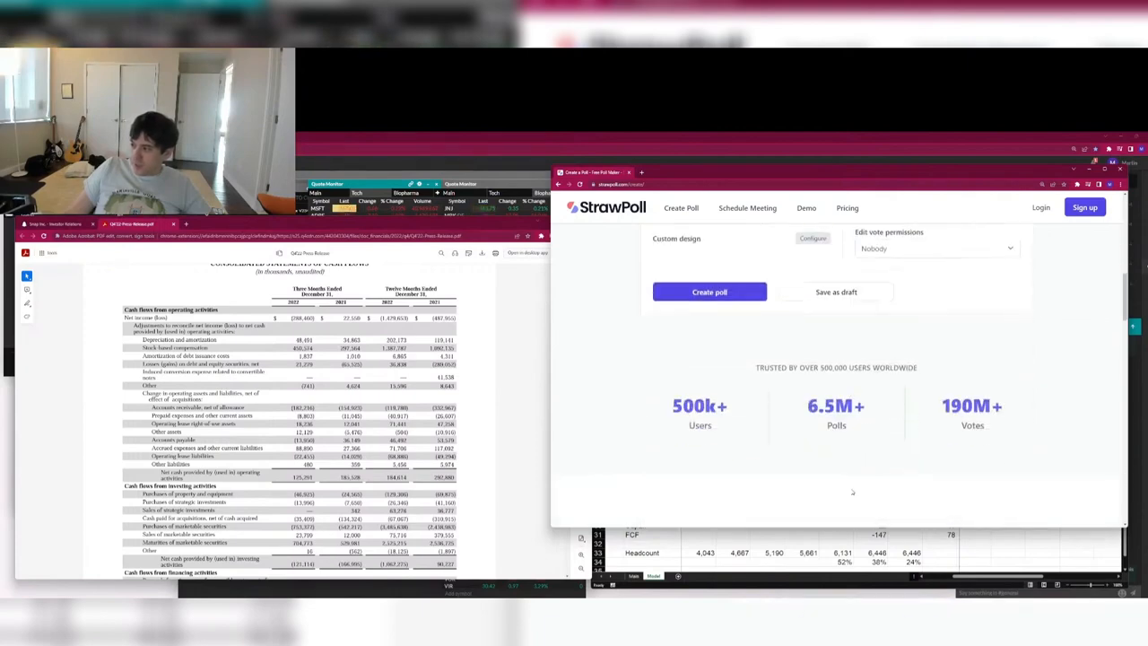
pyautogui.scroll(-8, 906, 500)
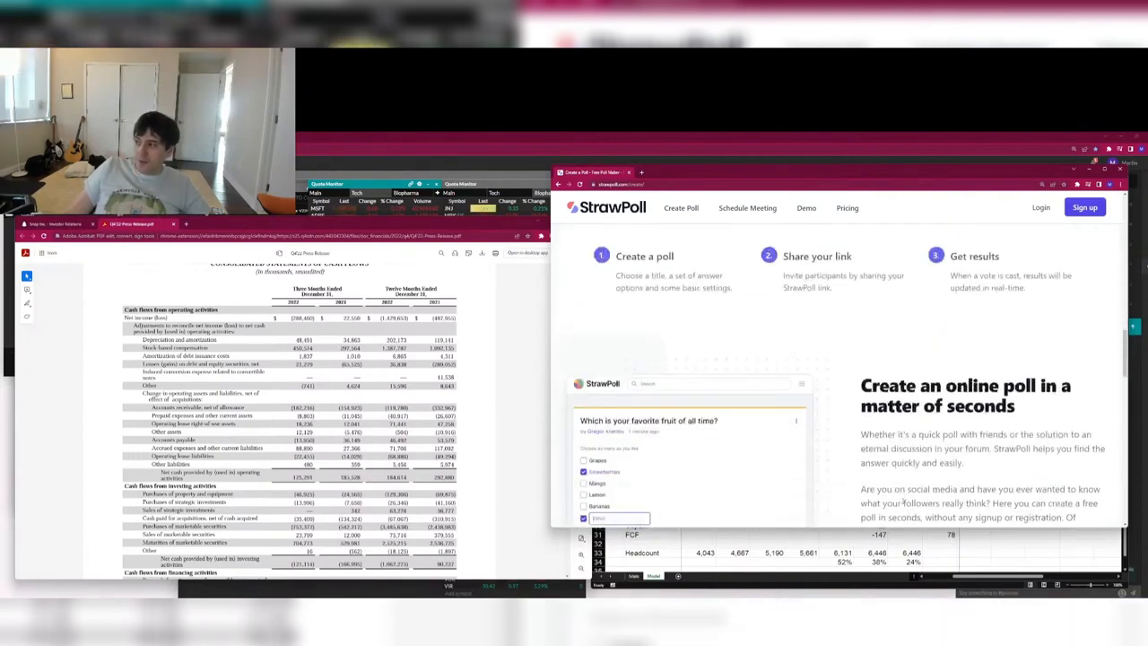
pyautogui.scroll(-5, 921, 493)
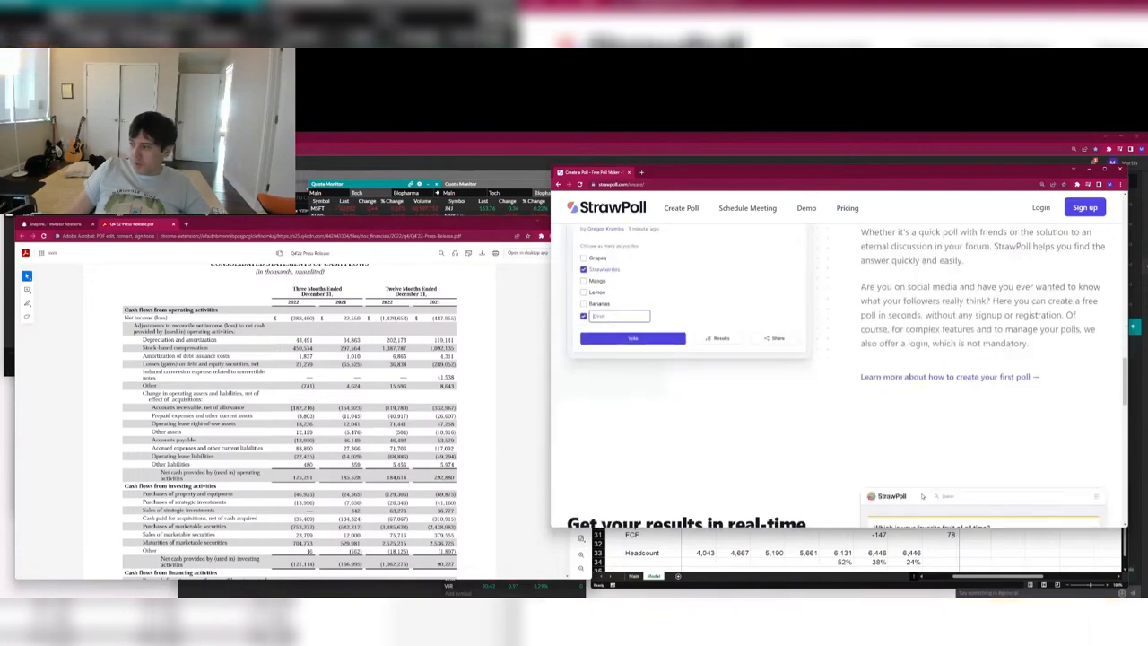
pyautogui.scroll(-5, 922, 496)
pyautogui.scroll(-5, 923, 498)
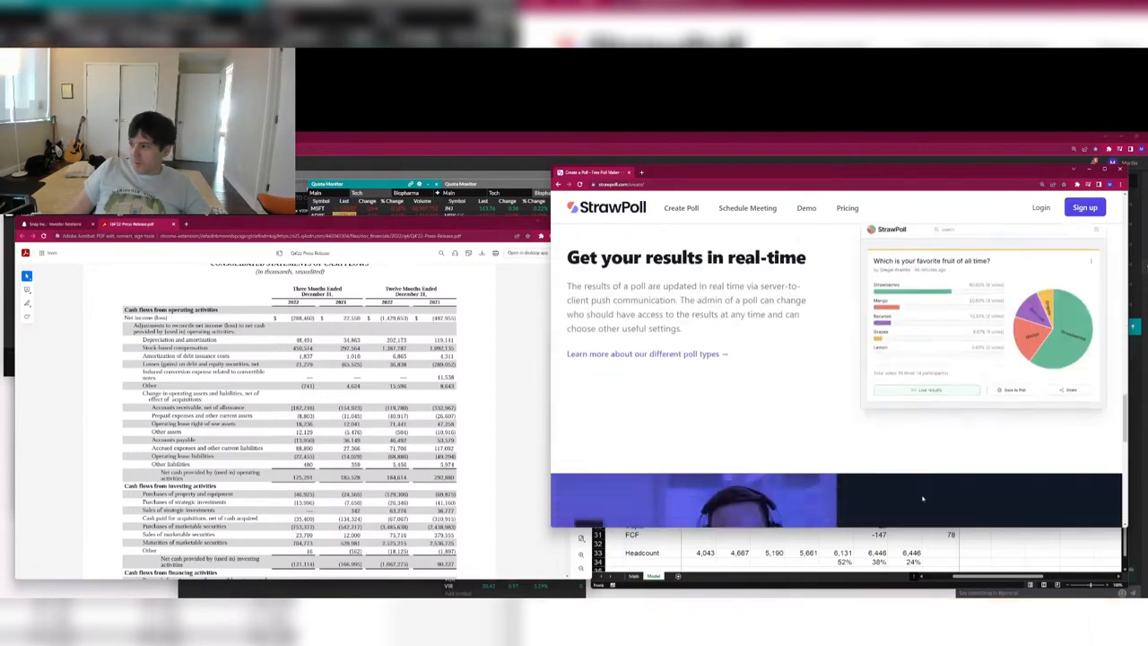
pyautogui.scroll(-5, 922, 498)
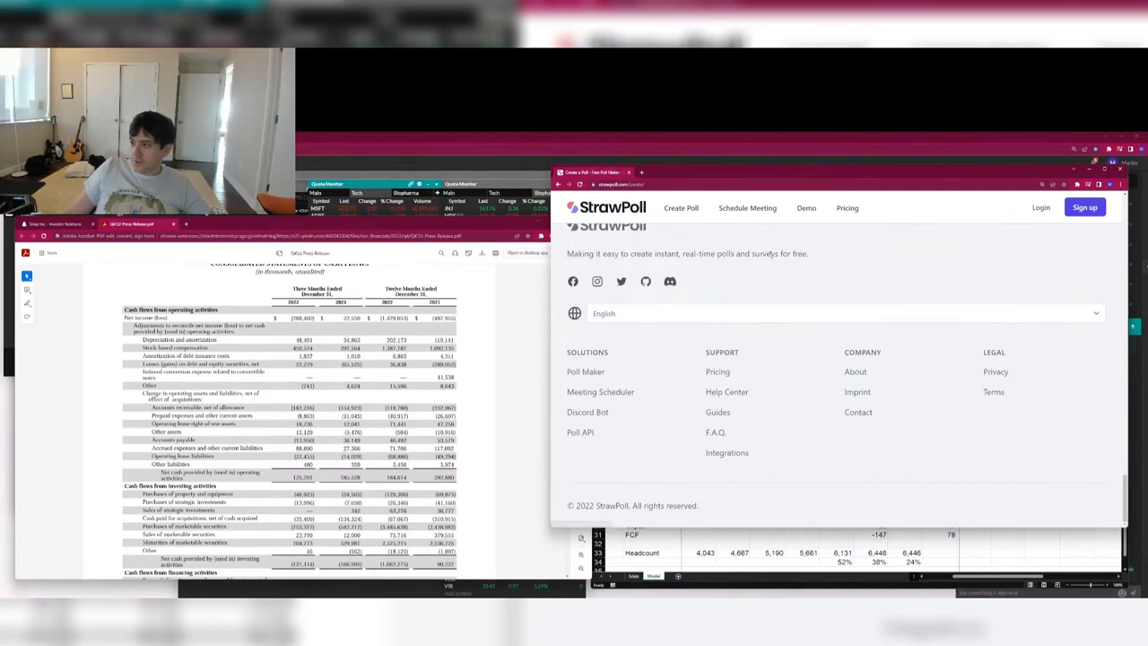
pyautogui.moveTo(751, 254); pyautogui.dragTo(835, 266)
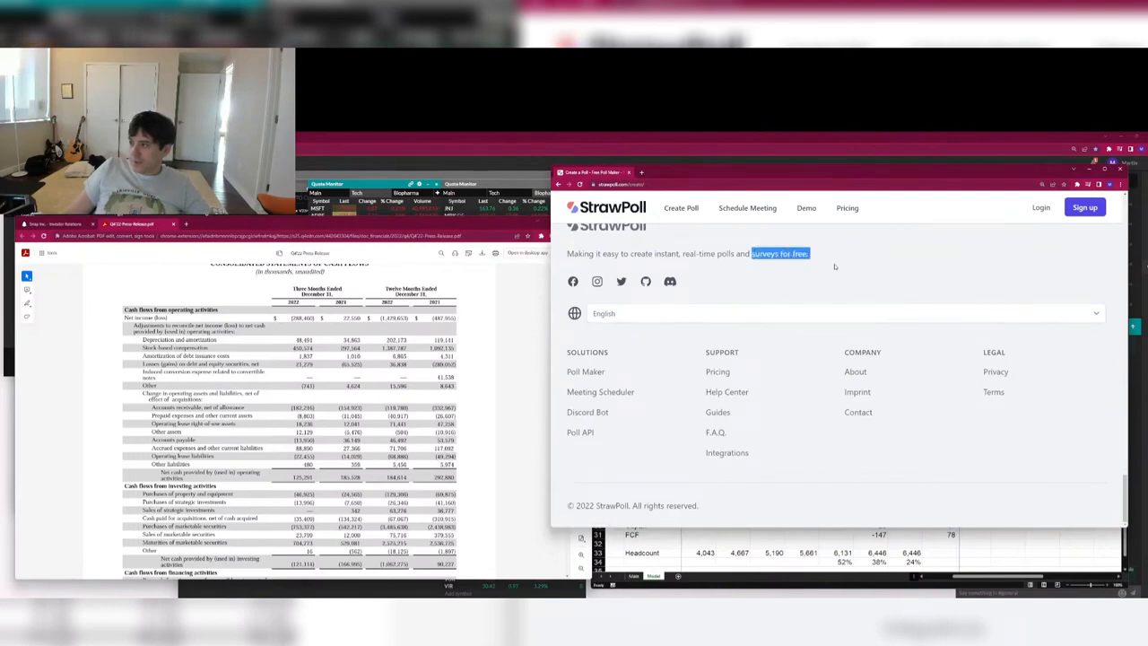
# Open StrawPoll's pricing page and examine what the Free, Pro and Business plans include.
pyautogui.click(856, 209)
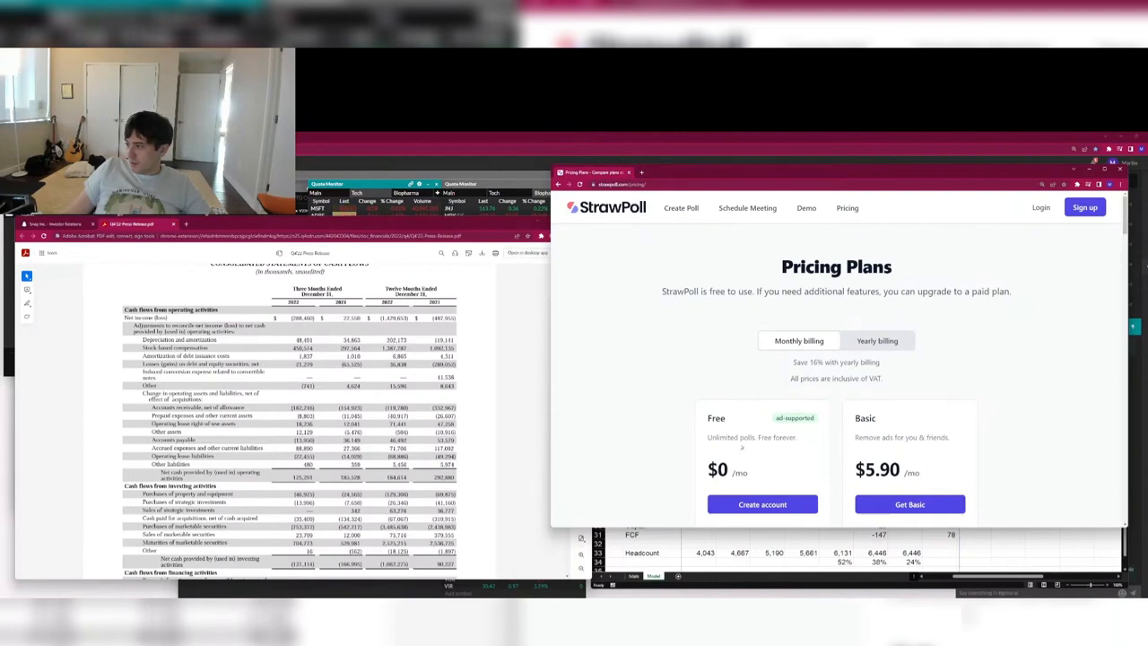
pyautogui.moveTo(707, 437); pyautogui.dragTo(795, 438)
pyautogui.click(778, 440)
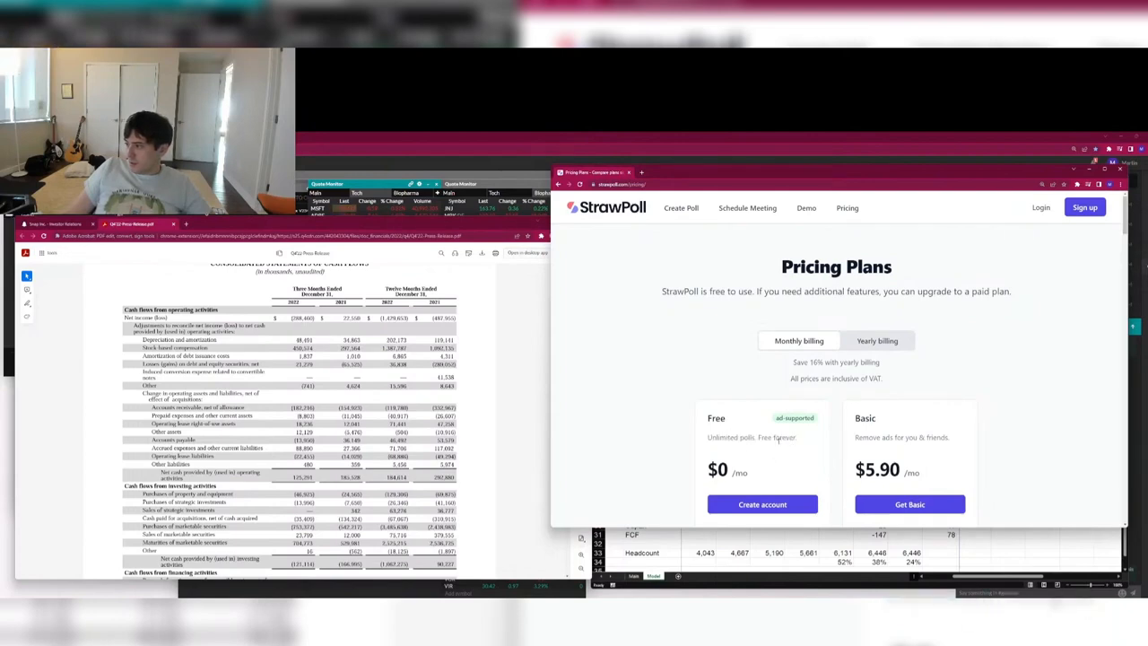
pyautogui.scroll(-10, 830, 346)
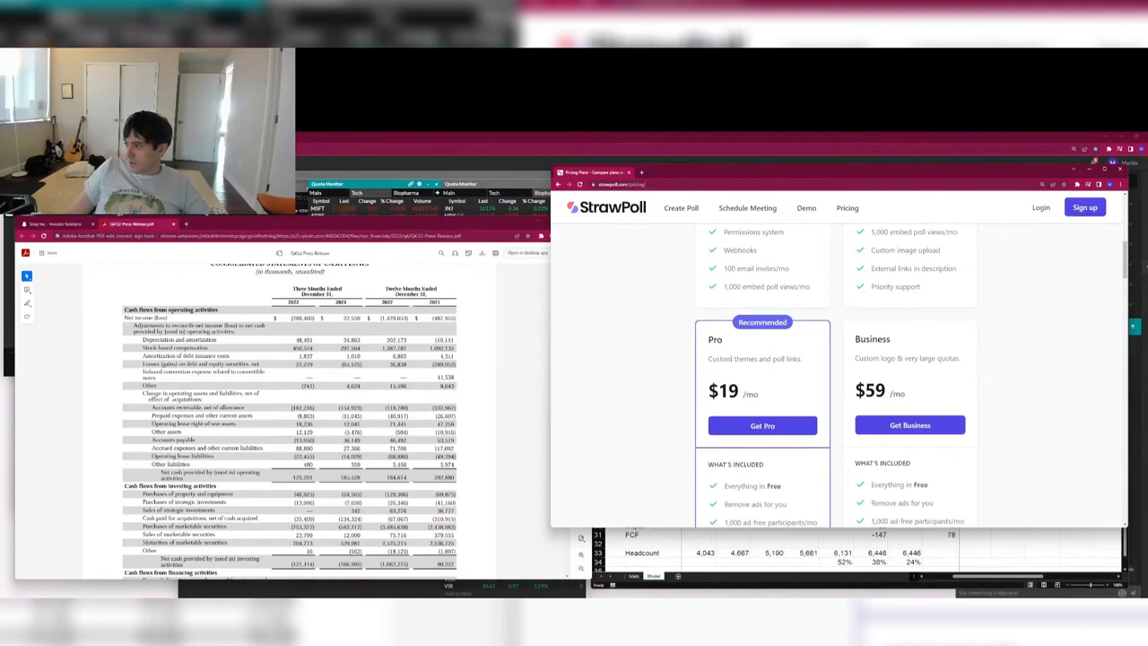
pyautogui.moveTo(722, 359); pyautogui.dragTo(956, 362)
pyautogui.click(799, 371)
pyautogui.click(930, 374)
pyautogui.scroll(-2, 1072, 409)
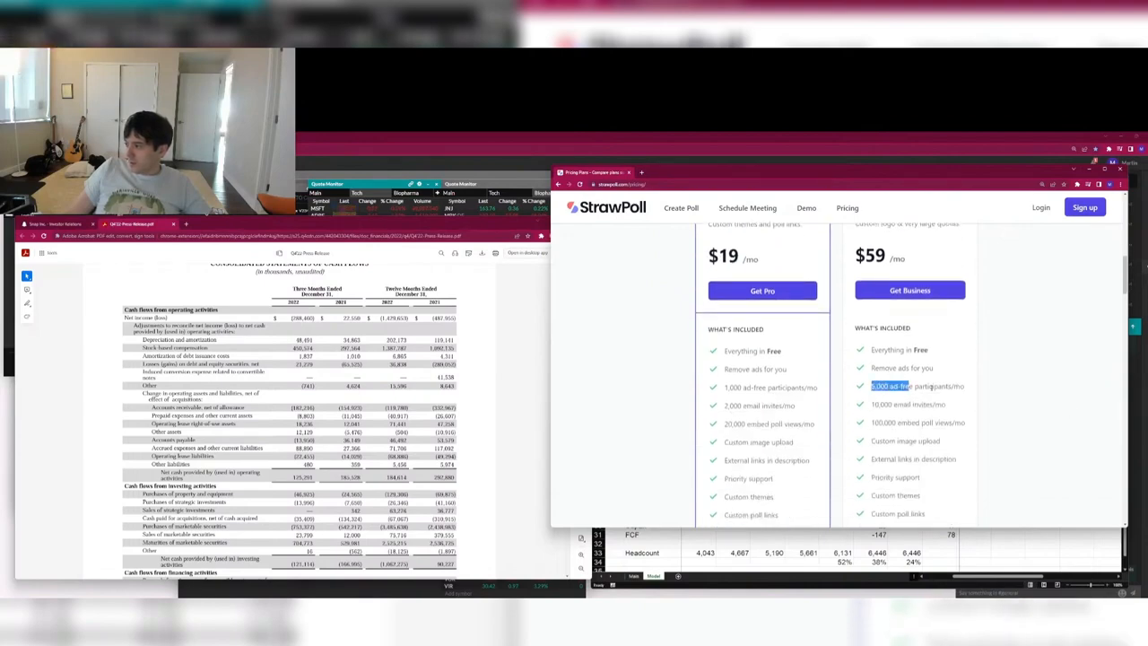
pyautogui.moveTo(932, 386); pyautogui.dragTo(874, 365)
pyautogui.click(968, 395)
pyautogui.click(934, 445)
pyautogui.scroll(-3, 939, 455)
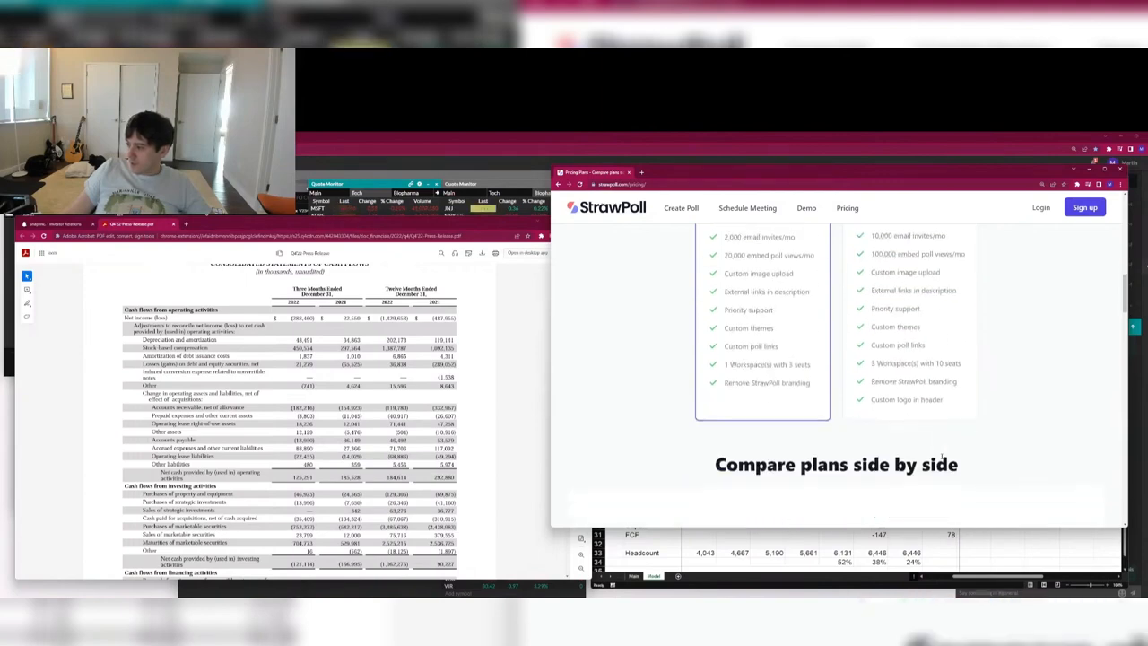
# Examine the side-by-side comparison of the paid plans and the frequently asked questions below it.
pyautogui.scroll(-3, 941, 455)
pyautogui.moveTo(1011, 451); pyautogui.dragTo(975, 386)
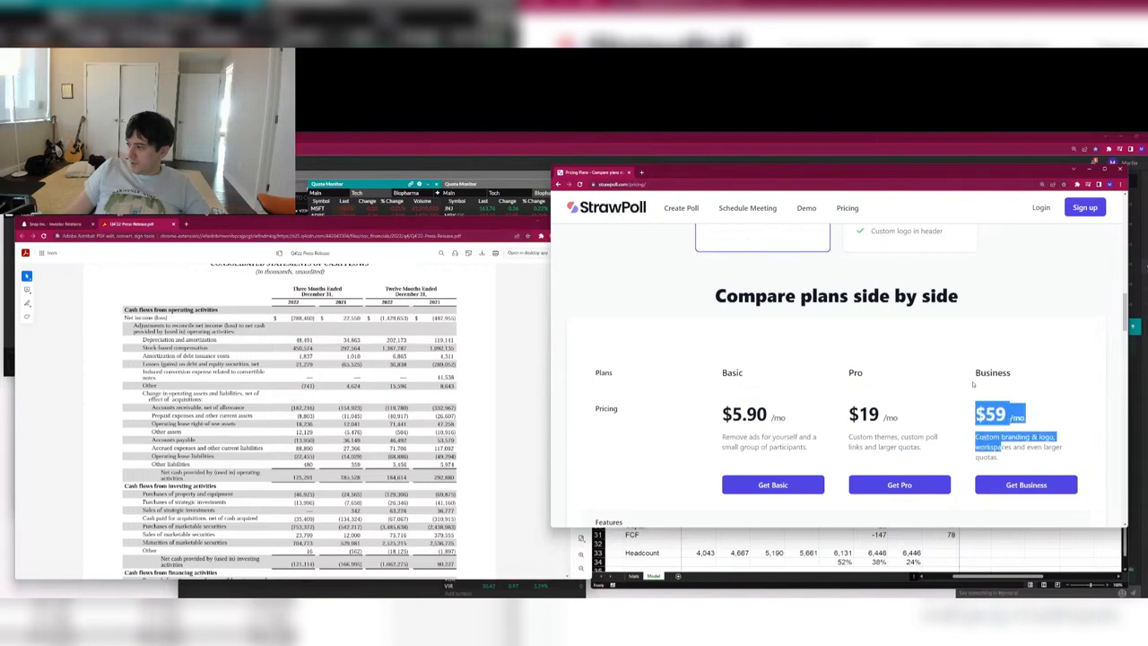
pyautogui.click(974, 386)
pyautogui.scroll(-6, 994, 462)
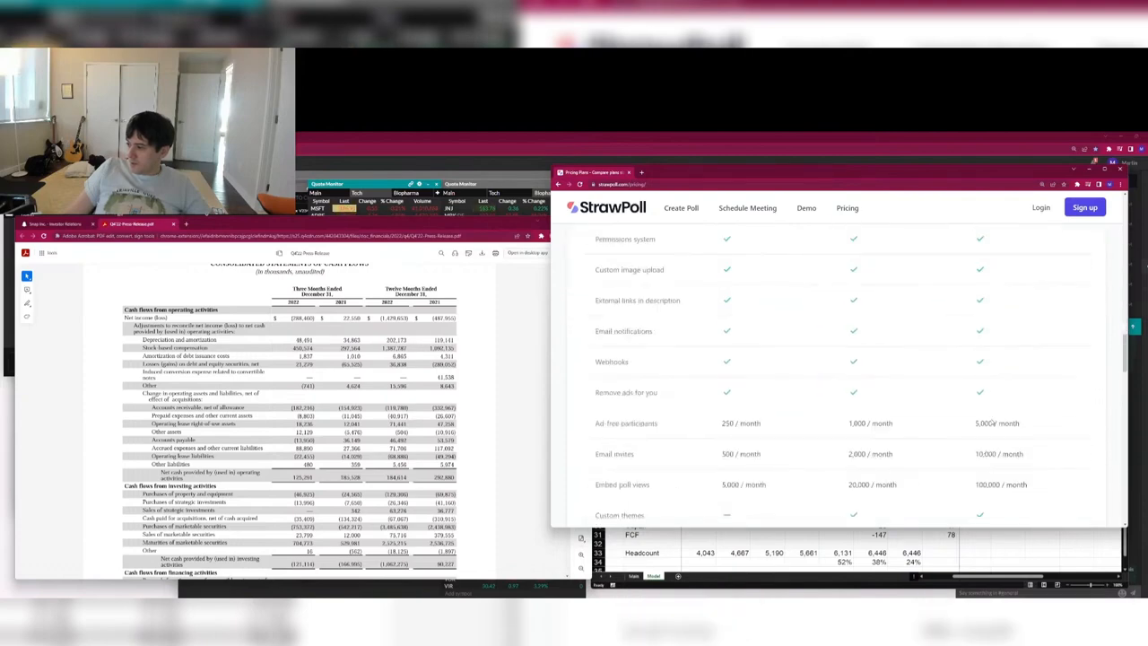
pyautogui.scroll(-8, 985, 452)
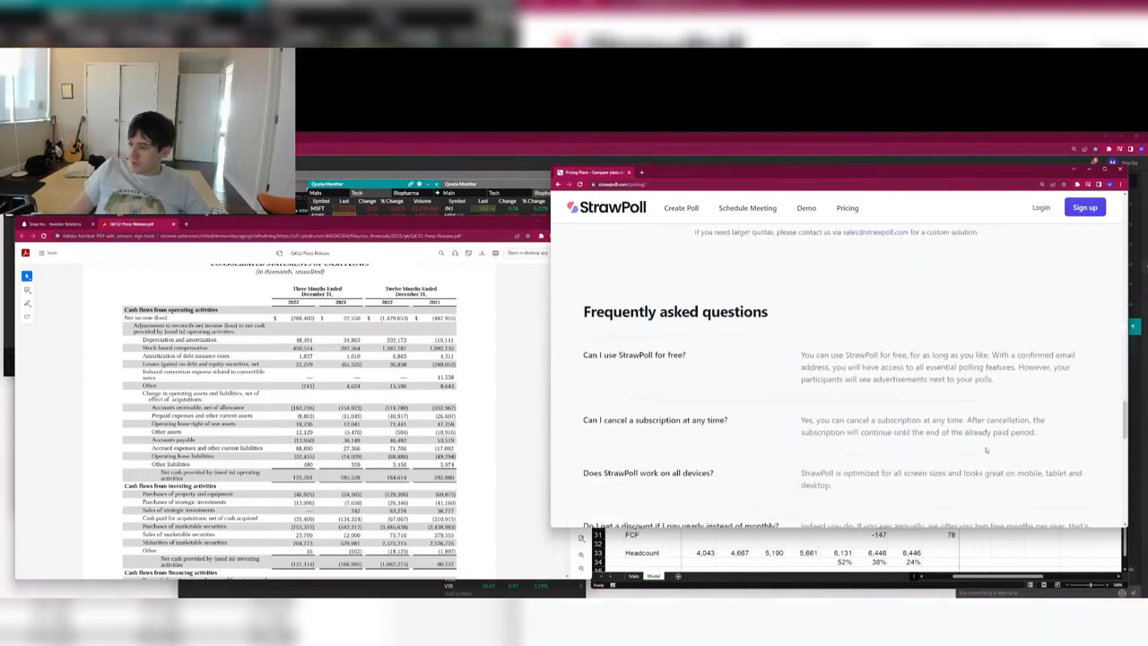
# Recheck the monthly price of the Business plan in StrawPoll's side-by-side comparison, and close the pricing page.
pyautogui.scroll(10, 991, 439)
pyautogui.scroll(3, 1009, 394)
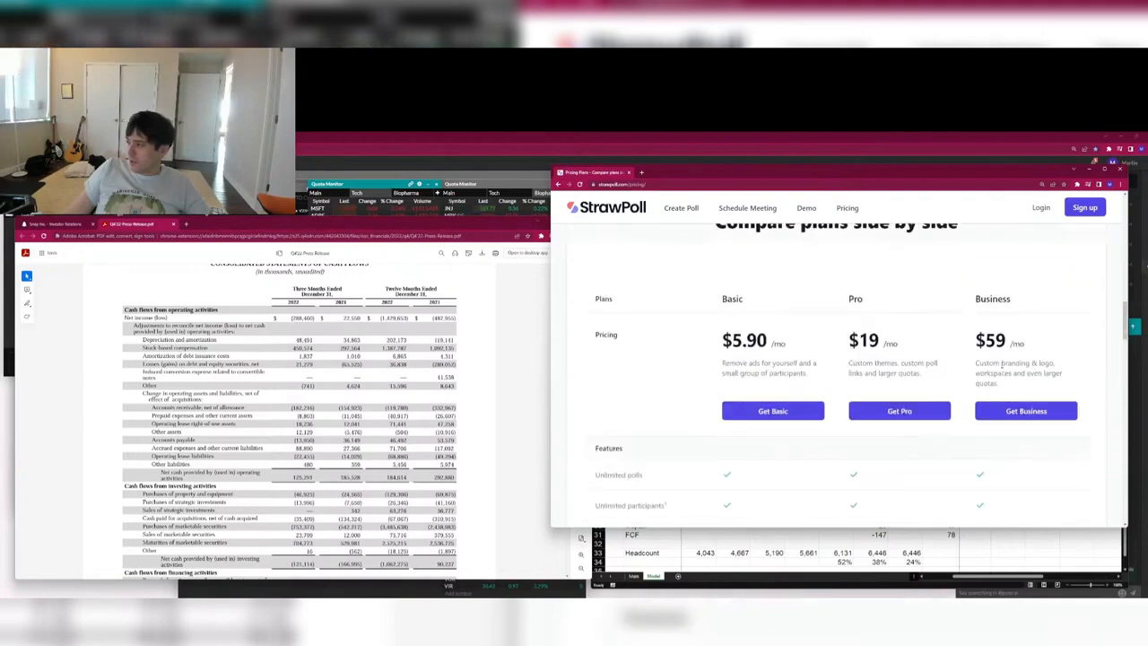
pyautogui.moveTo(1026, 345); pyautogui.dragTo(968, 335)
pyautogui.click(1033, 347)
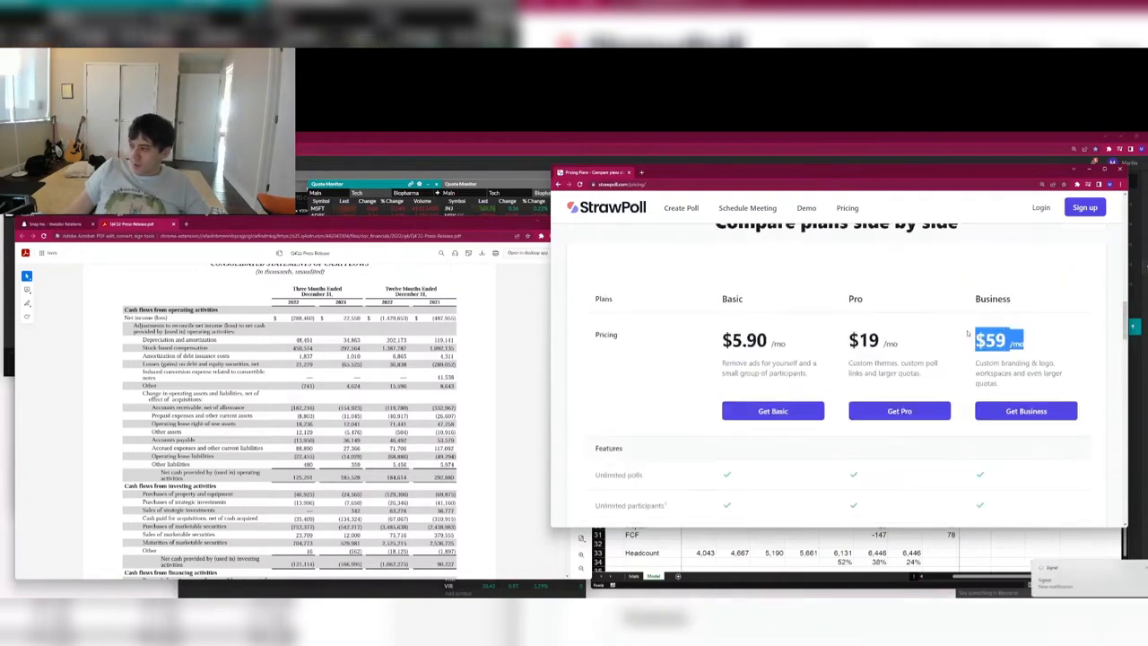
pyautogui.click(967, 334)
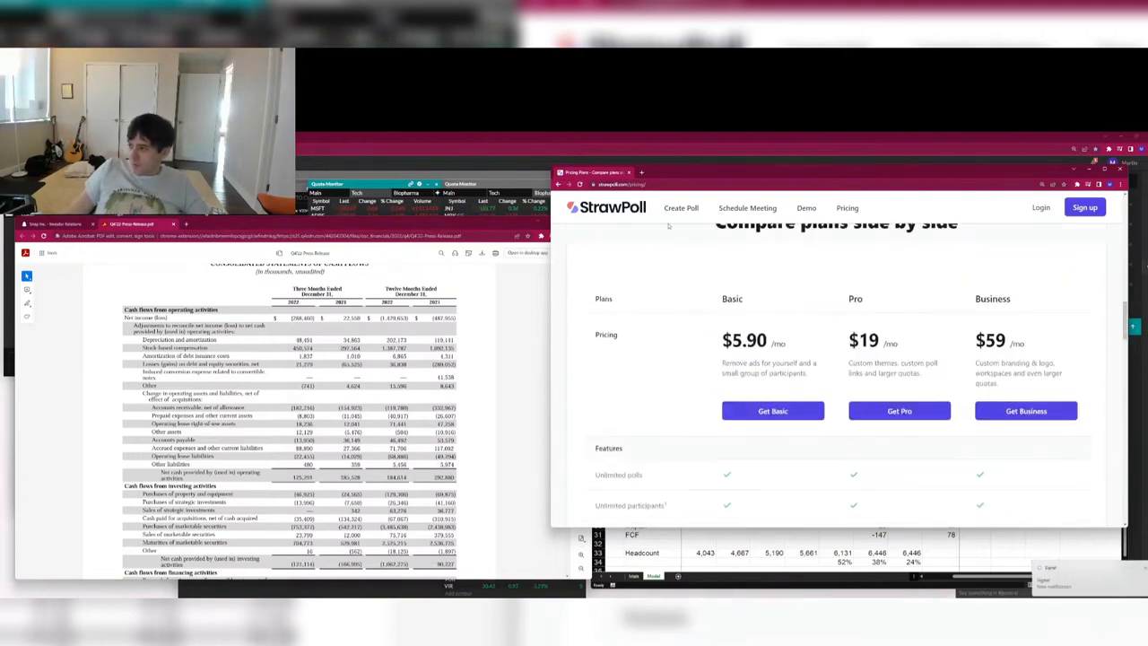
pyautogui.click(629, 171)
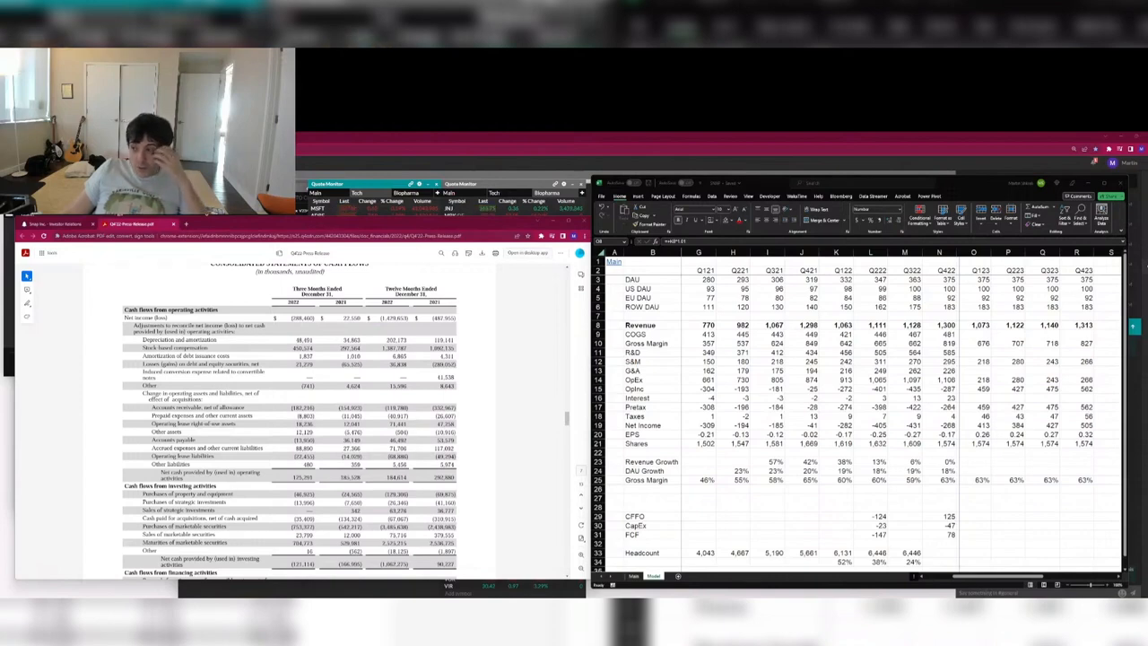
pyautogui.click(799, 377)
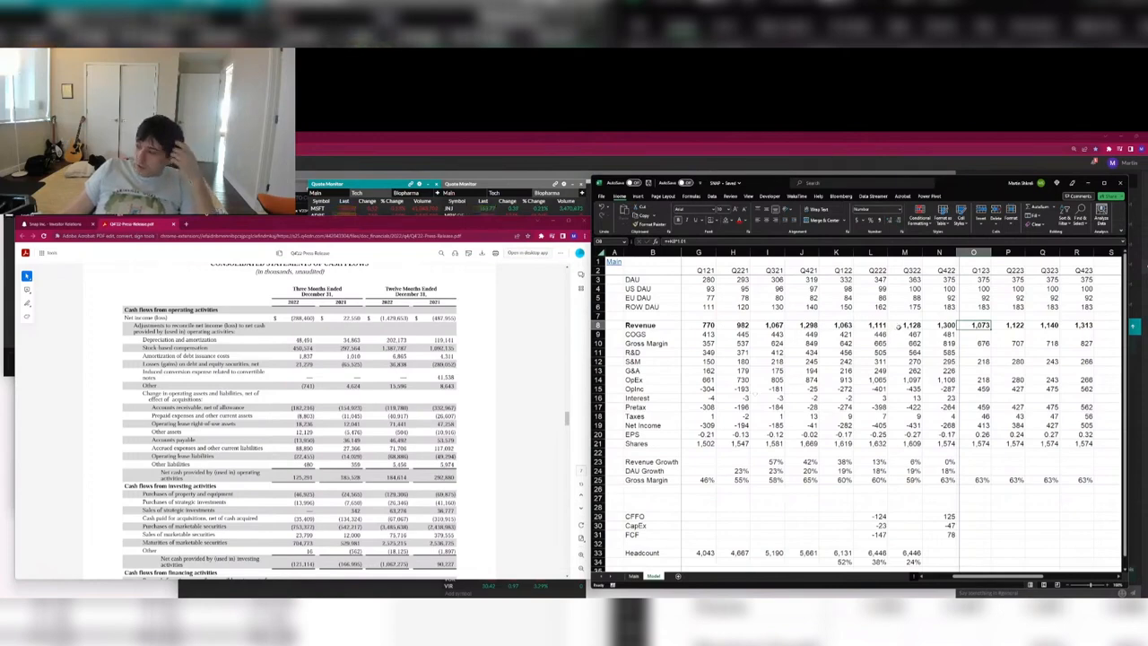
pyautogui.moveTo(907, 362); pyautogui.dragTo(866, 369)
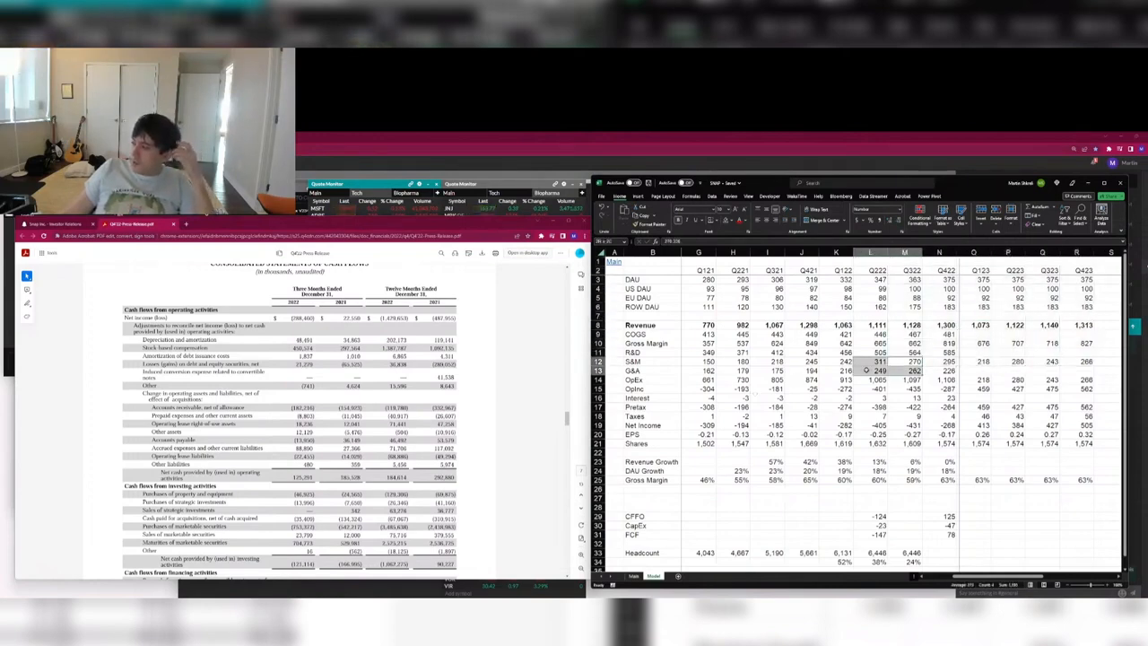
pyautogui.moveTo(866, 433); pyautogui.dragTo(1044, 258)
pyautogui.moveTo(878, 371); pyautogui.dragTo(1051, 261)
pyautogui.moveTo(1048, 261); pyautogui.dragTo(821, 553)
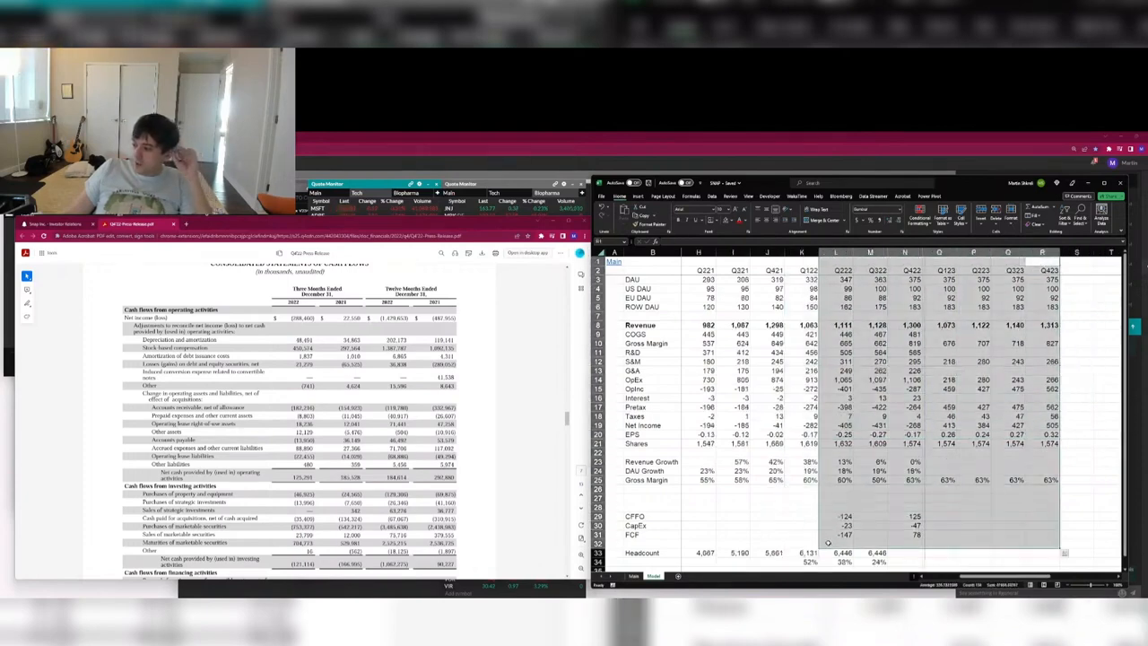
pyautogui.click(826, 535)
# Open SurveyMonkey in a new browser window, move the window aside, and bring up its team plans and pricing.
pyautogui.hotkey('alt', 'Tab')
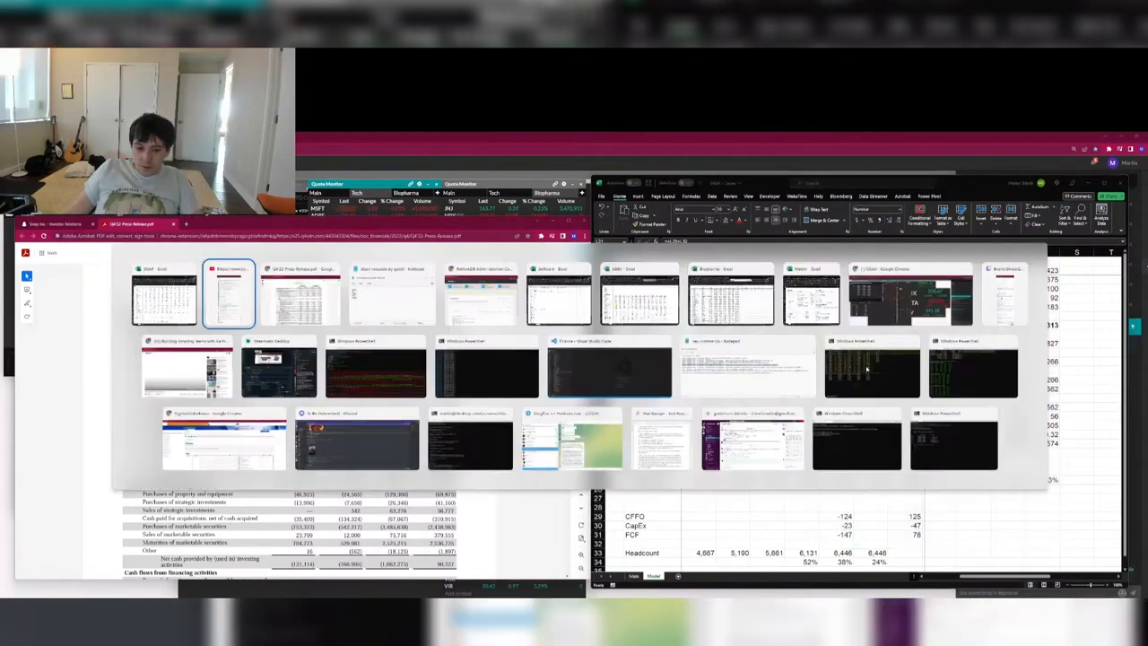
pyautogui.hotkey('ctrl', 'n')
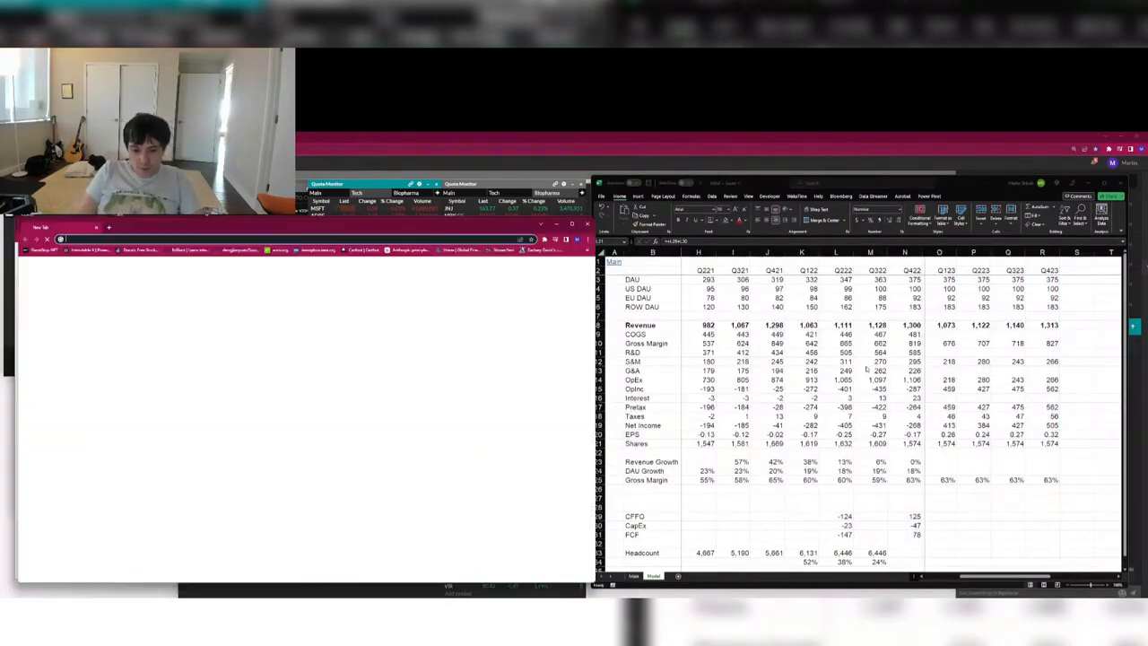
pyautogui.write('surveymonkey')
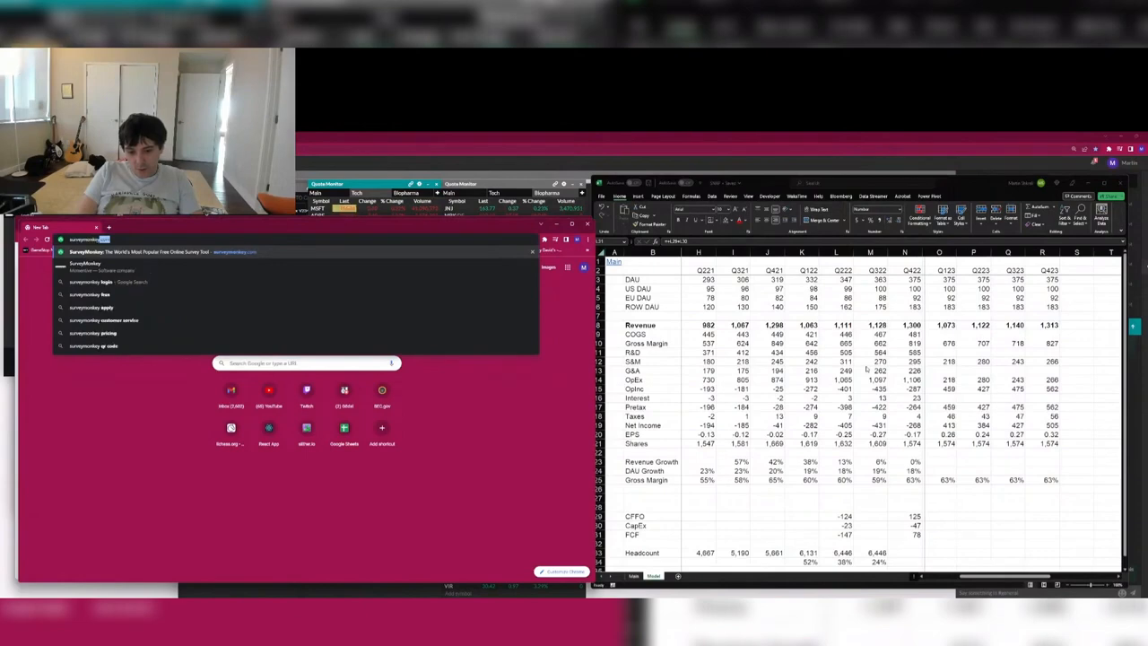
pyautogui.press('Return')
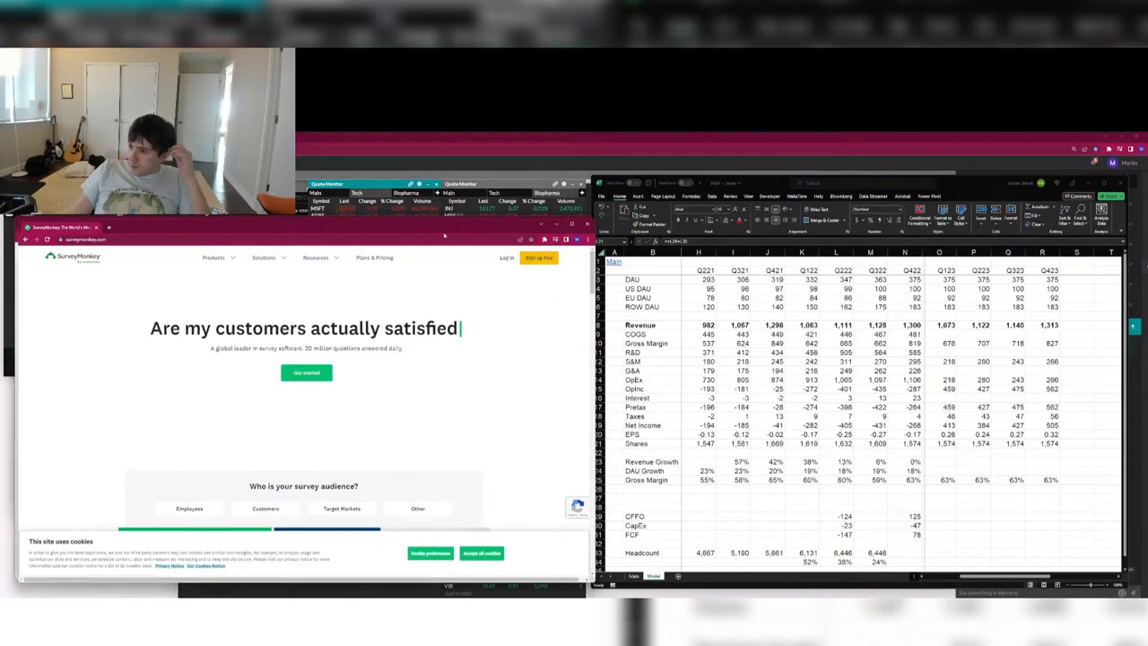
pyautogui.moveTo(440, 230); pyautogui.dragTo(869, 246)
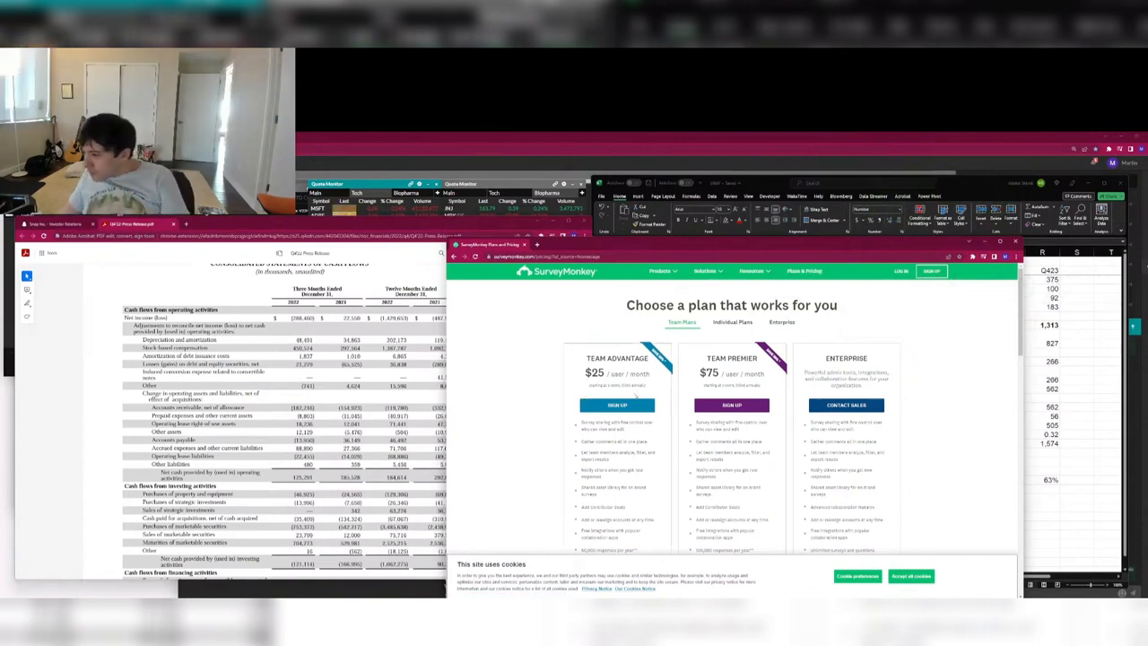
pyautogui.moveTo(618, 425)
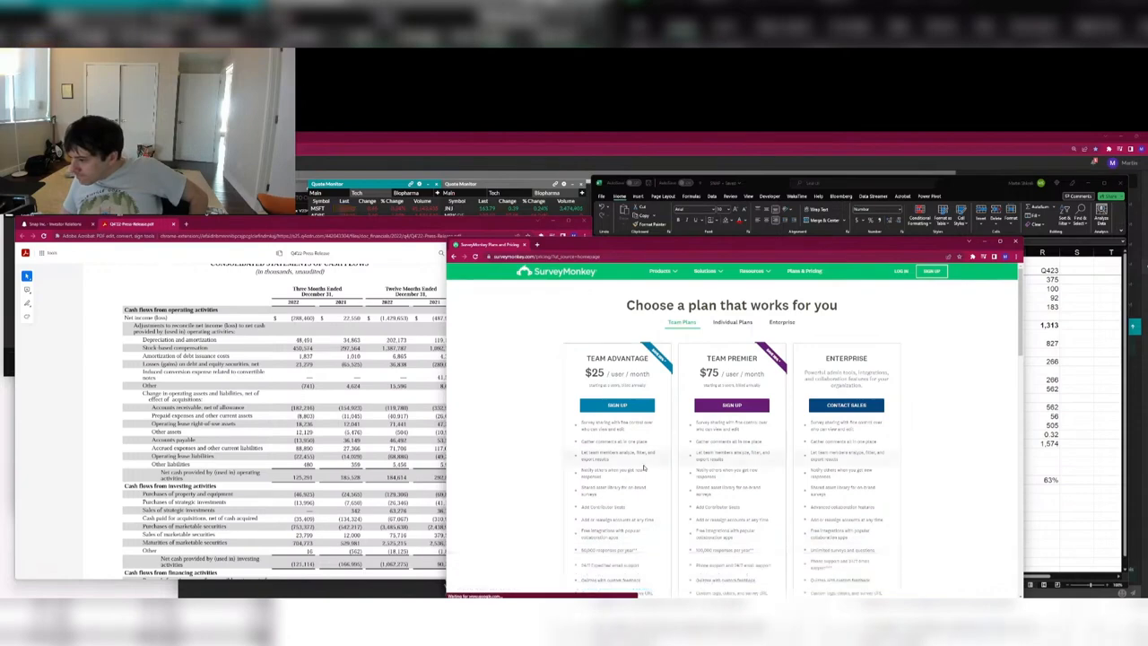
# Accept the site's cookies, examine the team plans' prices and yearly response limits, and close the SurveyMonkey page.
pyautogui.click(915, 575)
pyautogui.scroll(-2, 641, 466)
pyautogui.moveTo(640, 466)
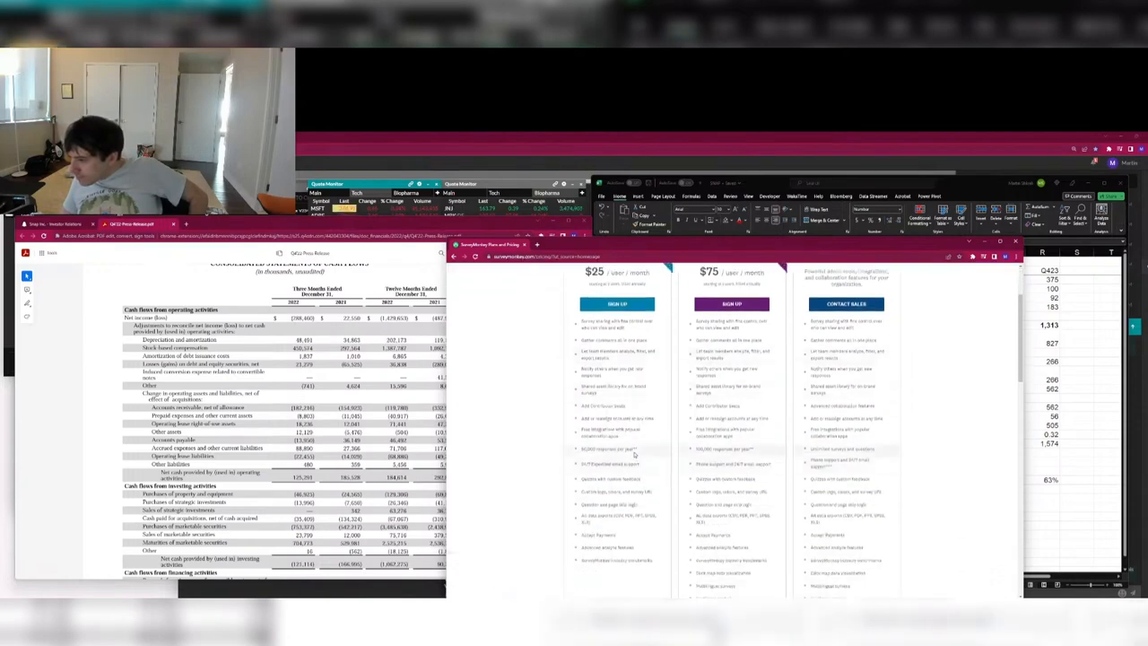
pyautogui.moveTo(618, 448)
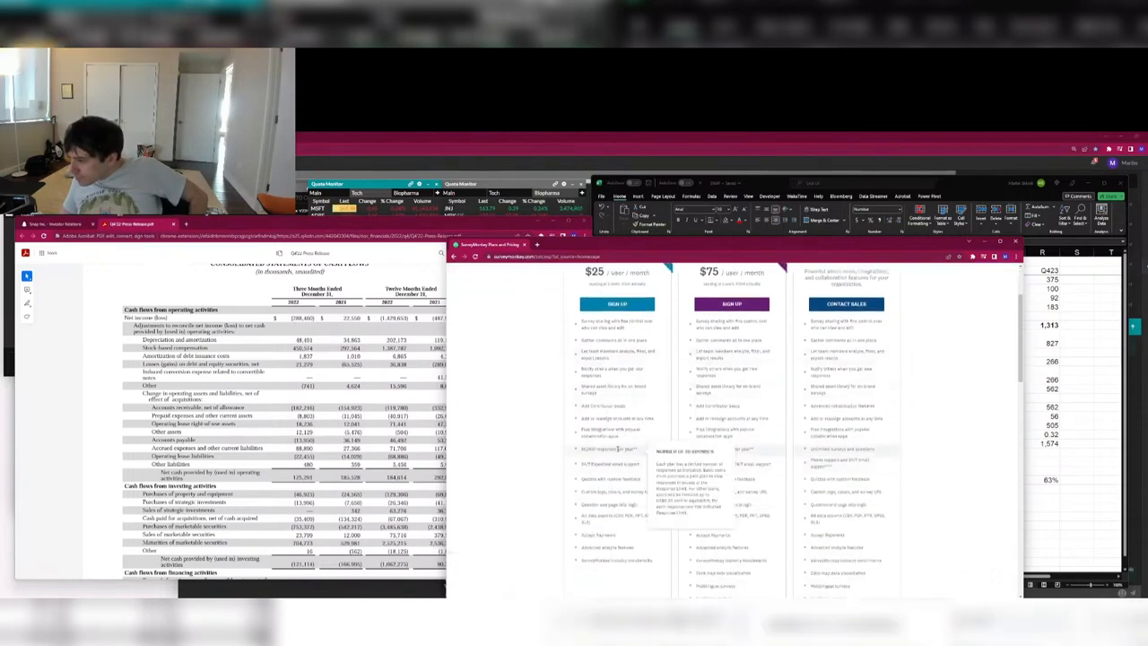
pyautogui.scroll(-2, 618, 448)
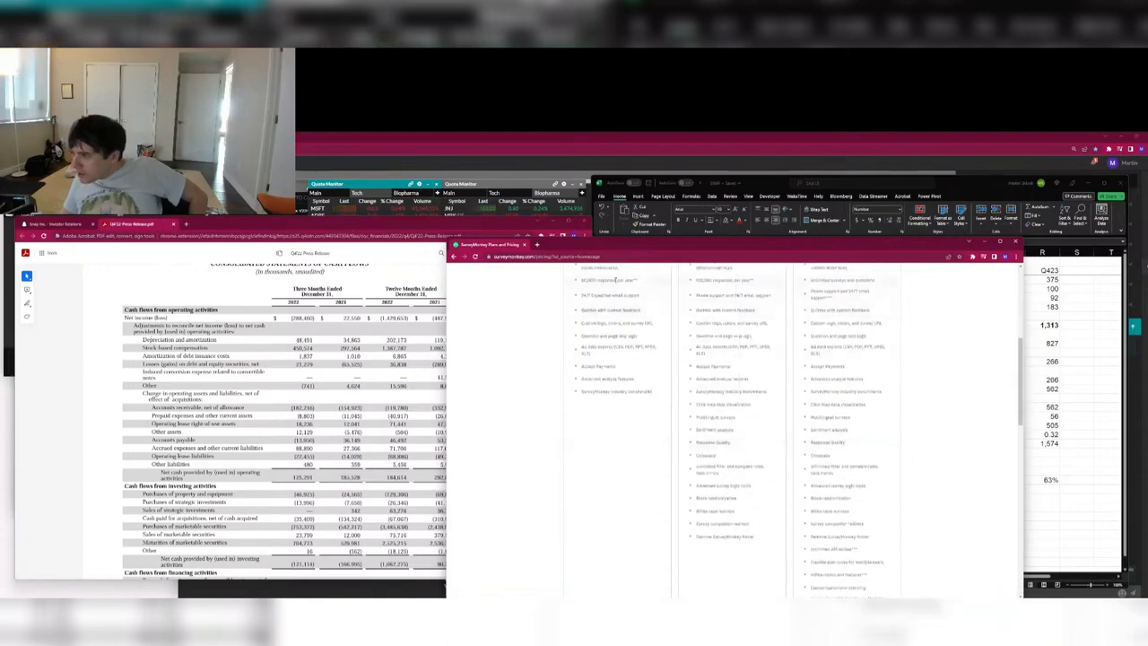
pyautogui.moveTo(615, 279)
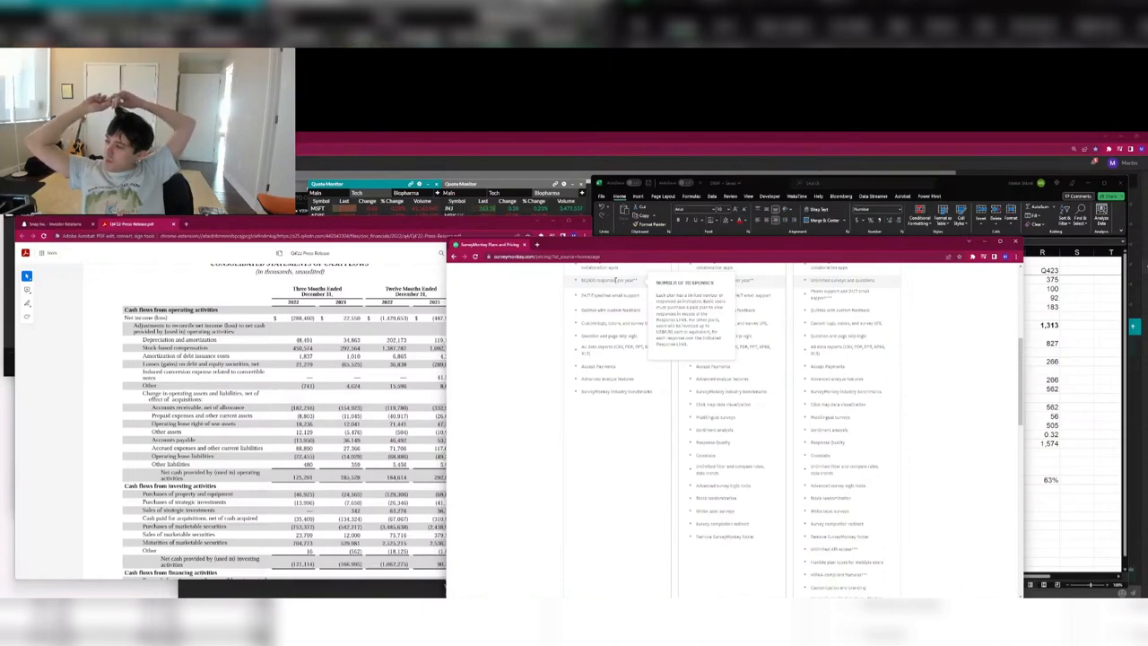
pyautogui.scroll(3, 971, 390)
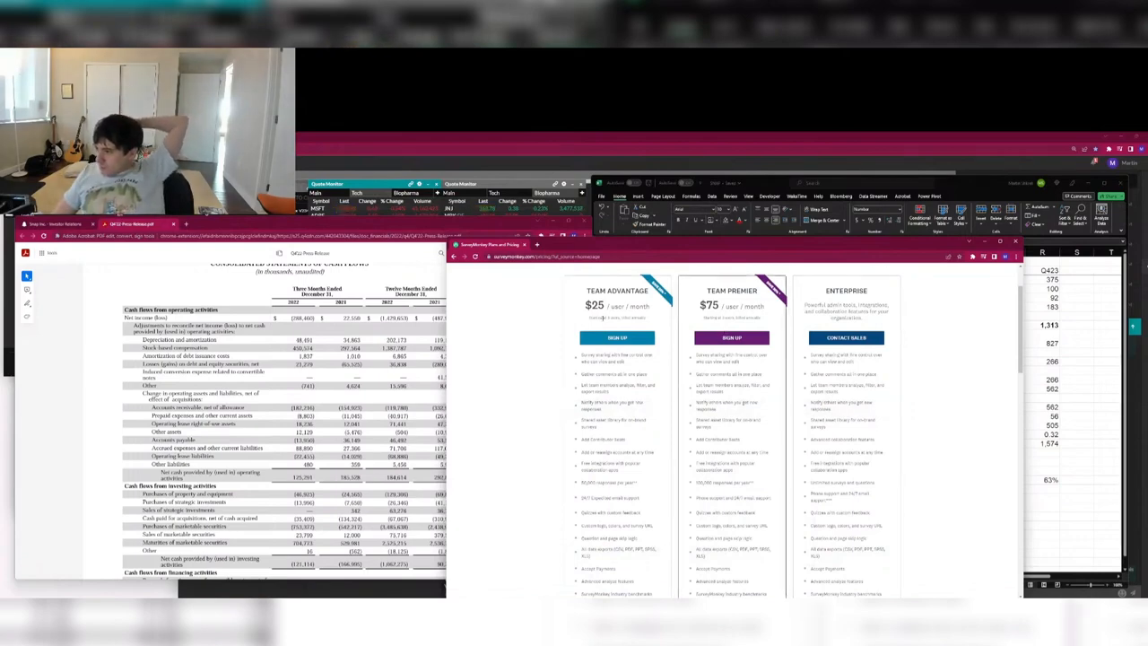
pyautogui.moveTo(590, 306); pyautogui.dragTo(663, 276)
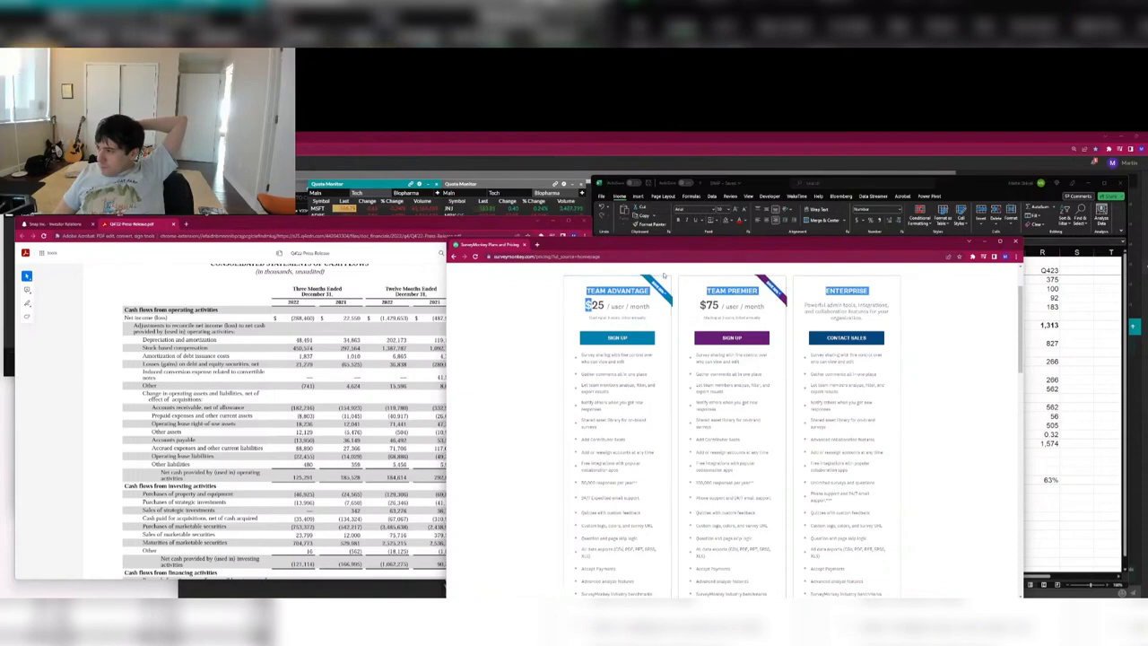
pyautogui.click(662, 278)
pyautogui.hotkey('ctrl', 'w')
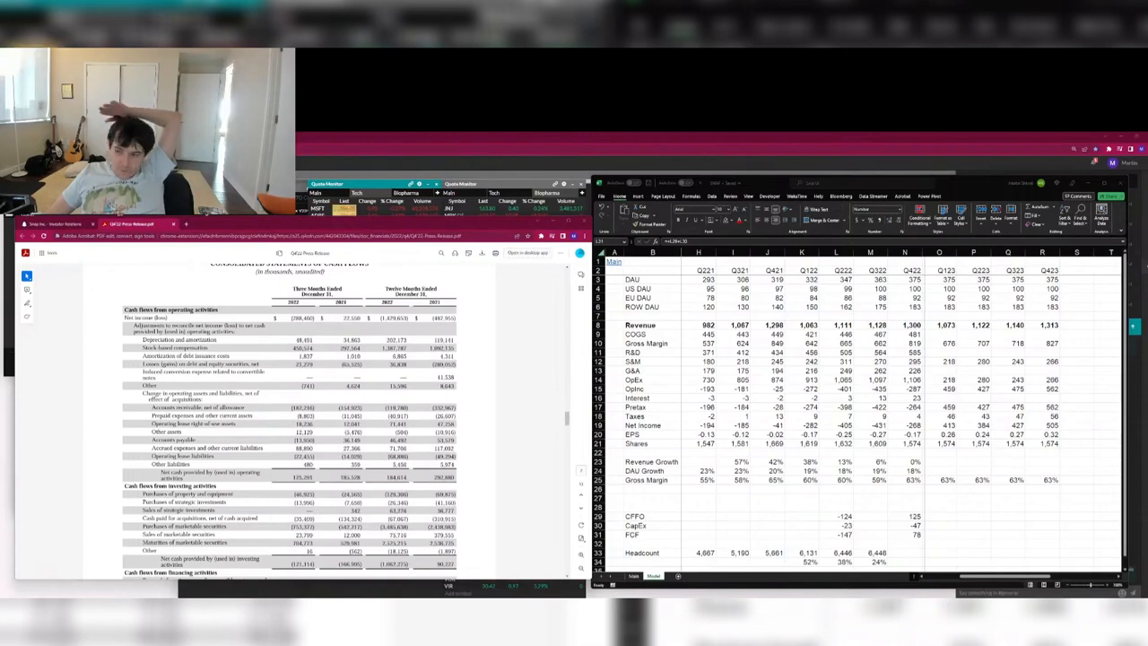
pyautogui.moveTo(861, 471); pyautogui.dragTo(1080, 271)
pyautogui.click(881, 297)
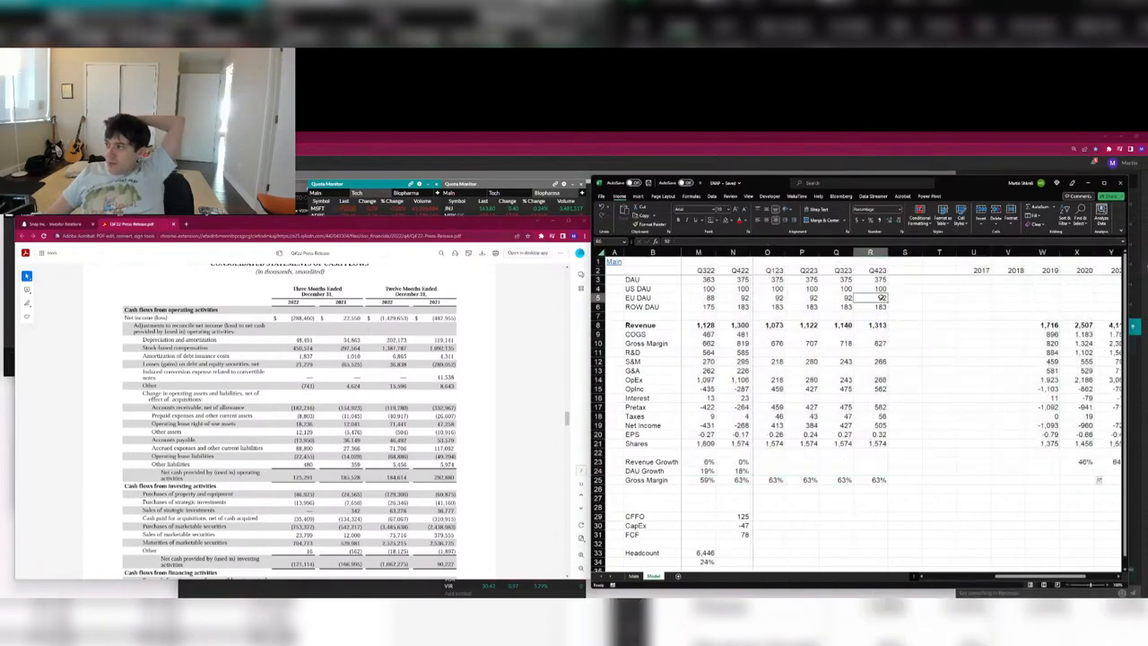
pyautogui.click(901, 272)
pyautogui.click(791, 425)
pyautogui.click(726, 513)
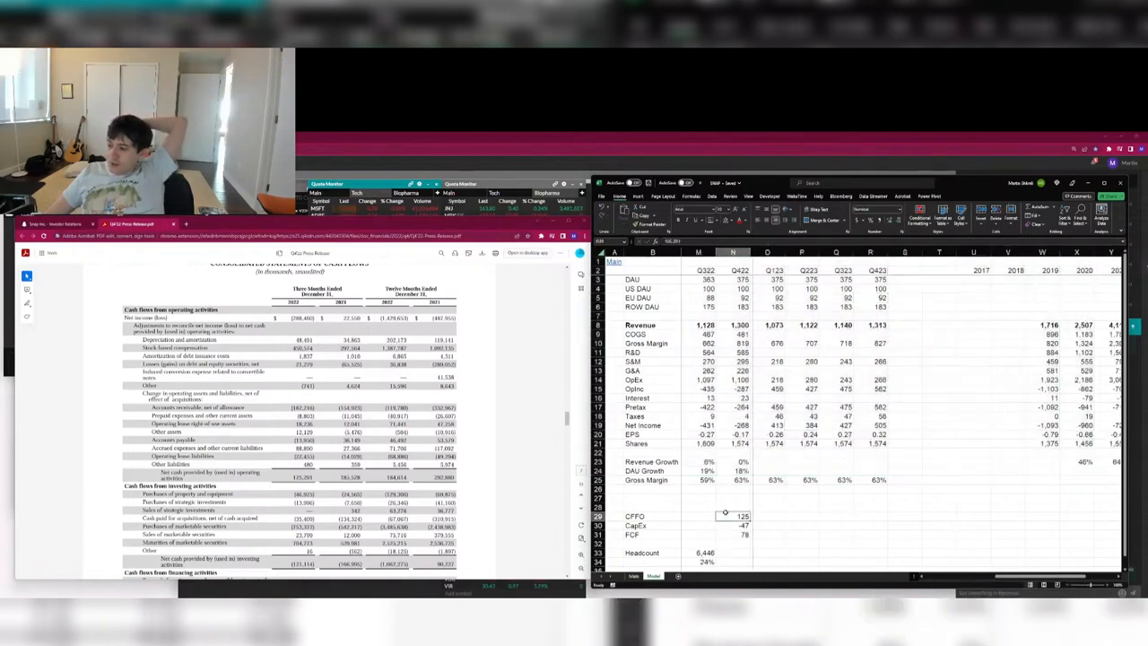
pyautogui.click(787, 523)
# Check that rows 27 and 28 of the Model sheet are empty across all columns, and delete row 28 above CFFO.
pyautogui.click(777, 501)
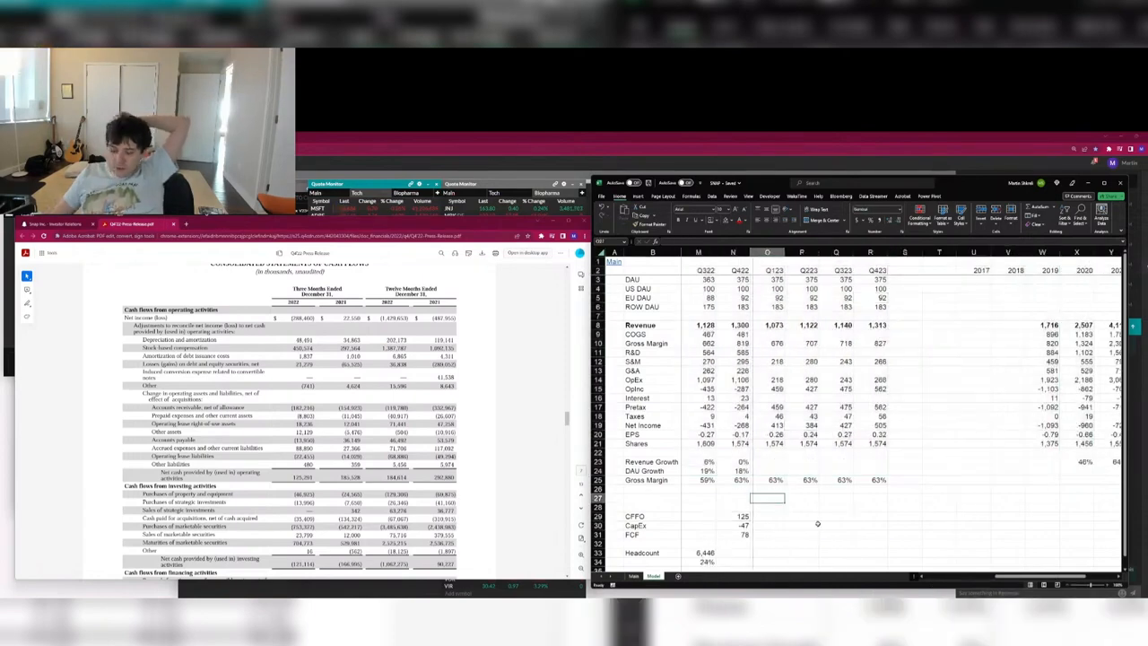
pyautogui.hotkey('ctrl', 'Left')
pyautogui.hotkey('ctrl', 'Right')
pyautogui.hotkey('ctrl', 'Left')
pyautogui.press('Right')
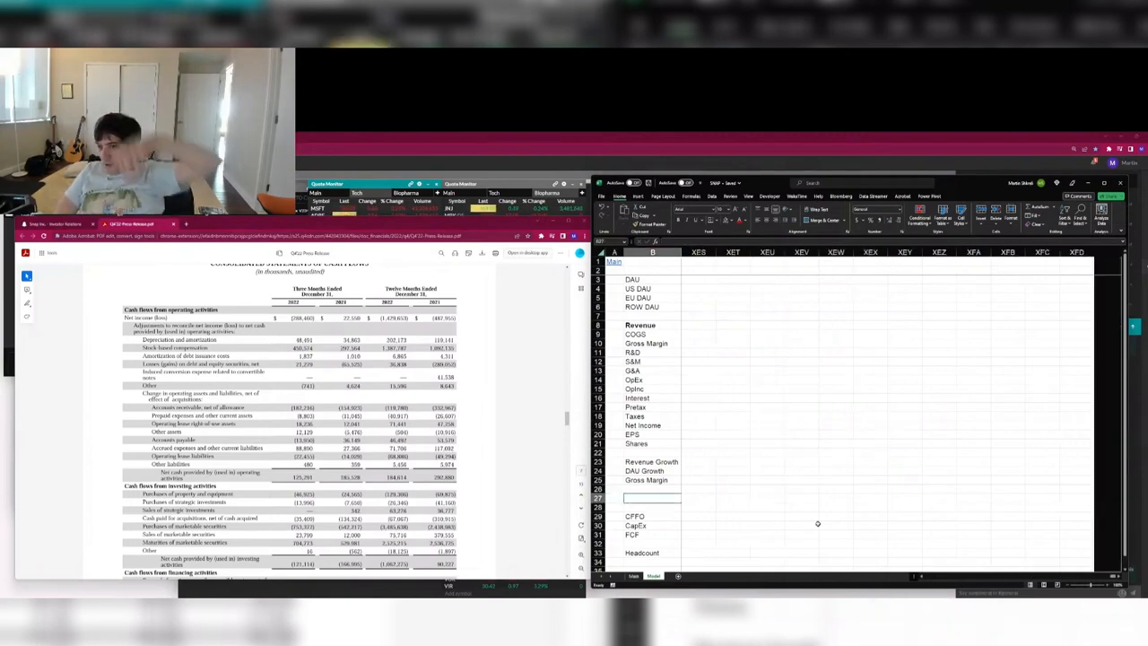
pyautogui.press('Right')
pyautogui.press('Right')
pyautogui.hotkey('ctrl', 'Right')
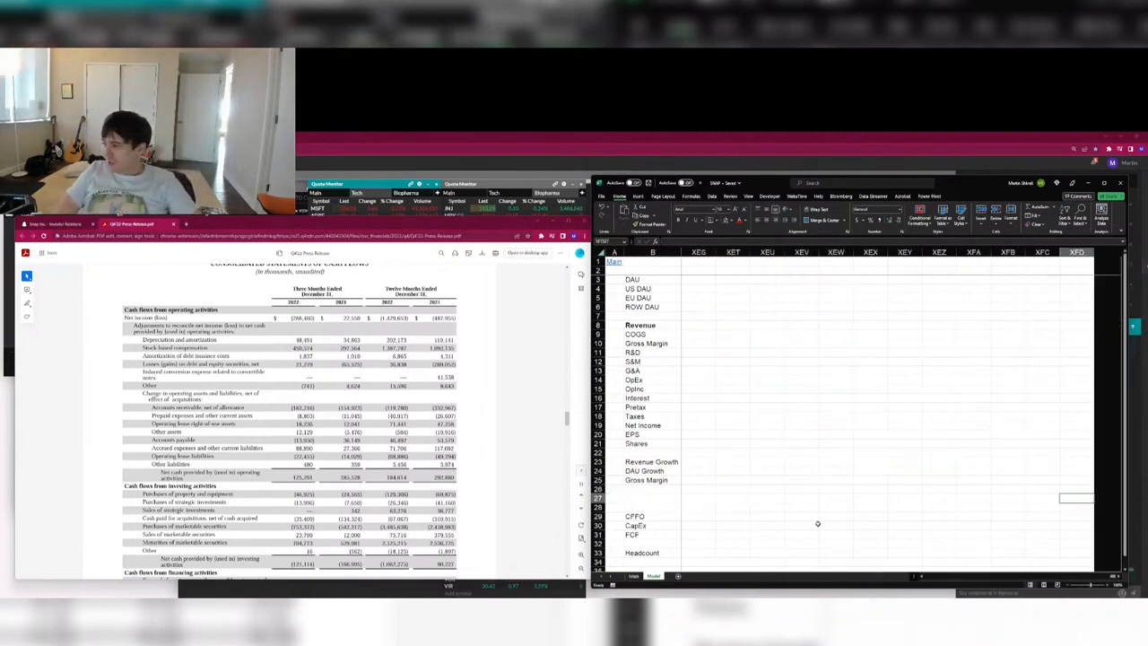
pyautogui.hotkey('ctrl', 'Left')
pyautogui.press('Right')
pyautogui.press('Down')
pyautogui.hotkey('ctrl', 'Right')
pyautogui.hotkey('ctrl', 'Left')
pyautogui.press('Right')
pyautogui.press('Right')
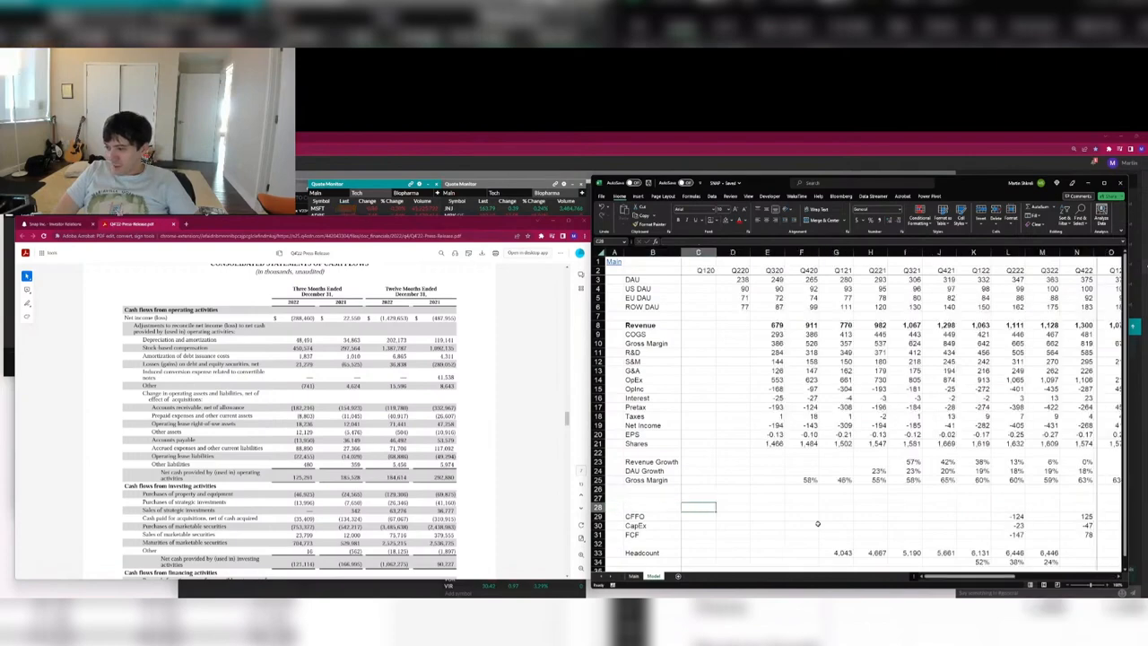
pyautogui.hotkey('shift', 'space')
pyautogui.hotkey('ctrl', '-')
# Check the remaining blank rows between Gross Margin and CFFO for stray contents, and delete empty row 26.
pyautogui.press('Up')
pyautogui.hotkey('ctrl', 'Right')
pyautogui.hotkey('ctrl', 'Left')
pyautogui.press('Right')
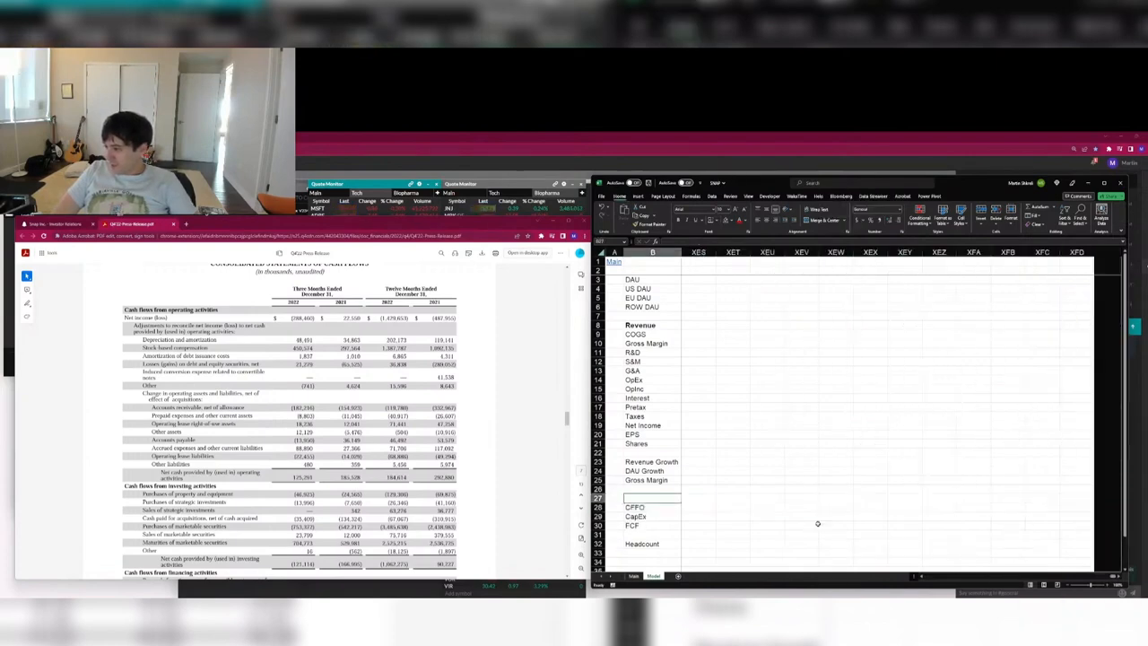
pyautogui.press('Right')
pyautogui.press('Up')
pyautogui.hotkey('ctrl', 'Right')
pyautogui.hotkey('ctrl', 'Left')
pyautogui.press('Right')
pyautogui.press('Right')
pyautogui.press('Right')
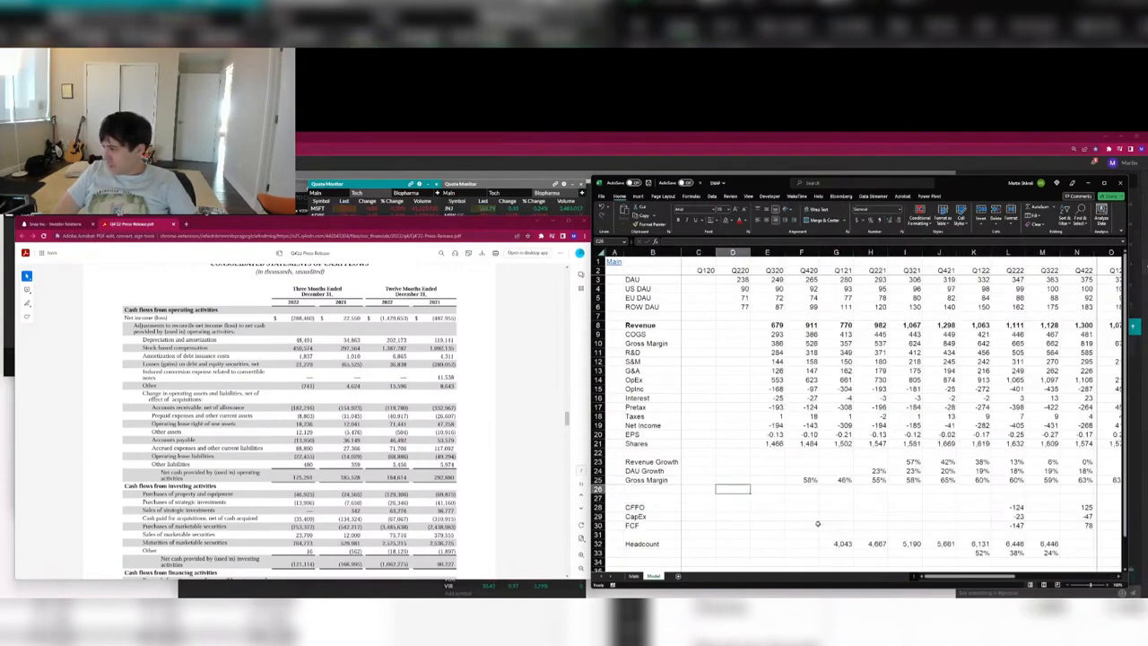
pyautogui.hotkey('shift', 'space')
pyautogui.press('Right')
pyautogui.press('Right')
pyautogui.press('Right')
pyautogui.press('Right')
pyautogui.press('Right')
pyautogui.press('Right')
pyautogui.press('Right')
pyautogui.press('Right')
pyautogui.press('Right')
pyautogui.press('Right')
pyautogui.press('Right')
pyautogui.press('Right')
pyautogui.press('Right')
pyautogui.press('Right')
pyautogui.press('Right')
pyautogui.press('Right')
pyautogui.press('Right')
pyautogui.press('Right')
pyautogui.press('Right')
pyautogui.press('Right')
pyautogui.press('Right')
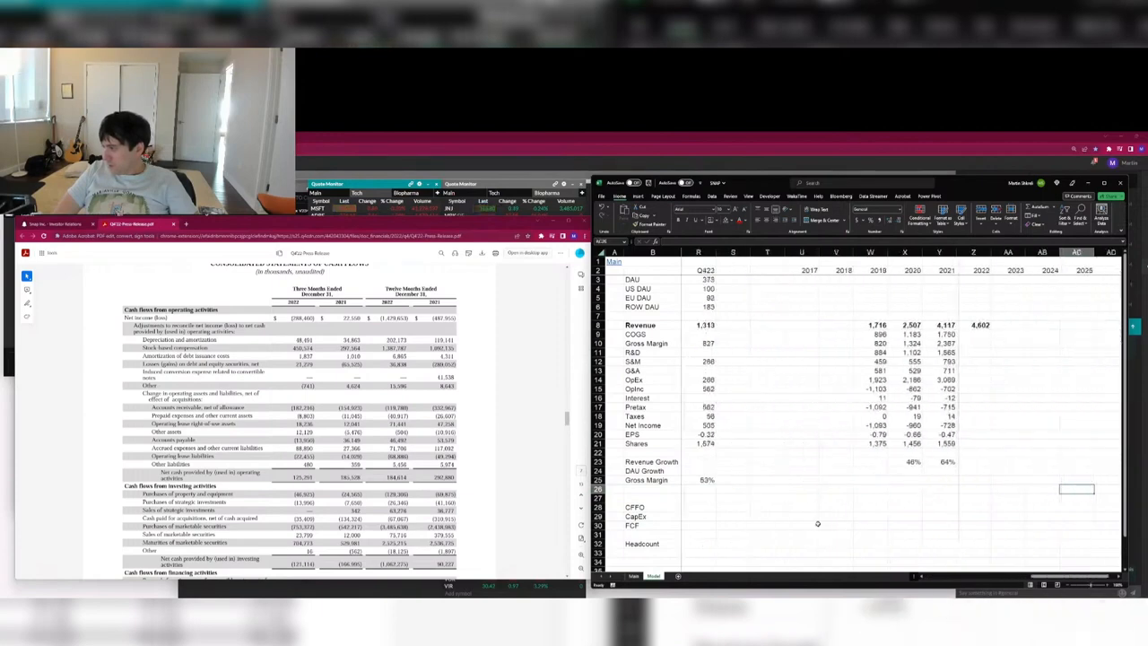
pyautogui.hotkey('shift', 'space')
pyautogui.hotkey('ctrl', '-')
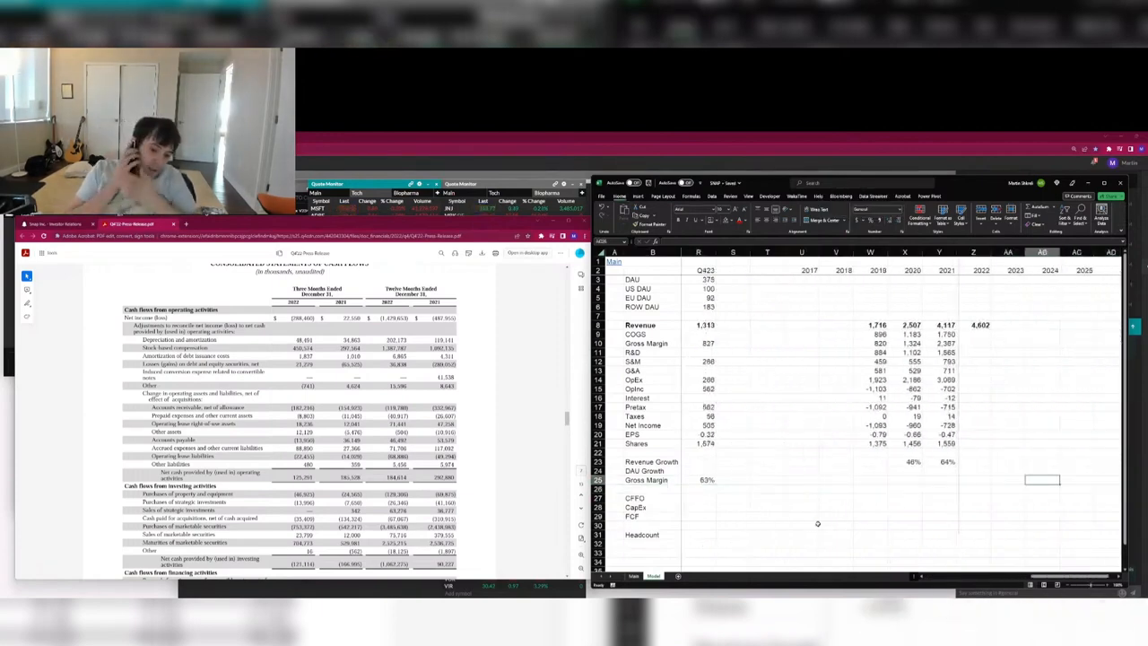
pyautogui.hotkey('alt', 'Tab')
pyautogui.hotkey('alt', 'Tab')
pyautogui.hotkey('alt', 'Tab')
pyautogui.hotkey('alt', 'Tab')
pyautogui.hotkey('alt', 'Tab')
pyautogui.hotkey('alt', 'Tab')
pyautogui.hotkey('alt', 'Tab')
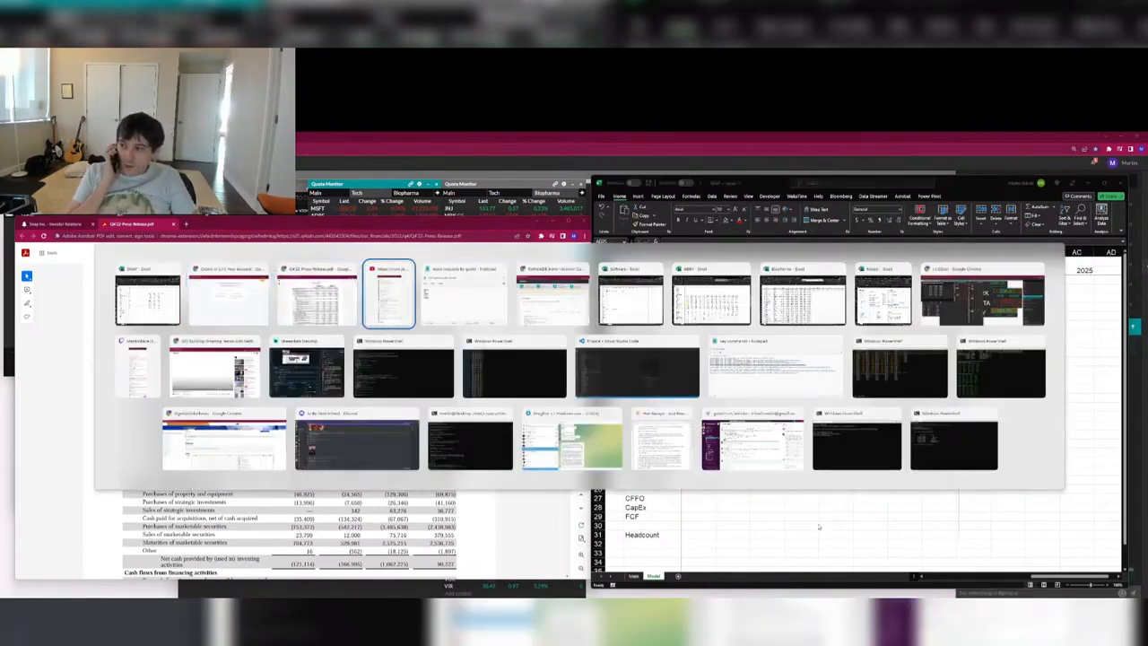
pyautogui.hotkey('alt', 'Tab')
pyautogui.hotkey('alt', 'Tab')
pyautogui.hotkey('alt', 'Tab')
pyautogui.hotkey('alt', 'Tab')
pyautogui.hotkey('alt', 'Tab')
pyautogui.hotkey('alt', 'Tab')
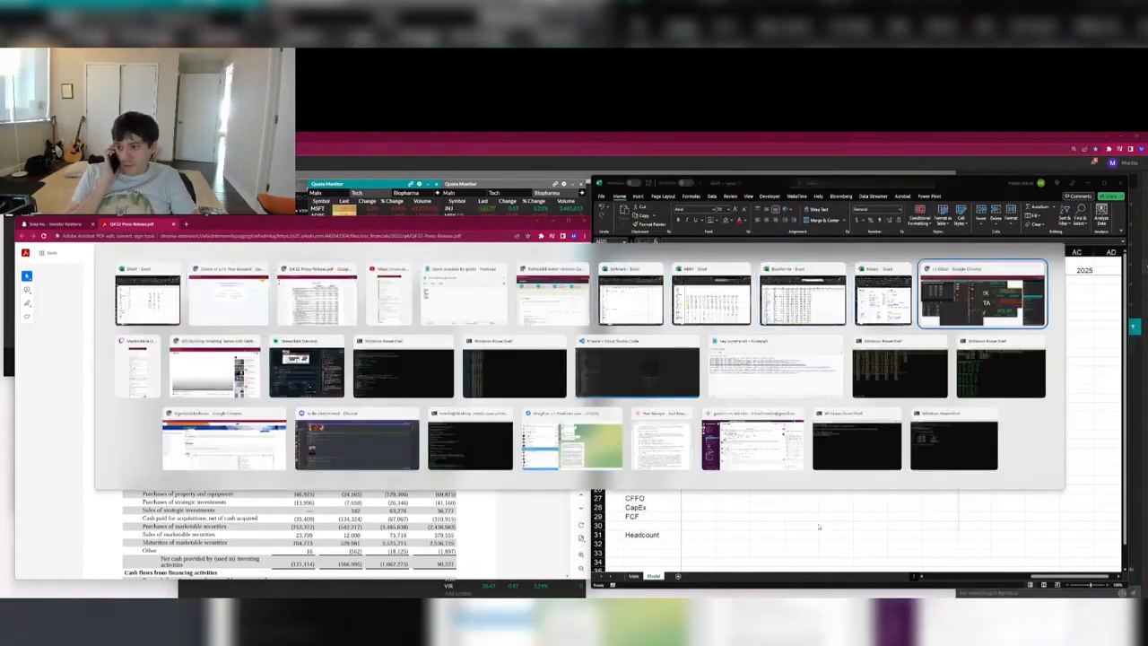
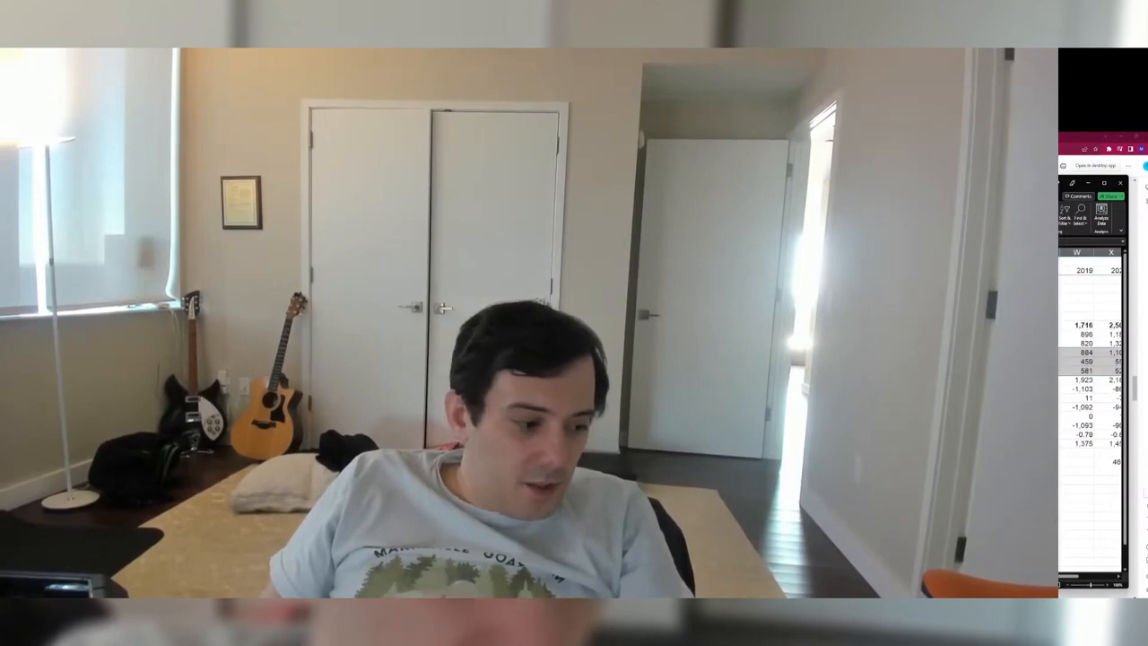
pyautogui.click(502, 353)
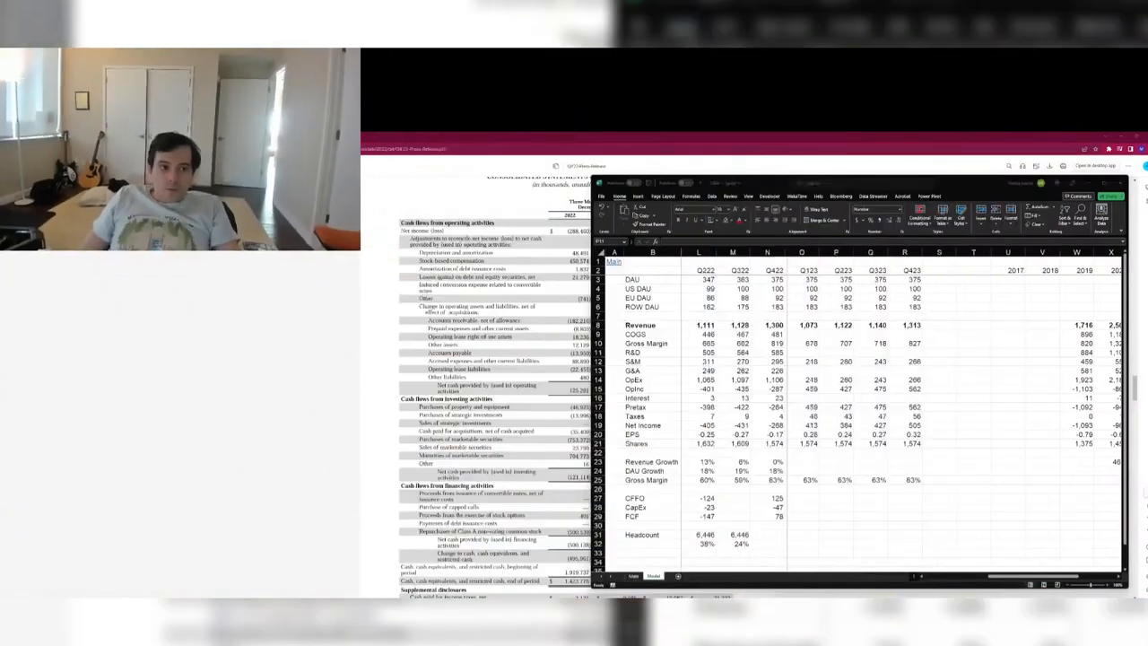
pyautogui.click(774, 414)
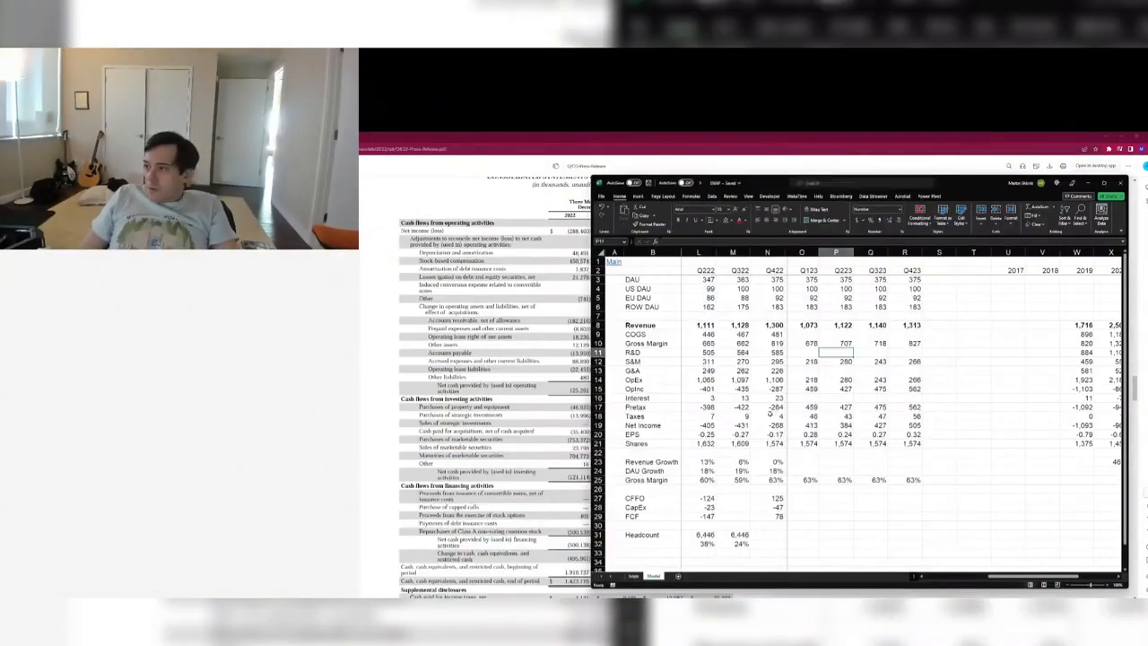
# Switch from Excel to Chrome and open Facteus's Consumer Credit Card Spending Data page in a new tab.
pyautogui.press('alt')
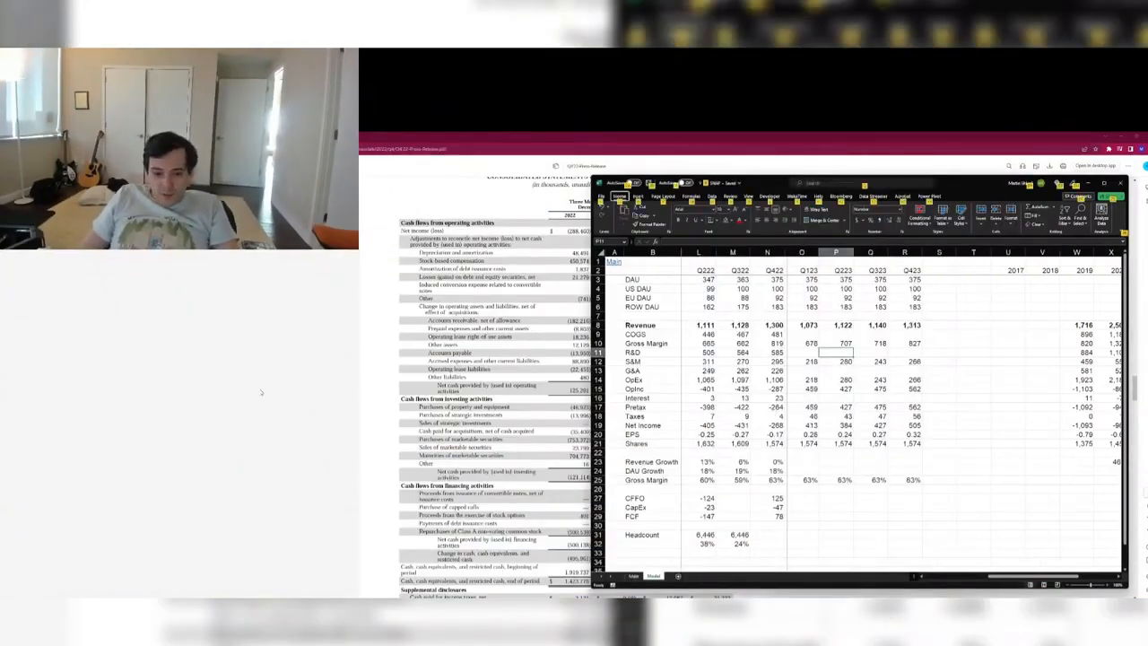
pyautogui.hotkey('alt', 'Tab')
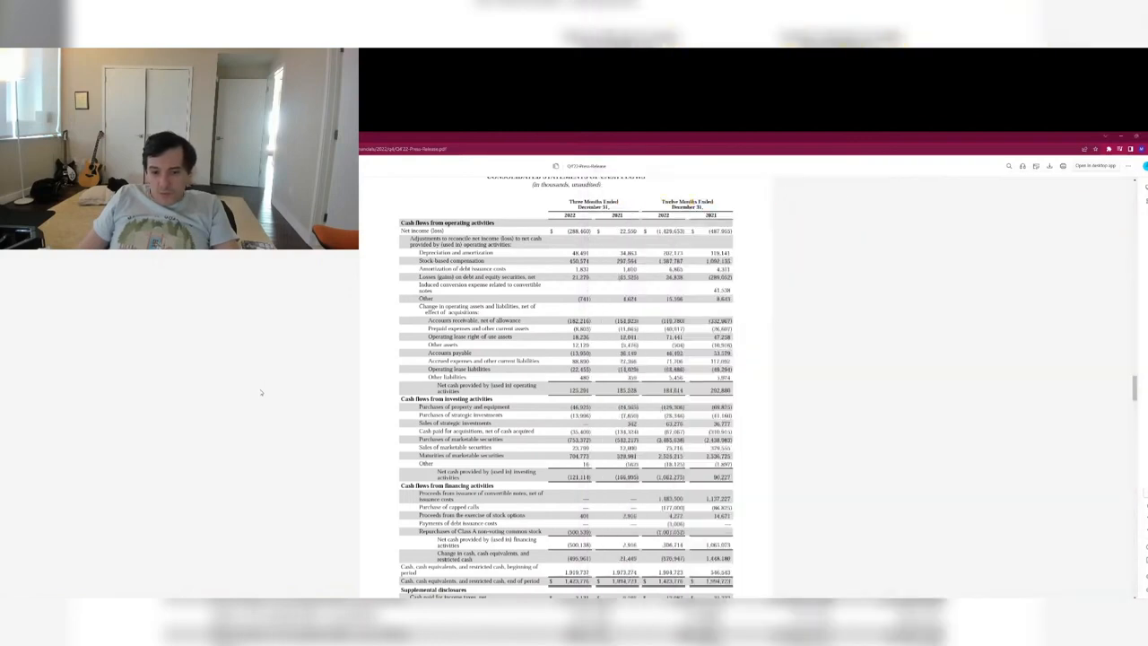
pyautogui.hotkey('alt', 'Tab')
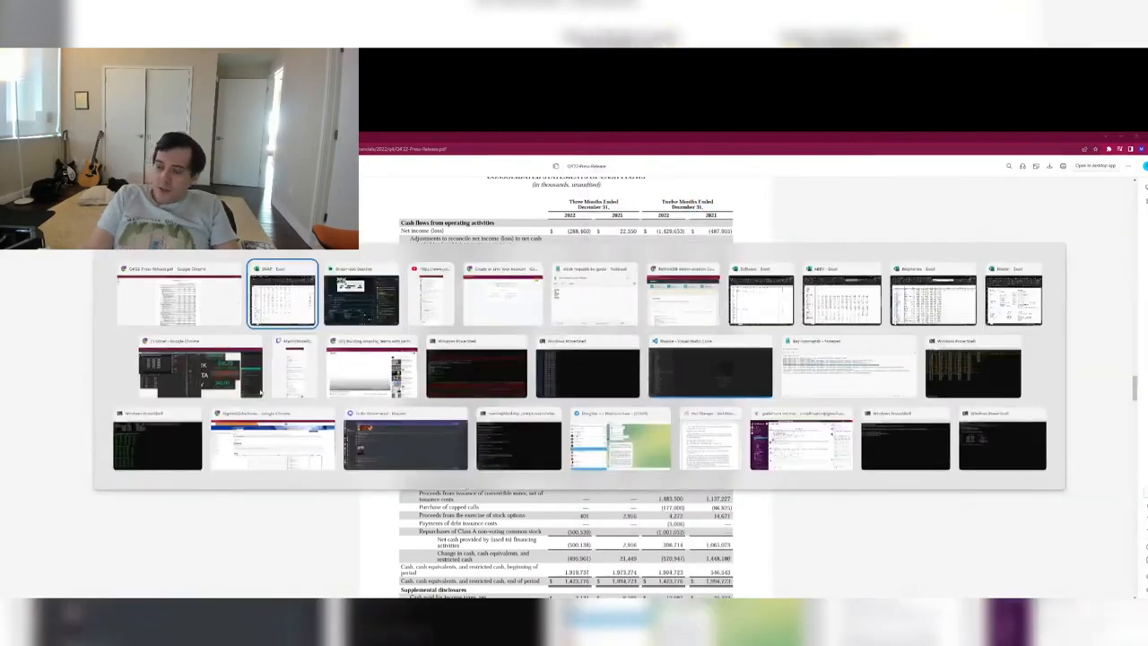
pyautogui.press('Escape')
pyautogui.hotkey('ctrl', 't')
pyautogui.write('sec')
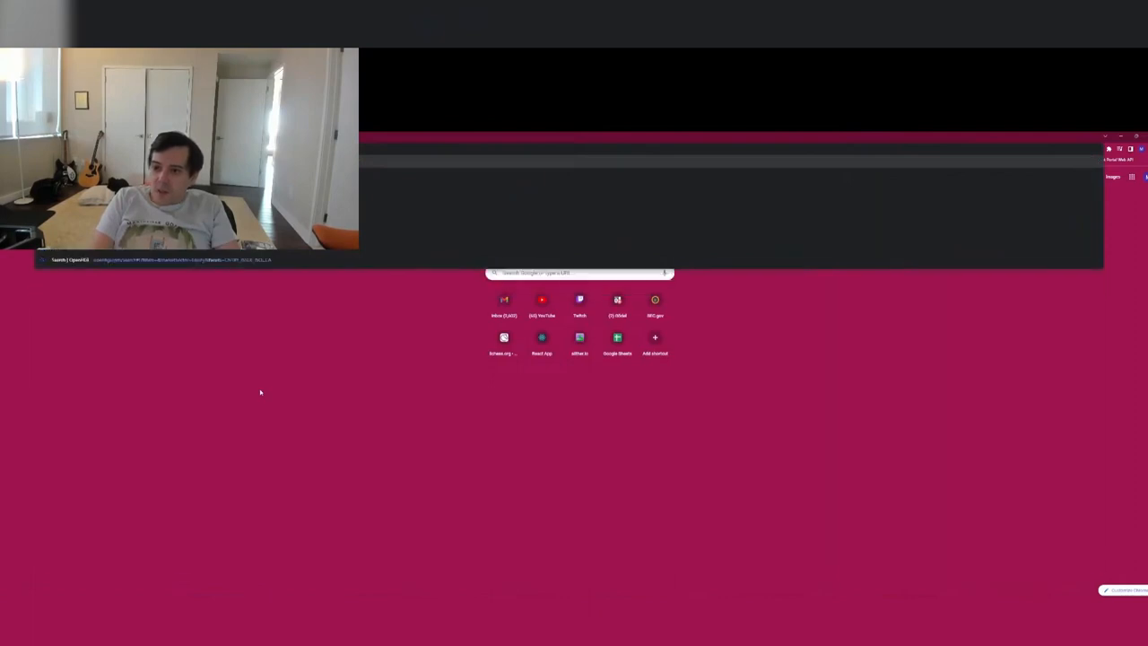
pyautogui.write('acteus')
pyautogui.press('Up')
pyautogui.press('Up')
pyautogui.press('Up')
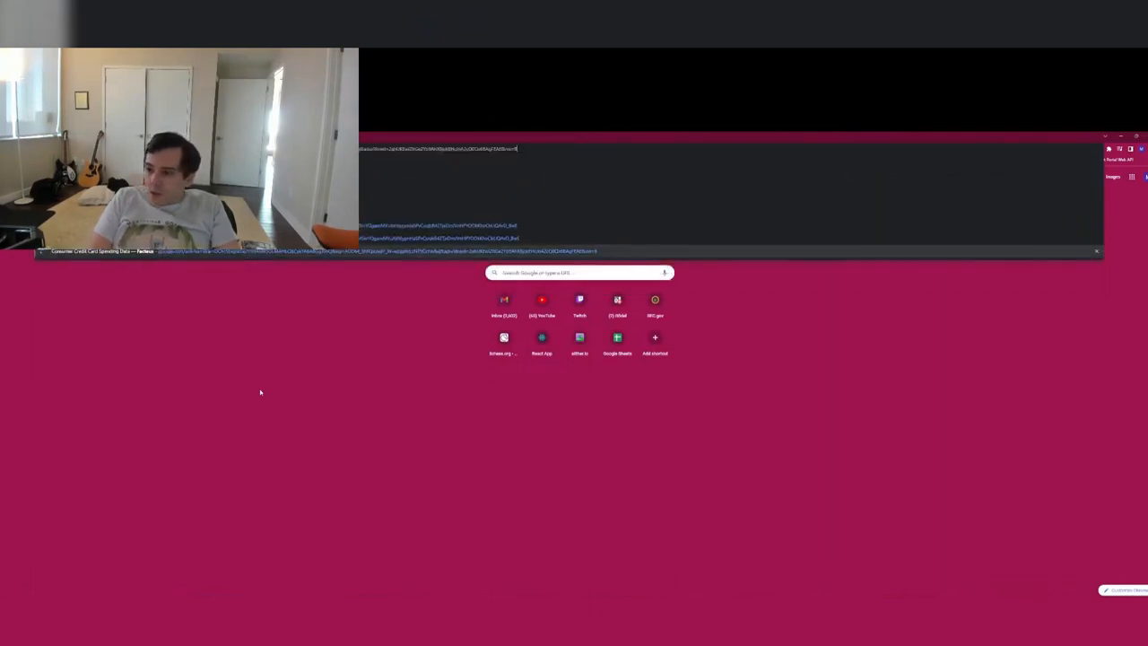
pyautogui.press('Return')
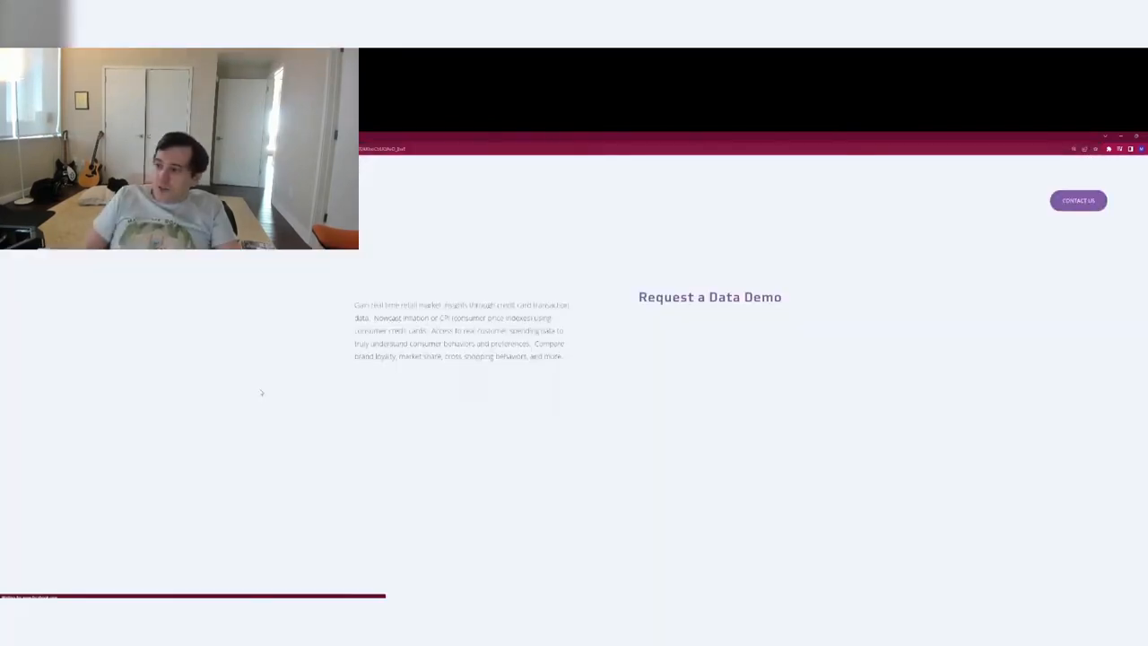
# Play the introductory video about consumer credit card spending data and adjust its volume.
pyautogui.scroll(-2, 497, 381)
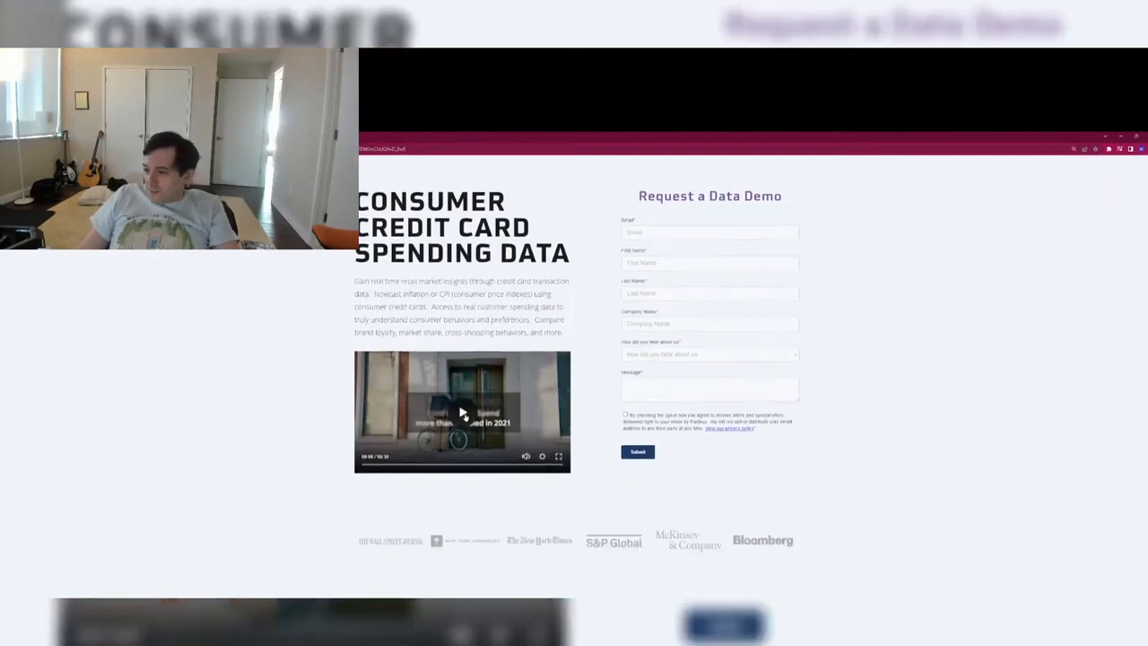
pyautogui.click(462, 411)
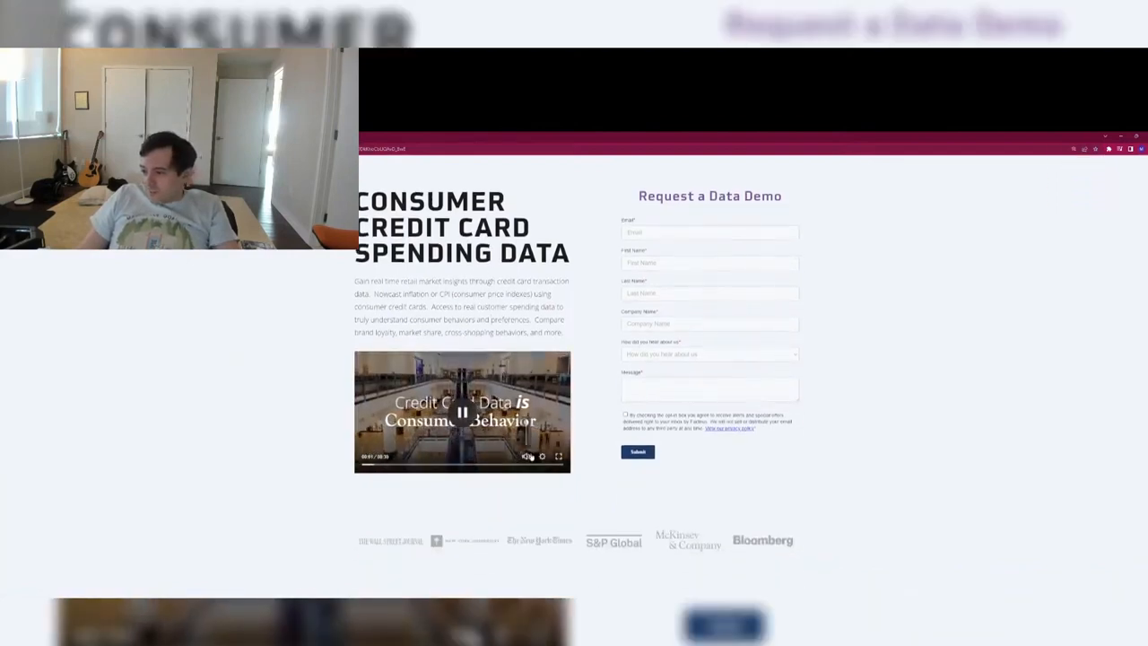
pyautogui.moveTo(526, 455)
pyautogui.moveTo(527, 422); pyautogui.dragTo(527, 436)
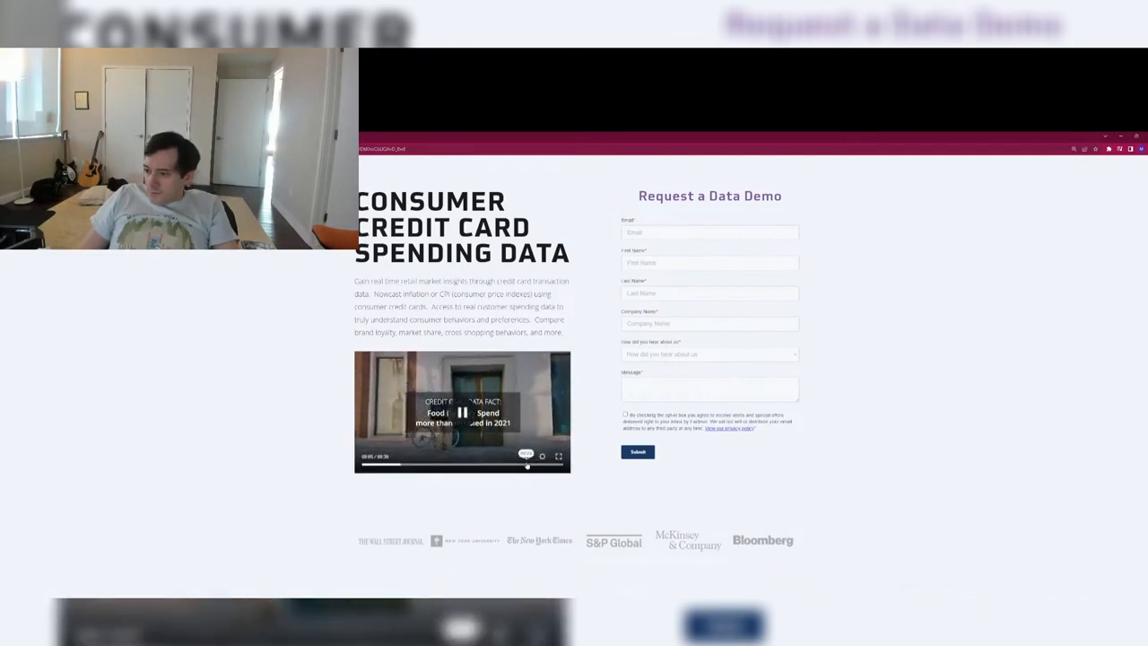
pyautogui.moveTo(527, 455)
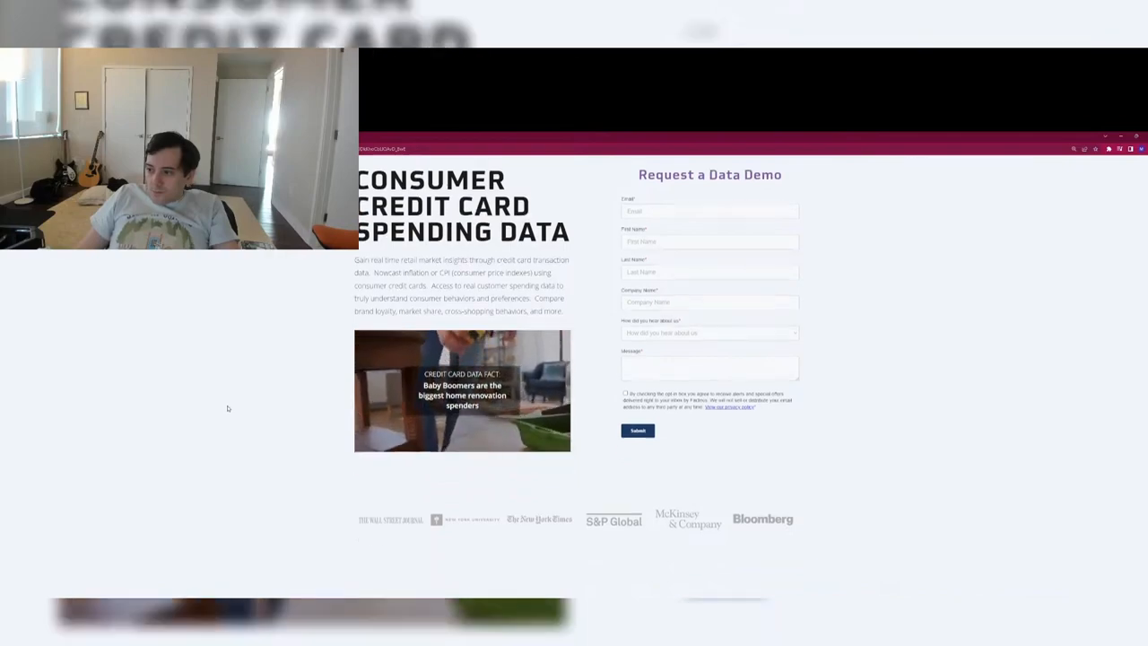
# Open Facteus's Debit & Credit Card Data page and read the Pulse product description and its claimed capture of U.S. consumer spending.
pyautogui.scroll(-5, 227, 408)
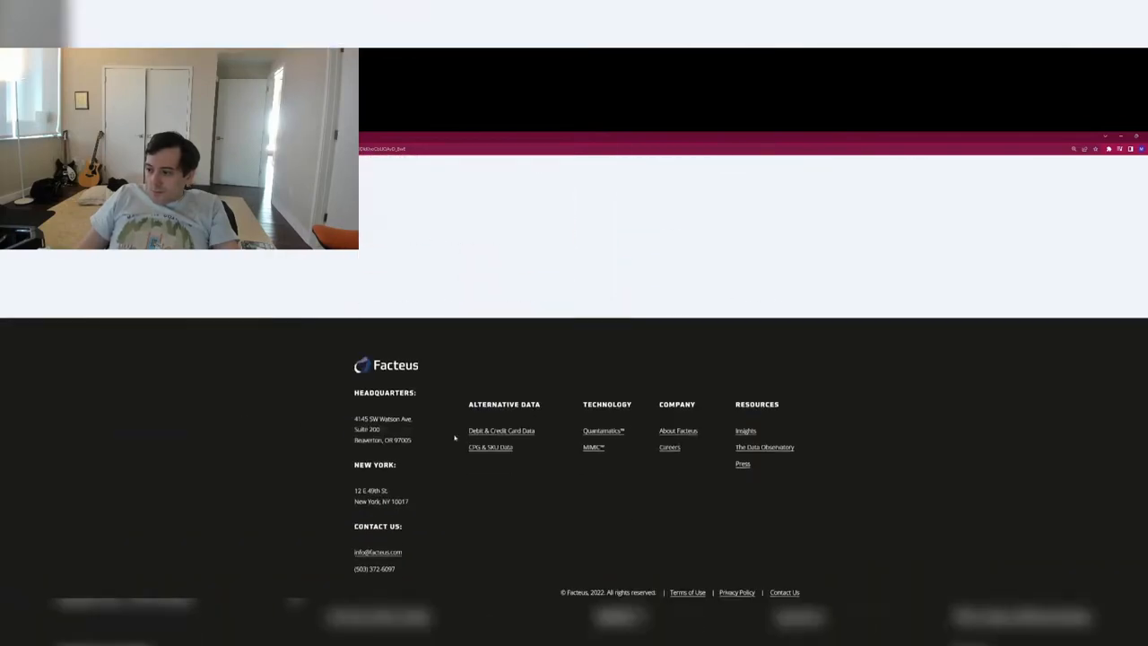
pyautogui.click(499, 431)
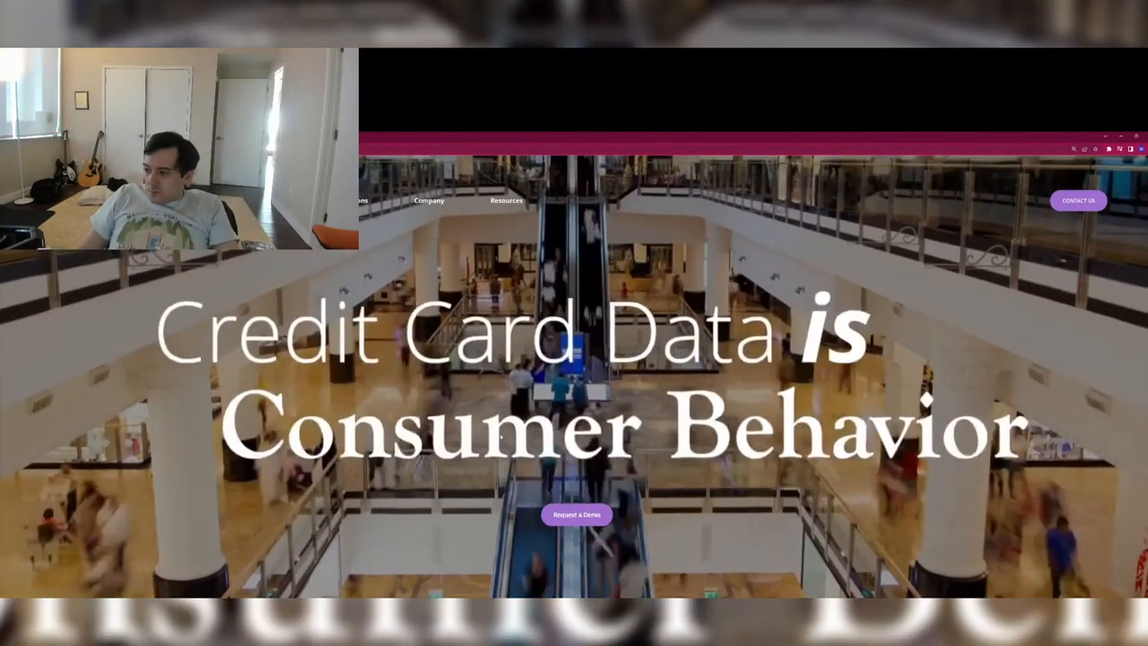
pyautogui.scroll(-1, 499, 434)
pyautogui.scroll(-4, 417, 379)
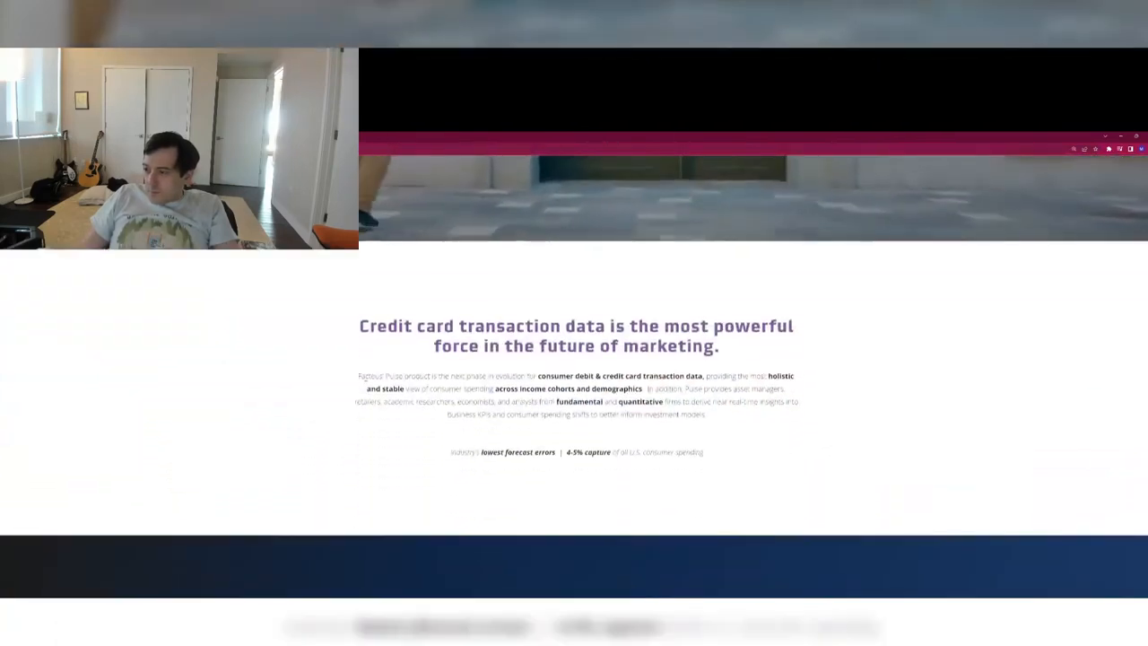
pyautogui.moveTo(358, 376); pyautogui.dragTo(735, 455)
pyautogui.click(727, 455)
# Examine the panel's figures for unique cardholders, consumer spending, transactions processed and historical data.
pyautogui.scroll(-3, 735, 455)
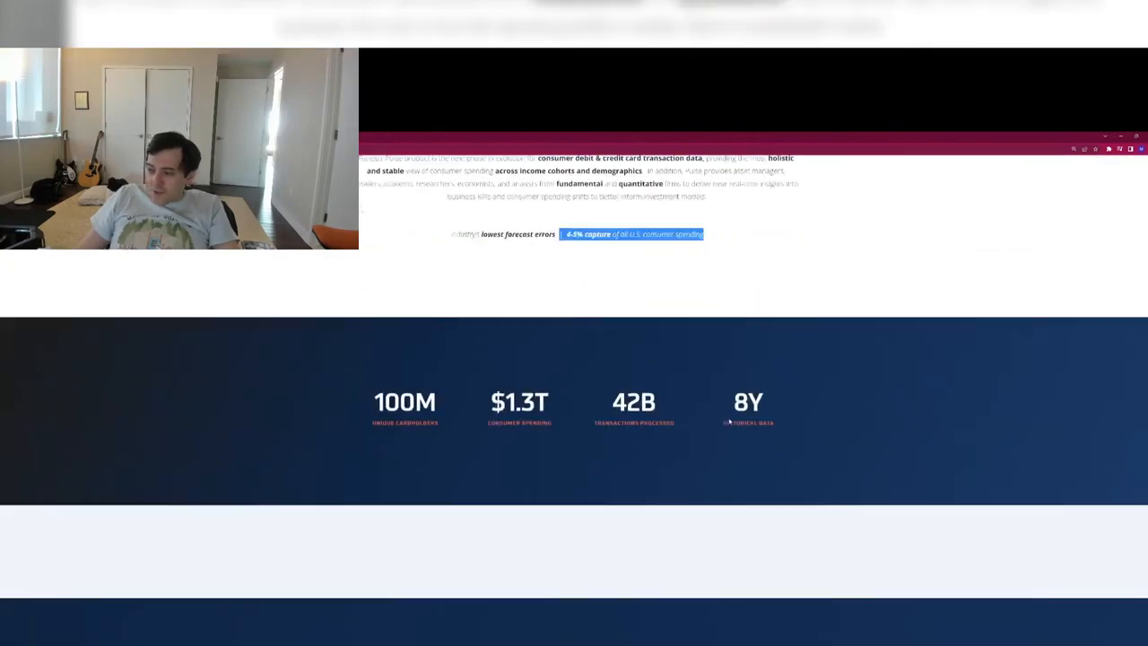
pyautogui.moveTo(354, 392); pyautogui.dragTo(421, 359)
pyautogui.click(790, 389)
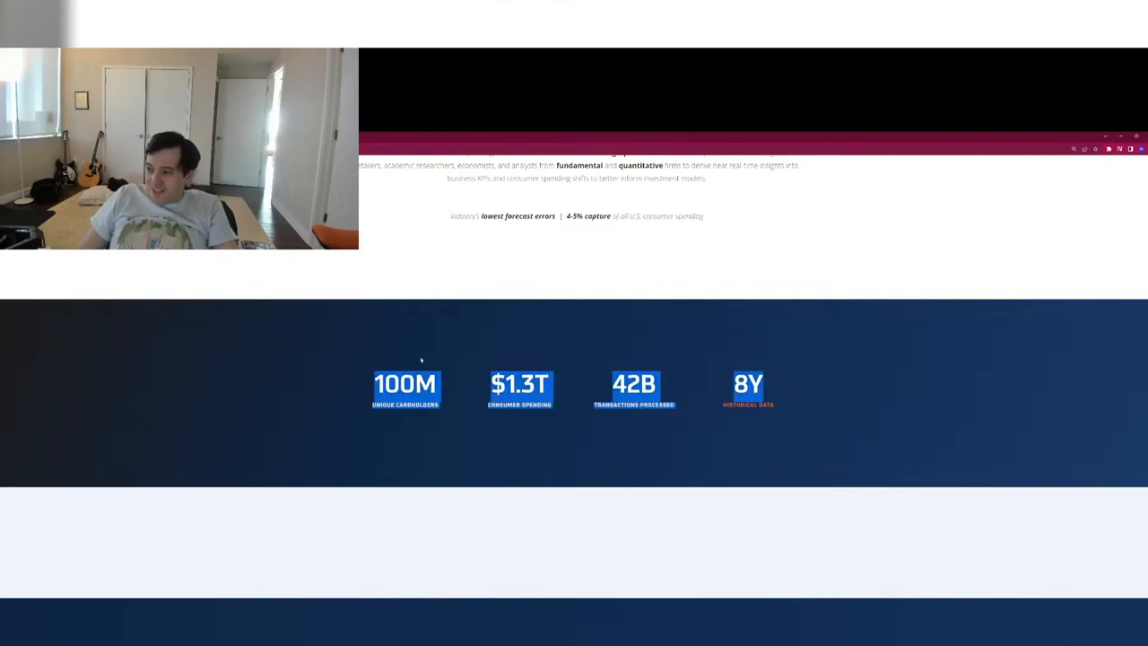
pyautogui.click(419, 360)
# Find the top coverage list of company tickers, enlarge the page, and examine the columns starting with LZB and ROST.
pyautogui.scroll(-3, 418, 362)
pyautogui.scroll(-3, 433, 361)
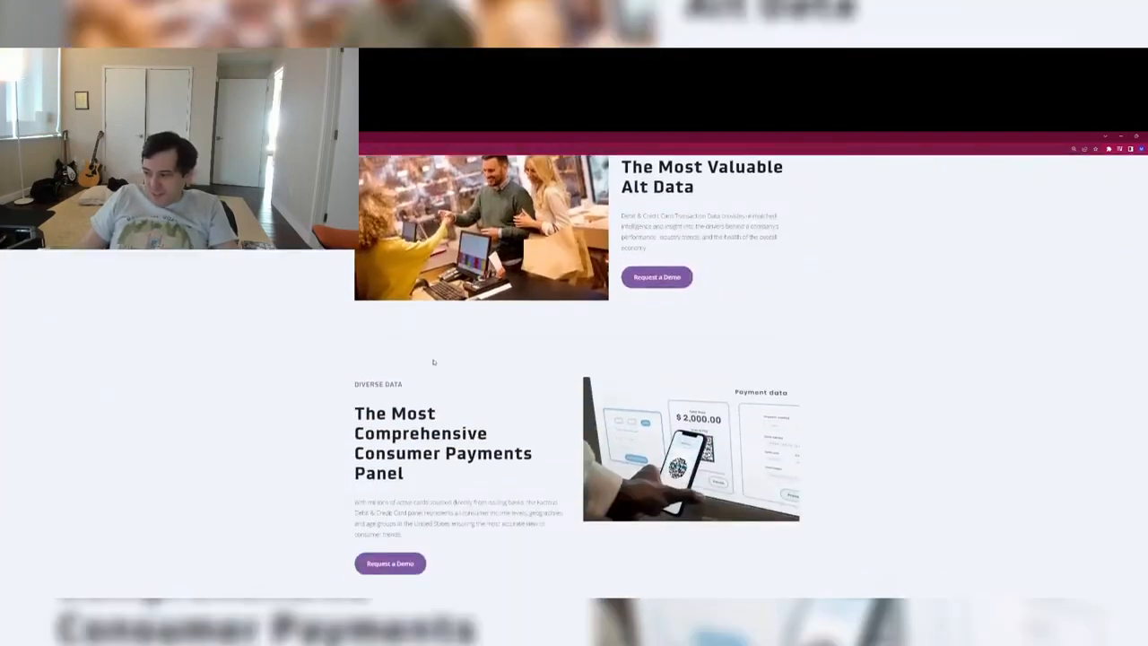
pyautogui.scroll(-5, 433, 361)
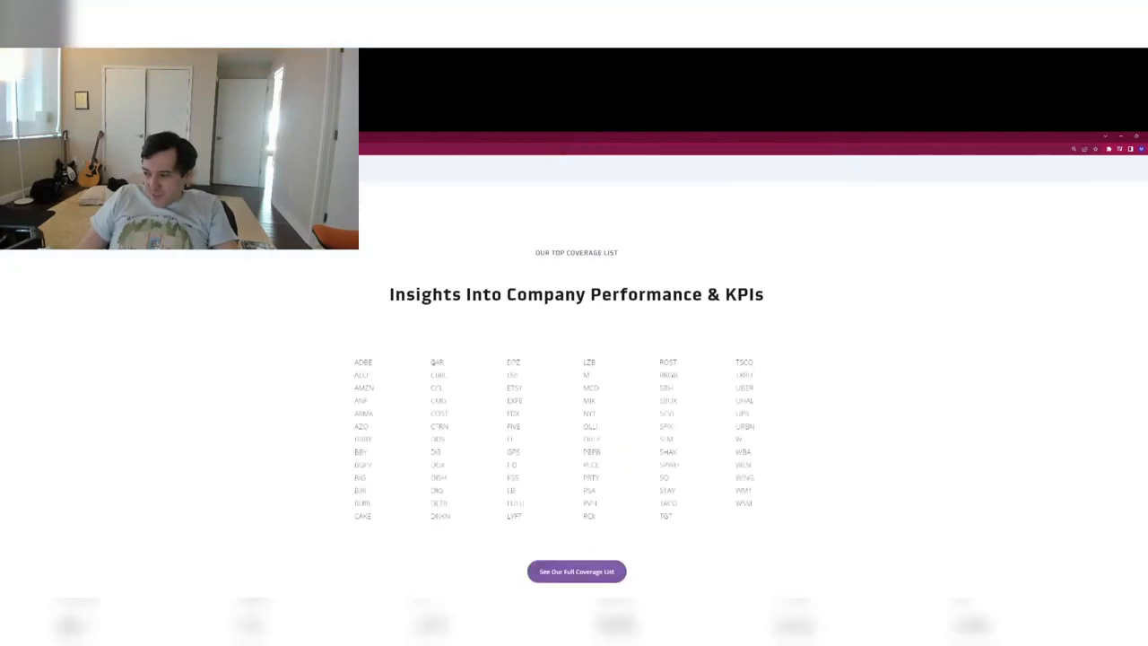
pyautogui.scroll(-10, 491, 351)
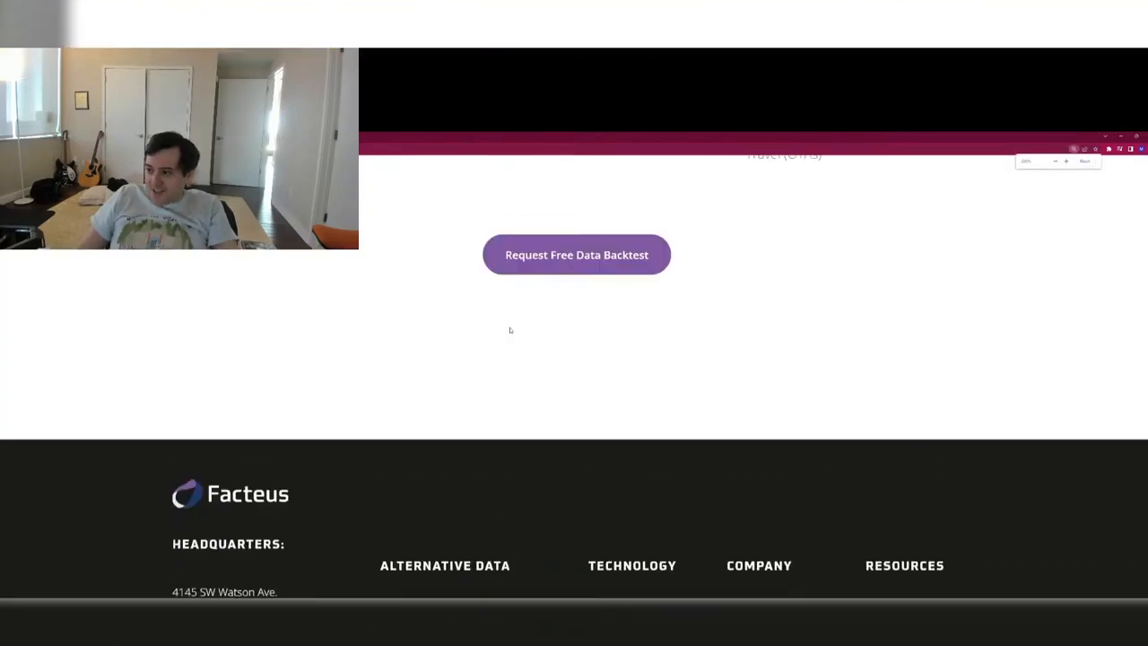
pyautogui.scroll(5, 510, 328)
pyautogui.scroll(10, 518, 334)
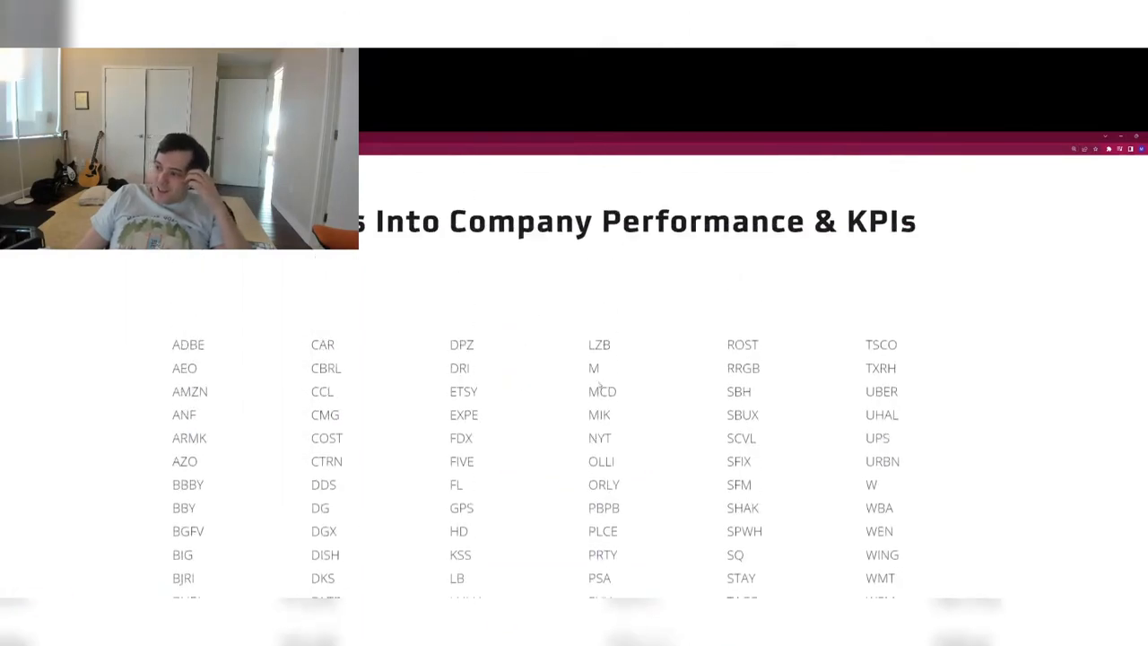
pyautogui.moveTo(618, 563); pyautogui.dragTo(588, 337)
pyautogui.moveTo(728, 339); pyautogui.dragTo(754, 533)
pyautogui.click(762, 512)
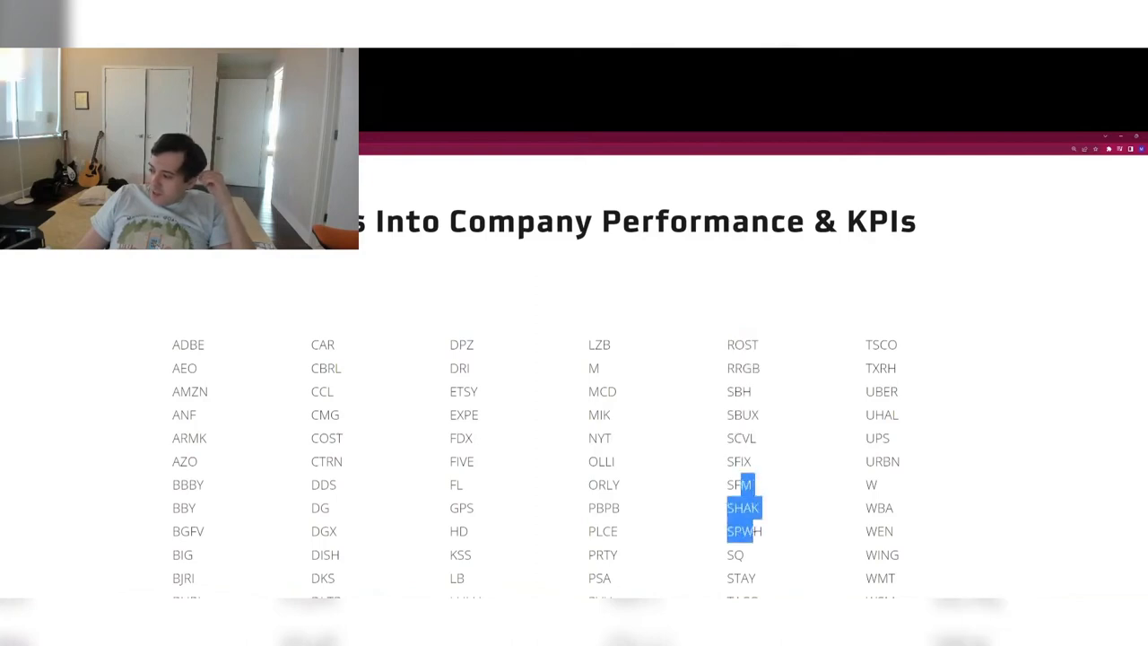
pyautogui.click(745, 509)
pyautogui.doubleClick(743, 508)
# Examine the tickers in the last column of the coverage list, including TXRH, UBER and UPS.
pyautogui.moveTo(898, 509); pyautogui.dragTo(853, 506)
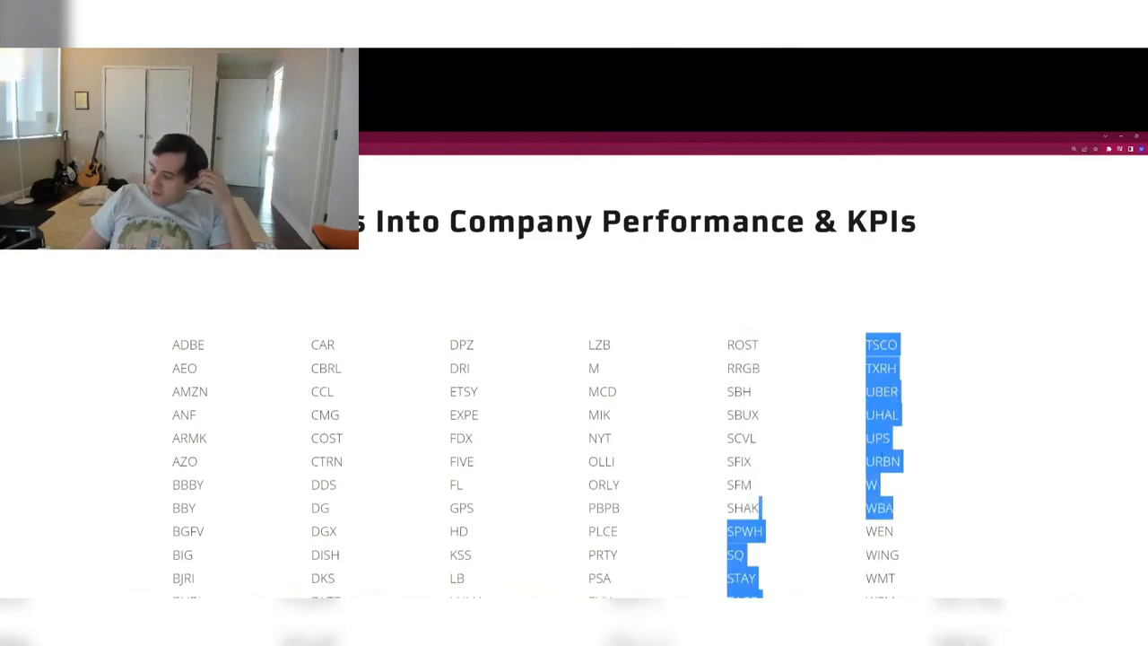
pyautogui.click(856, 505)
pyautogui.moveTo(883, 392); pyautogui.dragTo(882, 438)
pyautogui.click(881, 440)
pyautogui.moveTo(873, 368); pyautogui.dragTo(889, 393)
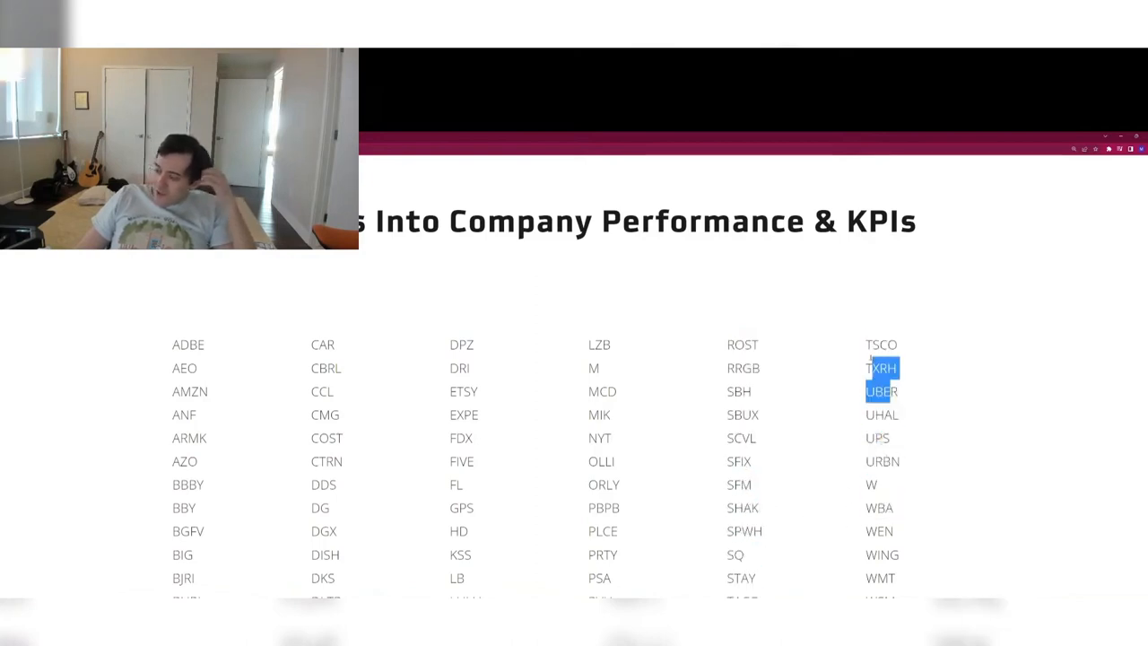
pyautogui.click(888, 393)
pyautogui.scroll(-1, 391, 391)
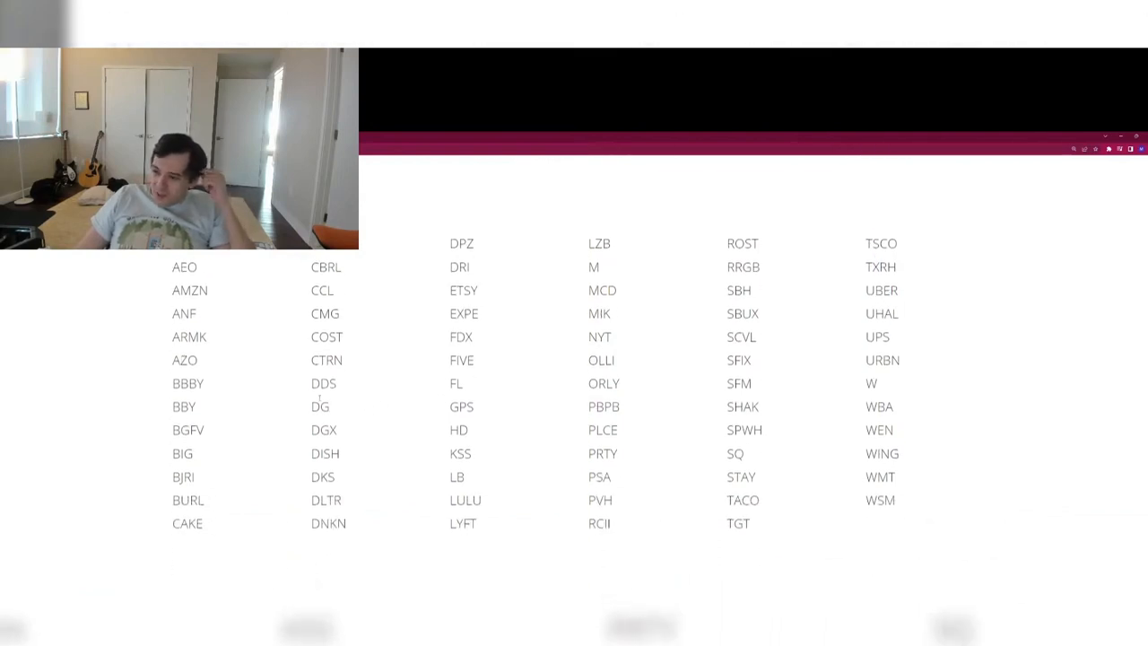
# Review the complete coverage list across all ticker columns to judge which companies the card data covers.
pyautogui.moveTo(165, 244); pyautogui.dragTo(818, 515)
pyautogui.click(818, 516)
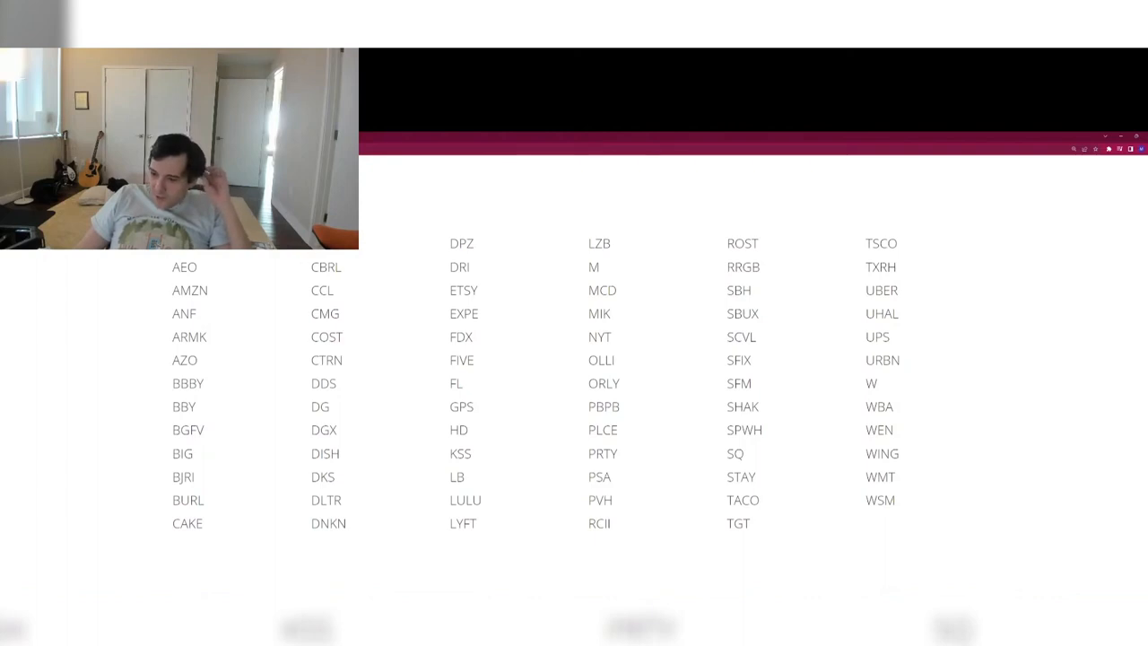
pyautogui.moveTo(167, 255); pyautogui.dragTo(854, 510)
pyautogui.click(855, 510)
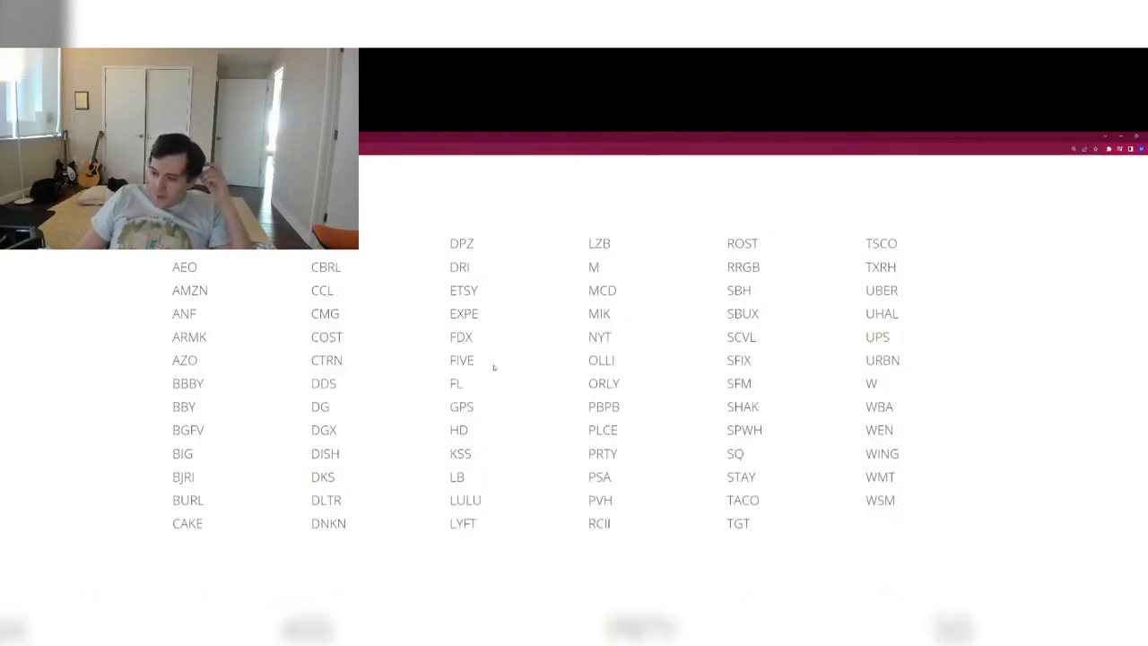
pyautogui.moveTo(457, 478); pyautogui.dragTo(481, 487)
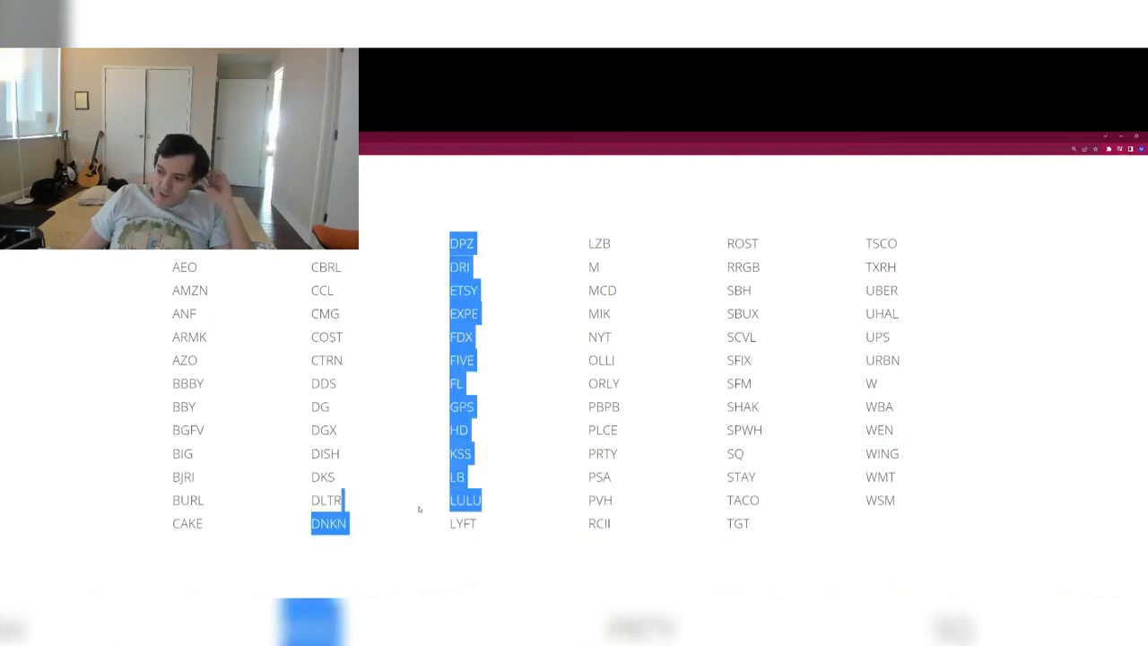
# Check the covered industry sectors and open the Quantamatics technology page.
pyautogui.scroll(-10, 540, 428)
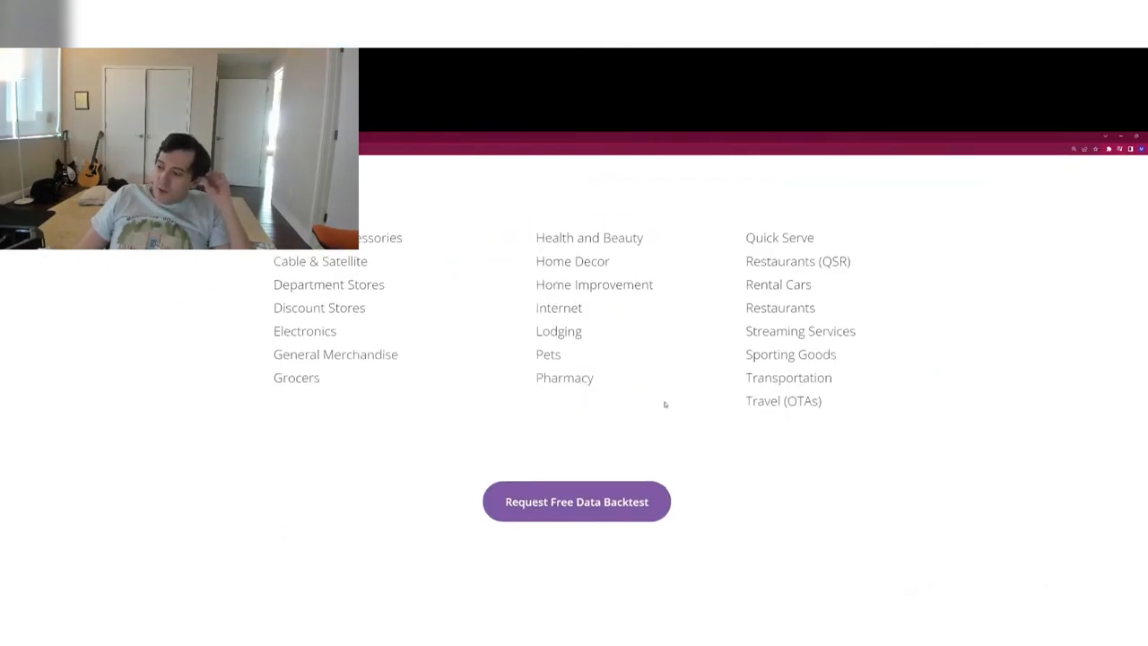
pyautogui.scroll(-3, 668, 411)
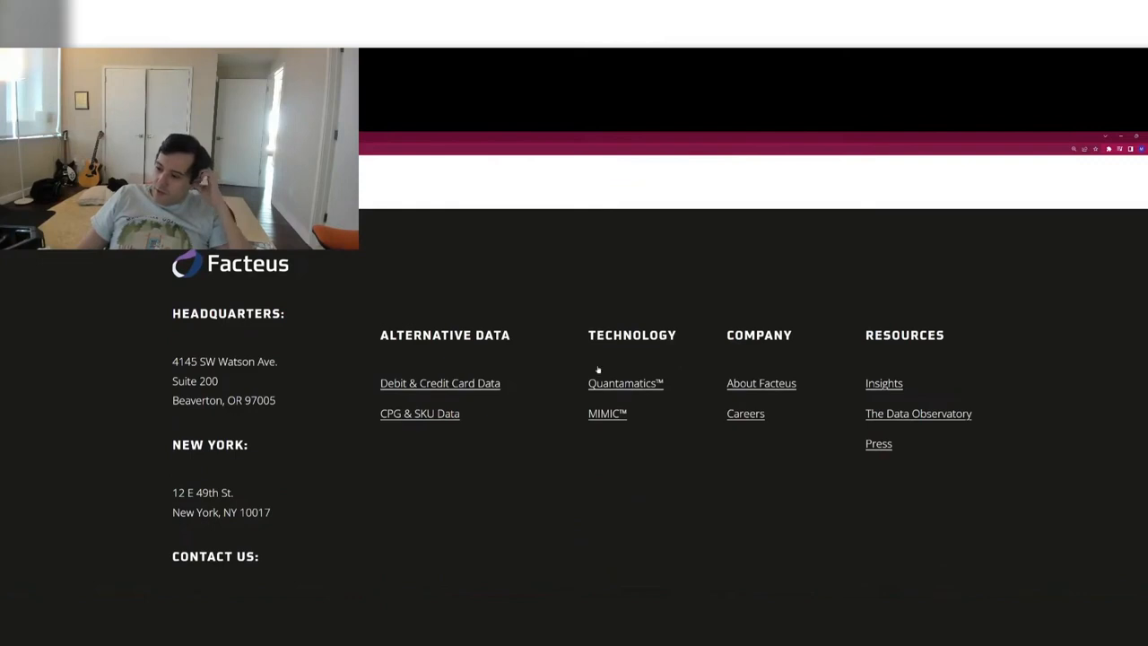
pyautogui.click(649, 384)
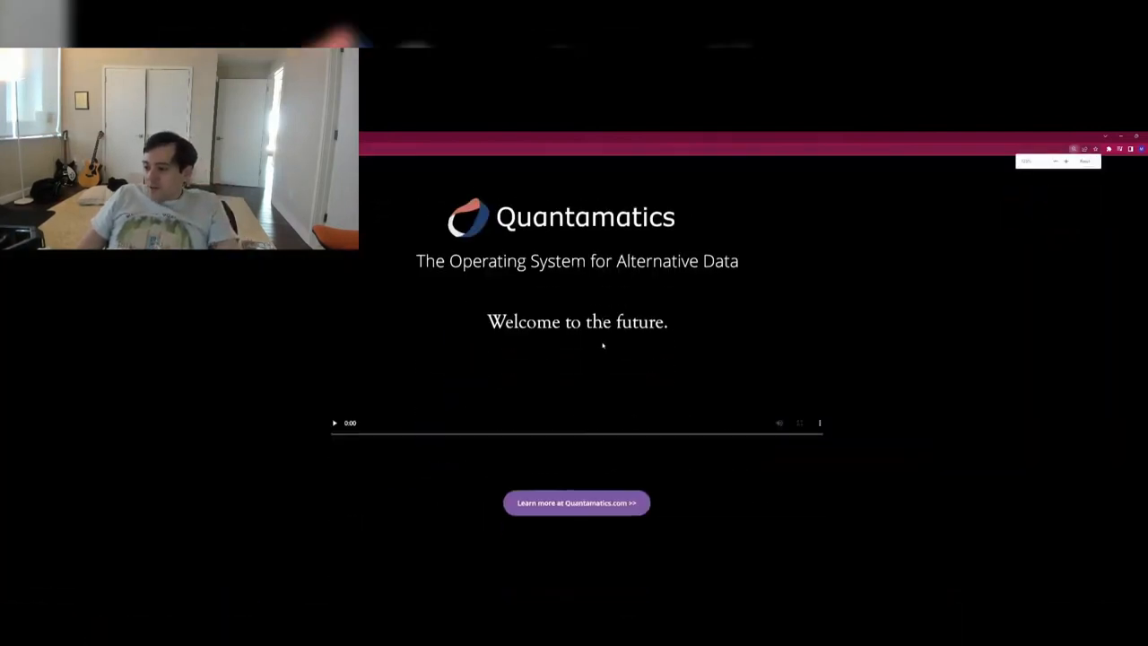
# Read how Quantamatics integrates directly into Excel under Better Predictions, Deeper Performance Insights.
pyautogui.scroll(-10, 603, 345)
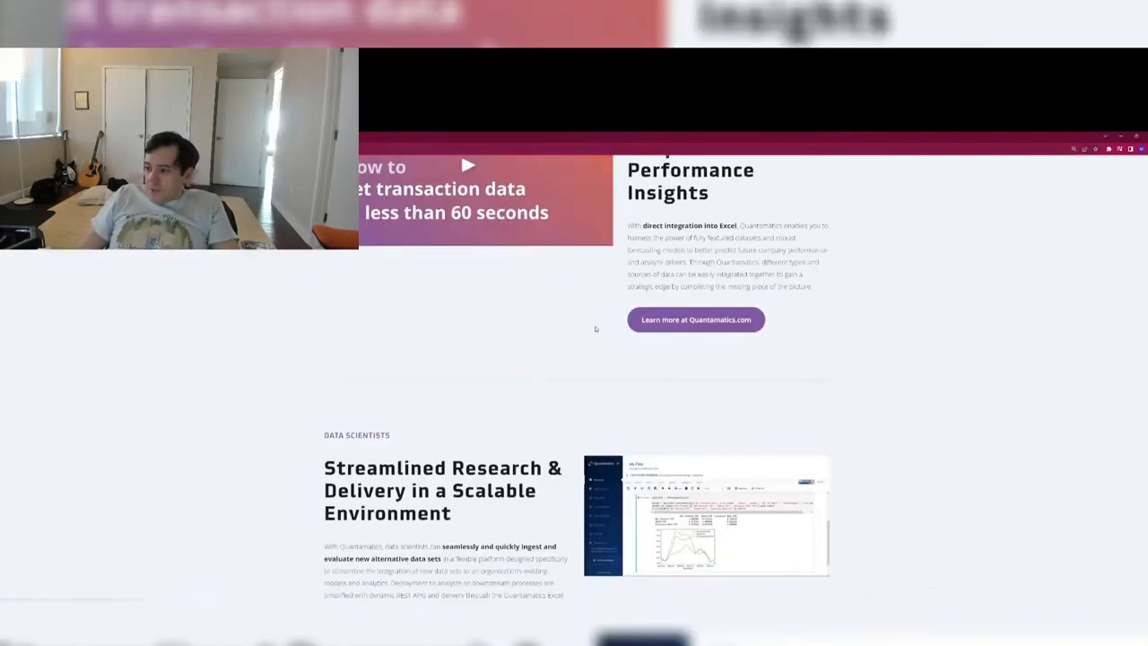
pyautogui.scroll(1, 591, 328)
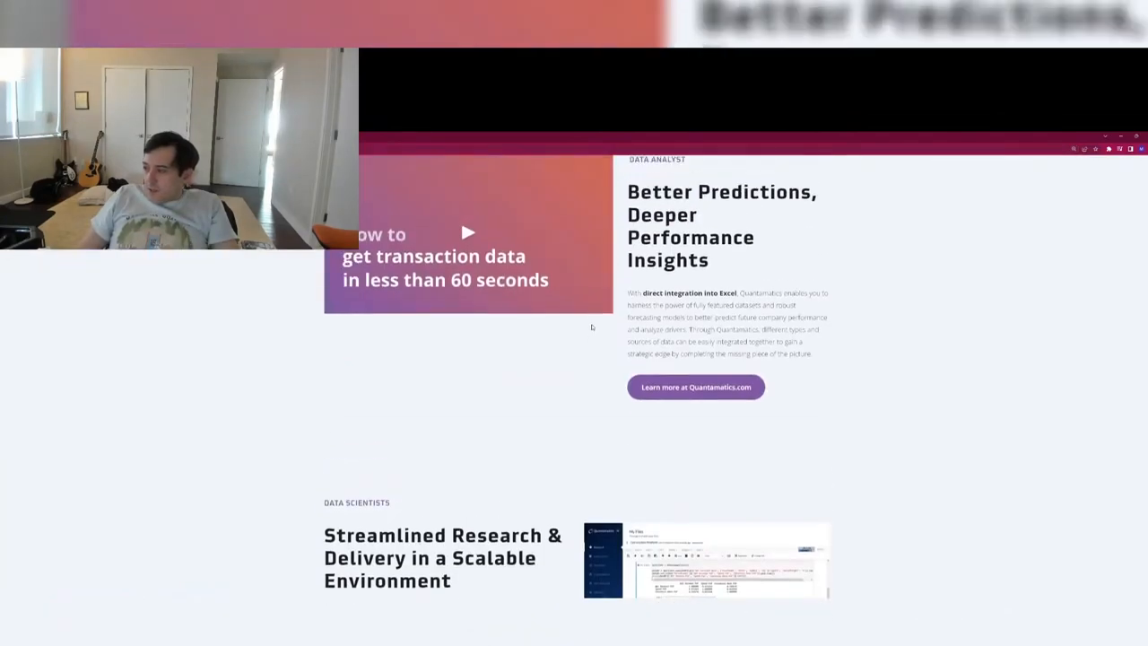
pyautogui.moveTo(671, 291); pyautogui.dragTo(749, 342)
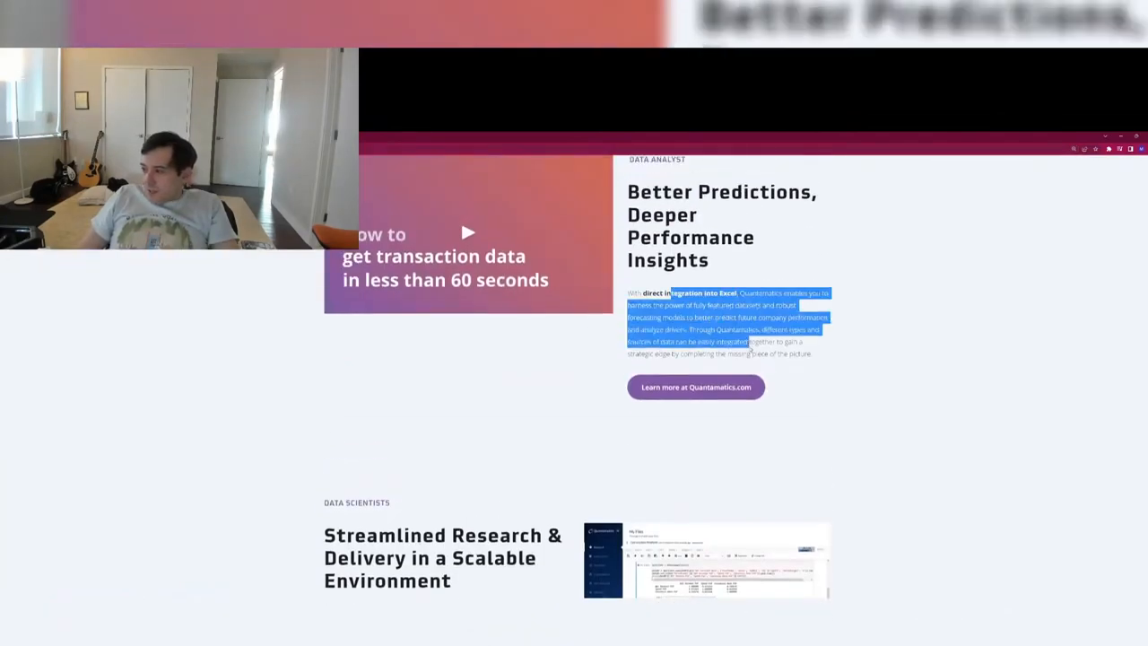
pyautogui.click(751, 349)
# Enlarge the Correlation Analysis notebook image in the Data Scientists section, examine its forecast code and chart, and close it.
pyautogui.scroll(-3, 752, 350)
pyautogui.click(696, 415)
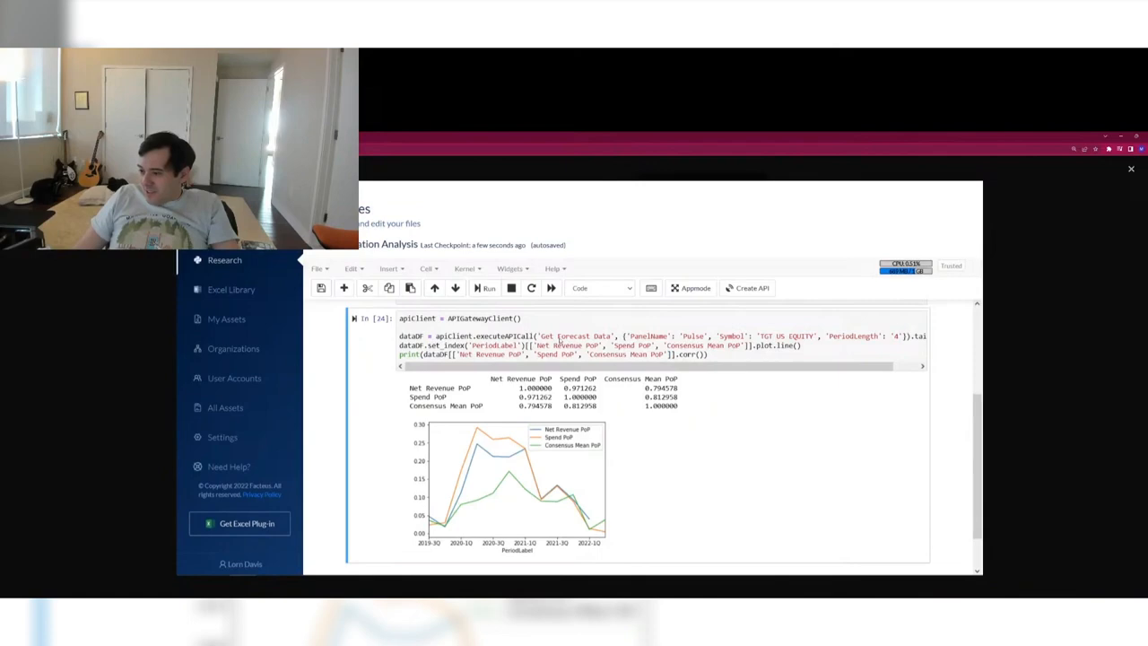
pyautogui.moveTo(560, 339); pyautogui.dragTo(580, 379)
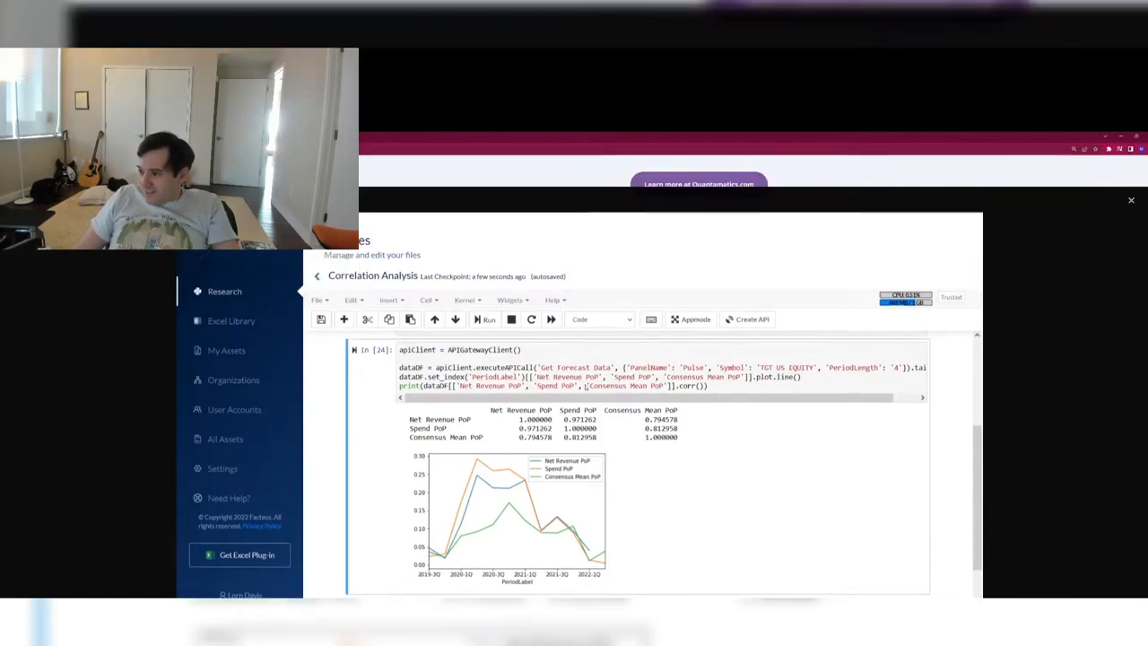
pyautogui.click(1083, 460)
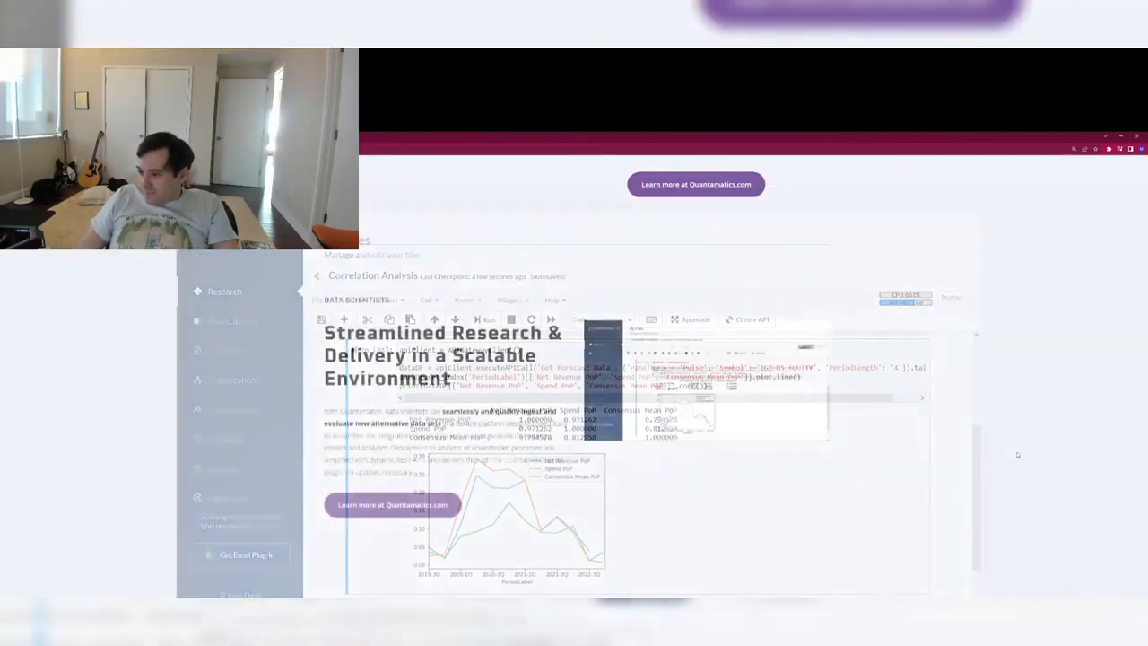
# Close the Quantamatics page and bring up the SNAP Excel model in front of the Q4 2022 press release.
pyautogui.scroll(-3, 1038, 456)
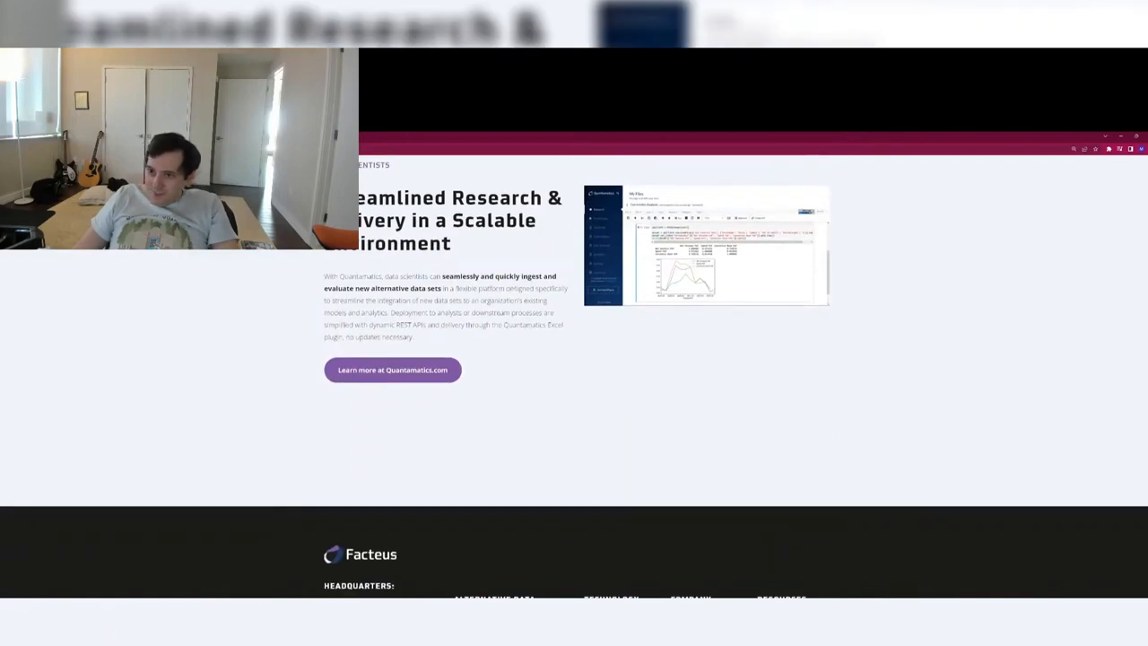
pyautogui.hotkey('ctrl', 'w')
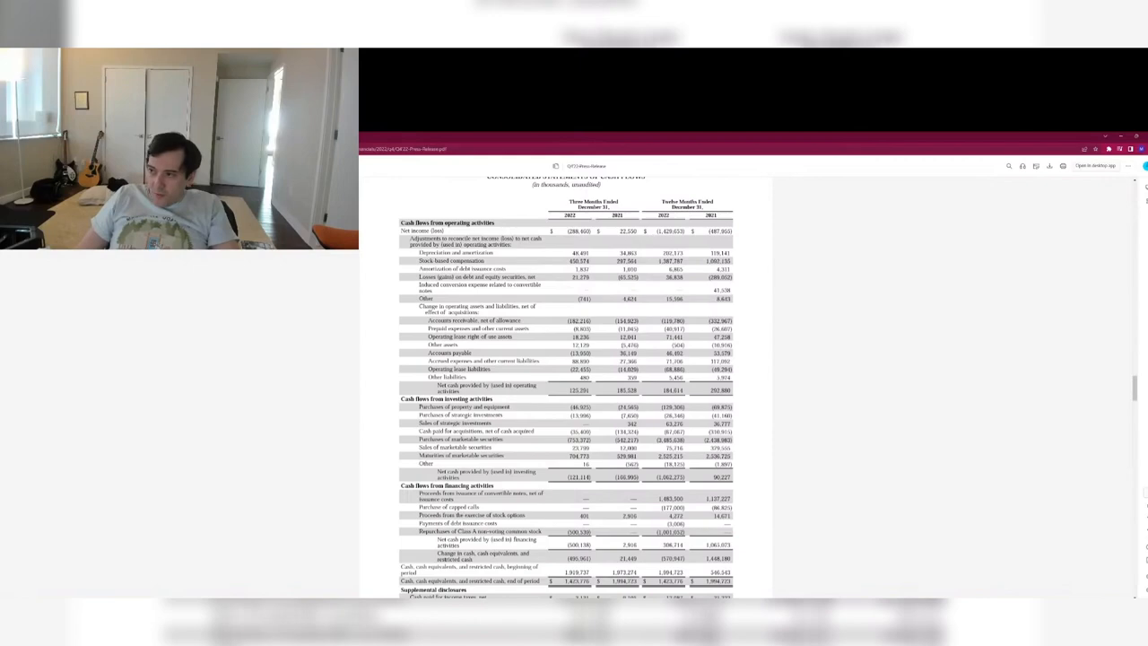
pyautogui.hotkey('alt', 'Tab')
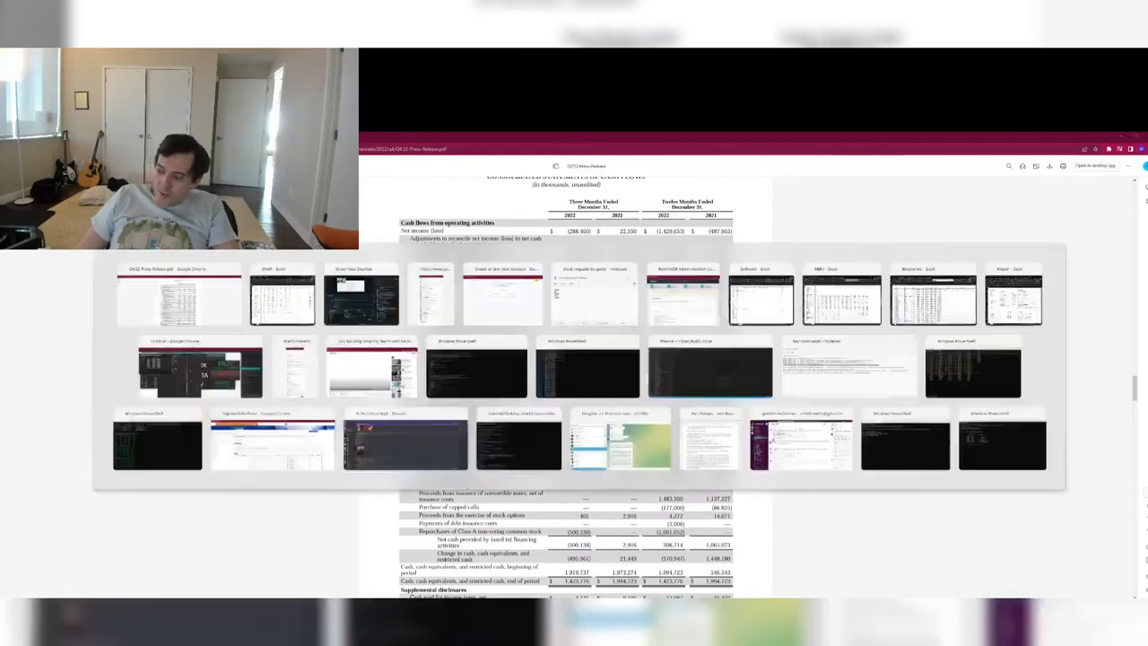
pyautogui.moveTo(852, 469); pyautogui.dragTo(813, 482)
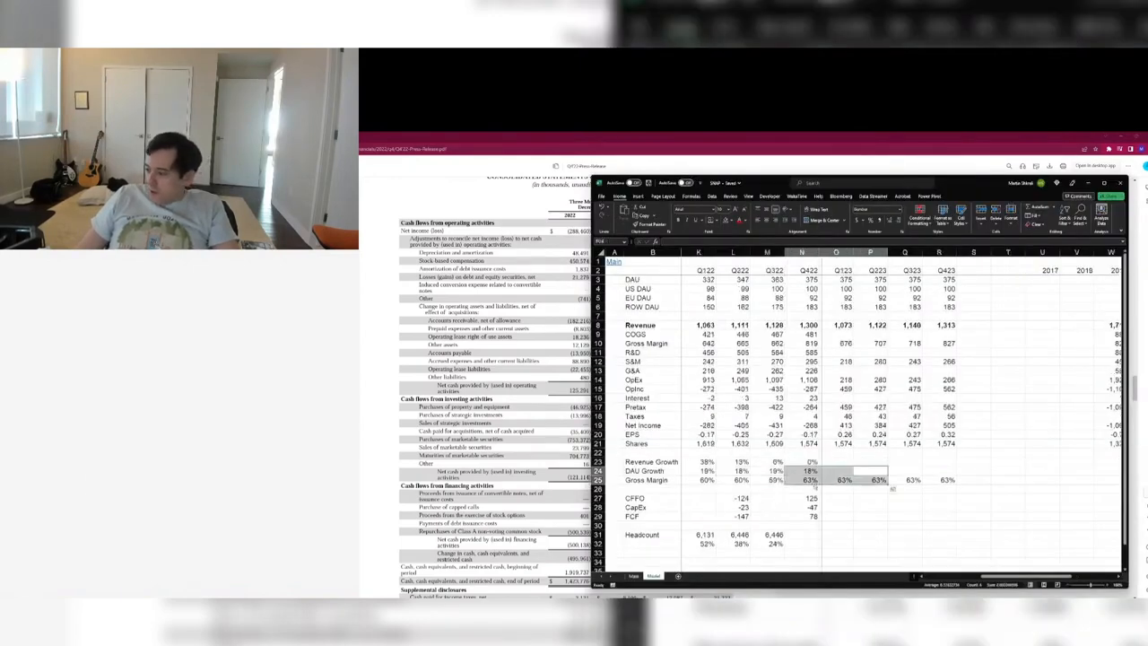
pyautogui.click(812, 498)
pyautogui.hotkey('alt', 'Tab')
pyautogui.hotkey('alt', 'Tab')
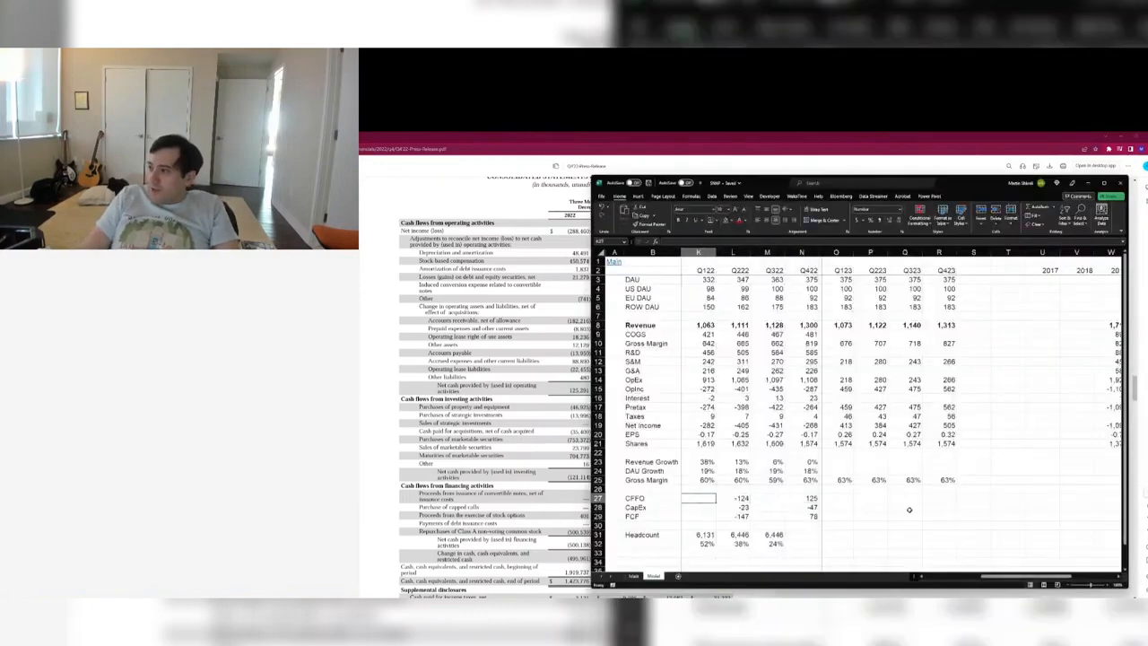
# Enter Snap's Q421 CFFO as 185.5 in the model, taken from the press release's cash flow statement.
pyautogui.hotkey('alt', 'Tab')
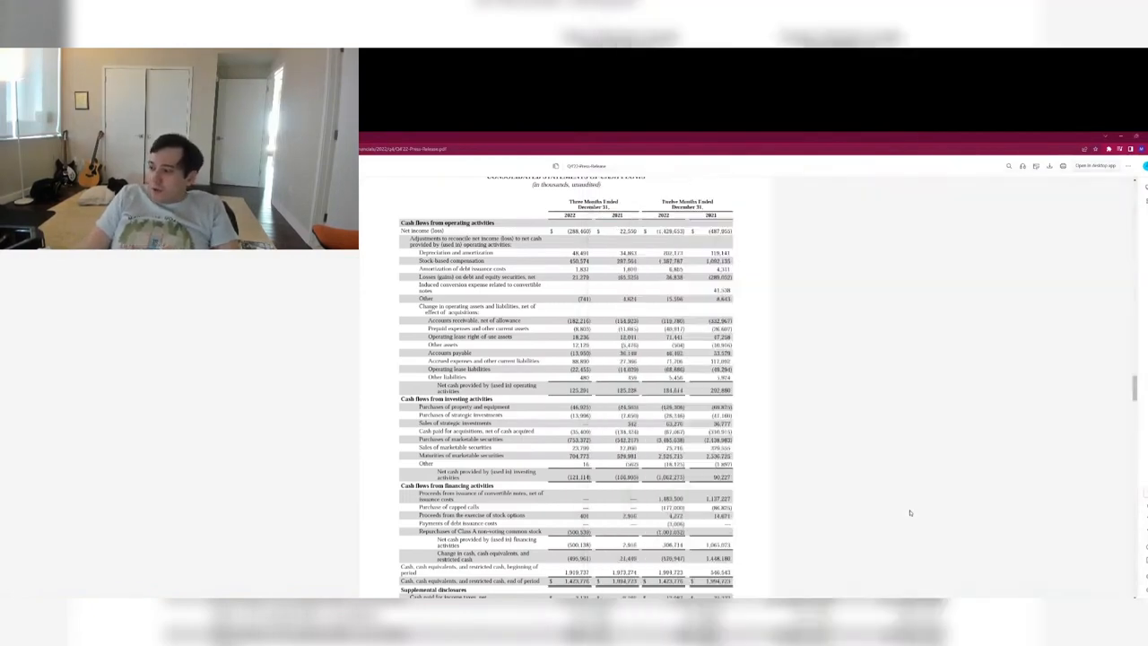
pyautogui.hotkey('alt', 'Tab')
pyautogui.write('185.')
pyautogui.hotkey('alt', 'Tab')
pyautogui.hotkey('alt', 'Tab')
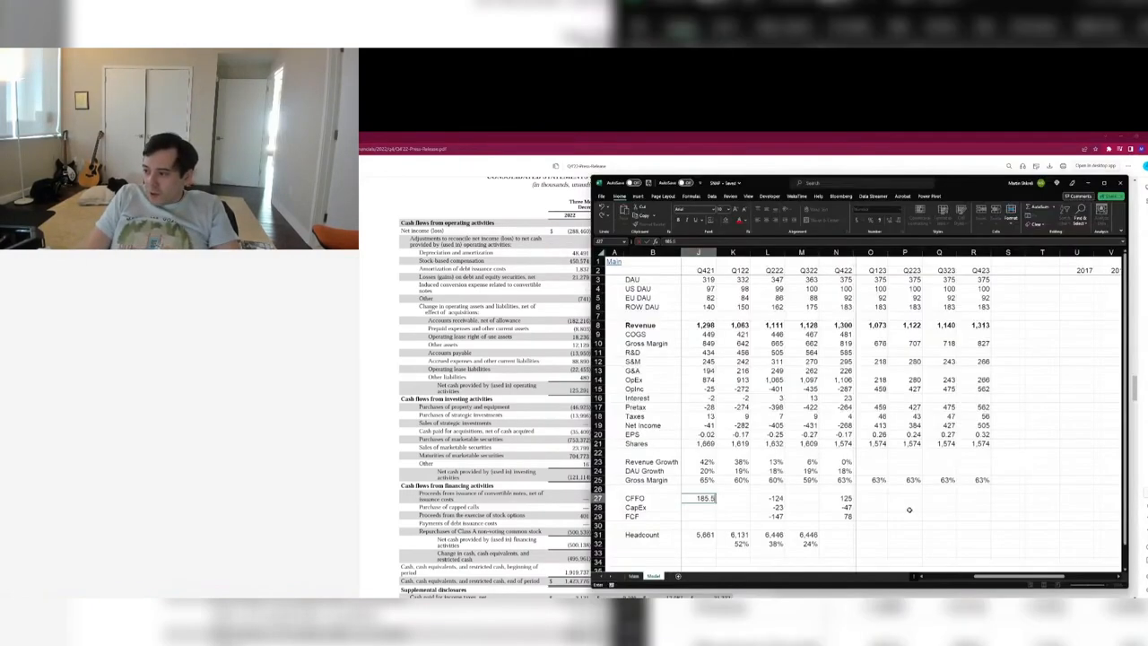
pyautogui.write('6')
pyautogui.press('Return')
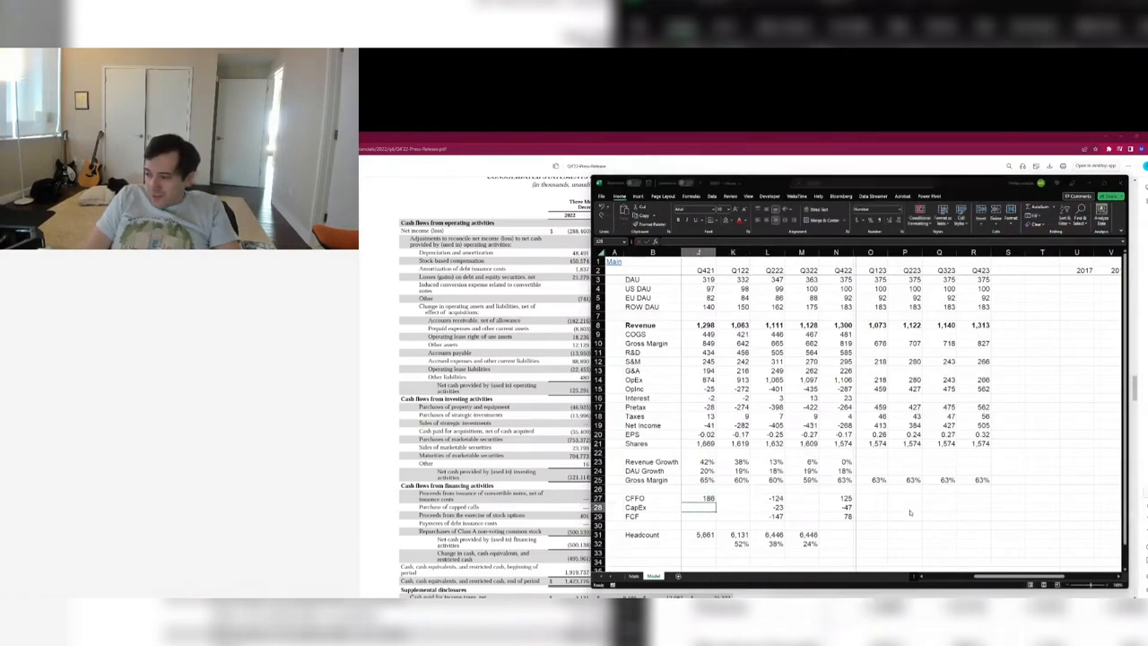
# Enter Q421 CapEx as -24.6, taken from the purchases of property and equipment in the press release.
pyautogui.hotkey('alt', 'Tab')
pyautogui.hotkey('alt', 'Tab')
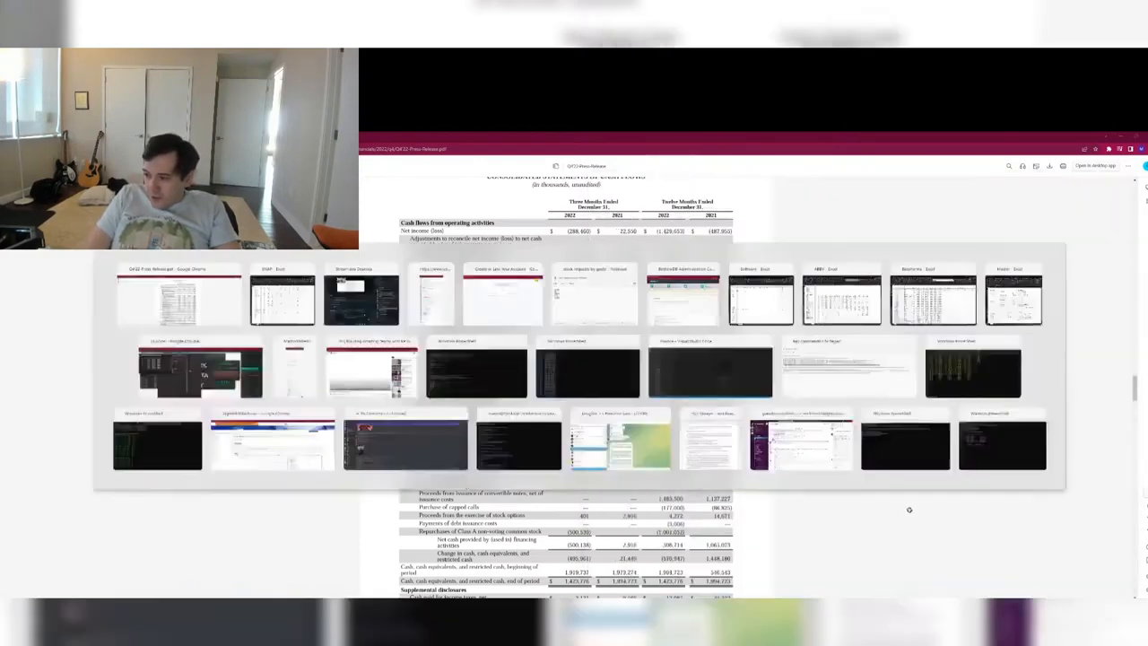
pyautogui.hotkey('alt', 'Tab')
pyautogui.hotkey('alt', 'Tab')
pyautogui.write('-24.6')
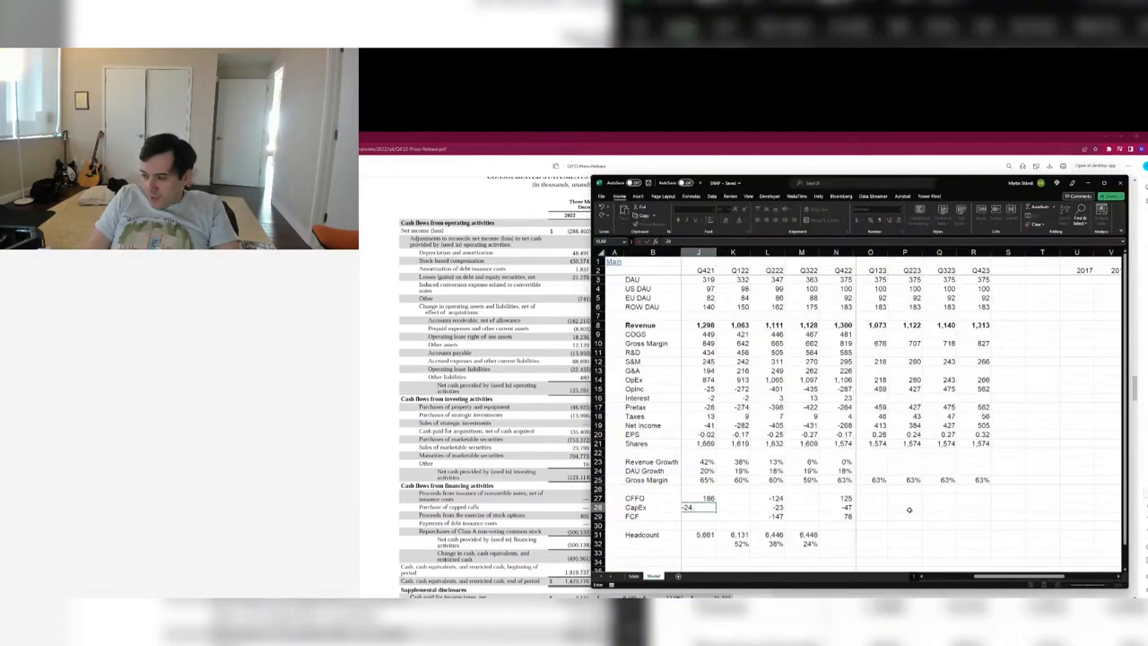
pyautogui.press('Right')
# Fill in Q421 FCF by copying the free cash flow formula from the Q222 column.
pyautogui.press('Down')
pyautogui.press('Left')
pyautogui.press('Right')
pyautogui.press('Right')
pyautogui.hotkey('ctrl', 'c')
pyautogui.press('Left')
pyautogui.press('Left')
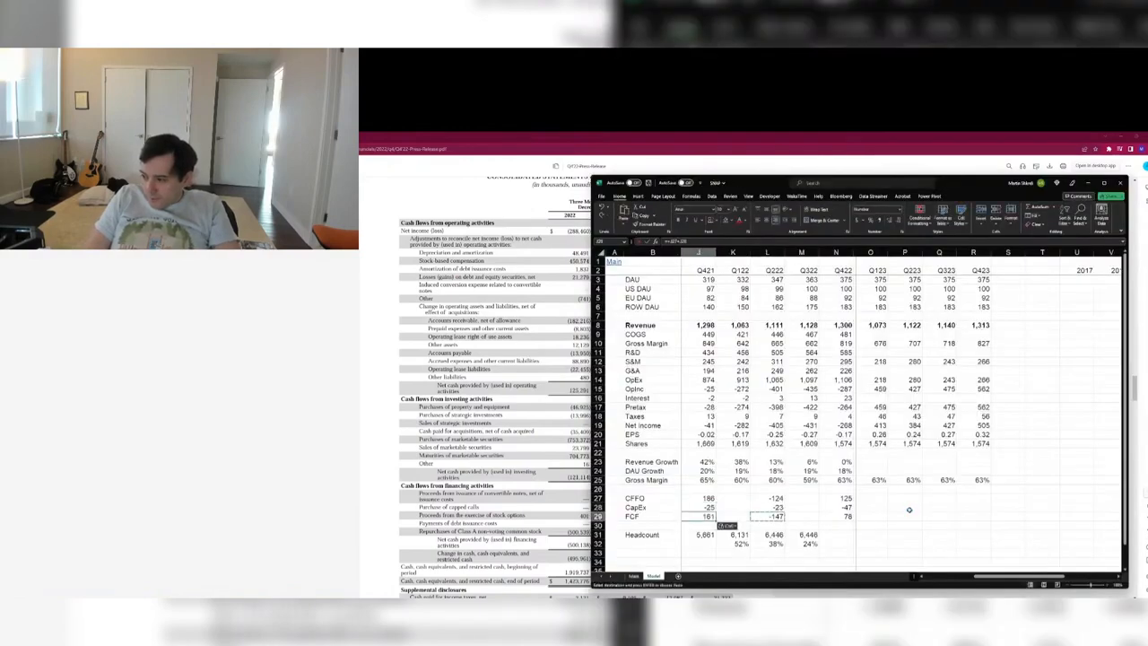
pyautogui.press('Left')
pyautogui.press('Left')
pyautogui.press('Right')
pyautogui.press('Right')
pyautogui.hotkey('ctrl', 'v')
pyautogui.press('Right')
pyautogui.press('Right')
pyautogui.press('Right')
pyautogui.press('Right')
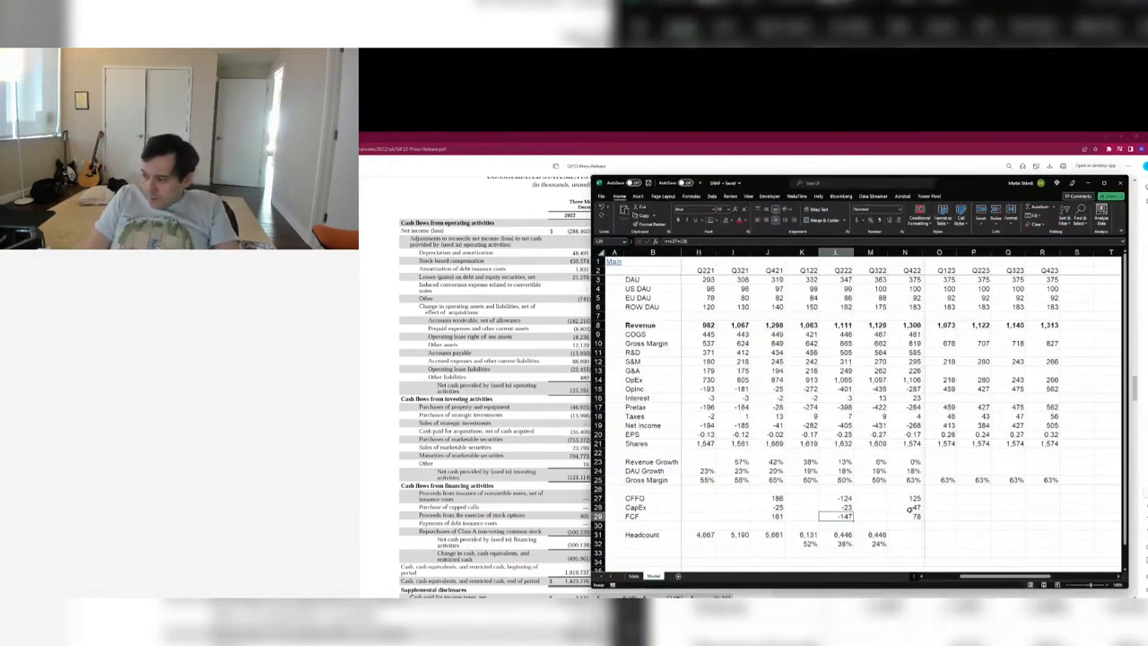
# Return to the Q4 2022 press release in Chrome and find Snap's consolidated balance sheets.
pyautogui.press('Down')
pyautogui.press('Down')
pyautogui.hotkey('alt', 'Tab')
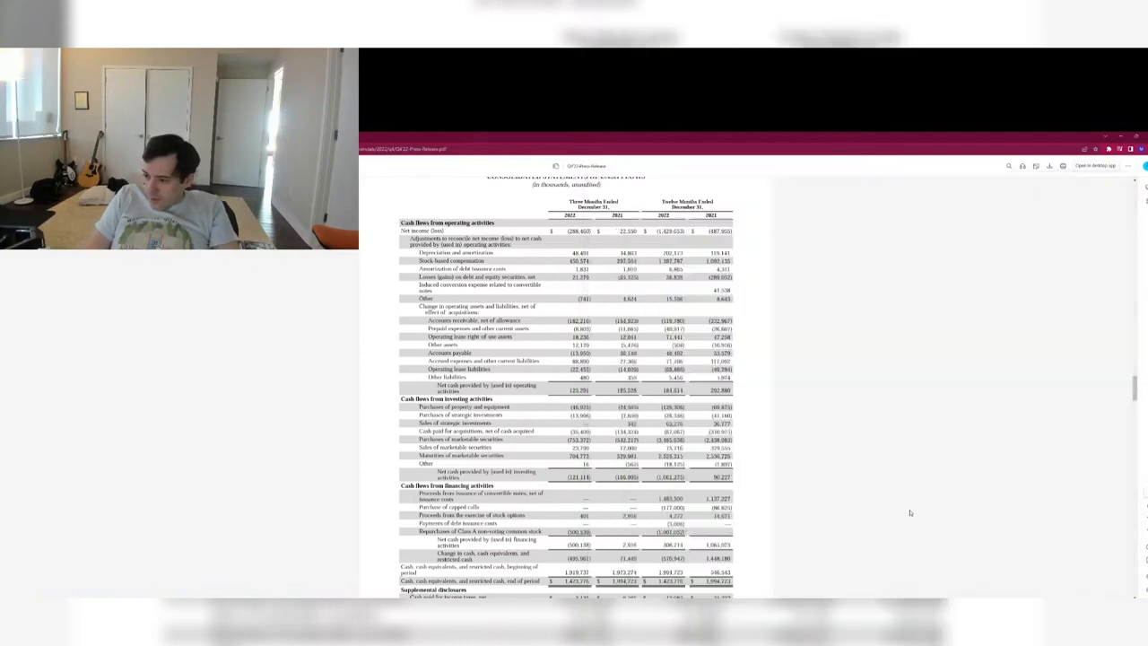
pyautogui.scroll(-5, 911, 512)
pyautogui.scroll(-6, 910, 512)
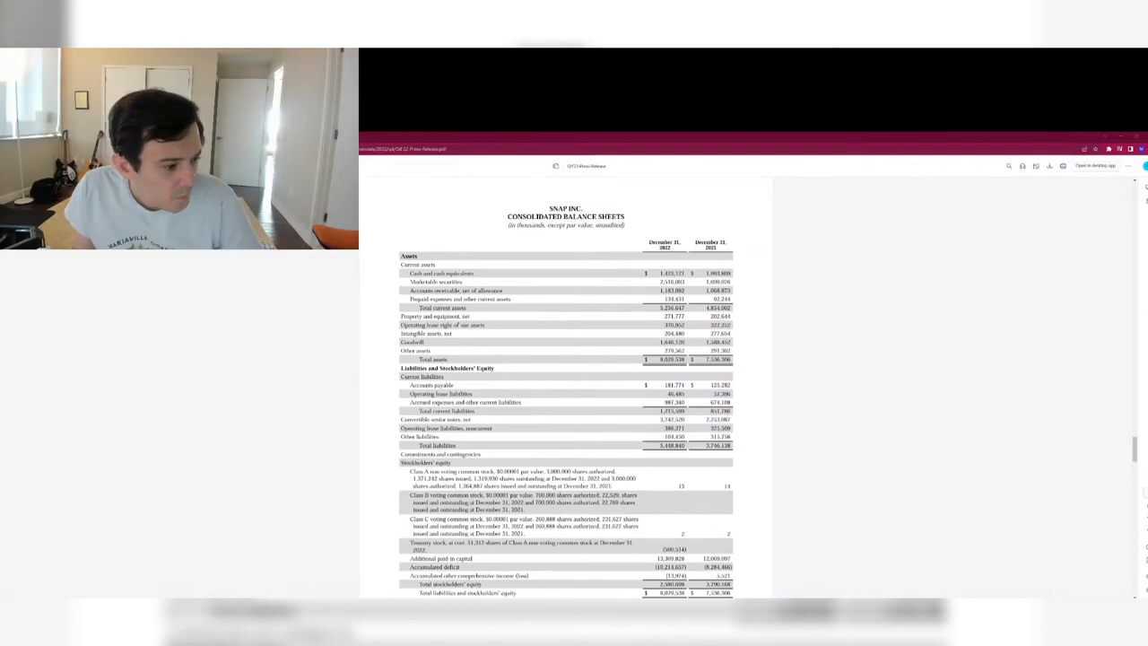
# Bring the SurveyMonkey market research window into view and review the offered solutions and their starting prices.
pyautogui.moveTo(2, 232); pyautogui.dragTo(715, 186)
pyautogui.scroll(-3, 716, 290)
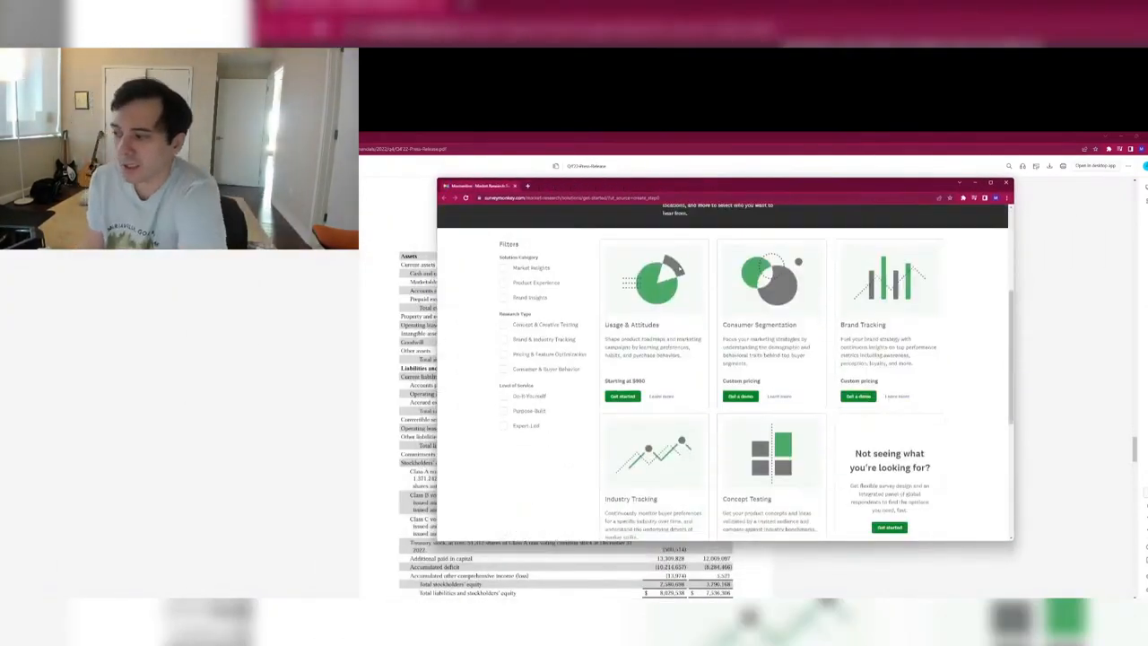
pyautogui.moveTo(660, 383); pyautogui.dragTo(634, 382)
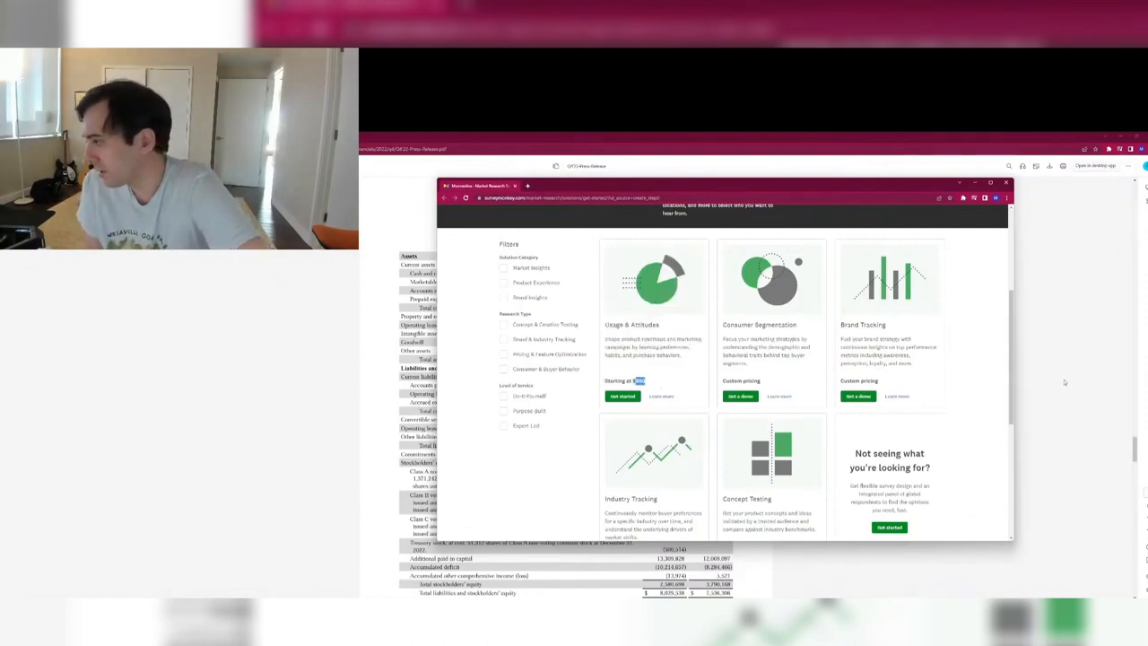
pyautogui.scroll(-5, 995, 359)
pyautogui.scroll(3, 993, 312)
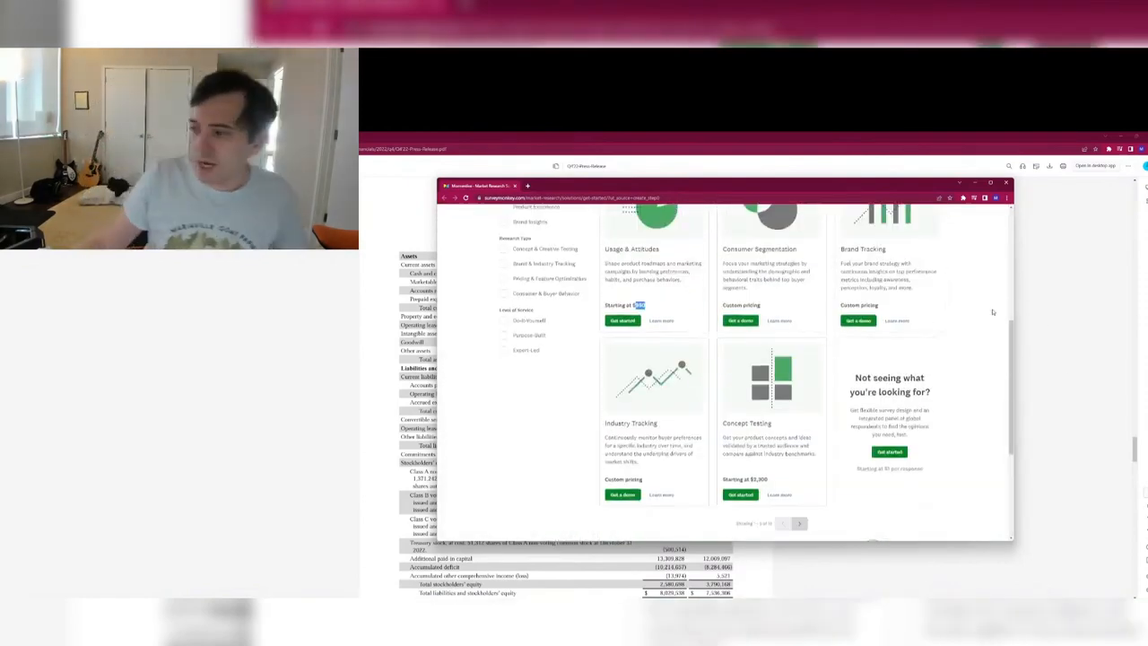
pyautogui.scroll(3, 992, 312)
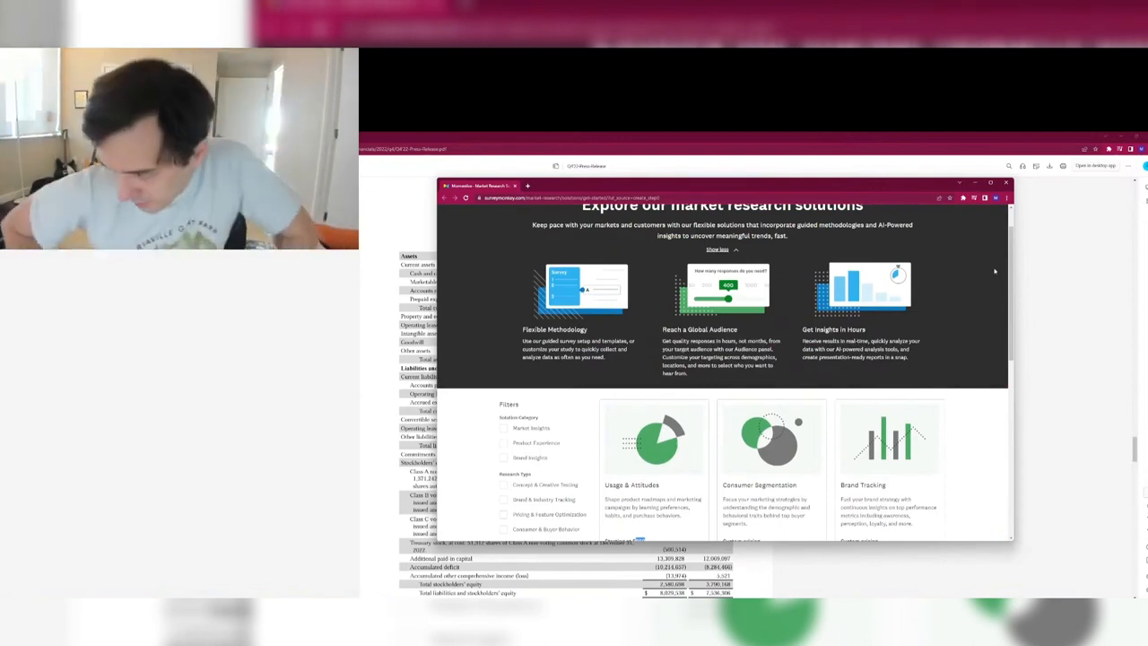
pyautogui.scroll(-1, 950, 318)
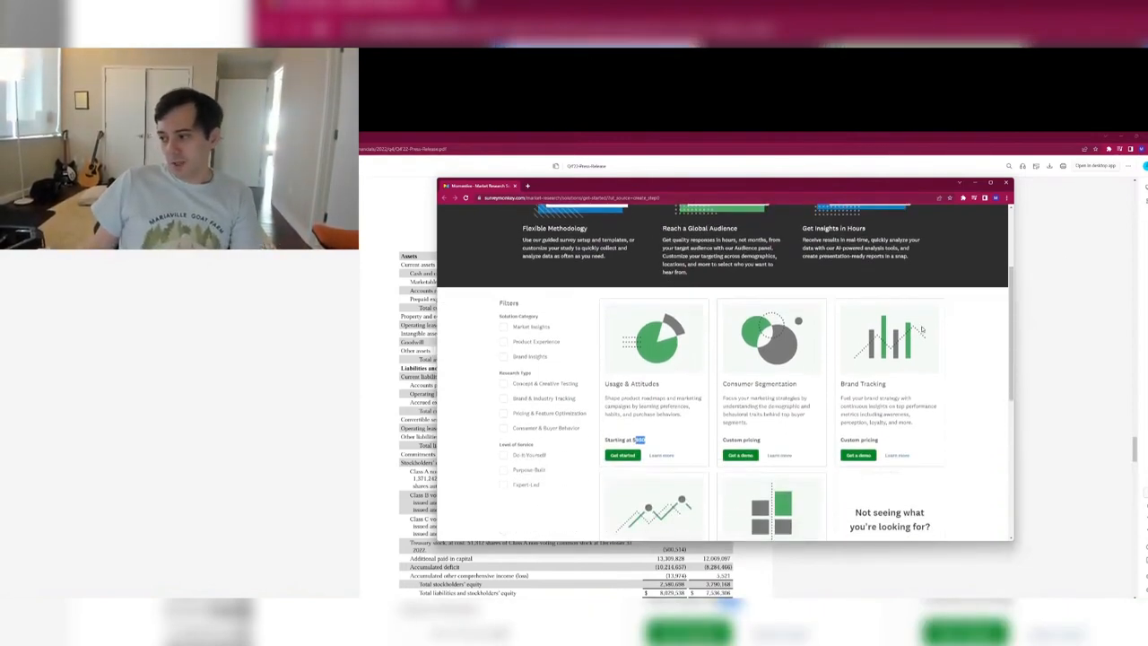
pyautogui.click(686, 448)
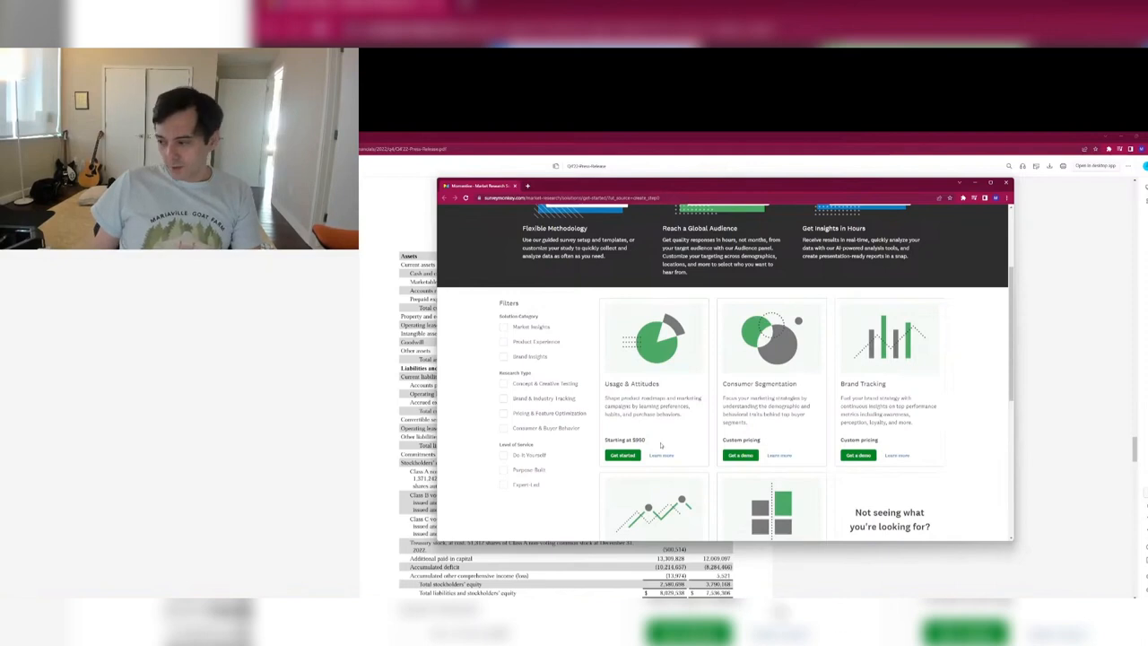
pyautogui.moveTo(656, 415); pyautogui.dragTo(628, 399)
pyautogui.click(631, 298)
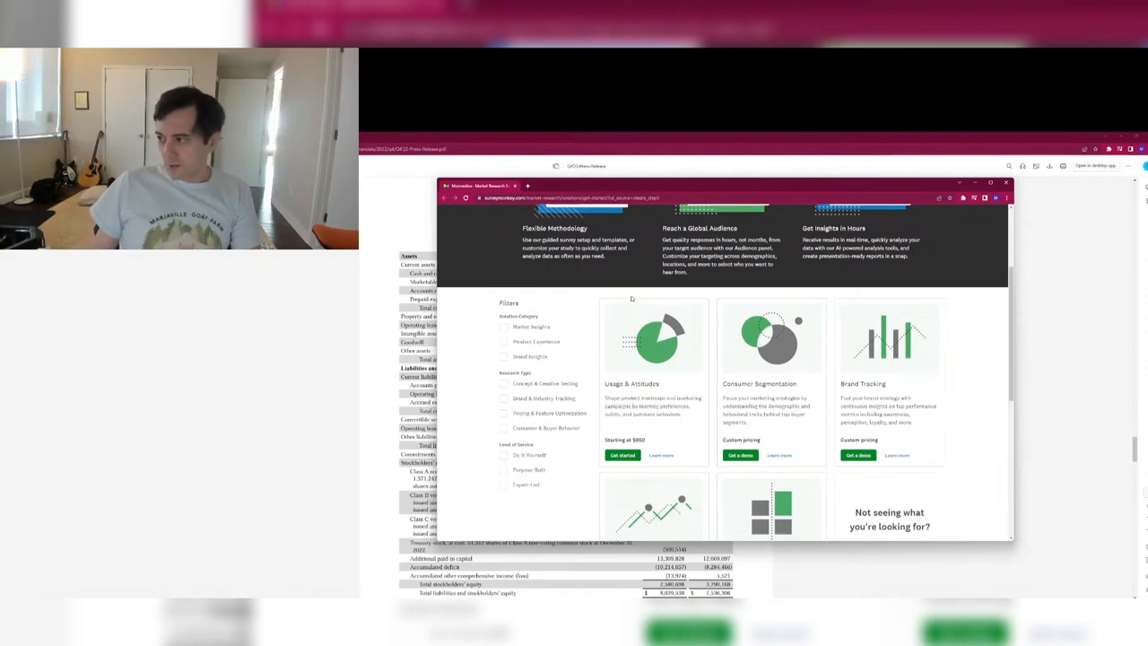
# Filter the market research solutions by Market Insights and start a Usage & Attitudes project.
pyautogui.scroll(1, 631, 298)
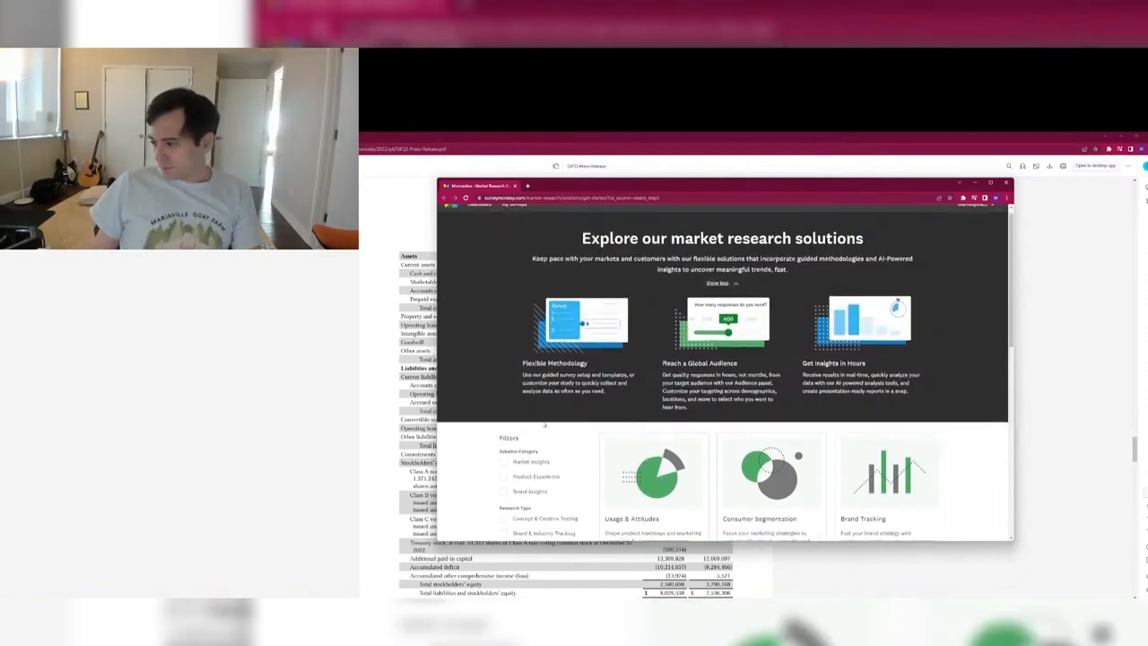
pyautogui.click(517, 461)
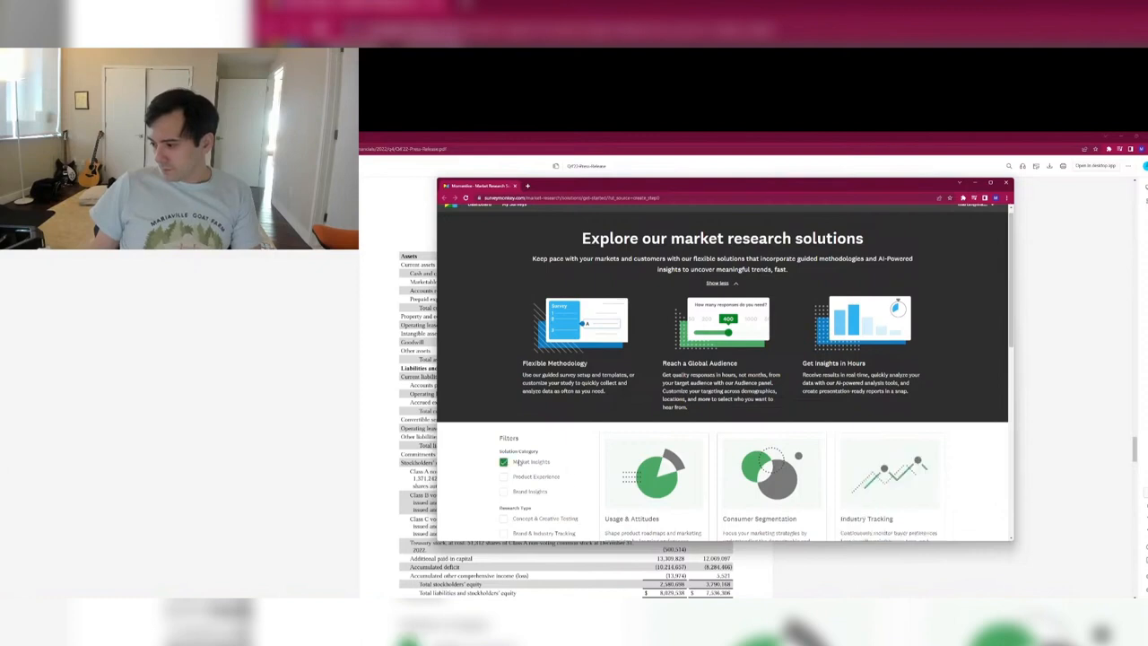
pyautogui.scroll(-1, 517, 461)
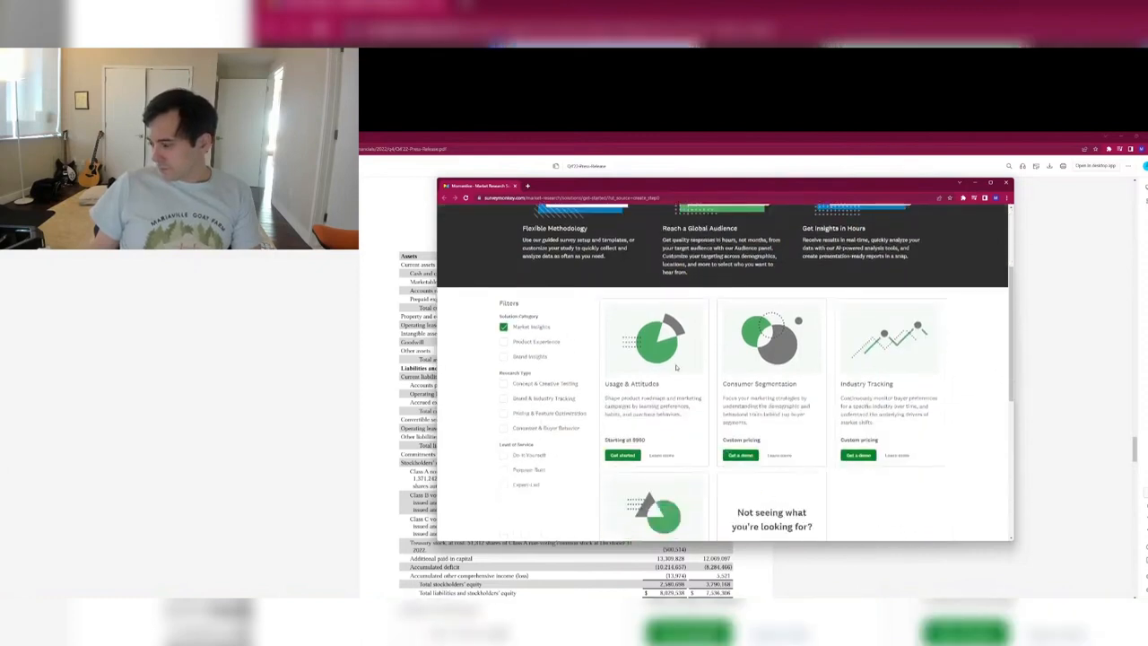
pyautogui.click(621, 455)
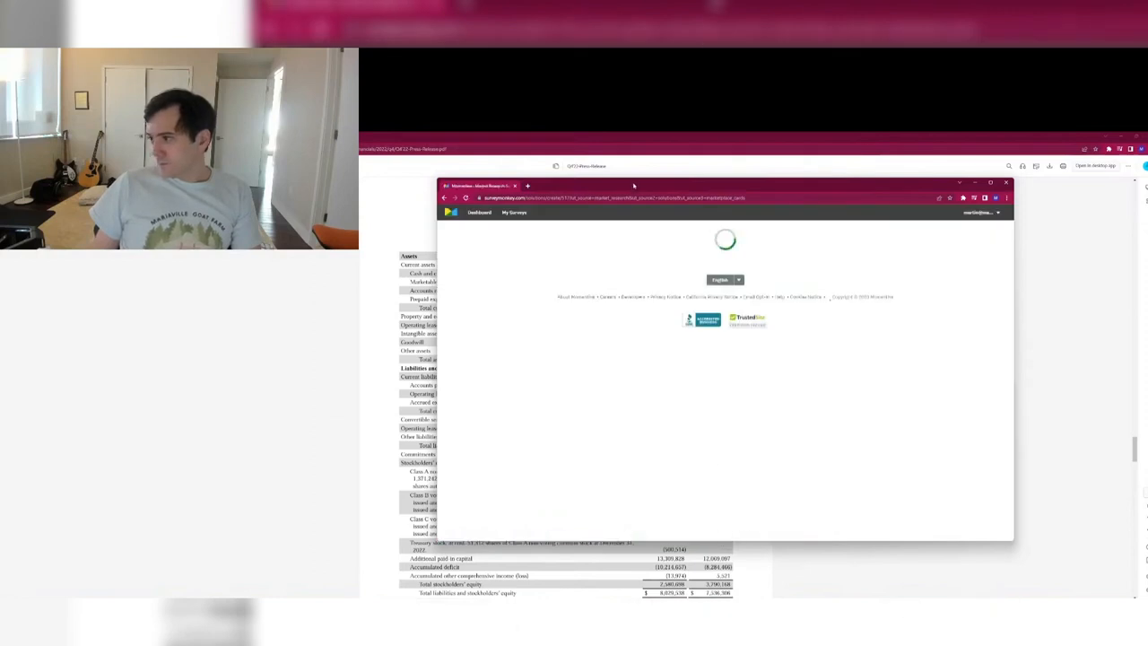
pyautogui.moveTo(634, 185); pyautogui.dragTo(0, 215)
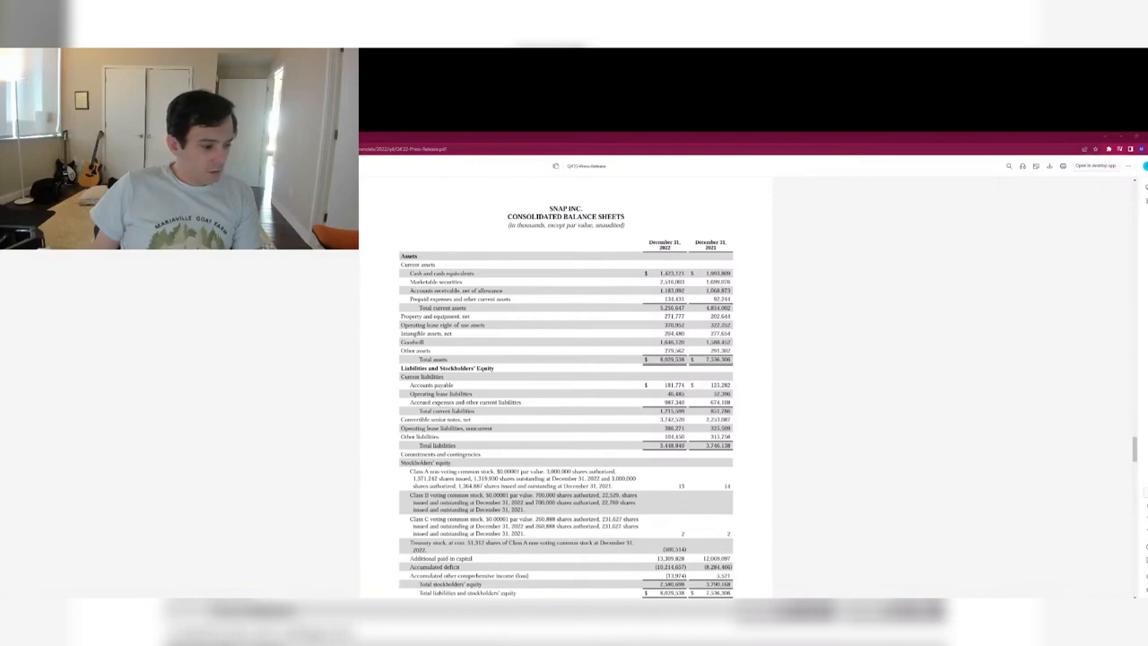
# Set the Usage & Attitudes survey's complete responses to 1100 and check the estimated cost.
pyautogui.moveTo(0, 197); pyautogui.dragTo(618, 200)
pyautogui.scroll(-3, 600, 475)
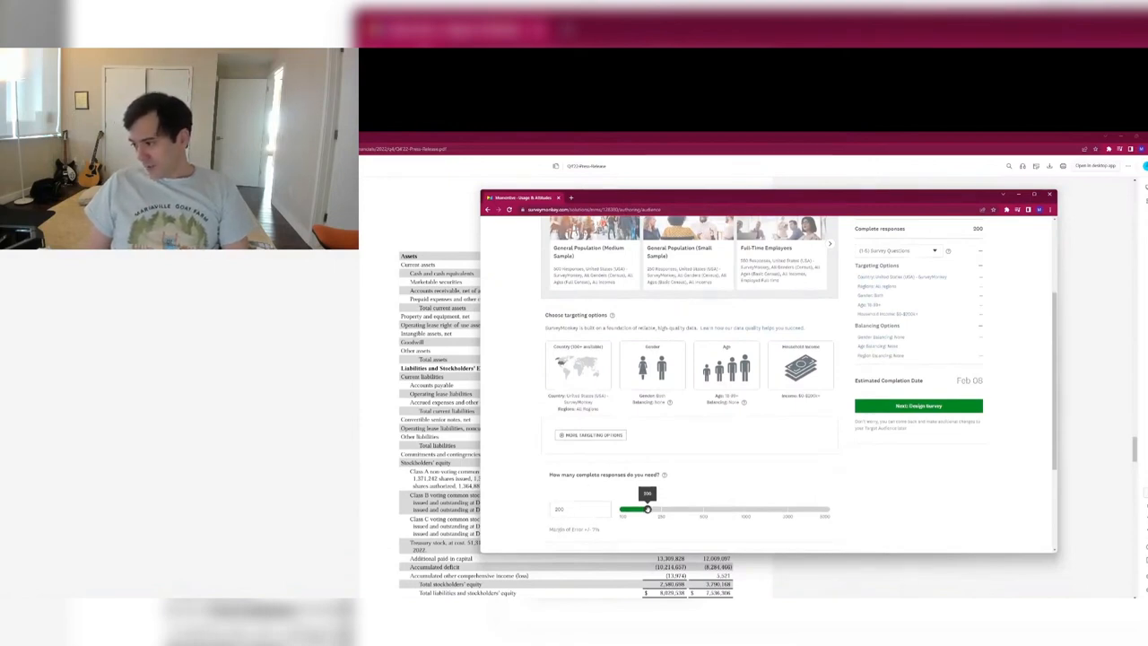
pyautogui.moveTo(647, 508); pyautogui.dragTo(747, 509)
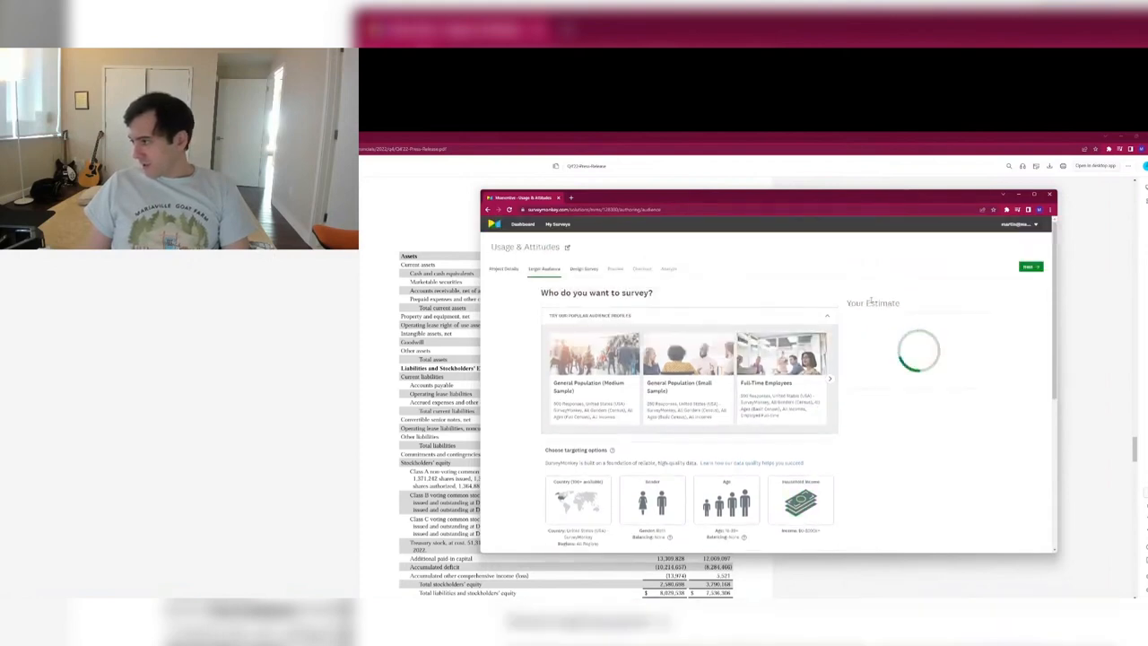
pyautogui.moveTo(857, 303); pyautogui.dragTo(986, 357)
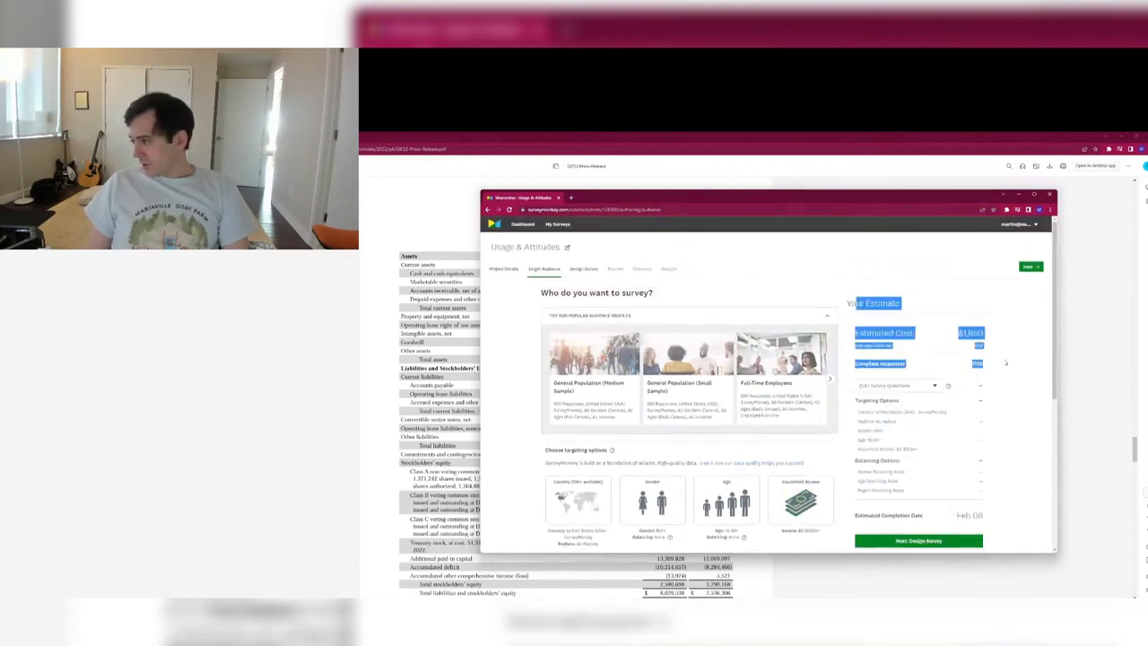
pyautogui.click(1022, 353)
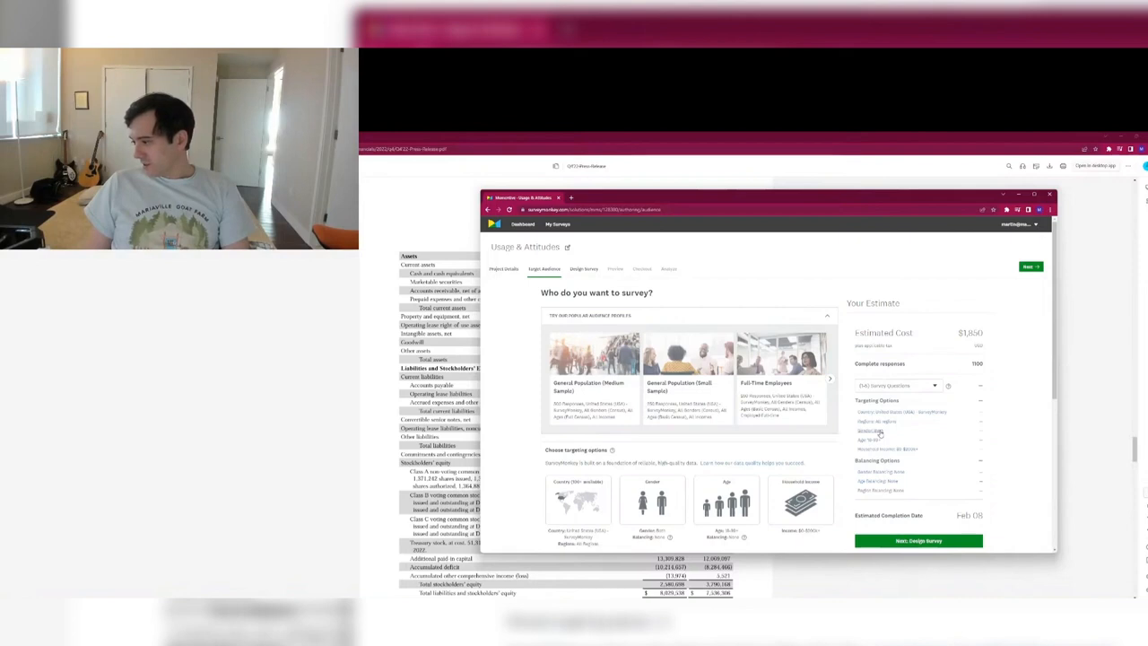
# Check the gender targeting options and set the number of complete responses to 1000.
pyautogui.click(663, 523)
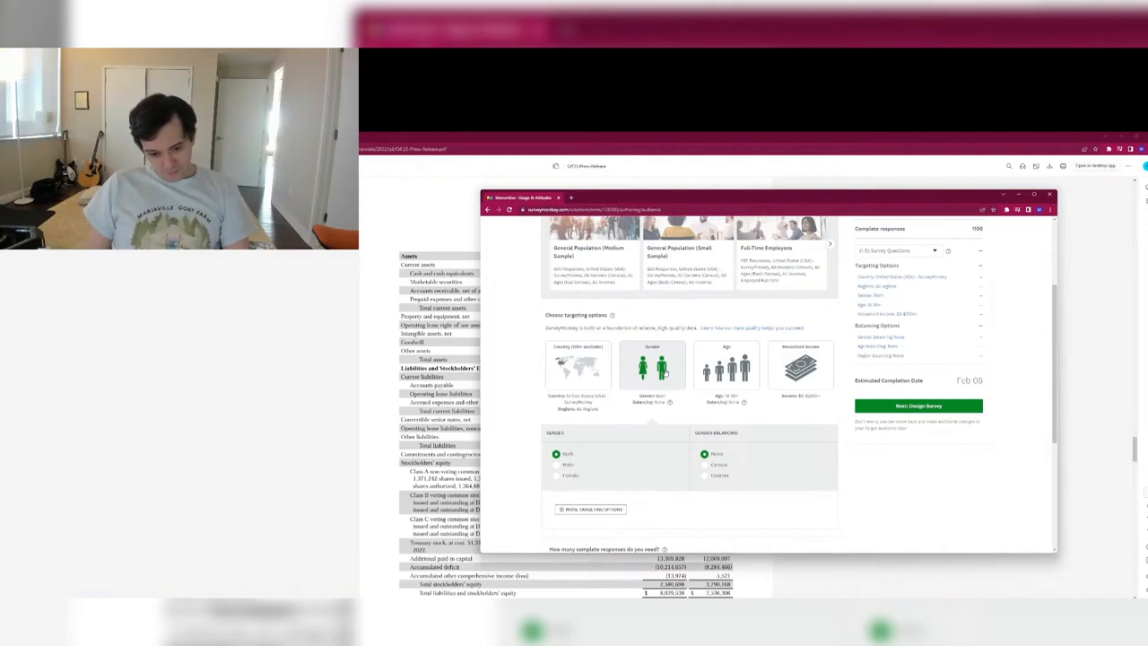
pyautogui.click(664, 375)
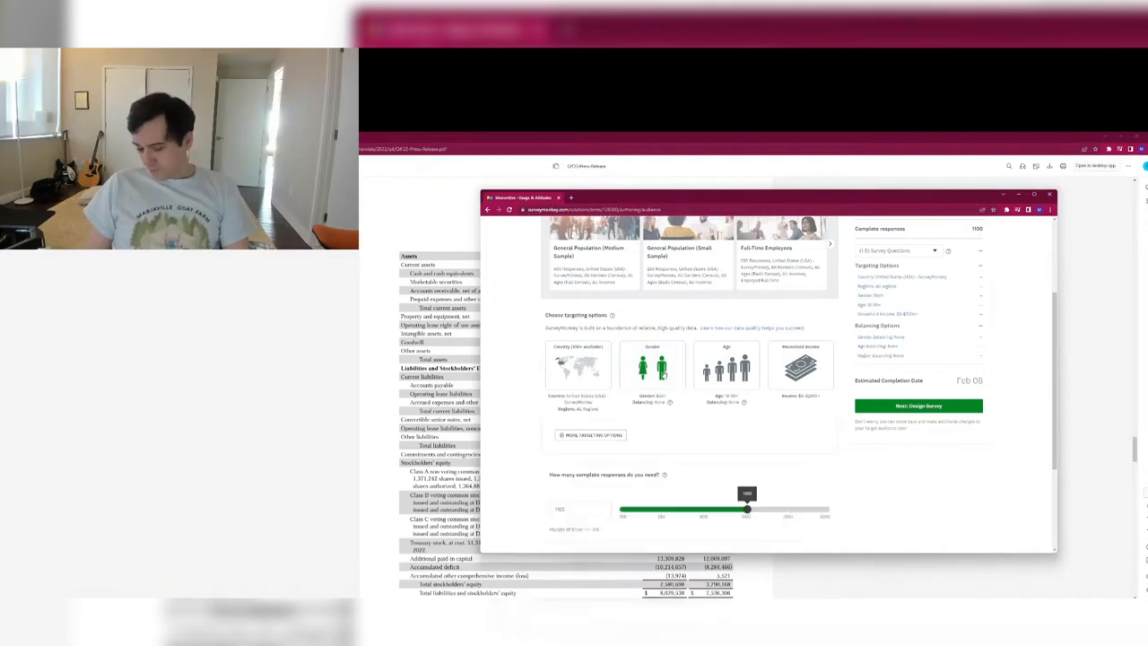
pyautogui.tripleClick(662, 374)
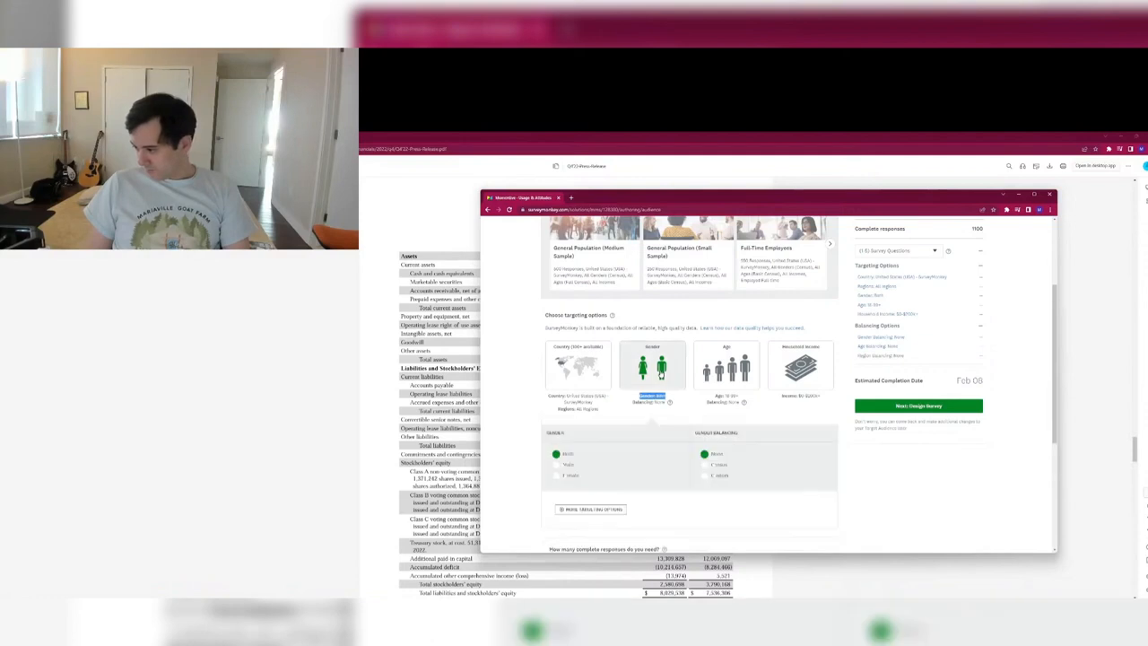
pyautogui.click(662, 374)
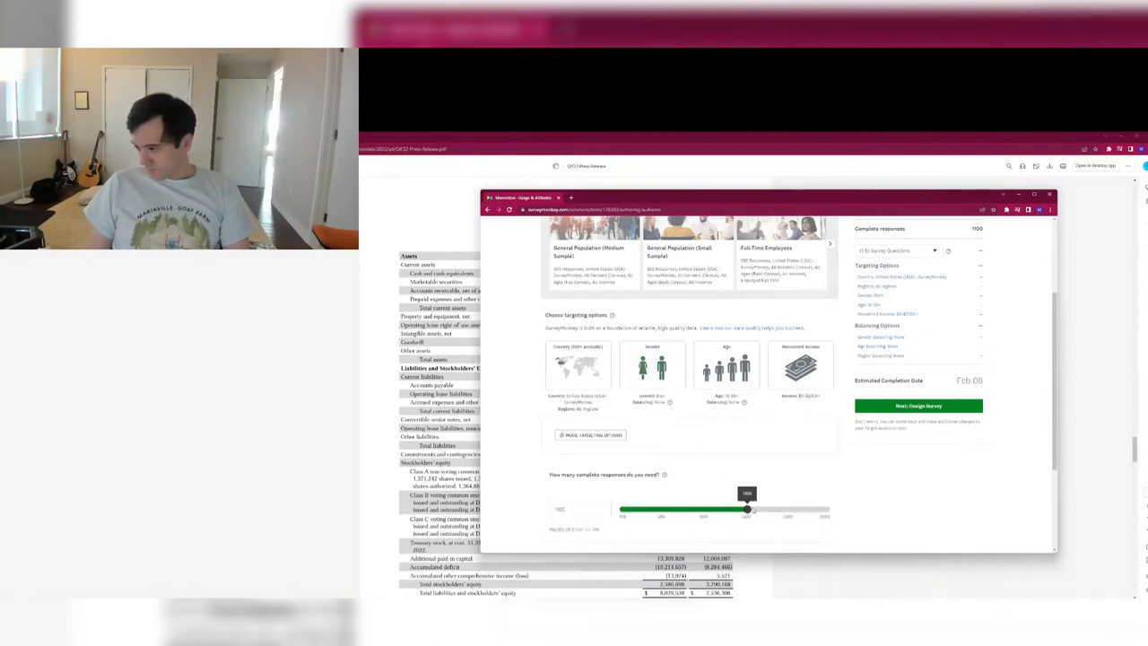
pyautogui.moveTo(754, 511); pyautogui.dragTo(745, 509)
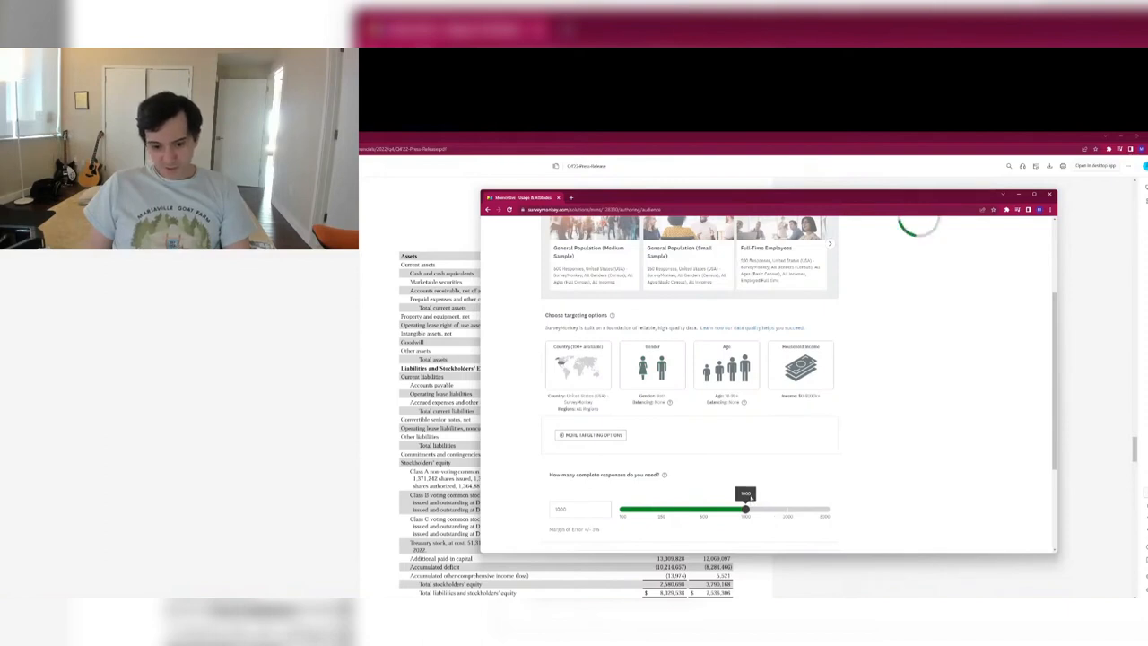
# Set the survey's complete responses to 250, check the estimated cost, and return to the Usage & Attitudes project details.
pyautogui.scroll(3, 993, 504)
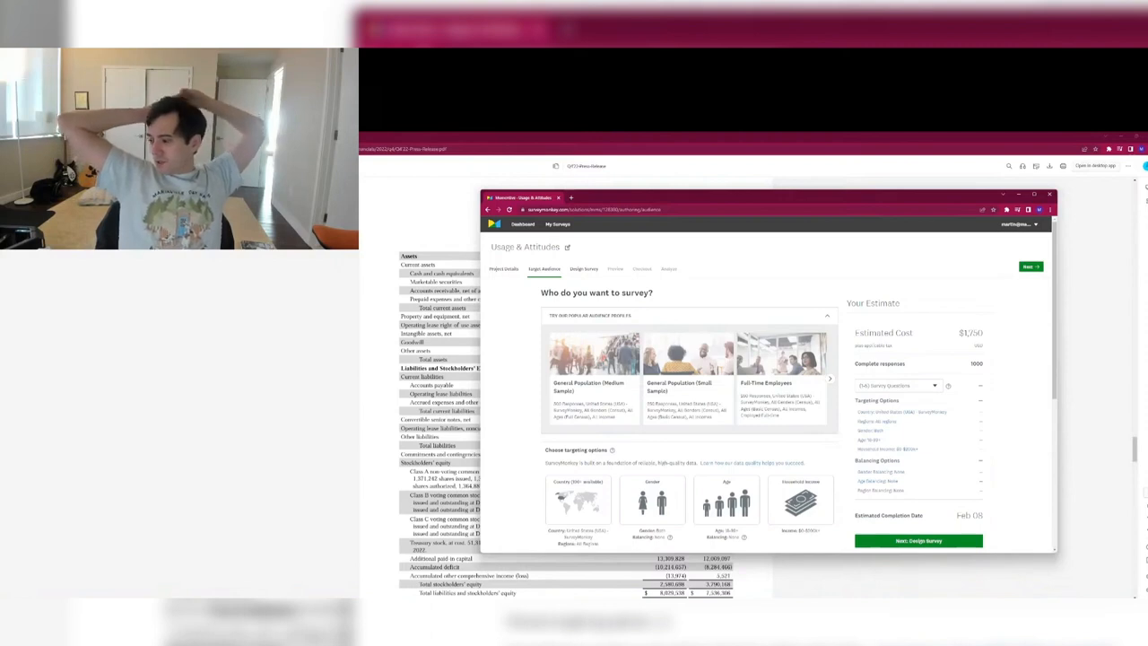
pyautogui.scroll(-5, 768, 376)
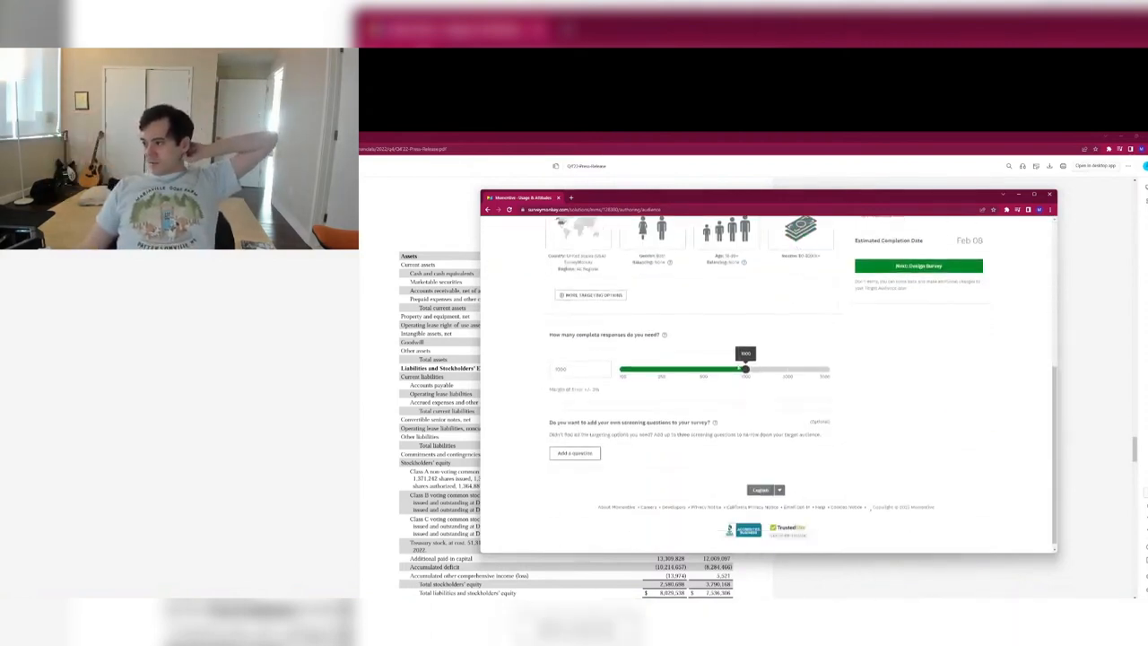
pyautogui.moveTo(745, 364); pyautogui.dragTo(661, 377)
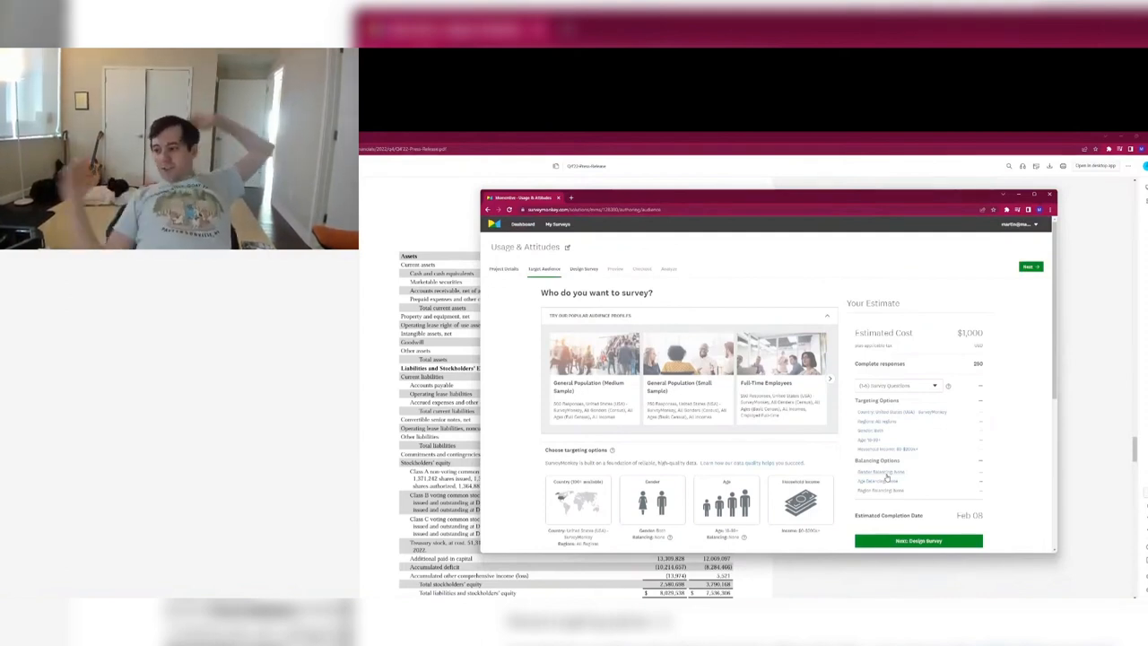
pyautogui.click(557, 224)
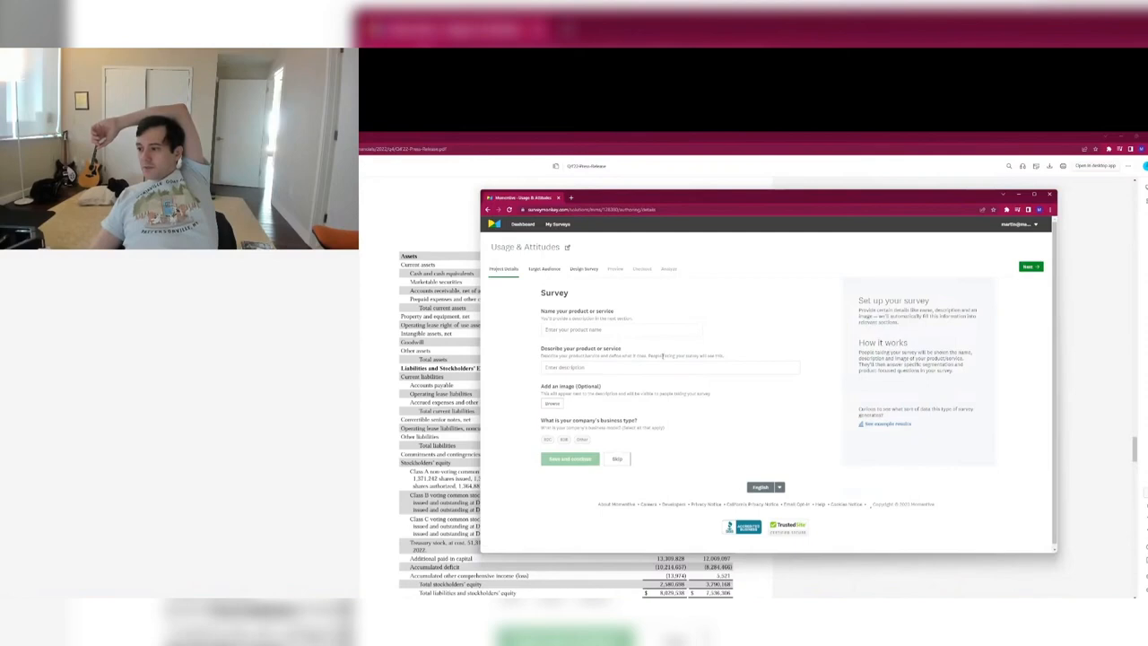
# Move the SurveyMonkey window away so the Snap balance sheet is uncovered.
pyautogui.click(681, 187)
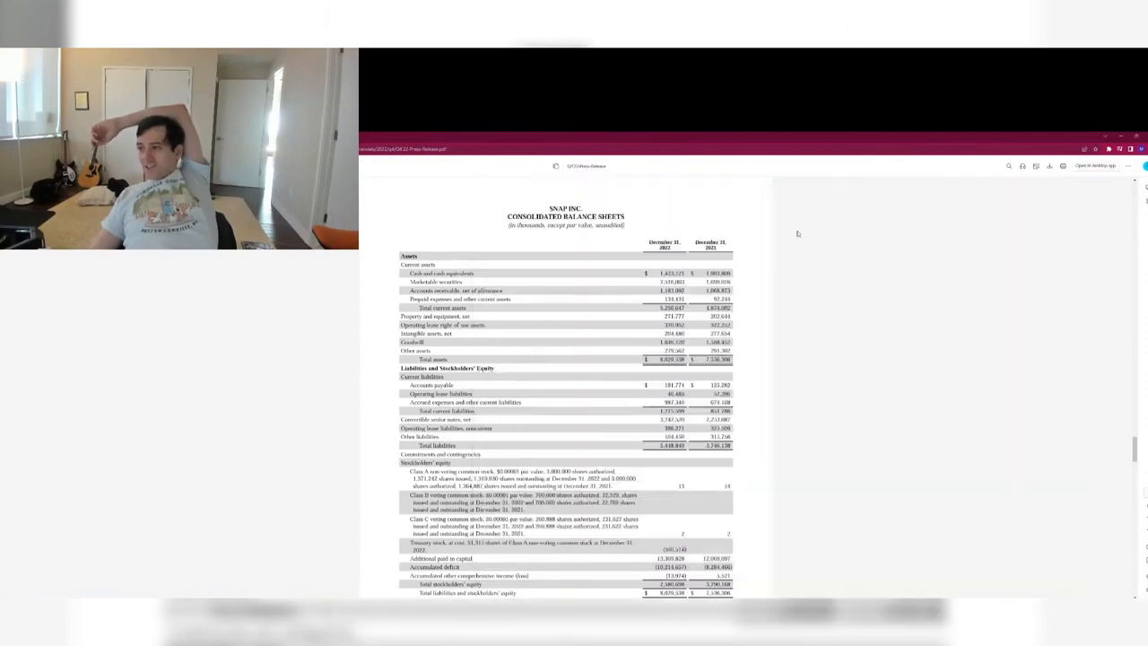
pyautogui.hotkey('alt', 'Tab')
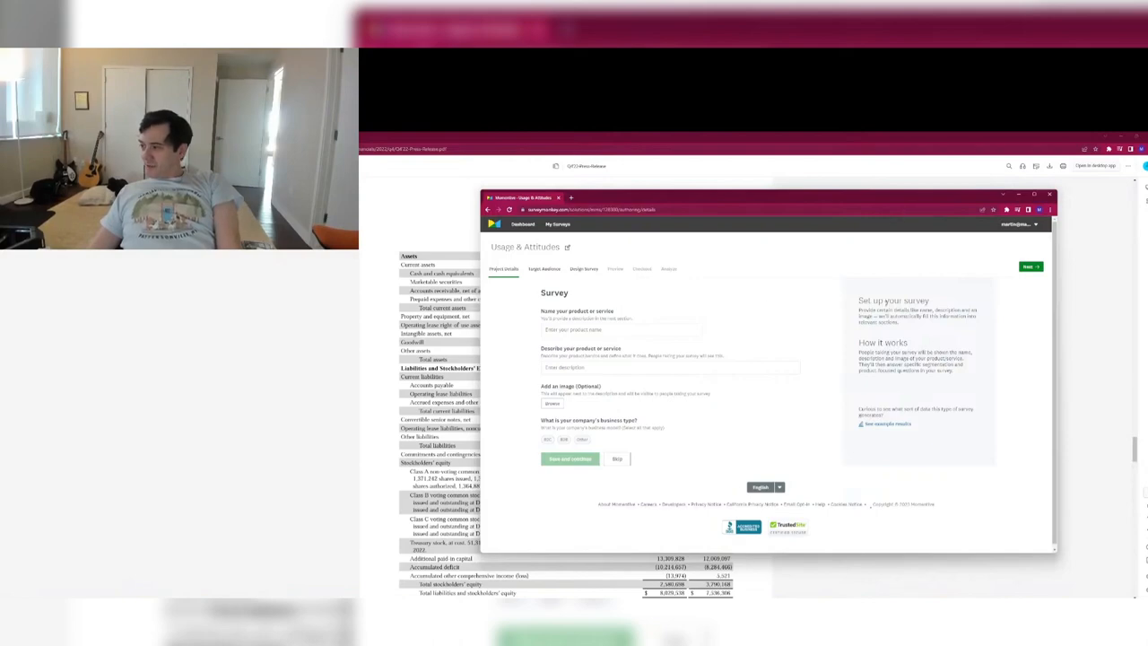
pyautogui.moveTo(635, 200); pyautogui.dragTo(4, 201)
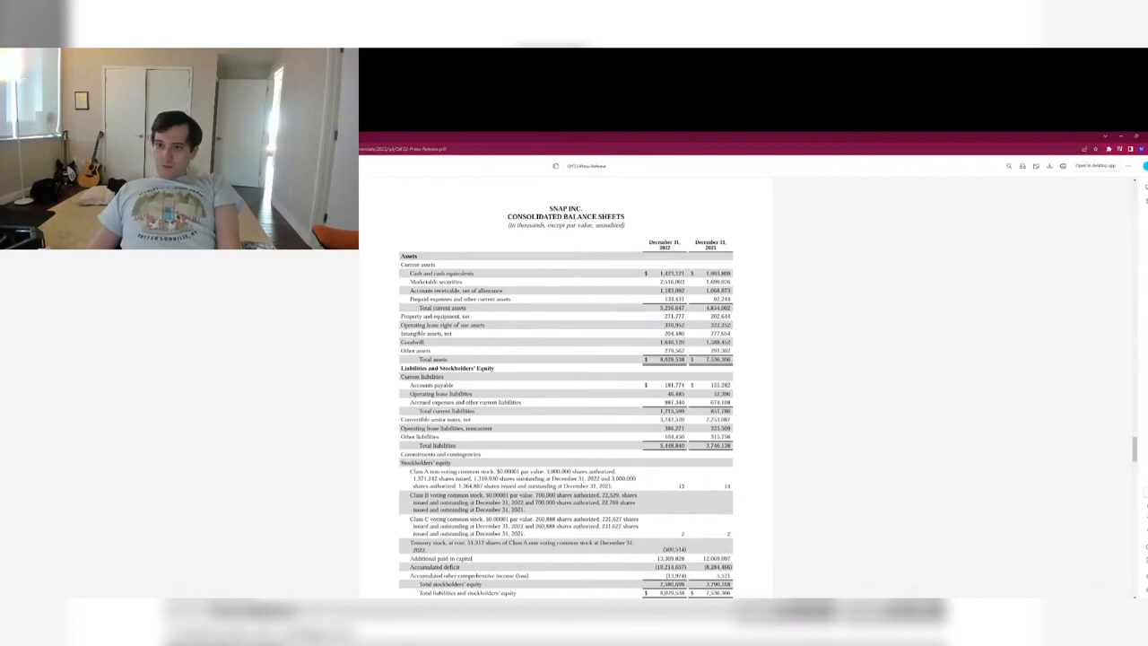
# Reposition the Q4'22 press release window over the workspace and resize it, making it slightly narrower and taller.
pyautogui.moveTo(592, 137); pyautogui.dragTo(807, 150)
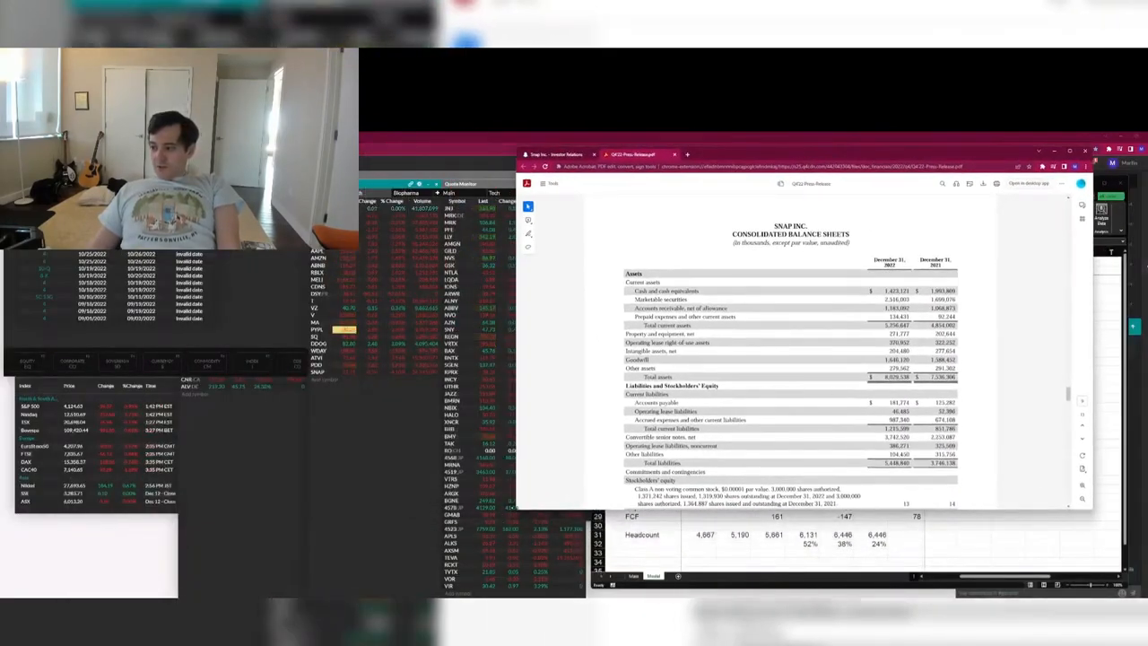
pyautogui.moveTo(516, 501); pyautogui.dragTo(530, 502)
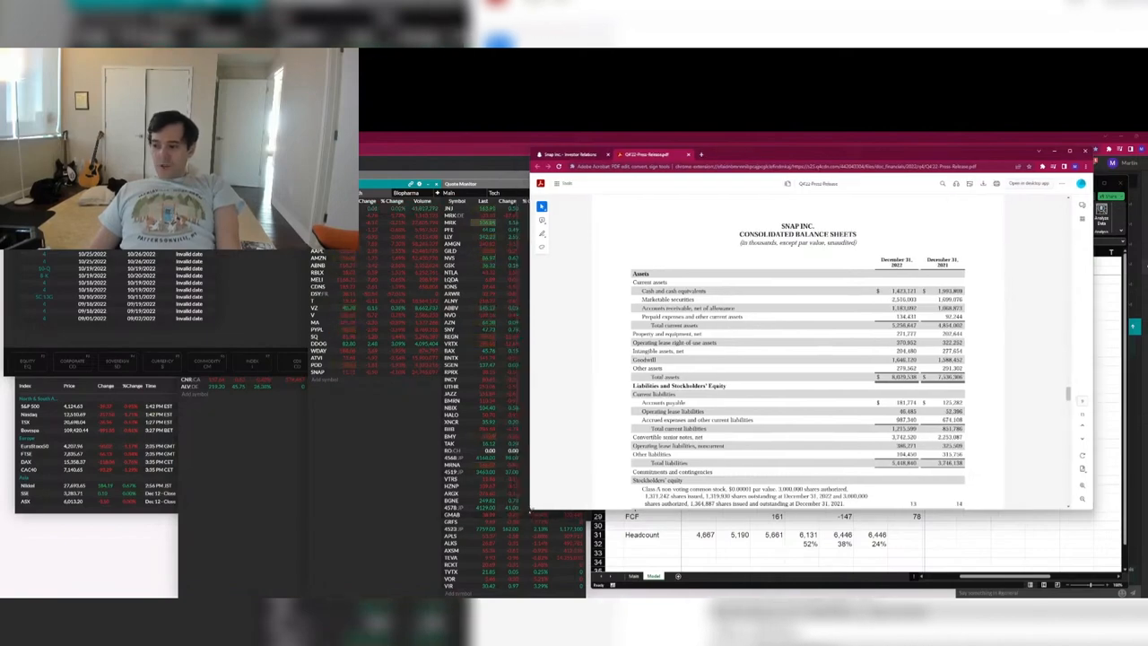
pyautogui.moveTo(530, 512); pyautogui.dragTo(527, 594)
# Bring up the PowerShell windows running the scrapers, price feed and iexclient.js, moving the scraper error log out of the way.
pyautogui.hotkey('alt', 'Tab')
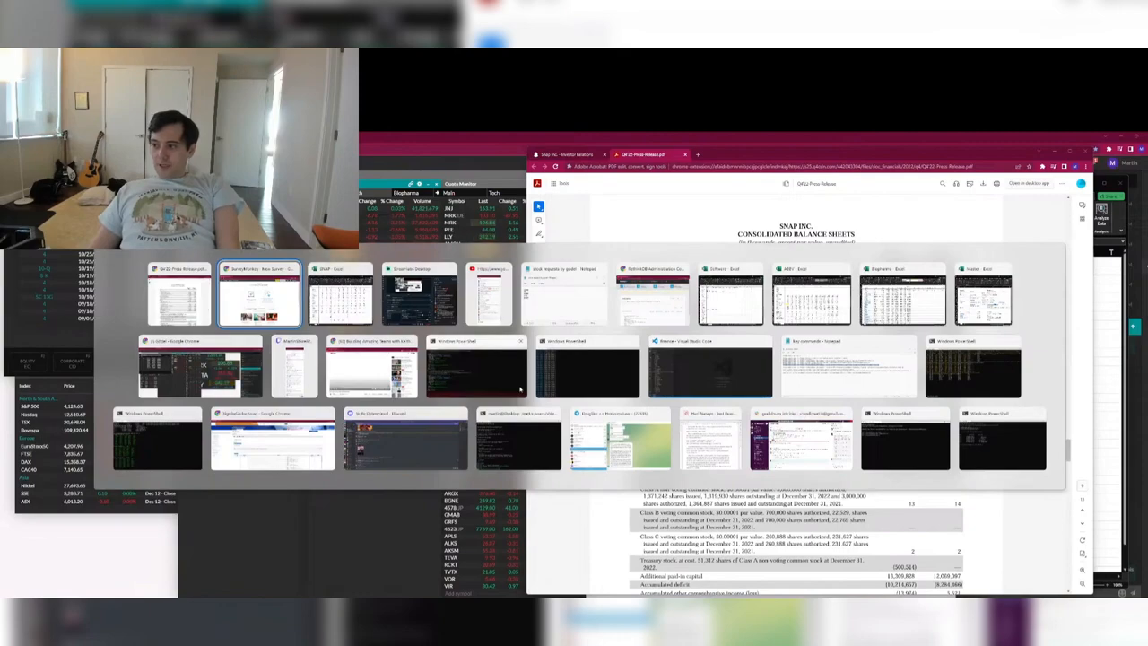
pyautogui.click(465, 373)
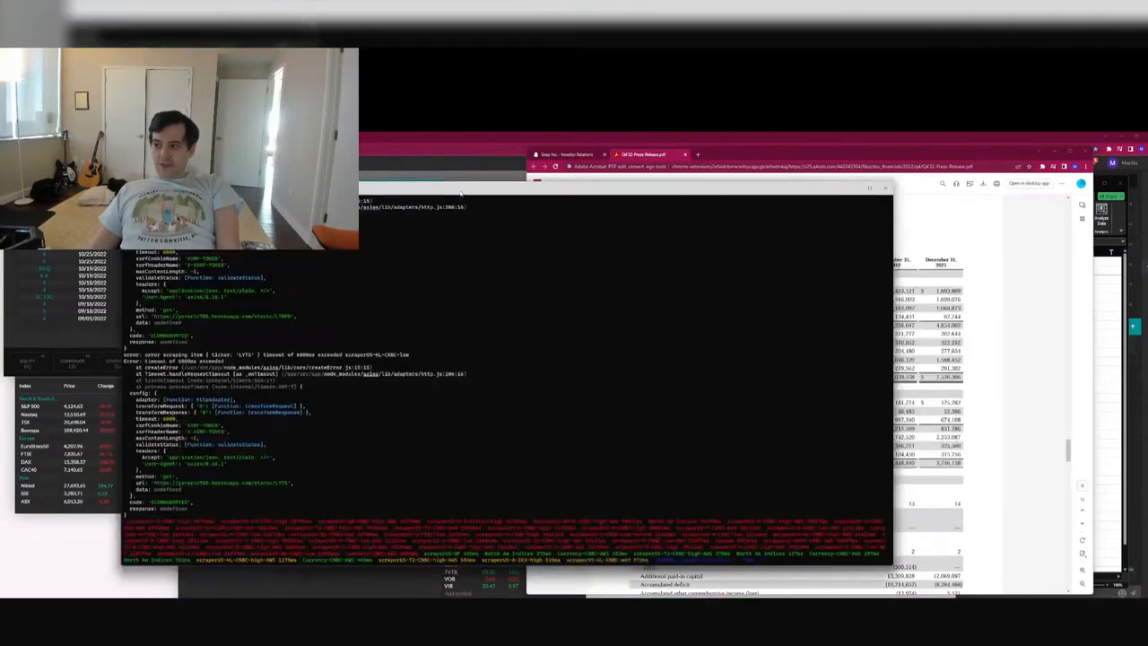
pyautogui.moveTo(427, 191); pyautogui.dragTo(1, 216)
pyautogui.hotkey('alt', 'Tab')
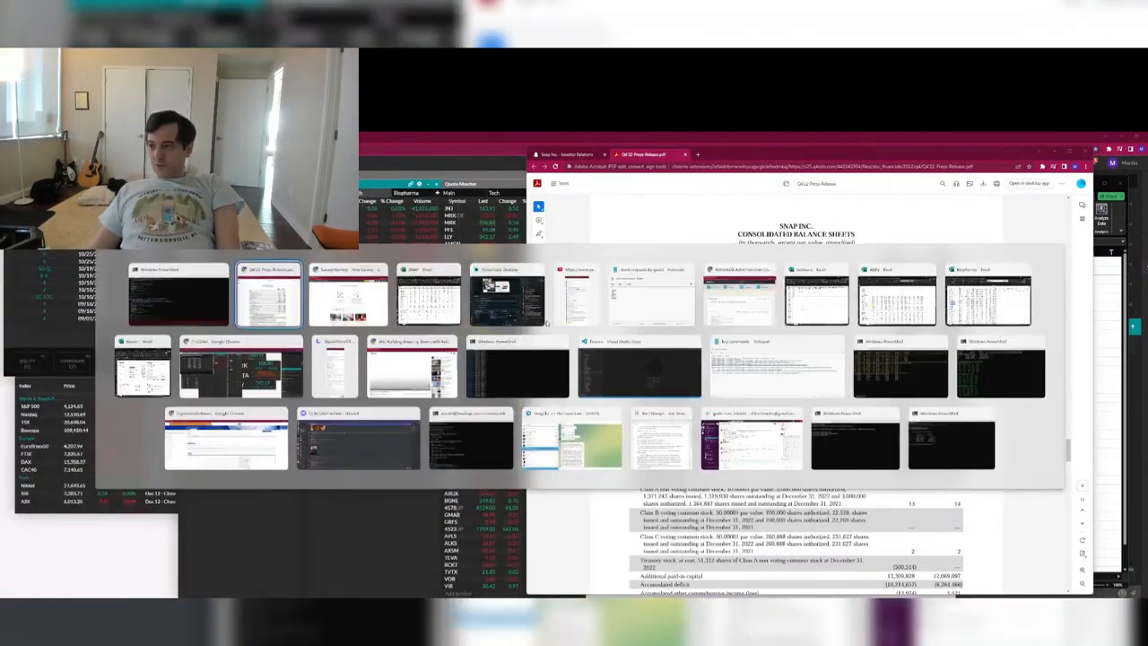
pyautogui.click(868, 381)
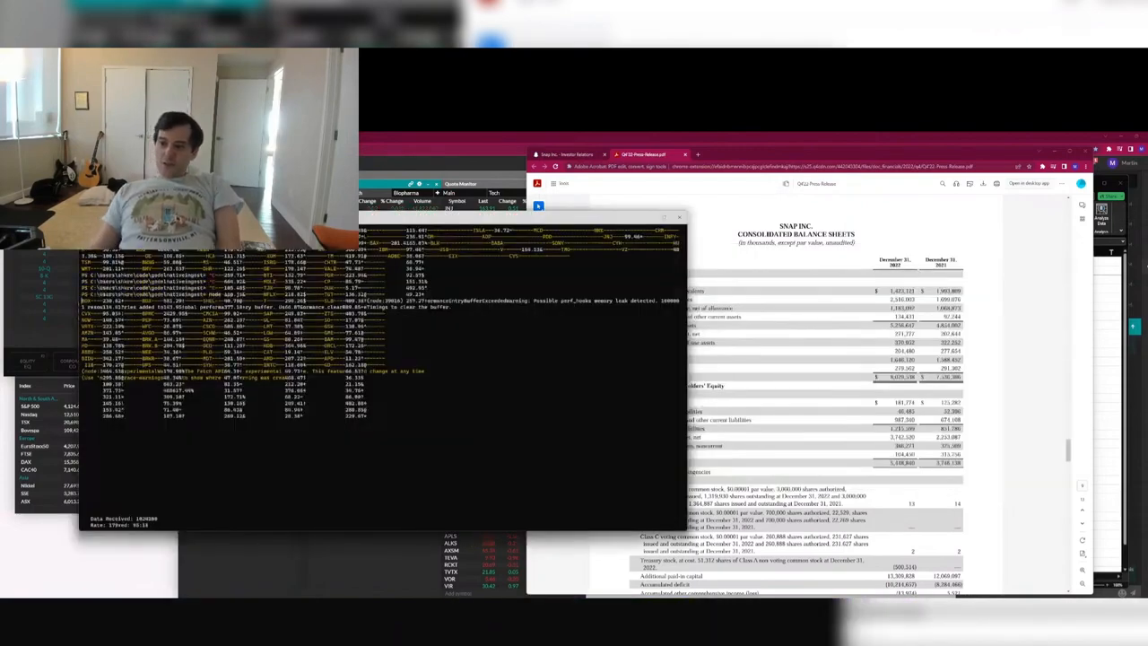
pyautogui.hotkey('alt', 'Tab')
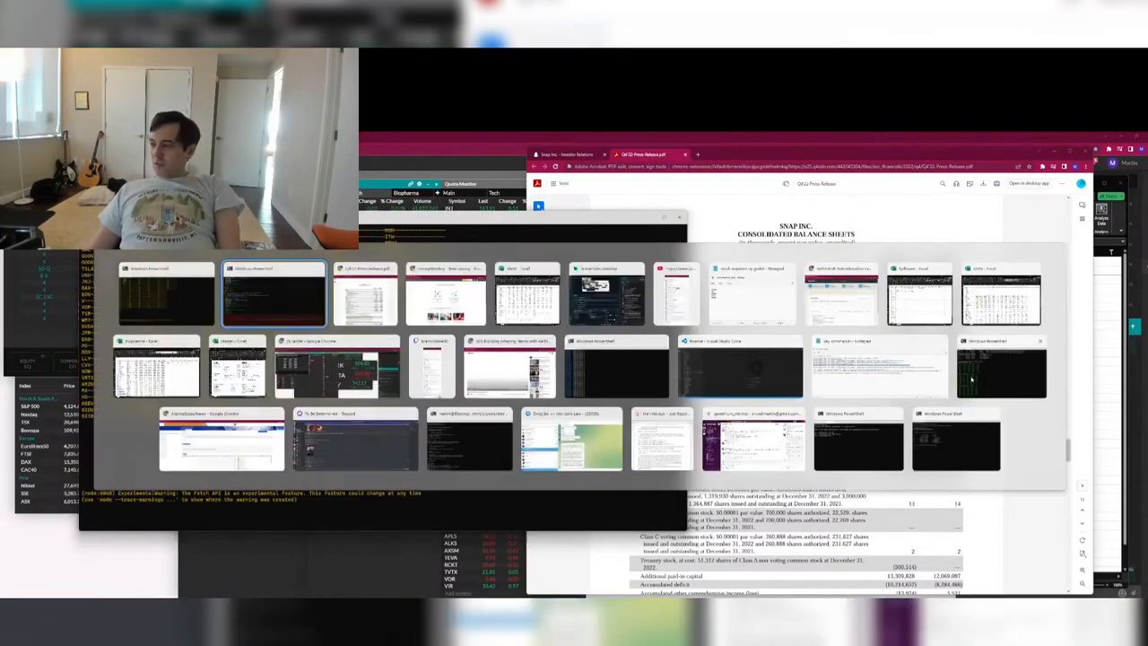
pyautogui.click(988, 382)
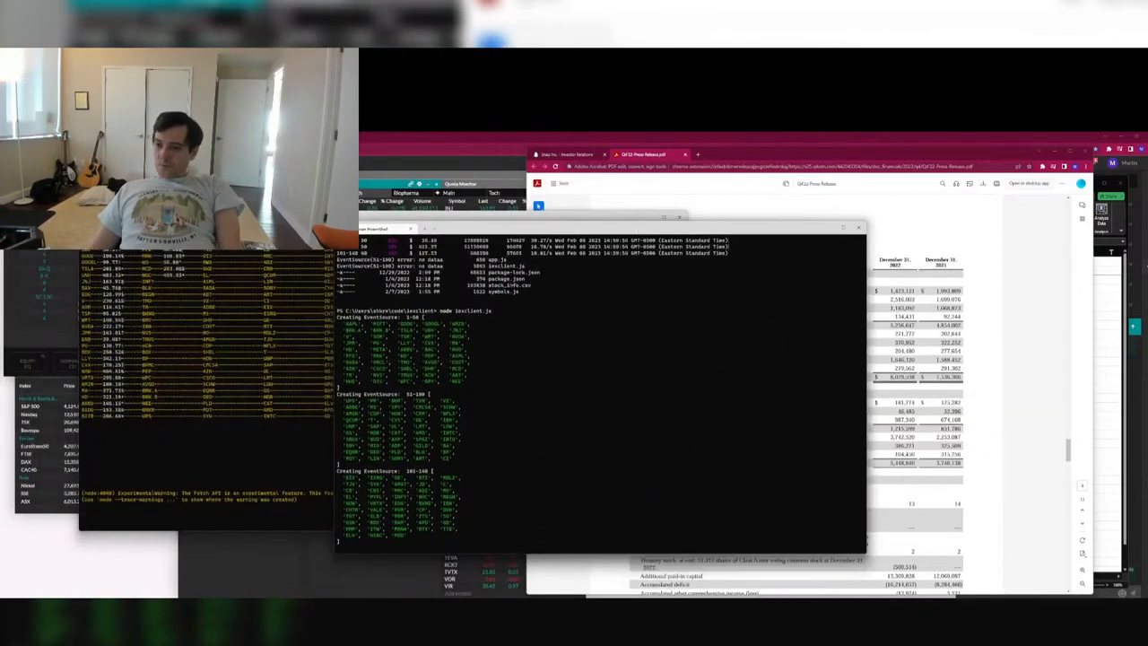
# Switch to the Snap model in Excel and reuse the 2022 revenue formula, a sum of the four 2022 quarters, for 2022 COGS.
pyautogui.click(1113, 405)
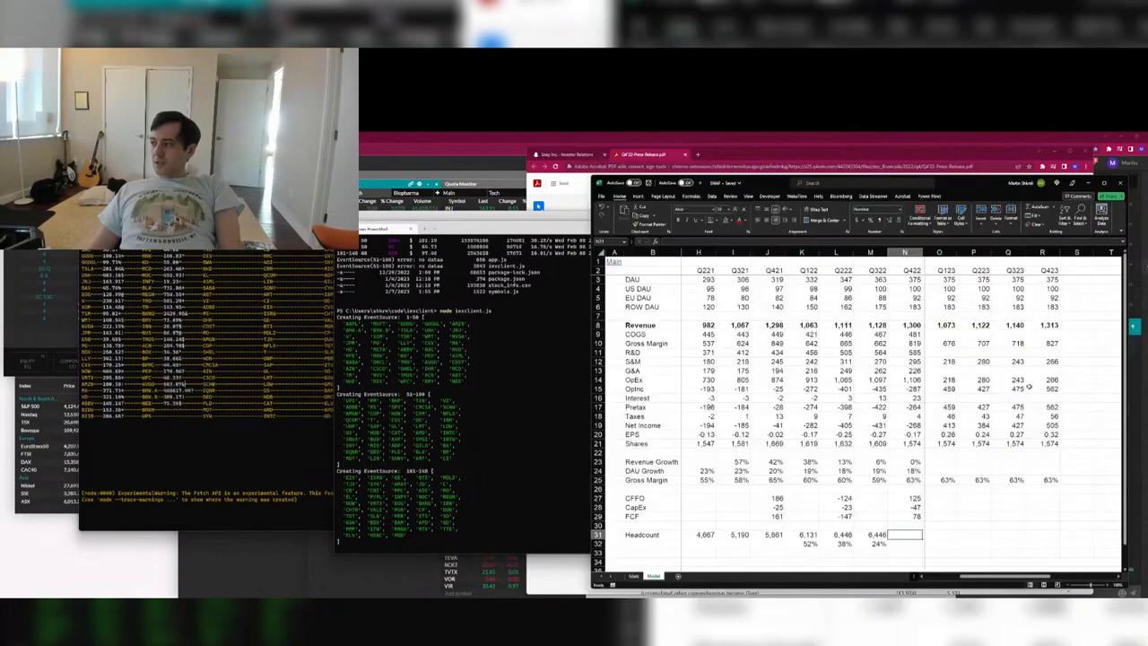
pyautogui.moveTo(977, 434); pyautogui.dragTo(983, 254)
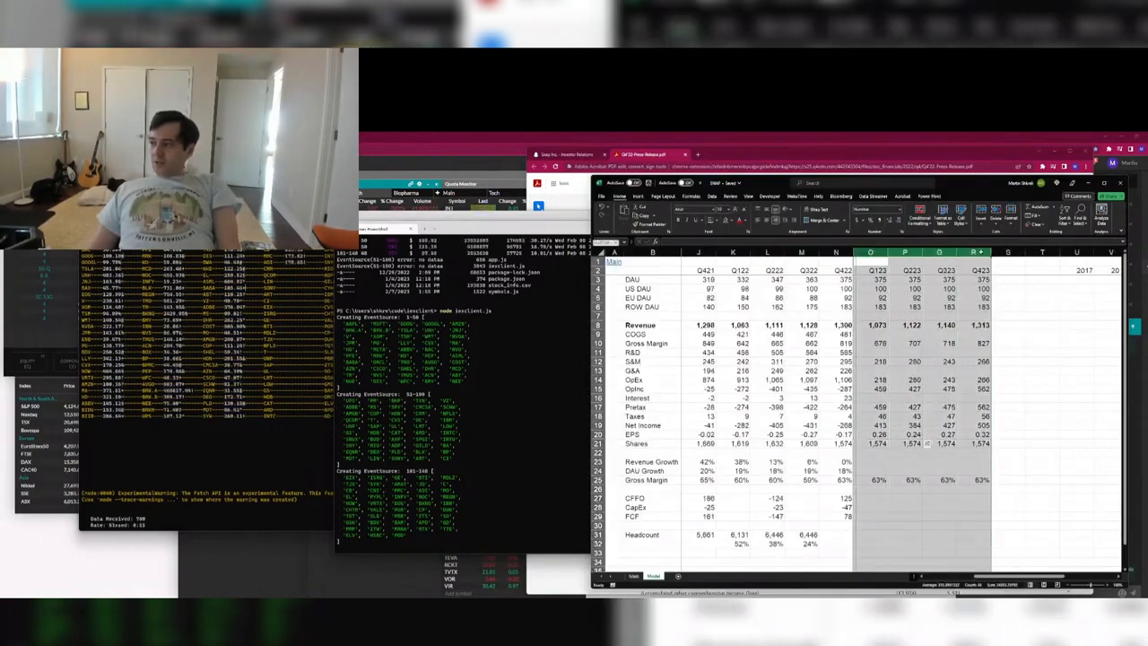
pyautogui.moveTo(1045, 344)
pyautogui.mouseDown()
pyautogui.moveTo(1116, 353)
pyautogui.moveTo(1045, 354)
pyautogui.mouseUp()
pyautogui.click(895, 416)
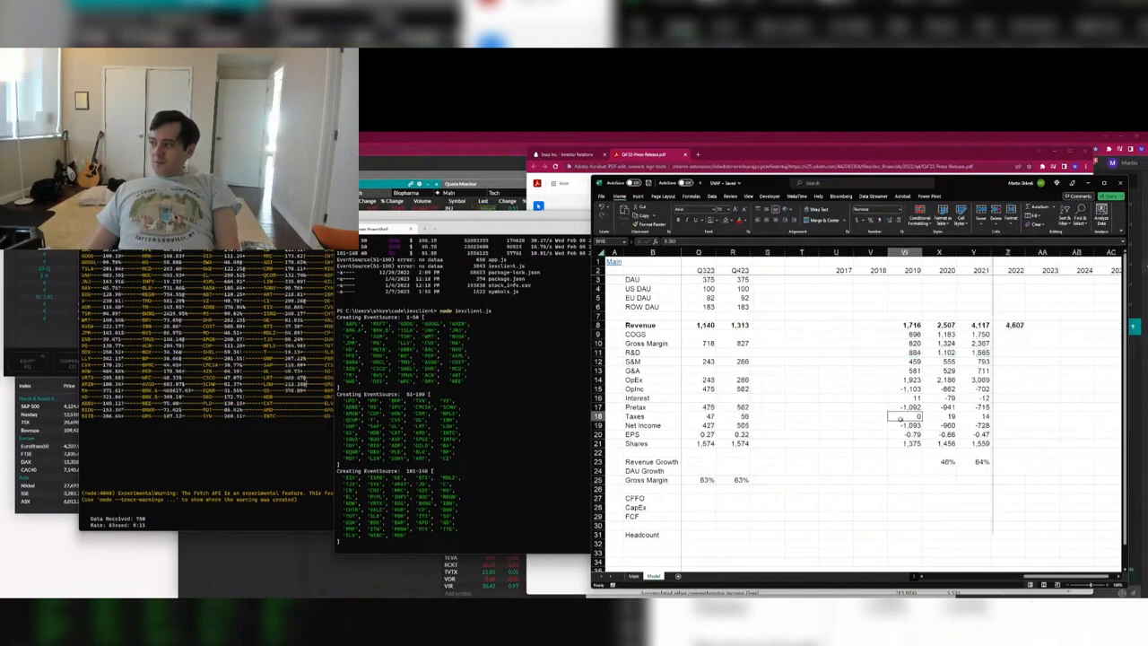
pyautogui.click(1012, 336)
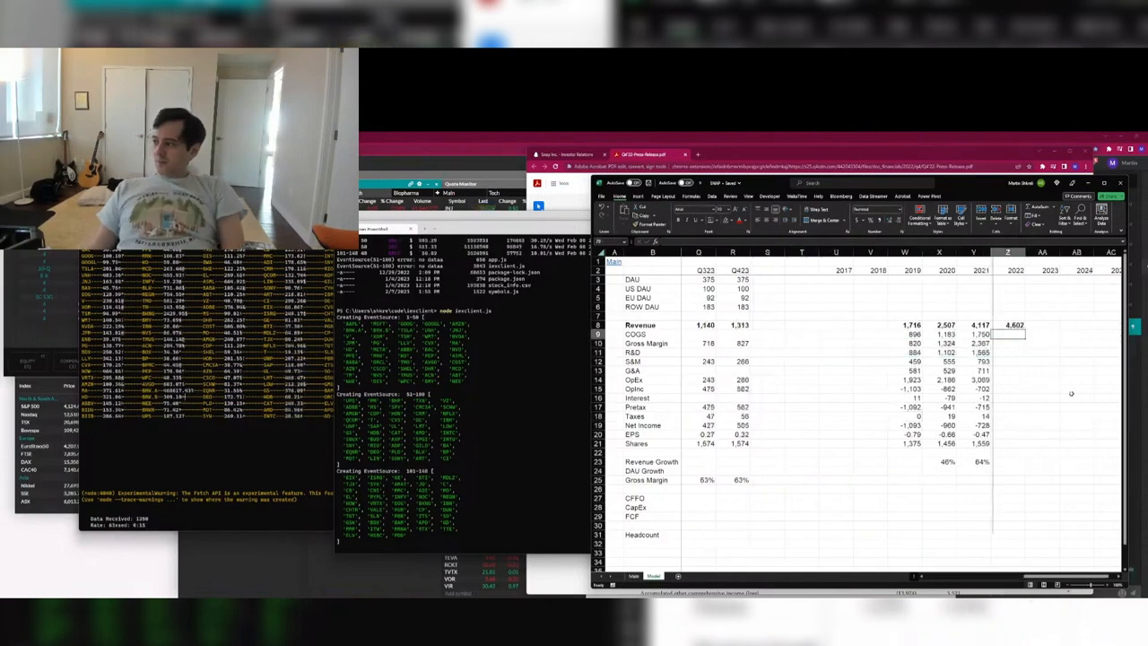
pyautogui.press('Up')
pyautogui.press('F2')
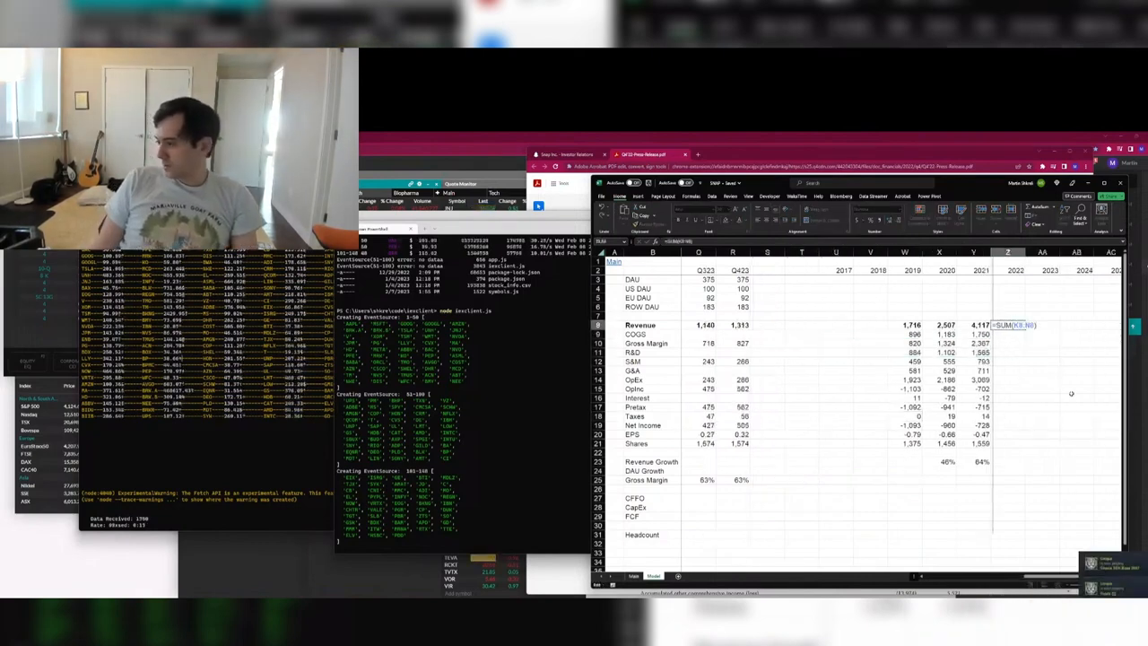
pyautogui.press('Escape')
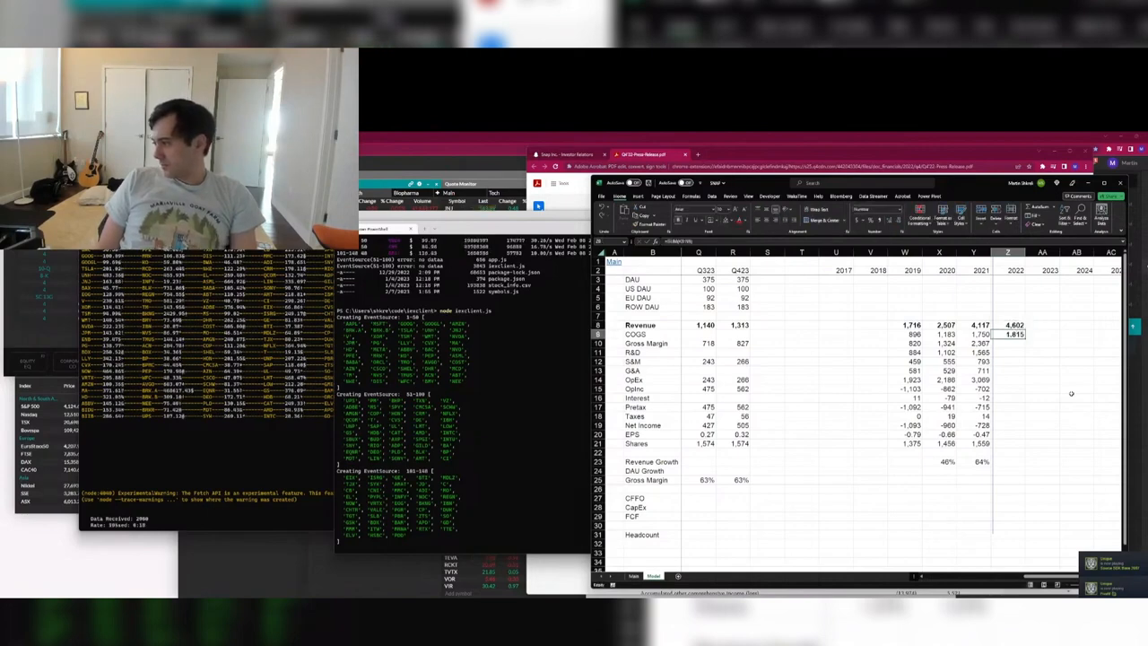
# Calculate 2022 gross margin as revenue minus COGS, and copy the COGS sum formula to 2022 R&D, S&M and G&A.
pyautogui.write('+')
pyautogui.press('Up')
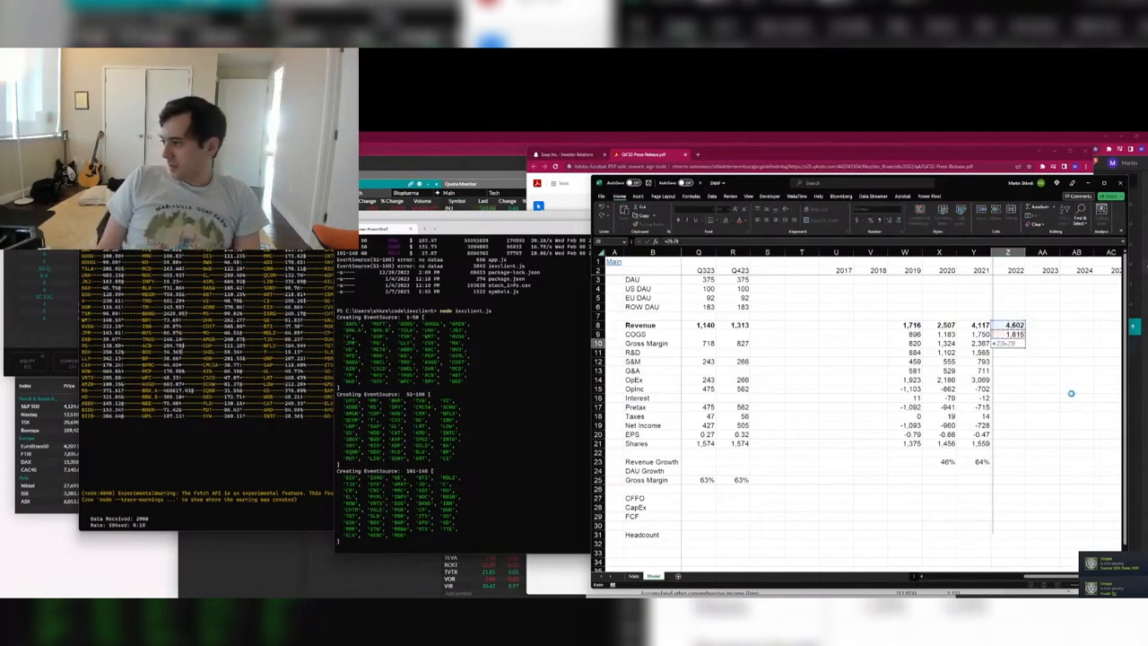
pyautogui.press('Return')
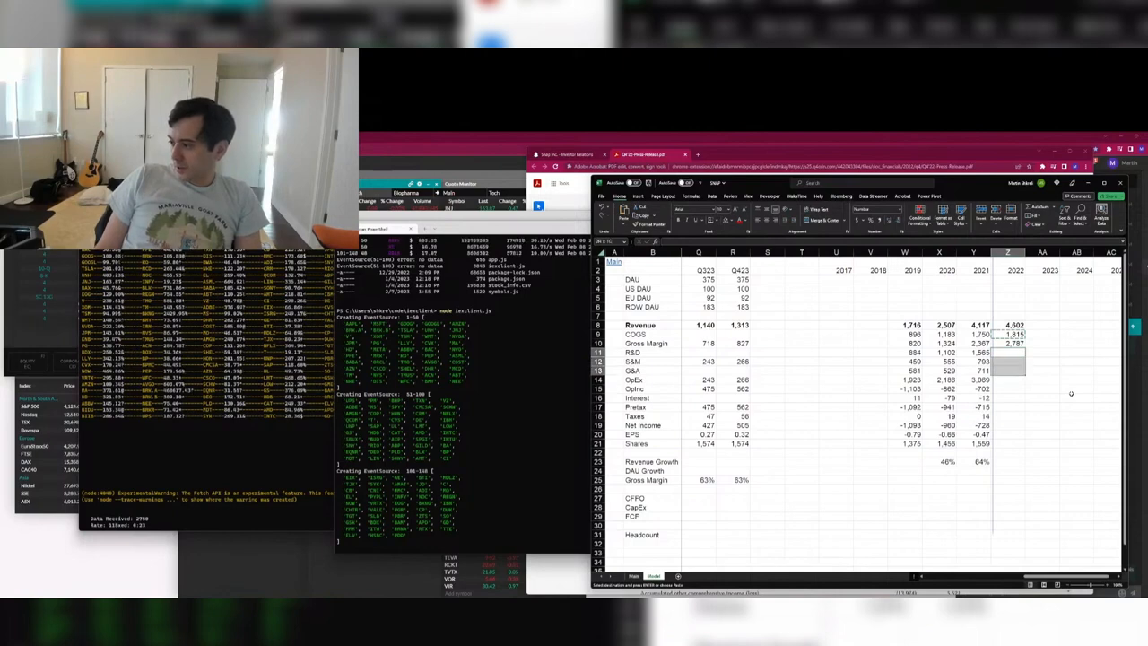
pyautogui.write('2,110 1,119 953')
# Copy the 2021 OpEx and operating income formulas into the 2022 column.
pyautogui.press('Left')
pyautogui.press('Down')
pyautogui.press('Down')
pyautogui.press('Down')
pyautogui.press('Down')
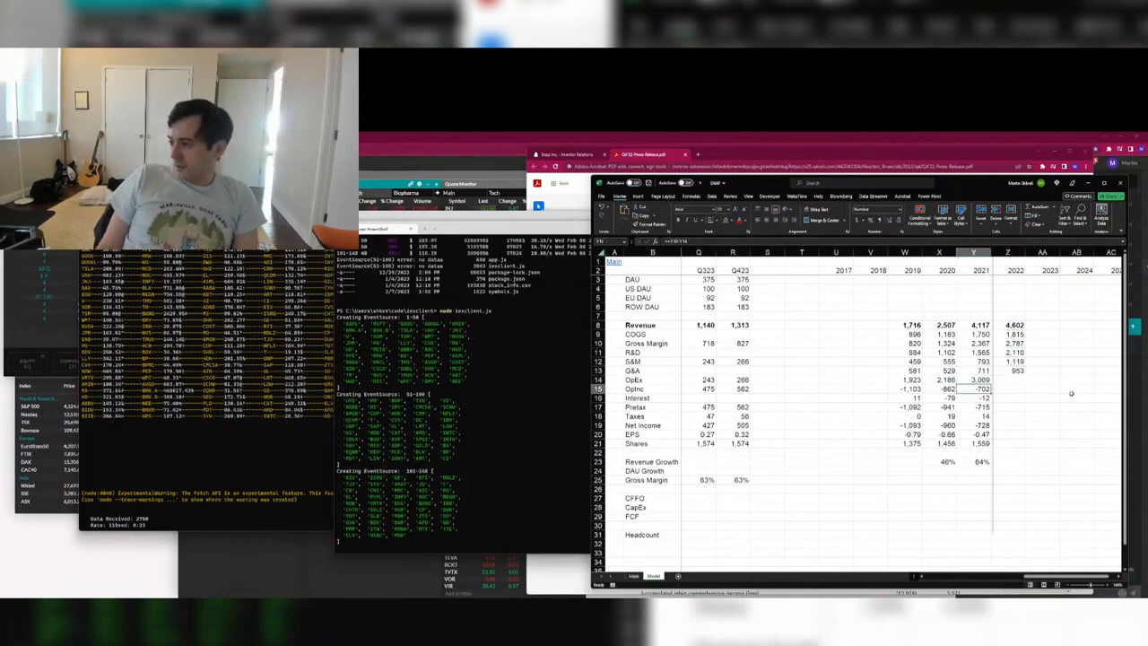
pyautogui.hotkey('ctrl', 'c')
pyautogui.hotkey('shift', 'Right')
pyautogui.hotkey('ctrl', 'v')
pyautogui.press('Escape')
# Copy the quarterly sum formula to 2022 interest and taxes, and fill in the 2022 pretax and net income formulas.
pyautogui.press('Right')
pyautogui.press('Down')
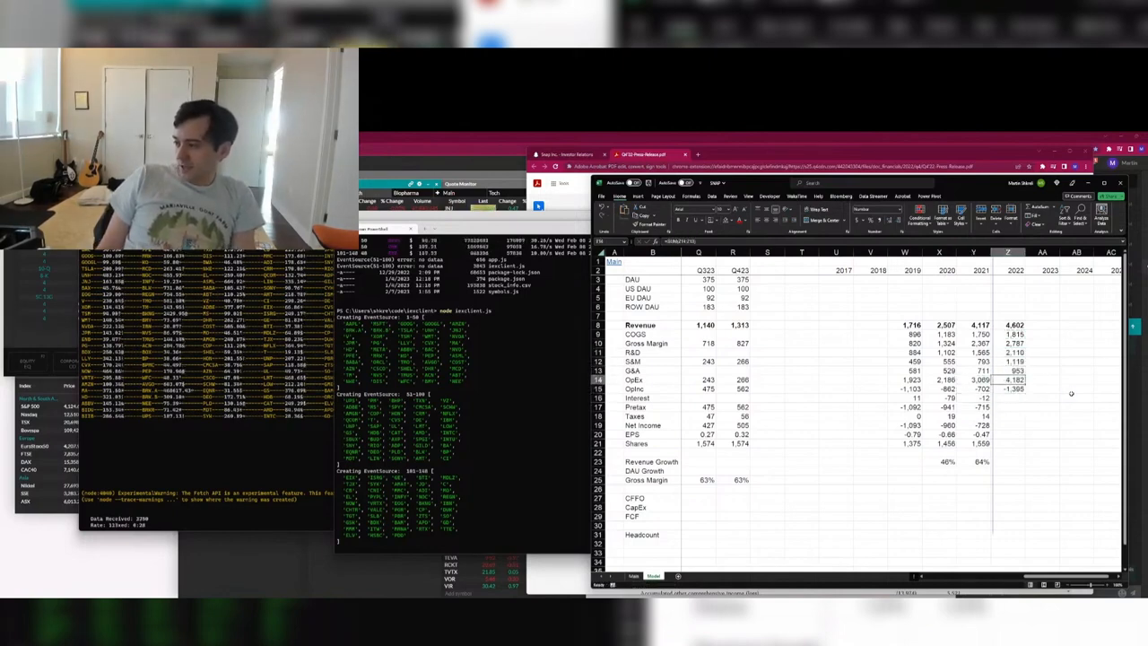
pyautogui.hotkey('ctrl', 'c')
pyautogui.press('Down')
pyautogui.press('Down')
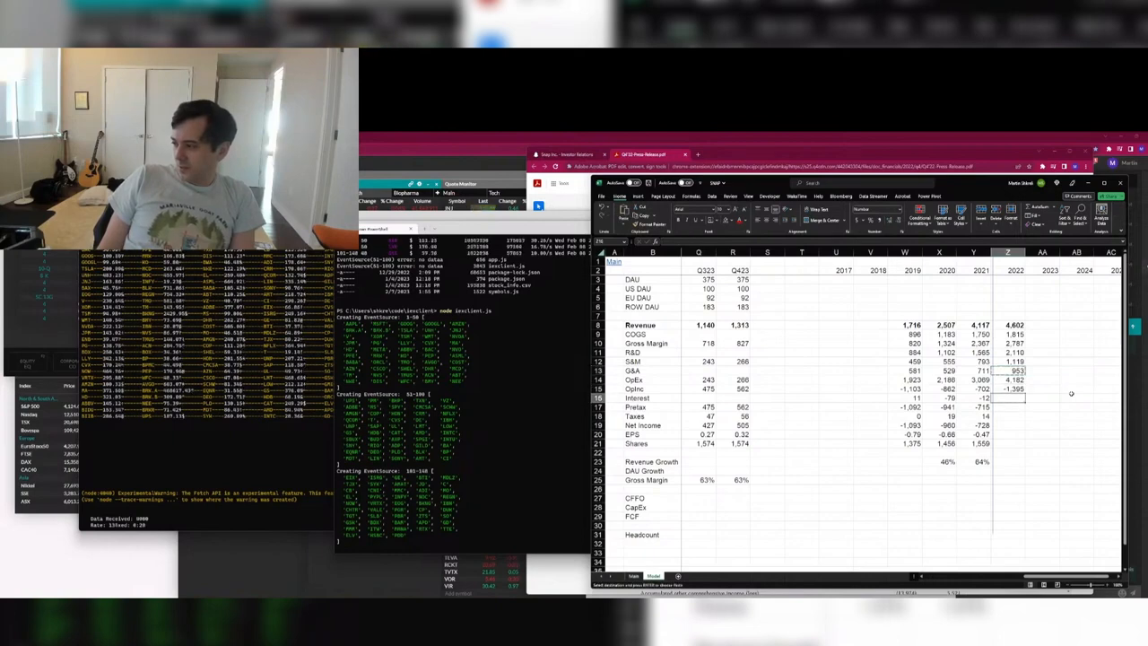
pyautogui.press('Return')
pyautogui.hotkey('ctrl', 'c')
pyautogui.press('Down')
pyautogui.press('Down')
pyautogui.hotkey('ctrl', 'v')
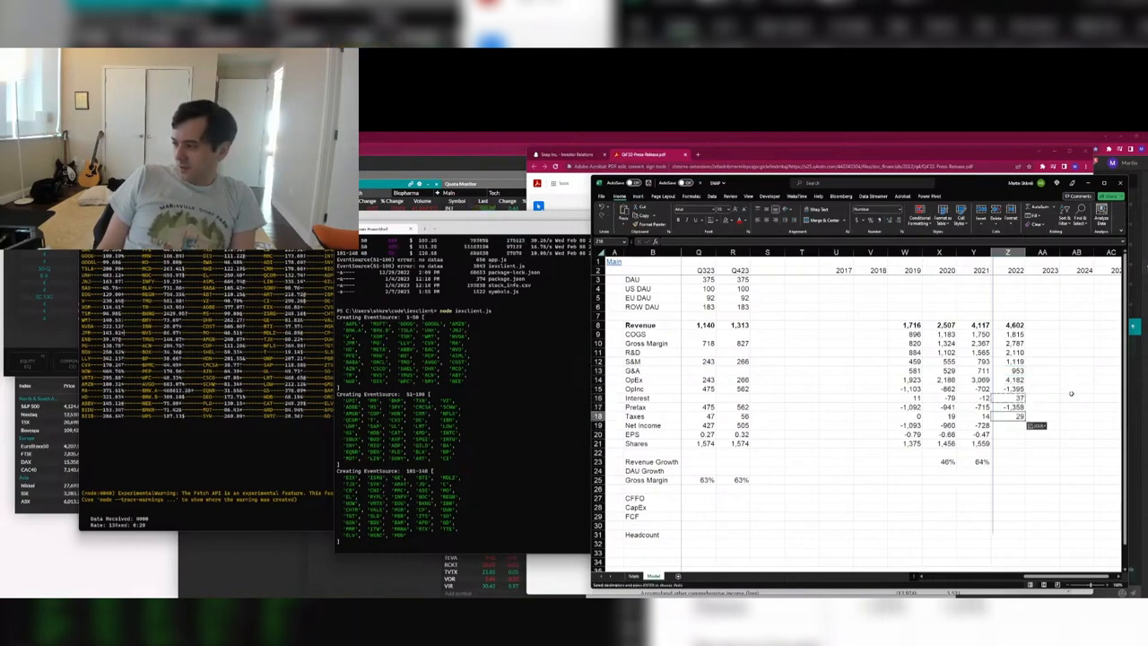
pyautogui.press('Return')
# Calculate 2022 shares as the average of the Q122 to Q422 share counts.
pyautogui.press('Down')
pyautogui.write('=averag')
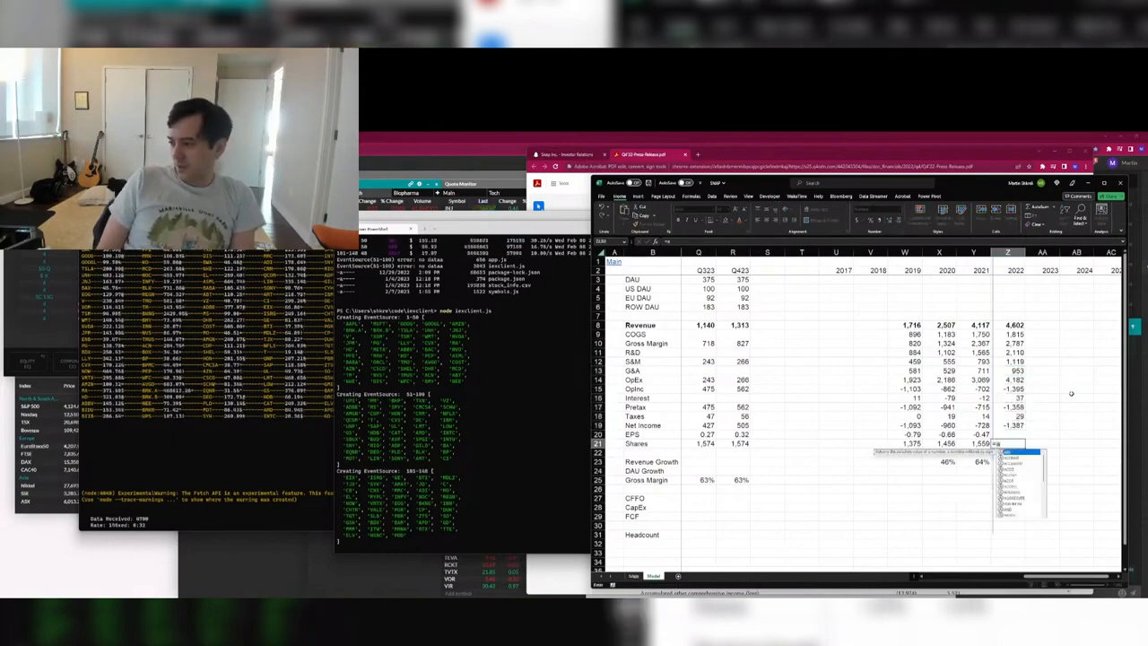
pyautogui.write('e(')
pyautogui.press('Left')
pyautogui.press('Left')
pyautogui.press('Left')
pyautogui.press('Left')
pyautogui.press('Left')
pyautogui.press('Left')
pyautogui.press('Left')
pyautogui.press('Left')
pyautogui.press('Left')
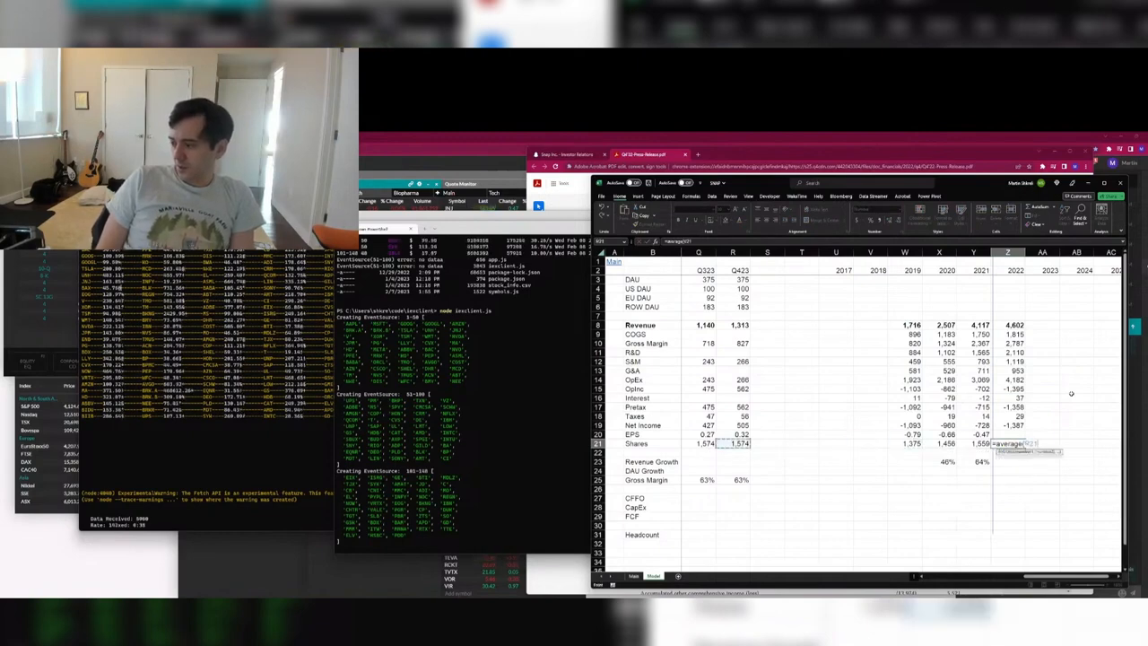
pyautogui.hotkey('shift', 'Left')
pyautogui.hotkey('shift', 'Left')
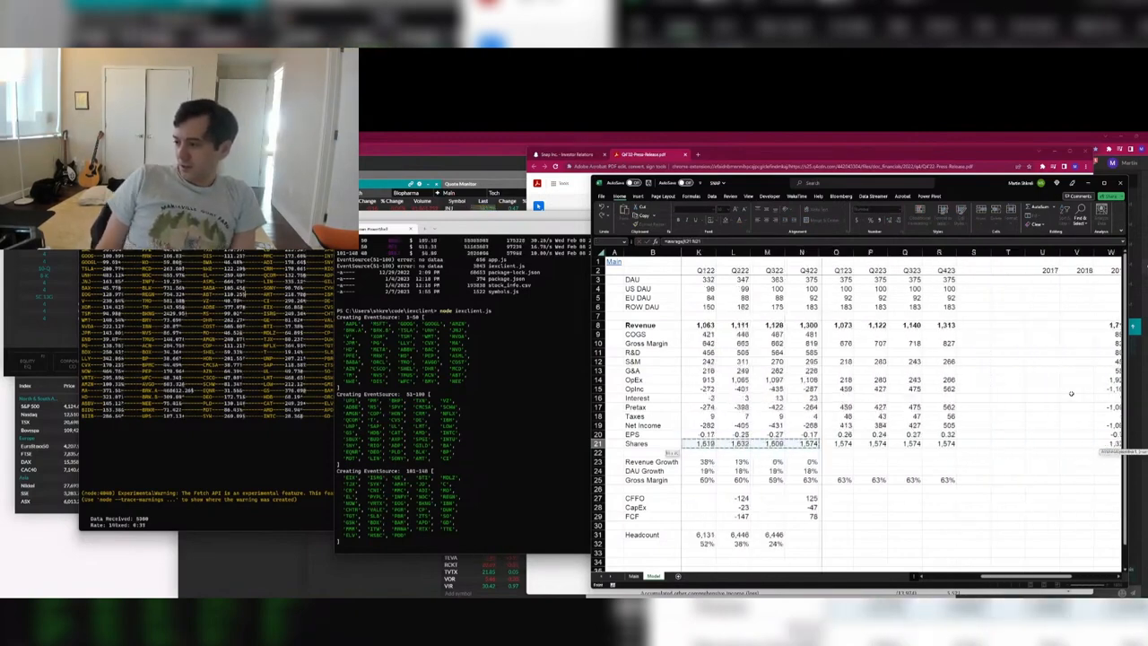
pyautogui.press('Return')
# Extend the annual EPS and revenue growth formulas to 2022.
pyautogui.press('Down')
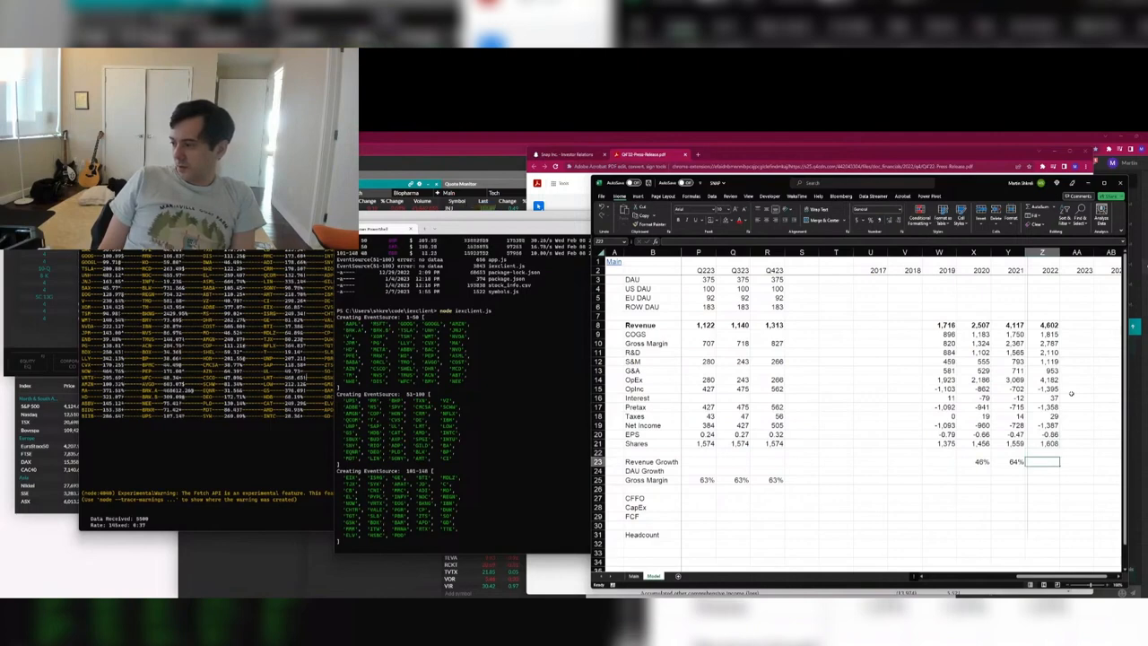
pyautogui.press('Right')
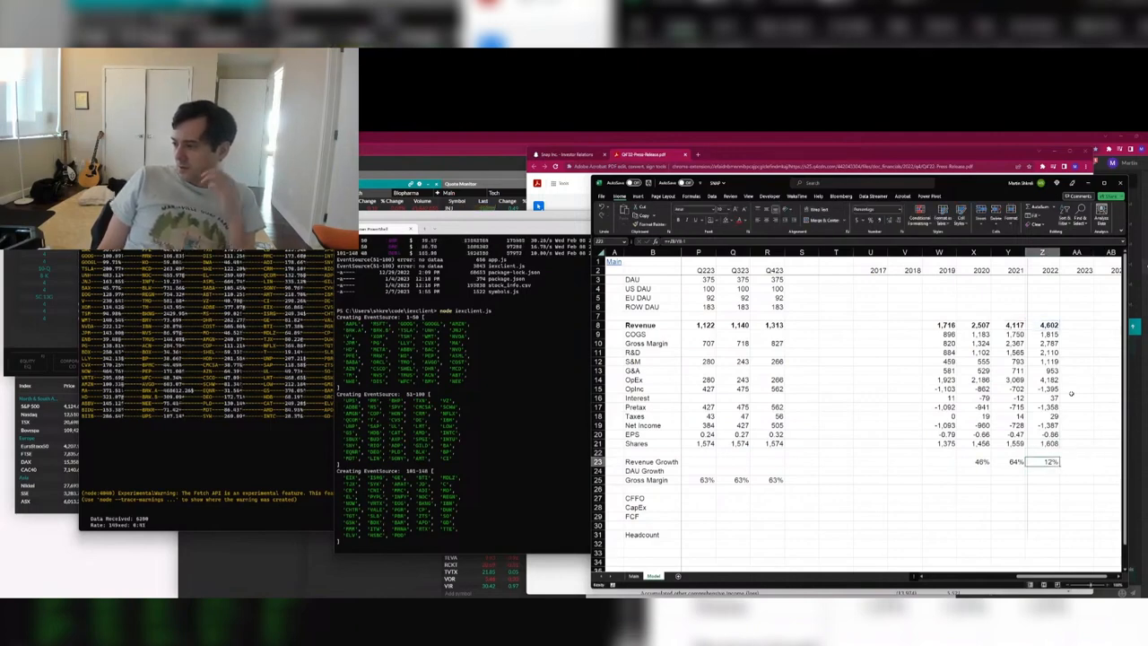
# Calculate 2023 revenue as the sum of the Q123 to Q423 revenues.
pyautogui.press('Right')
pyautogui.hotkey('ctrl', 'Up')
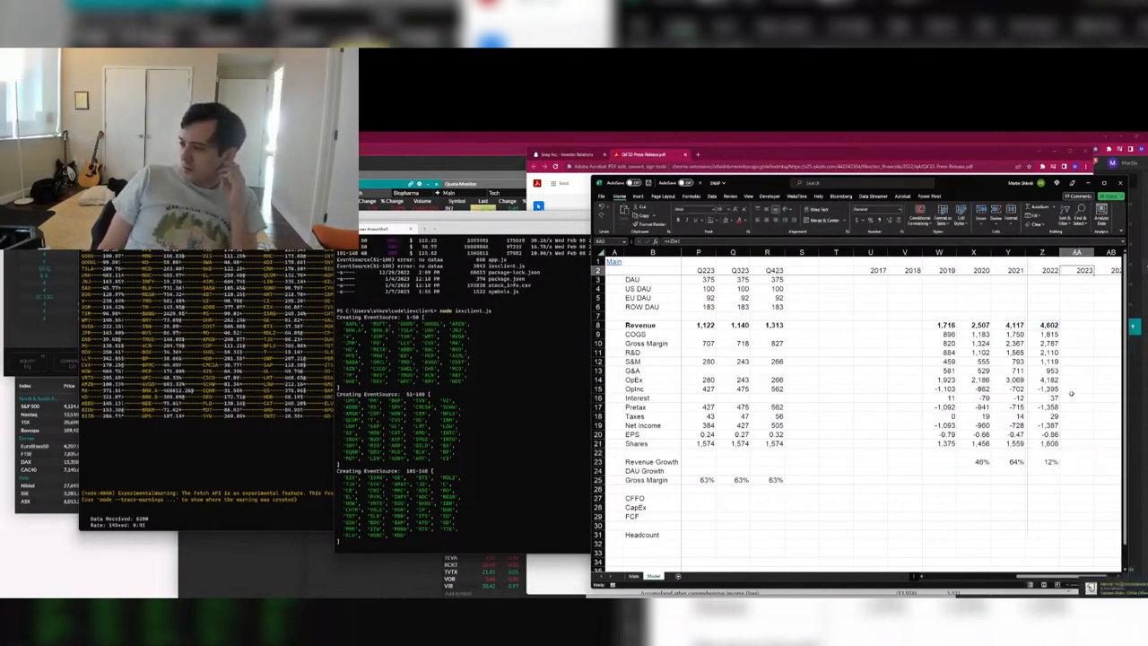
pyautogui.press('Down')
pyautogui.press('Down')
pyautogui.press('Down')
pyautogui.press('Down')
pyautogui.press('Down')
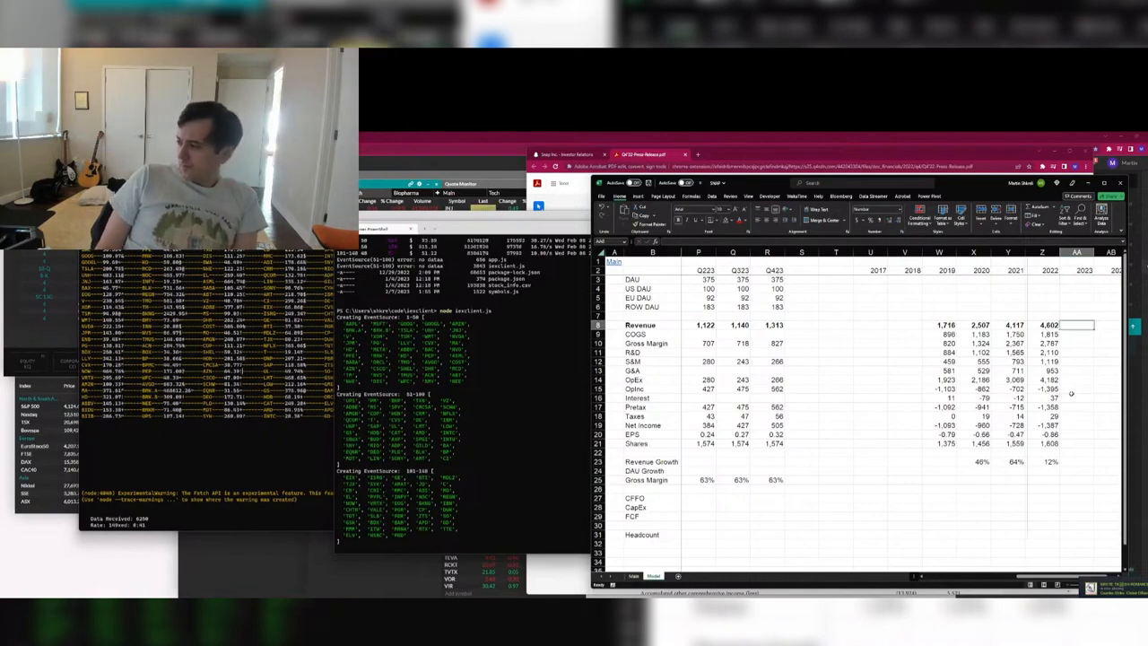
pyautogui.write('=s')
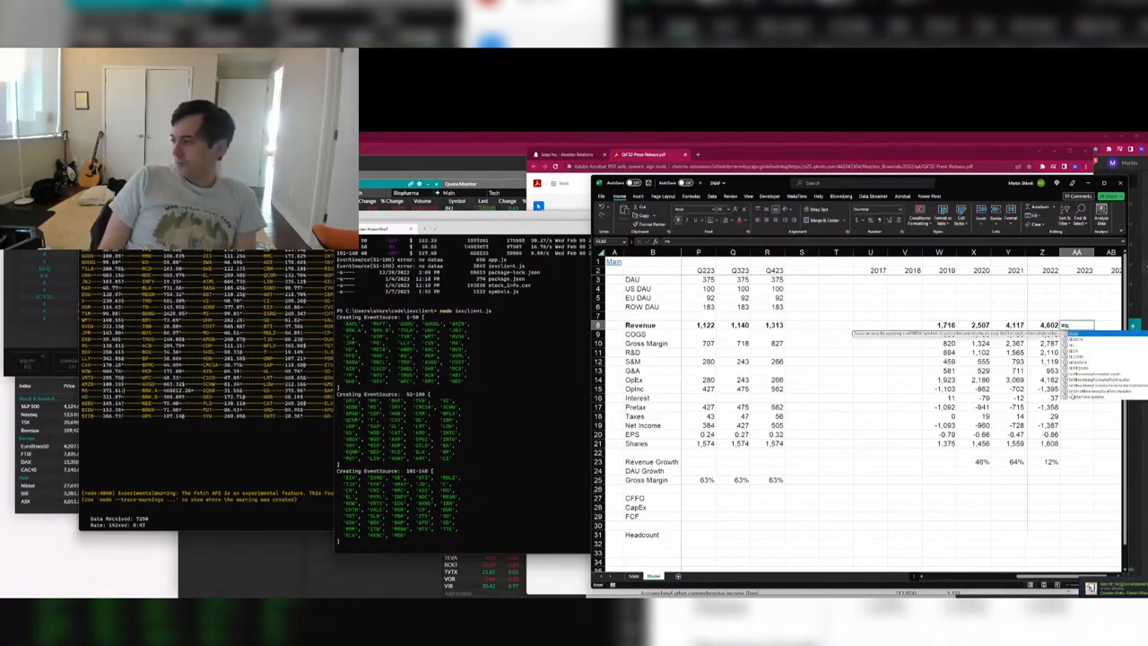
pyautogui.write('um(')
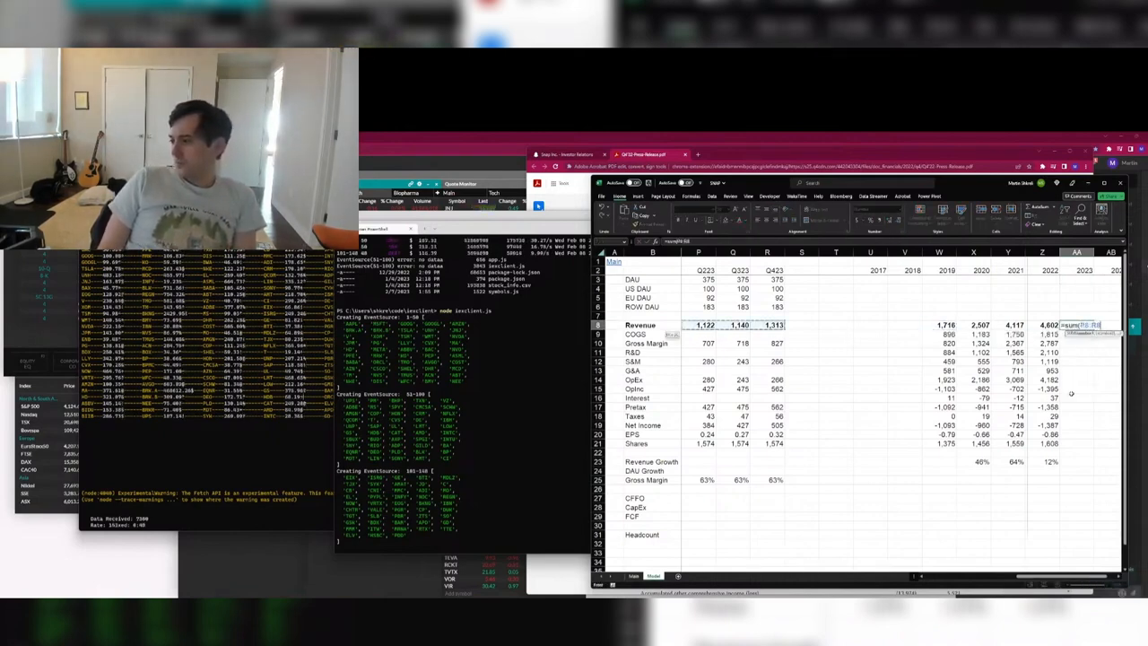
pyautogui.press('Tab')
pyautogui.press('Return')
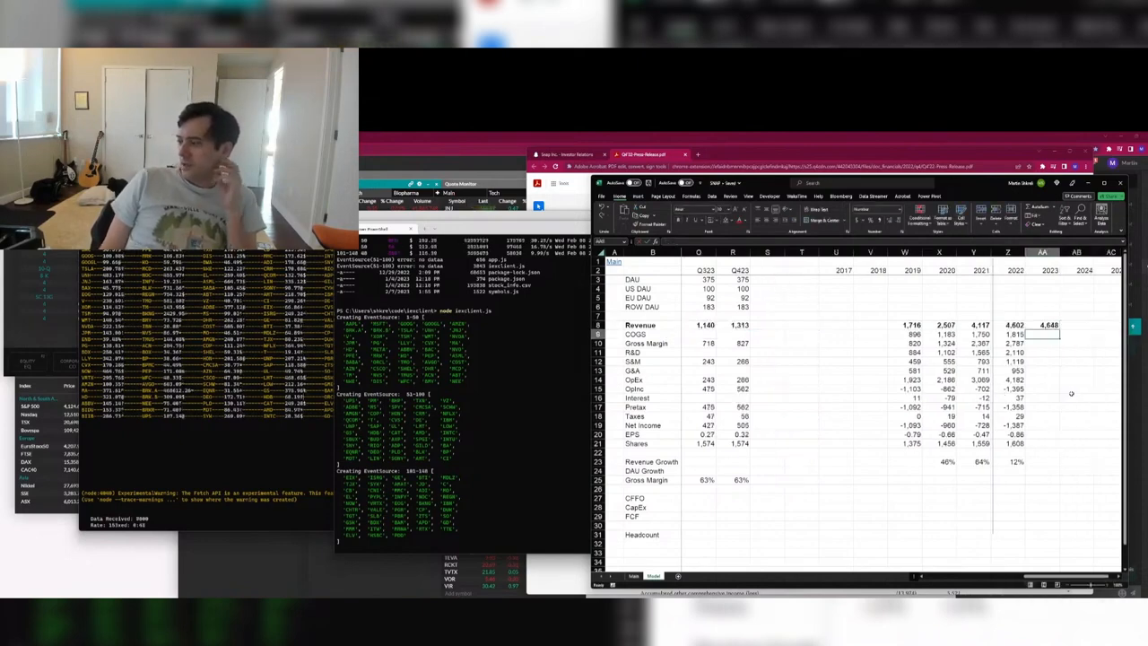
pyautogui.press('Up')
pyautogui.press('Left')
pyautogui.press('Left')
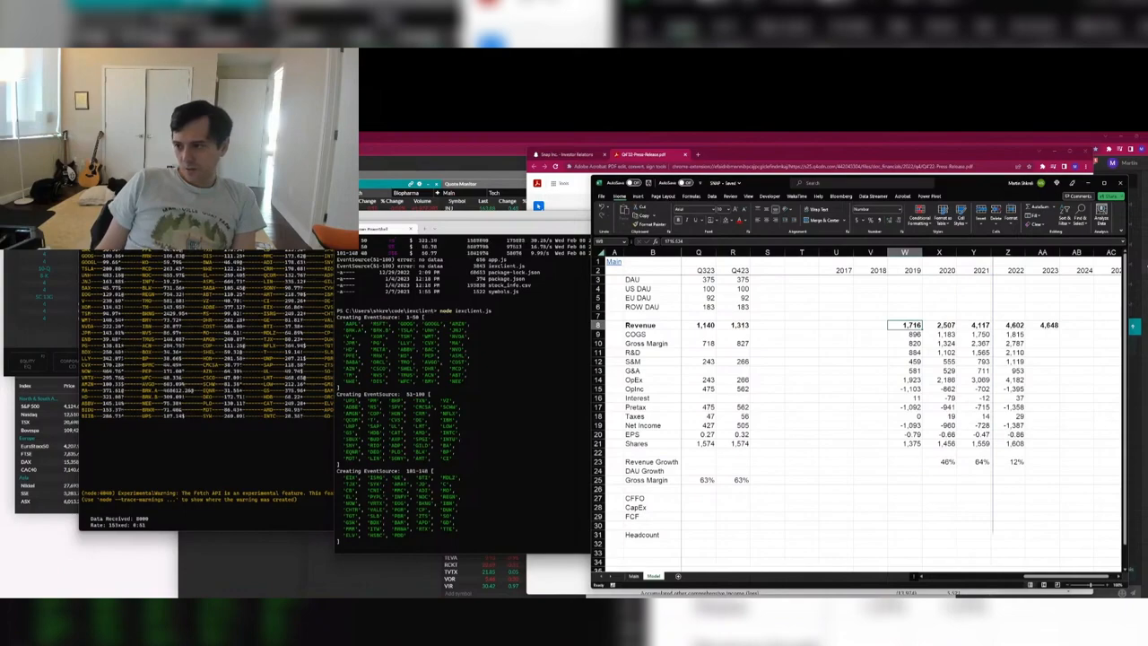
# Switch to the idle PowerShell window, run npm start there, and minimize the window.
pyautogui.hotkey('alt', 'Tab')
pyautogui.hotkey('alt', 'Tab')
pyautogui.hotkey('alt', 'Tab')
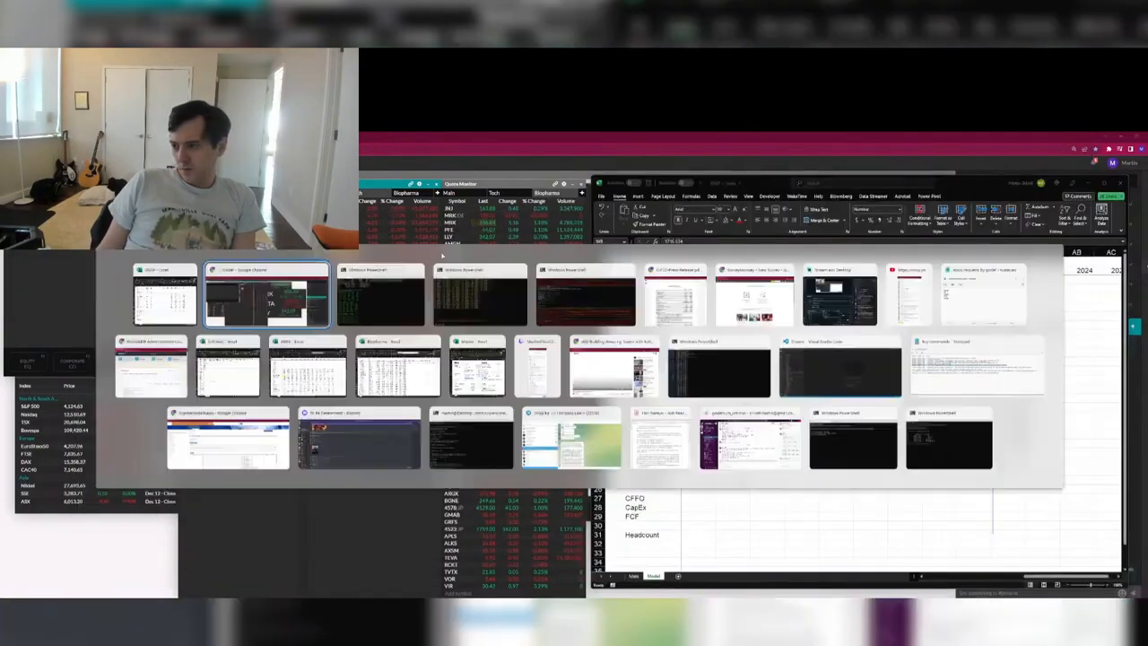
pyautogui.hotkey('alt', 'Tab')
pyautogui.hotkey('alt', 'Tab')
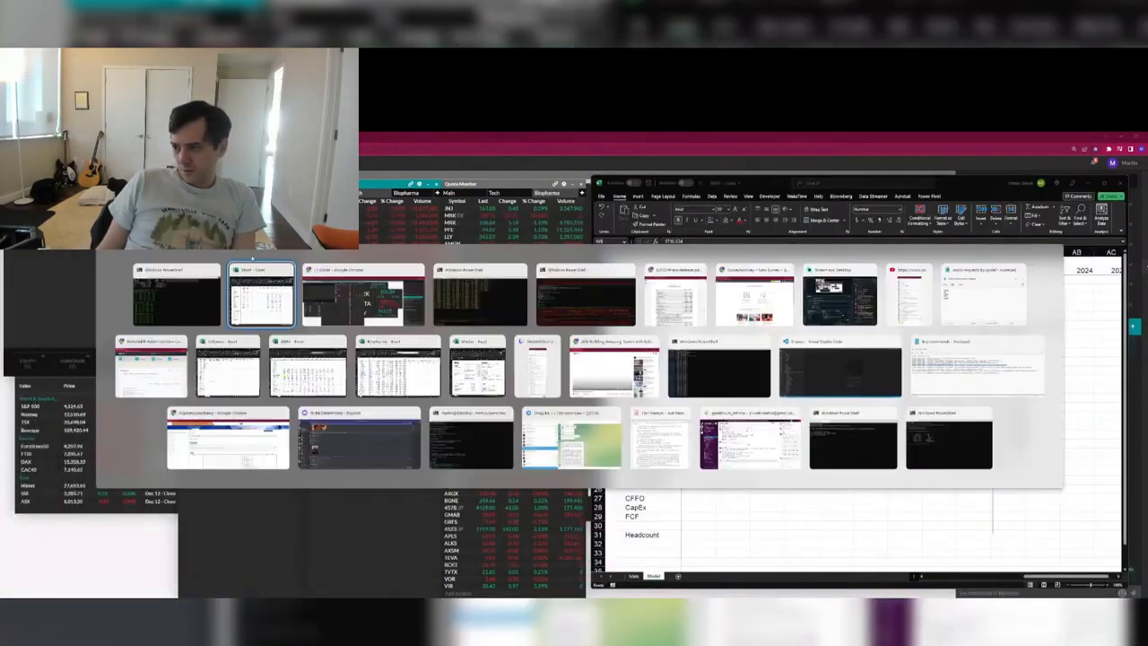
pyautogui.hotkey('alt', 'Tab')
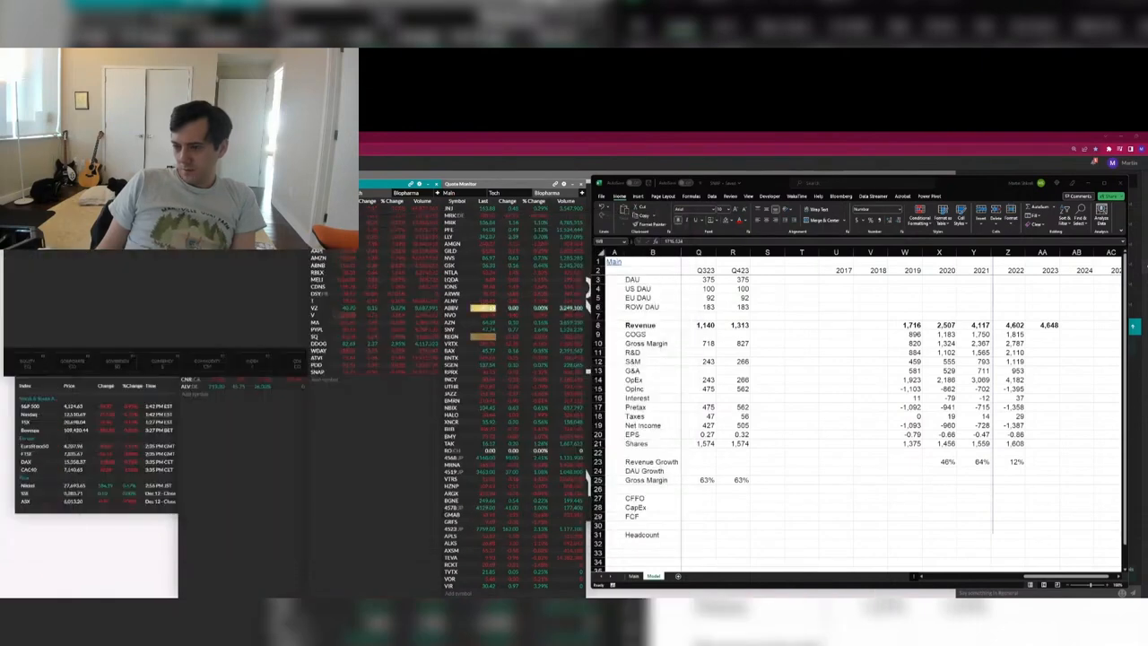
pyautogui.hotkey('alt', 'Tab')
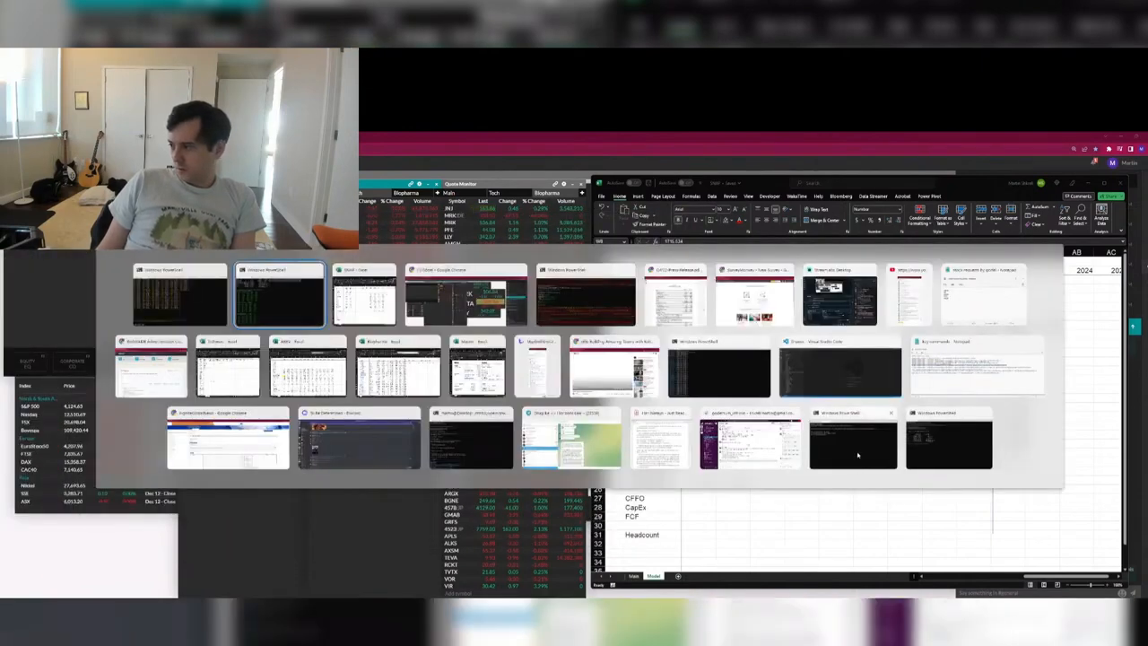
pyautogui.click(858, 455)
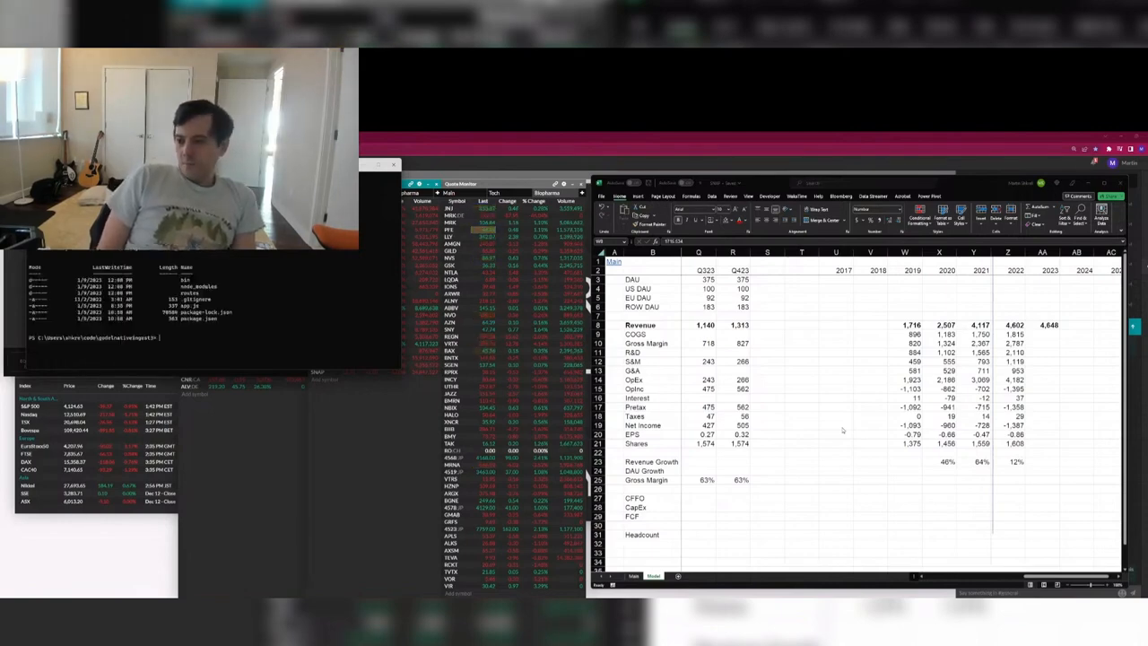
pyautogui.write('npm ')
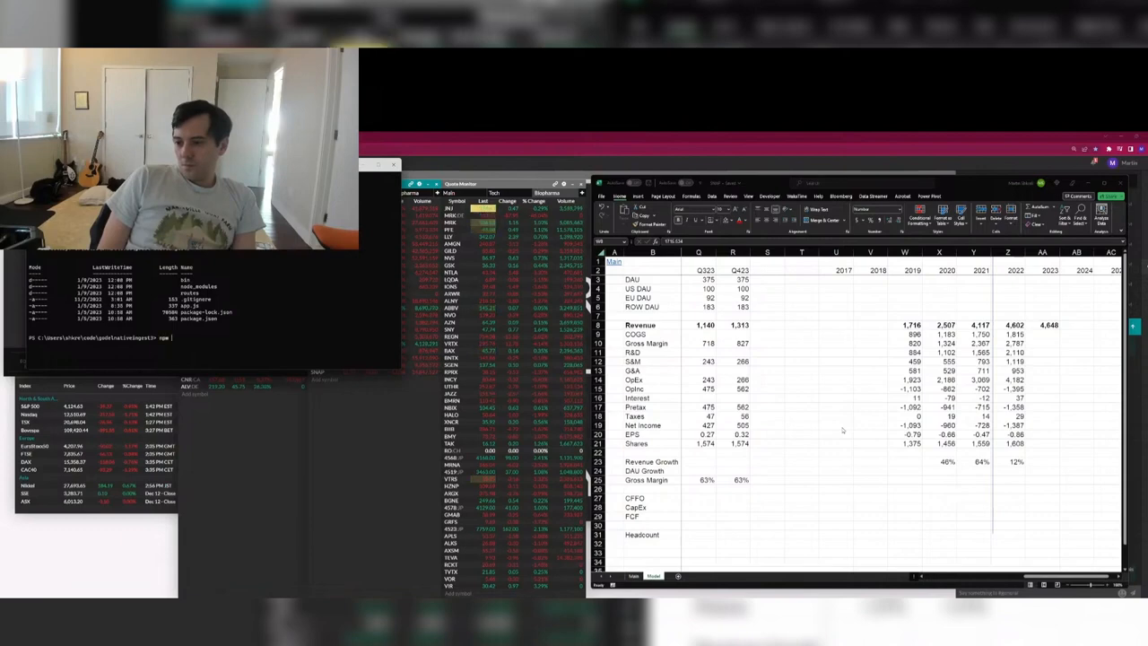
pyautogui.write('start')
pyautogui.press('Return')
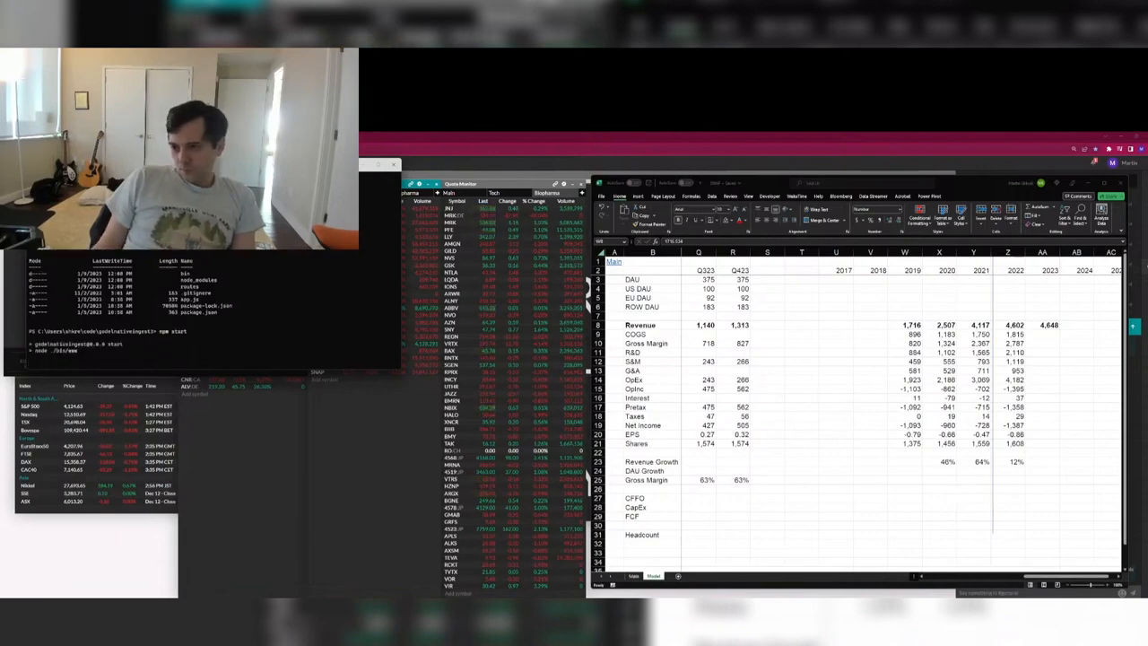
pyautogui.click(361, 165)
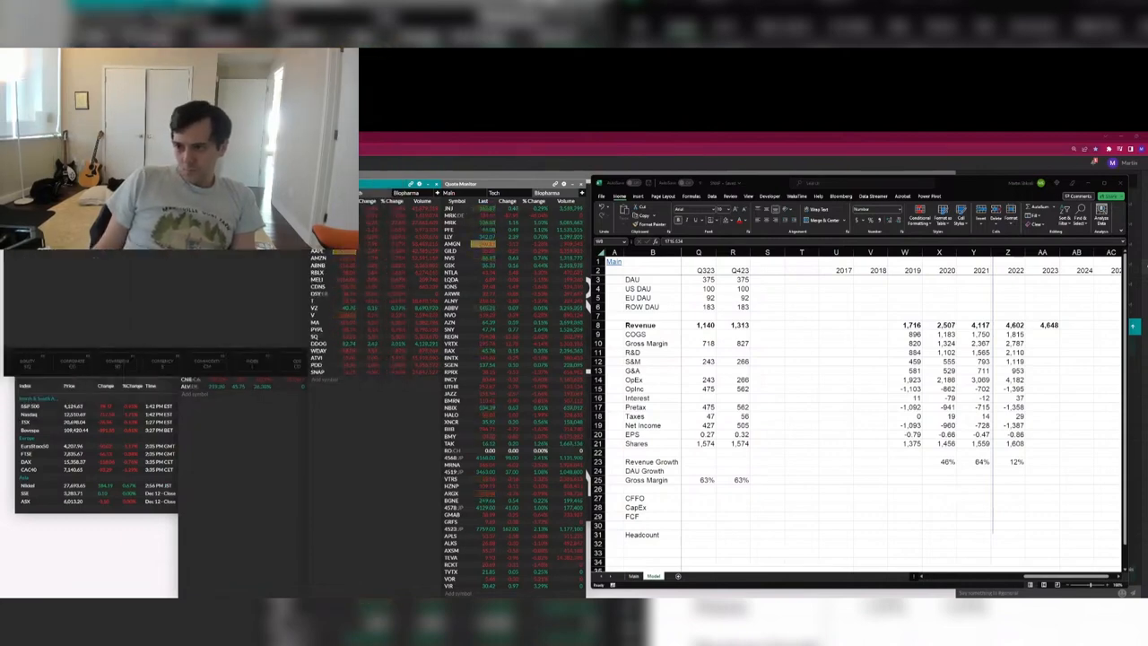
# Switch to the SEC website in Chrome, reposition its window, and open the EDGAR company filings lookup.
pyautogui.hotkey('ctrl', 't')
pyautogui.hotkey('ctrl', 'w')
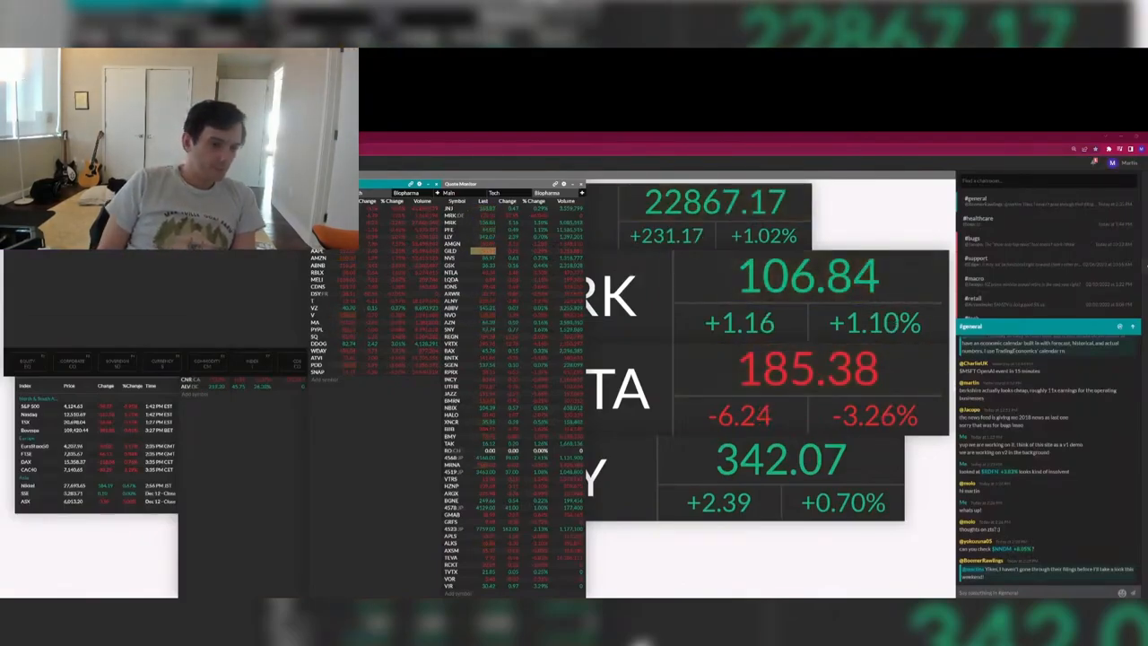
pyautogui.hotkey('alt', 'Tab')
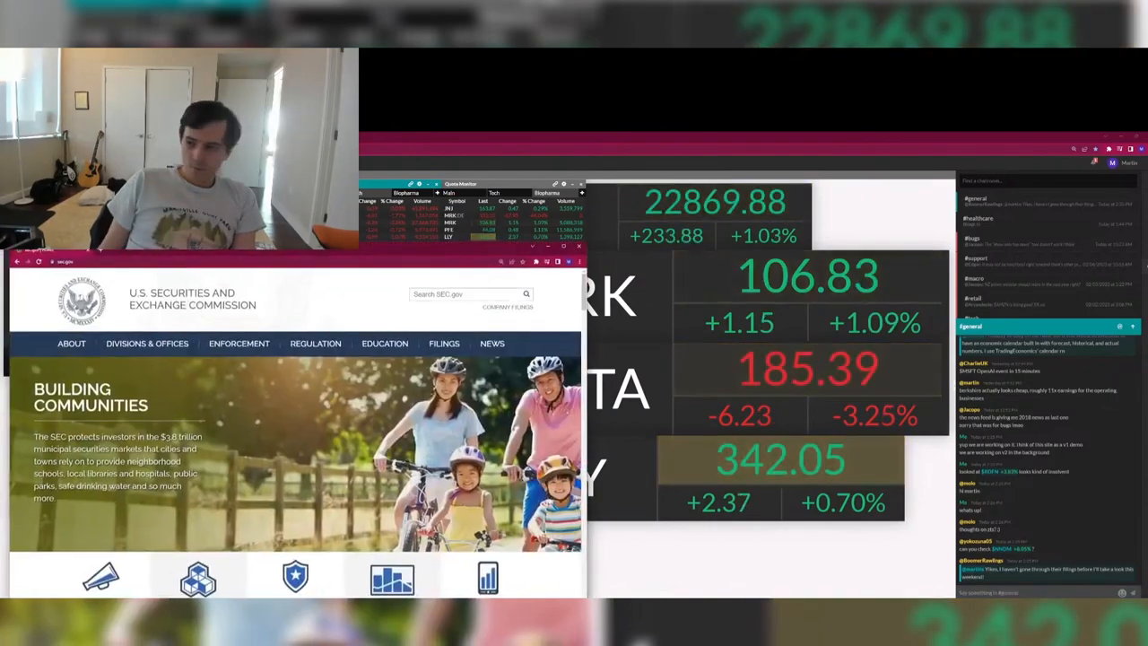
pyautogui.moveTo(269, 244); pyautogui.dragTo(359, 173)
pyautogui.click(617, 236)
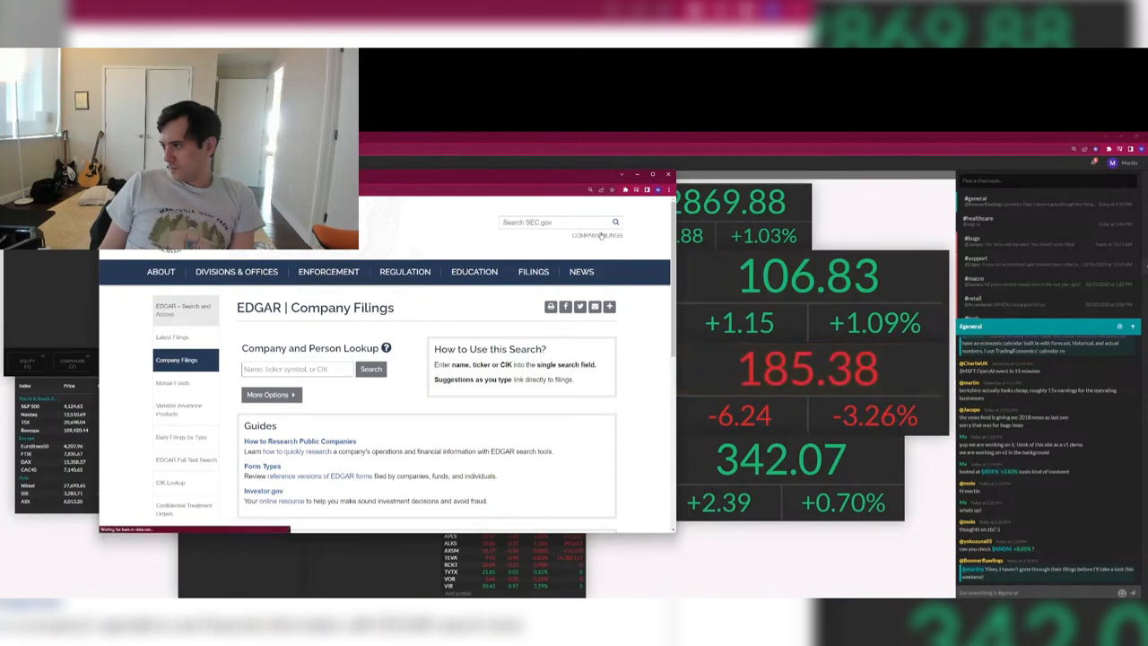
# Switch to the ingest project's PowerShell window, run node app.js, and move the window out of the way.
pyautogui.hotkey('alt', 'Tab')
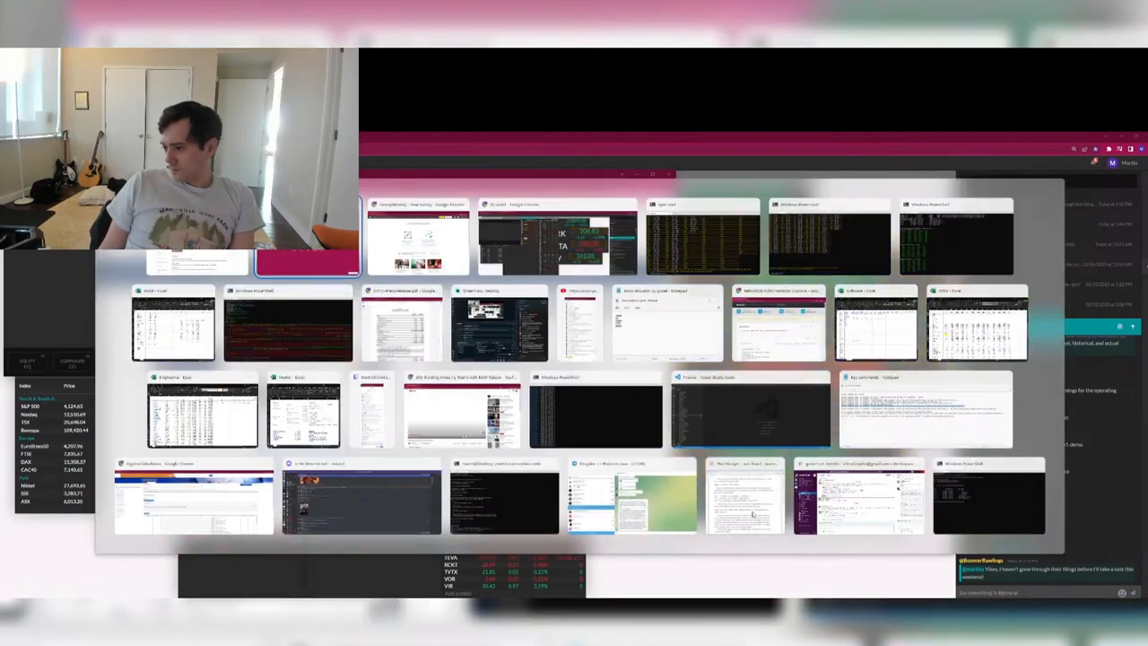
pyautogui.click(984, 506)
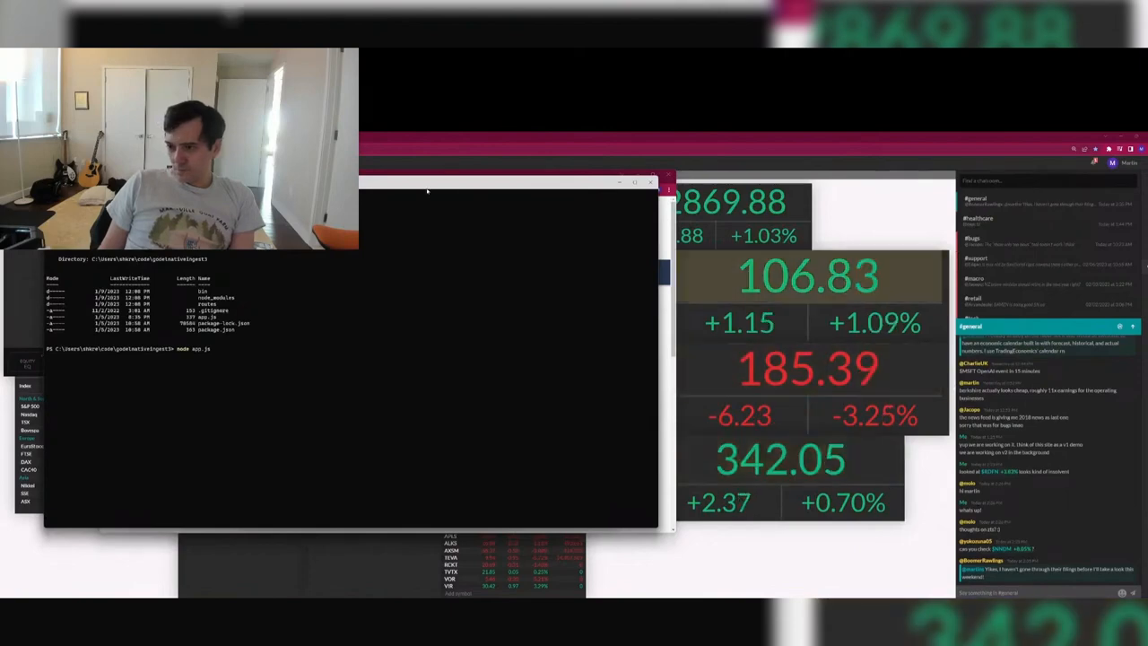
pyautogui.moveTo(427, 186); pyautogui.dragTo(0, 255)
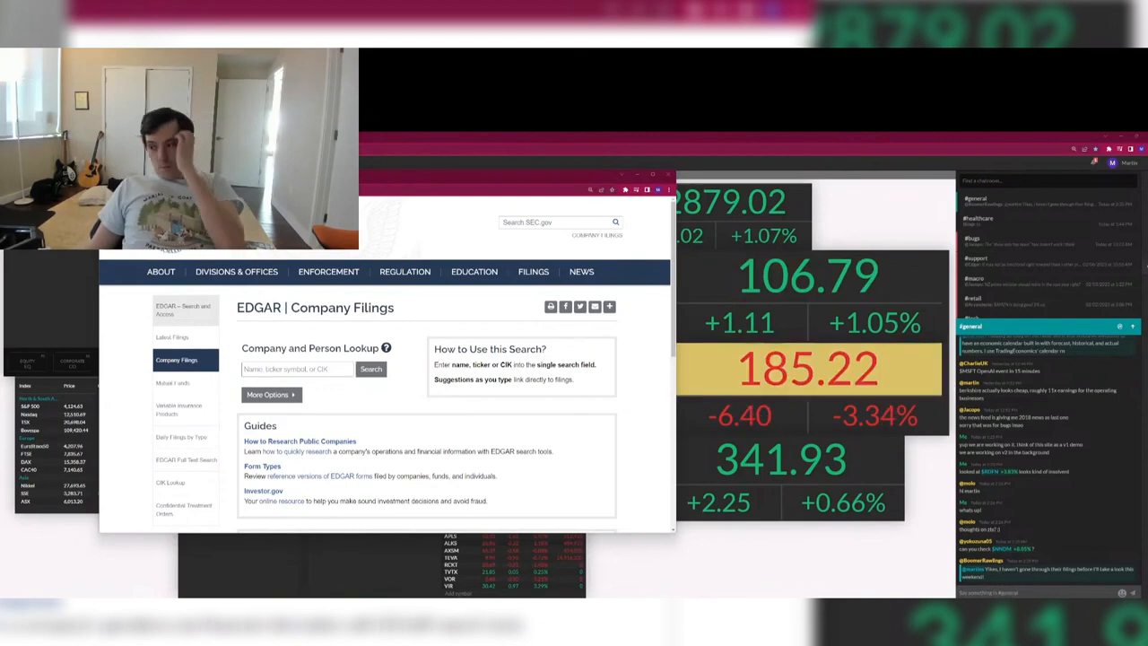
# Look up snap in the EDGAR company search.
pyautogui.click(280, 368)
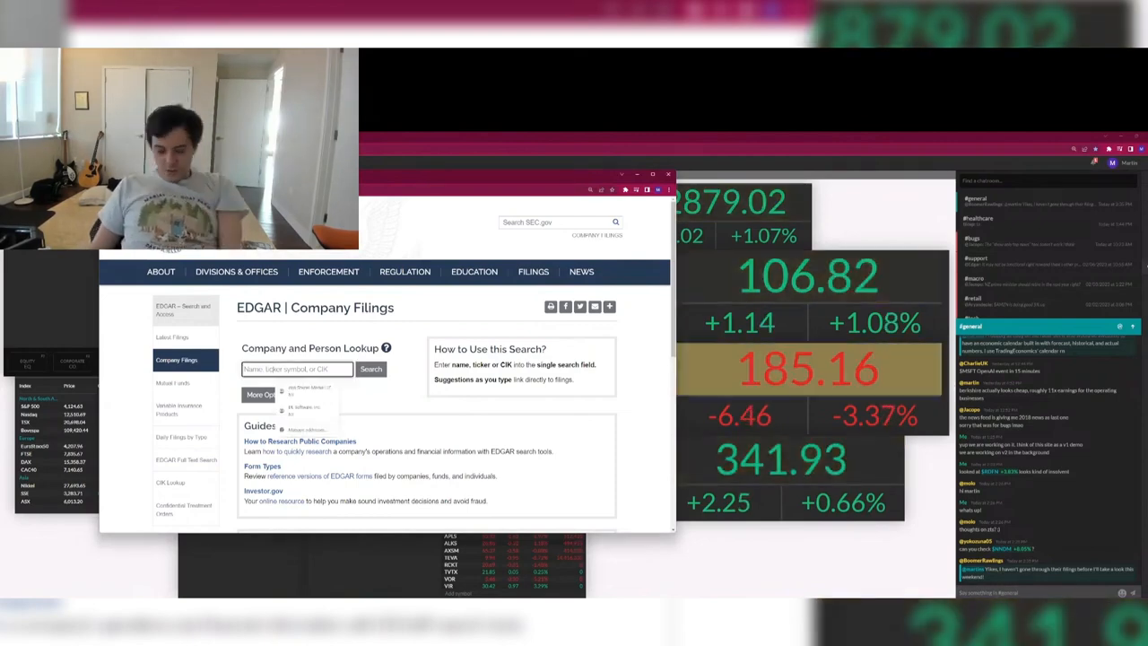
pyautogui.write('snap')
pyautogui.press('Return')
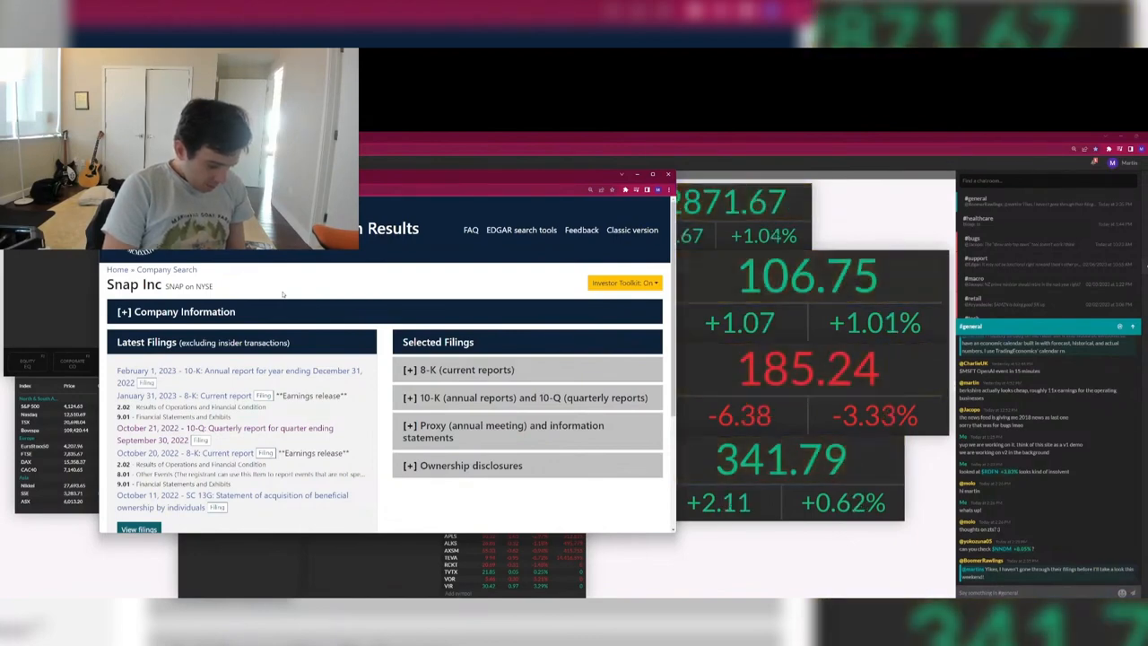
# List all of Snap's 10-K and 10-Q filings and open the annual report filed 2019-02-06.
pyautogui.click(447, 407)
pyautogui.scroll(-3, 468, 415)
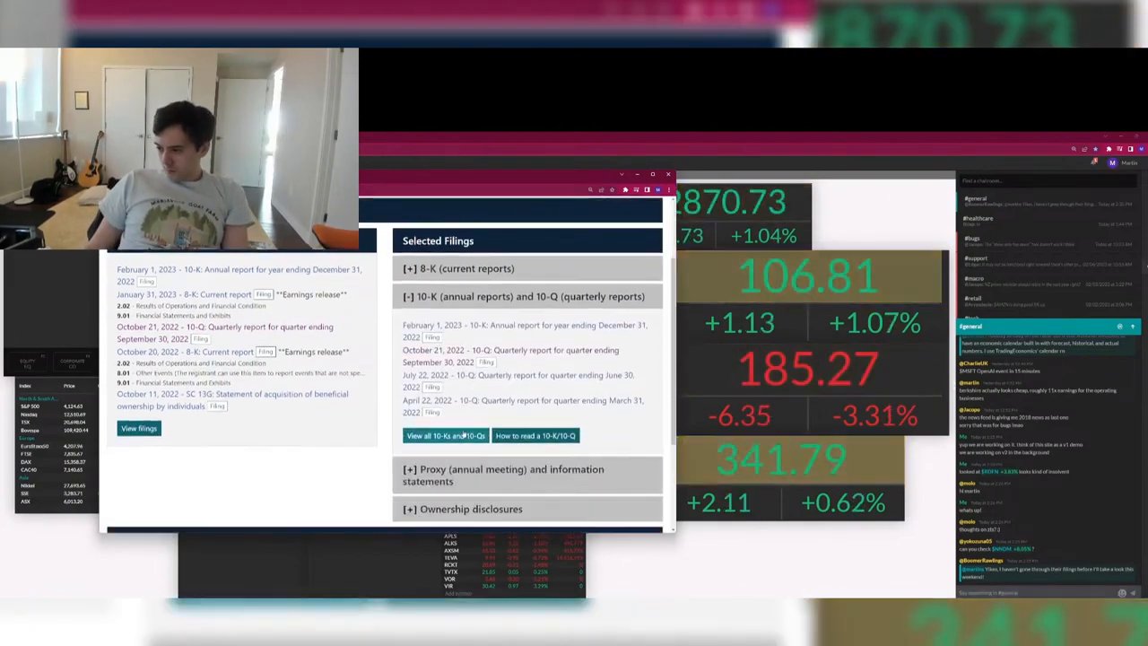
pyautogui.click(469, 436)
pyautogui.scroll(-10, 425, 405)
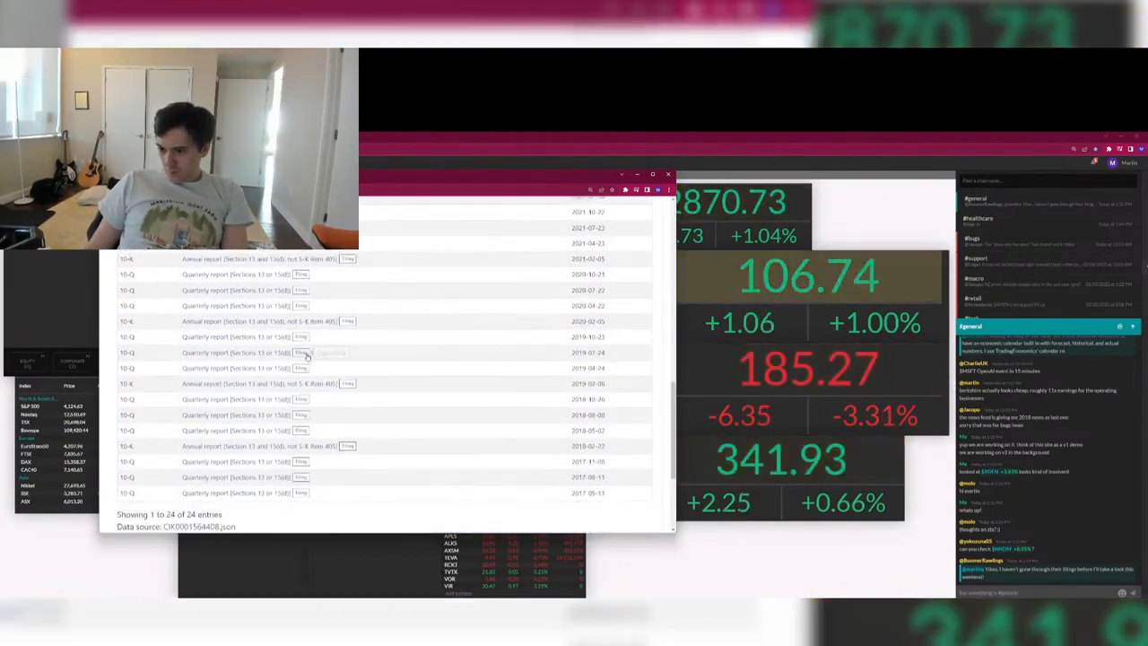
pyautogui.click(339, 382)
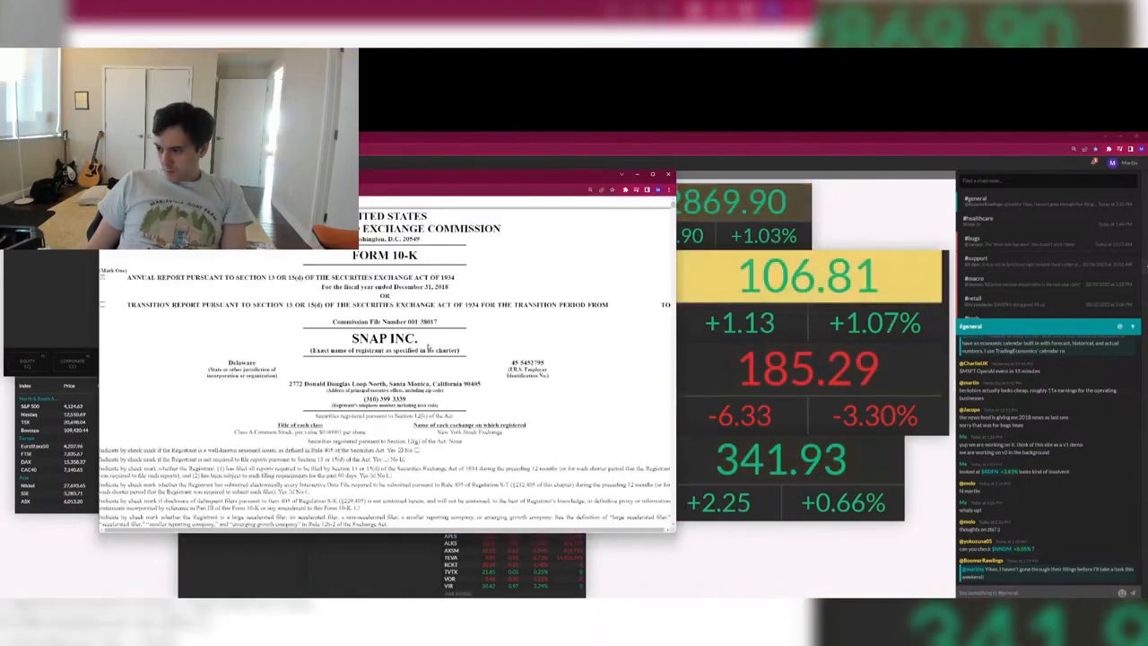
# Switch to the SNAP Excel workbook so the model sits beside the 10-K.
pyautogui.hotkey('alt', 'Tab')
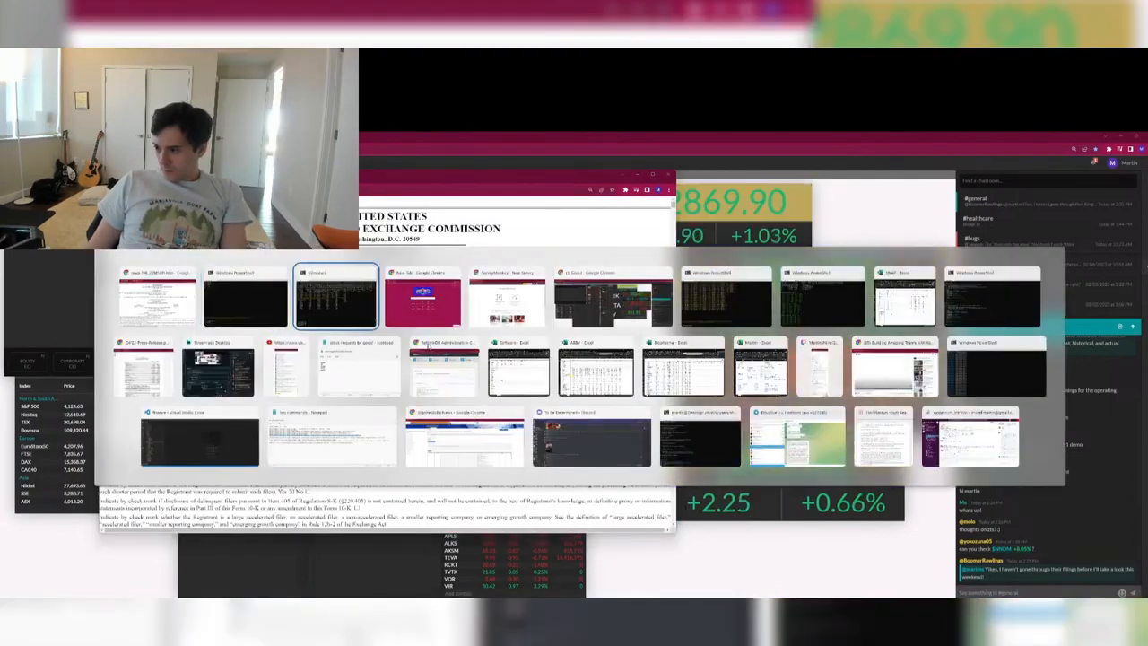
pyautogui.press('Tab')
pyautogui.press('Tab')
pyautogui.press('Tab')
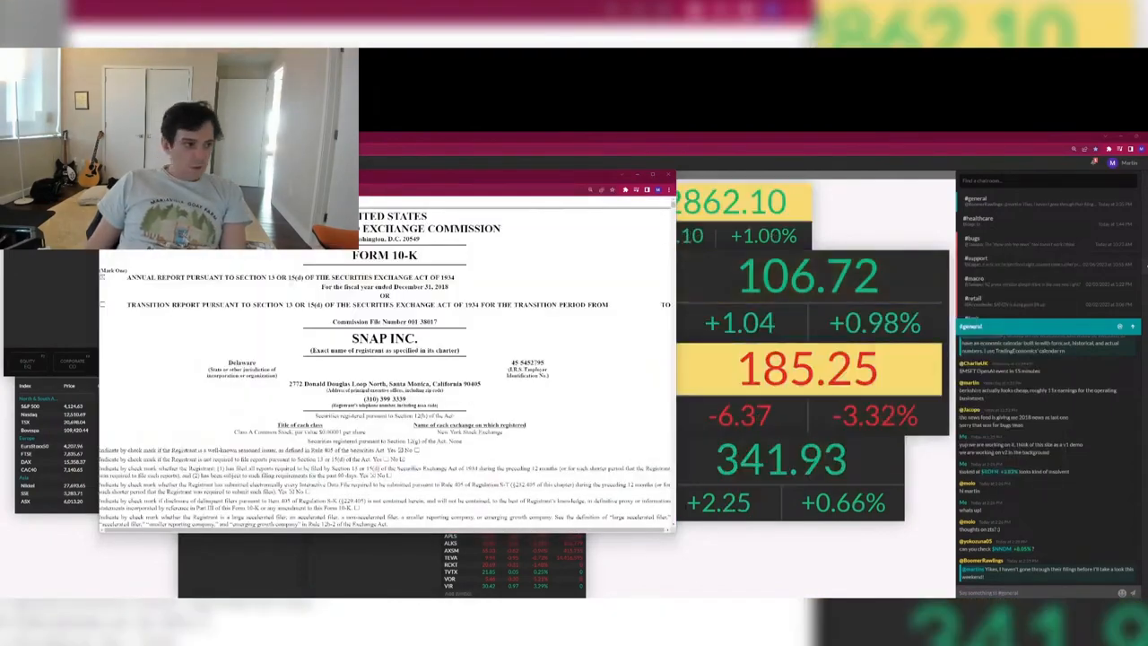
pyautogui.hotkey('alt', 'Tab')
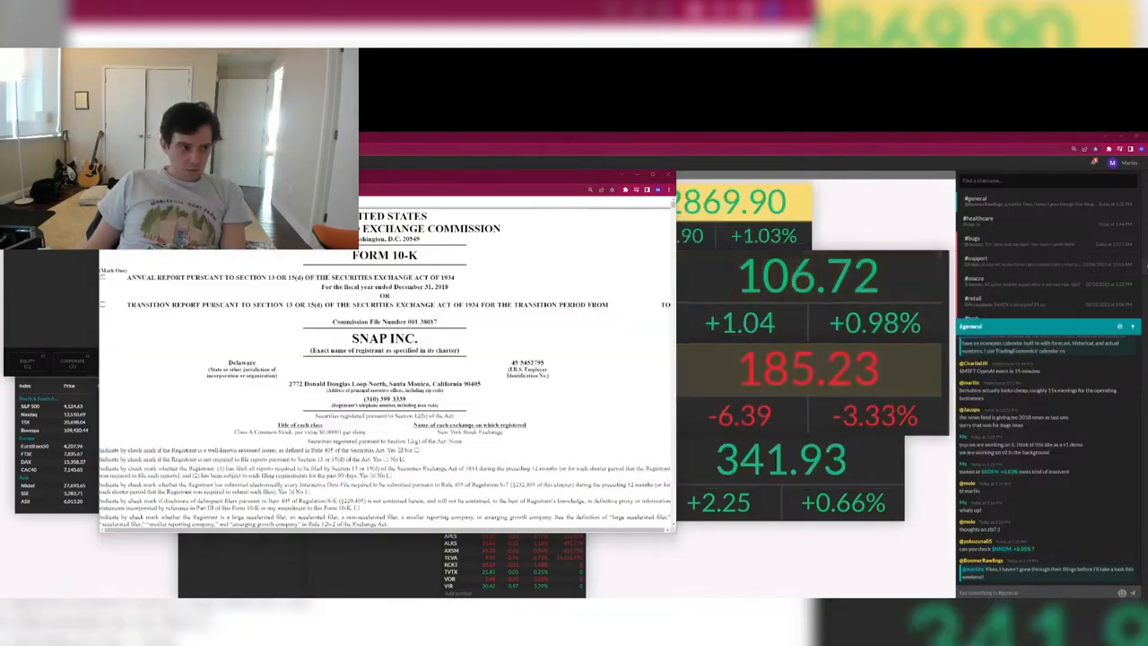
pyautogui.hotkey('alt', 'Tab')
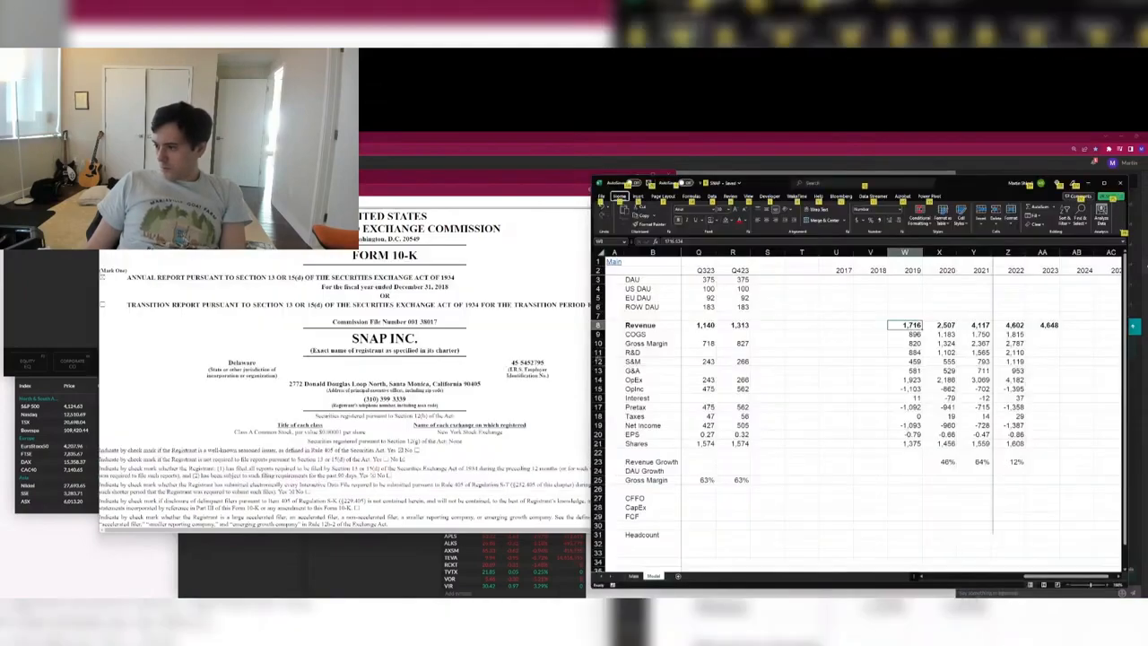
# Read the 2018 10-K through the Corporate Information paragraph on the company's formation, and enlarge the browser window.
pyautogui.click(509, 403)
pyautogui.scroll(-20, 520, 399)
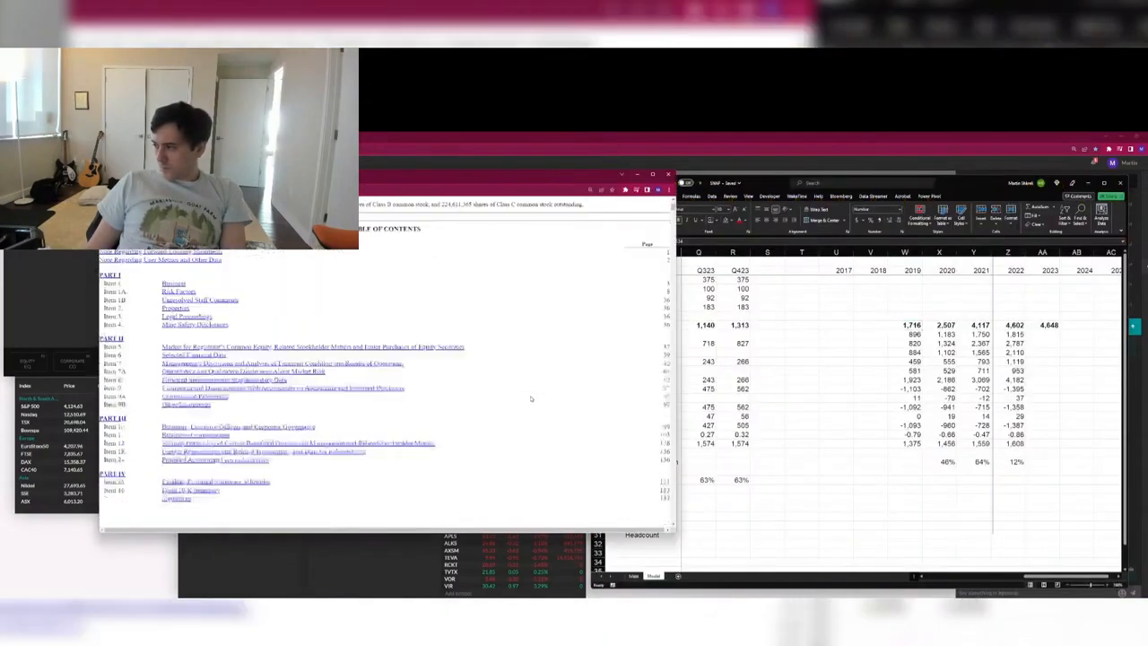
pyautogui.scroll(-15, 532, 398)
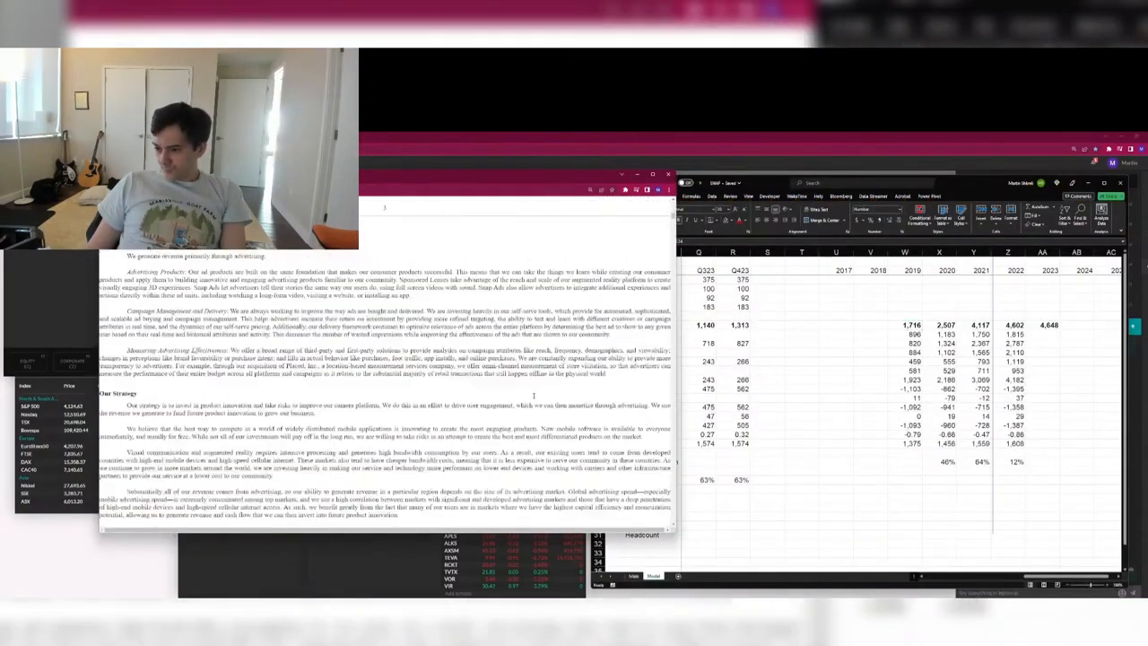
pyautogui.scroll(-20, 533, 397)
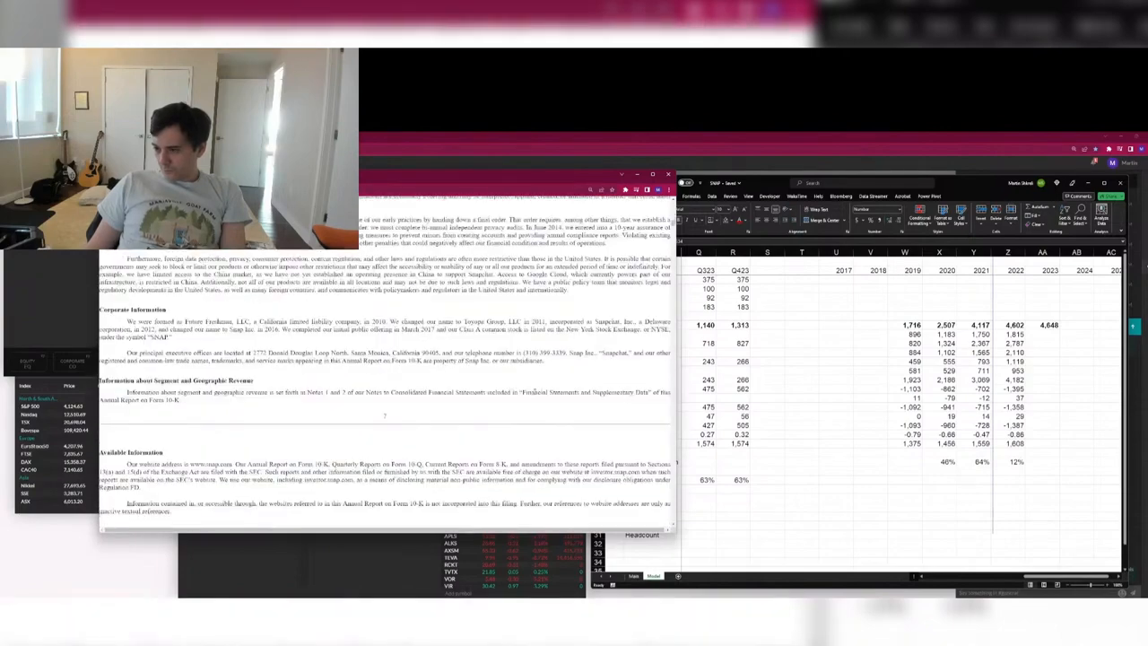
pyautogui.moveTo(505, 316); pyautogui.dragTo(508, 330)
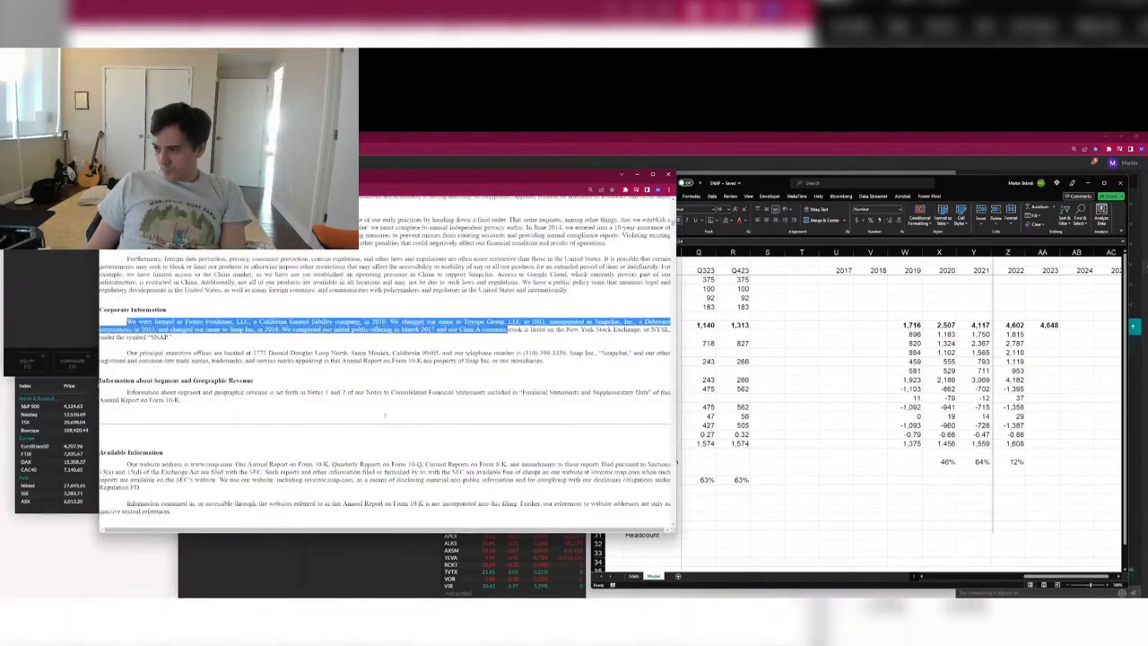
pyautogui.click(540, 329)
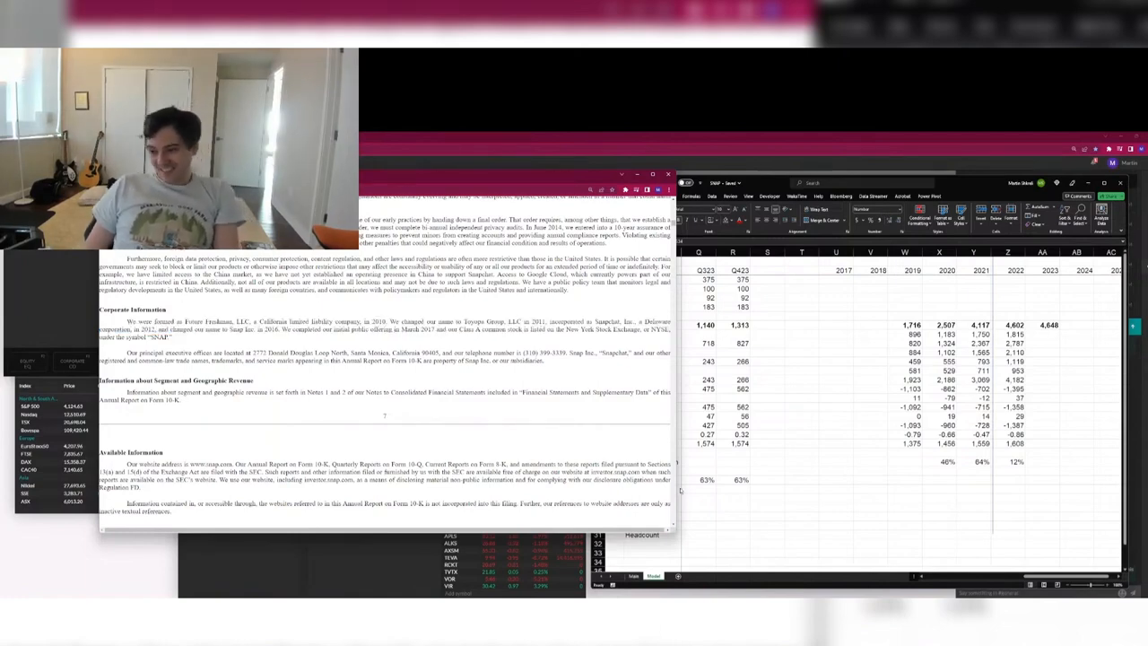
pyautogui.moveTo(672, 532); pyautogui.dragTo(725, 554)
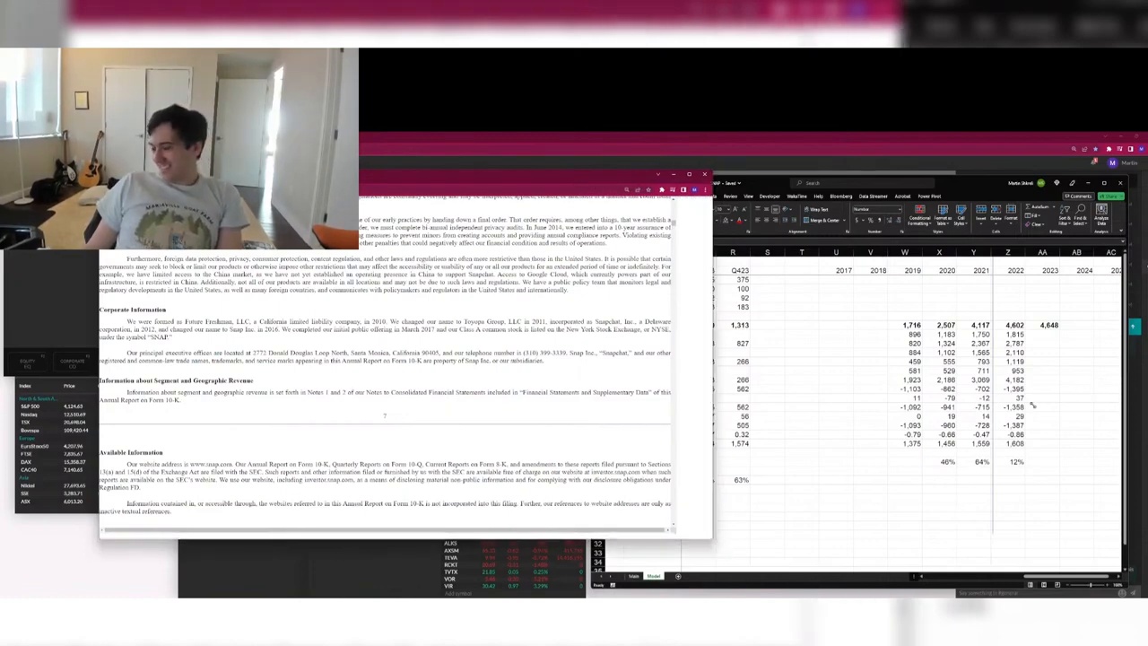
pyautogui.click(953, 408)
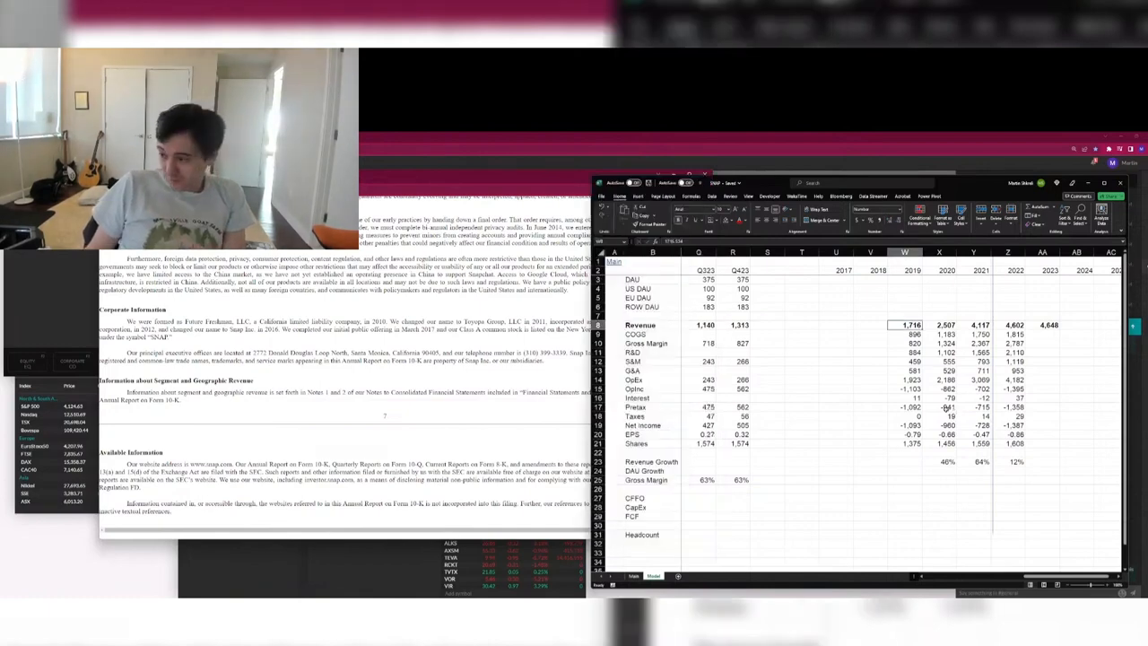
pyautogui.hotkey('alt', 'Tab')
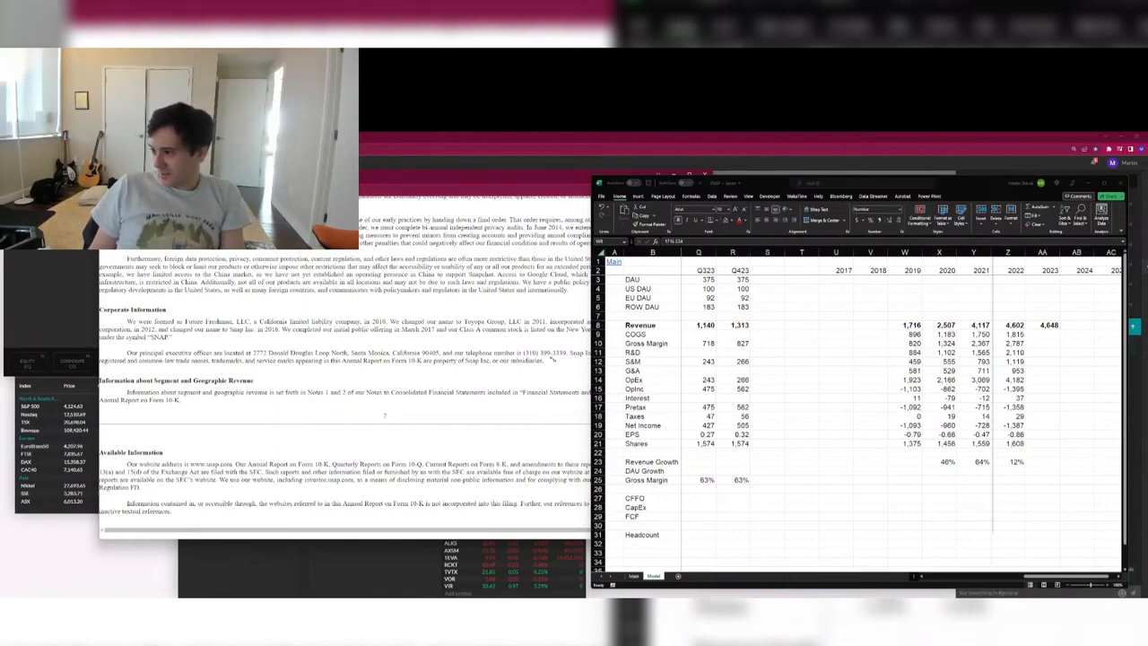
pyautogui.hotkey('alt', 'Tab')
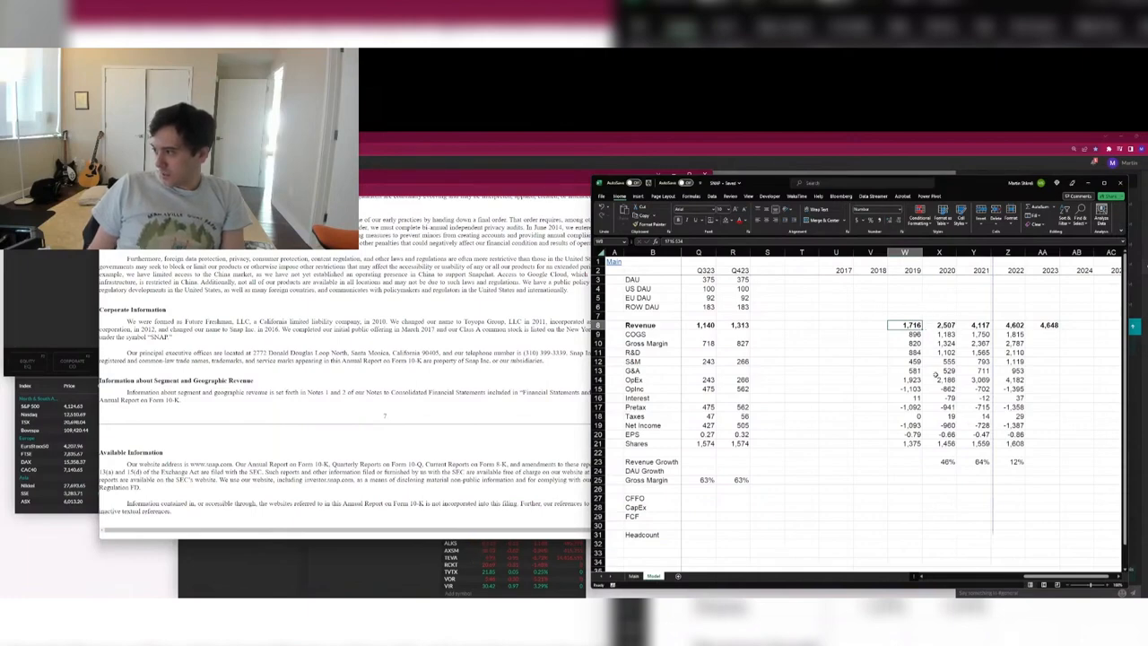
pyautogui.hotkey('alt', 'Tab')
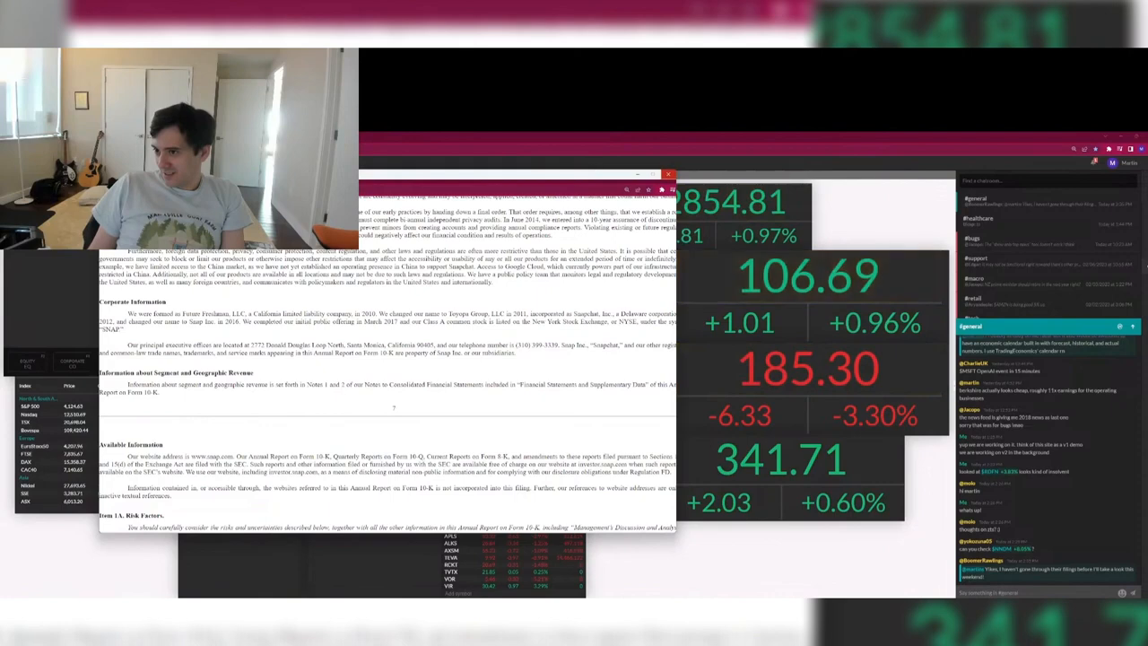
# Arrange the 2018 10-K browser window beside the SNAP workbook so both documents can be used together.
pyautogui.moveTo(511, 174); pyautogui.dragTo(457, 180)
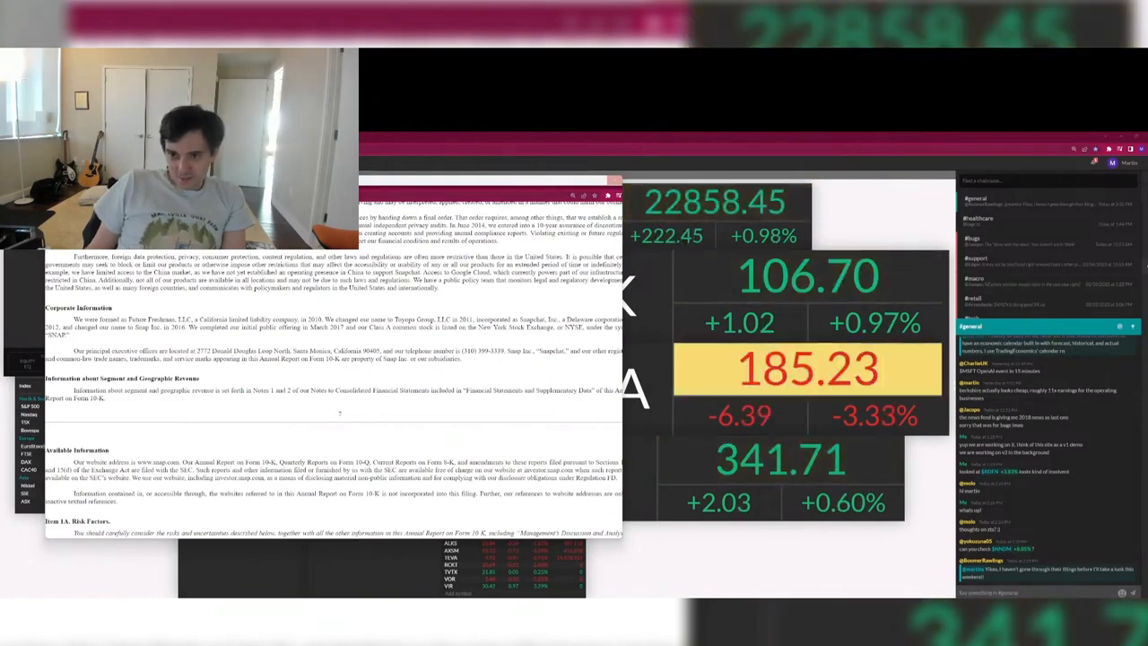
pyautogui.hotkey('alt', 'Tab')
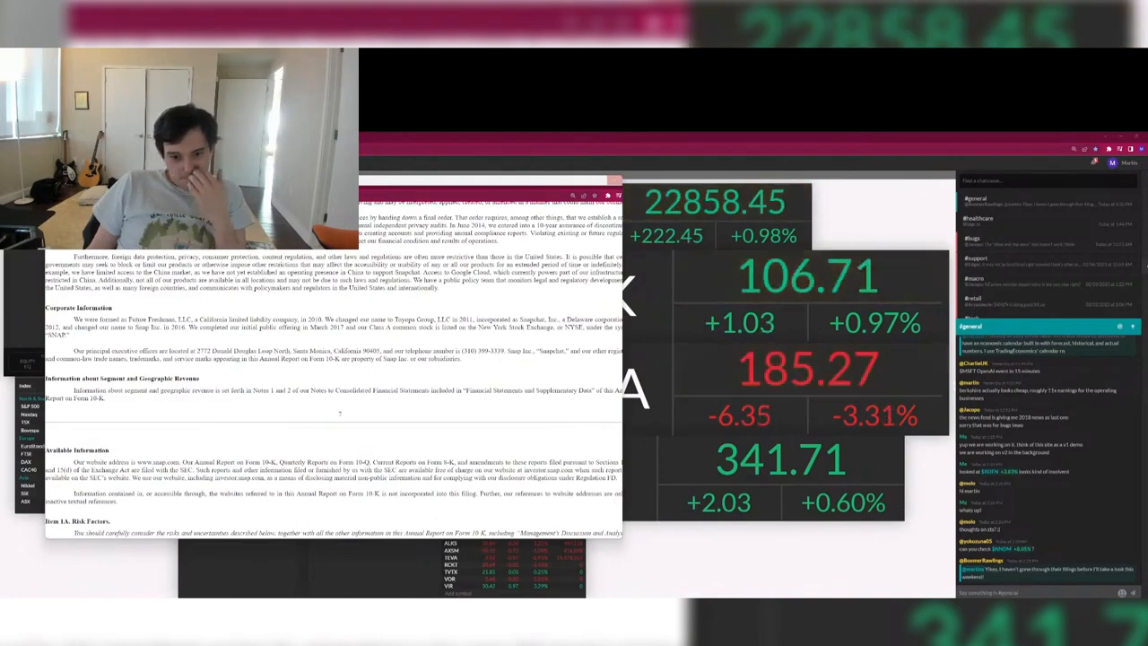
pyautogui.click(615, 180)
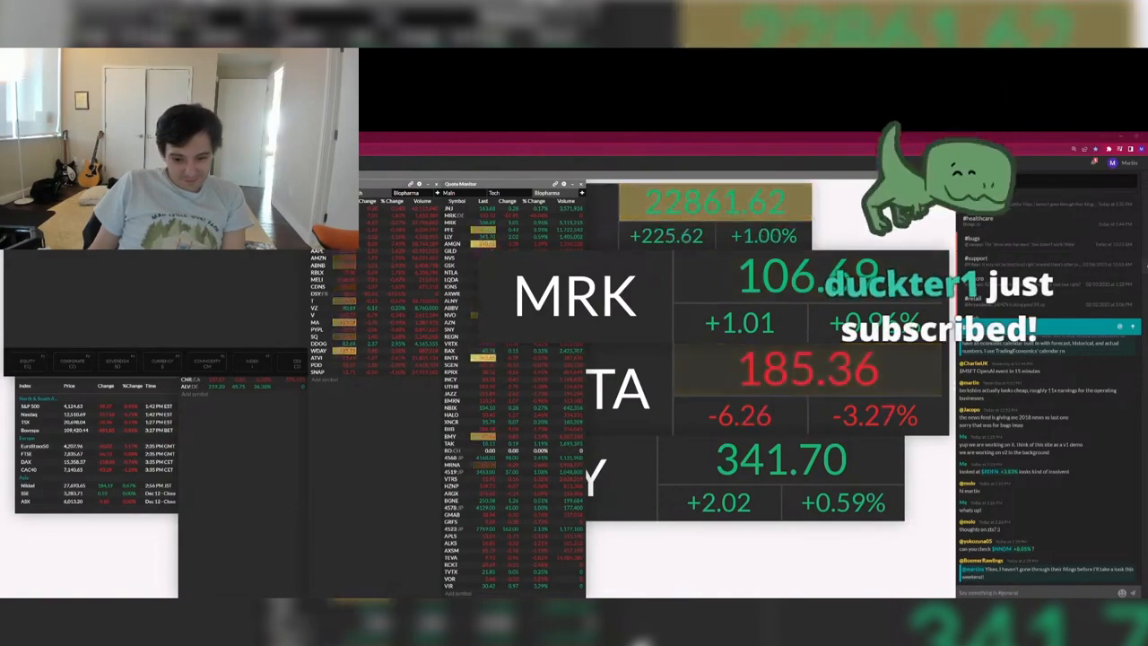
pyautogui.hotkey('alt', 'Tab')
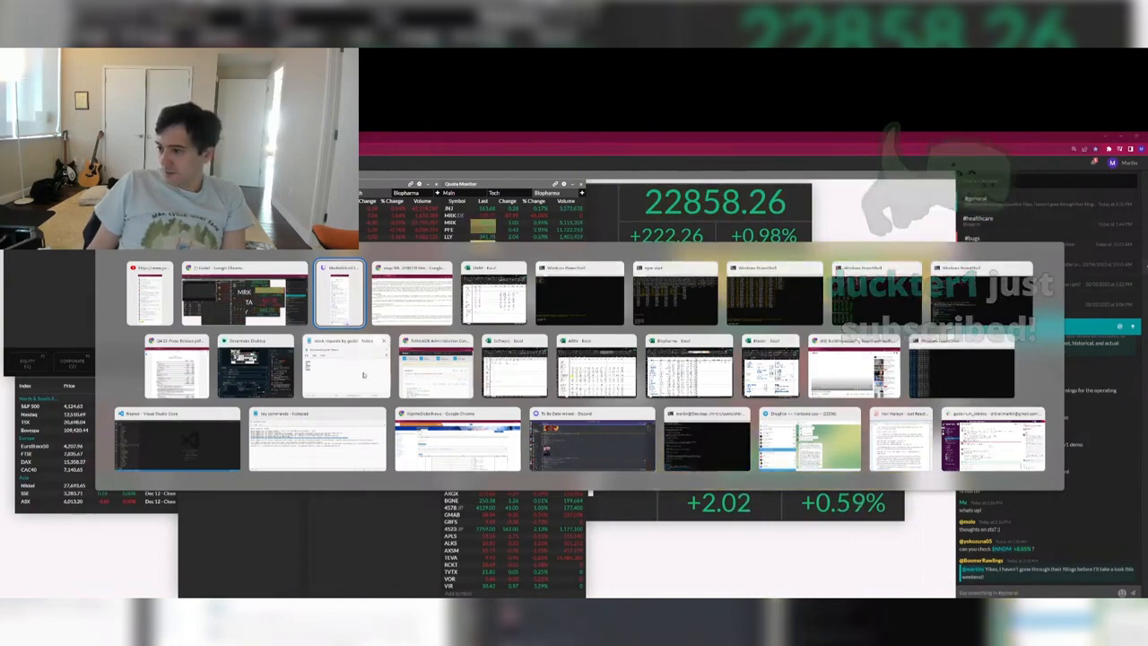
pyautogui.click(410, 293)
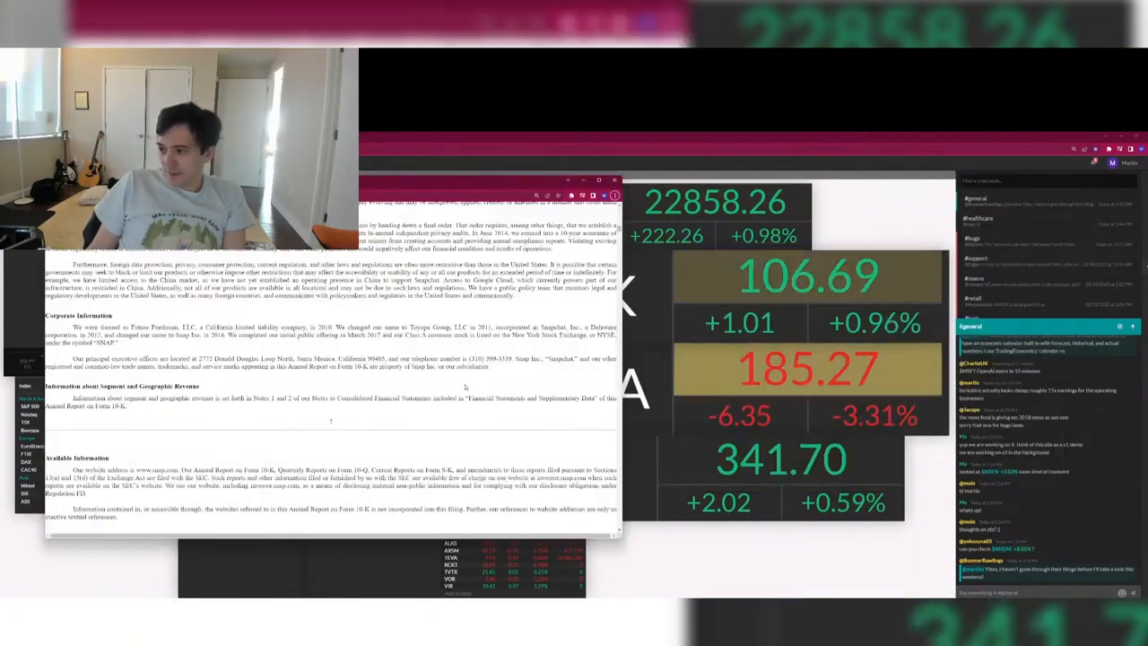
pyautogui.hotkey('alt', 'Tab')
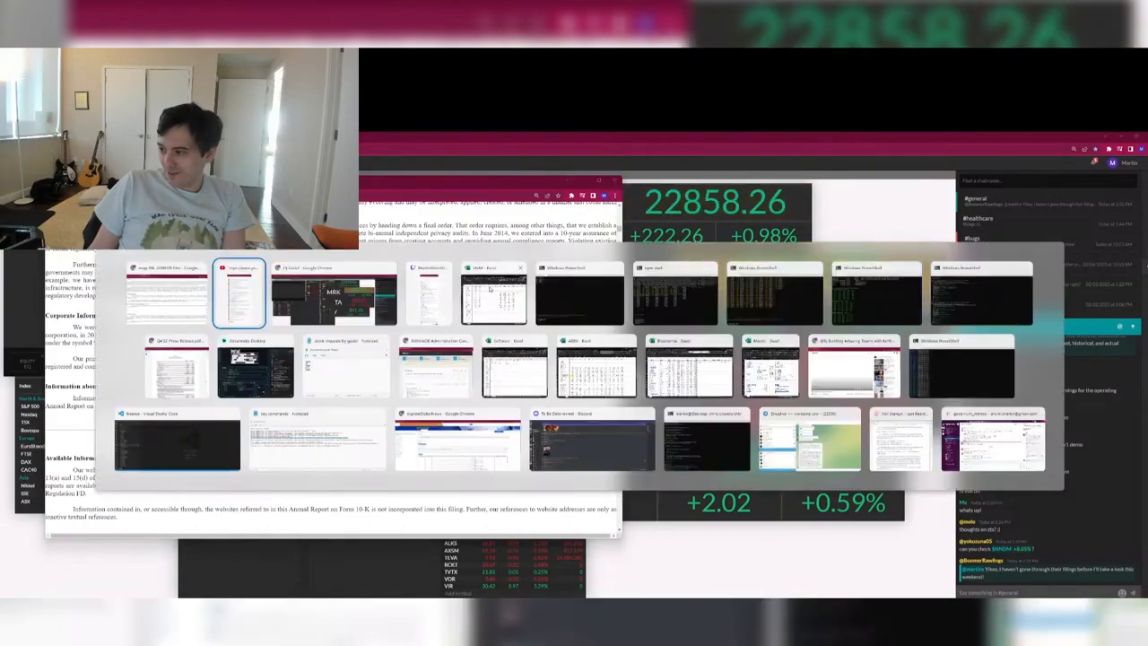
pyautogui.click(493, 301)
pyautogui.click(450, 322)
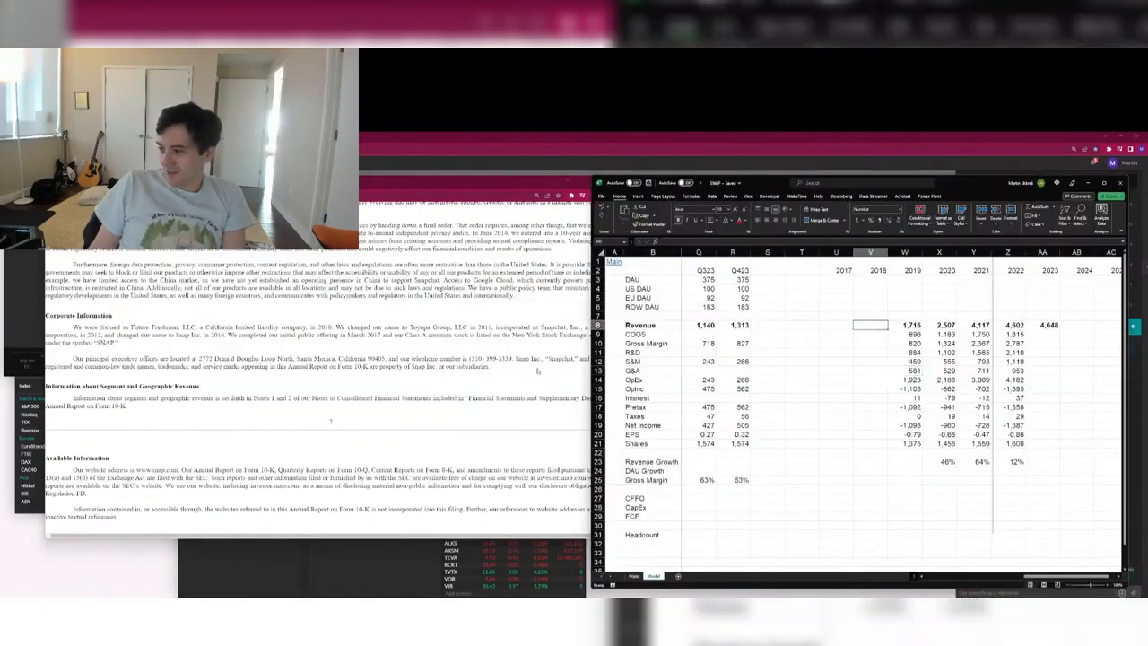
# Read on through the 10-K from the risk factors to the Item 6 Selected Financial Data table.
pyautogui.scroll(-10, 450, 322)
pyautogui.scroll(-20, 451, 322)
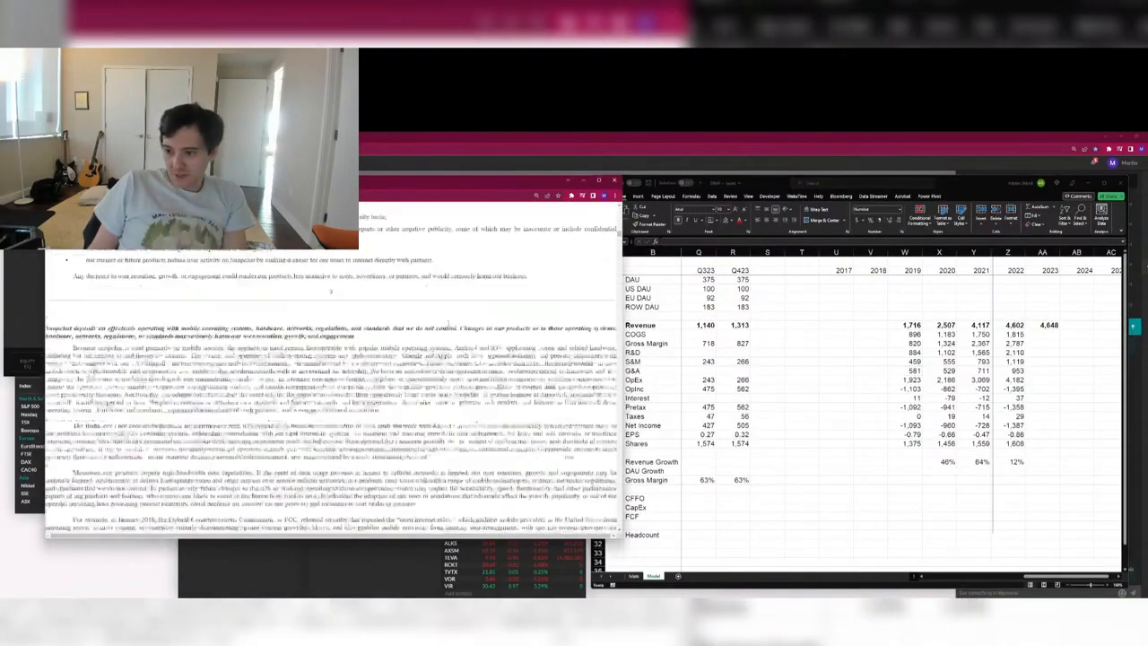
pyautogui.scroll(-20, 451, 322)
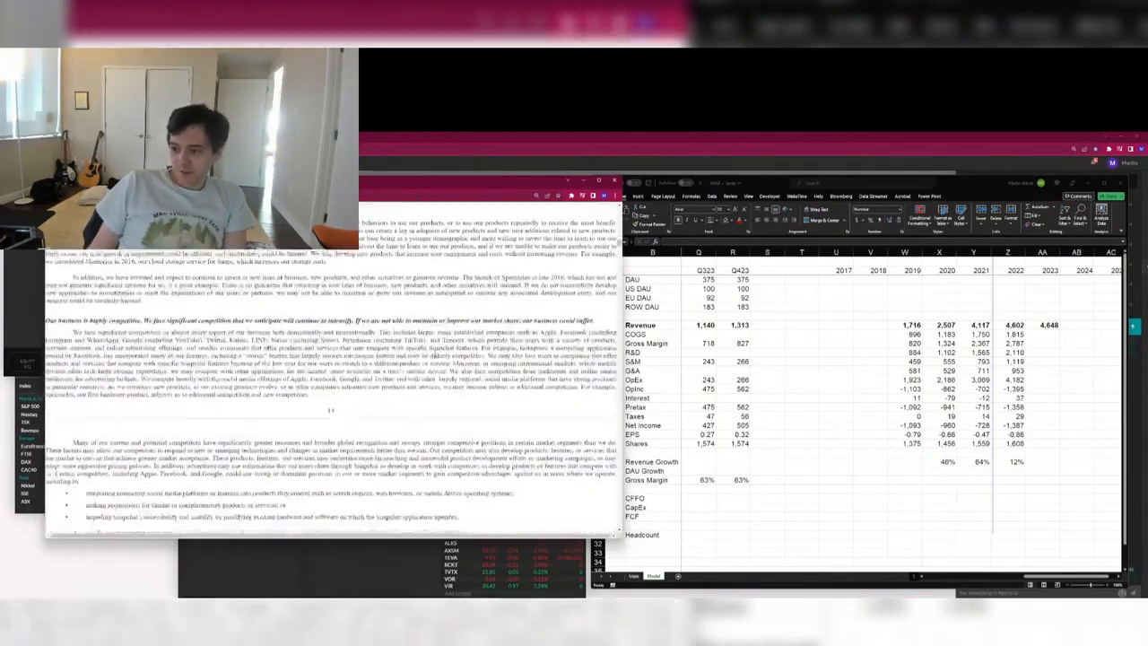
pyautogui.scroll(-20, 452, 322)
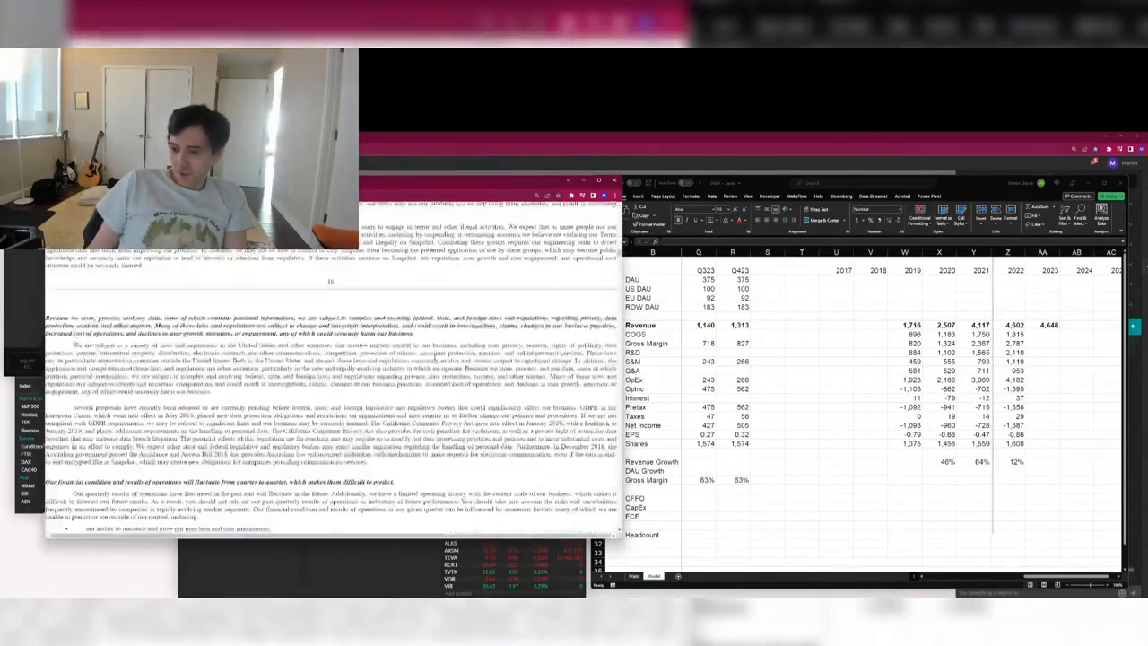
pyautogui.scroll(-10, 435, 356)
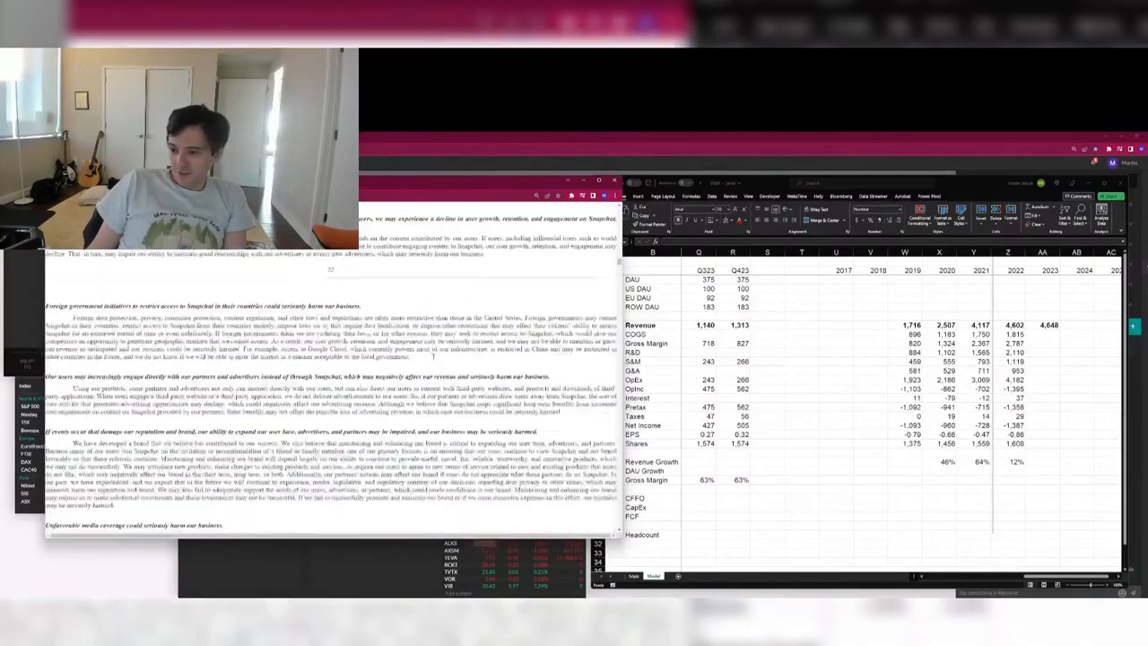
pyautogui.scroll(-15, 435, 352)
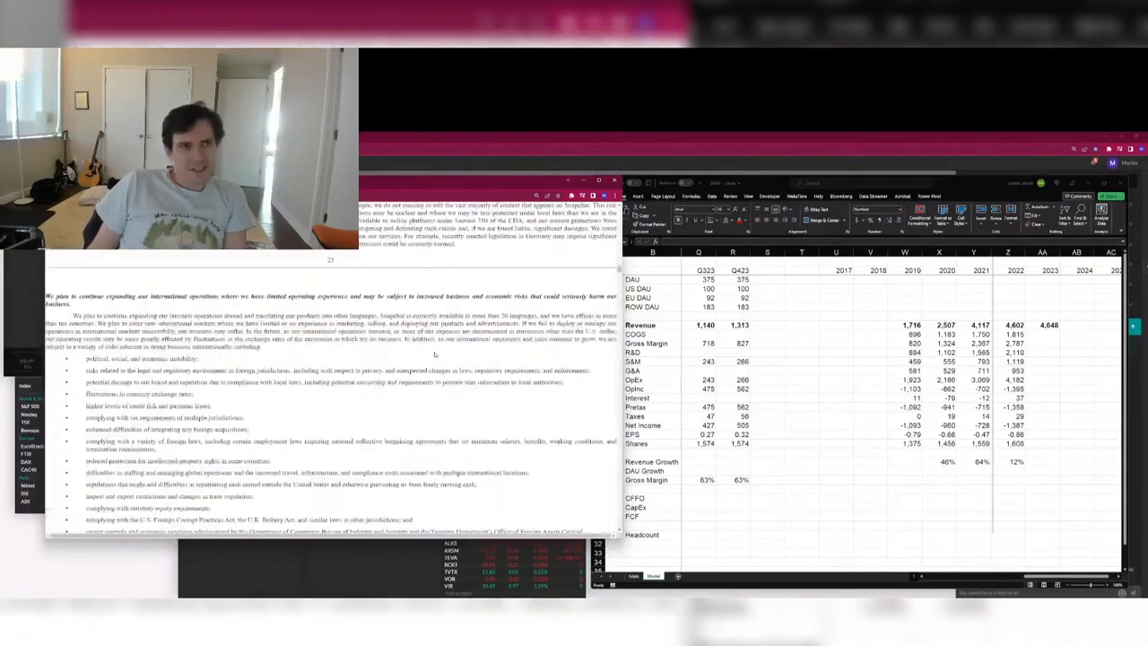
pyautogui.scroll(-15, 435, 353)
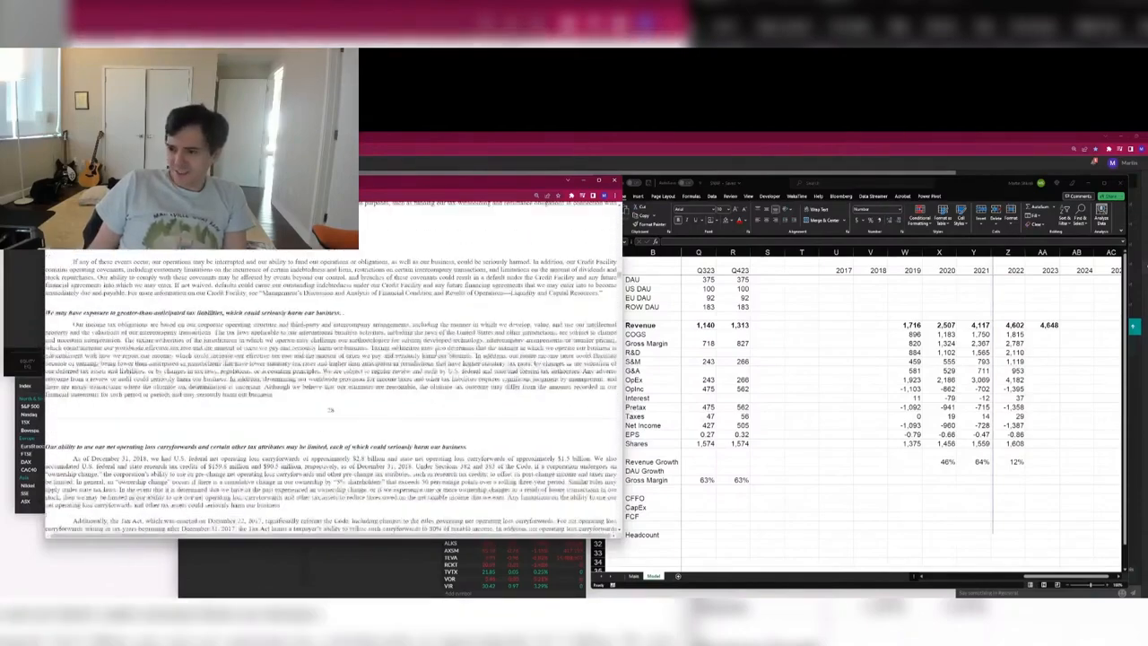
pyautogui.scroll(-15, 418, 365)
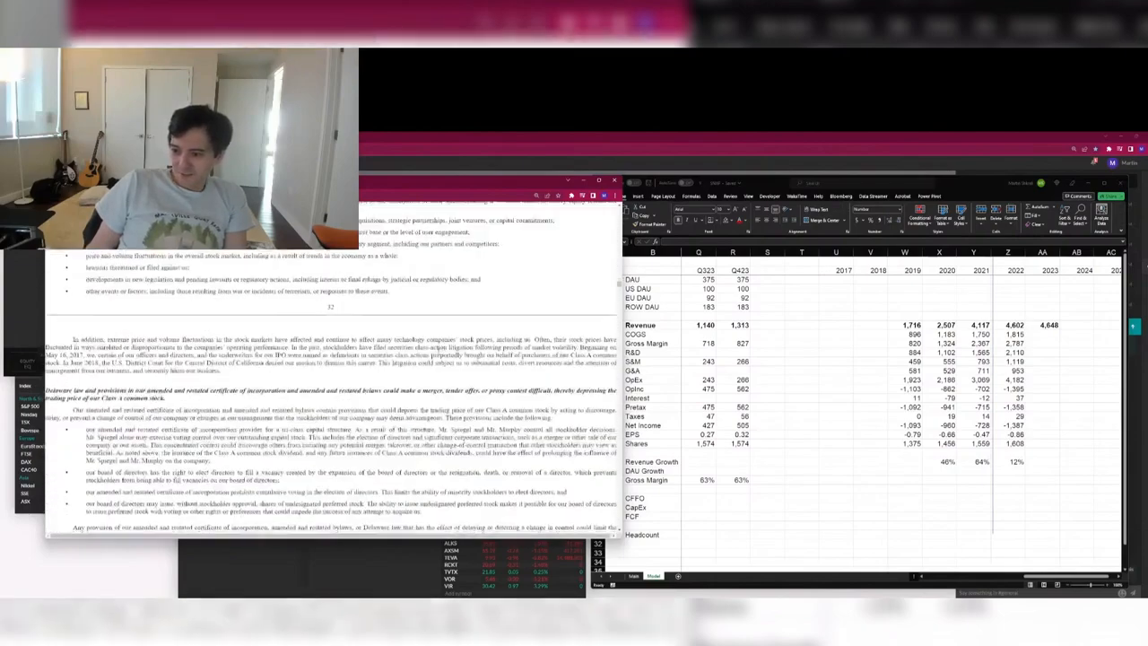
pyautogui.scroll(3, 411, 374)
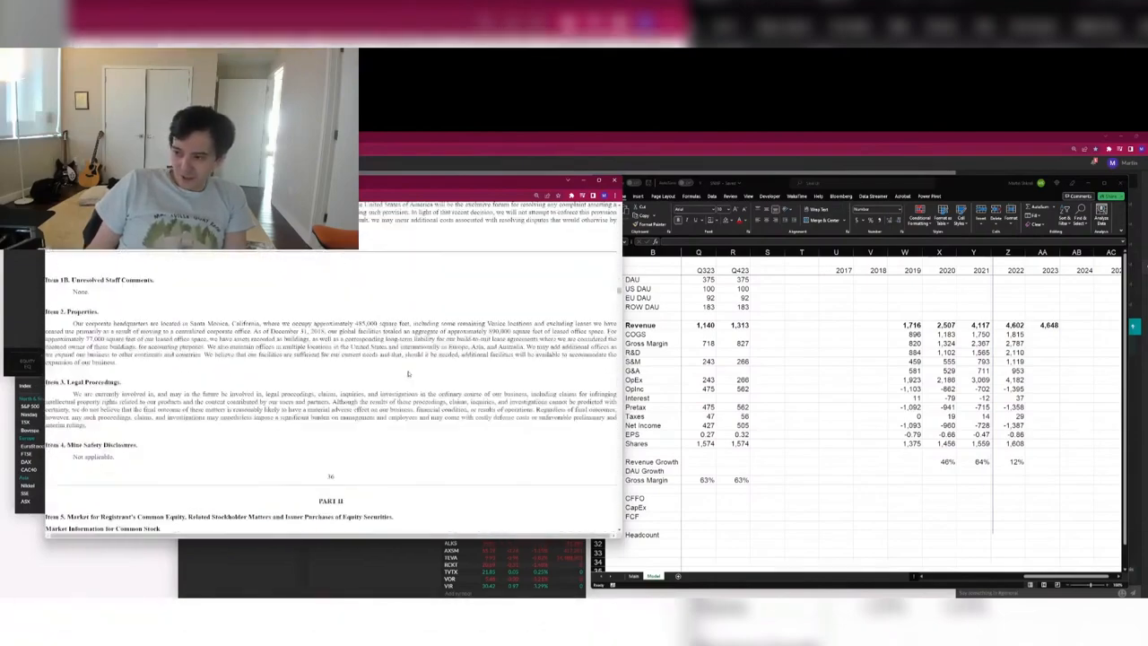
pyautogui.scroll(-8, 324, 364)
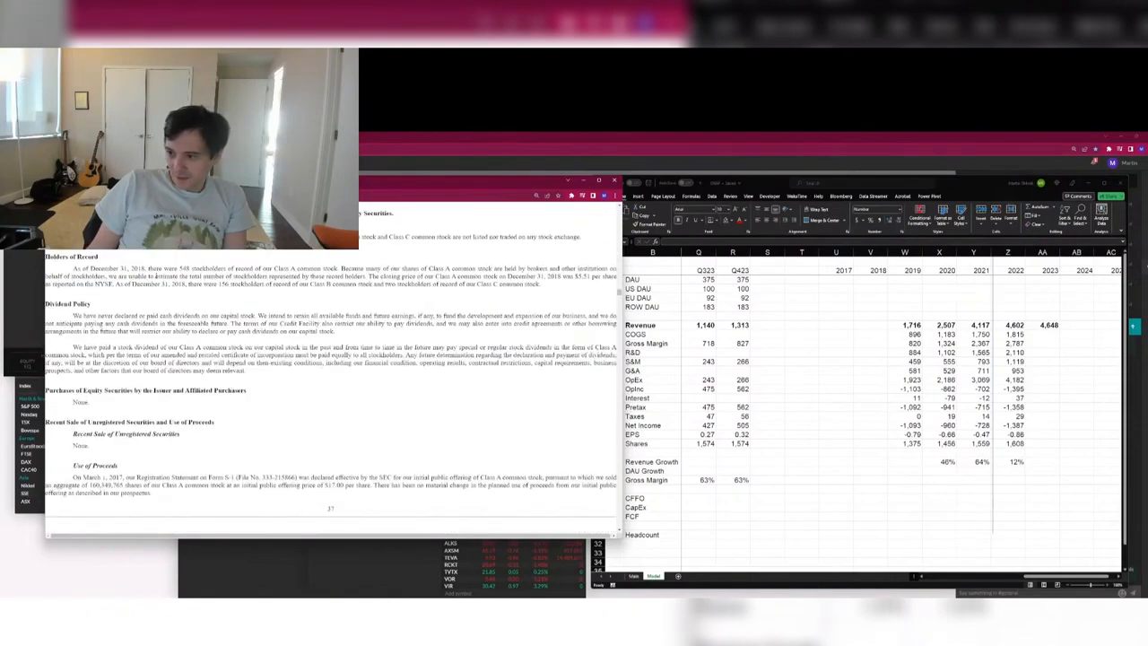
pyautogui.scroll(-3, 237, 370)
pyautogui.scroll(-3, 238, 370)
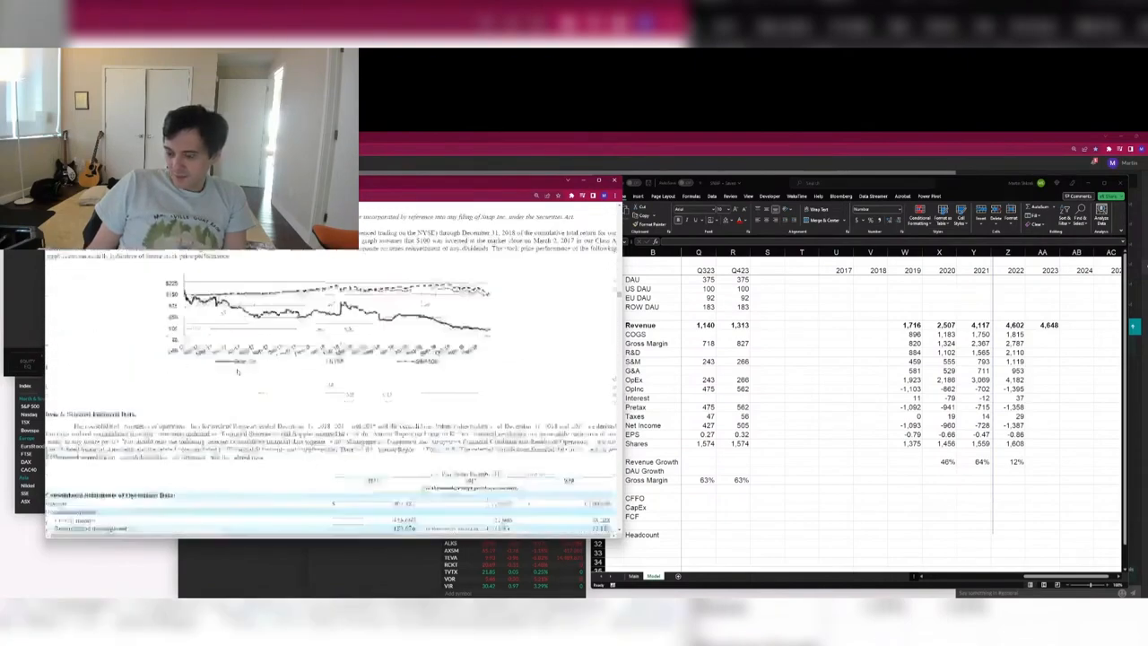
# Add a 2016 year heading in the column just before 2017 on the Model sheet.
pyautogui.click(877, 328)
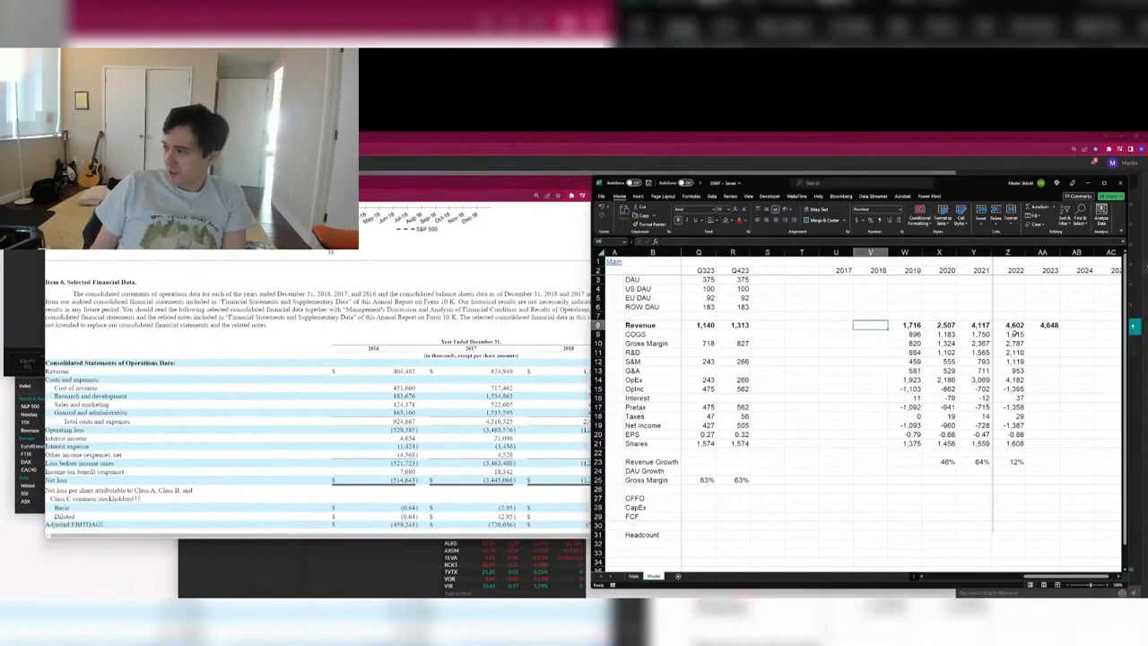
pyautogui.press('Left')
pyautogui.press('Left')
pyautogui.hotkey('ctrl', 'Up')
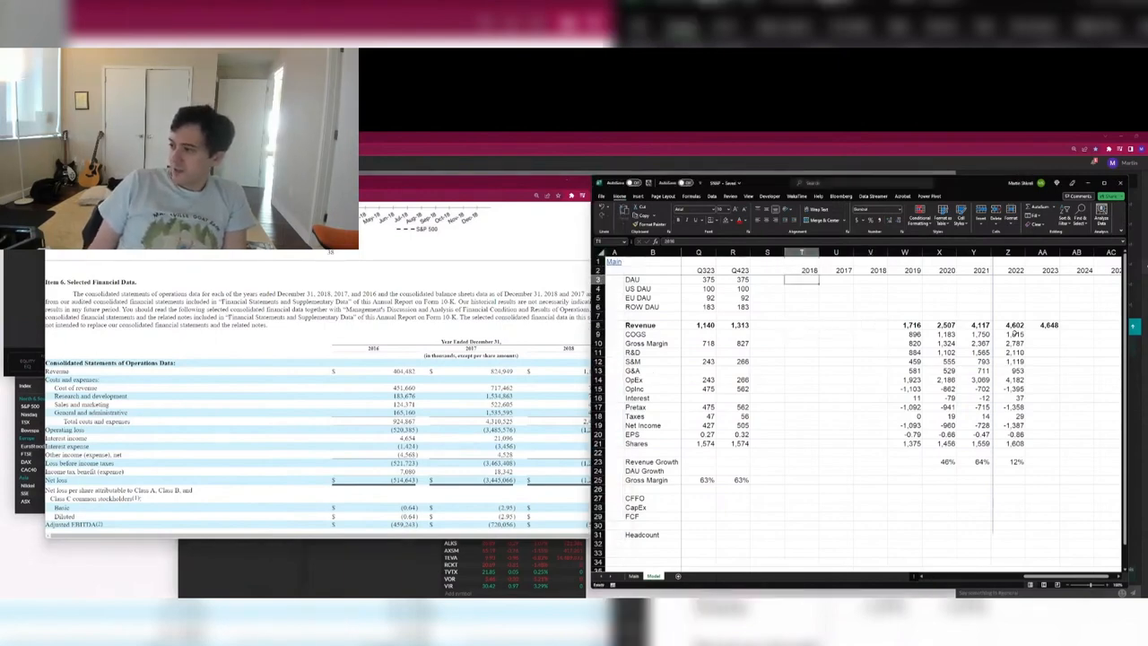
pyautogui.press('Down')
pyautogui.press('Down')
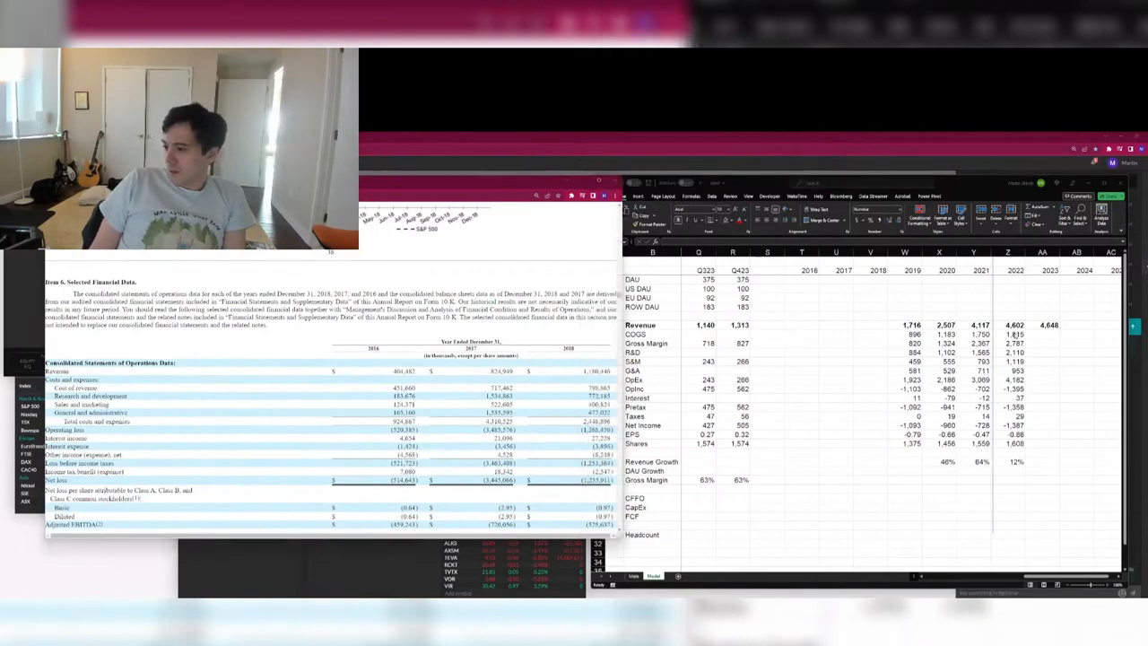
# Fill in annual revenue from the 10-K: 404 for 2016, 825 for 2017 and 1,180 for 2018.
pyautogui.write('404')
pyautogui.press('Tab')
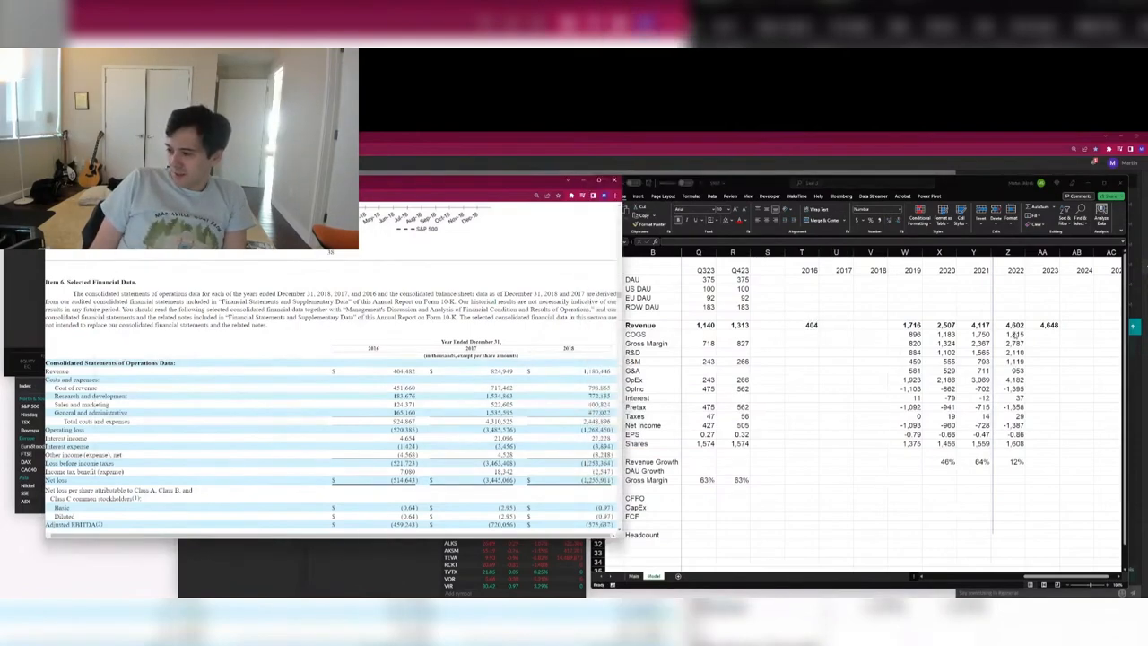
pyautogui.write('824,949')
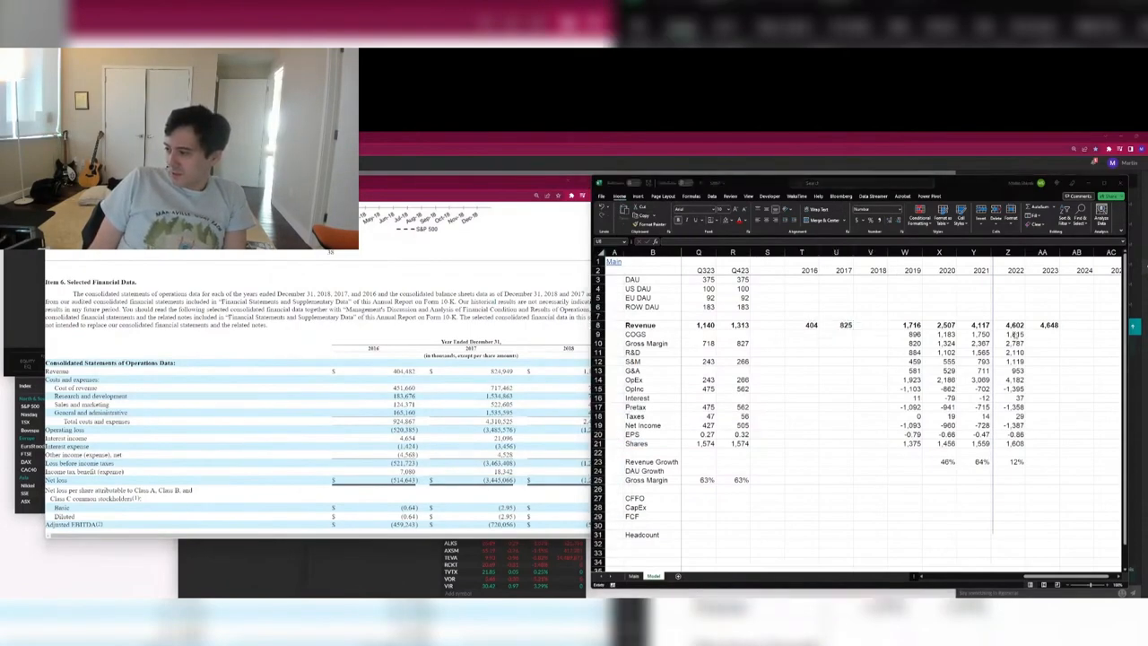
pyautogui.press('Tab')
pyautogui.hotkey('alt', 'Tab')
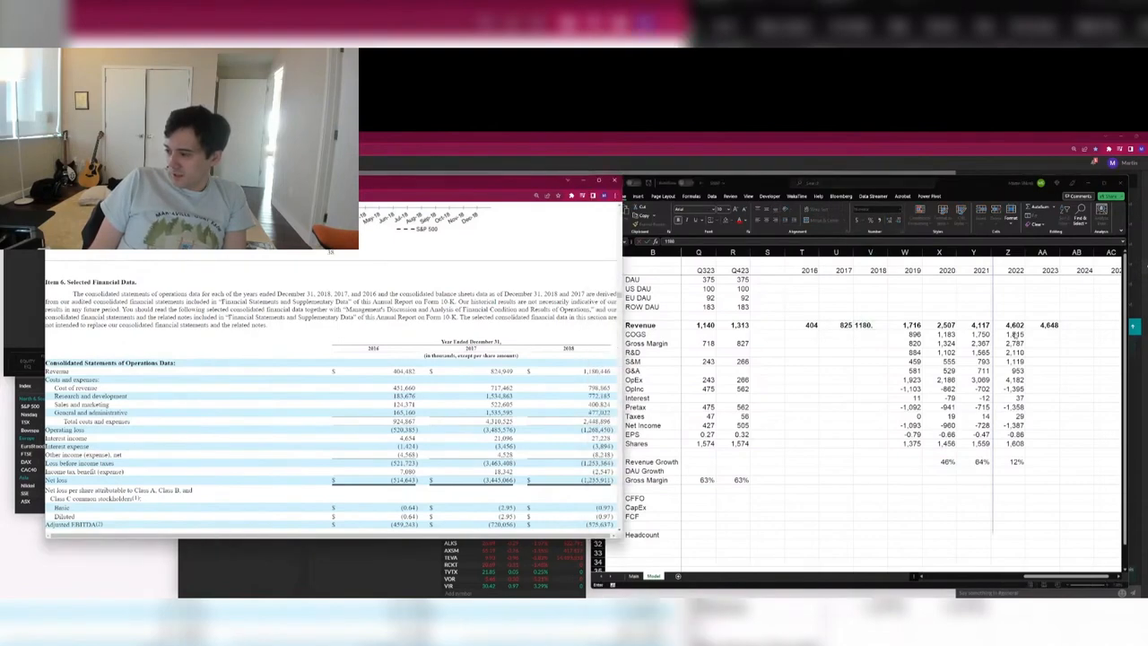
pyautogui.hotkey('alt', 'Tab')
pyautogui.press('Tab')
# Insert two rows above Revenue and label the row directly above it US Revenue.
pyautogui.hotkey('ctrl', 'Left')
pyautogui.hotkey('ctrl', 'Right')
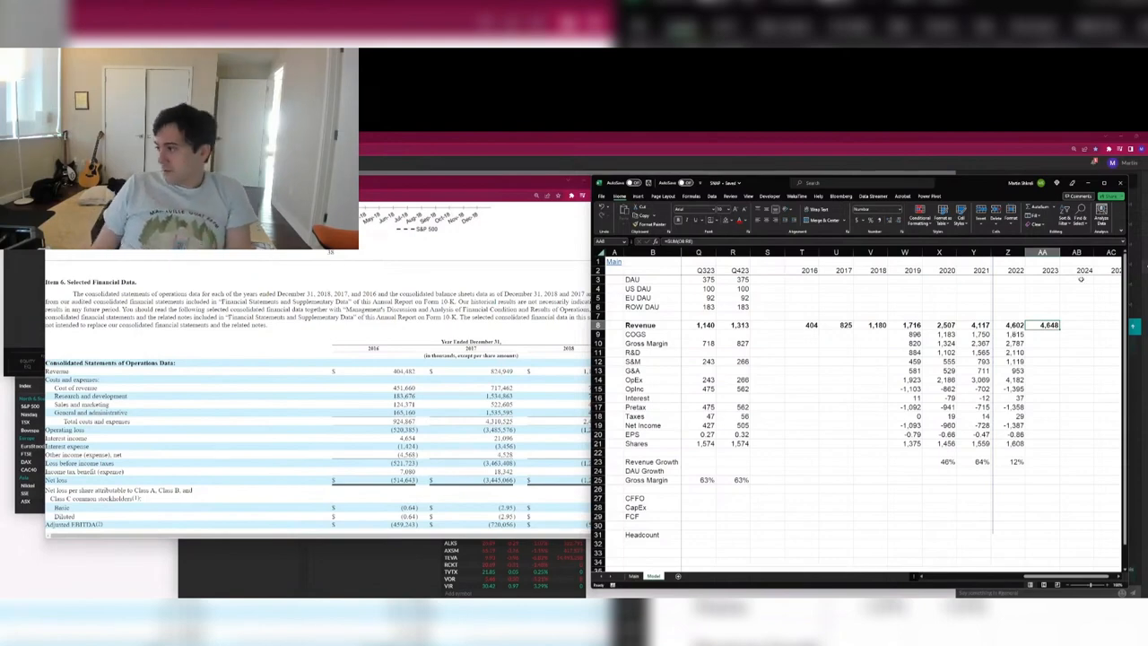
pyautogui.hotkey('shift', 'space')
pyautogui.hotkey('ctrl', 'shift', '=')
pyautogui.hotkey('ctrl', 'shift', '=')
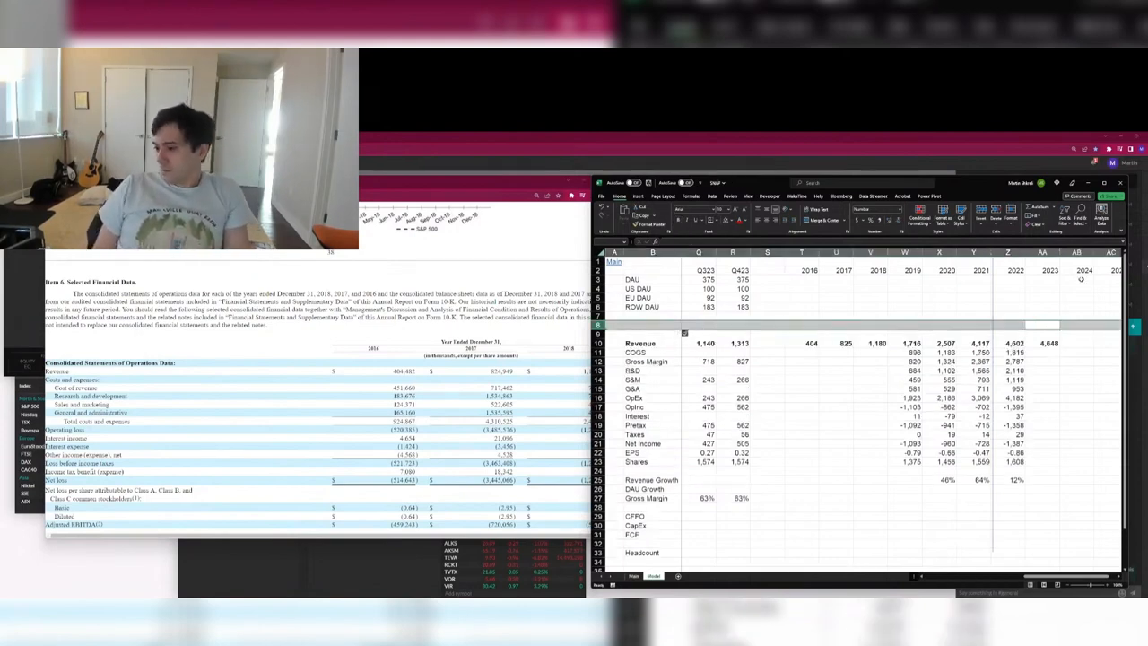
pyautogui.press('Up')
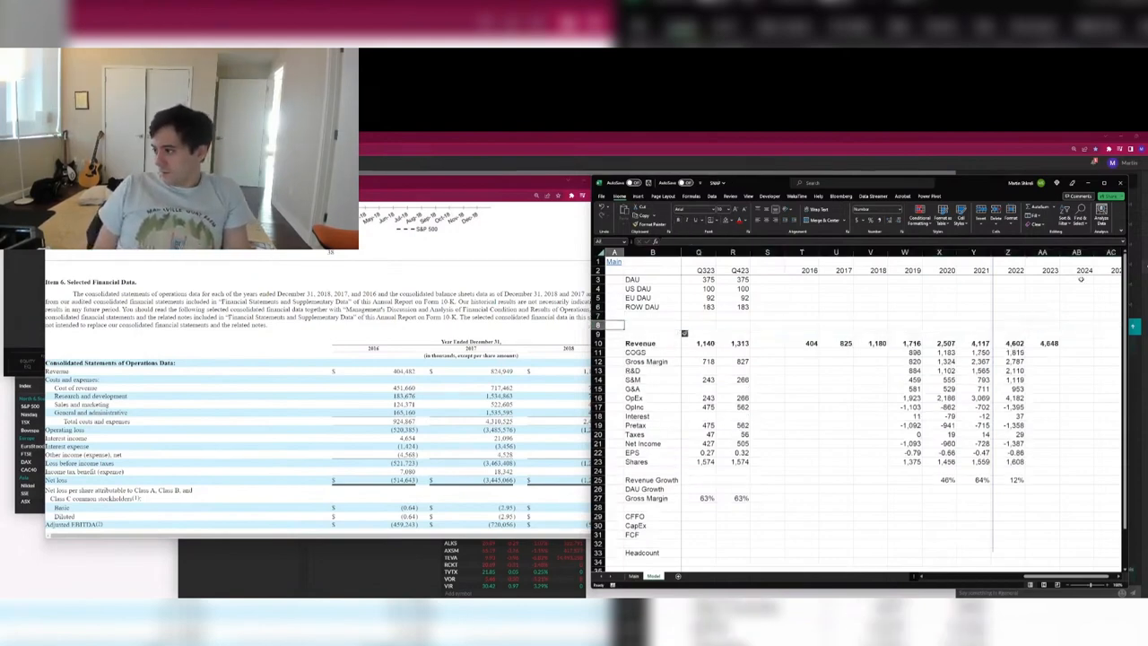
pyautogui.press('Right')
pyautogui.press('Down')
pyautogui.write('US R')
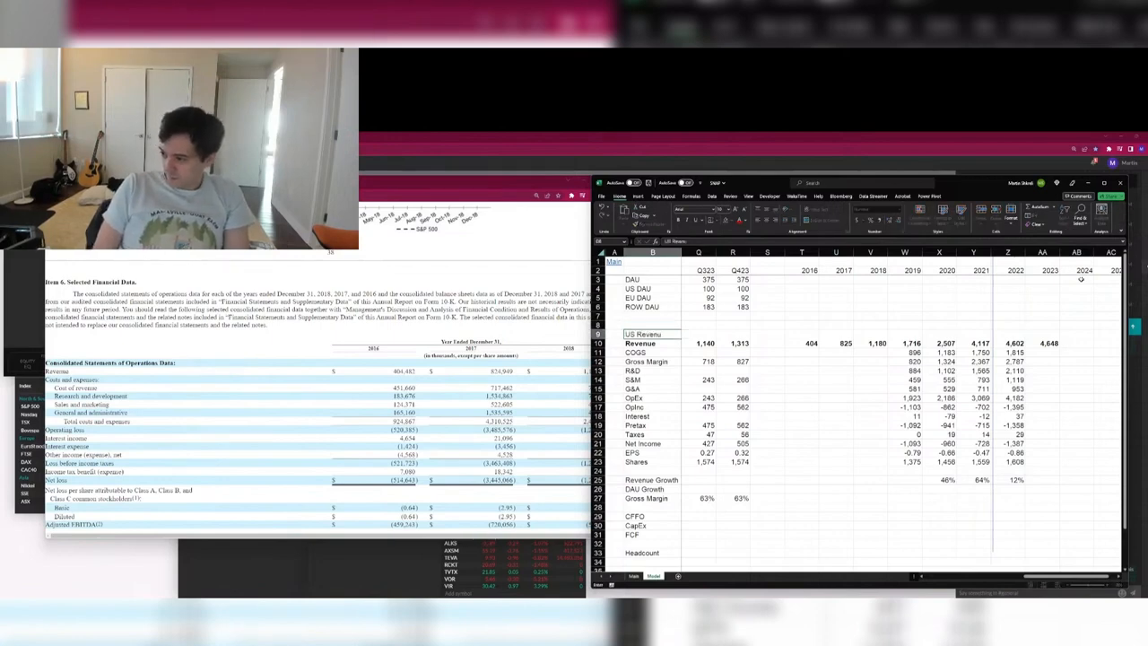
pyautogui.click(722, 333)
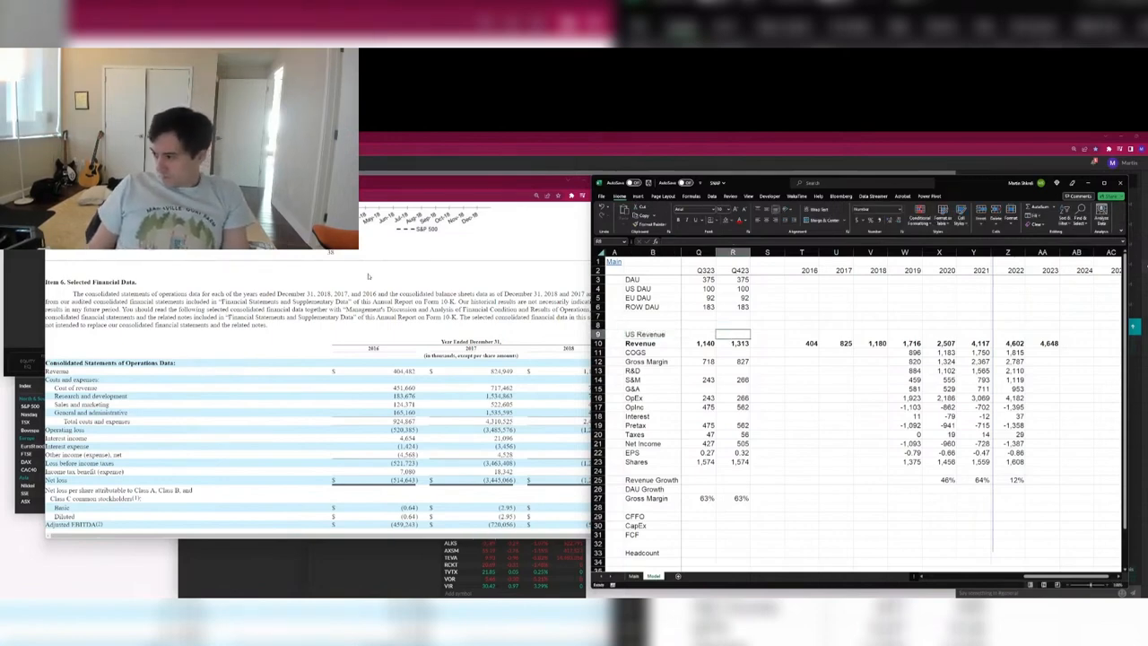
# Search the web for "snap ir" in a new browser tab and open Snap's Investor Relations site.
pyautogui.click(179, 181)
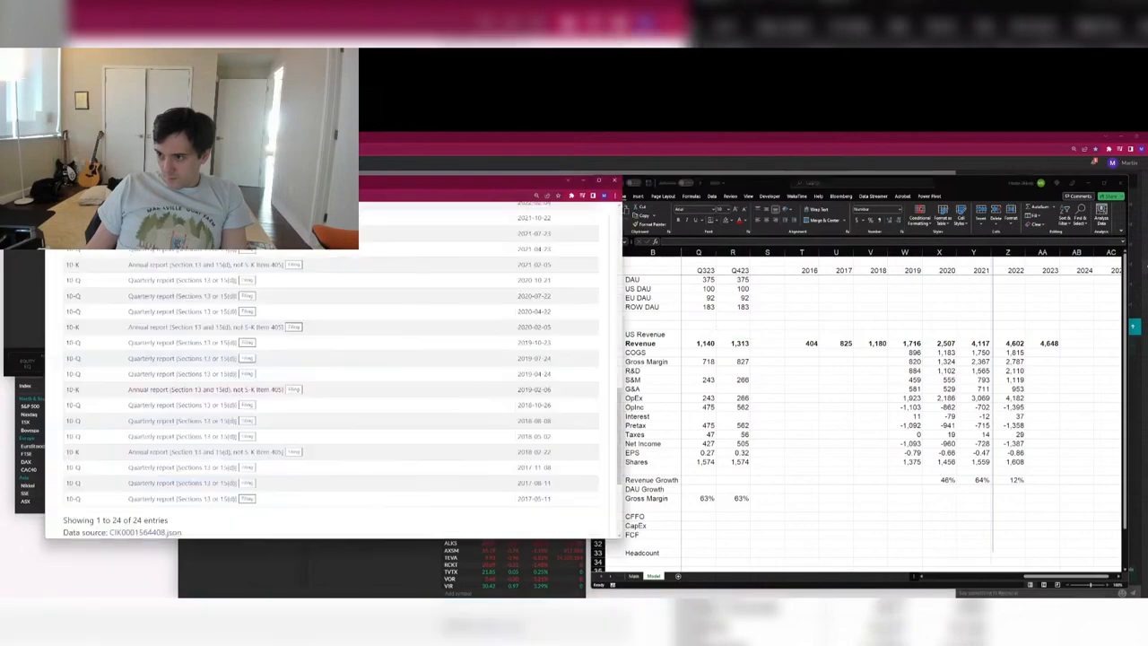
pyautogui.click(224, 196)
pyautogui.hotkey('ctrl', 't')
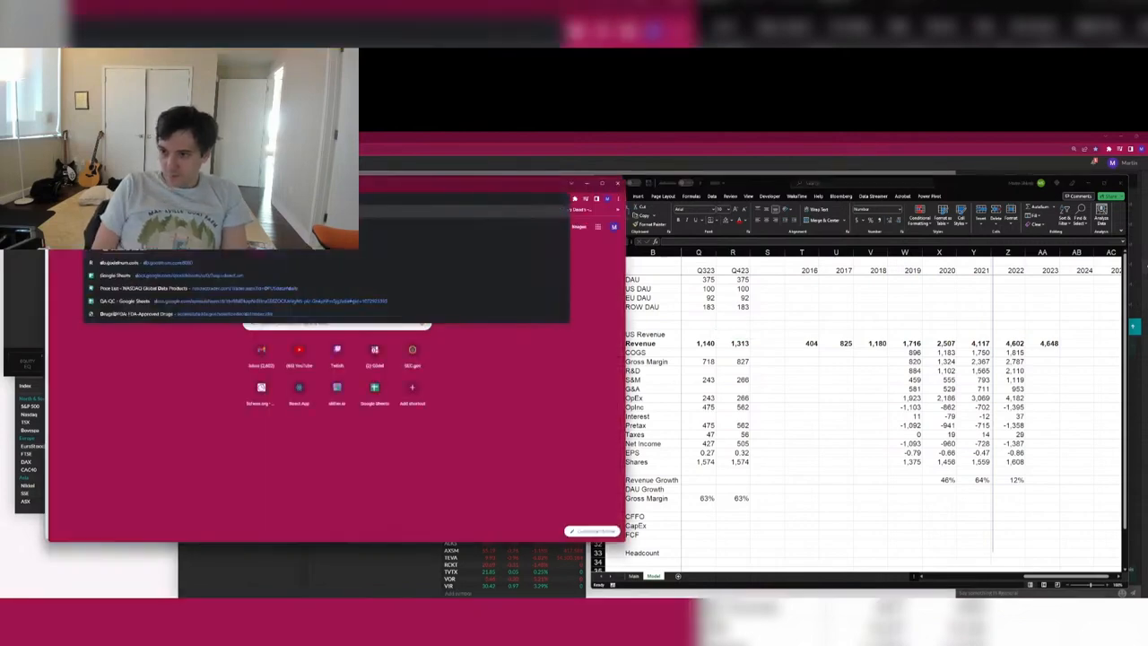
pyautogui.write('snap ir')
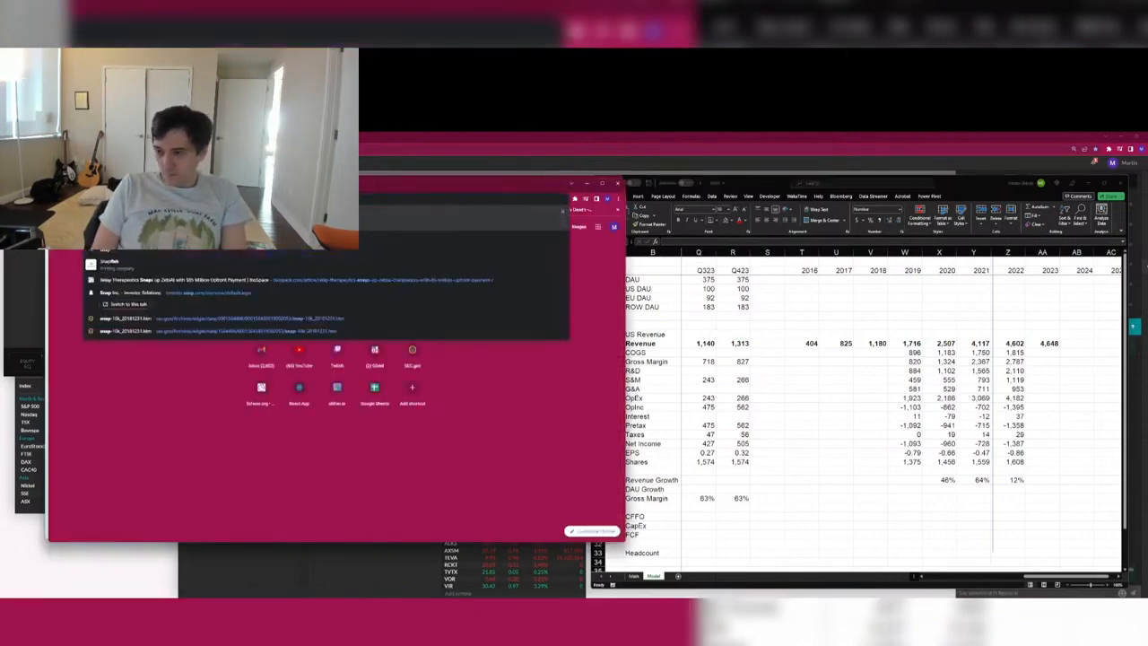
pyautogui.press('Return')
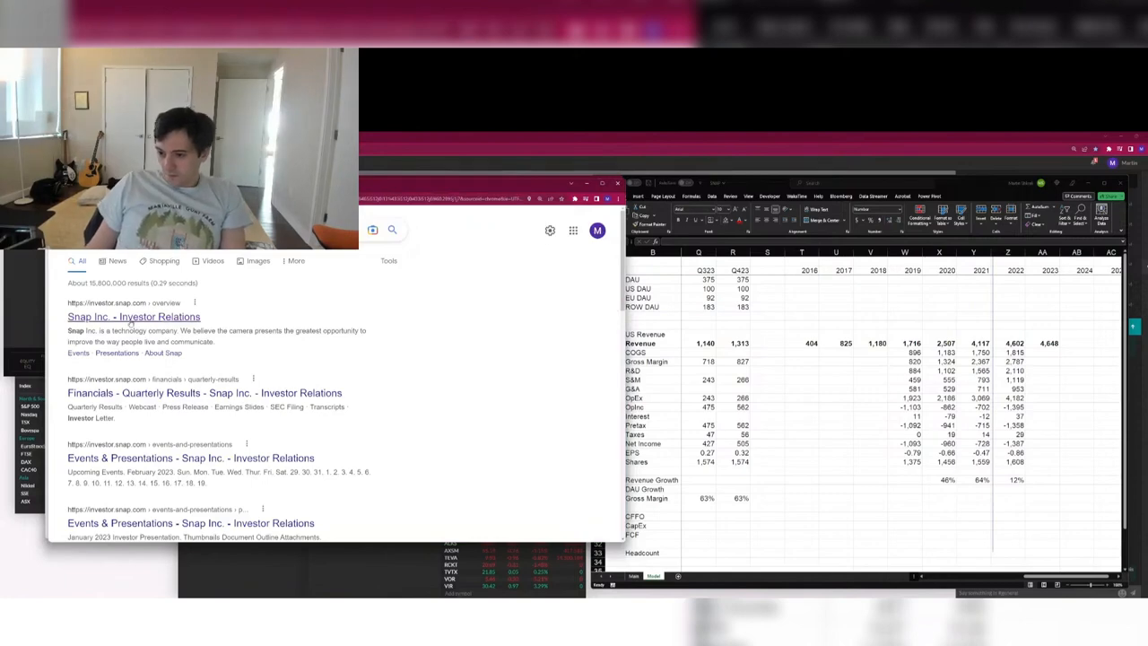
pyautogui.click(135, 317)
# Open the latest quarterly results press release from the Investor Relations home page.
pyautogui.scroll(-5, 435, 384)
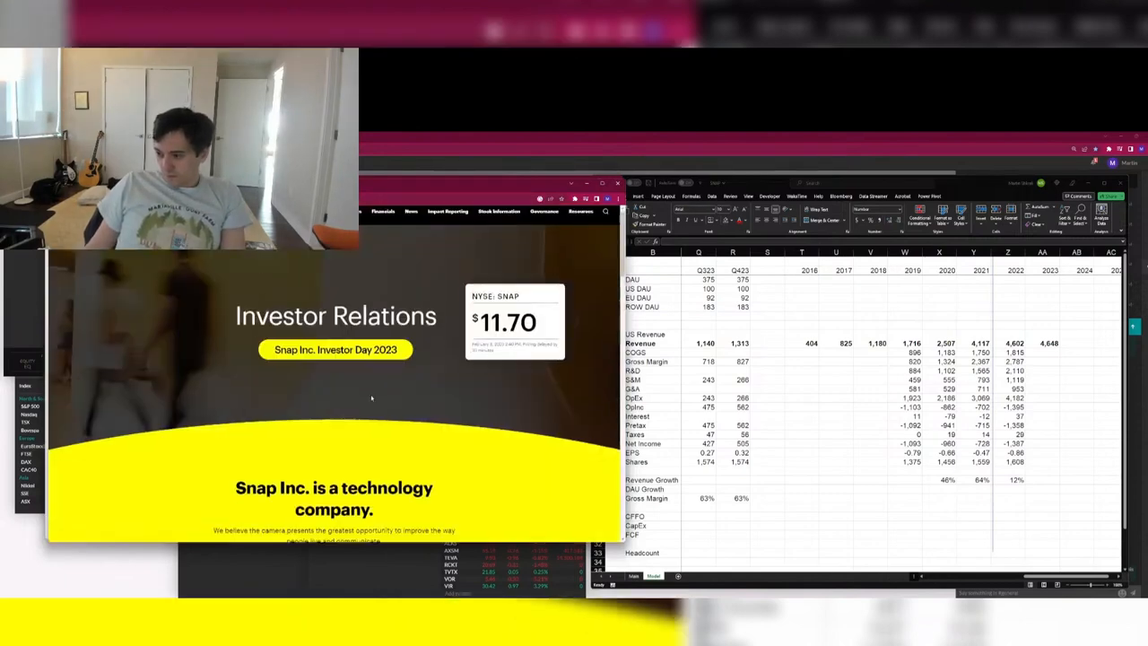
pyautogui.scroll(5, 379, 392)
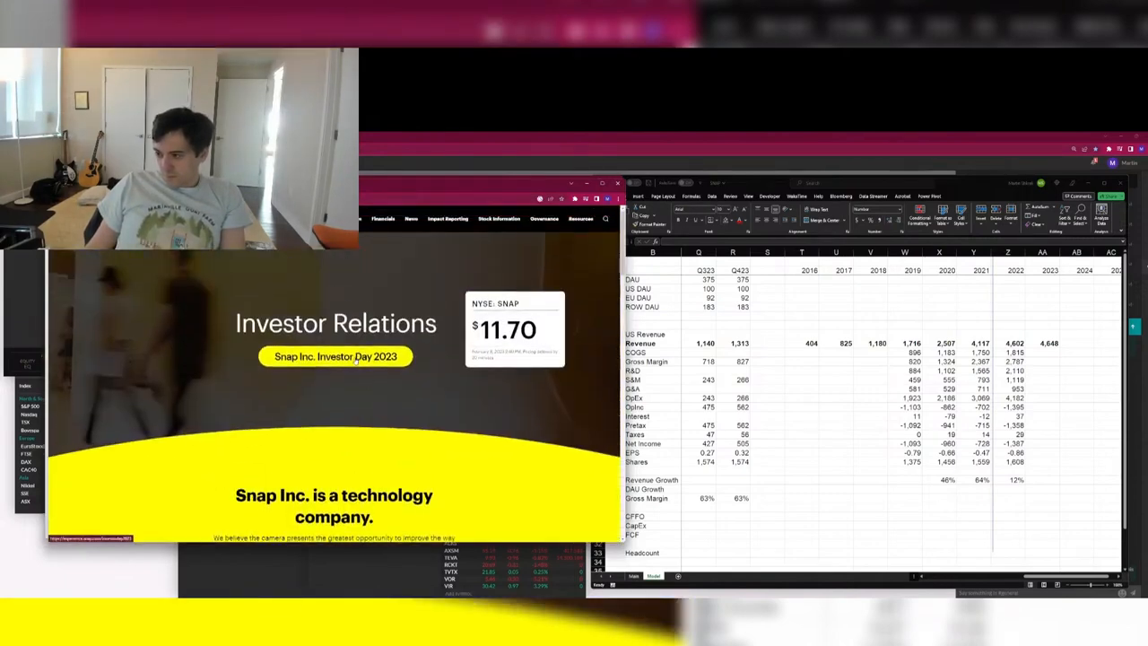
pyautogui.scroll(-10, 378, 392)
pyautogui.scroll(2, 354, 363)
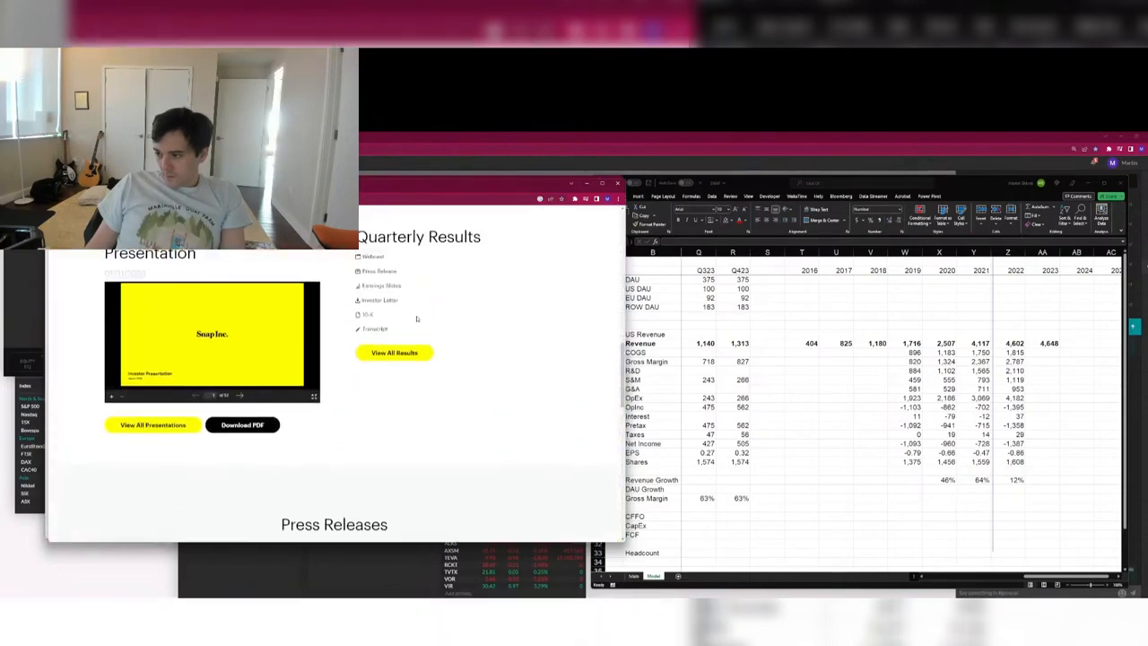
pyautogui.click(381, 274)
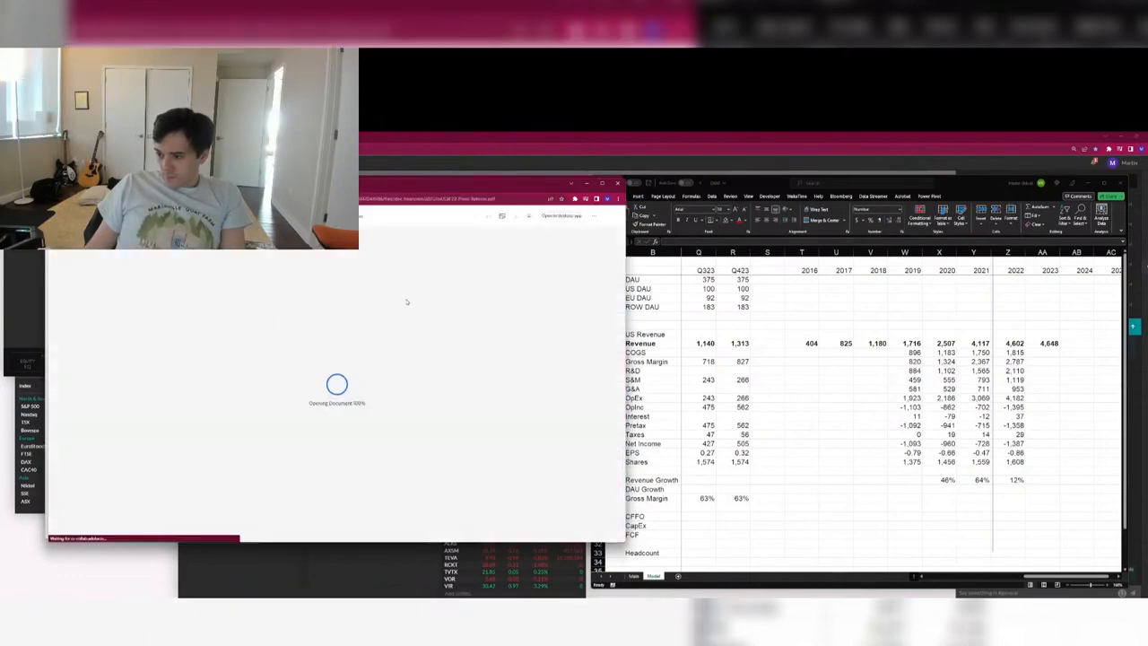
# Look through the Q4 2022 press release for the quarterly revenue by region table near its end.
pyautogui.click(615, 518)
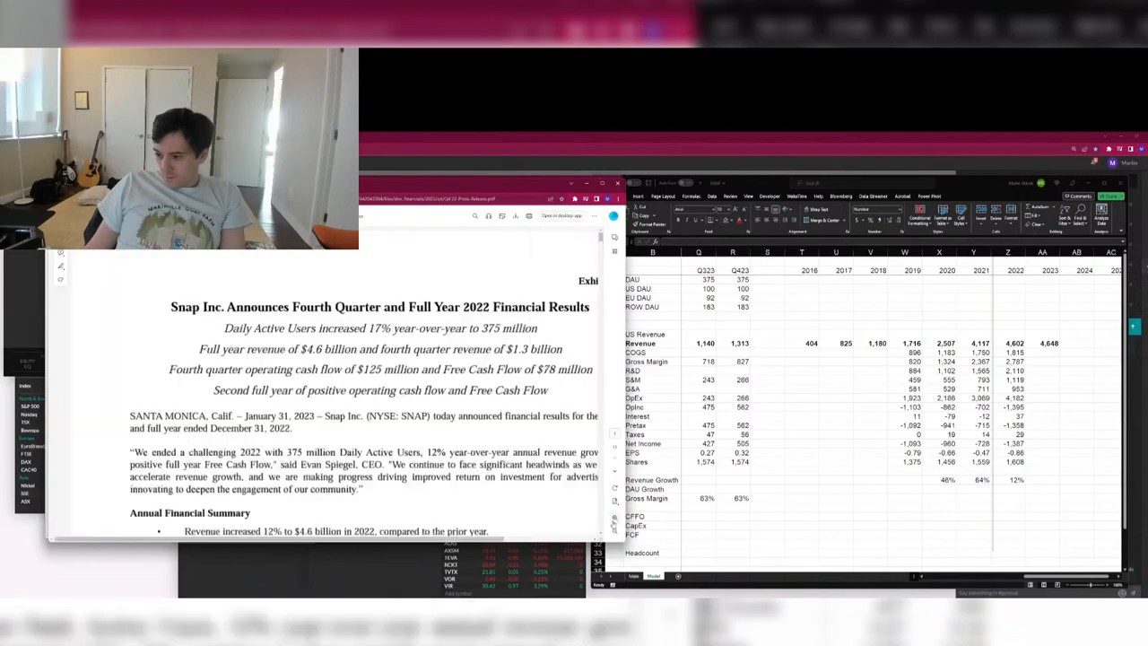
pyautogui.scroll(-14, 419, 439)
pyautogui.scroll(-1, 419, 438)
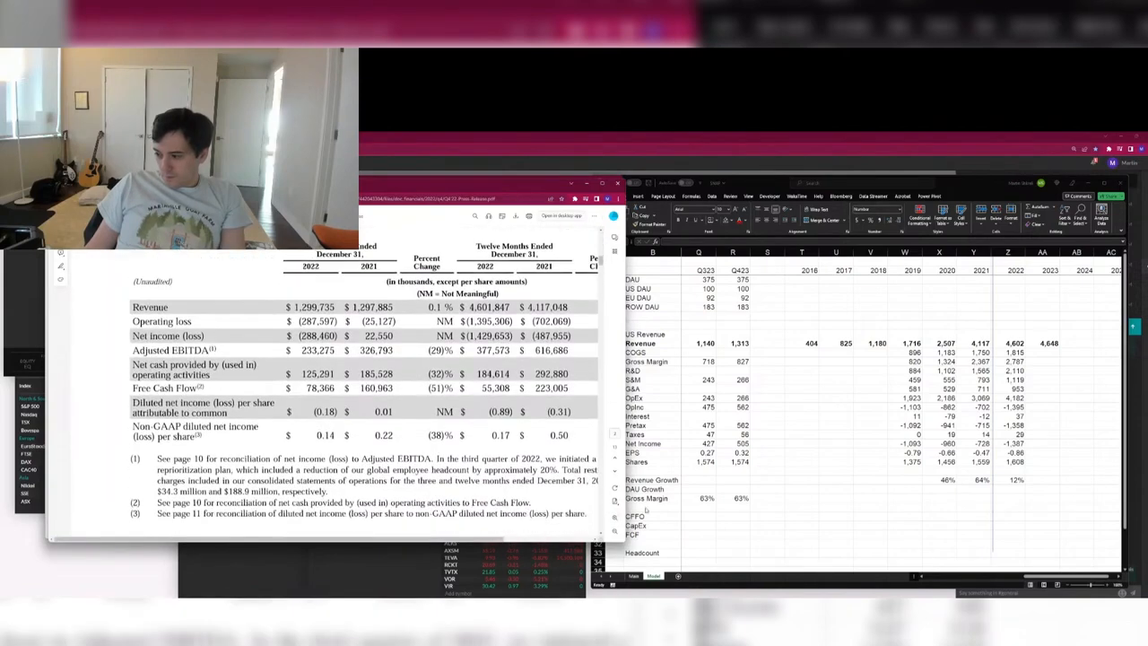
pyautogui.scroll(-10, 425, 470)
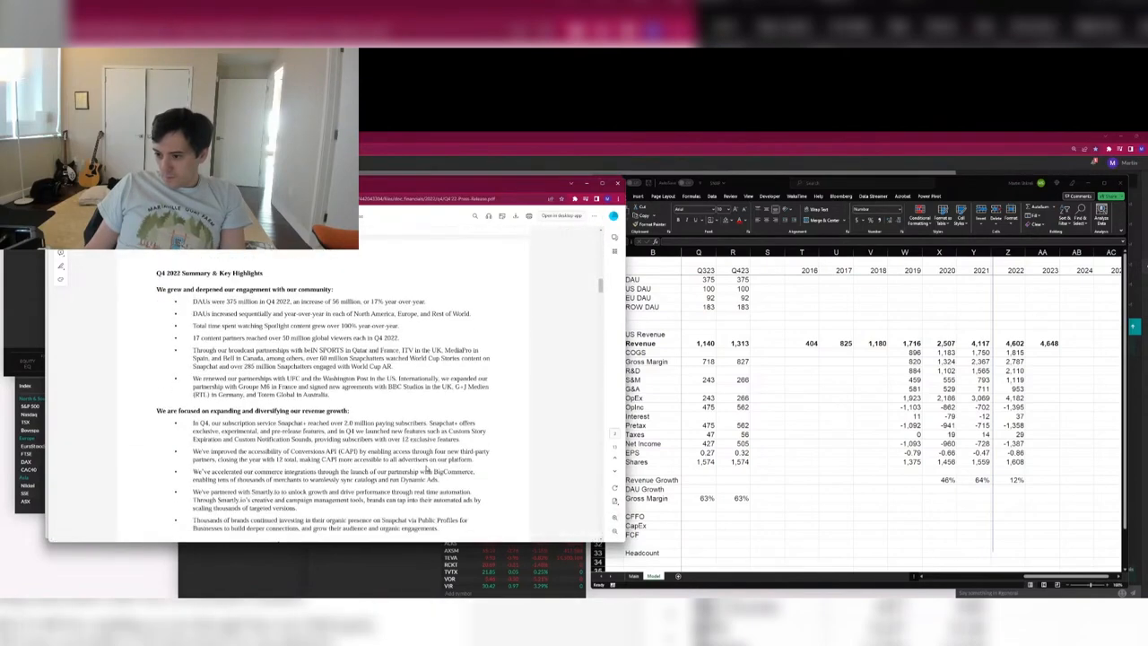
pyautogui.scroll(-15, 427, 470)
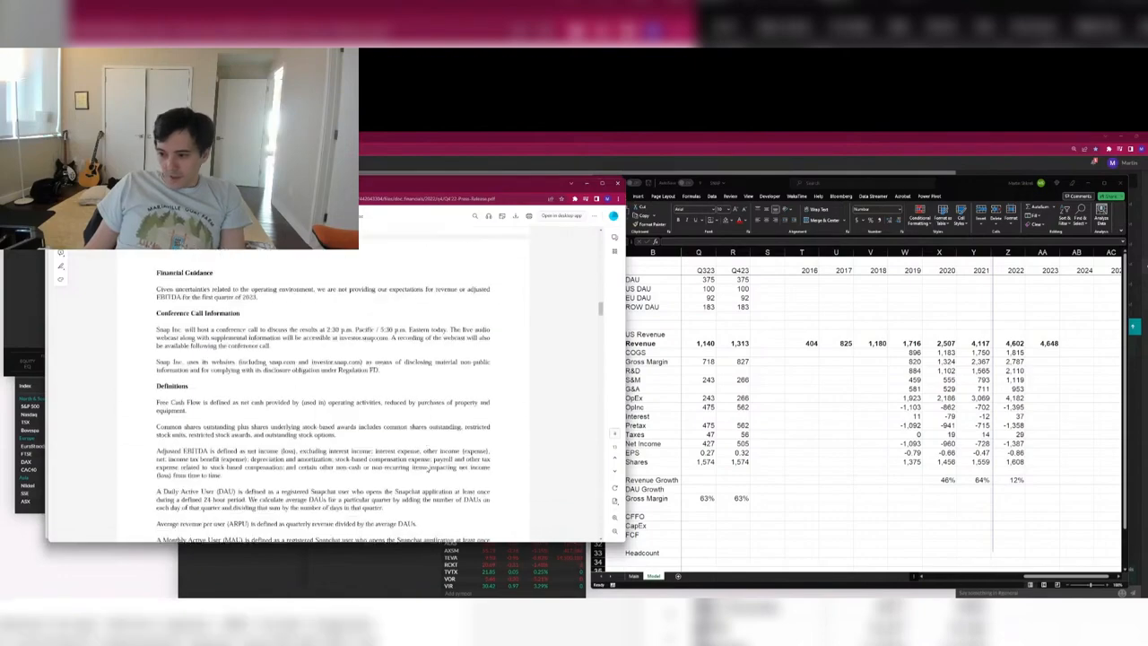
pyautogui.scroll(-10, 427, 469)
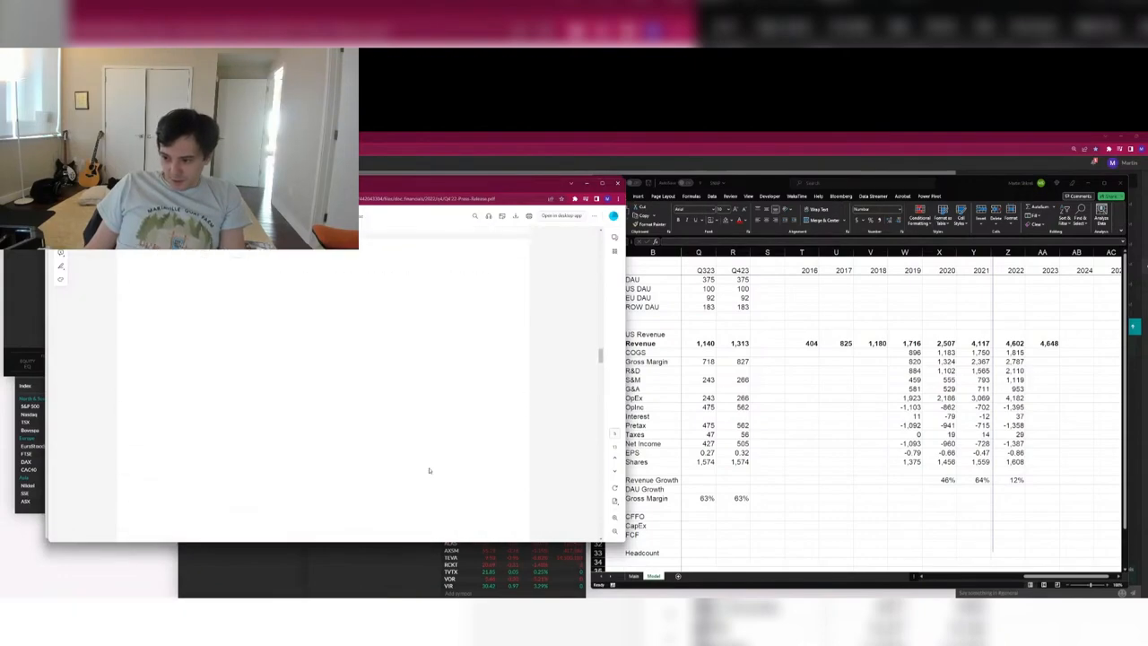
pyautogui.scroll(8, 431, 471)
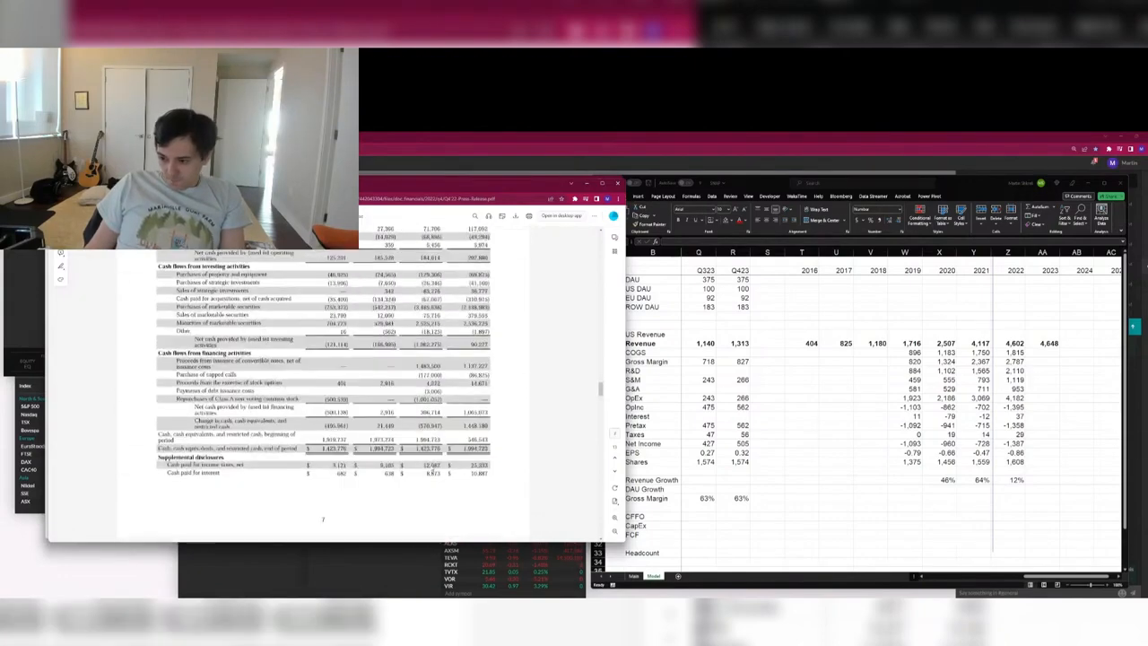
pyautogui.scroll(-10, 431, 469)
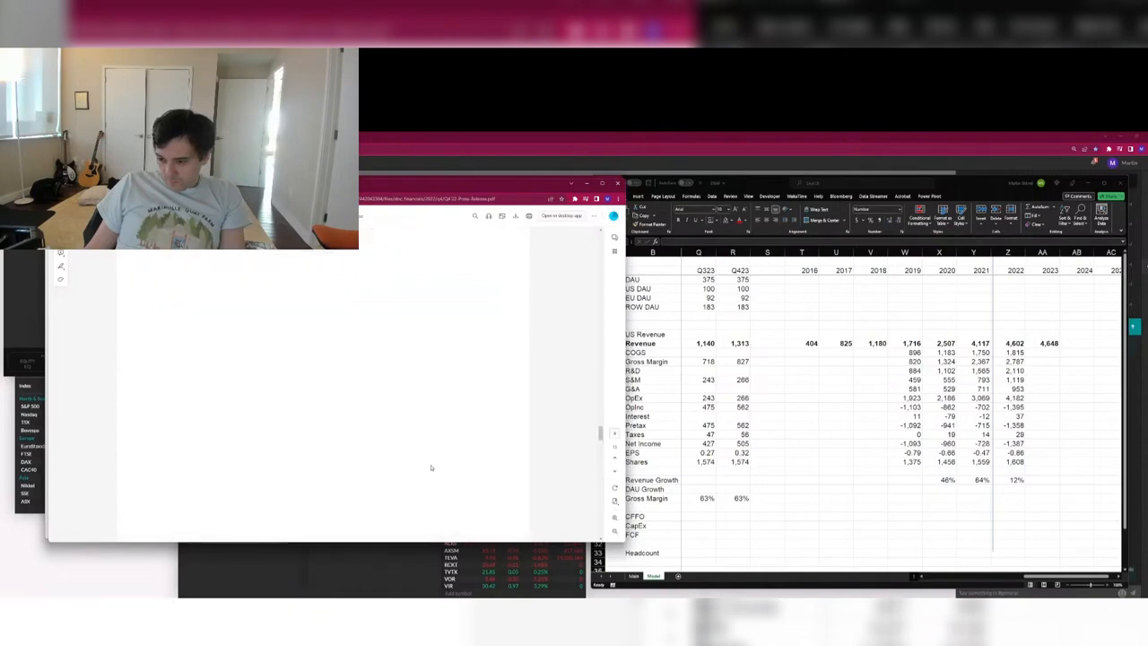
pyautogui.scroll(8, 431, 467)
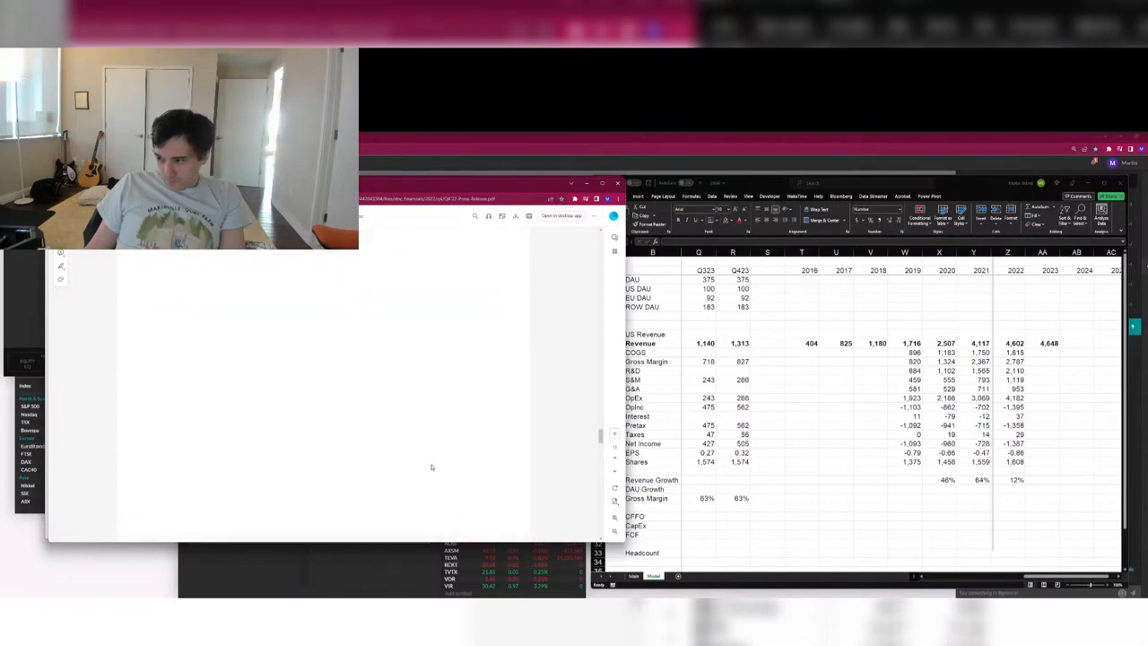
pyautogui.scroll(-5, 434, 462)
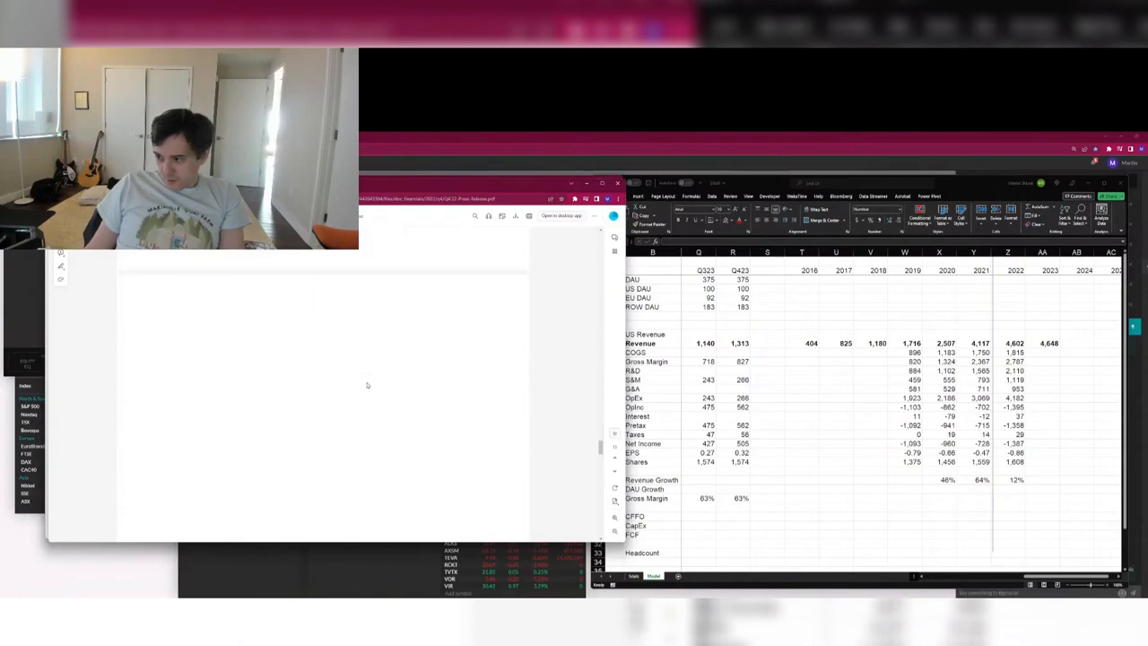
pyautogui.scroll(-3, 364, 381)
pyautogui.scroll(-5, 364, 385)
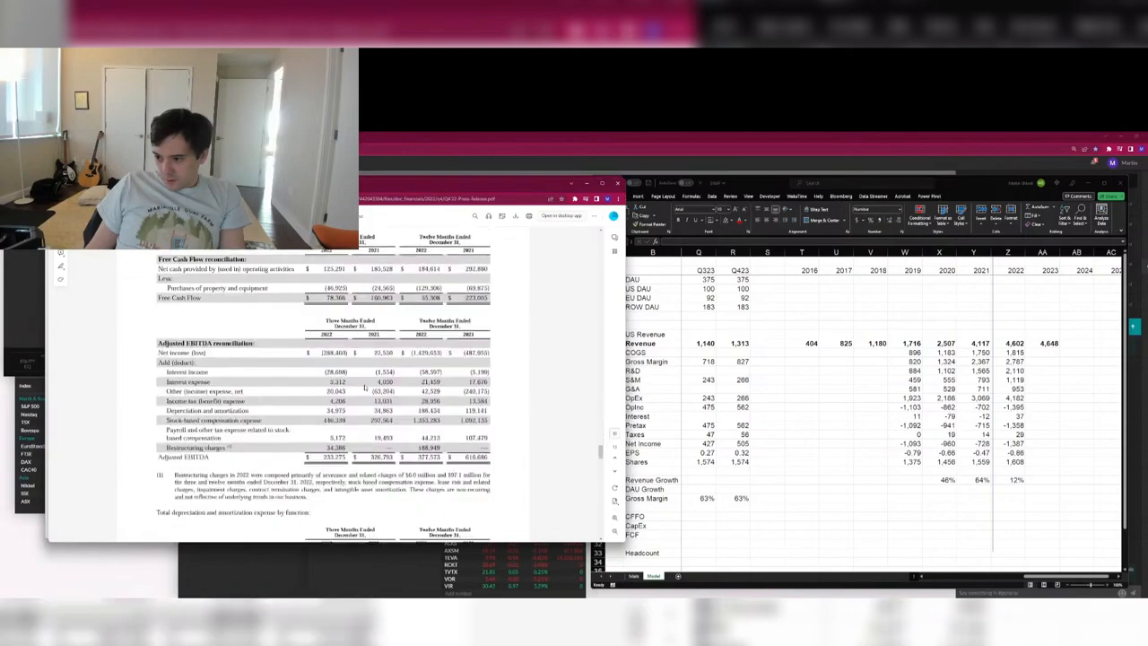
pyautogui.scroll(-5, 365, 386)
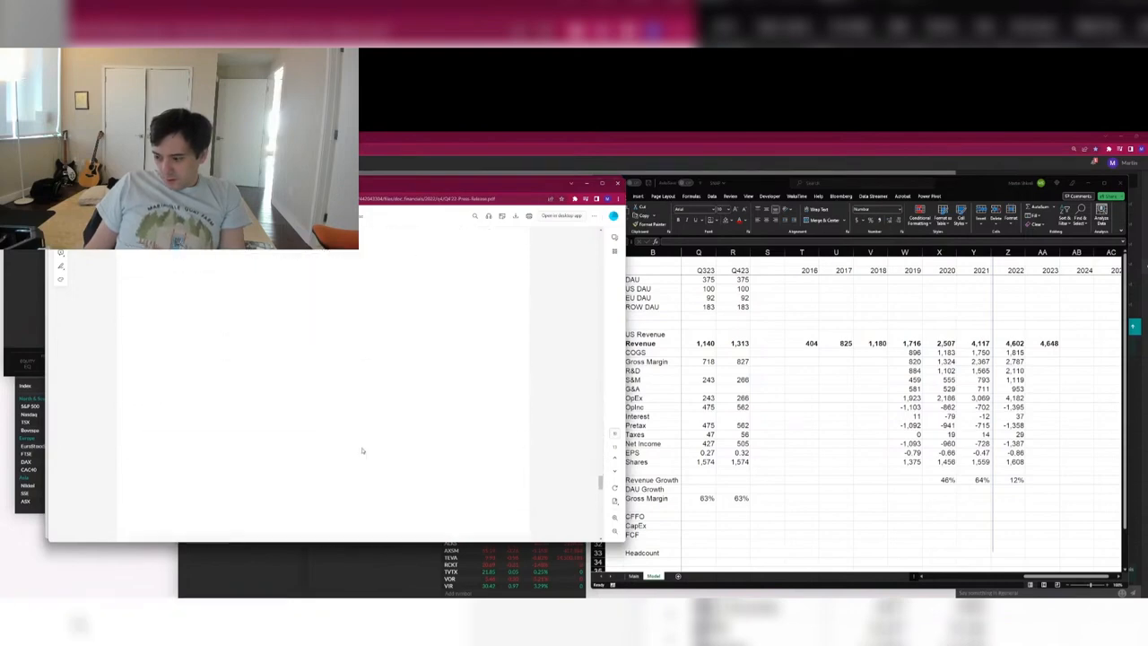
pyautogui.moveTo(327, 541); pyautogui.dragTo(328, 603)
pyautogui.scroll(3, 355, 454)
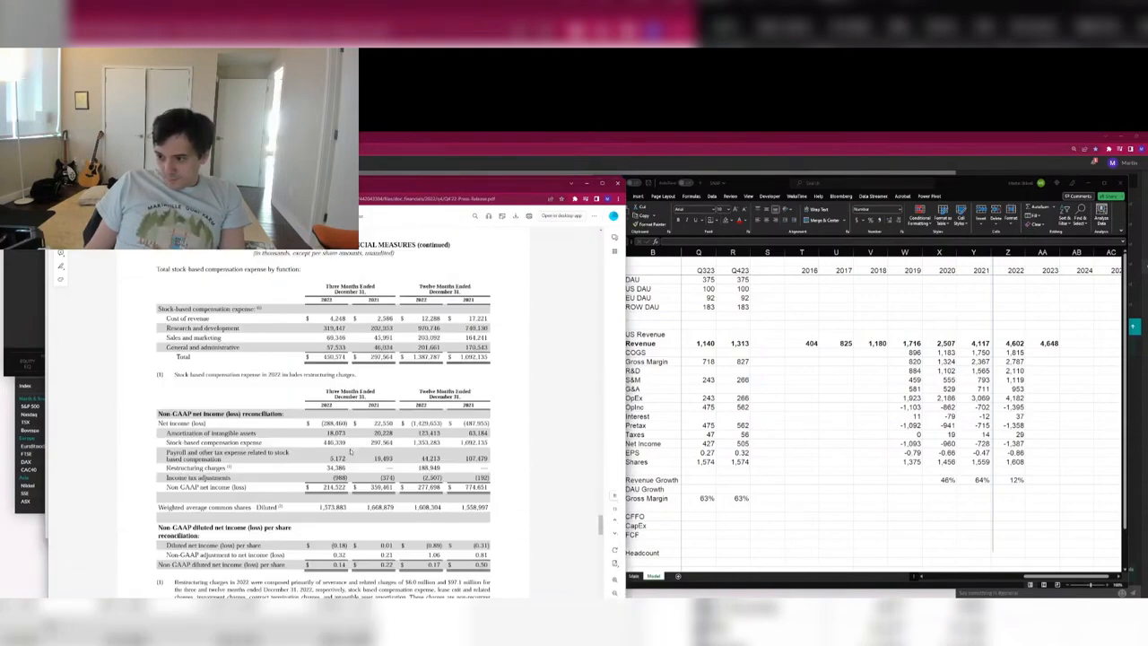
pyautogui.scroll(-4, 357, 450)
pyautogui.scroll(-5, 358, 446)
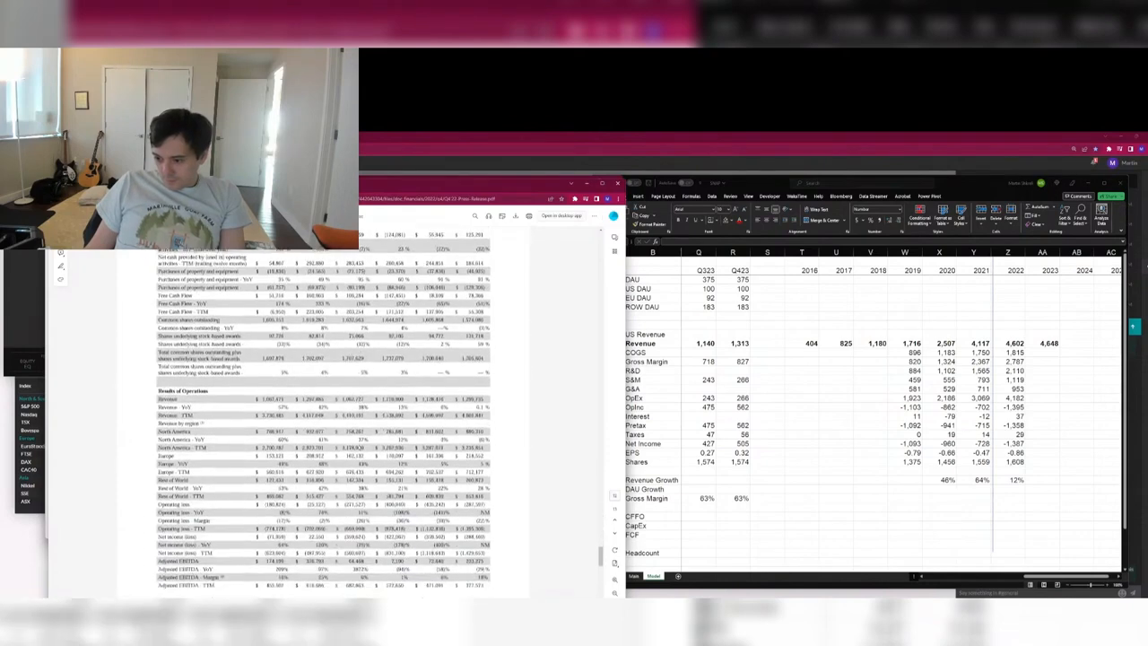
# In the Excel model, fill in US Revenue from the North America line: 880.310 for Q422, 811.602 for Q322 and 785.6 for Q222.
pyautogui.click(811, 408)
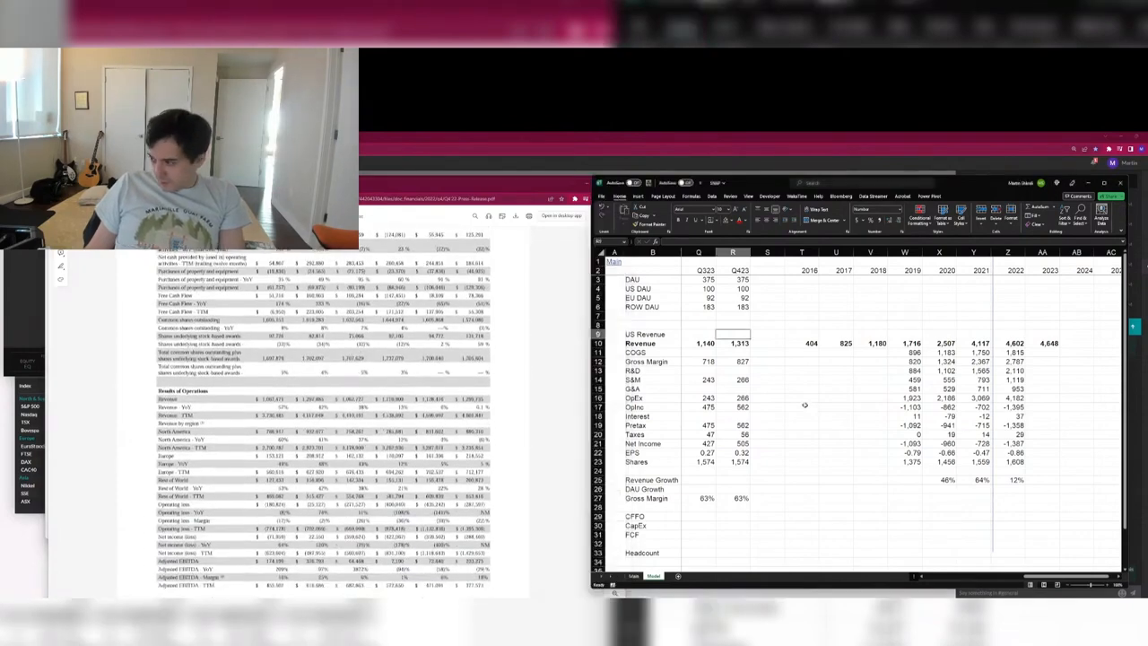
pyautogui.press('Left')
pyautogui.press('Left')
pyautogui.press('Left')
pyautogui.press('Left')
pyautogui.press('Left')
pyautogui.press('Left')
pyautogui.press('Left')
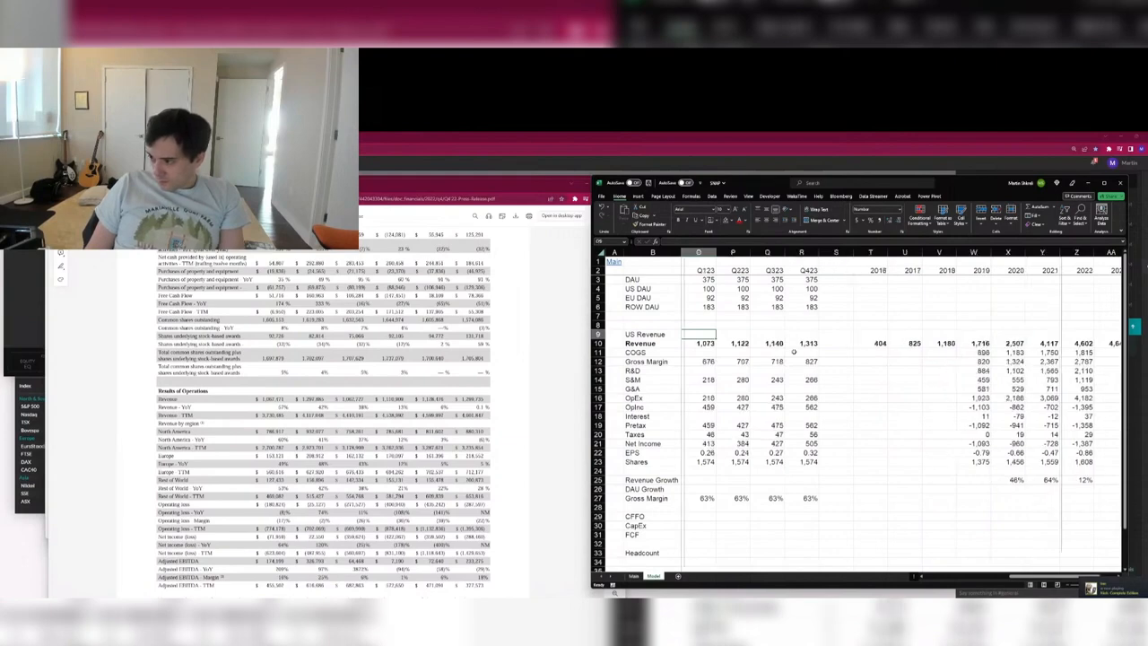
pyautogui.press('Right')
pyautogui.press('Right')
pyautogui.press('Right')
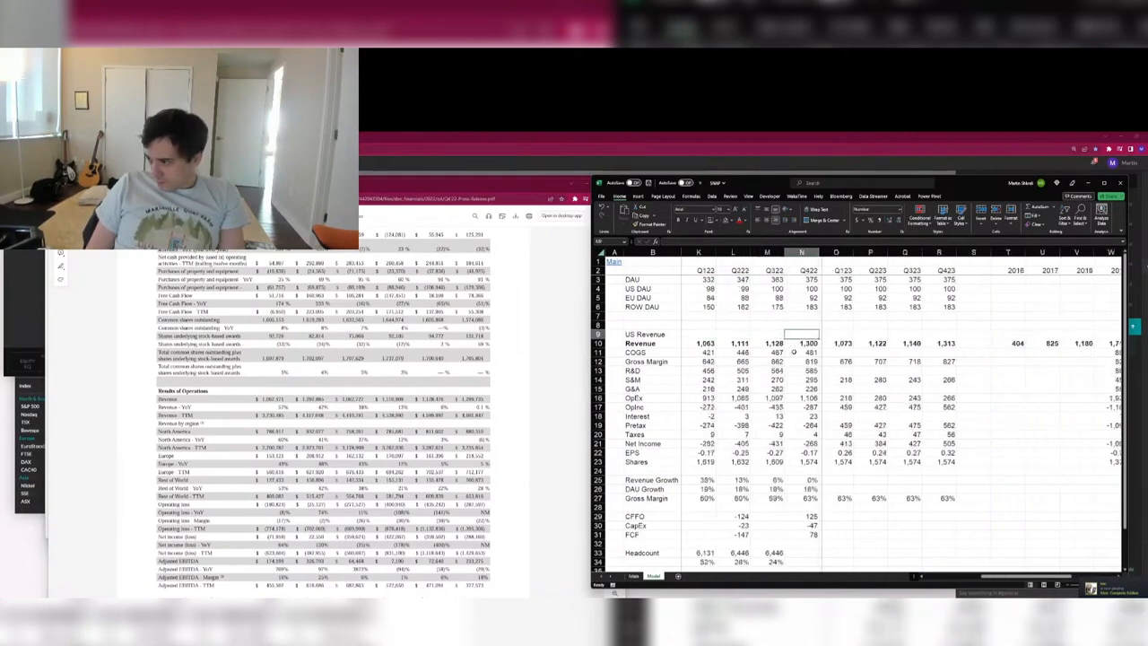
pyautogui.write('880.310')
pyautogui.press('Left')
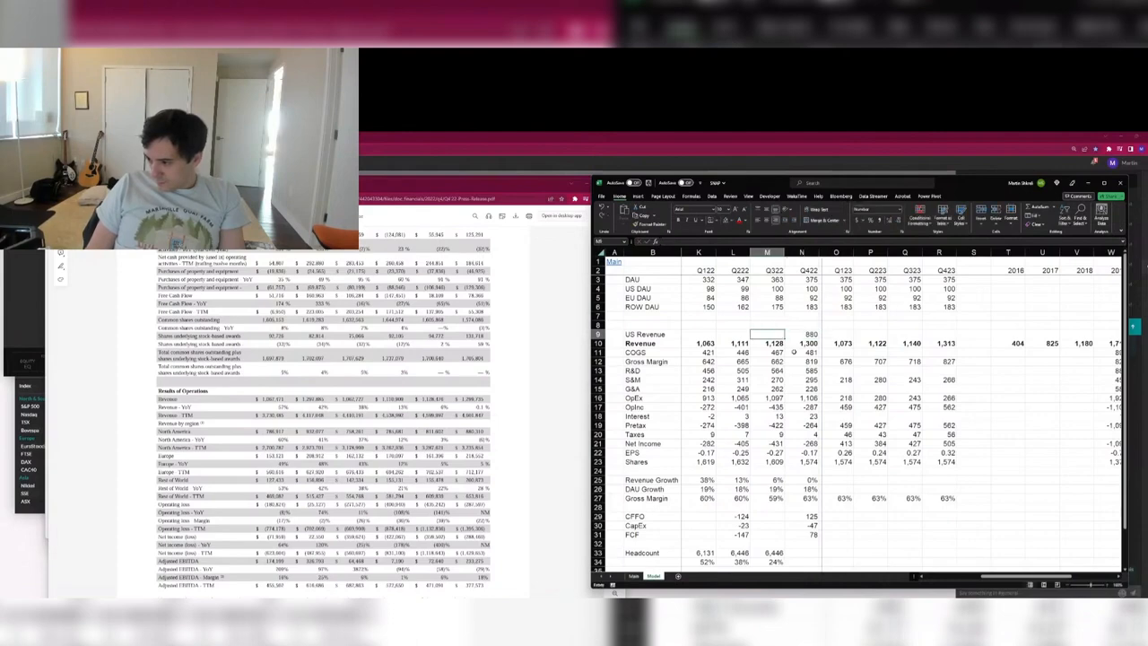
pyautogui.write('811.602')
pyautogui.press('Left')
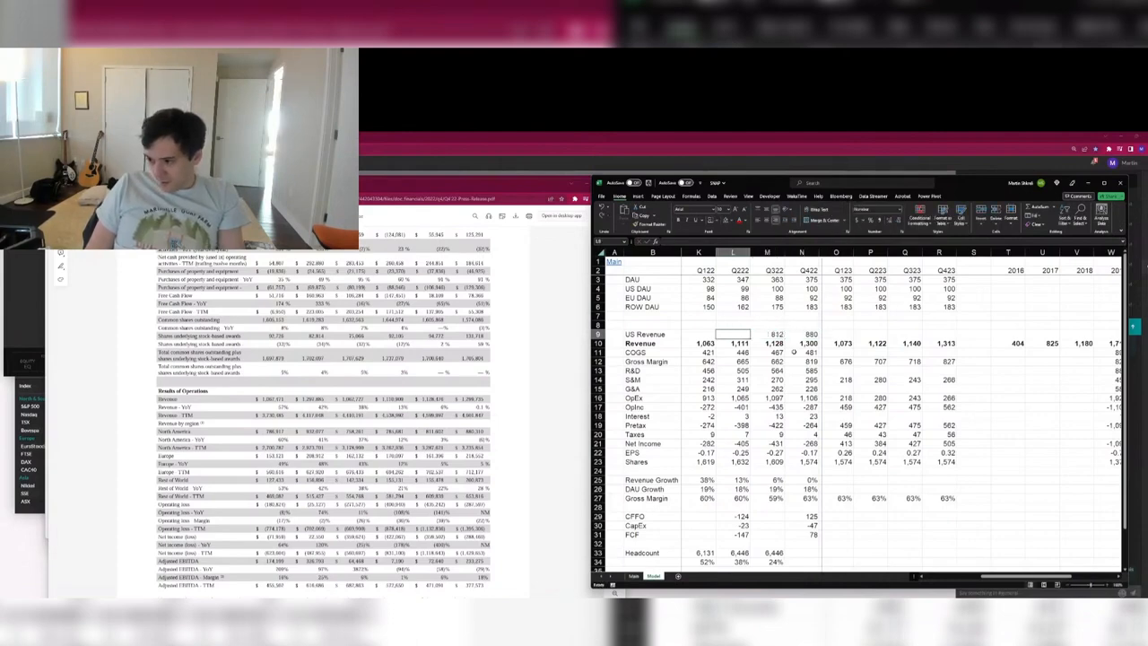
pyautogui.write('785.6')
pyautogui.press('Left')
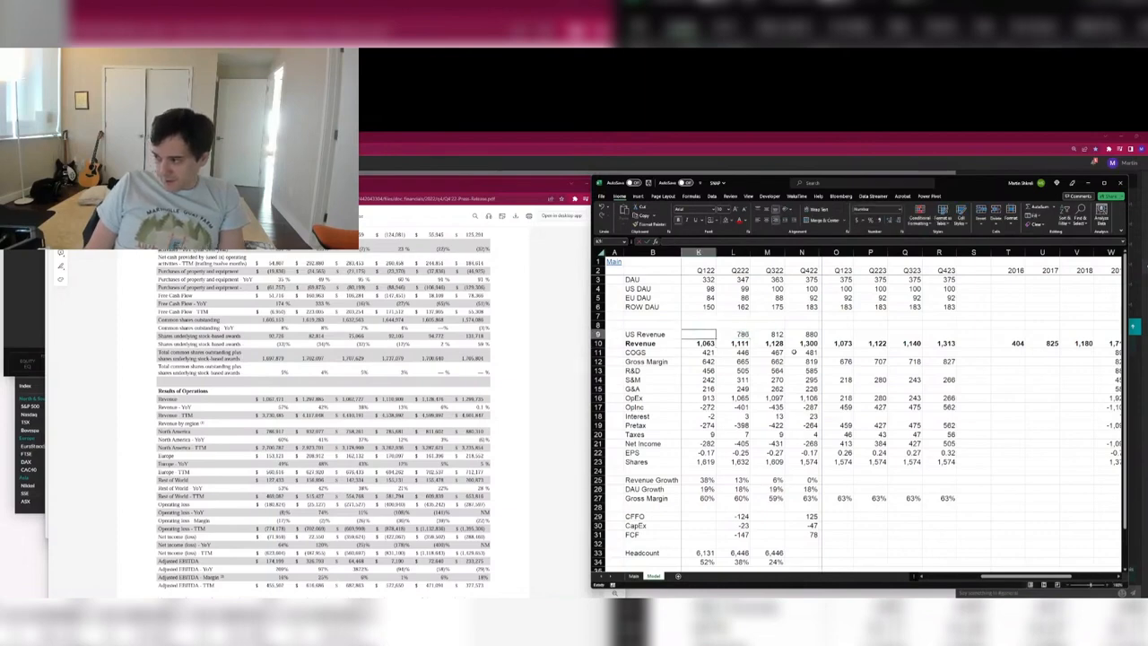
# Extend US Revenue back with 758.261 for Q122, 932.077 for Q421 and 786.917 for Q321.
pyautogui.write('758.261')
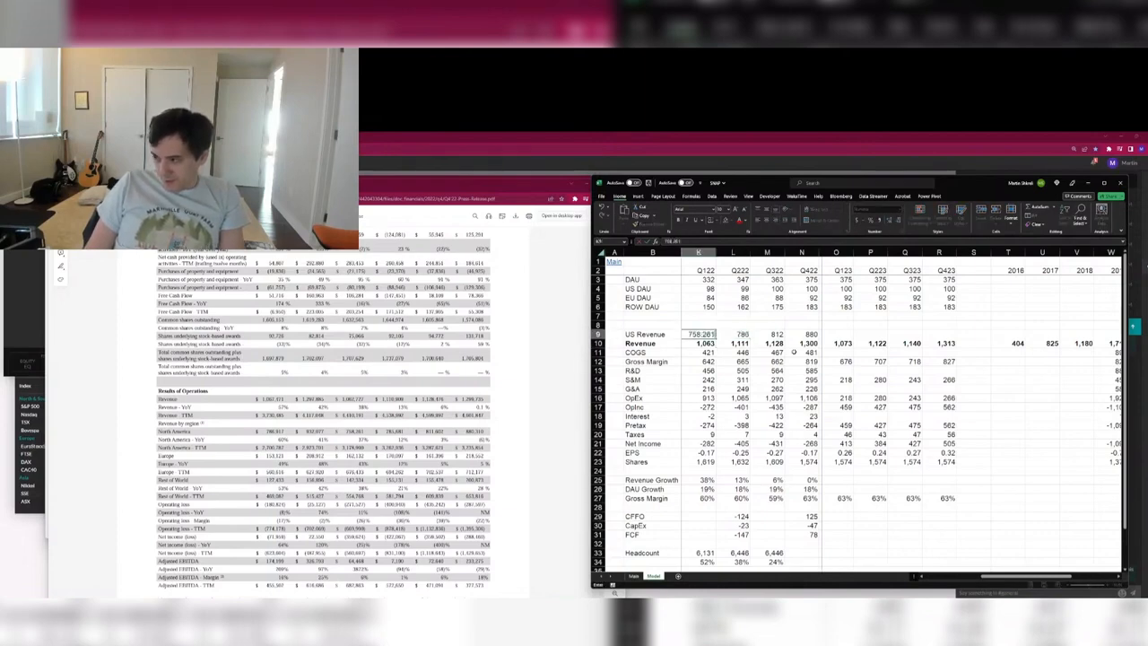
pyautogui.press('Left')
pyautogui.write('93')
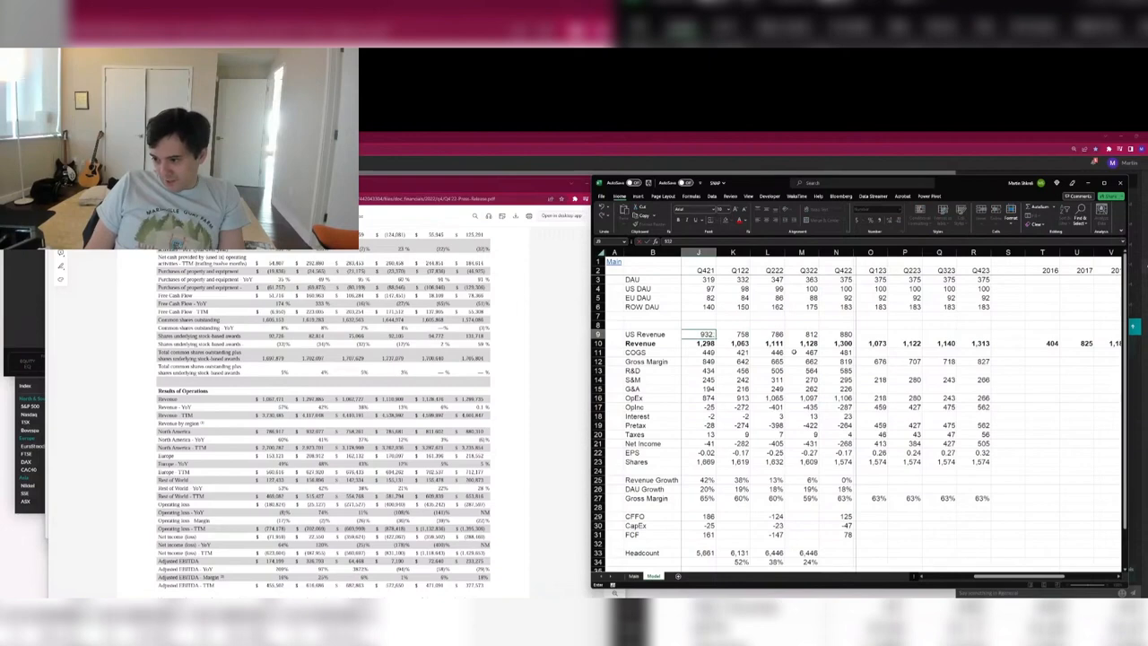
pyautogui.write('2.077')
pyautogui.press('Left')
pyautogui.write('78')
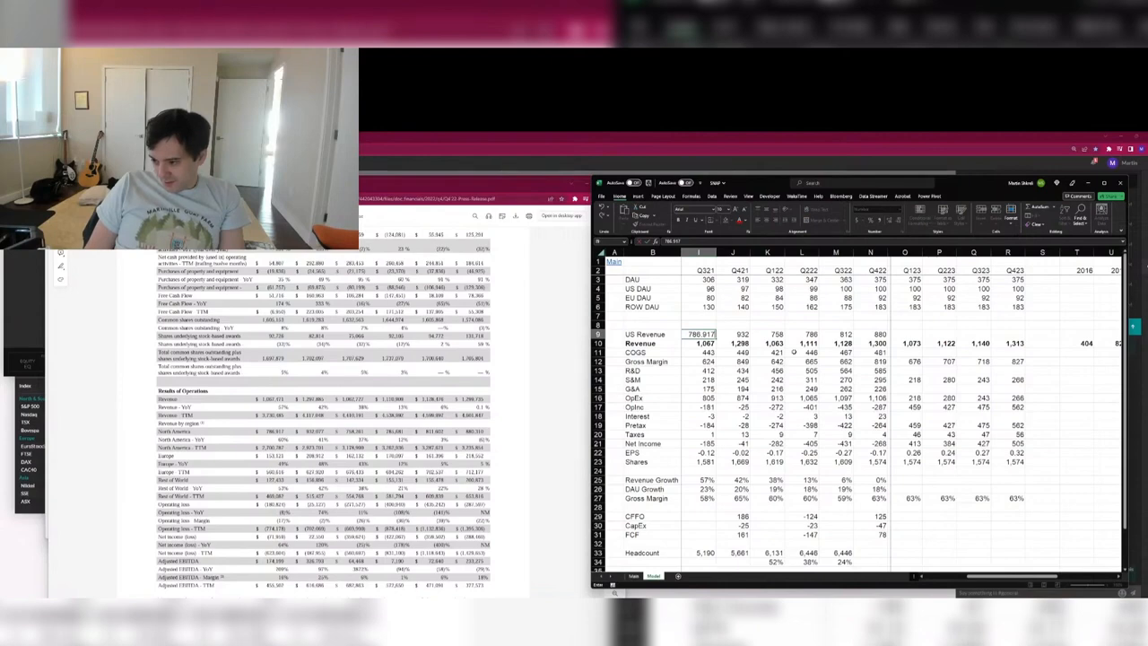
pyautogui.press('Right')
pyautogui.press('Right')
pyautogui.press('Right')
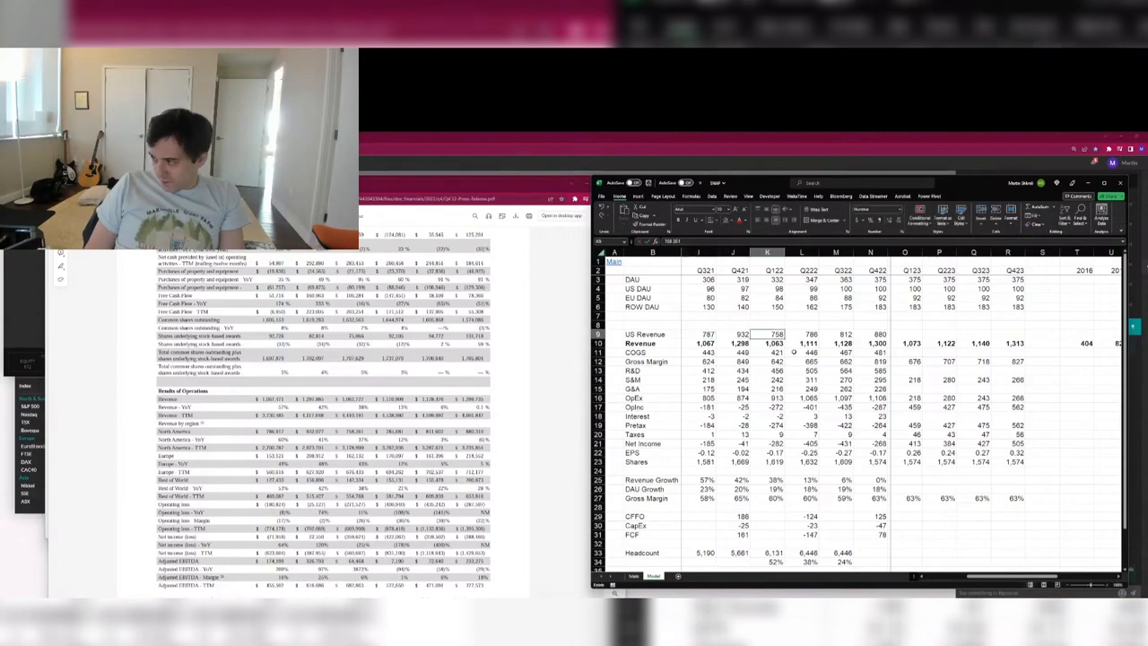
# Label the row directly above US Revenue as EU Revenue.
pyautogui.press('Up')
pyautogui.hotkey('ctrl', 'Left')
pyautogui.press('Right')
pyautogui.write('EU')
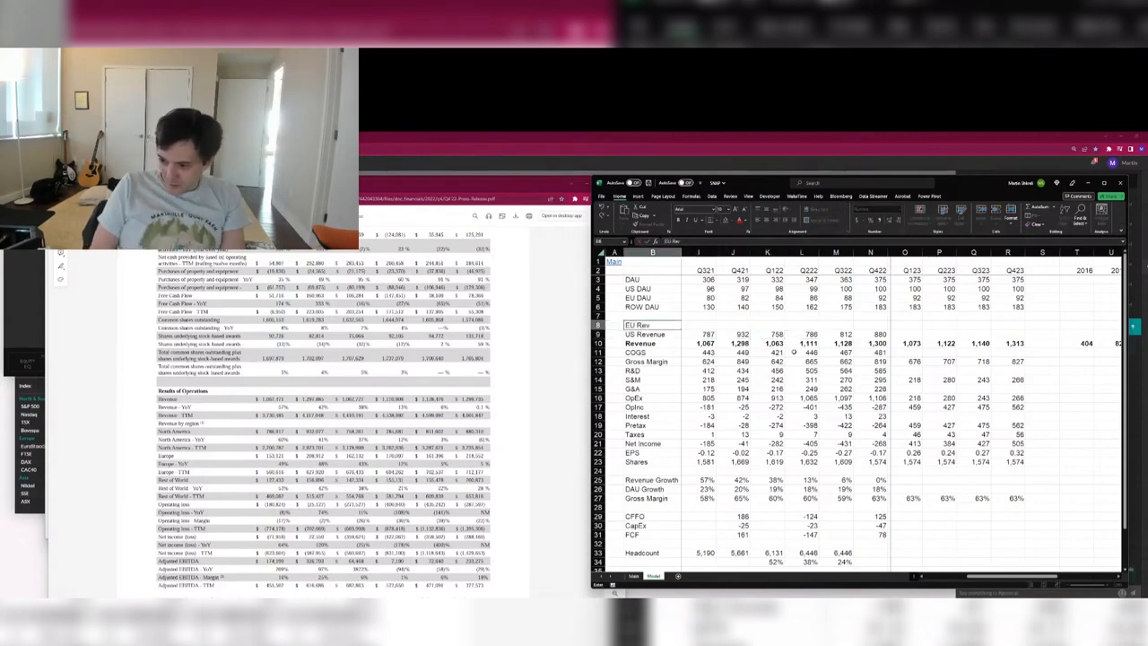
pyautogui.press('Tab')
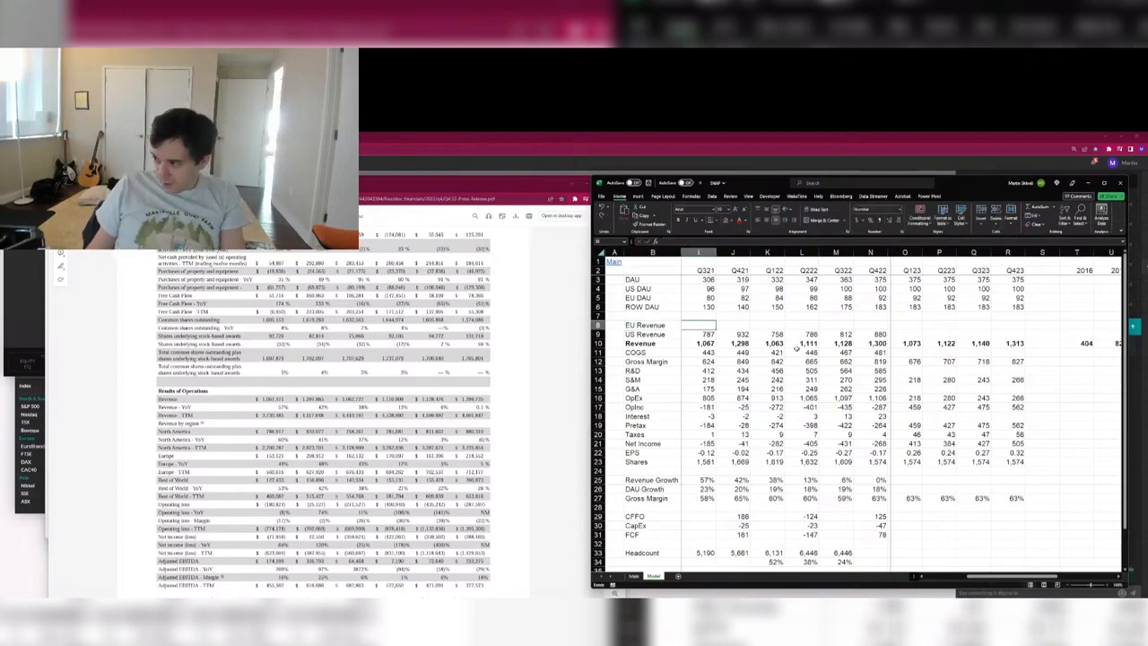
# Fill in EU Revenue from the press release's Europe line: 153 for Q321, 208.9 for Q421 and 162 for Q122.
pyautogui.write('153')
pyautogui.press('Tab')
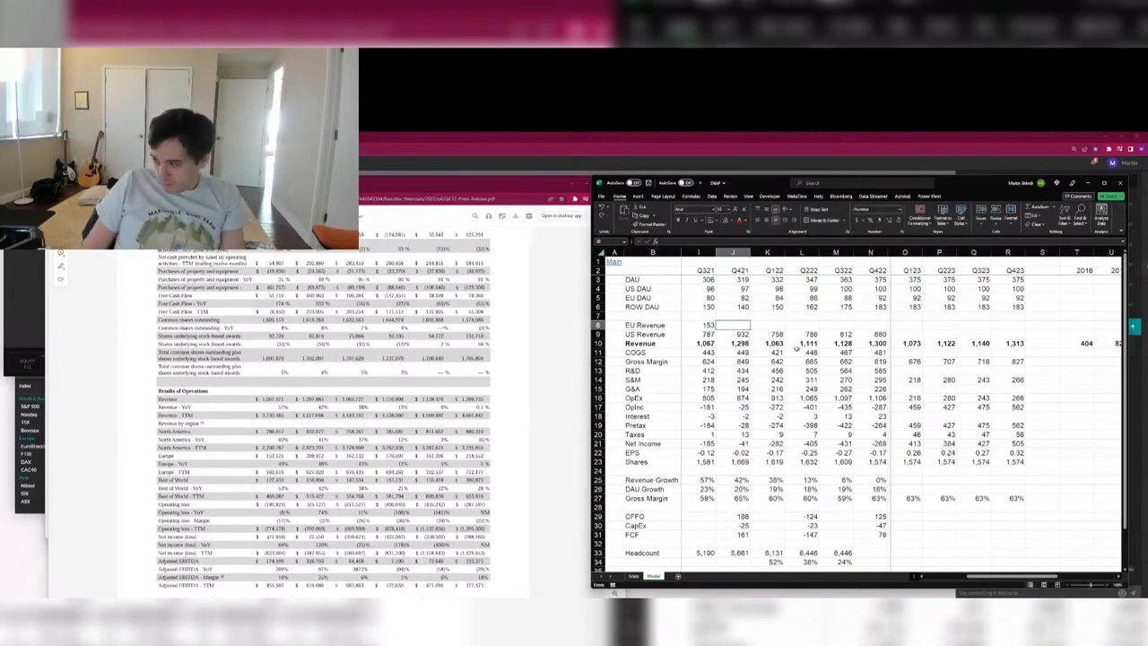
pyautogui.write('208.9')
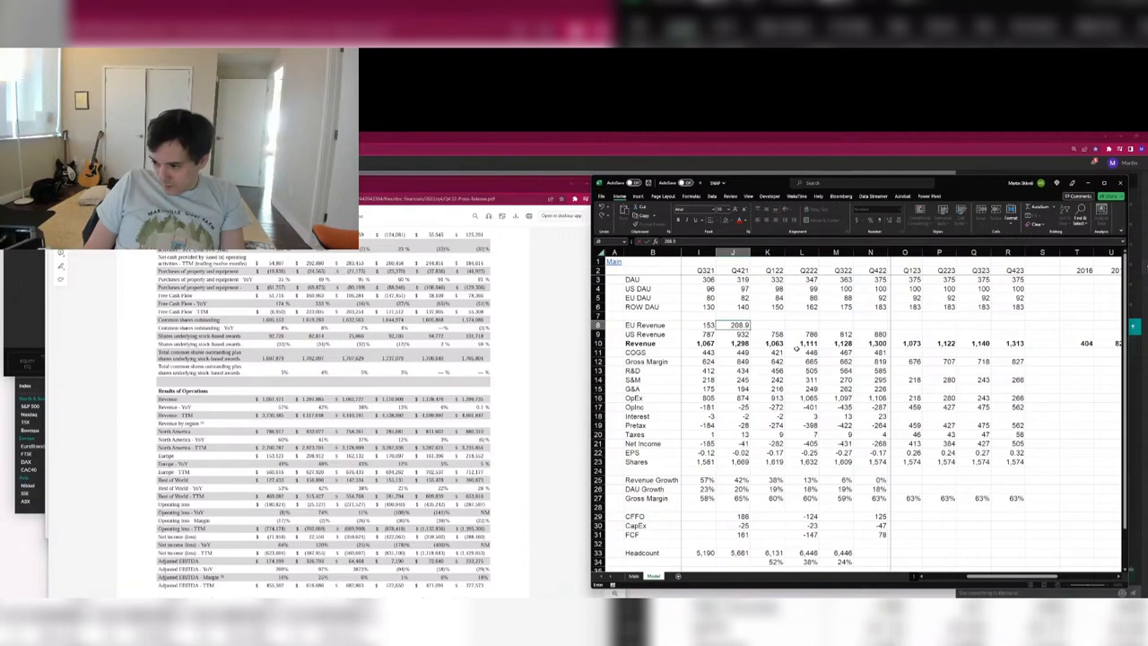
pyautogui.press('Tab')
pyautogui.write('16')
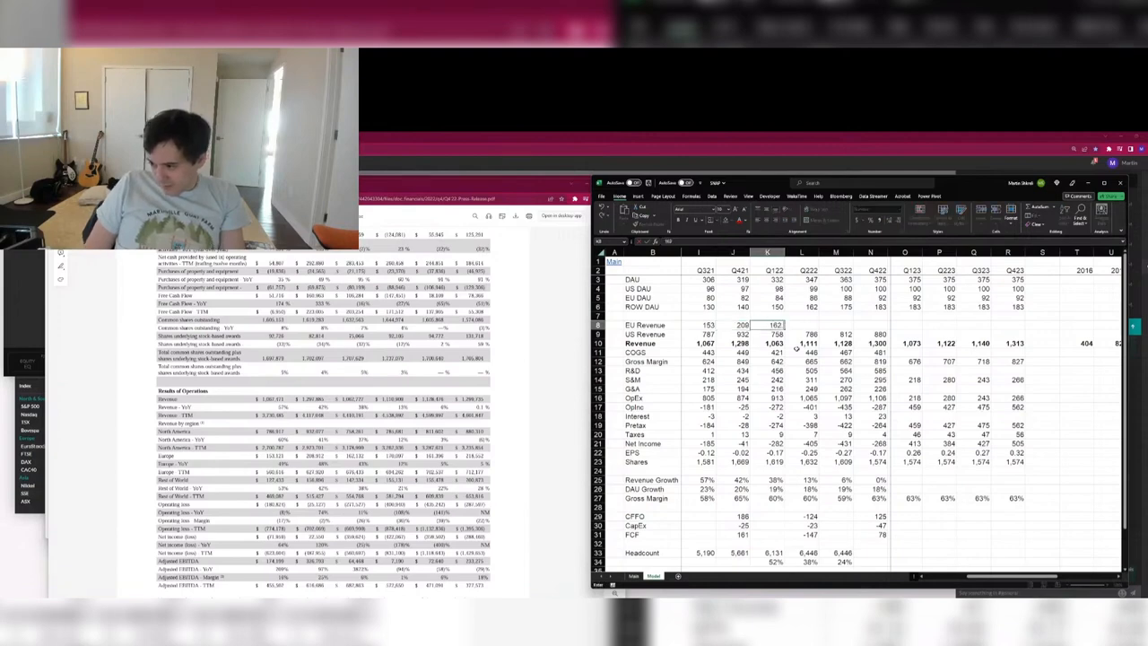
pyautogui.write('2')
pyautogui.press('Tab')
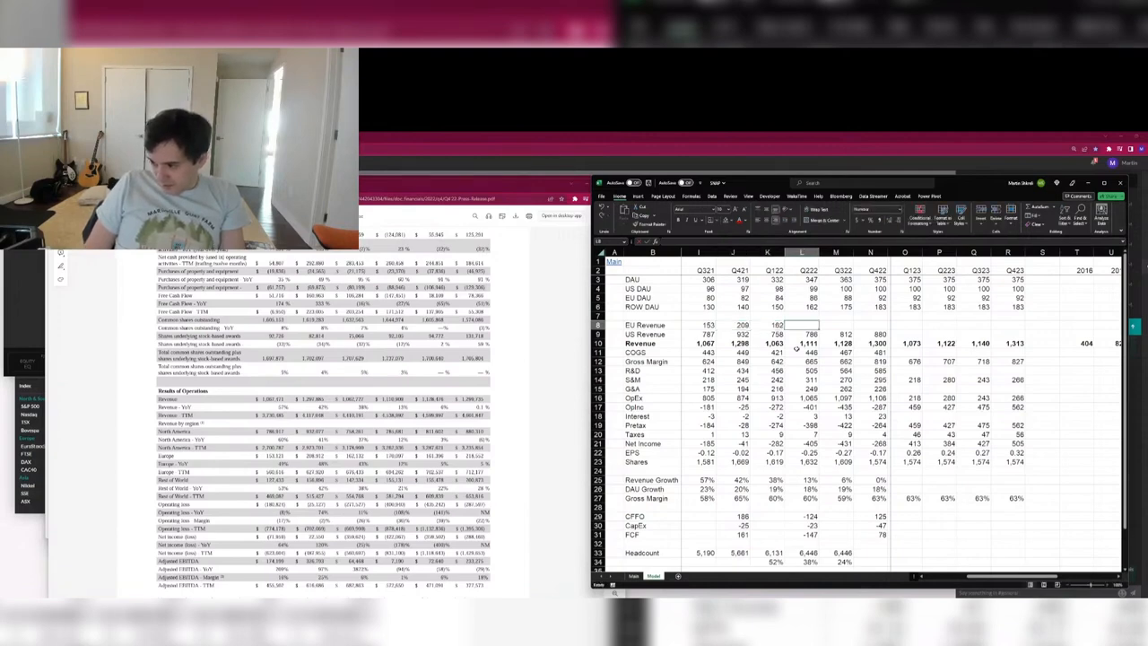
# Continue EU Revenue with 170.09 for Q222, 161 for Q322 and 218.552 for Q422.
pyautogui.write('170.09')
pyautogui.press('Tab')
pyautogui.write('1')
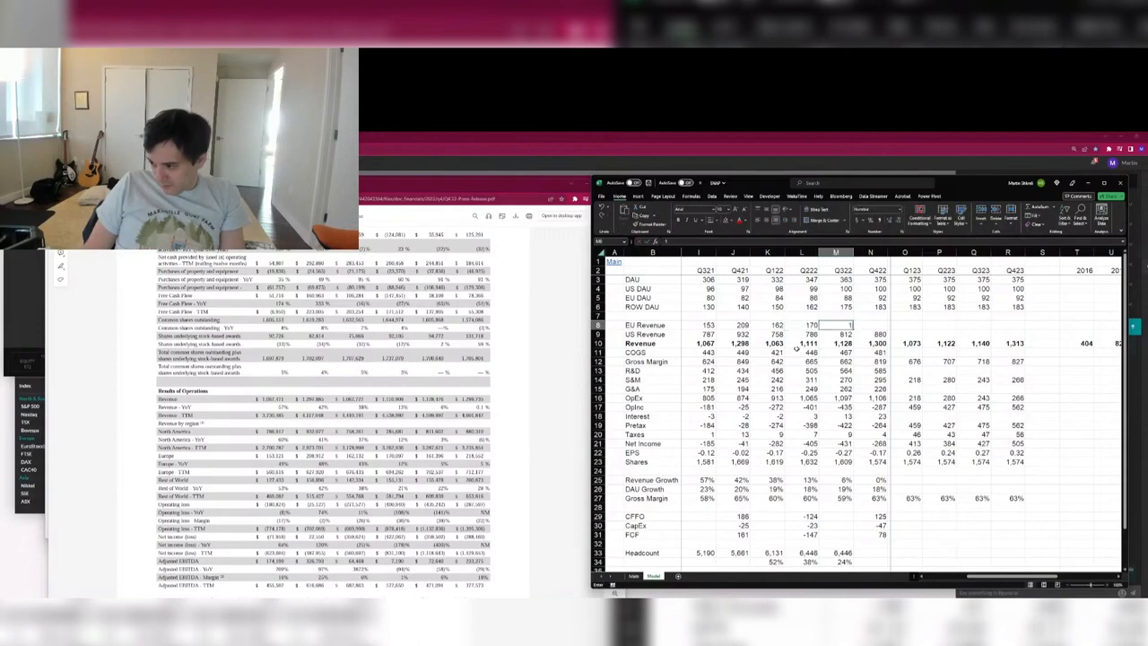
pyautogui.press('Tab')
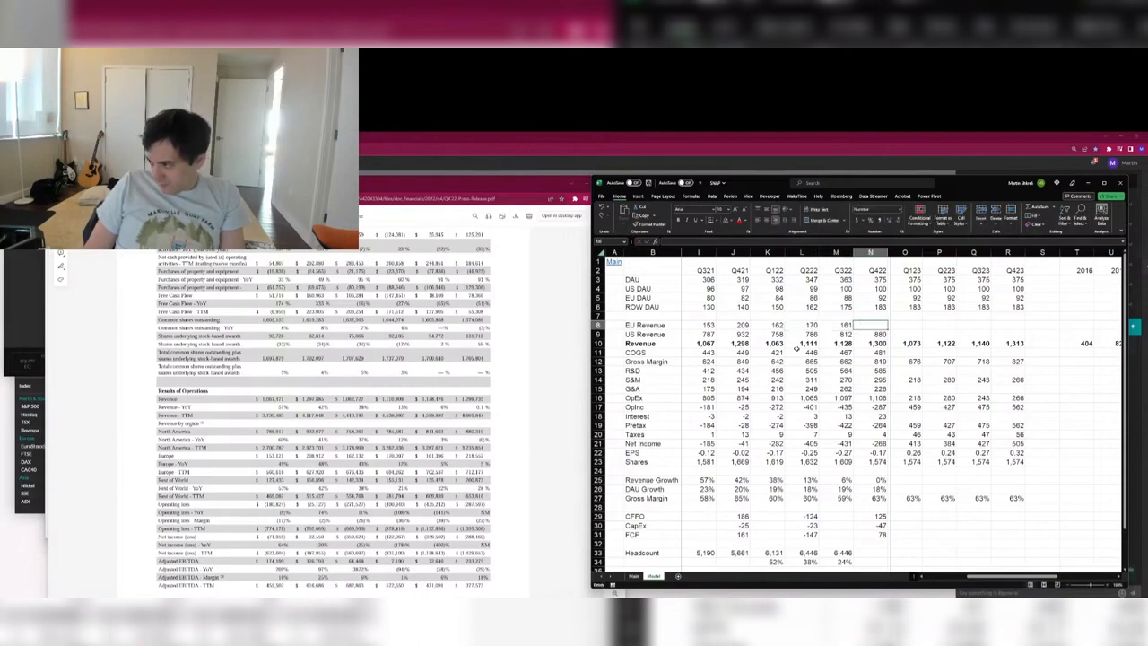
pyautogui.write('218.552')
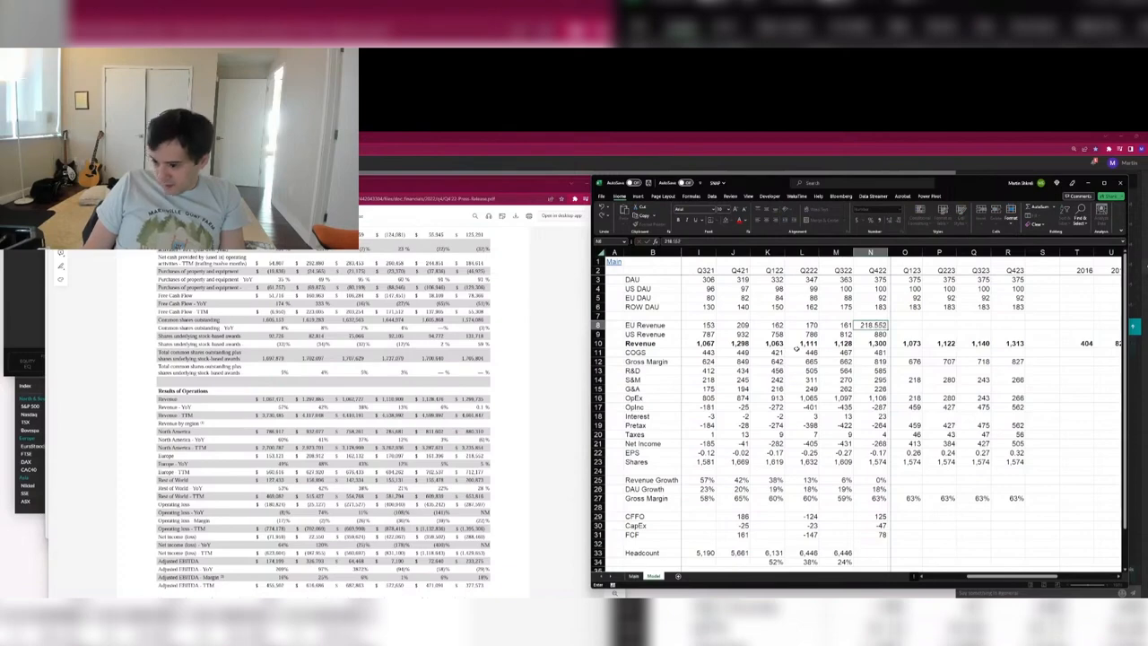
# Confirm the Q422 EU Revenue of 218.552 and insert two blank rows above the EU Revenue row.
pyautogui.press('Up')
pyautogui.hotkey('shift', 'space')
pyautogui.hotkey('ctrl', 'shift', '+')
pyautogui.hotkey('ctrl', 'shift', '+')
pyautogui.press('Down')
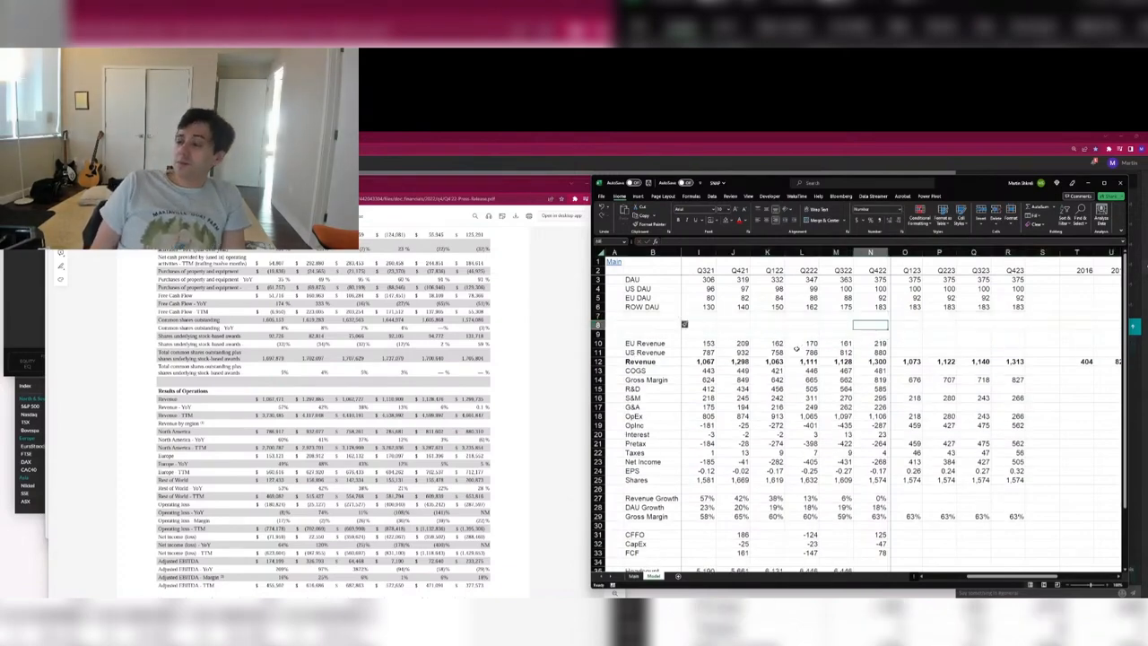
# Label the new row between the ROW DAU and EU Revenue rows "US ARPU".
pyautogui.hotkey('ctrl', 'Left')
pyautogui.press('Right')
pyautogui.write('ARPU')
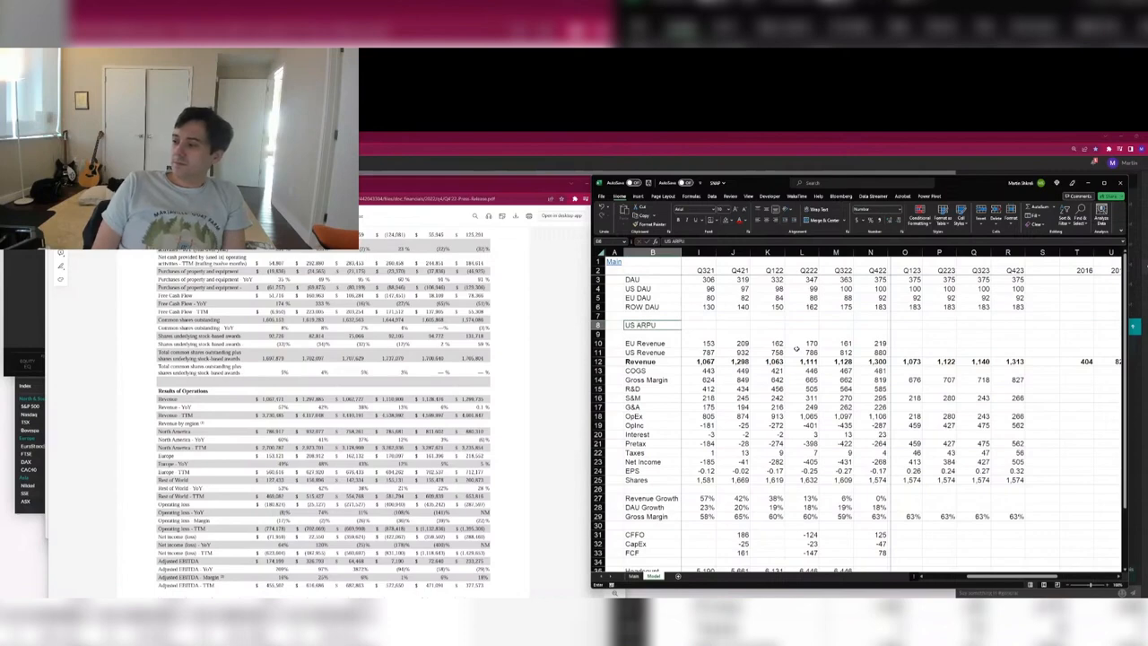
# Calculate the Q422 US ARPU as US Revenue divided by US DAU and save the workbook.
pyautogui.click(877, 332)
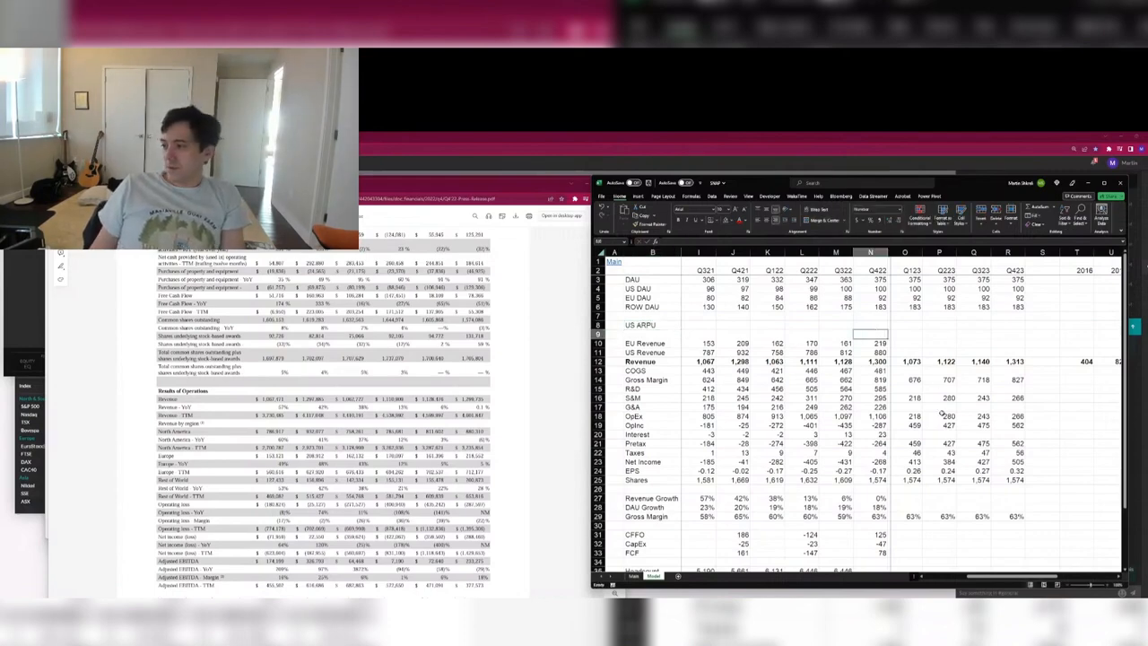
pyautogui.press('Up')
pyautogui.write('=')
pyautogui.press('Down')
pyautogui.press('Down')
pyautogui.press('Down')
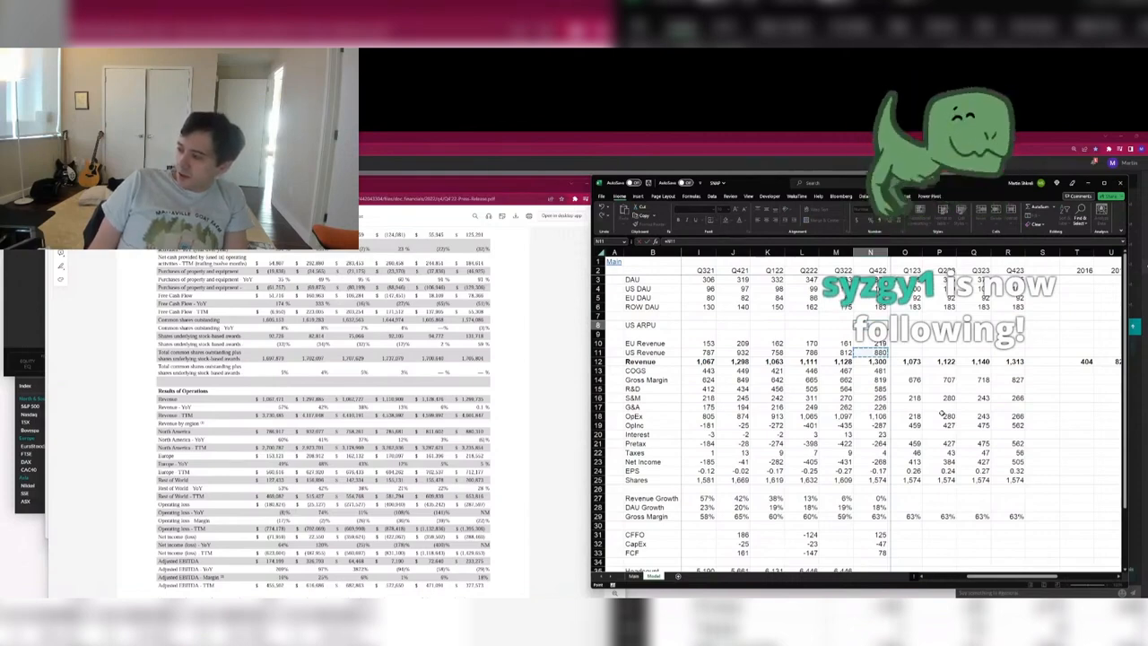
pyautogui.write('/')
pyautogui.press('Up')
pyautogui.press('Return')
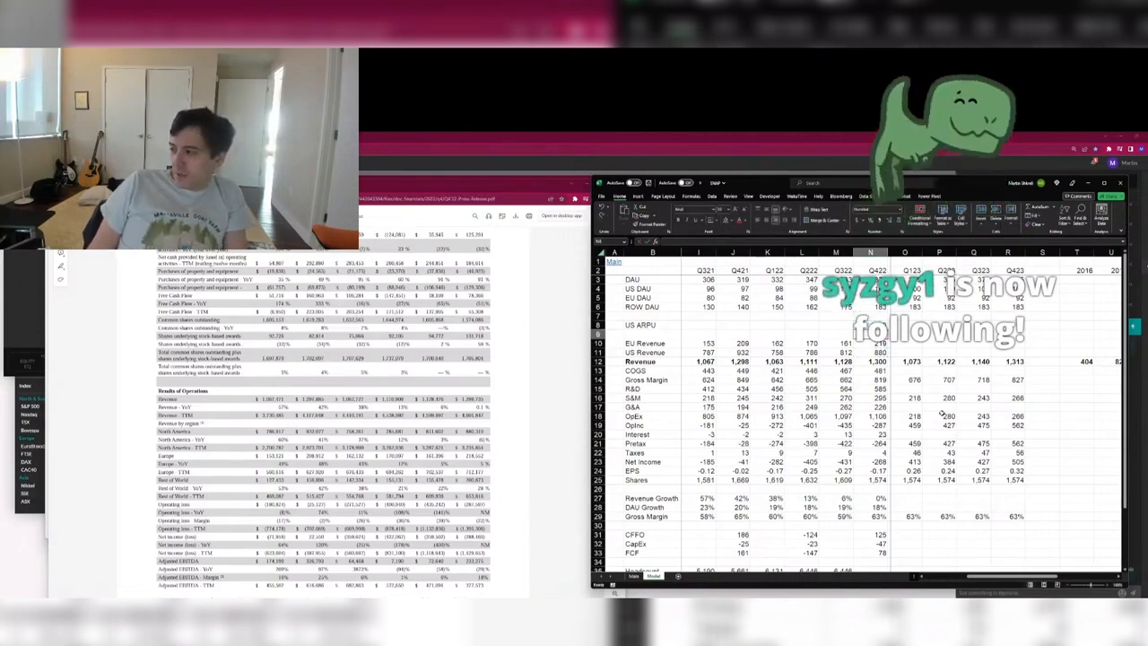
pyautogui.hotkey('ctrl', 's')
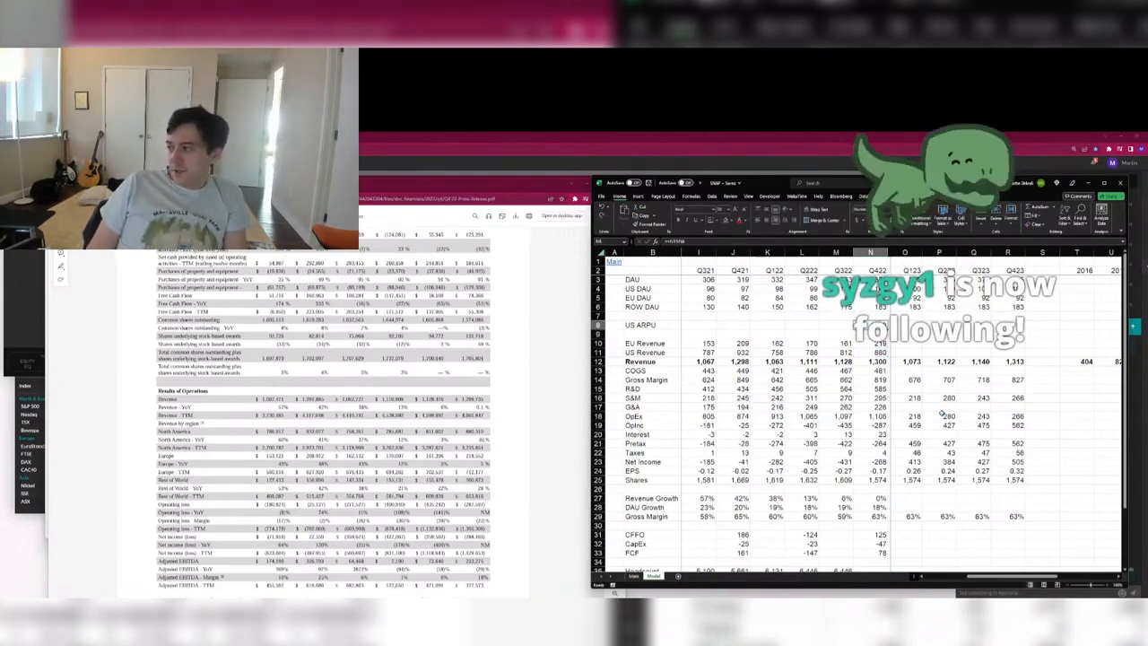
# Copy the Q422 US ARPU formula back across the quarters to Q321 and save the workbook.
pyautogui.hotkey('ctrl', 'c')
pyautogui.hotkey('shift', 'Left')
pyautogui.hotkey('shift', 'Left')
pyautogui.hotkey('shift', 'Left')
pyautogui.hotkey('shift', 'Left')
pyautogui.hotkey('shift', 'Left')
pyautogui.hotkey('ctrl', 'v')
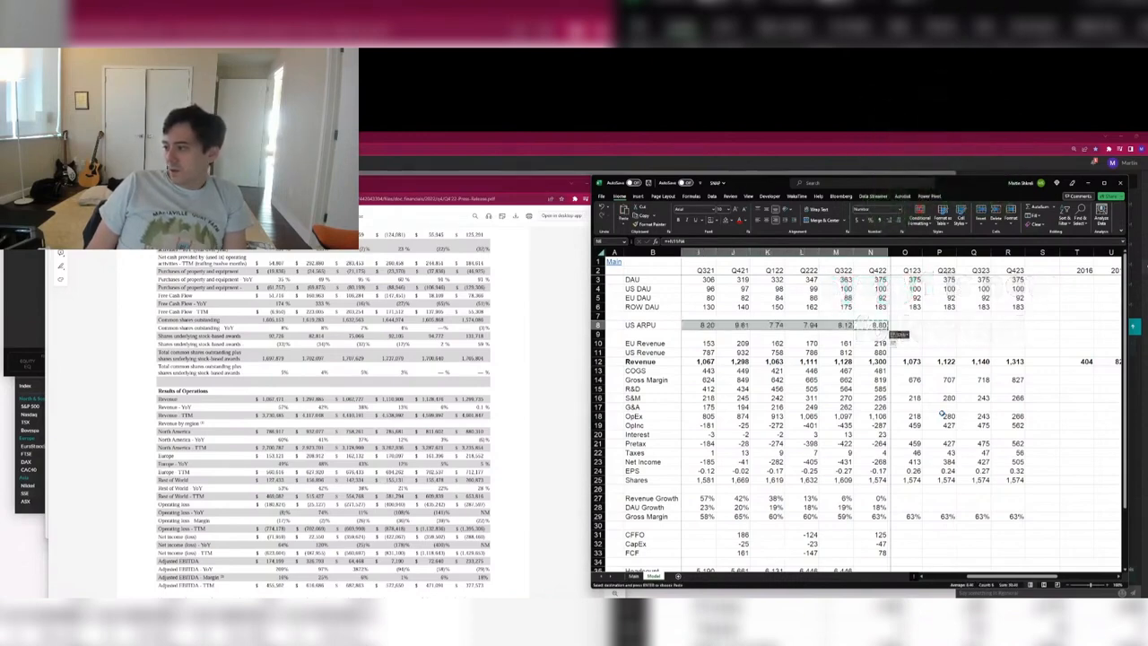
pyautogui.hotkey('ctrl', 'Left')
pyautogui.press('Left')
pyautogui.press('Right')
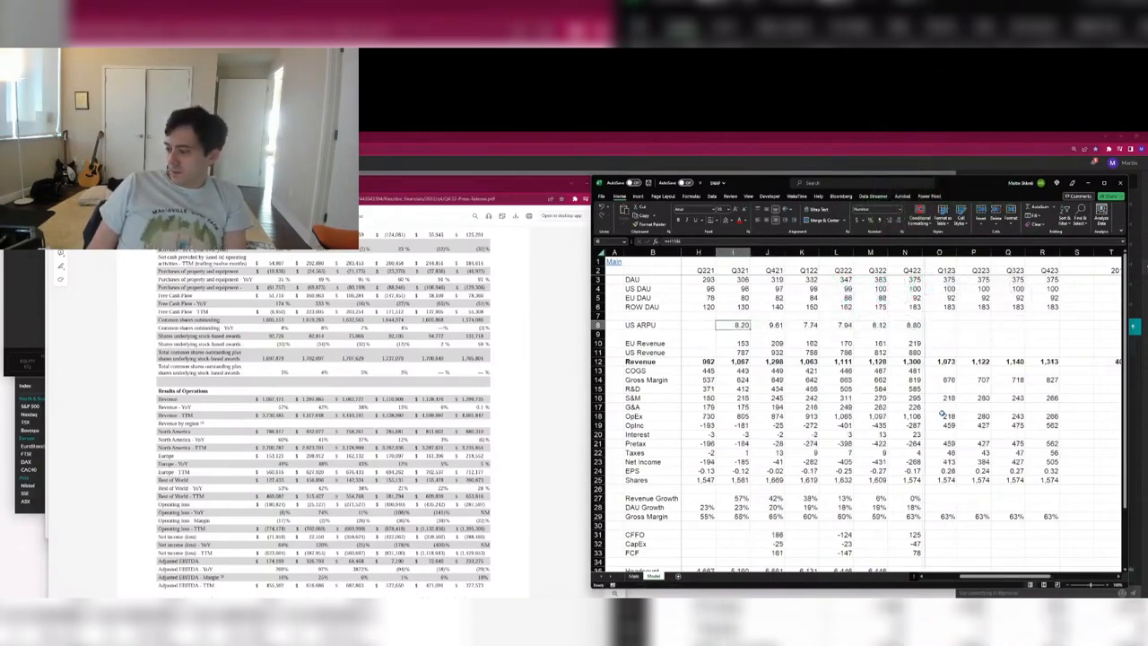
pyautogui.hotkey('ctrl', 'shift', 'Right')
pyautogui.press('Up')
pyautogui.hotkey('ctrl', 's')
# Switch to the Model sheet of the FB workbook.
pyautogui.hotkey('alt', 'F4')
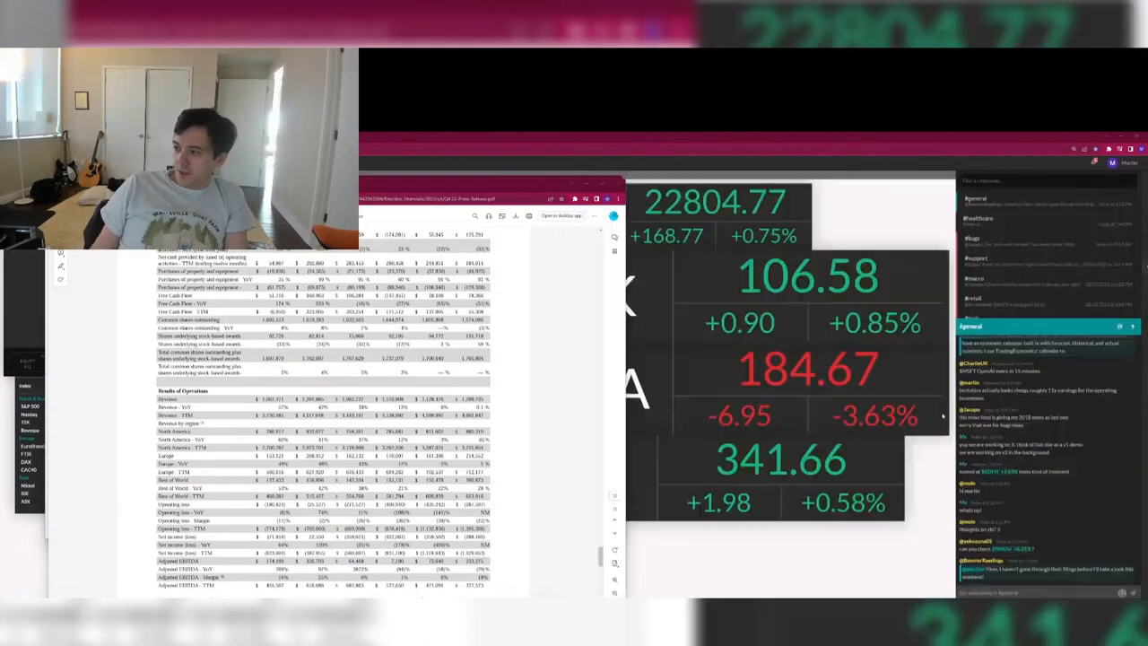
pyautogui.hotkey('alt', 'Tab')
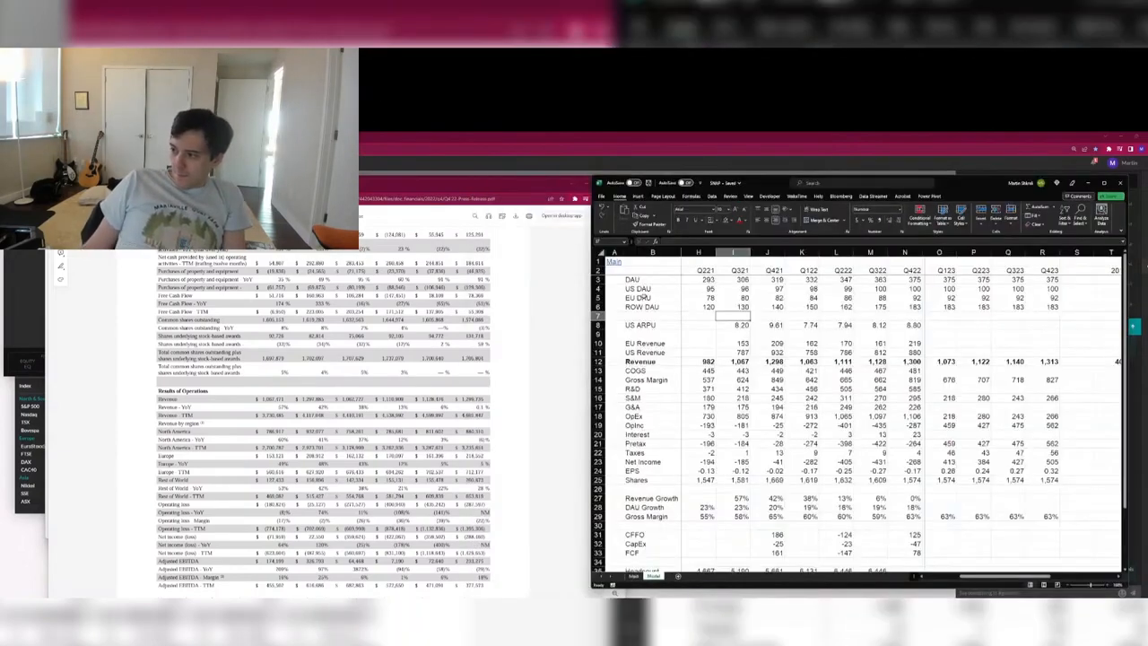
pyautogui.hotkey('alt', 'Tab')
pyautogui.click(510, 276)
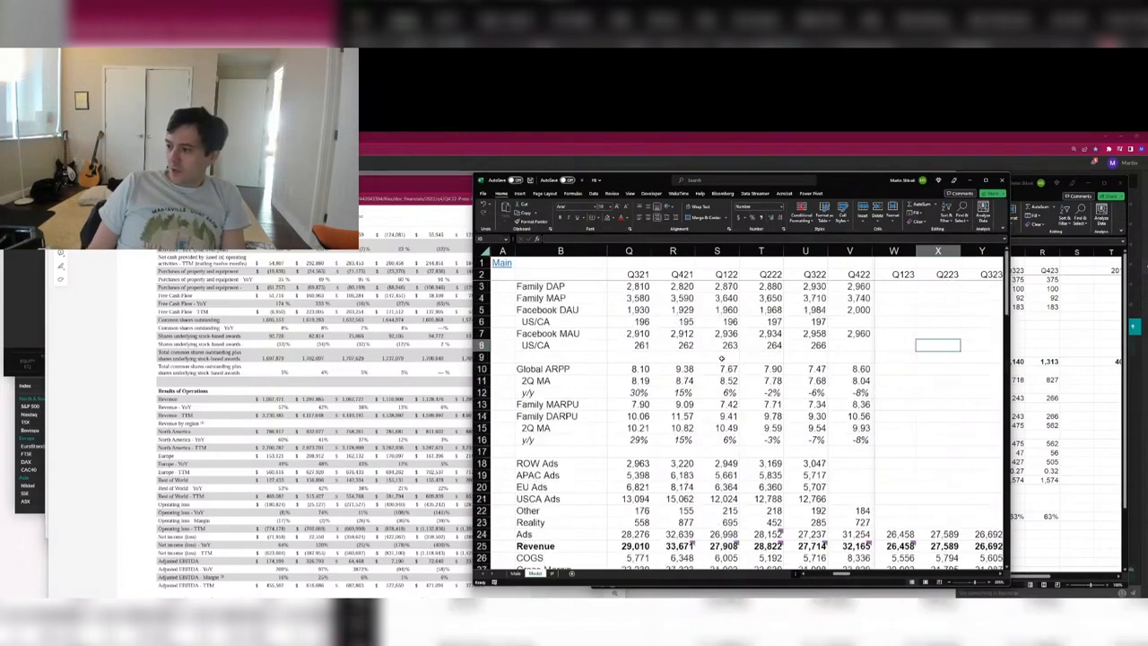
# Examine the Facebook model's US/CA user rows, ARPP metrics and USCA Ads revenue for the recent quarters.
pyautogui.press('Down')
pyautogui.press('Left')
pyautogui.press('Left')
pyautogui.press('Left')
pyautogui.press('Left')
pyautogui.press('Left')
pyautogui.press('Left')
pyautogui.press('Left')
pyautogui.press('Left')
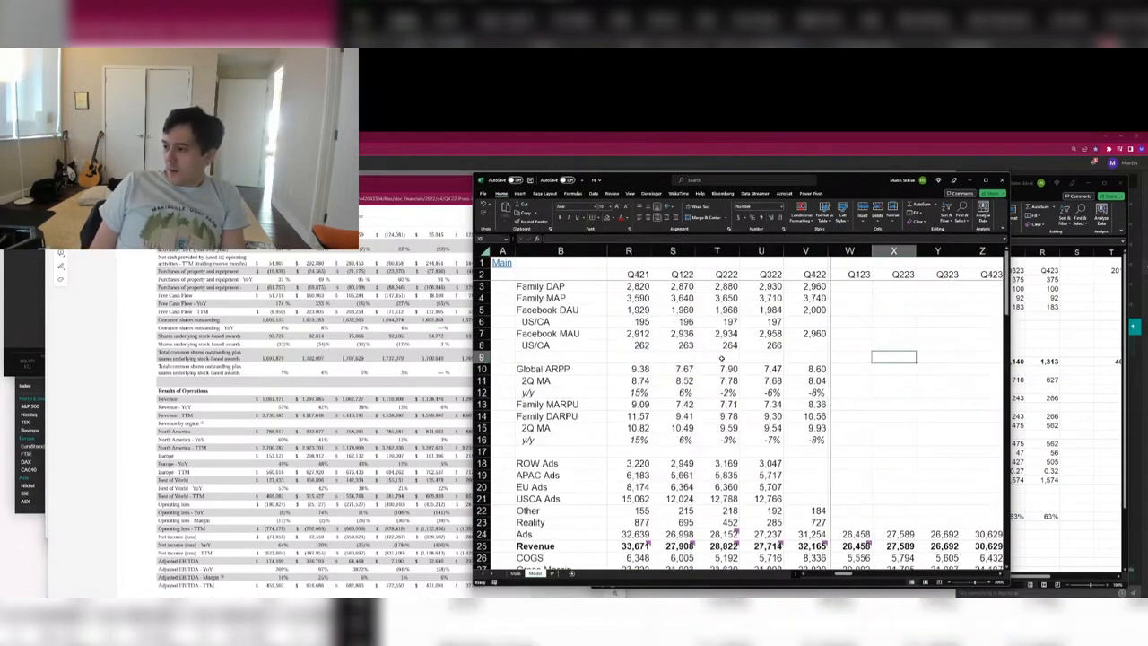
pyautogui.press('Up')
pyautogui.press('Right')
pyautogui.press('Right')
pyautogui.press('Right')
pyautogui.press('Right')
pyautogui.press('Right')
pyautogui.press('Right')
pyautogui.press('Right')
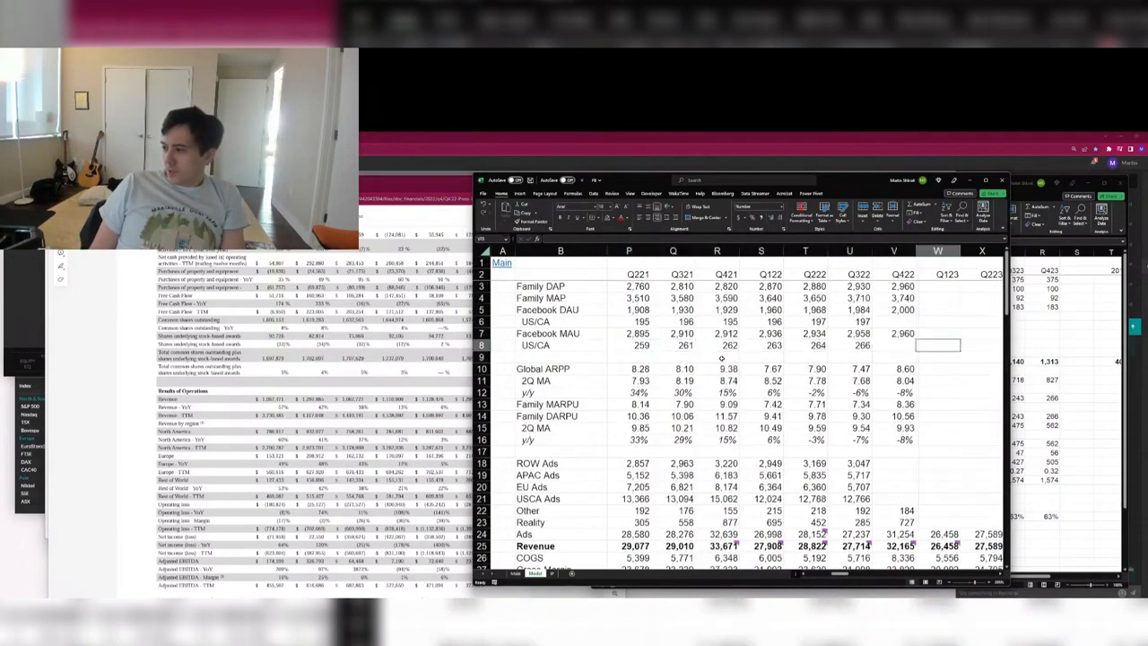
pyautogui.press('Up')
pyautogui.press('Up')
pyautogui.press('Up')
pyautogui.press('Left')
pyautogui.press('Down')
pyautogui.press('Down')
pyautogui.press('Down')
pyautogui.press('Down')
pyautogui.press('Down')
pyautogui.press('Down')
pyautogui.press('Down')
pyautogui.press('Down')
pyautogui.press('Down')
pyautogui.press('Down')
pyautogui.press('Down')
pyautogui.press('Down')
pyautogui.press('Down')
pyautogui.press('Down')
pyautogui.press('Down')
pyautogui.press('Down')
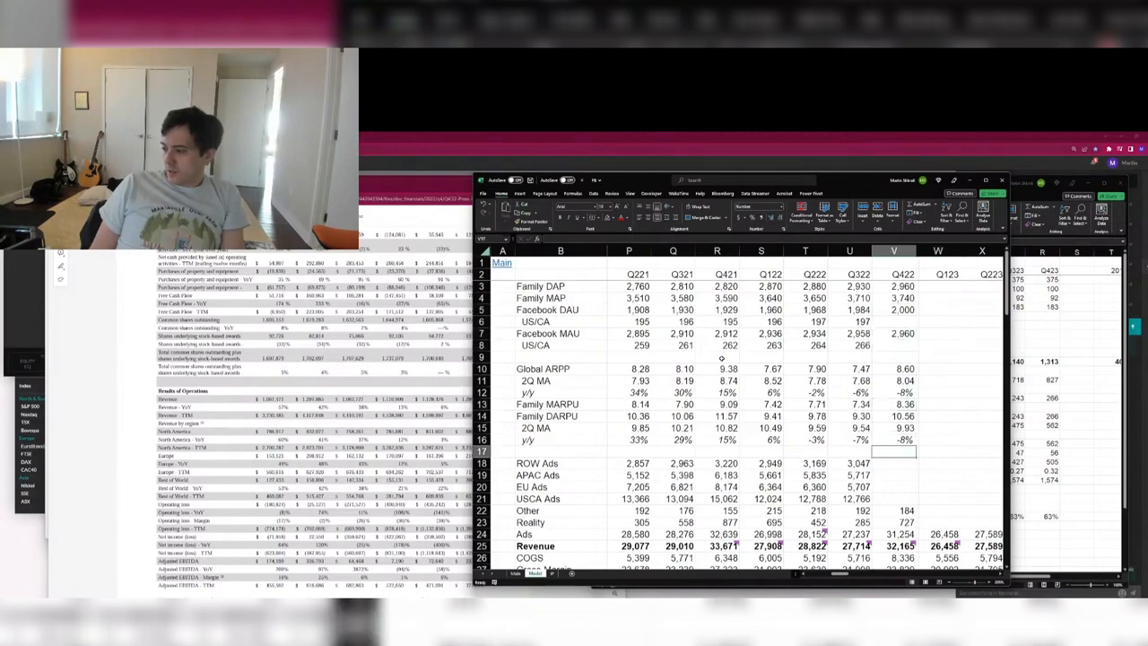
pyautogui.press('Left')
pyautogui.press('Left')
pyautogui.press('Right')
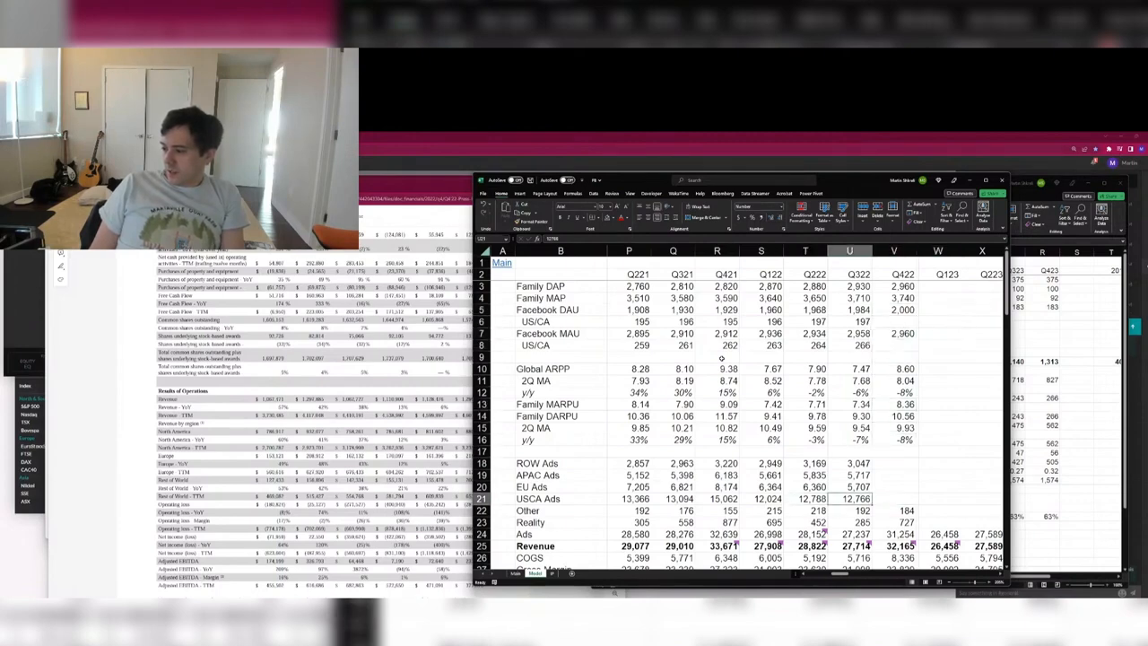
pyautogui.press('Up')
pyautogui.press('Up')
pyautogui.press('Up')
pyautogui.press('Up')
pyautogui.press('Up')
pyautogui.press('Up')
pyautogui.press('Up')
pyautogui.press('Up')
pyautogui.press('Up')
pyautogui.press('Up')
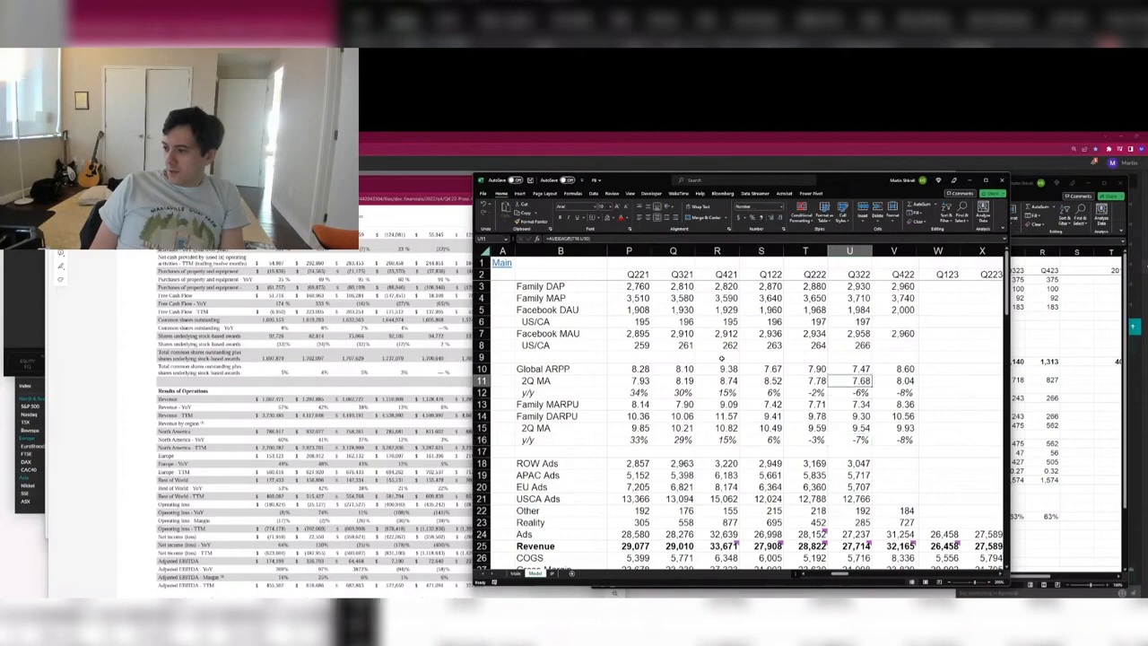
pyautogui.press('Up')
pyautogui.press('Up')
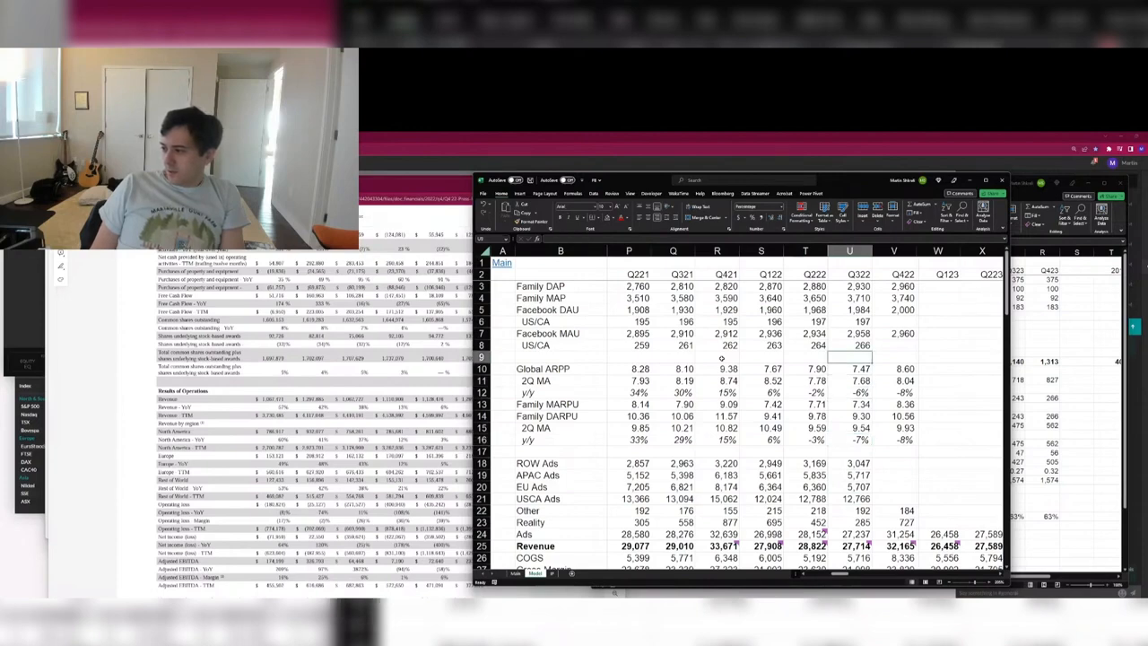
# Insert a row directly above Facebook MAU and label it "US/CA ARPU".
pyautogui.press('Up')
pyautogui.press('Up')
pyautogui.hotkey('shift', 'space')
pyautogui.hotkey('ctrl', 'shift', '=')
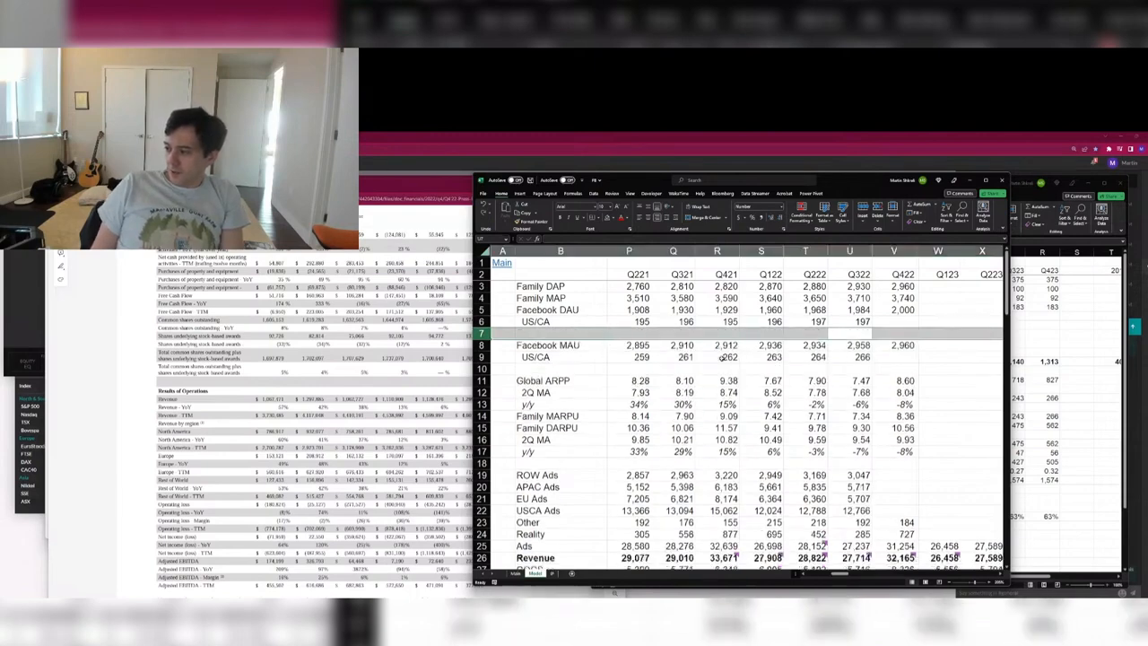
pyautogui.press('Down')
pyautogui.press('Up')
pyautogui.hotkey('ctrl', 'Left')
pyautogui.press('Right')
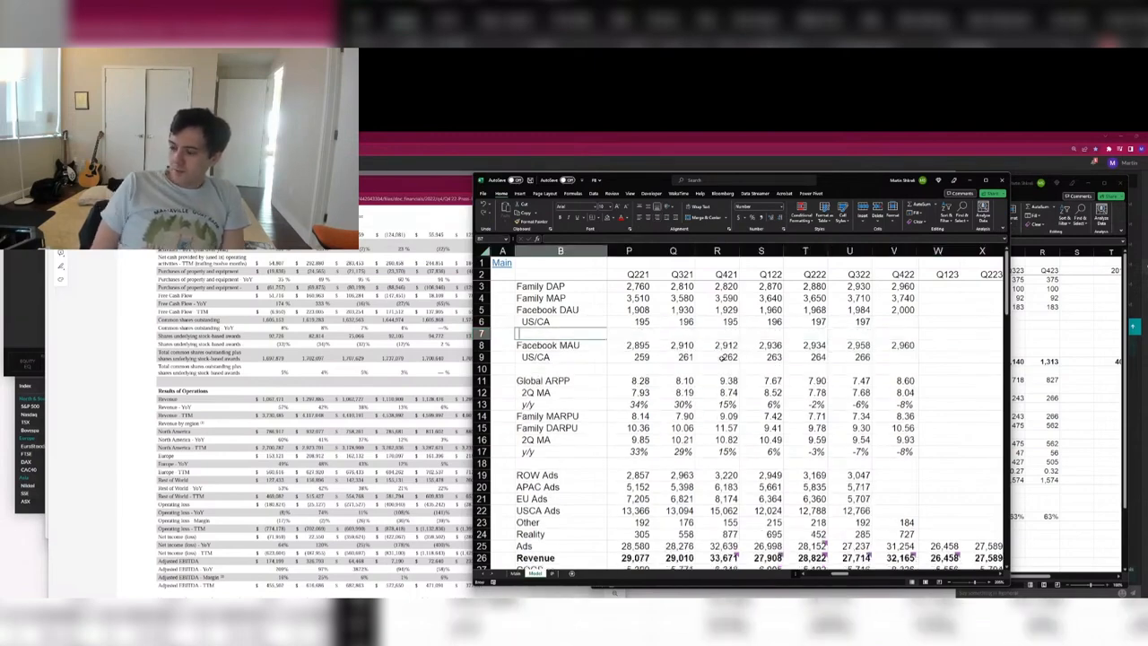
pyautogui.write('US/CA ARPU')
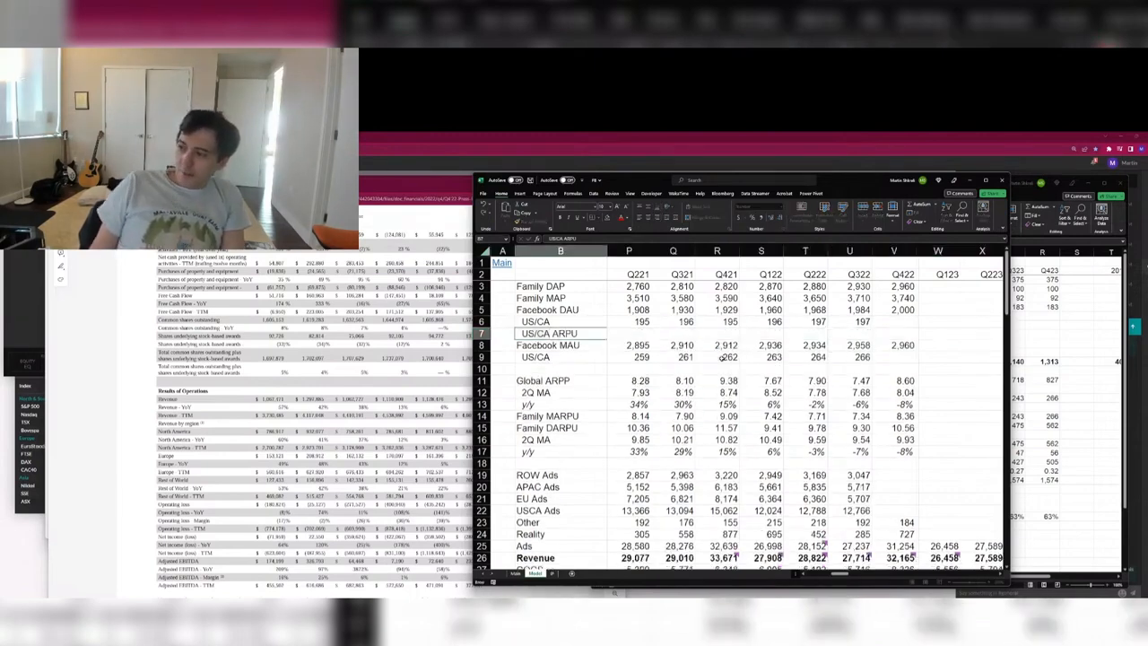
pyautogui.click(854, 337)
# Compare the Snap model's US DAU and US ARPU with Facebook's US/CA daily users.
pyautogui.hotkey('alt', 'Tab')
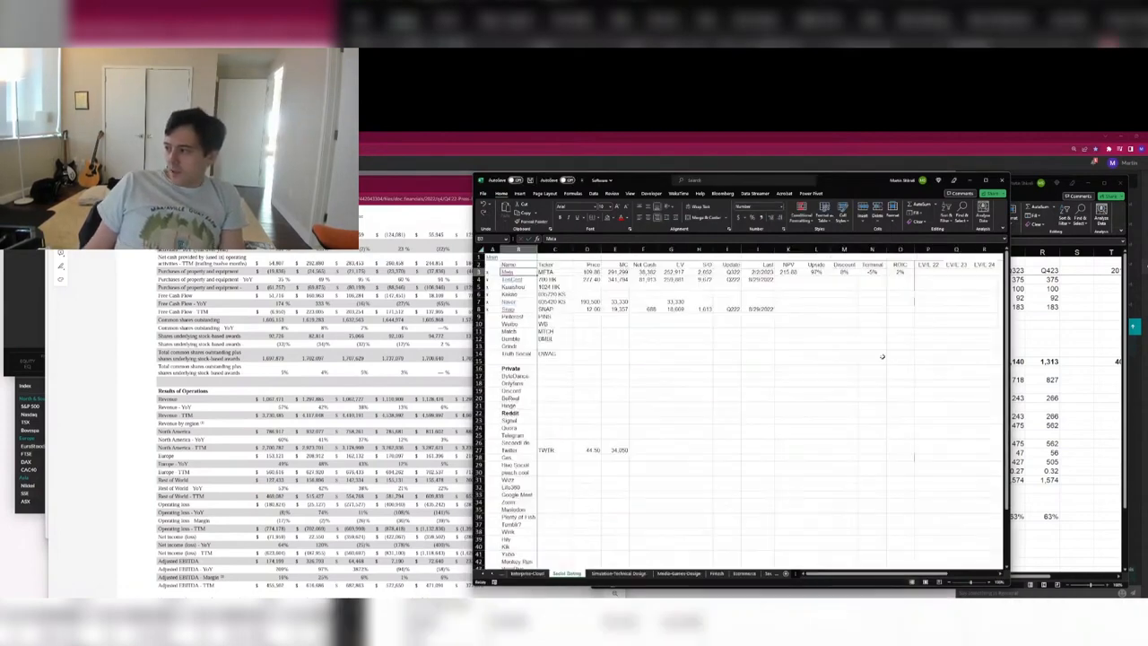
pyautogui.hotkey('alt', 'Tab')
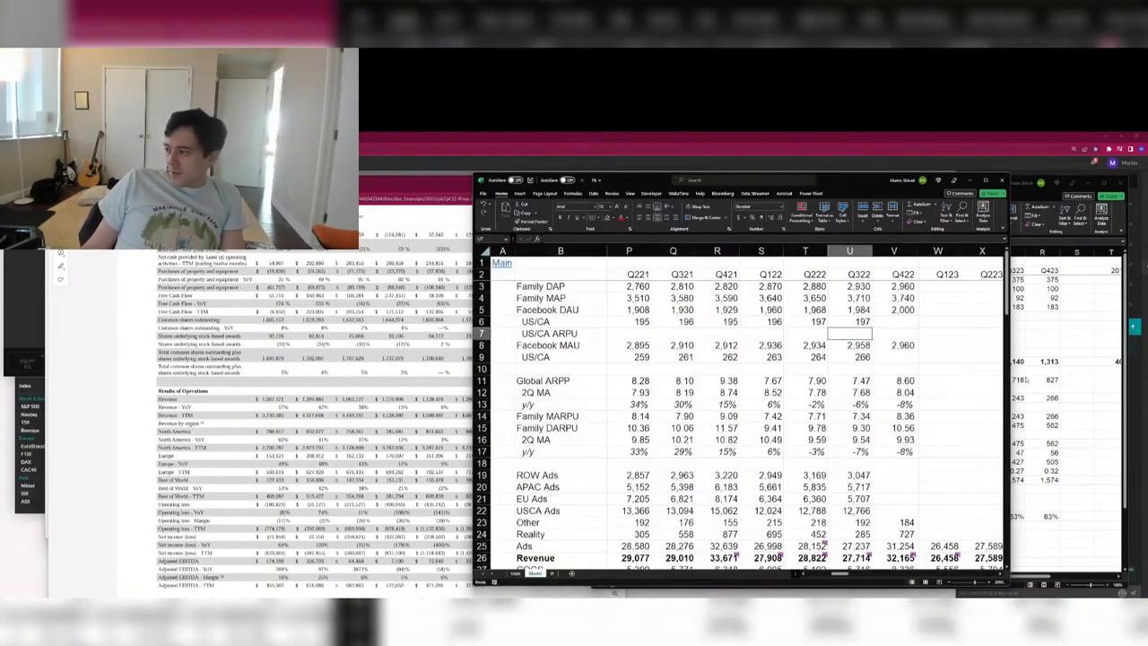
pyautogui.hotkey('alt', 'Tab')
pyautogui.click(911, 288)
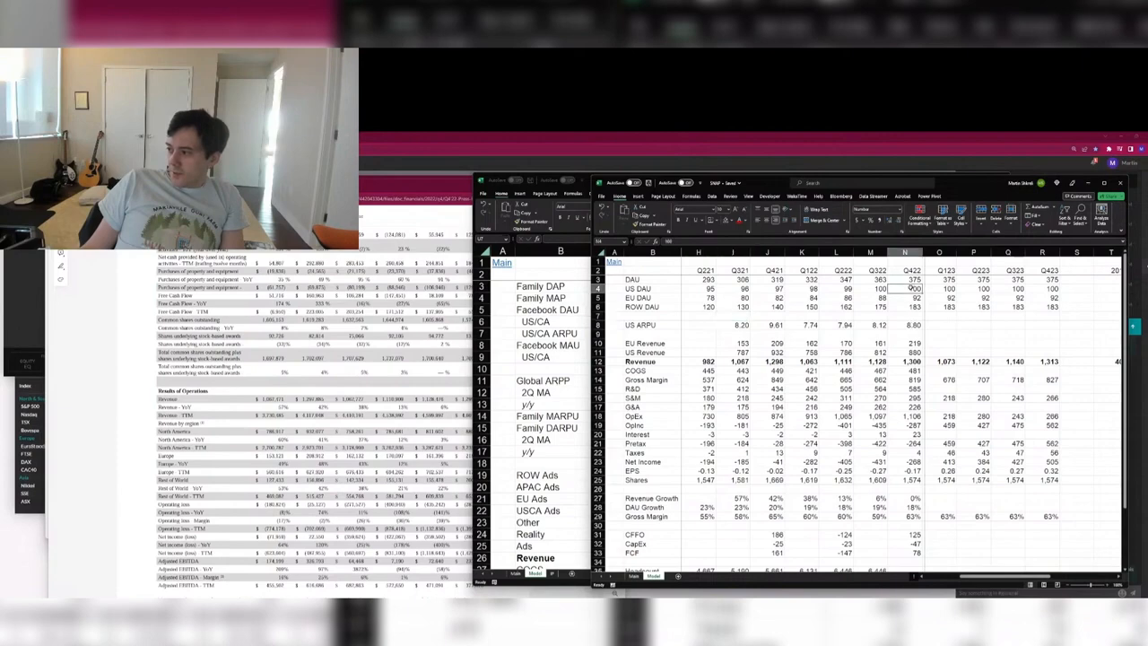
pyautogui.hotkey('alt', 'Tab')
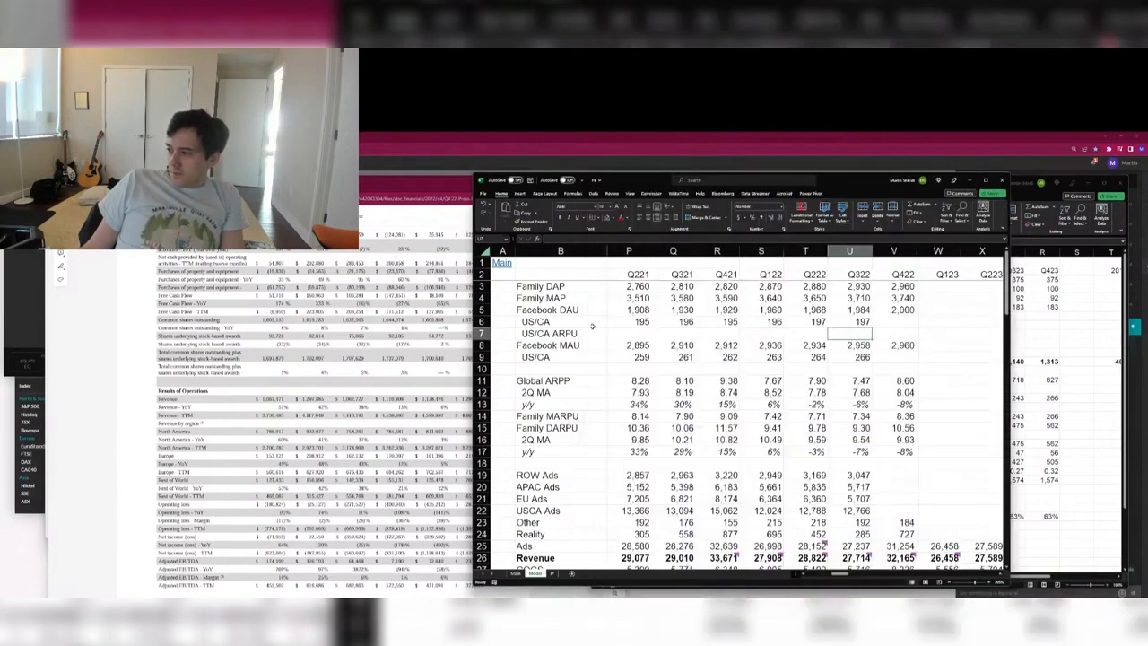
pyautogui.click(858, 322)
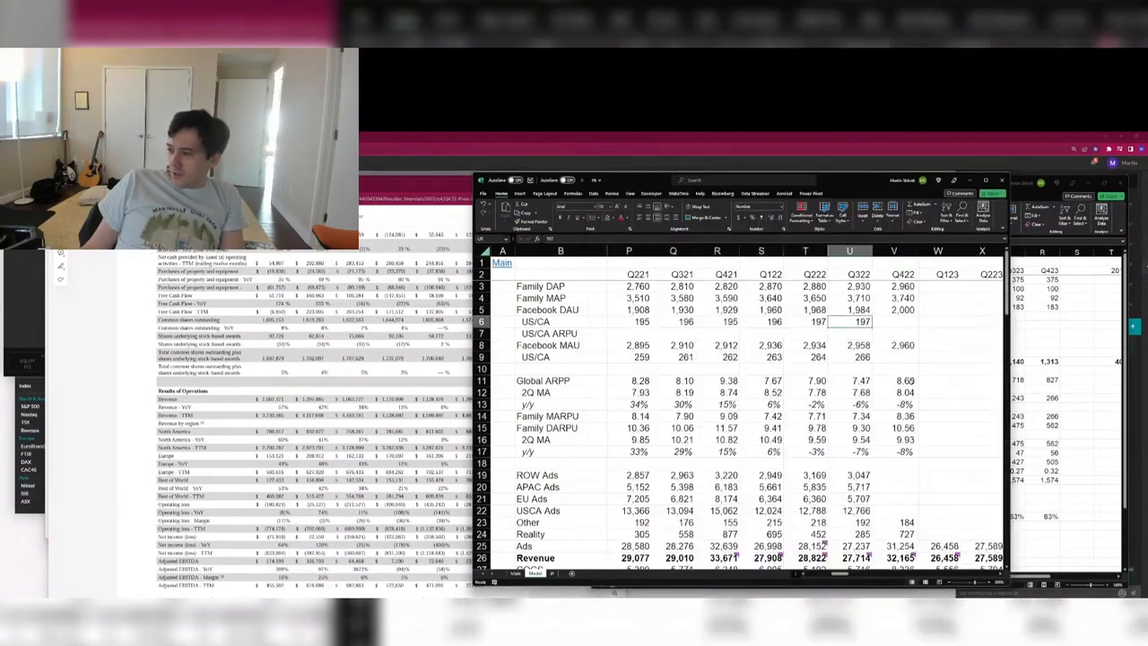
pyautogui.hotkey('alt', 'Tab')
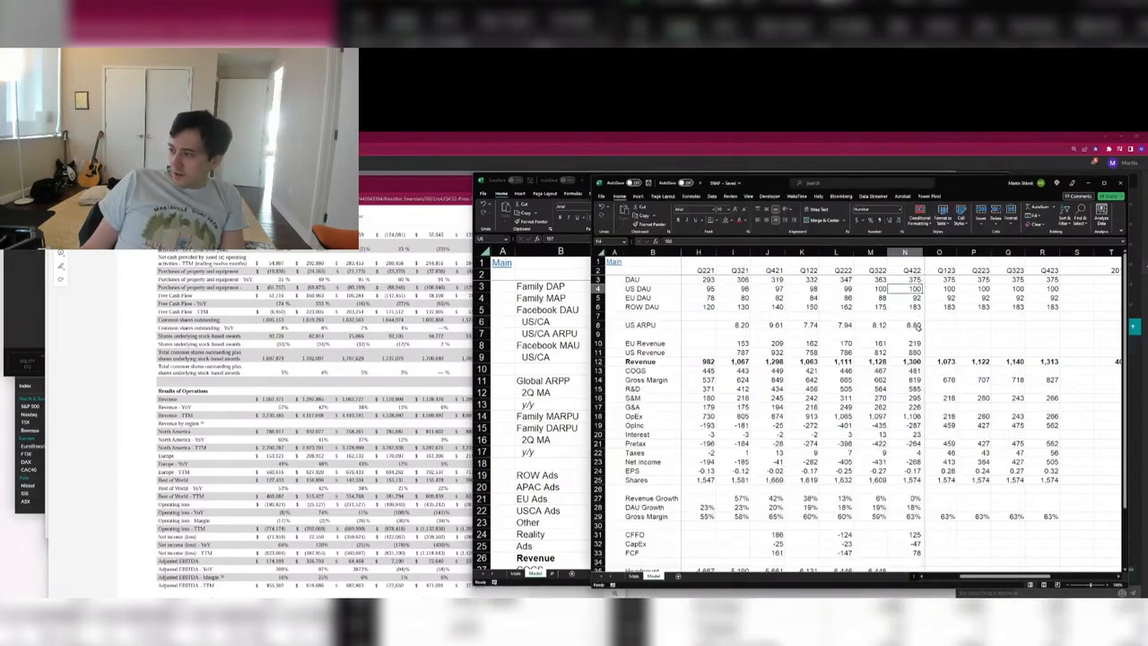
pyautogui.click(916, 326)
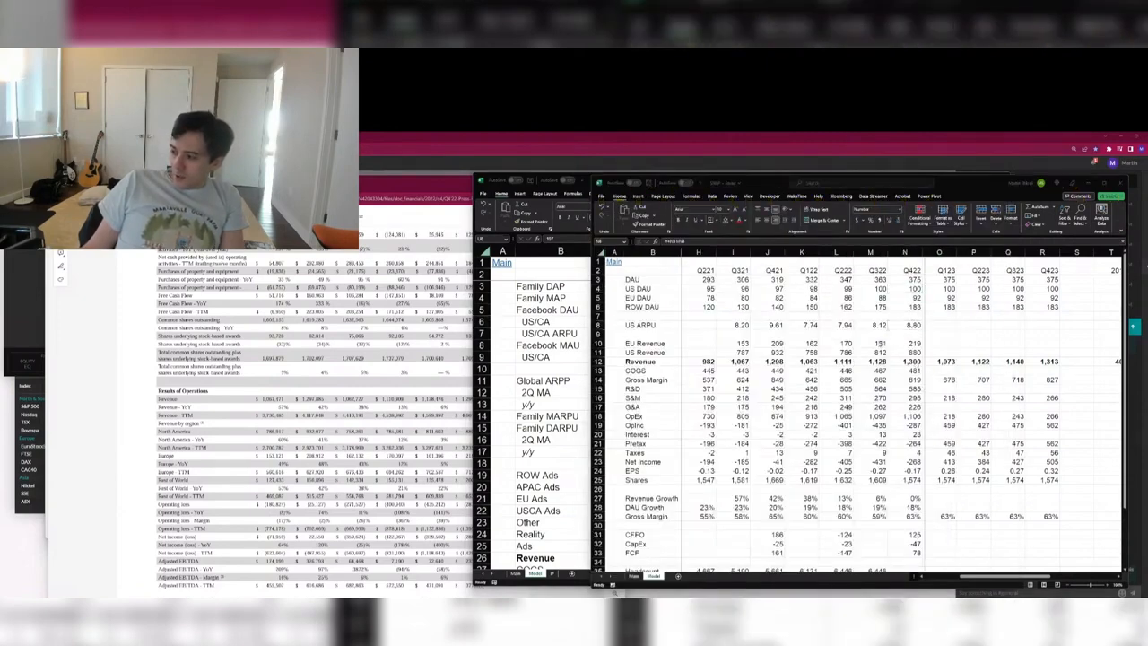
pyautogui.hotkey('alt', 'Tab')
# Calculate the Q322 US/CA ARPU as USCA Ads divided by the US/CA daily active users.
pyautogui.click(861, 335)
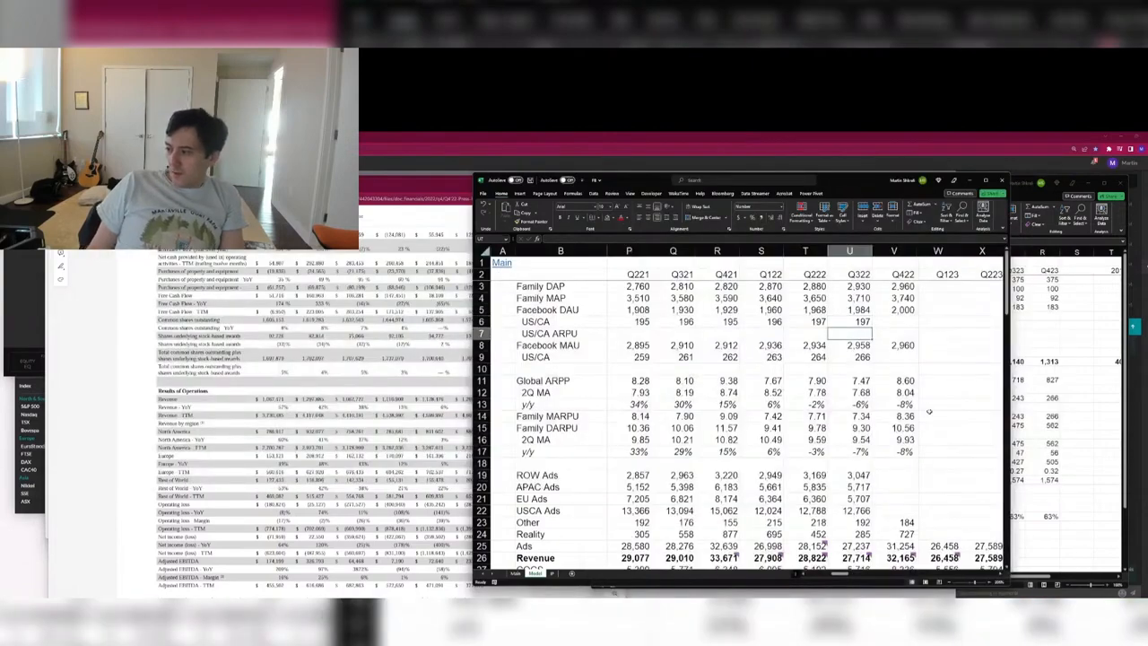
pyautogui.write('=')
pyautogui.press('Down')
pyautogui.press('Down')
pyautogui.press('Down')
pyautogui.press('Down')
pyautogui.press('Down')
pyautogui.press('Down')
pyautogui.press('Down')
pyautogui.press('Down')
pyautogui.press('Down')
pyautogui.press('Down')
pyautogui.press('Down')
pyautogui.press('Down')
pyautogui.press('Down')
pyautogui.press('Down')
pyautogui.press('Down')
pyautogui.press('Down')
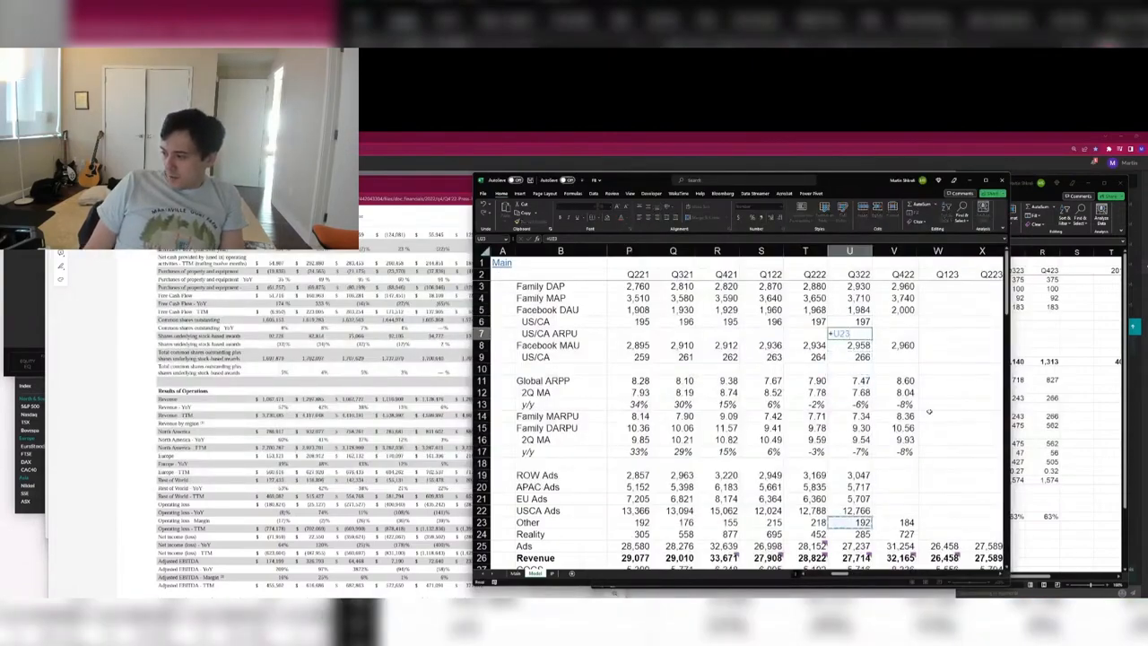
pyautogui.press('Up')
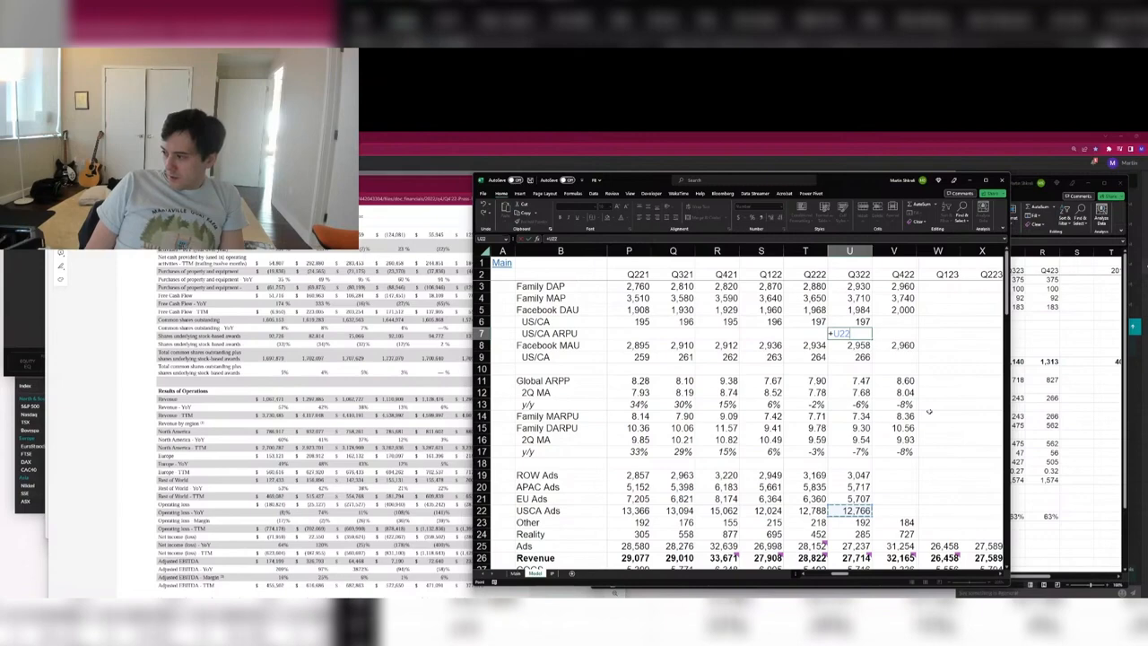
pyautogui.write('/')
pyautogui.press('Up')
pyautogui.hotkey('ctrl', 'Return')
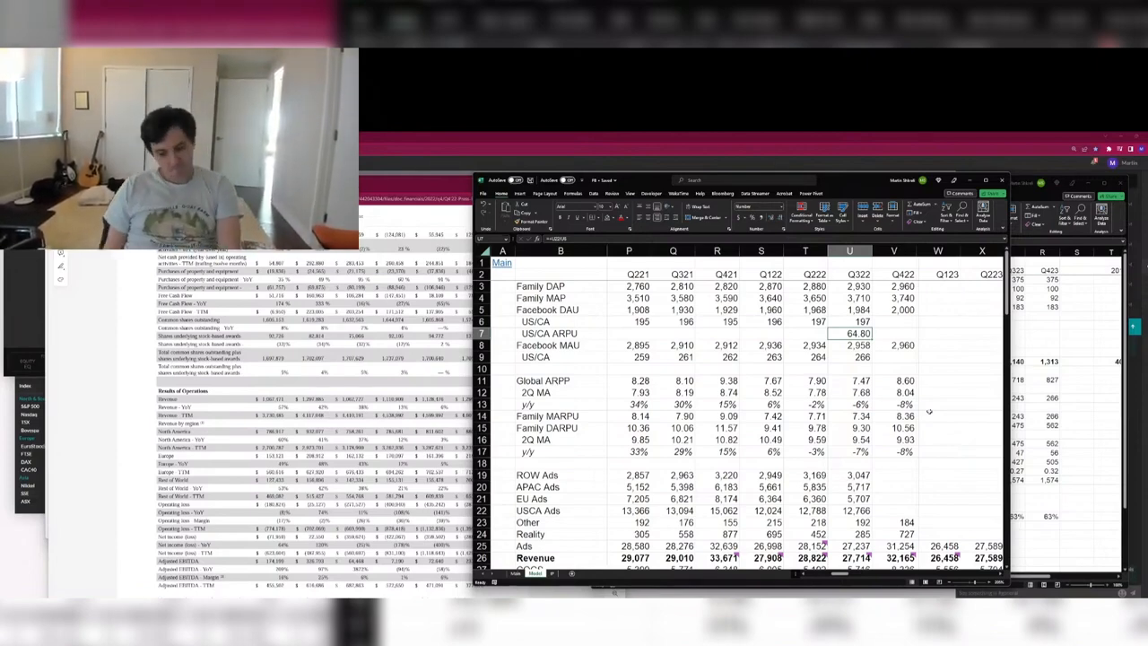
# Copy the Q322 US/CA ARPU formula back across the preceding quarters to Q321.
pyautogui.hotkey('ctrl', 'c')
pyautogui.hotkey('shift', 'Left')
pyautogui.hotkey('shift', 'Left')
pyautogui.hotkey('shift', 'Left')
pyautogui.hotkey('shift', 'Left')
pyautogui.hotkey('ctrl', 'v')
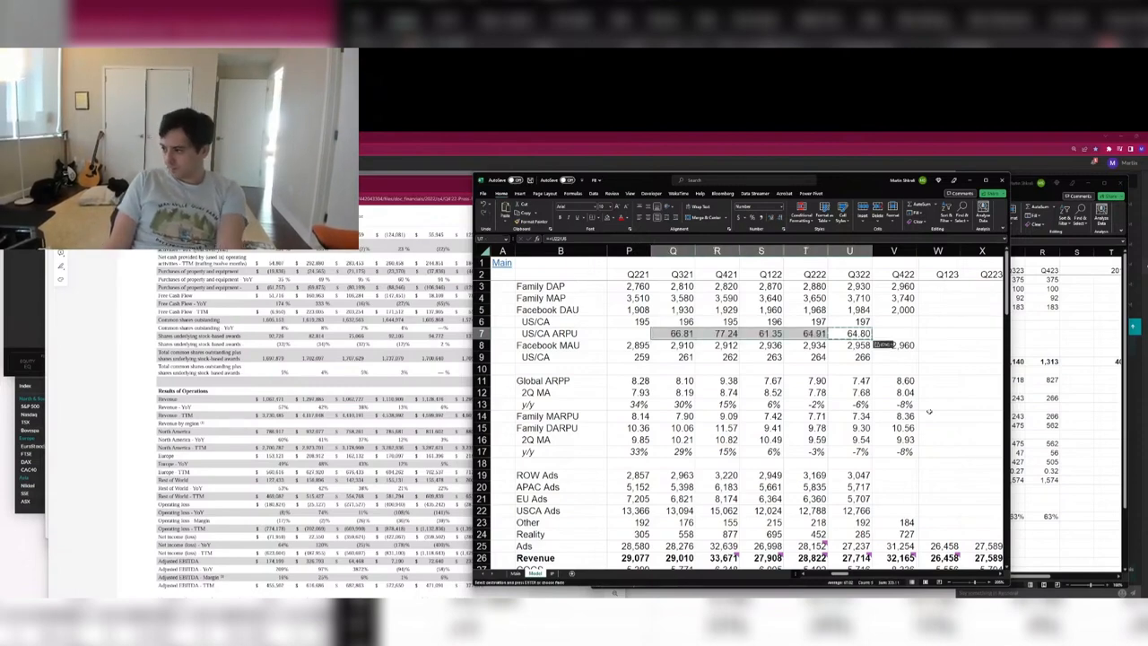
# Extend the US/CA ARPU formula from Q321 back across Q221, Q121 and Q420.
pyautogui.press('Escape')
pyautogui.hotkey('ctrl', 'Left')
pyautogui.hotkey('ctrl', 'c')
pyautogui.hotkey('shift', 'Left')
pyautogui.hotkey('shift', 'Left')
pyautogui.hotkey('shift', 'Left')
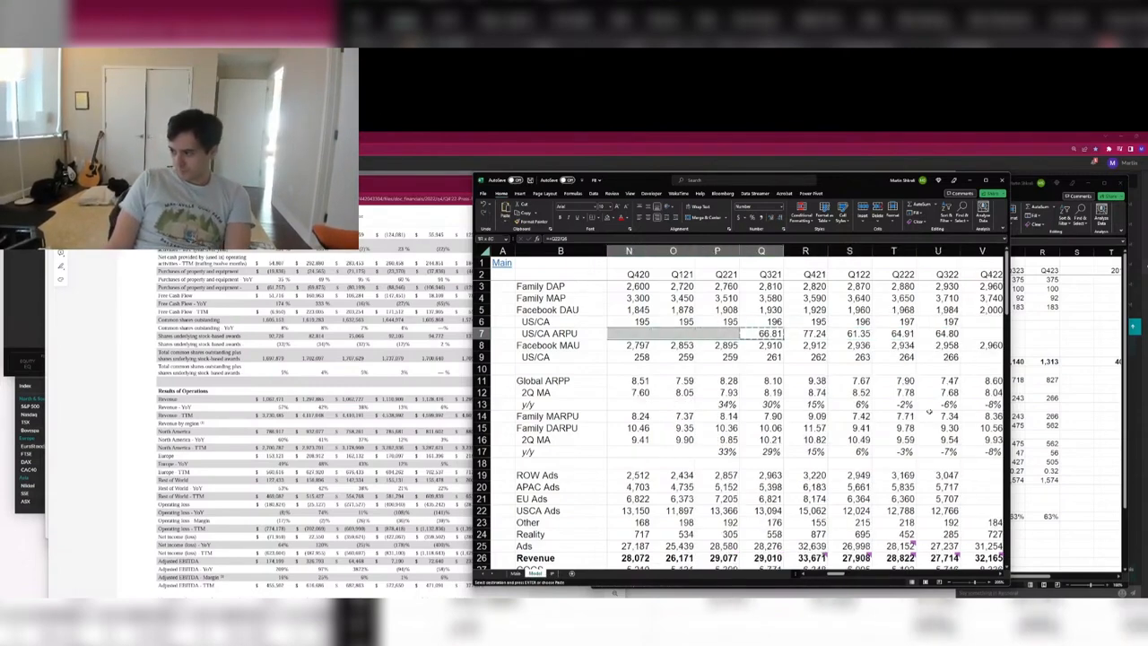
pyautogui.hotkey('ctrl', 'v')
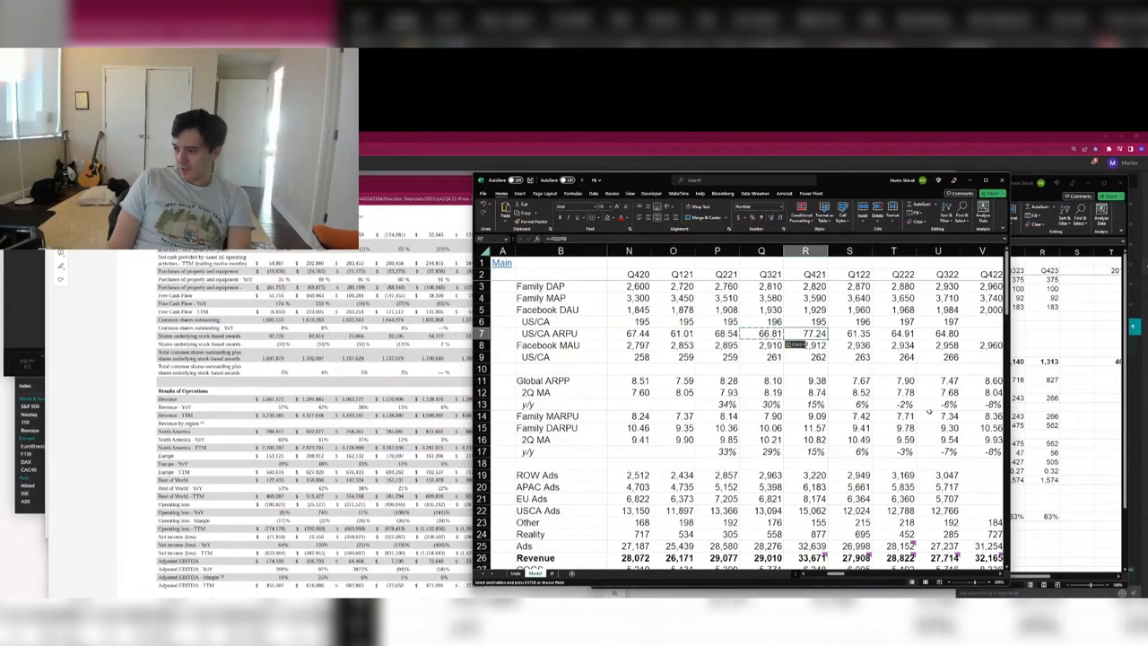
# Extend the US/CA ARPU formula from Q420 back through the 2020 quarters to Q419.
pyautogui.hotkey('ctrl', 'Left')
pyautogui.press('Escape')
pyautogui.hotkey('ctrl', 'c')
pyautogui.hotkey('shift', 'Left')
pyautogui.hotkey('shift', 'Left')
pyautogui.hotkey('shift', 'Left')
pyautogui.hotkey('shift', 'Left')
pyautogui.hotkey('ctrl', 'v')
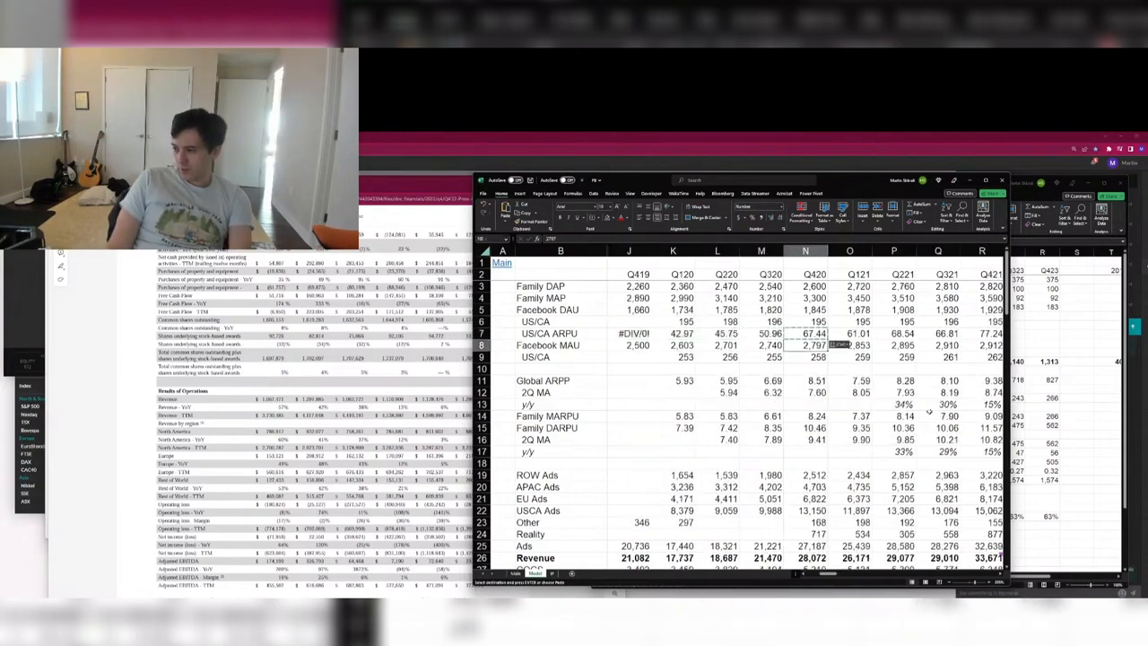
# Clear the erroring Q419 US/CA ARPU cell and go to the Q422 column of the same row.
pyautogui.press('Right')
pyautogui.press('Right')
pyautogui.press('Right')
pyautogui.press('Right')
pyautogui.press('Right')
pyautogui.press('Right')
pyautogui.press('Right')
pyautogui.press('Right')
pyautogui.press('Right')
pyautogui.press('Right')
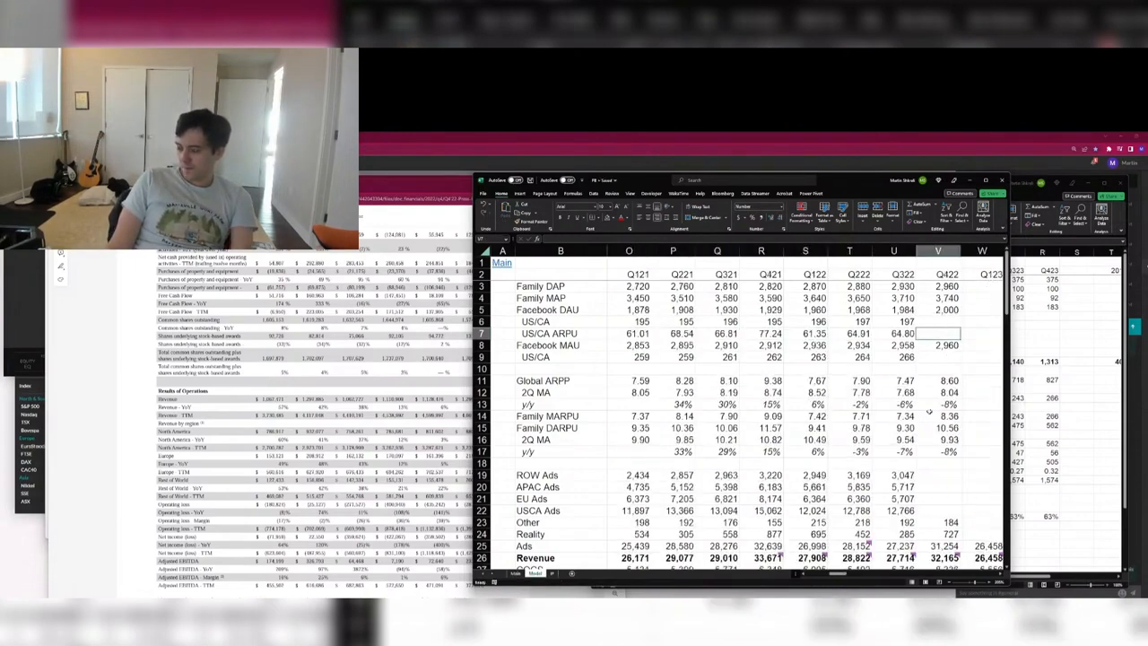
pyautogui.hotkey('ctrl', 'Left')
pyautogui.press('Right')
pyautogui.press('Up')
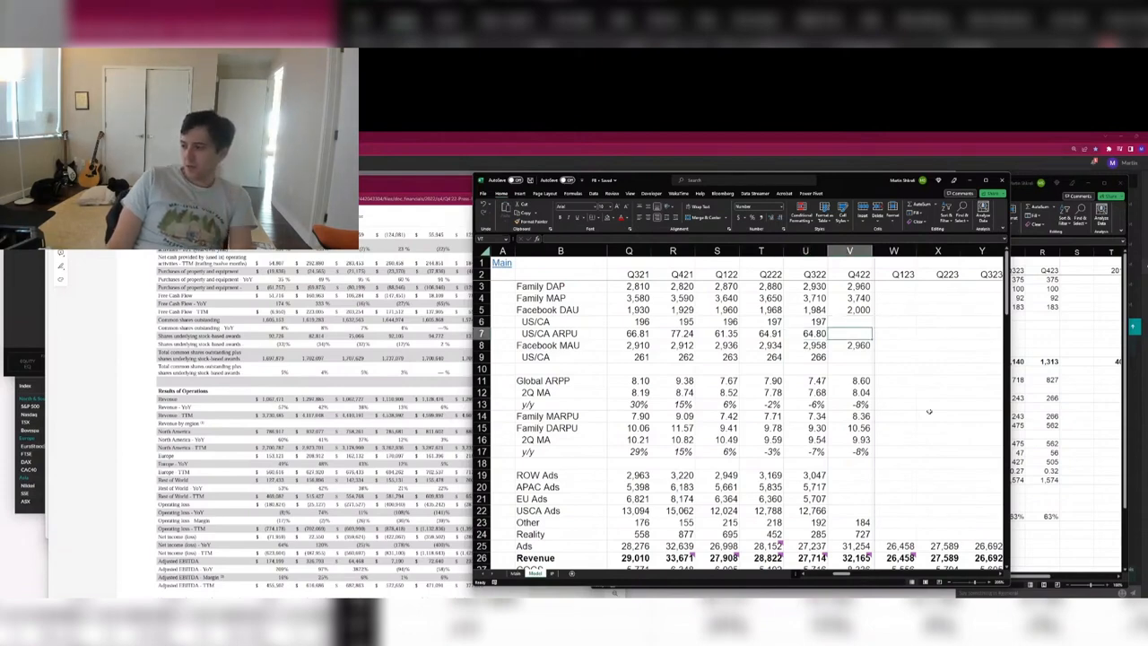
# Fill the empty Q422 US/CA cells for Facebook DAU and MAU and the empty ROW, APAC, EU and USCA Ads cells with yellow.
pyautogui.keyDown('ctrl'); pyautogui.click(859, 356); pyautogui.keyUp('ctrl')
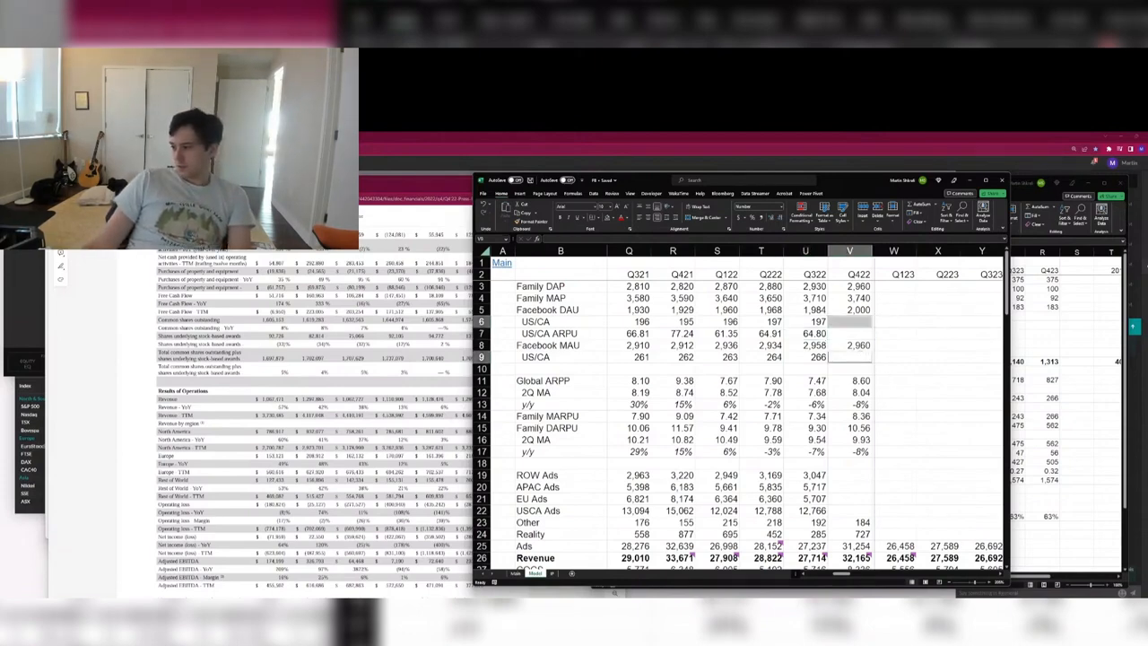
pyautogui.click(611, 218)
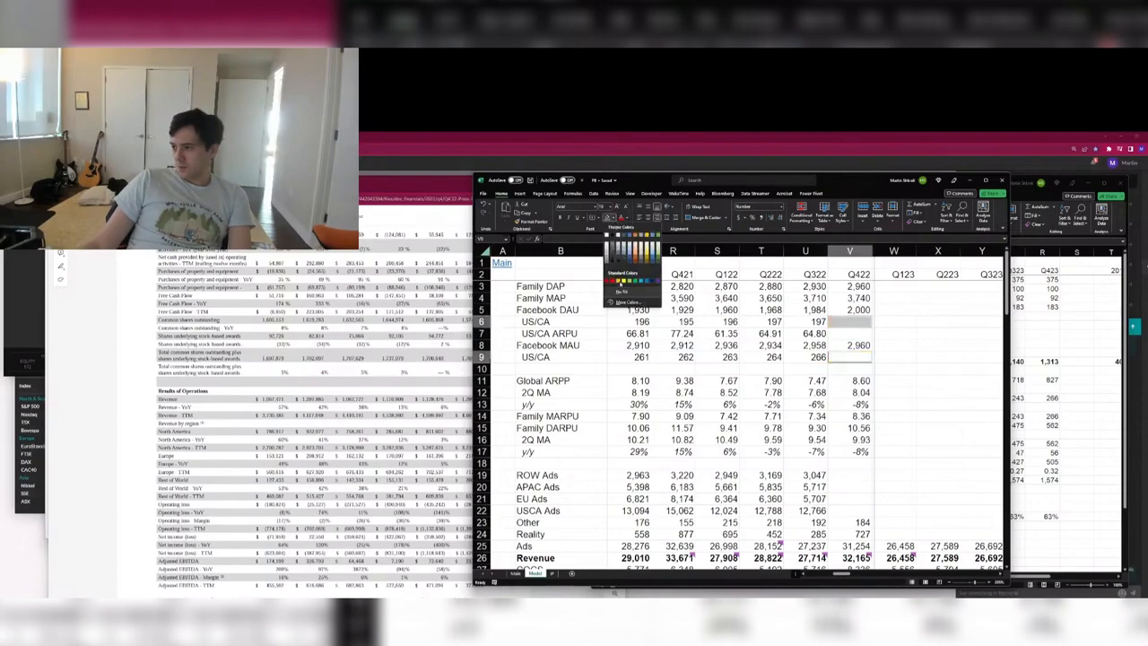
pyautogui.click(624, 279)
pyautogui.click(773, 381)
pyautogui.click(825, 476)
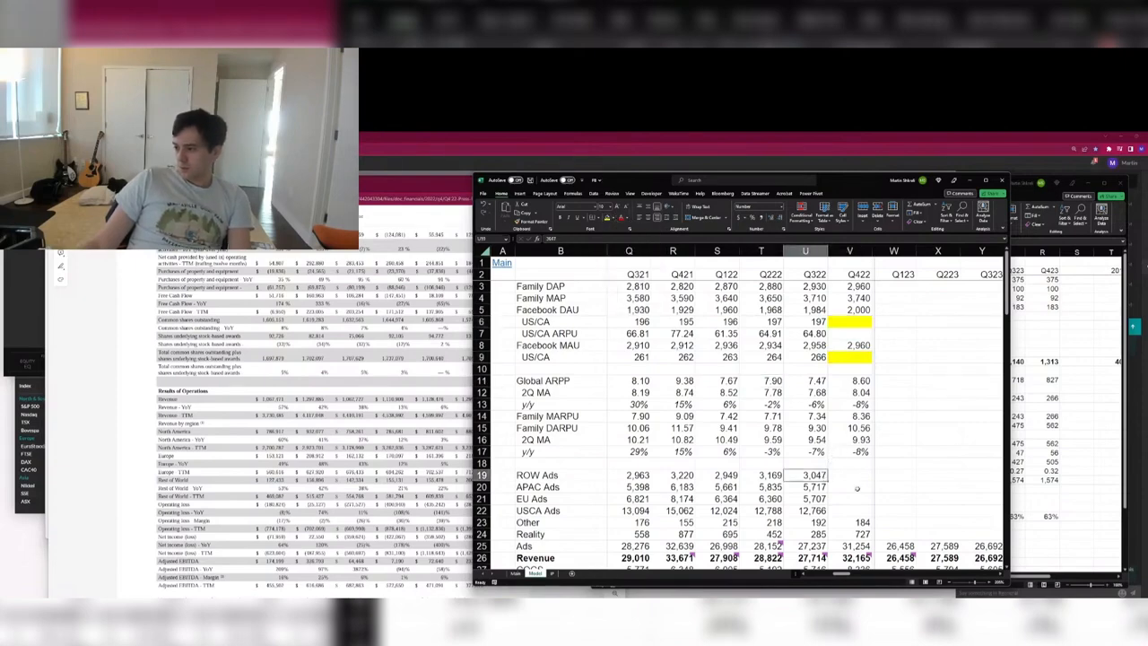
pyautogui.click(852, 485)
pyautogui.moveTo(843, 509); pyautogui.dragTo(848, 474)
pyautogui.click(606, 218)
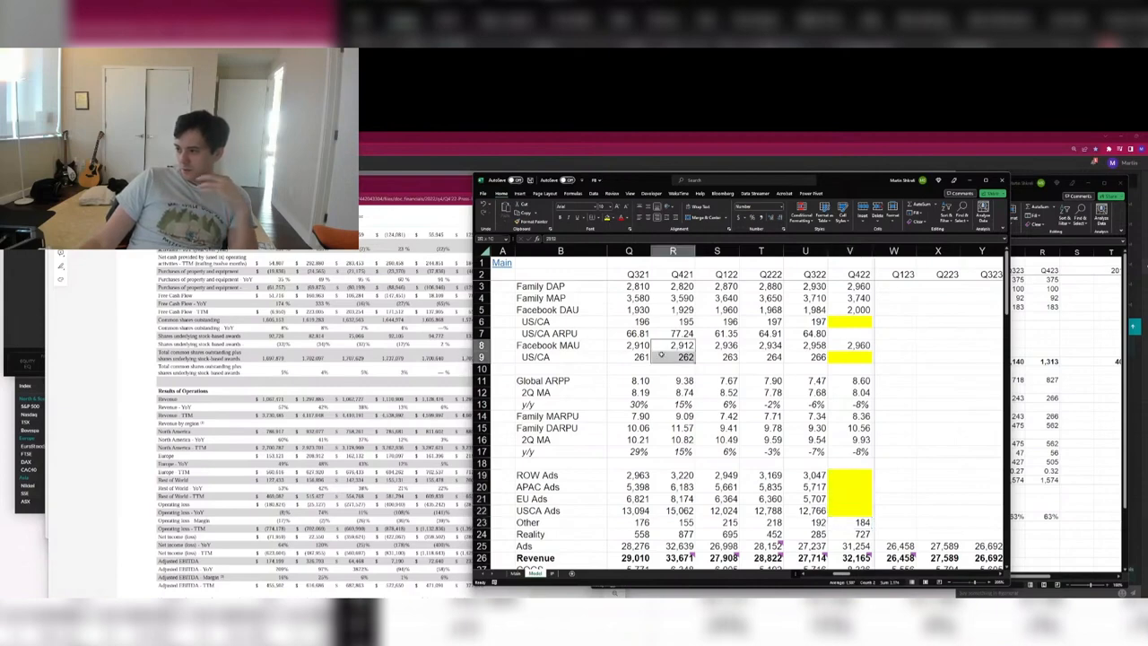
# Compare the Facebook model's user, ARPU and revenue rows with the Snap model's US ARPU and annual revenue.
pyautogui.scroll(-5, 843, 457)
pyautogui.scroll(2, 843, 457)
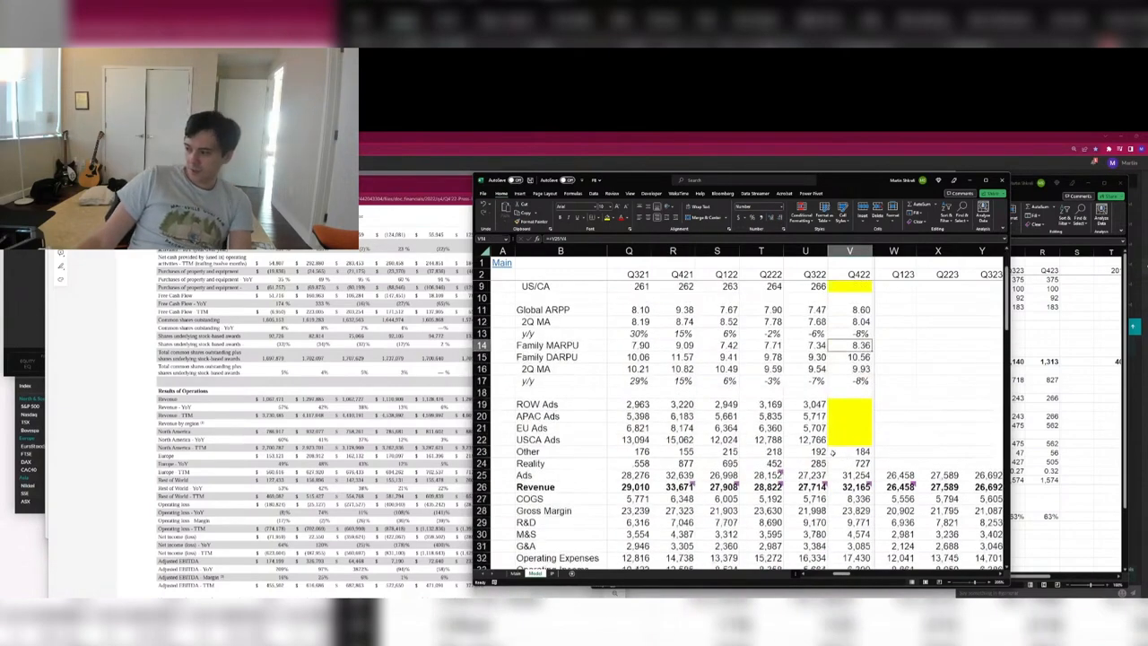
pyautogui.scroll(1, 838, 421)
pyautogui.scroll(1, 834, 379)
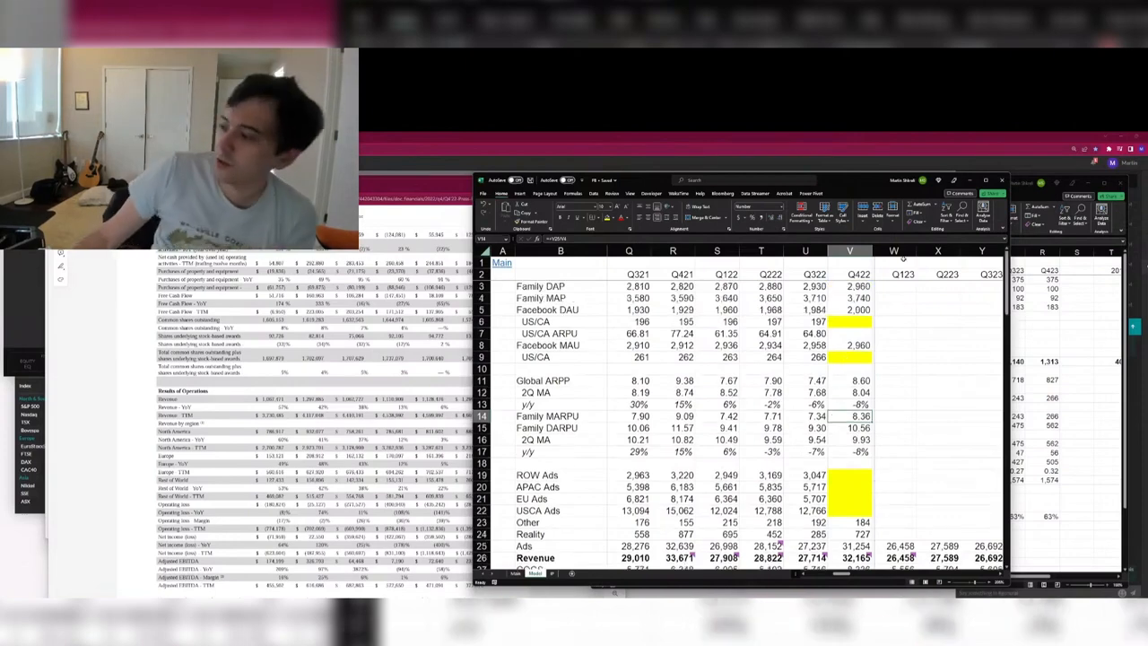
pyautogui.click(1040, 351)
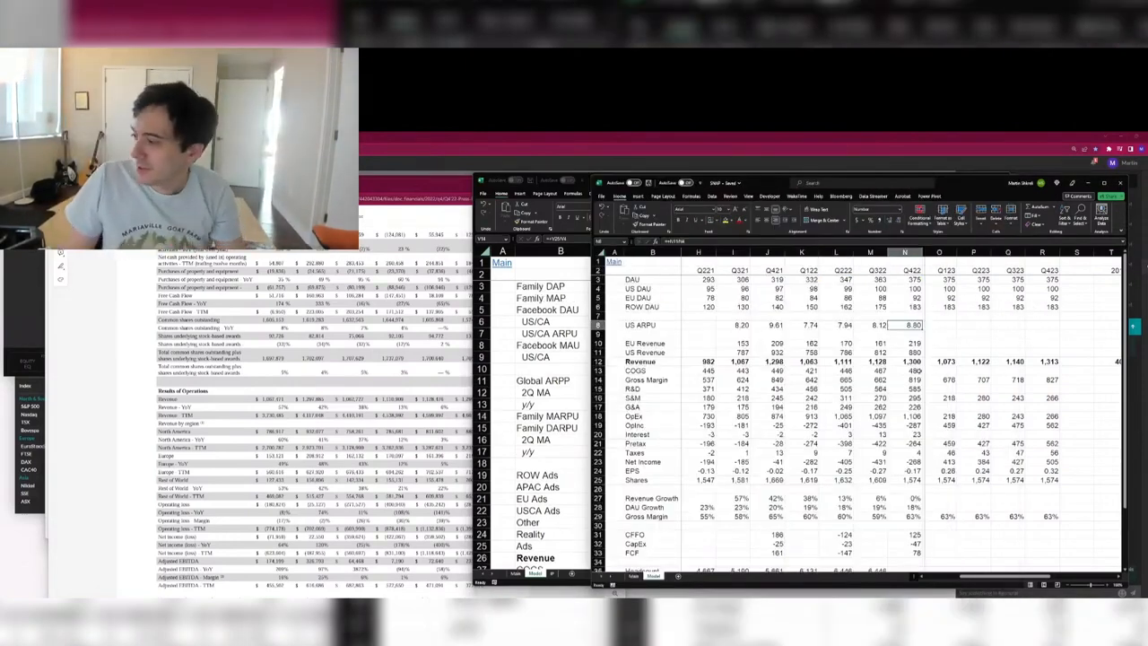
pyautogui.hotkey('alt', 'Tab')
pyautogui.hotkey('alt', 'Tab')
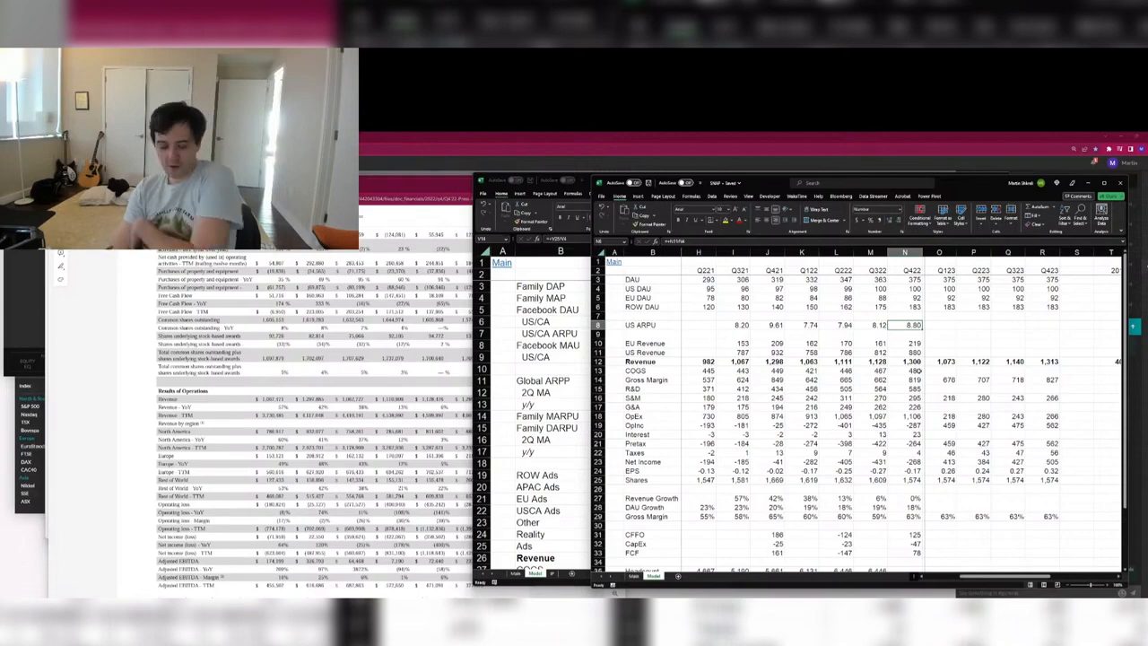
pyautogui.hotkey('alt', 'Tab')
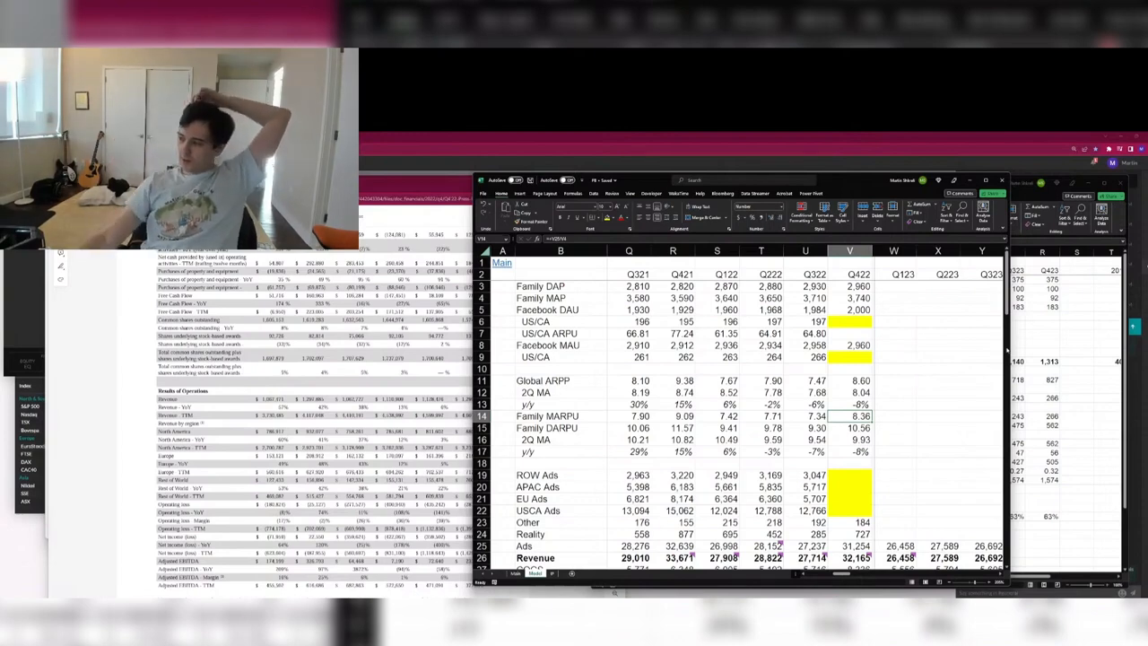
pyautogui.moveTo(1019, 407); pyautogui.dragTo(1018, 364)
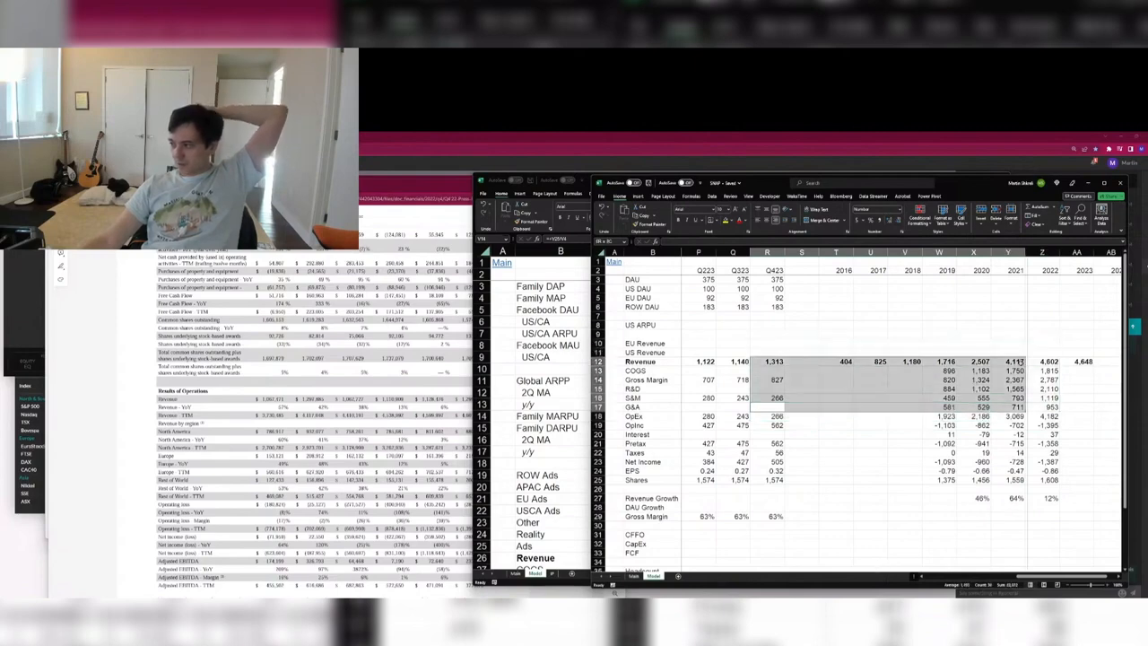
pyautogui.click(1019, 363)
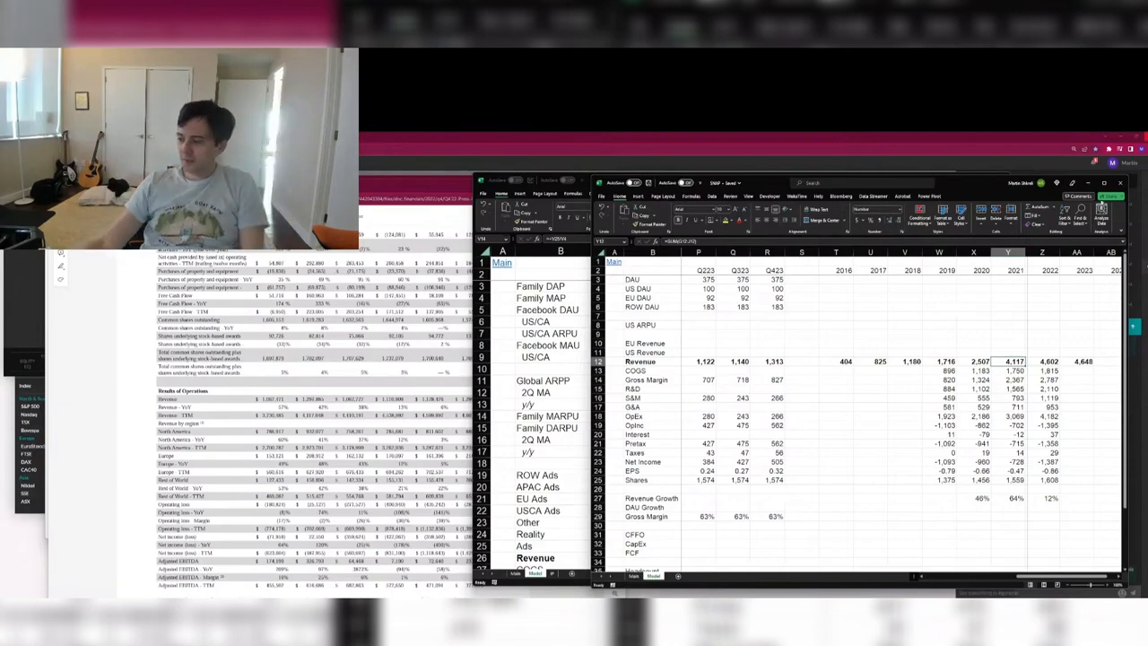
# Copy the Snap model's 2020 Revenue Growth formula back across 2017 to 2019.
pyautogui.click(978, 497)
pyautogui.hotkey('ctrl', 'c')
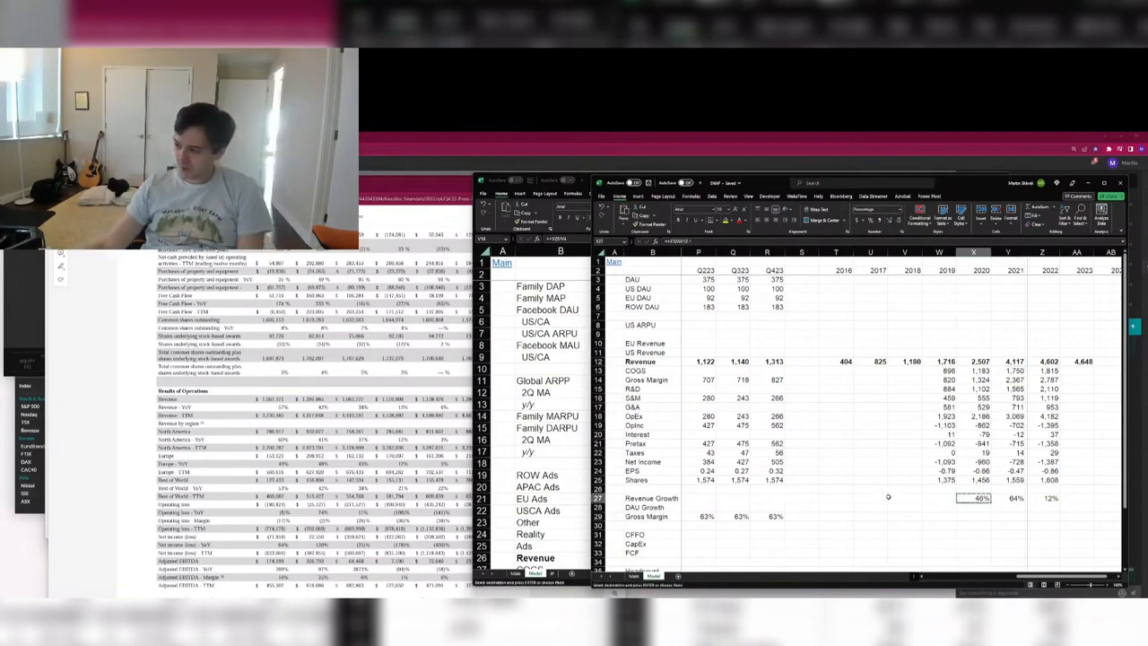
pyautogui.keyDown('shift'); pyautogui.click(883, 497); pyautogui.keyUp('shift')
pyautogui.hotkey('ctrl', 'v')
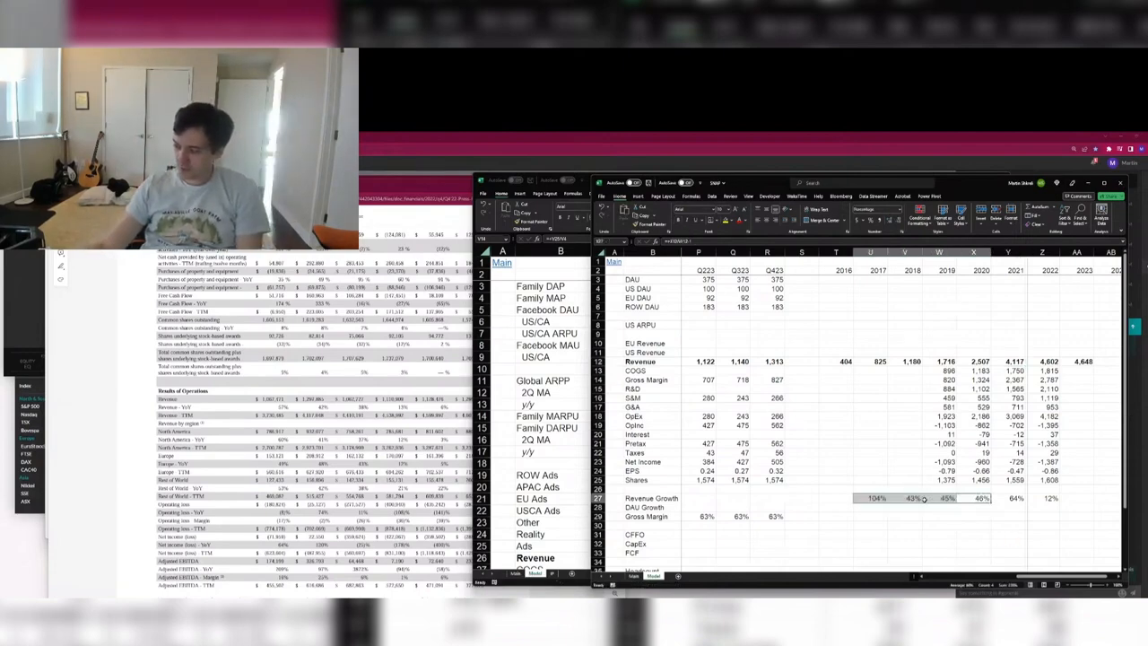
pyautogui.click(926, 498)
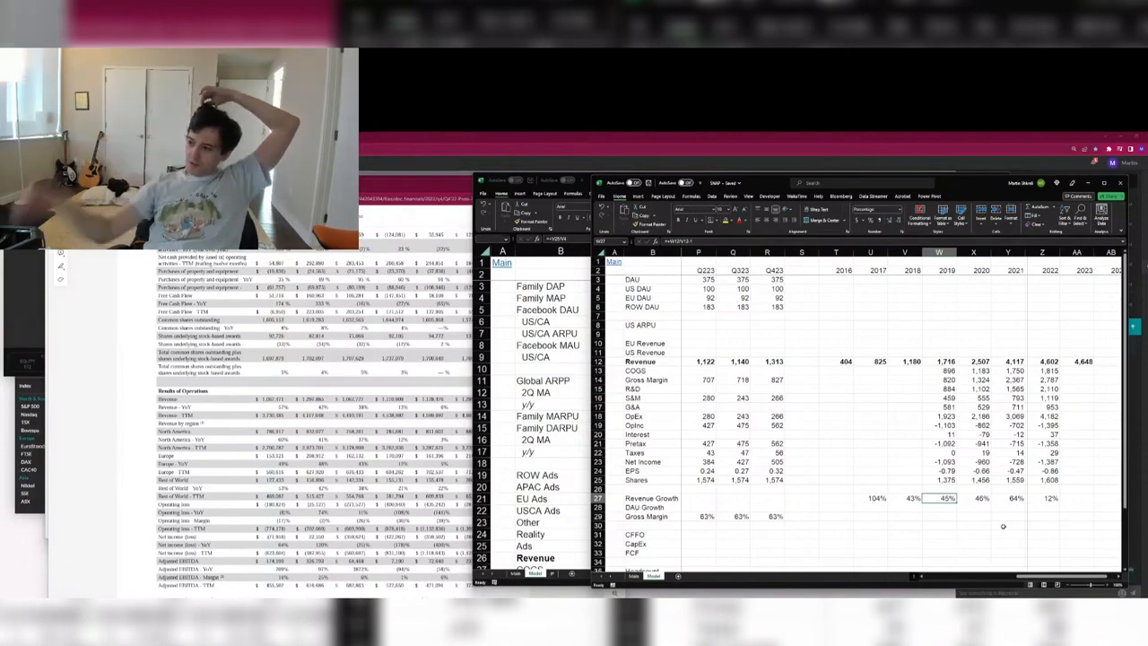
# Switch to the Facebook model and examine the US/CA daily active users from Q120 through Q322.
pyautogui.click(578, 331)
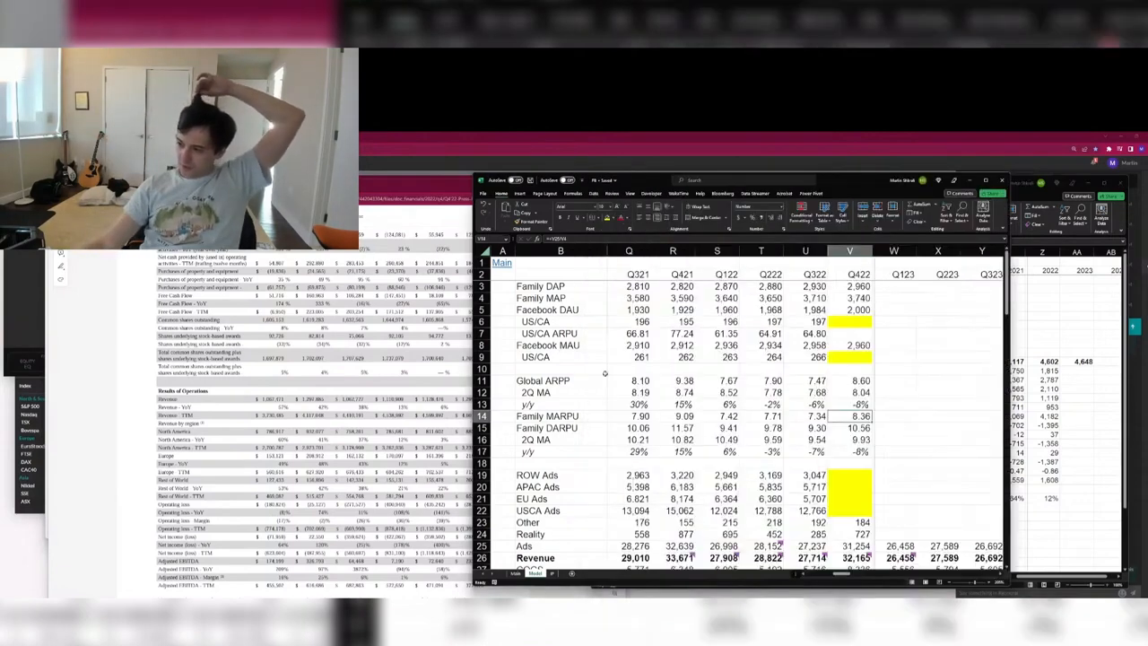
pyautogui.click(798, 438)
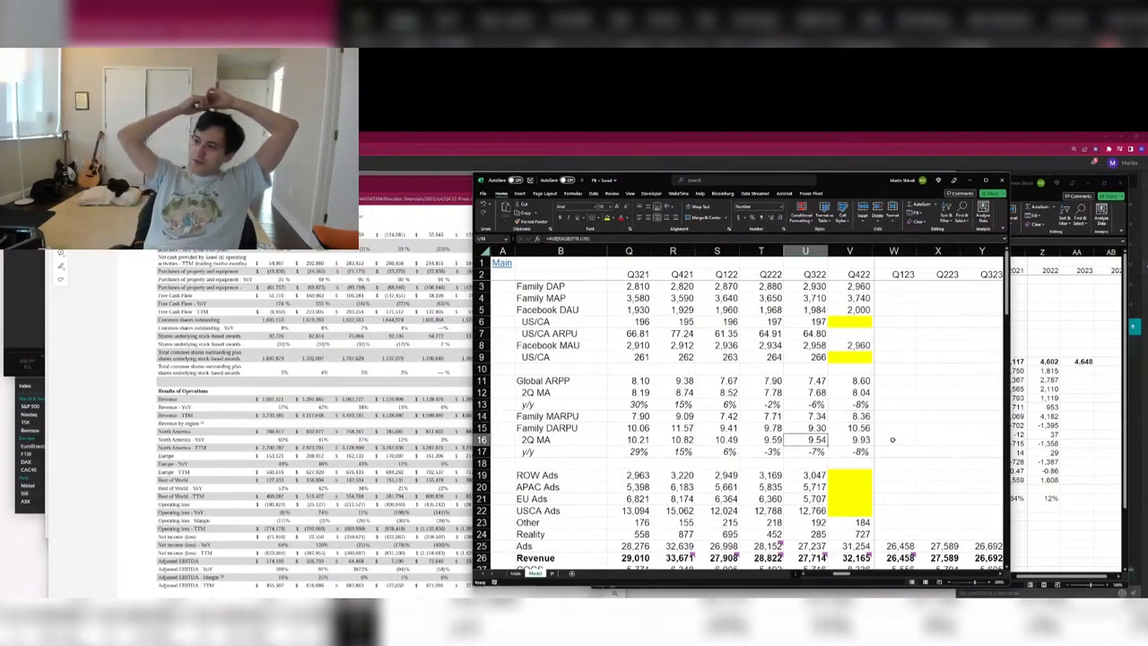
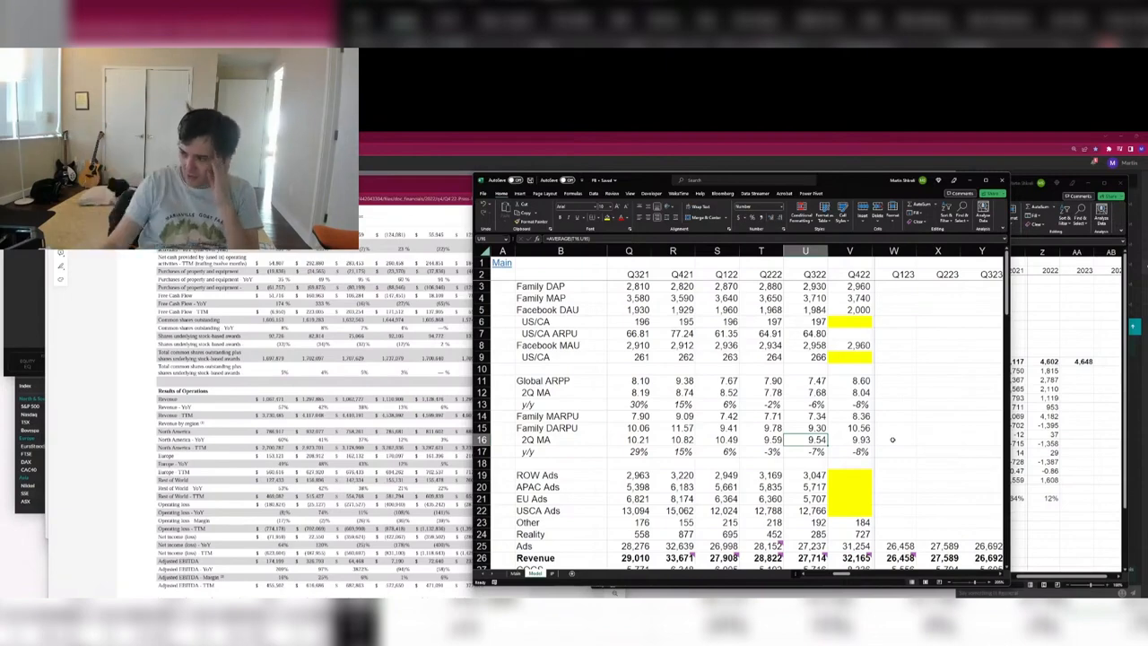
pyautogui.press('Up')
pyautogui.press('Up')
pyautogui.press('Up')
pyautogui.press('Up')
pyautogui.press('Up')
pyautogui.press('Up')
pyautogui.press('Up')
pyautogui.press('Up')
pyautogui.press('Up')
pyautogui.press('Up')
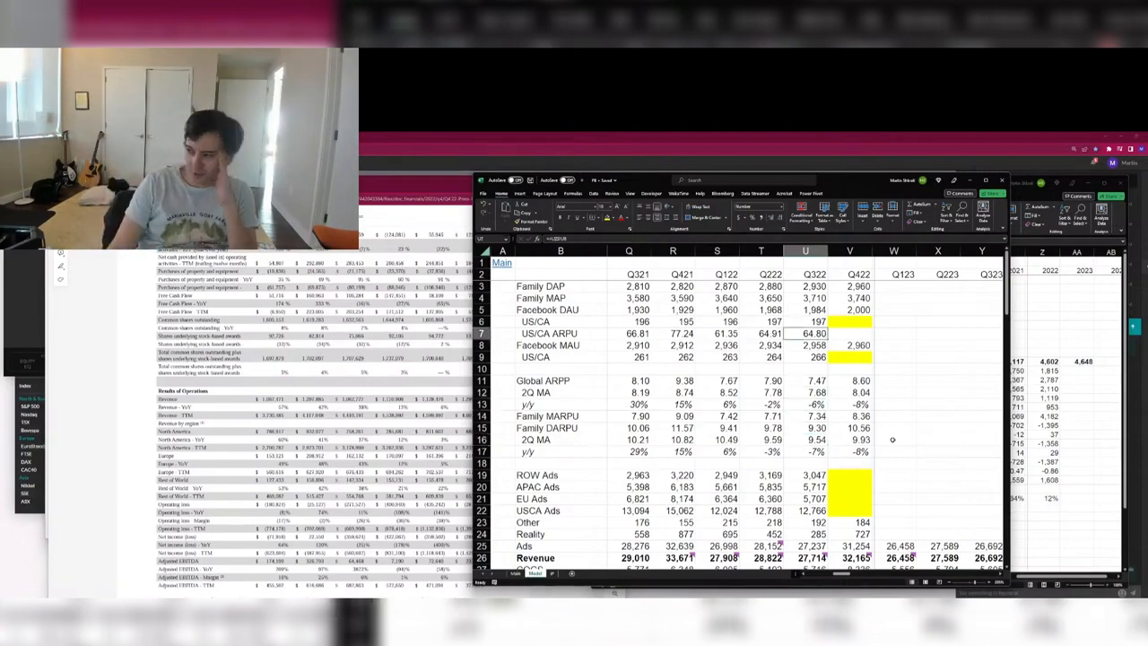
pyautogui.hotkey('shift', 'Left')
pyautogui.hotkey('shift', 'Left')
pyautogui.hotkey('shift', 'Left')
pyautogui.hotkey('shift', 'Left')
pyautogui.hotkey('shift', 'Left')
pyautogui.hotkey('shift', 'Left')
pyautogui.hotkey('shift', 'Left')
pyautogui.hotkey('shift', 'Left')
pyautogui.hotkey('shift', 'Left')
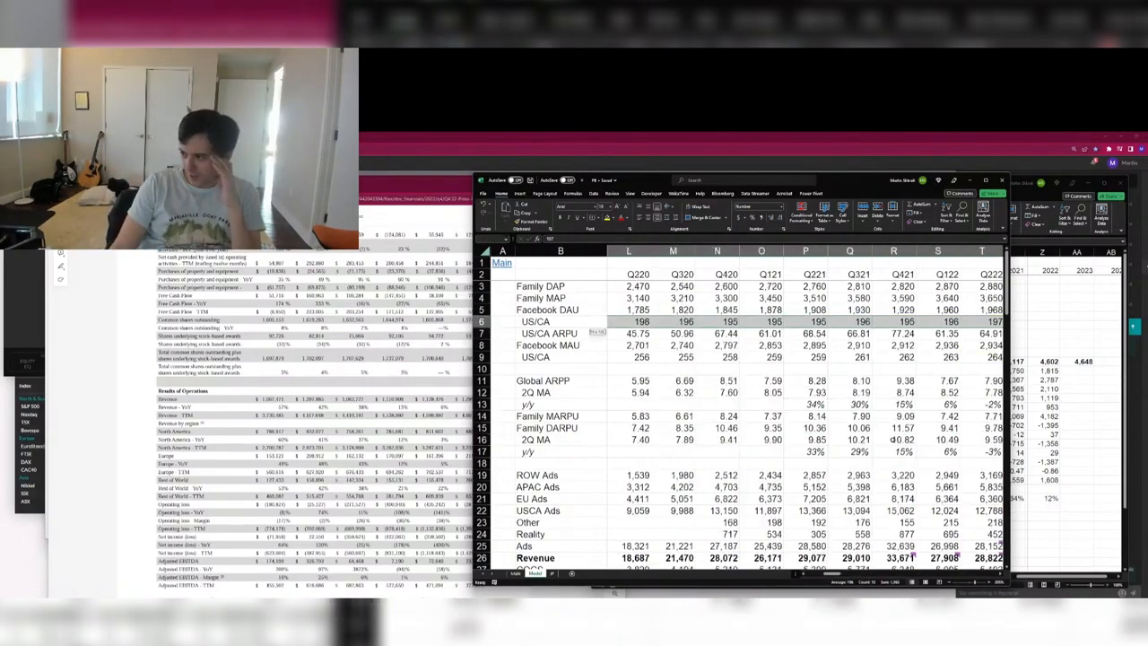
pyautogui.hotkey('shift', 'Right')
pyautogui.hotkey('shift', 'Right')
pyautogui.hotkey('shift', 'Right')
pyautogui.hotkey('shift', 'Right')
pyautogui.hotkey('shift', 'Right')
pyautogui.hotkey('shift', 'Right')
pyautogui.hotkey('shift', 'Right')
pyautogui.hotkey('shift', 'Right')
pyautogui.hotkey('shift', 'Right')
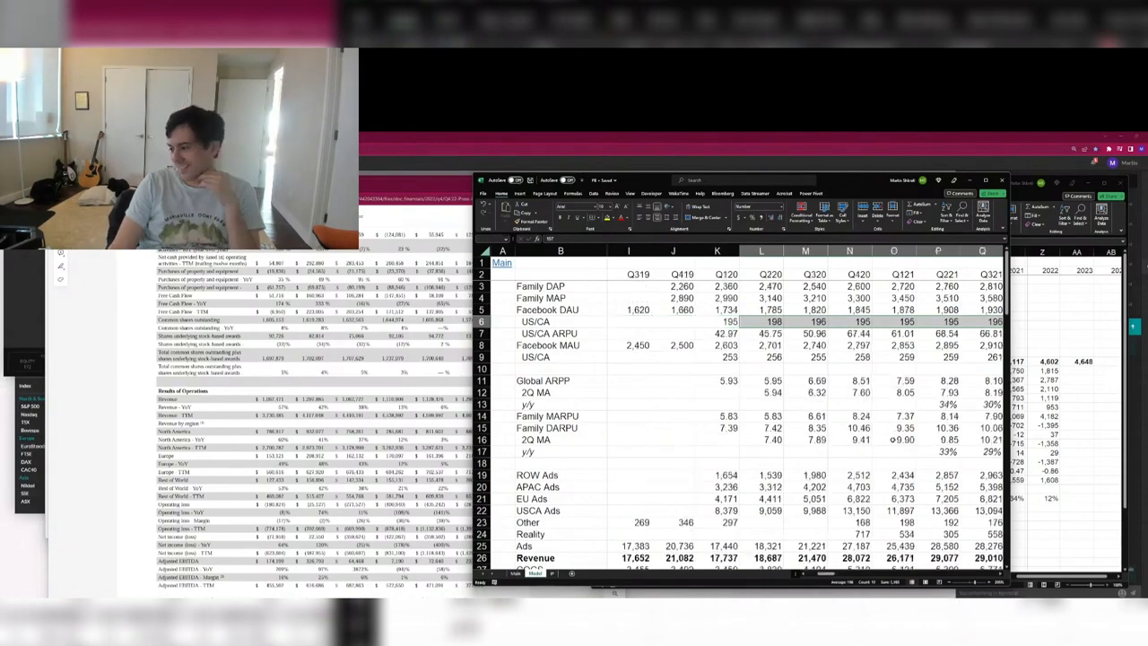
pyautogui.hotkey('ctrl', 'shift', 'Left')
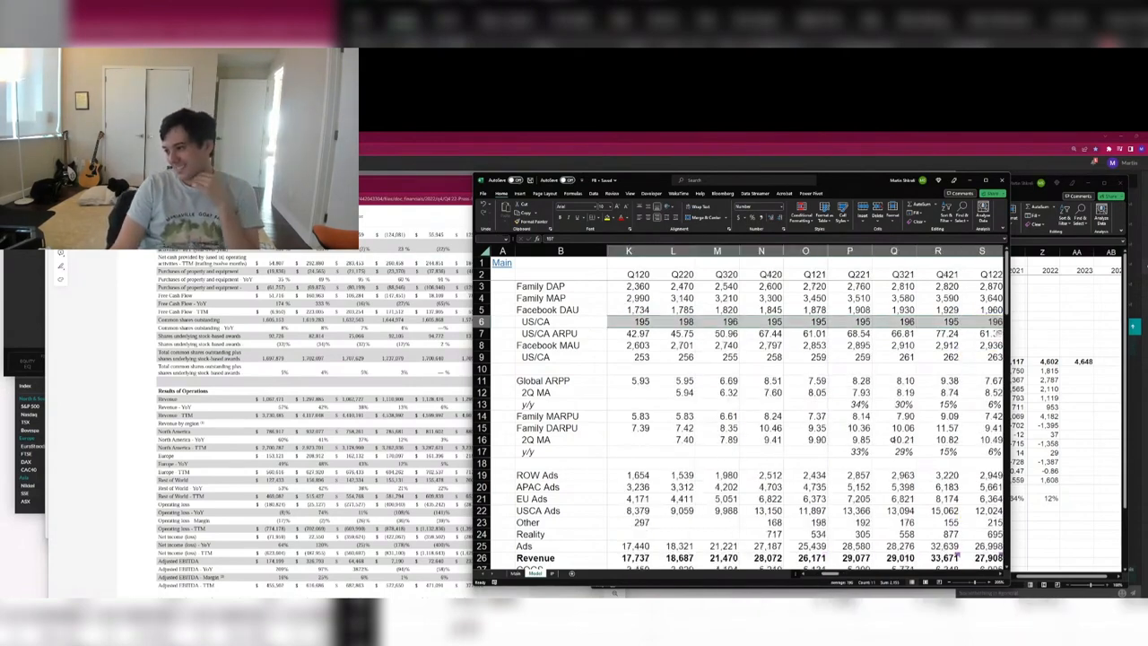
pyautogui.hotkey('shift', 'Left')
pyautogui.hotkey('shift', 'Left')
pyautogui.hotkey('shift', 'Right')
pyautogui.hotkey('shift', 'Right')
pyautogui.hotkey('shift', 'Right')
pyautogui.hotkey('shift', 'Left')
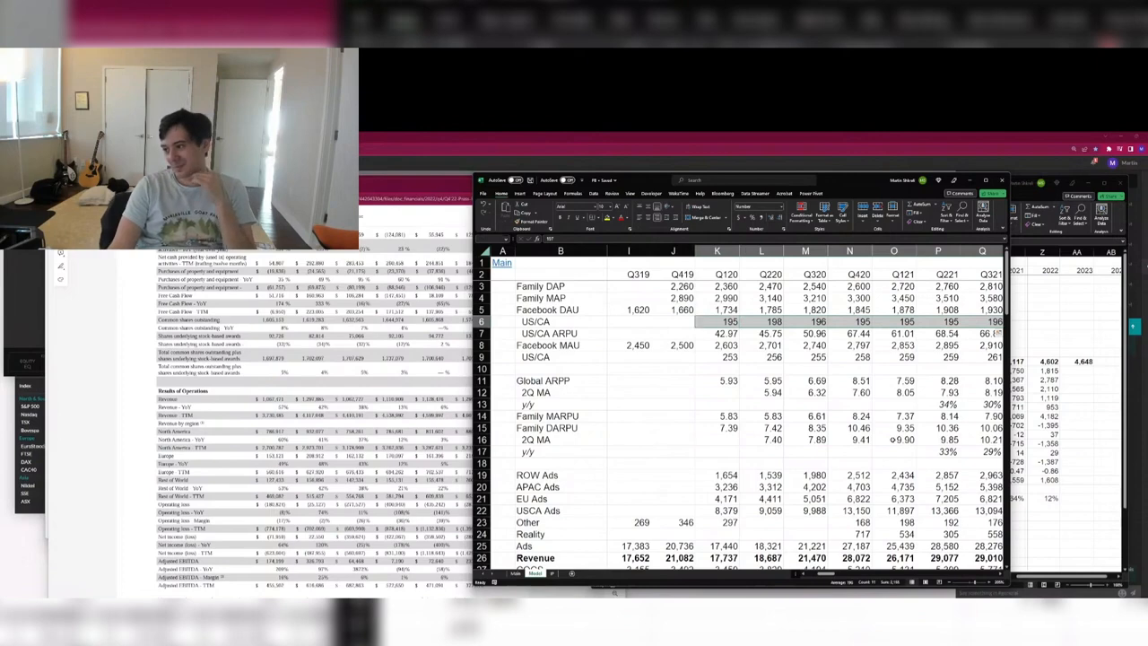
pyautogui.hotkey('ctrl', 'shift', 'Right')
pyautogui.hotkey('ctrl', 'shift', 'Left')
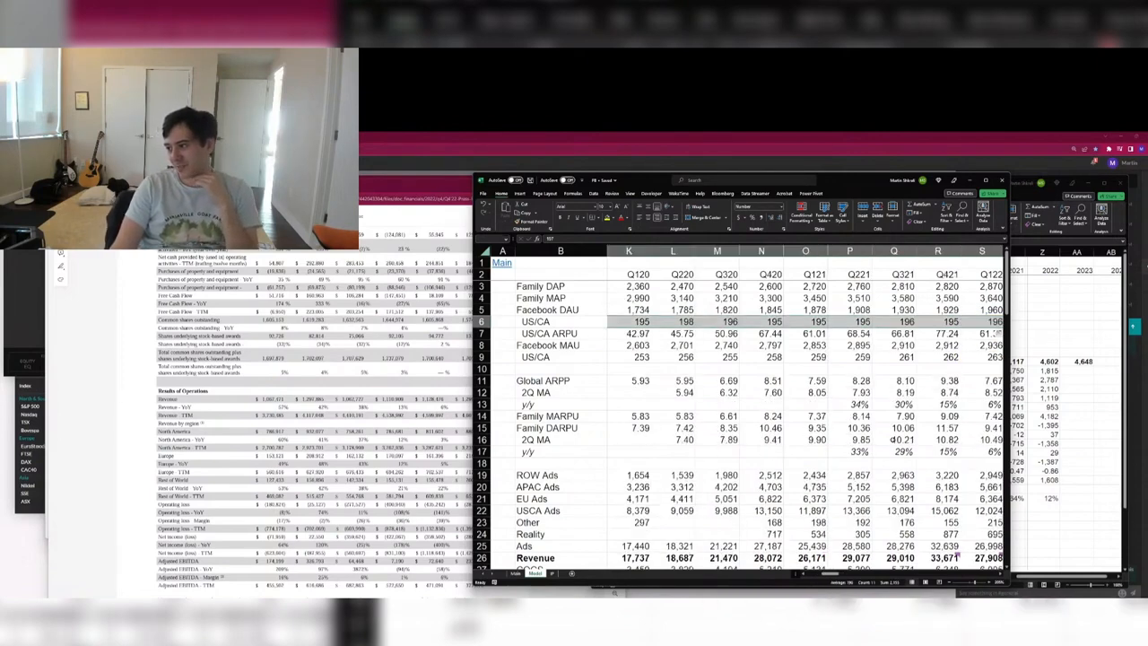
pyautogui.hotkey('ctrl', 'shift', 'Right')
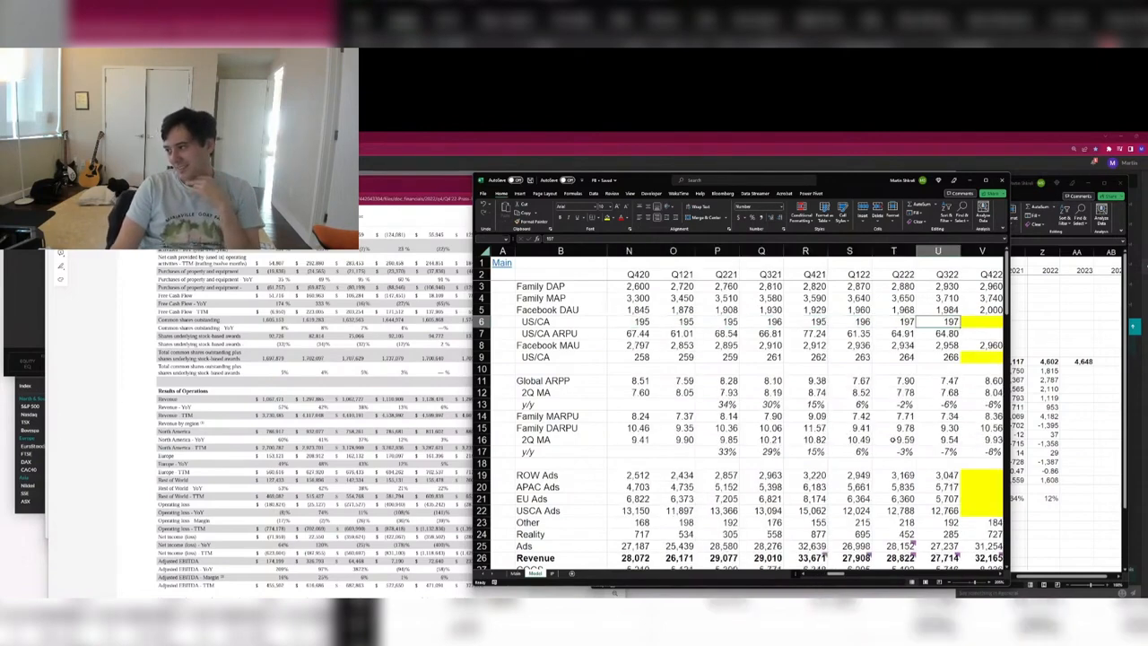
pyautogui.hotkey('ctrl', 'shift', 'Left')
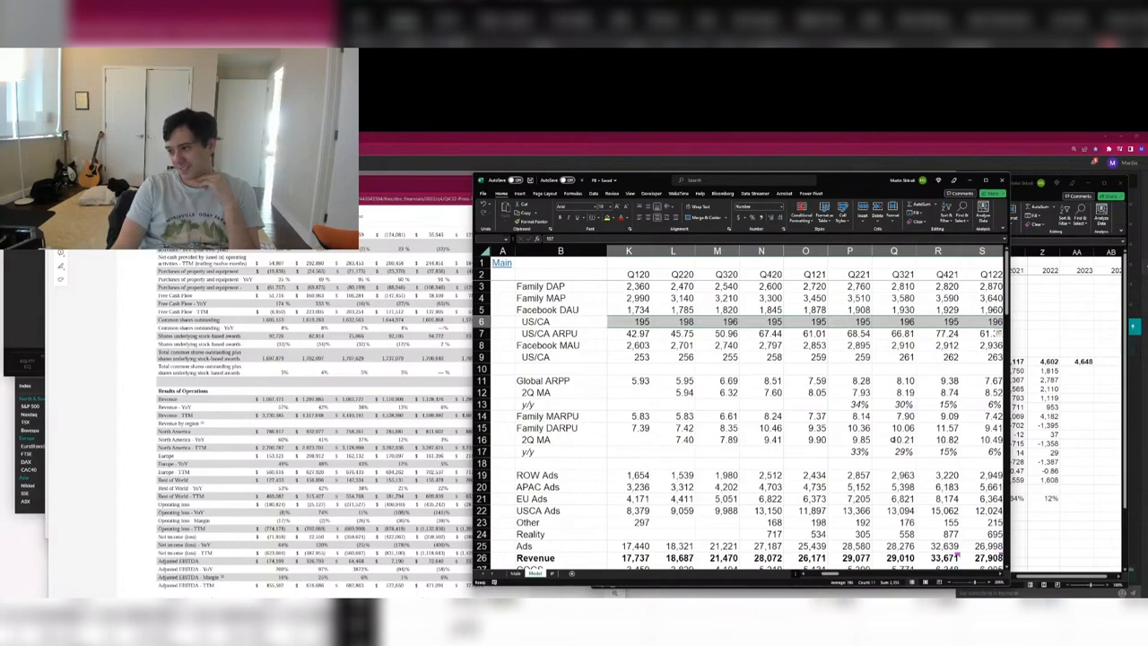
pyautogui.hotkey('ctrl', 'shift', 'Right')
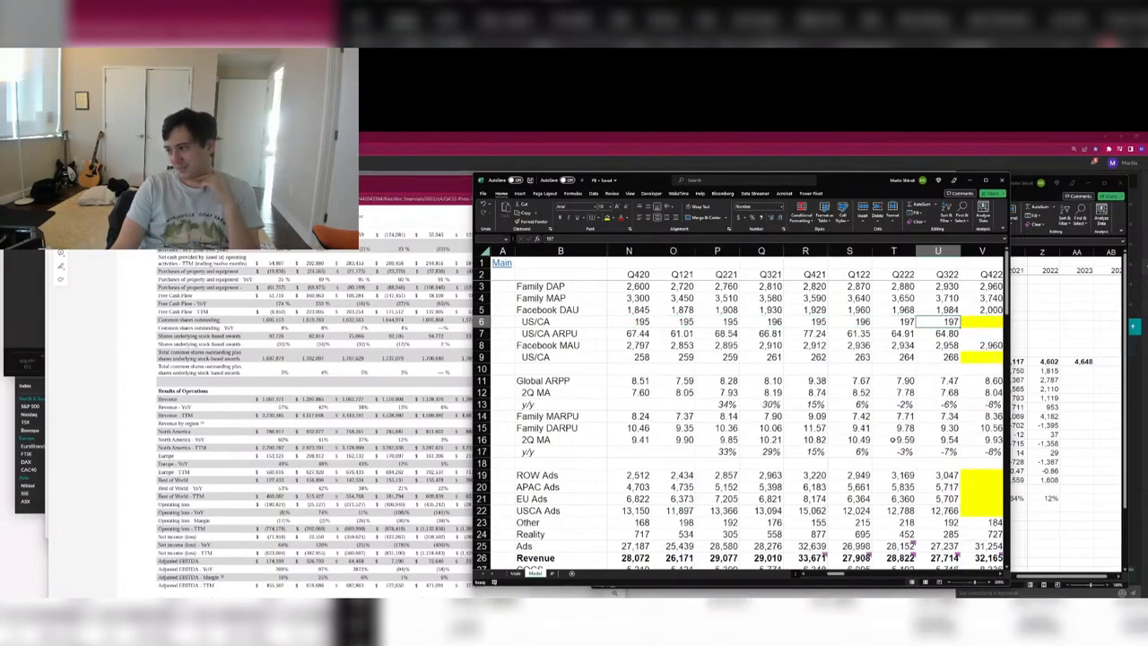
# Examine the US/CA monthly active users under Facebook MAU from Q120 through Q322.
pyautogui.press('Down')
pyautogui.press('Down')
pyautogui.press('Down')
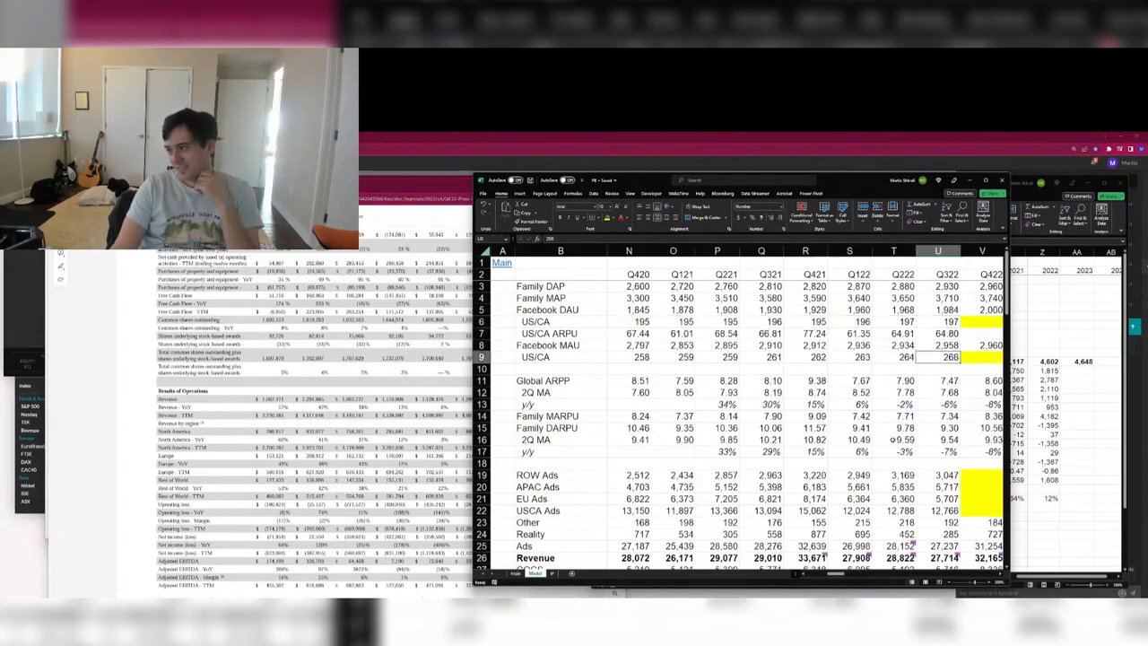
pyautogui.hotkey('ctrl', 'shift', 'Left')
pyautogui.hotkey('ctrl', 'shift', 'Right')
pyautogui.hotkey('ctrl', 'shift', 'Left')
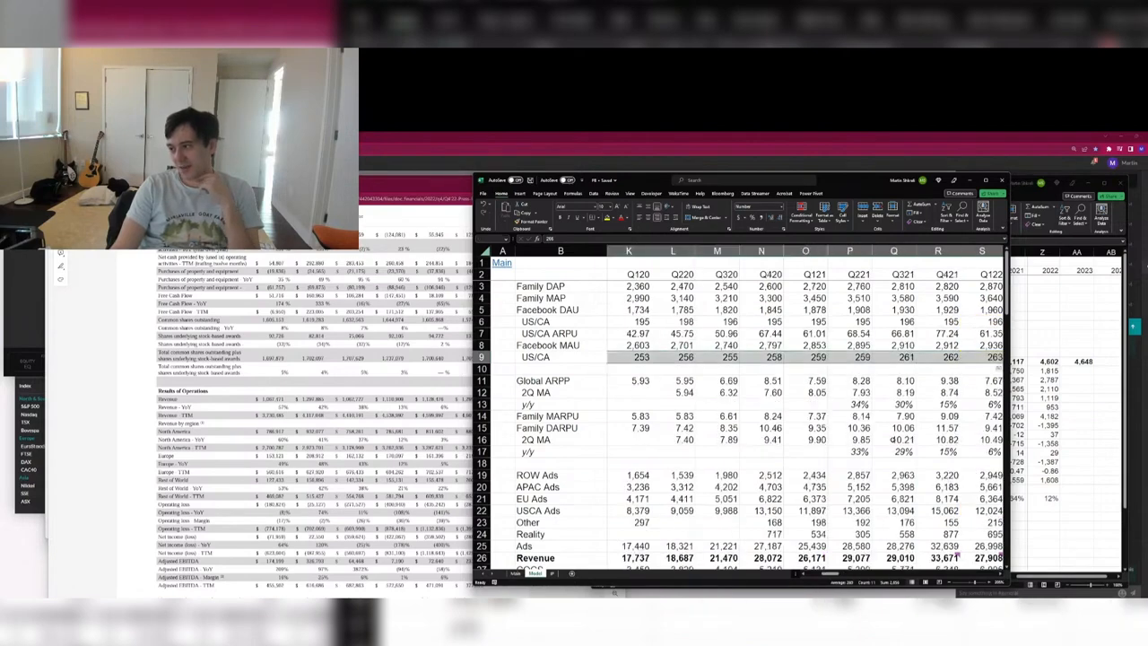
pyautogui.hotkey('ctrl', 'shift', 'Left')
pyautogui.hotkey('ctrl', 'shift', 'Right')
pyautogui.hotkey('shift', 'Right')
pyautogui.hotkey('shift', 'Left')
pyautogui.hotkey('shift', 'Left')
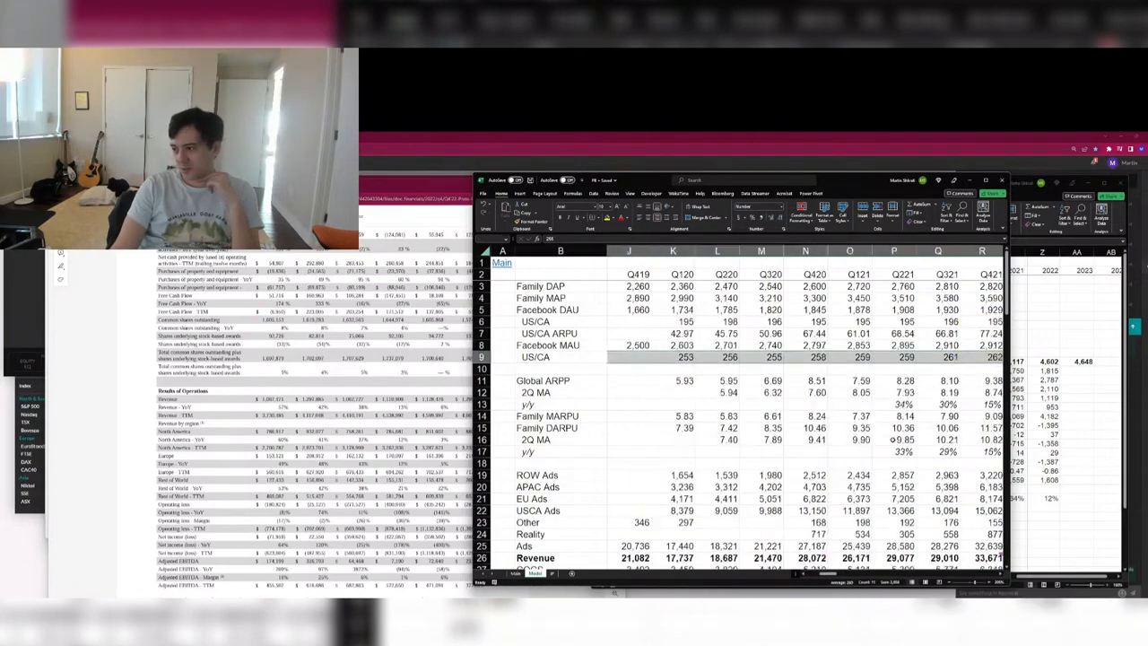
pyautogui.hotkey('shift', 'Right')
pyautogui.hotkey('ctrl', 'shift', 'Right')
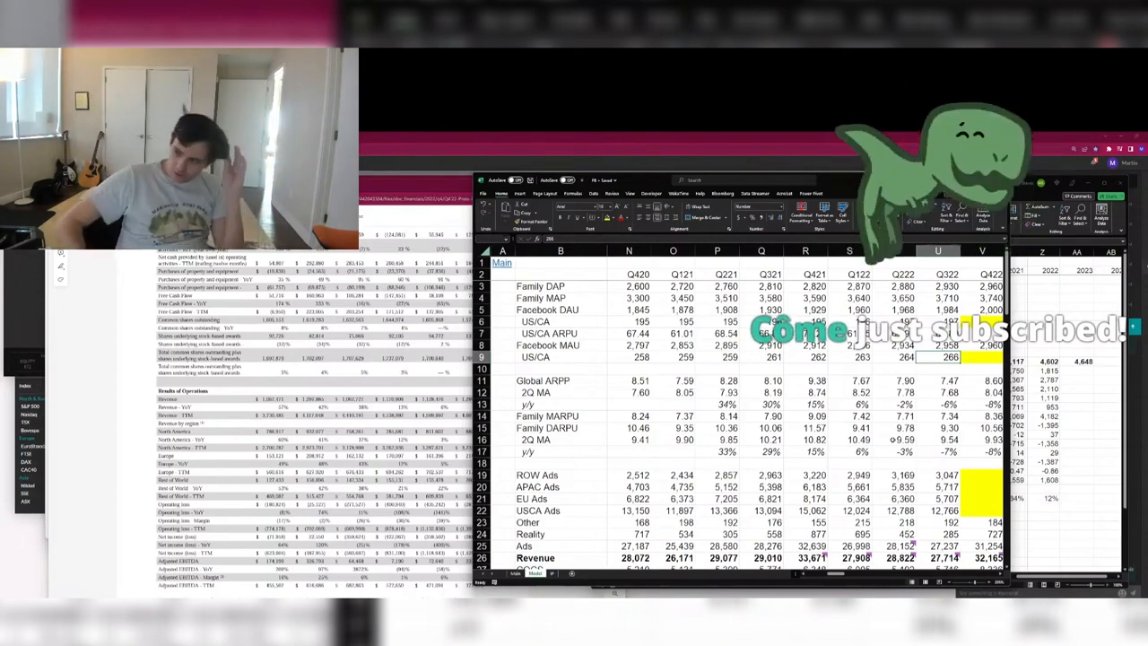
# Close the Facebook model and select the Q422 to Q423 columns down to the Shares row in the Snap model.
pyautogui.click(1000, 182)
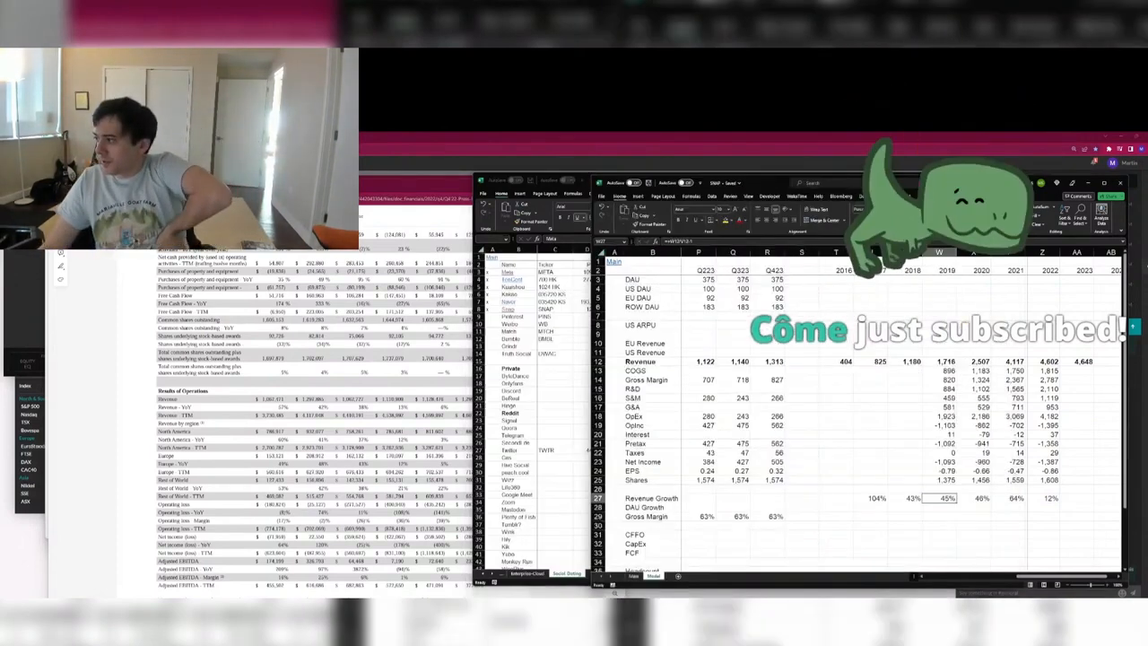
pyautogui.click(816, 362)
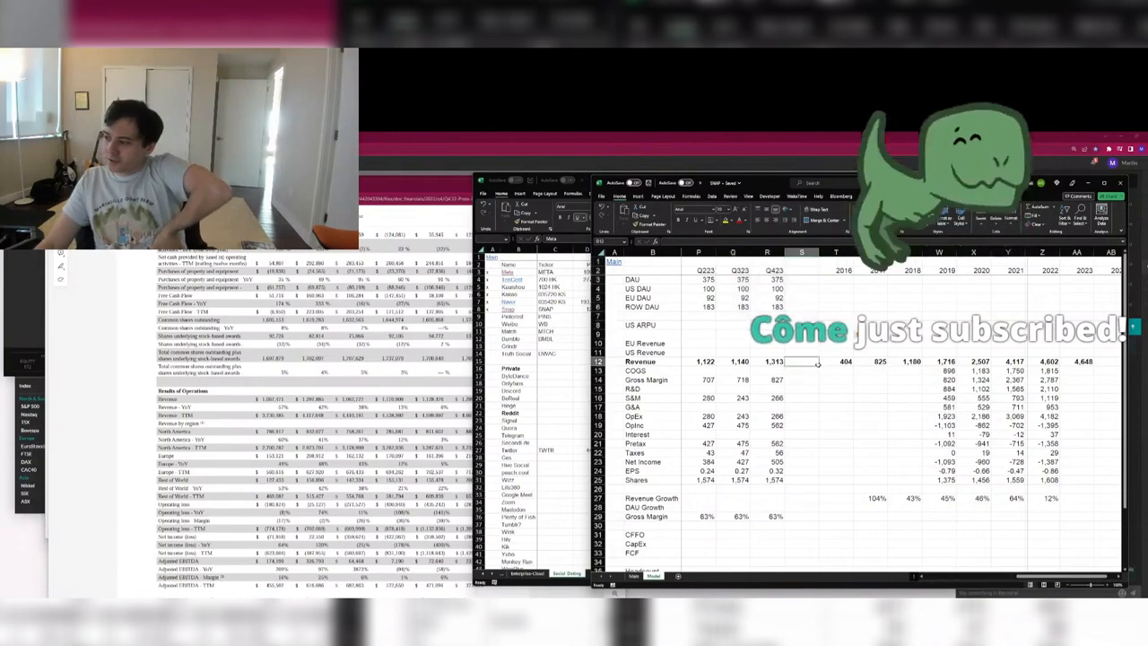
pyautogui.moveTo(835, 416); pyautogui.dragTo(904, 484)
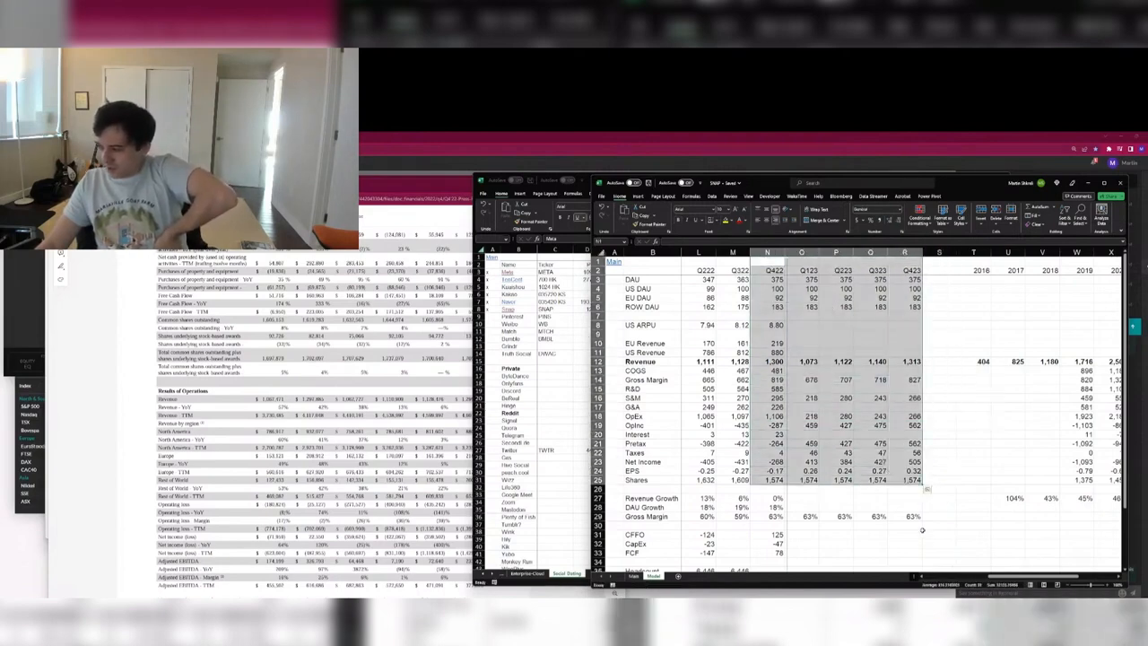
# Close the Snap model to return to the social and dating company list.
pyautogui.moveTo(918, 528)
pyautogui.mouseDown()
pyautogui.moveTo(904, 466)
pyautogui.moveTo(705, 213)
pyautogui.moveTo(710, 260)
pyautogui.moveTo(924, 481)
pyautogui.moveTo(923, 536)
pyautogui.mouseUp()
pyautogui.click(879, 443)
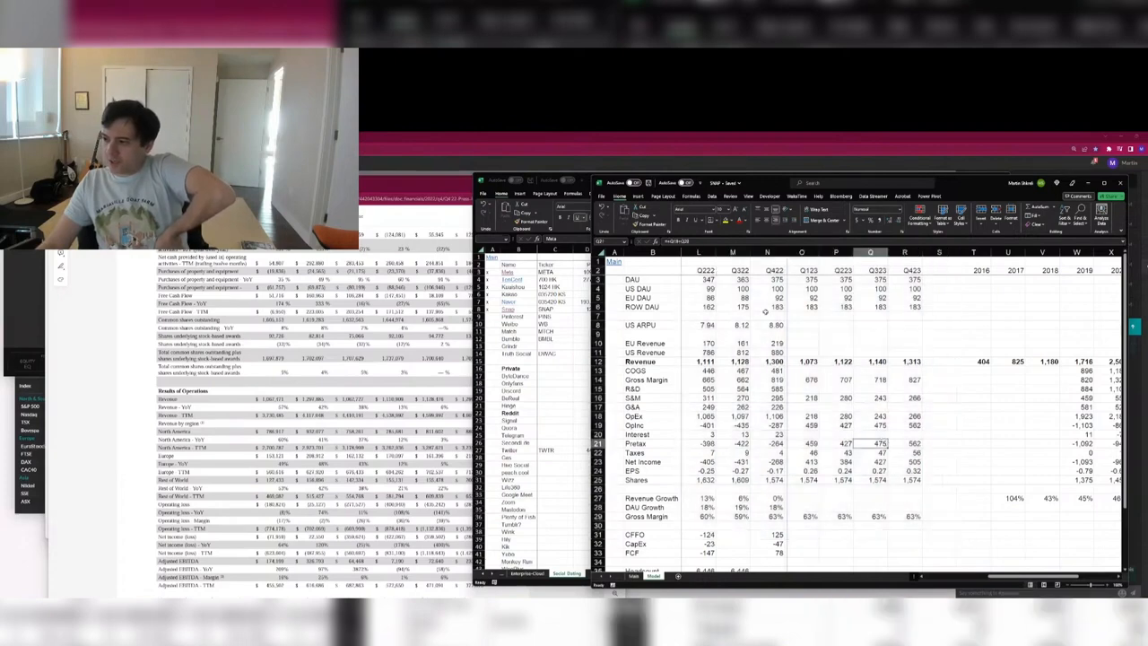
pyautogui.click(1121, 183)
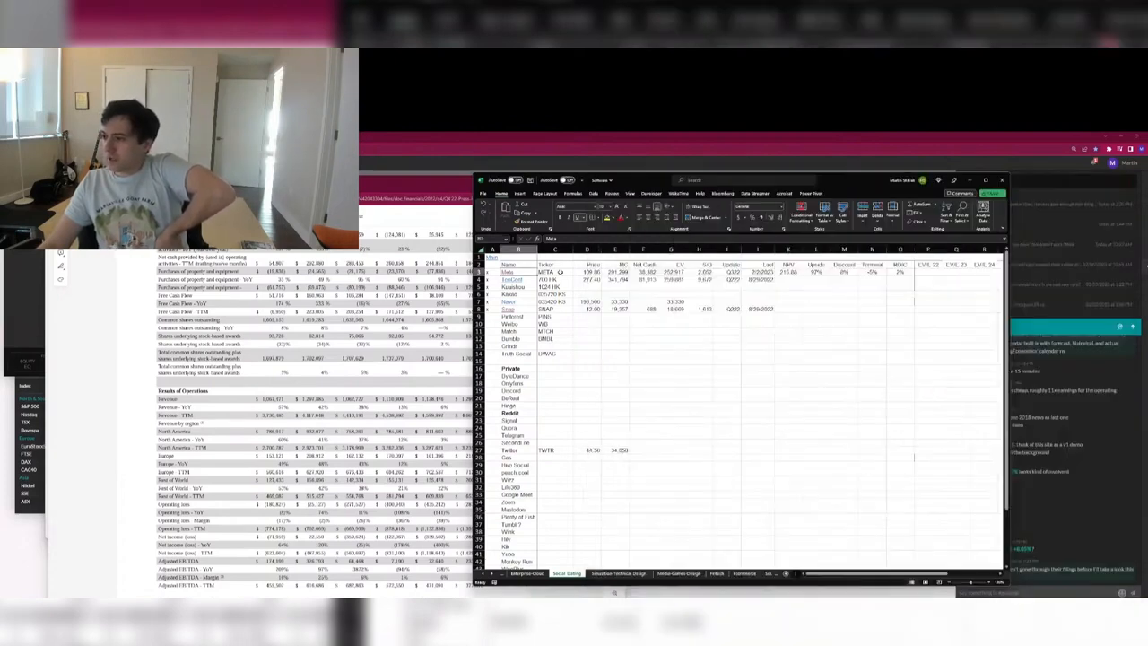
# Remove all borders from the Naver and Snap name and ticker cells, B7:C8, in the company list.
pyautogui.moveTo(543, 303); pyautogui.dragTo(490, 310)
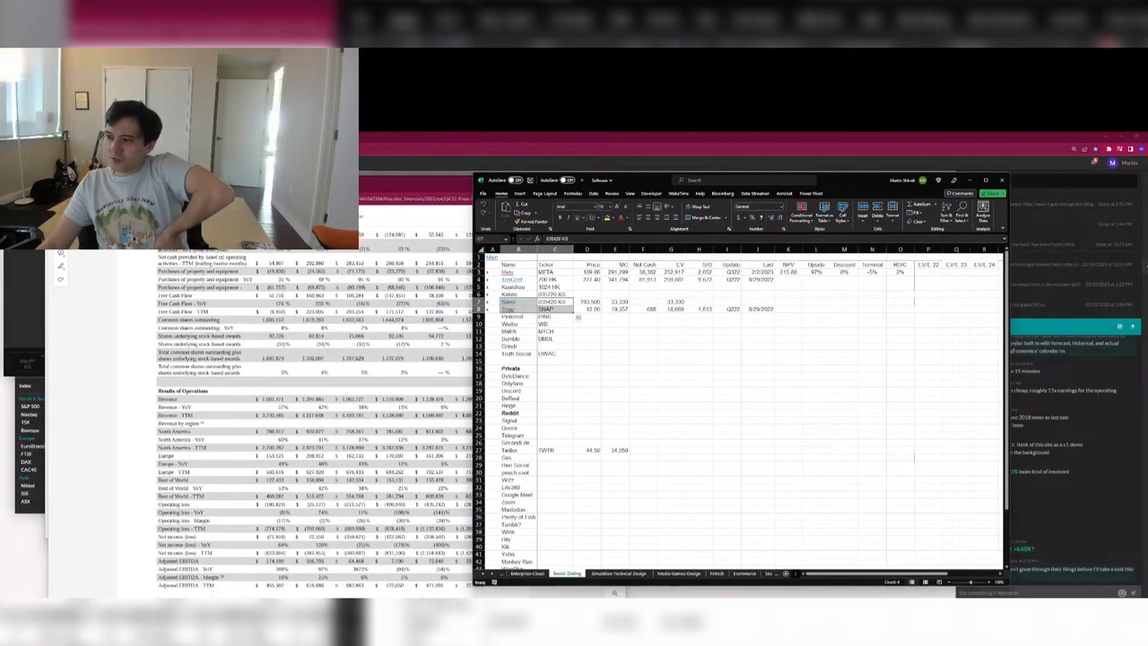
pyautogui.click(595, 218)
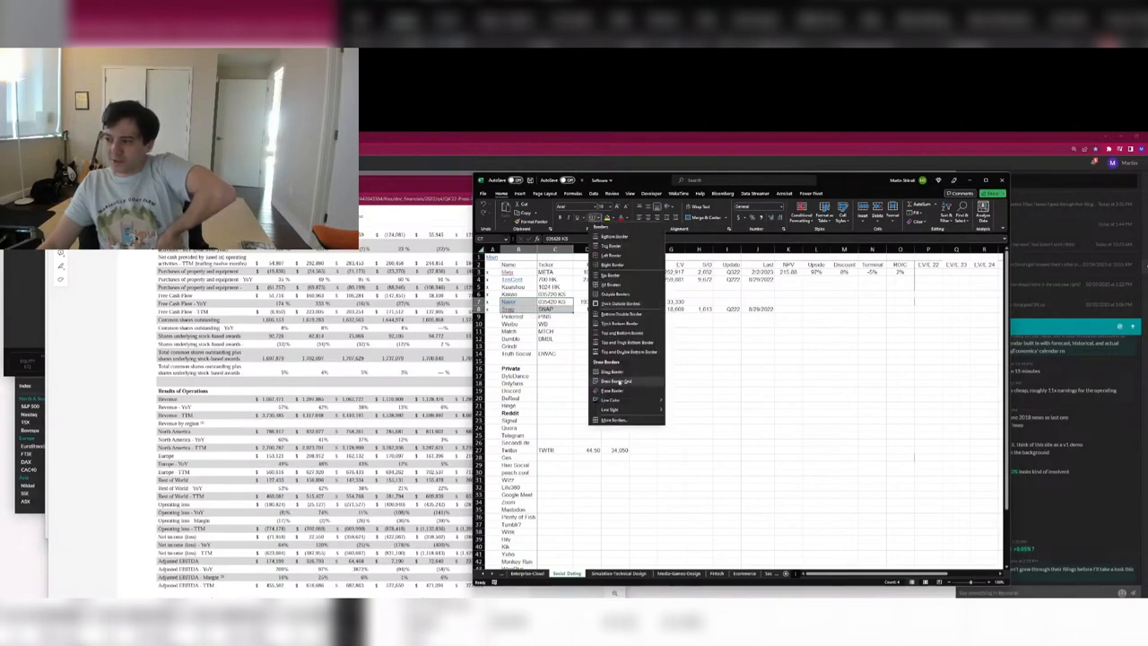
pyautogui.click(611, 277)
pyautogui.click(678, 374)
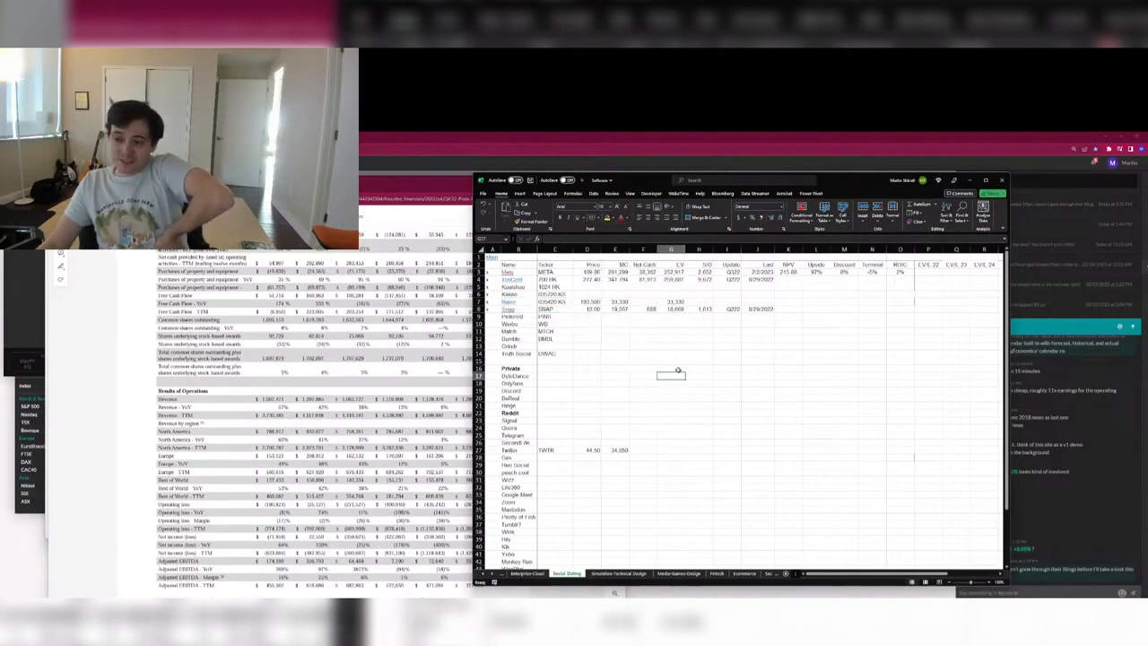
pyautogui.click(609, 331)
pyautogui.click(574, 318)
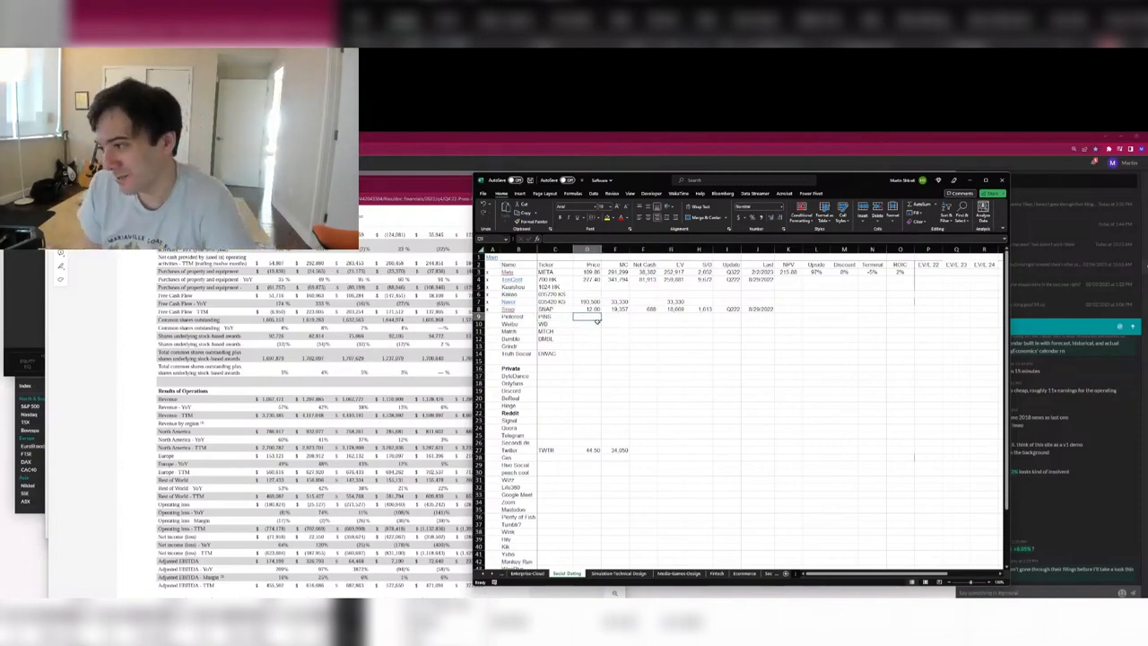
# Switch to Snap's fourth-quarter 2022 press release and page from its beginning to the Q4 2022 Summary & Key Highlights.
pyautogui.click(206, 429)
pyautogui.press('Home')
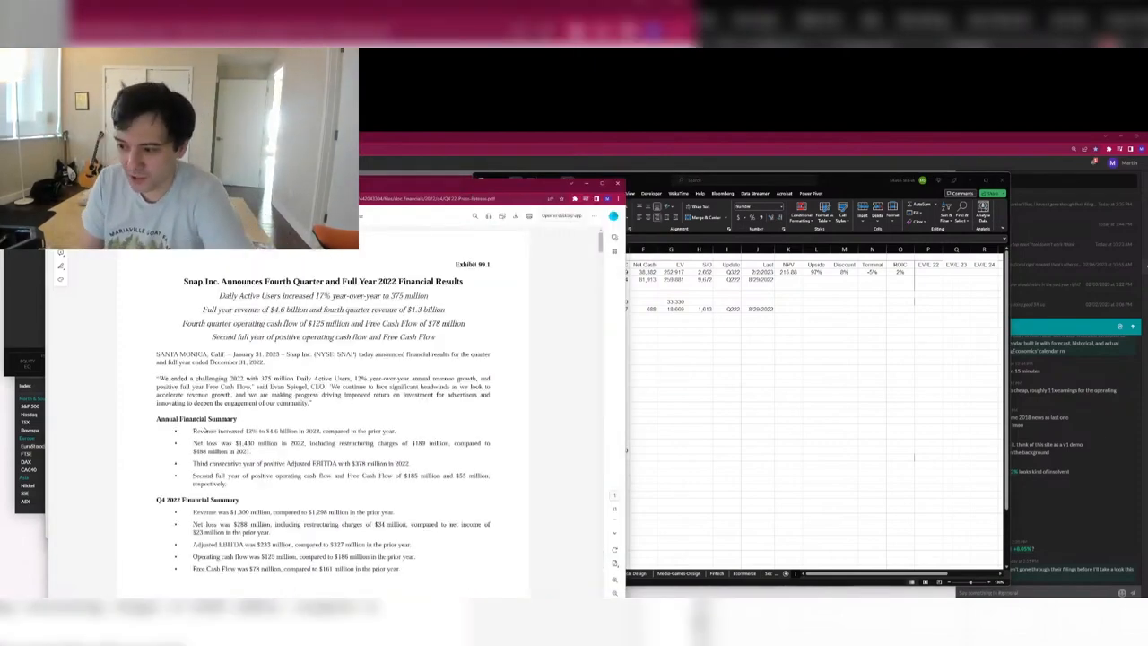
pyautogui.press('Right')
pyautogui.press('Right')
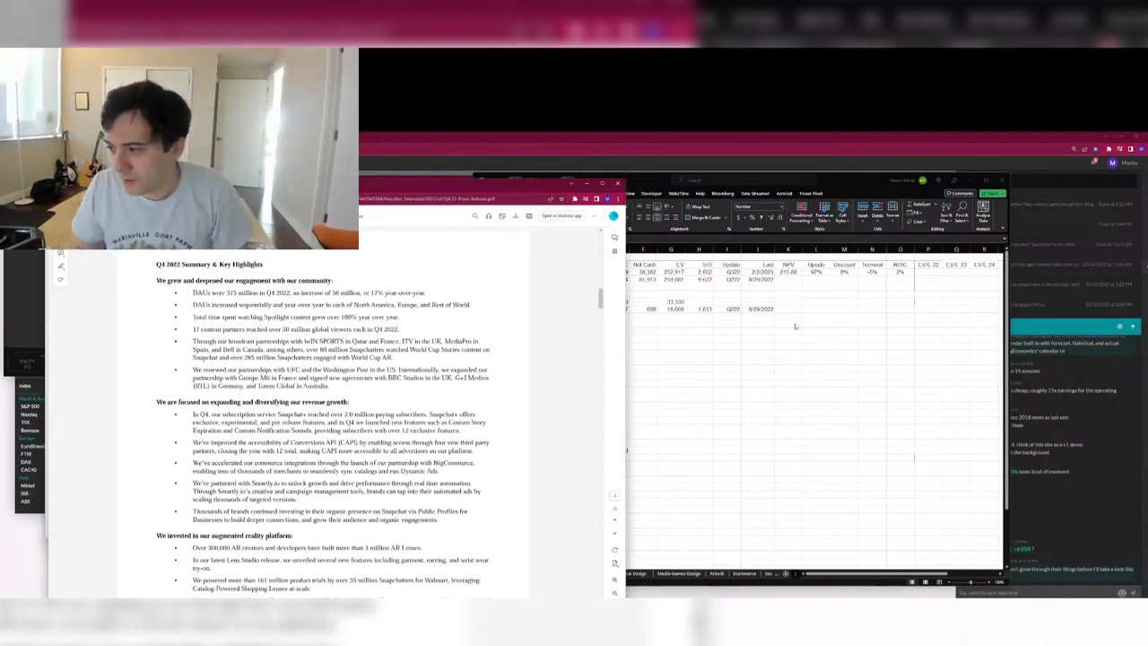
# Return to the company list, reopen the Snap model from its link and show the Main sheet.
pyautogui.click(696, 400)
pyautogui.hotkey('alt', 'Tab')
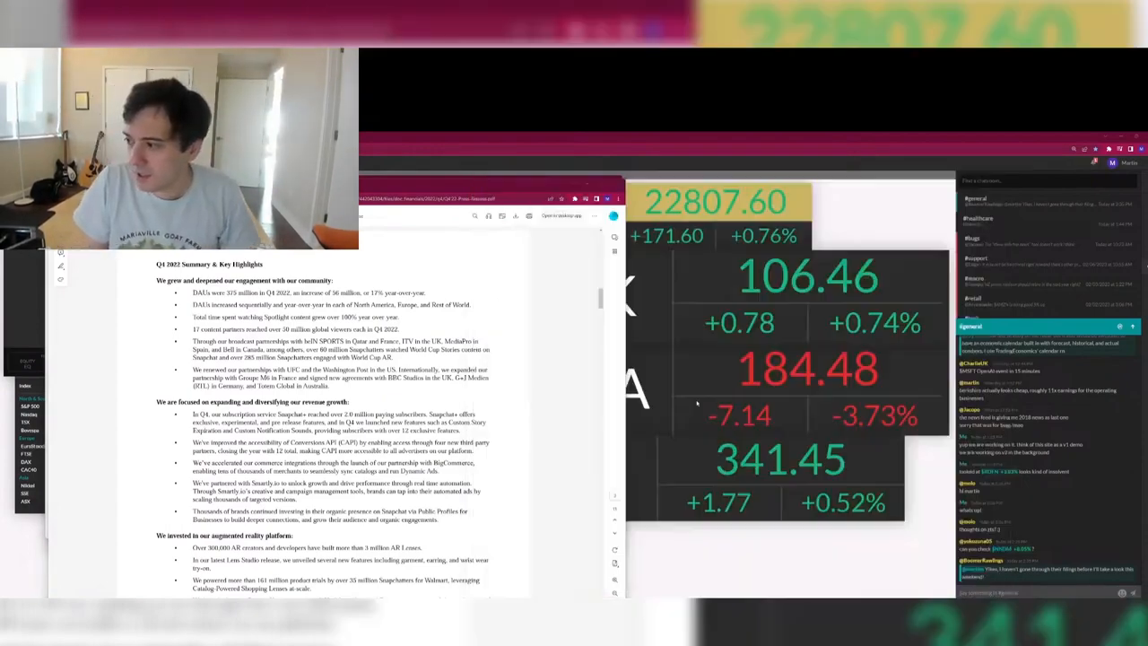
pyautogui.hotkey('alt', 'Tab')
pyautogui.hotkey('alt', 'Tab')
pyautogui.hotkey('alt', 'Tab')
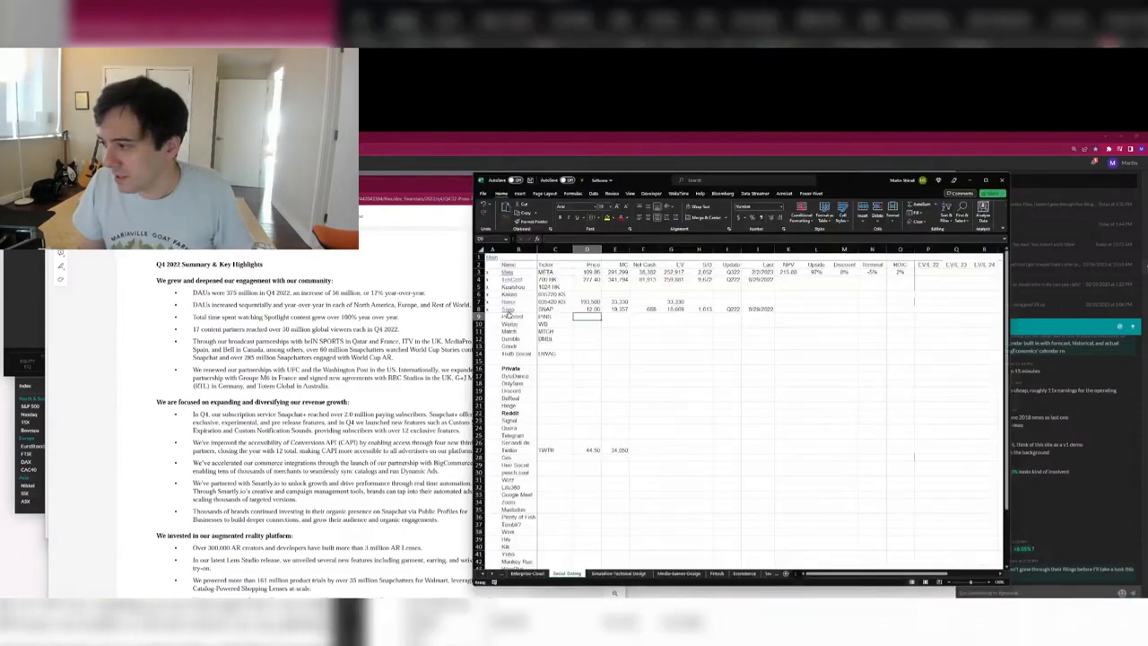
pyautogui.click(517, 311)
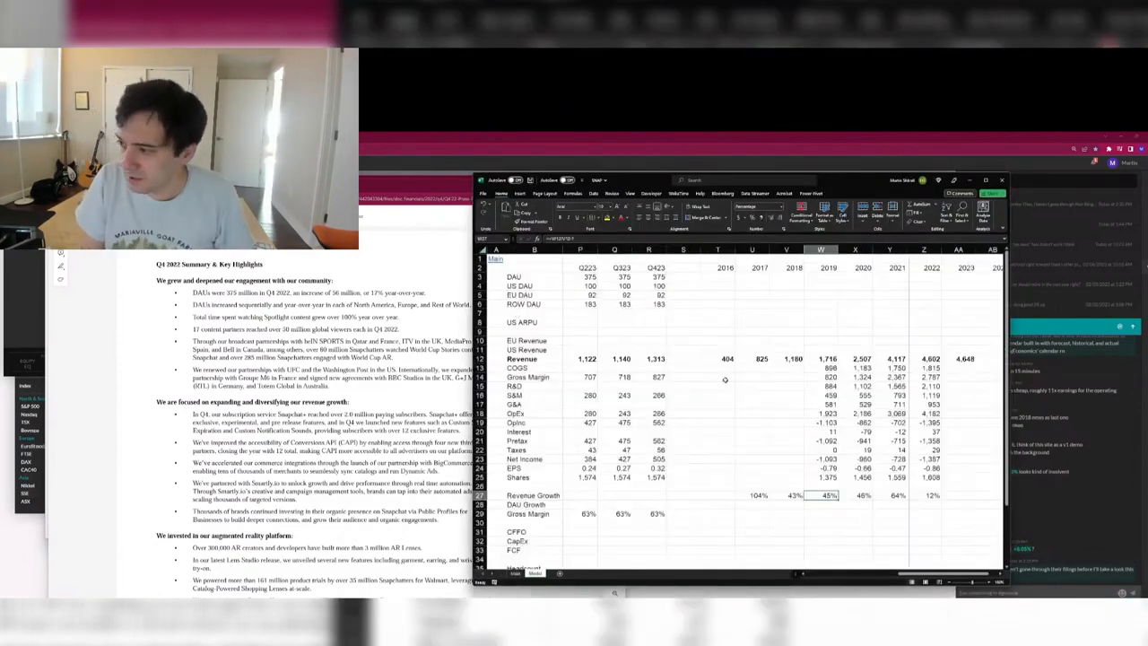
pyautogui.hotkey('ctrl', 'pageup')
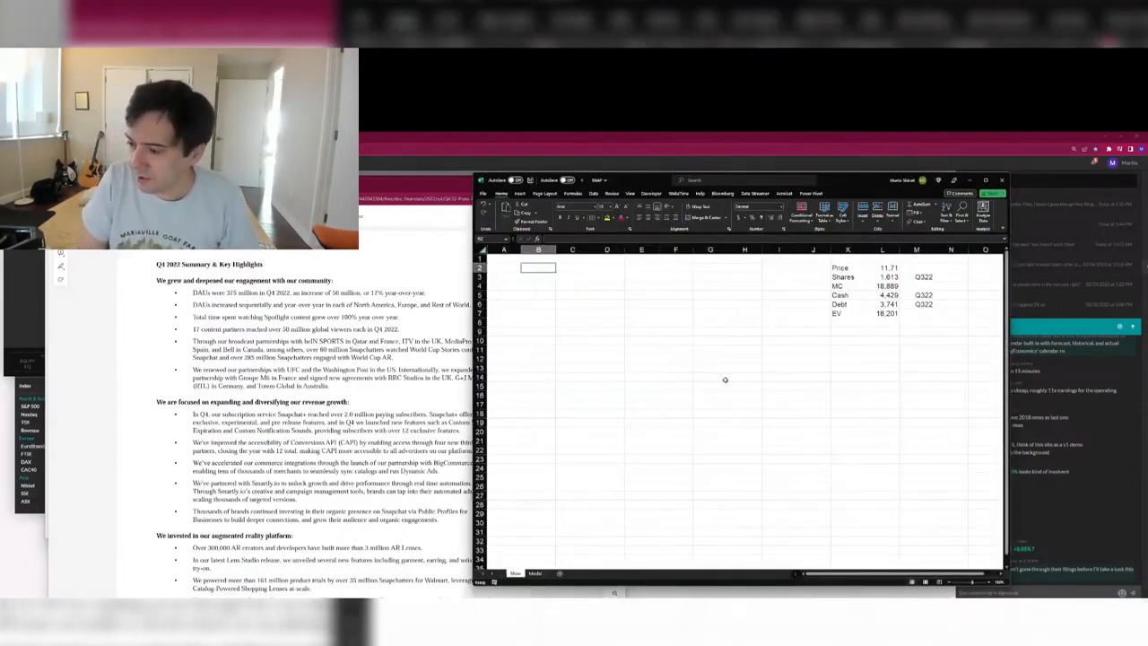
# Enter the heading "Snapchat+" in B2 and the note "2 million paying subscribers" in C3 of the Main sheet.
pyautogui.write('Snapchat+')
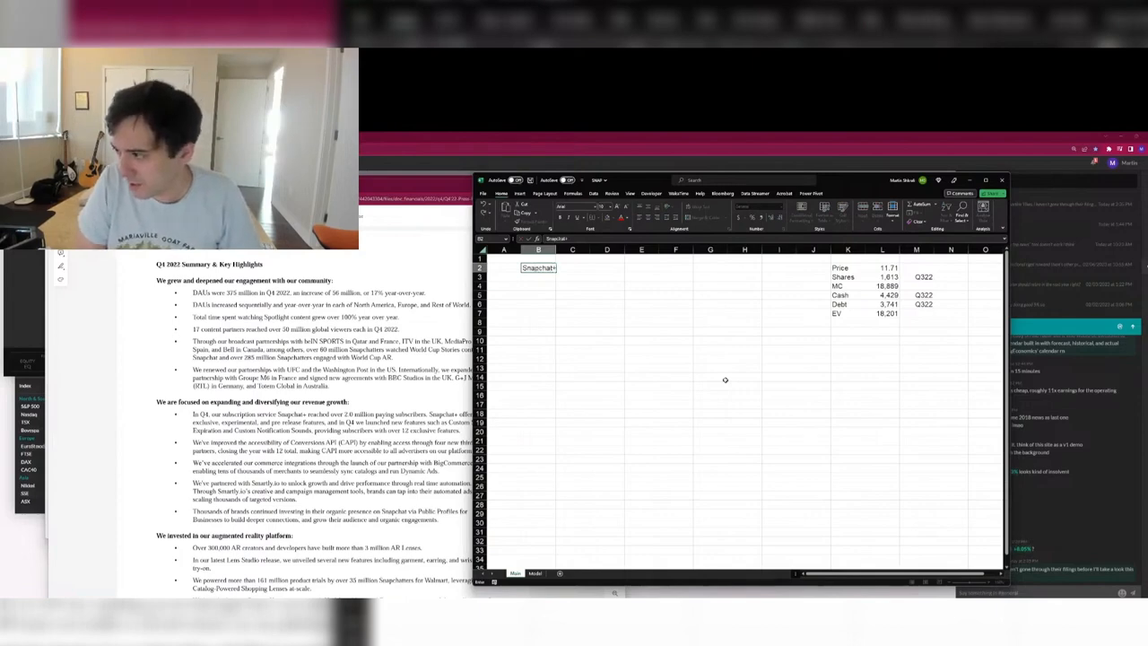
pyautogui.press('Return')
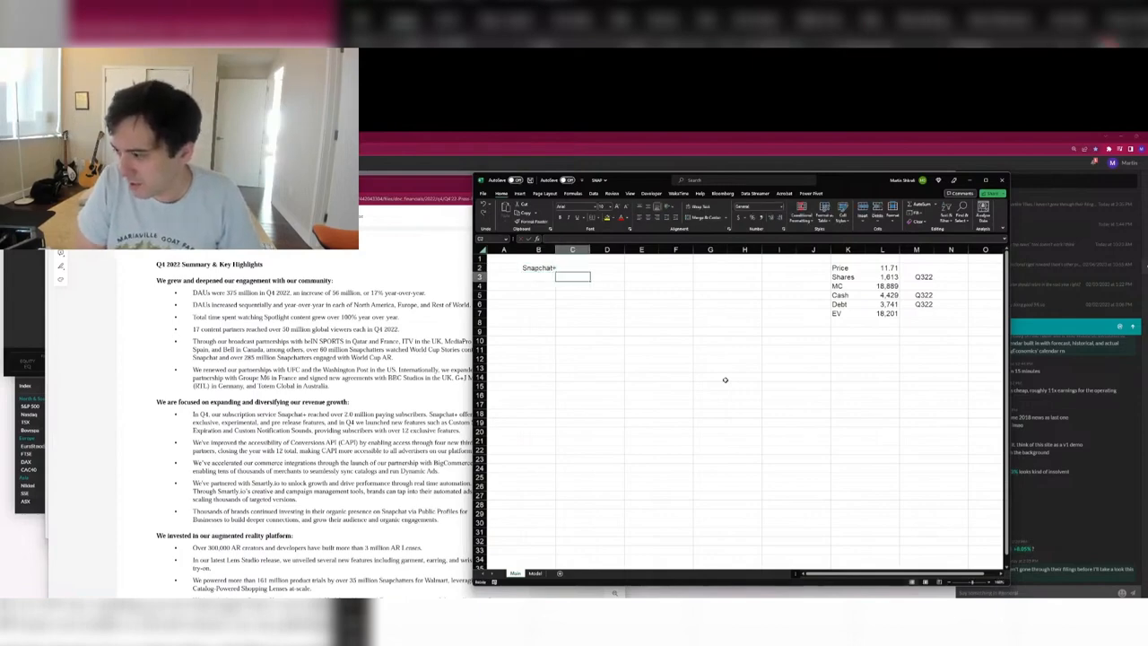
pyautogui.press('Right')
pyautogui.write('2 mil')
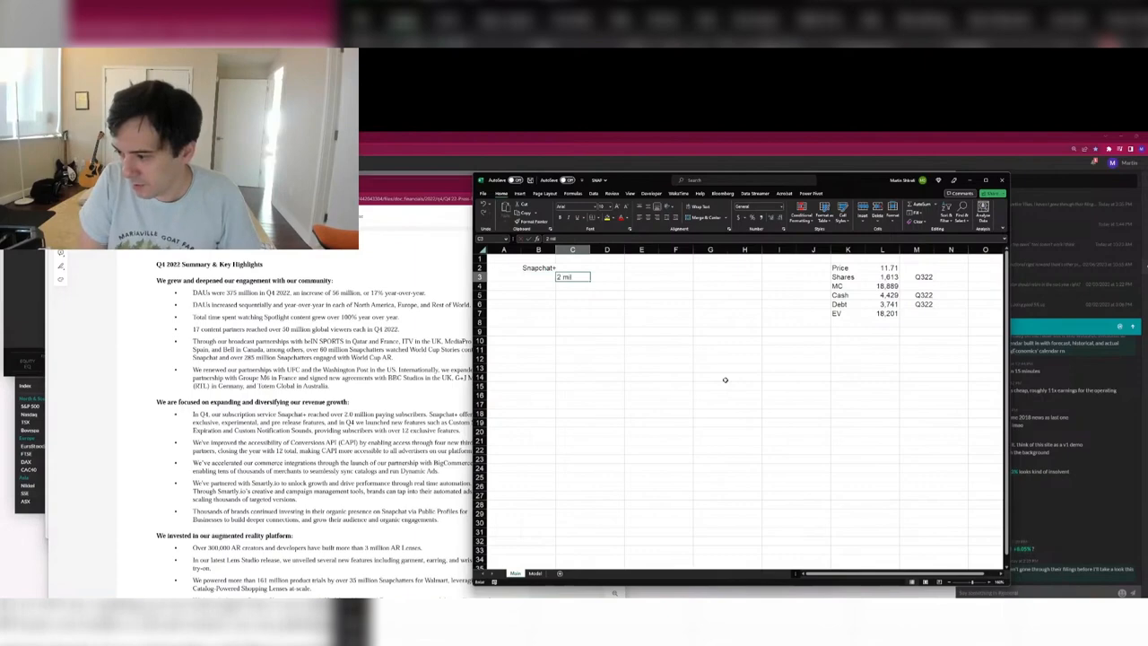
pyautogui.write('lion paying subscribers')
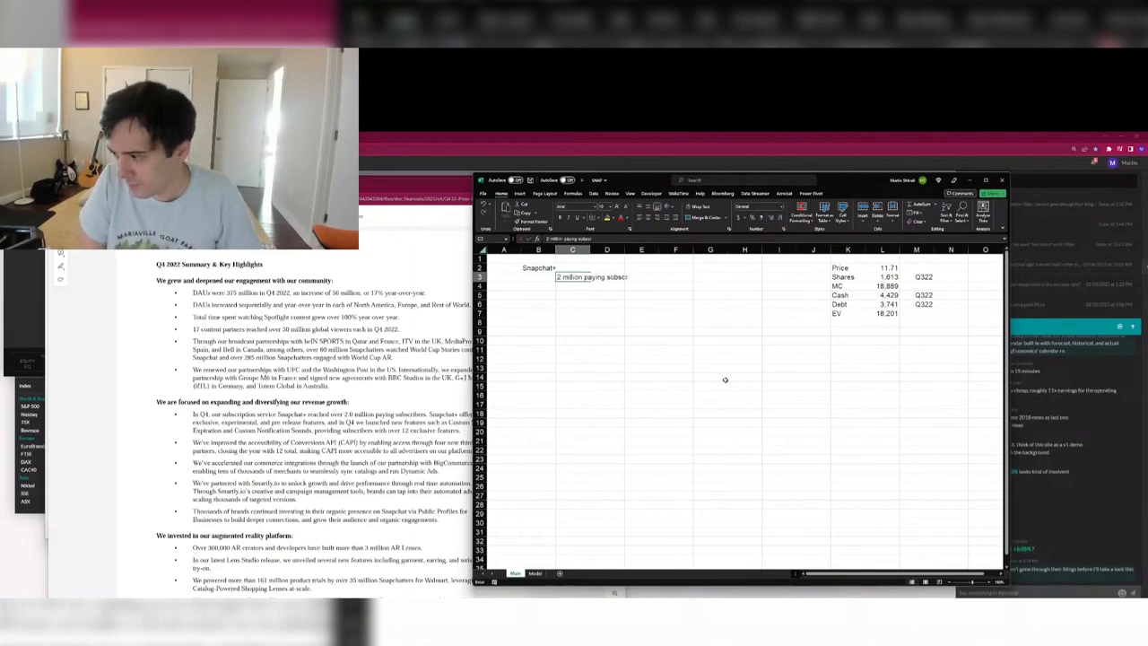
pyautogui.press('Return')
# Add the Snapchat+ features "Custom Story Expiration" in C4 and "Custom Notification Sounds" in C5, taken from the press release.
pyautogui.hotkey('alt', 'Tab')
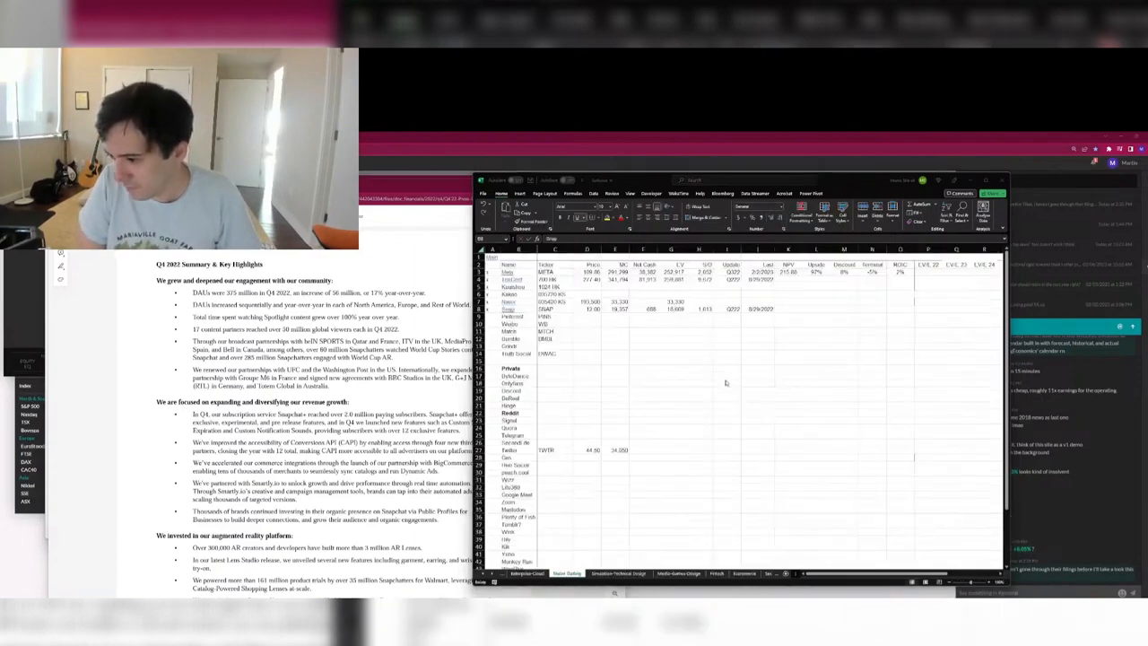
pyautogui.hotkey('alt', 'Tab')
pyautogui.click(416, 394)
pyautogui.hotkey('alt', 'Tab')
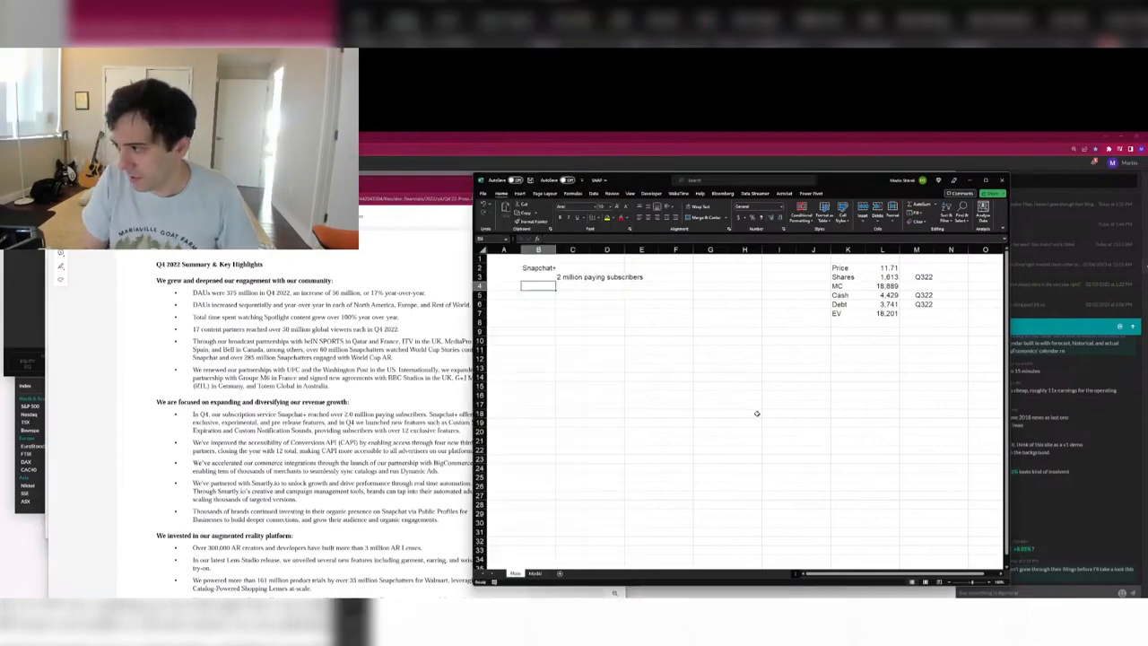
pyautogui.press('Right')
pyautogui.write('Custom STor')
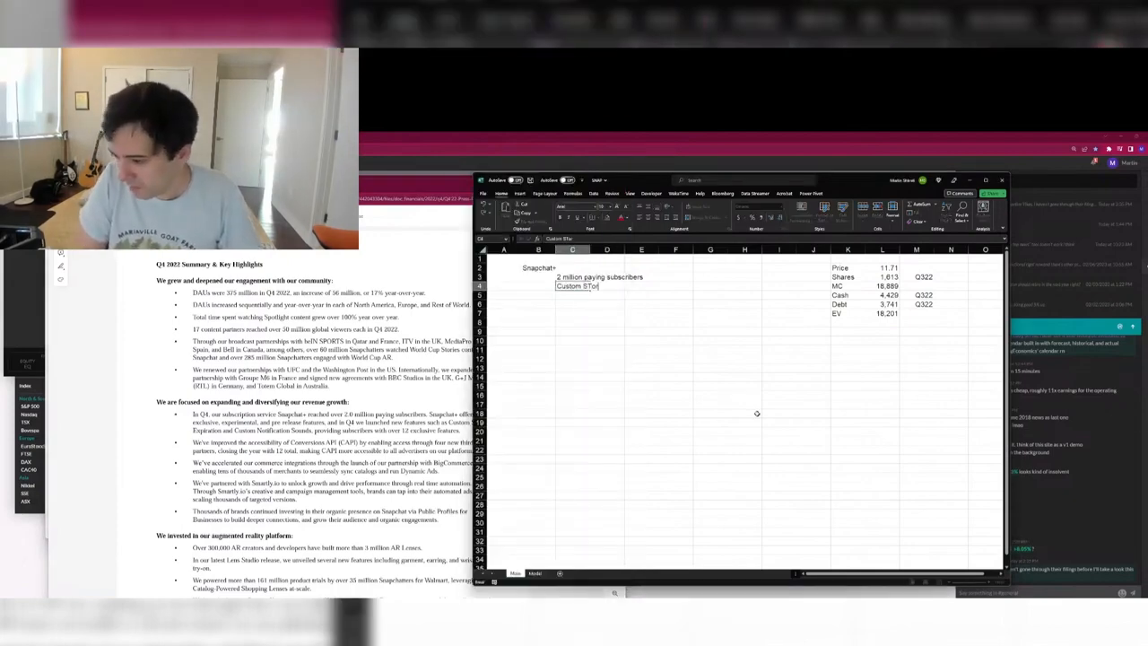
pyautogui.write('y Expiration')
pyautogui.press('Return')
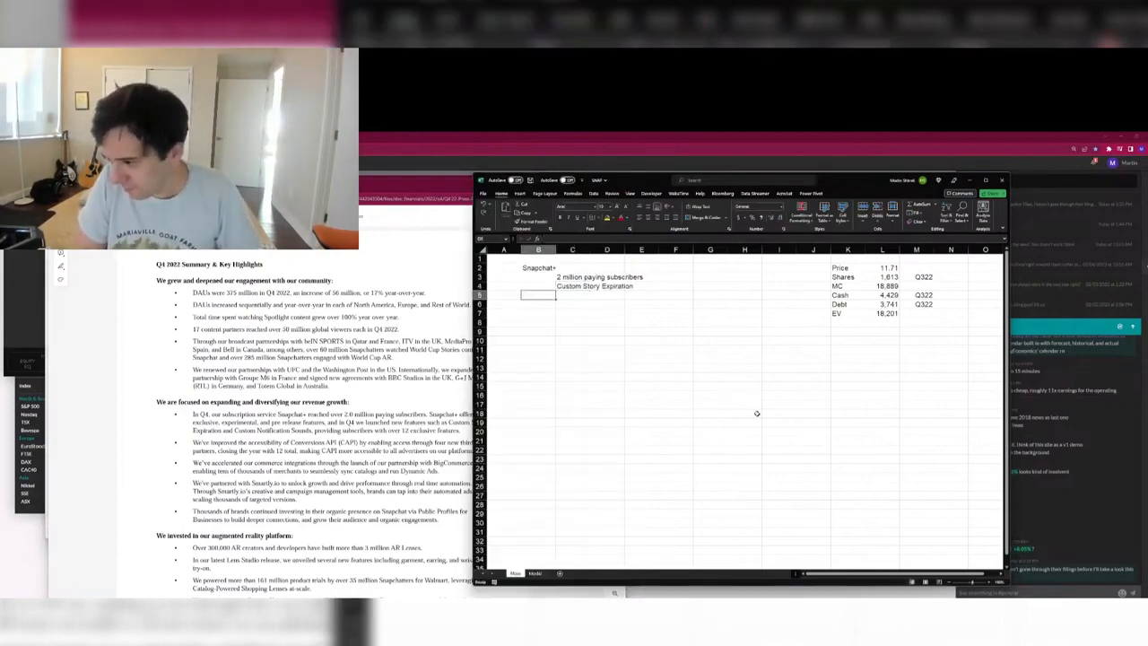
pyautogui.press('Right')
pyautogui.write('Custom Notifi')
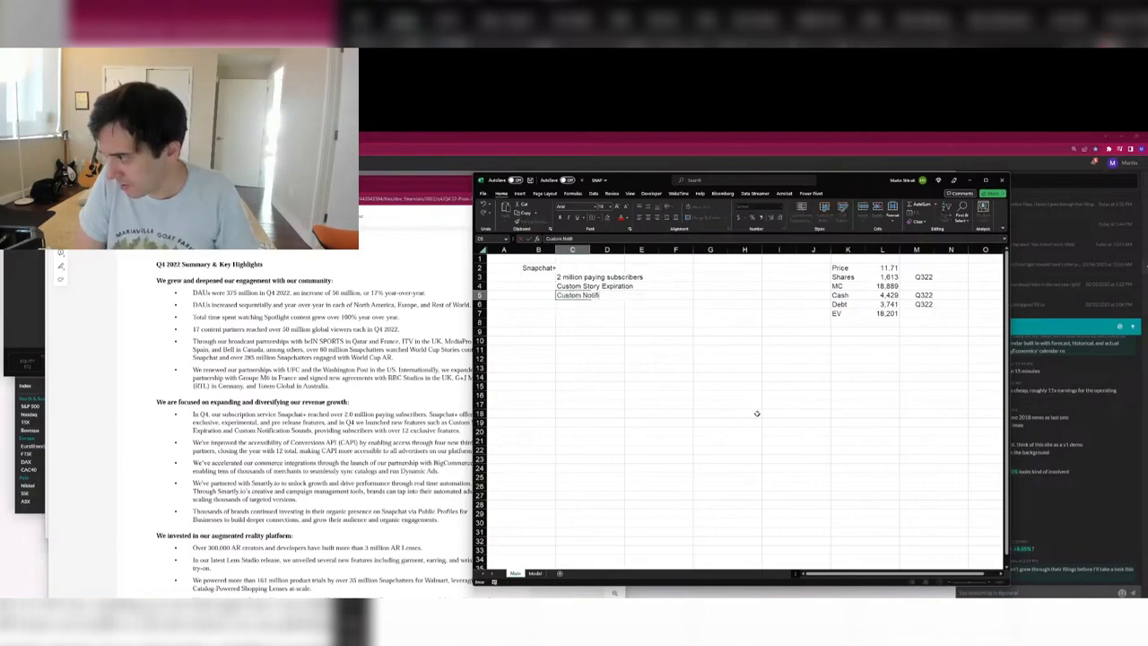
pyautogui.write('cation Sounds')
pyautogui.press('Return')
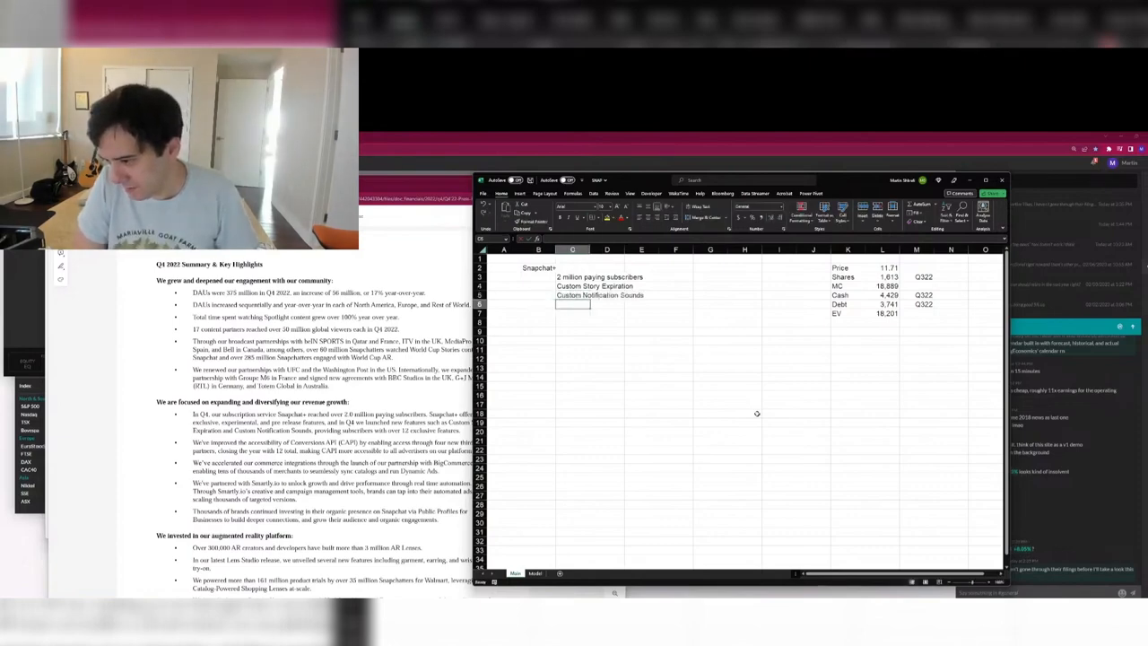
pyautogui.press('Right')
pyautogui.hotkey('alt', 'Tab')
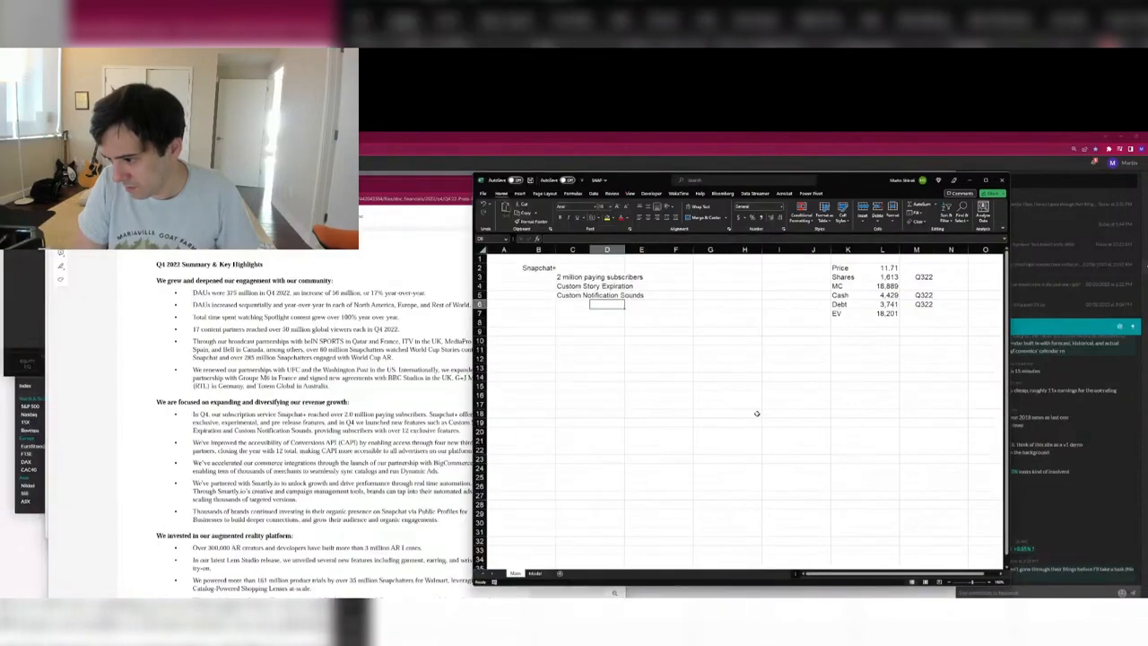
pyautogui.hotkey('ctrl', 'z')
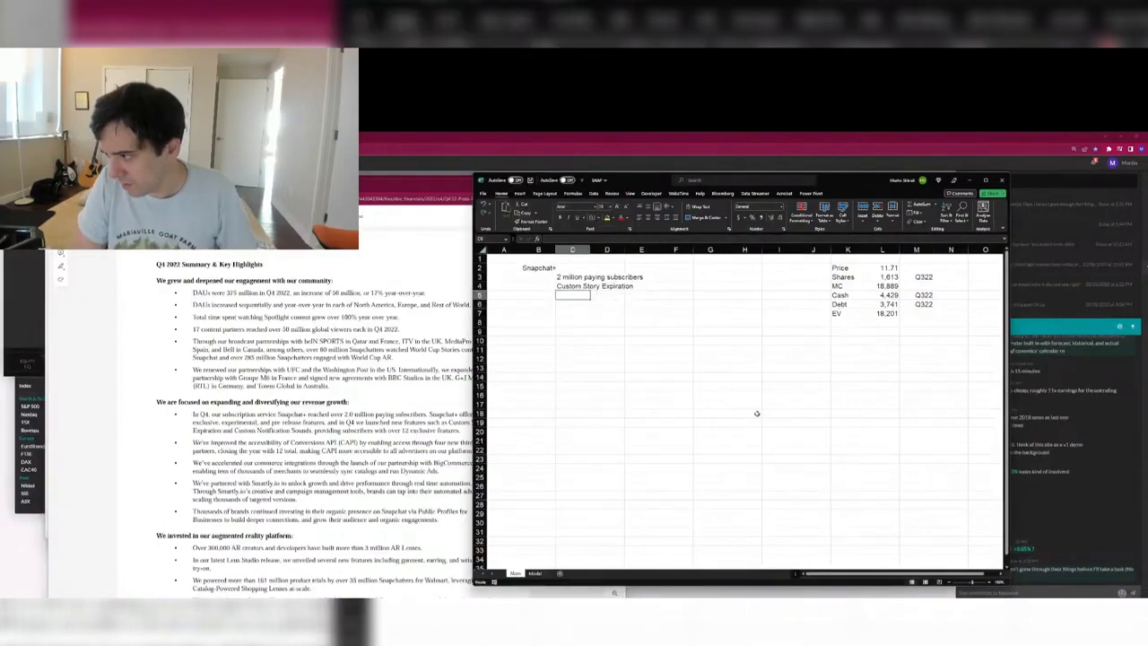
pyautogui.hotkey('ctrl', 'y')
pyautogui.press('Left')
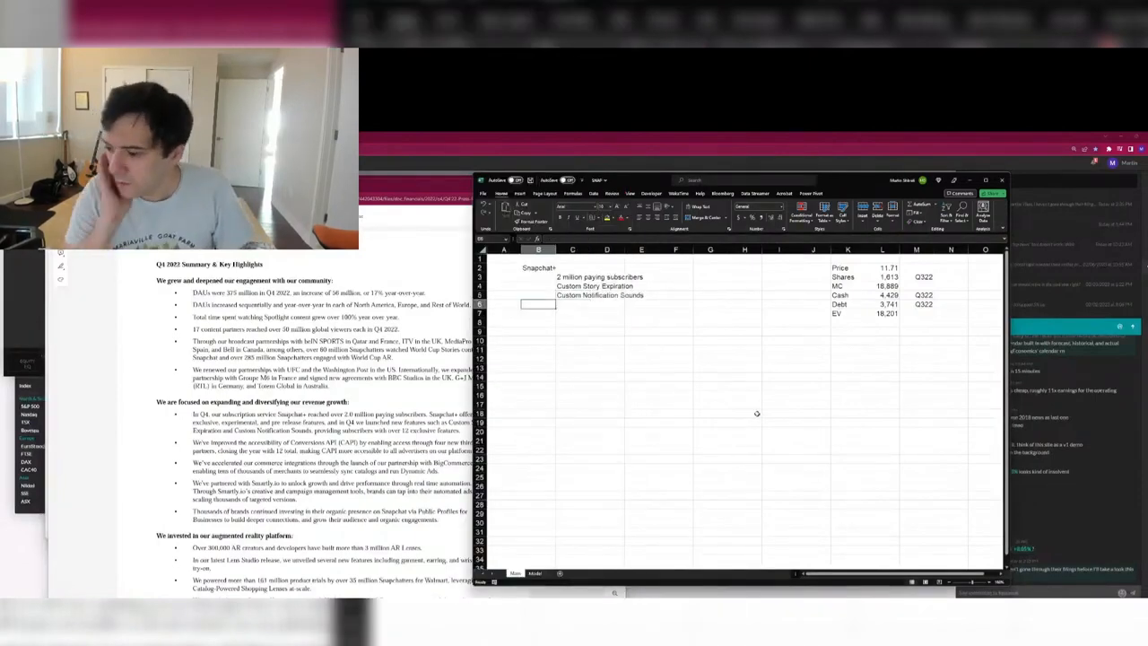
# List the partners "BigCommerce" in B7 and "Smartly.io" in B8, following the press release's revenue growth section.
pyautogui.hotkey('alt', 'Tab')
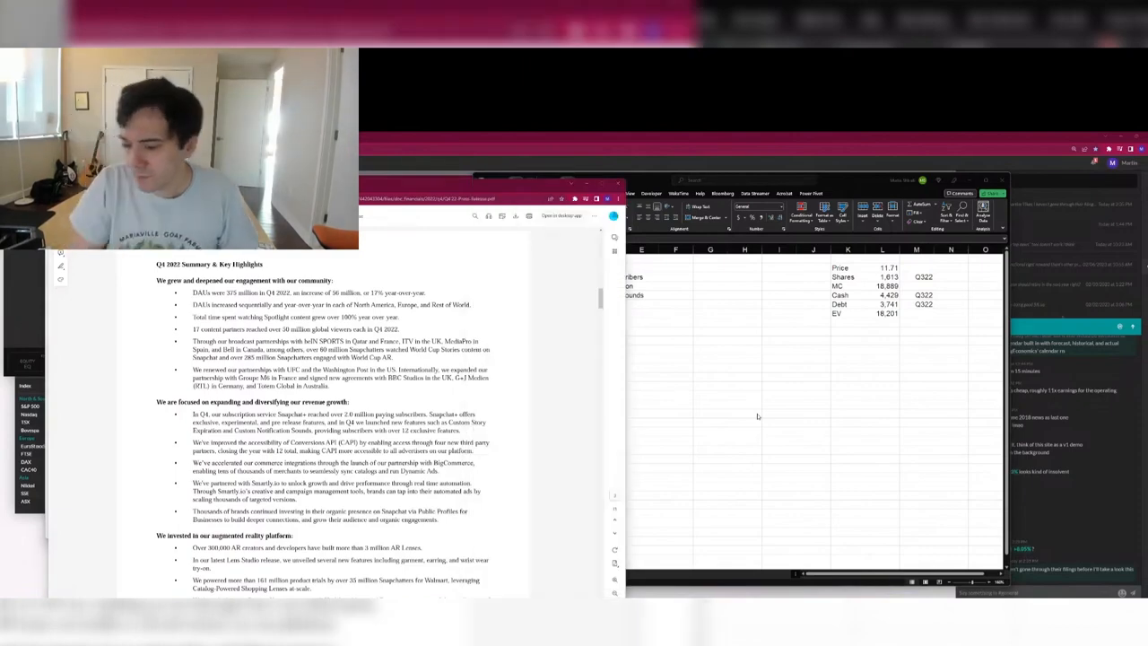
pyautogui.hotkey('alt', 'Tab')
pyautogui.press('Down')
pyautogui.write('BigCommerce')
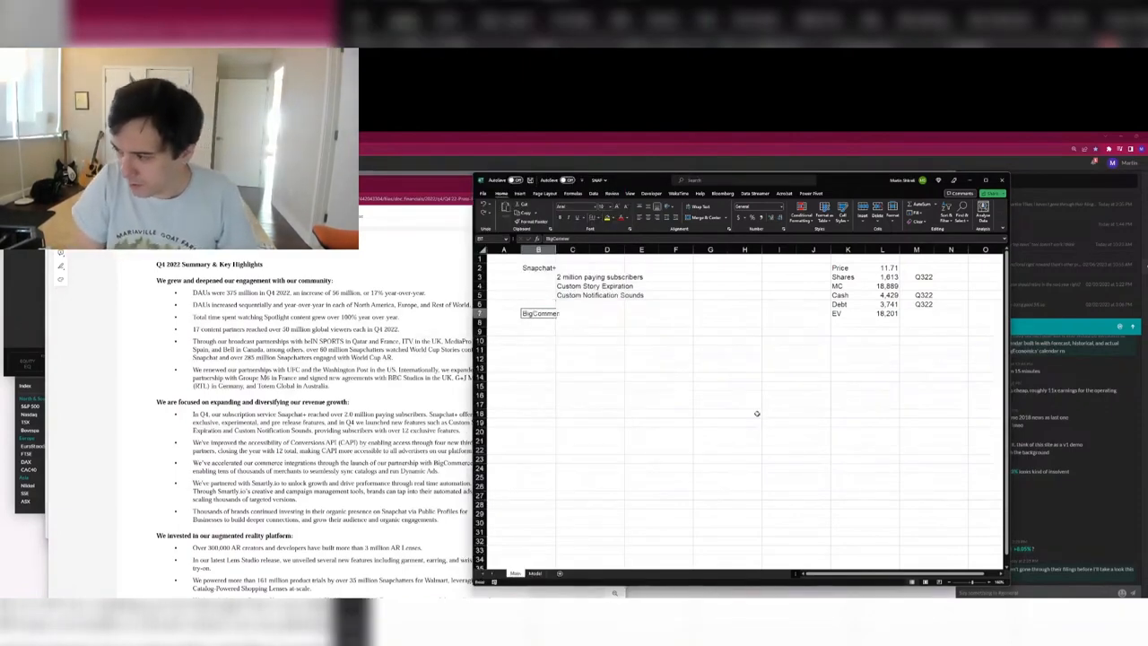
pyautogui.press('Return')
pyautogui.hotkey('alt', 'Tab')
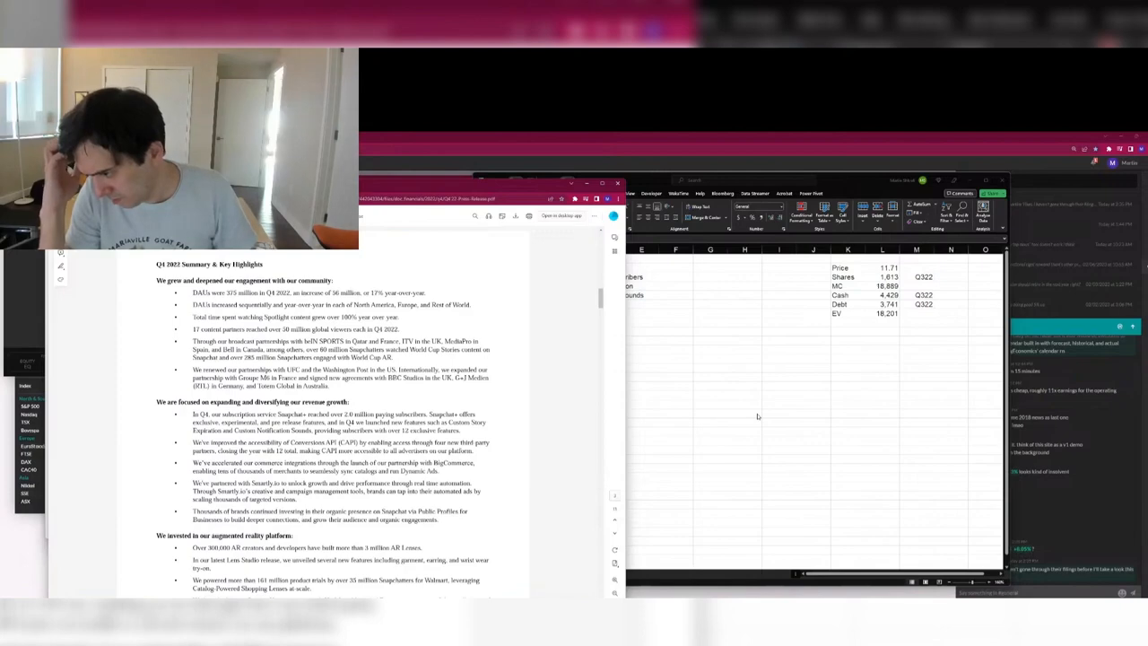
pyautogui.hotkey('alt', 'Tab')
pyautogui.write('Smar')
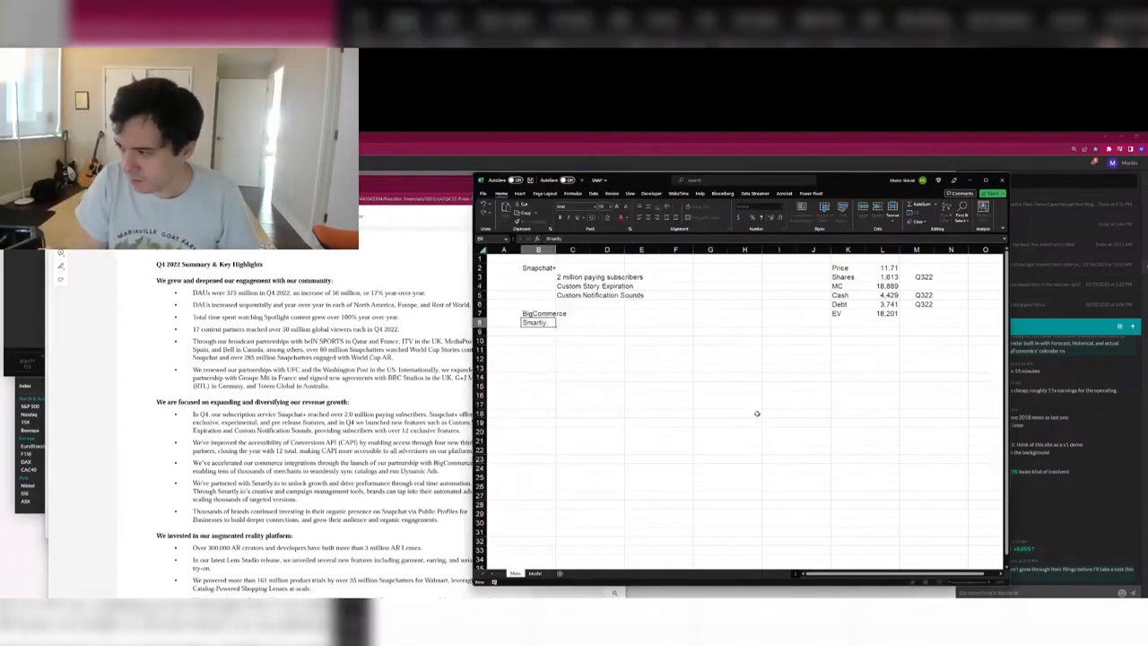
pyautogui.press('Return')
# Enter the augmented reality note "300,000 AR creators, 3 million AR lenses" in B10.
pyautogui.hotkey('alt', 'Tab')
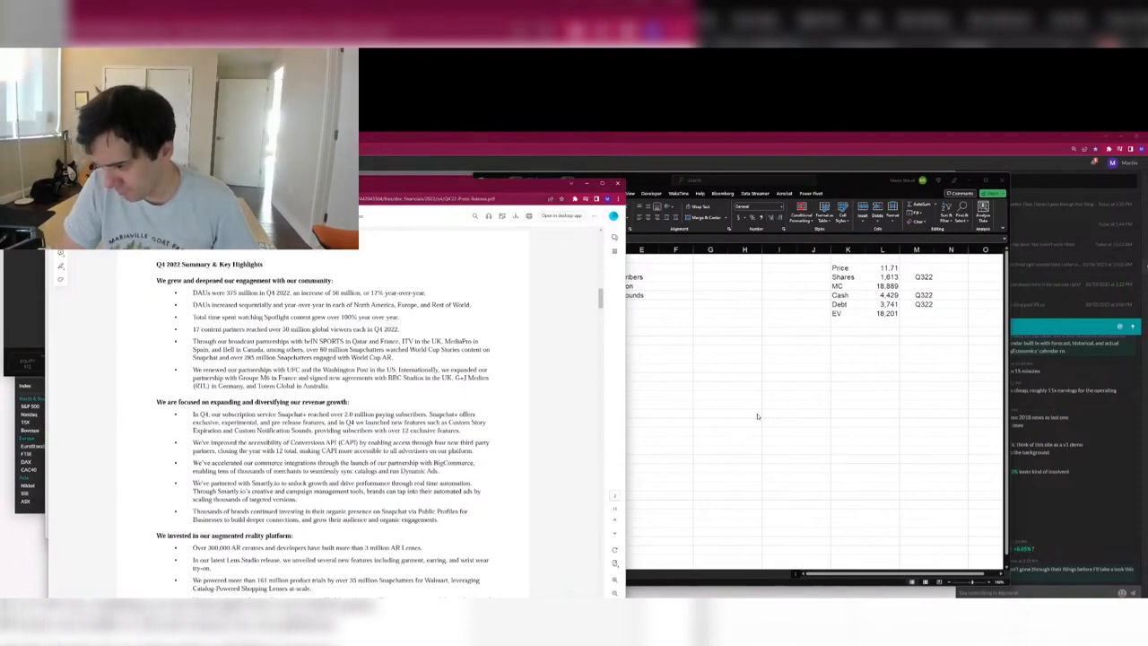
pyautogui.hotkey('alt', 'Tab')
pyautogui.press('Down')
pyautogui.write('300.0')
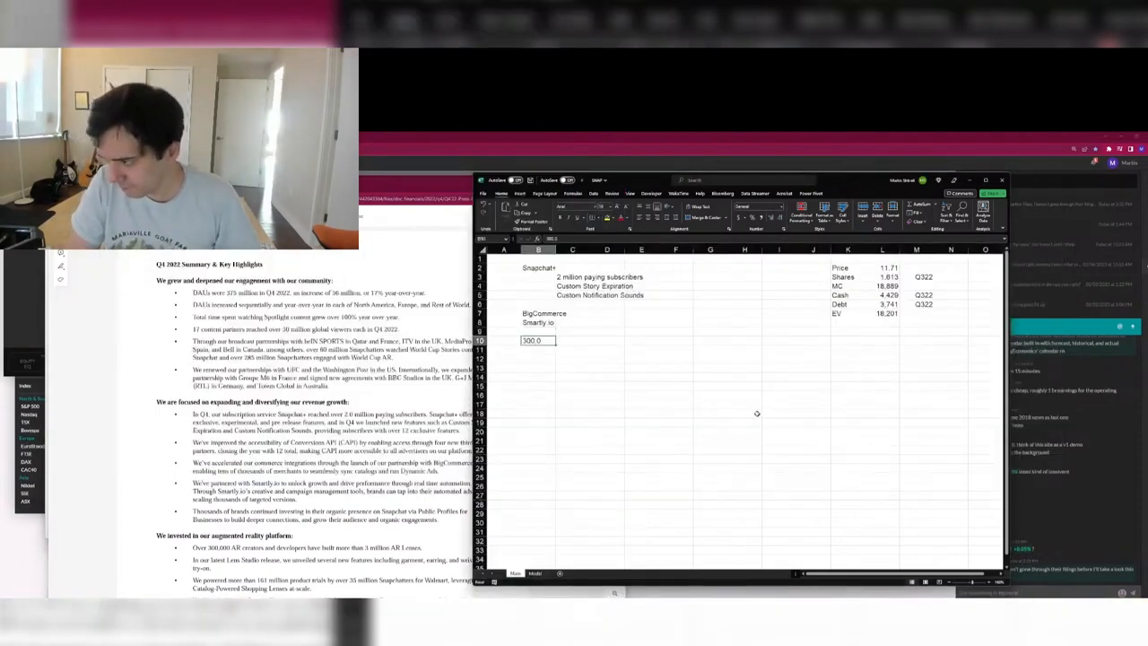
pyautogui.write('00 AR creators, 3')
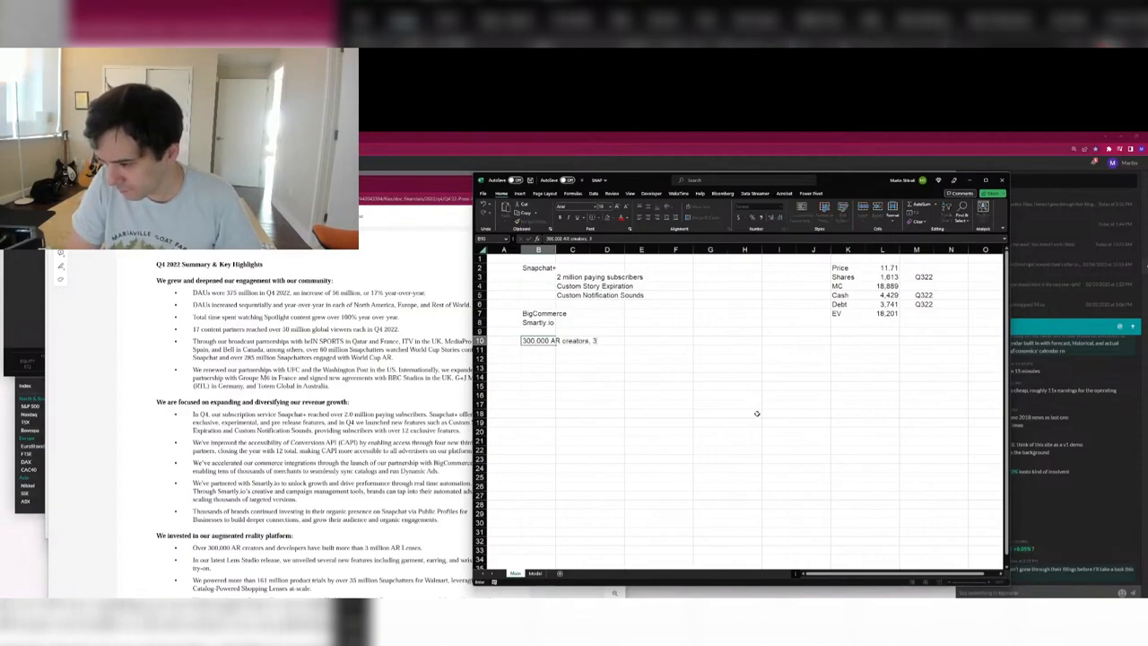
pyautogui.write(' million AR lenses')
pyautogui.press('Return')
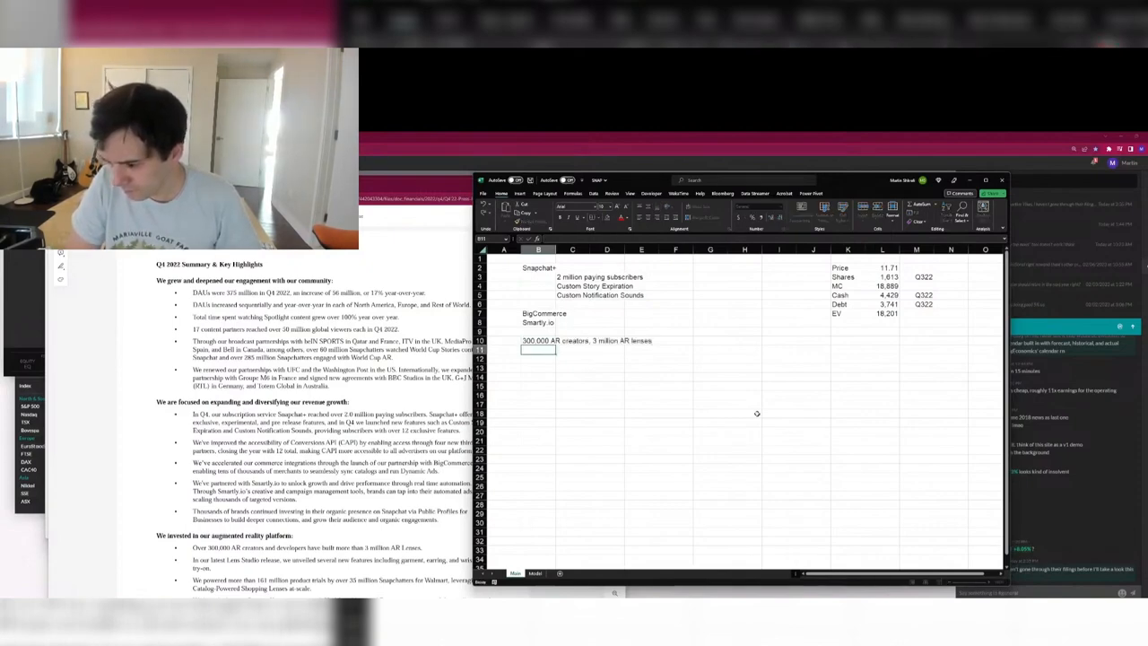
# Enter "Lens Studio" in B11 of the Main sheet, following the press release's augmented reality section.
pyautogui.hotkey('alt', 'Tab')
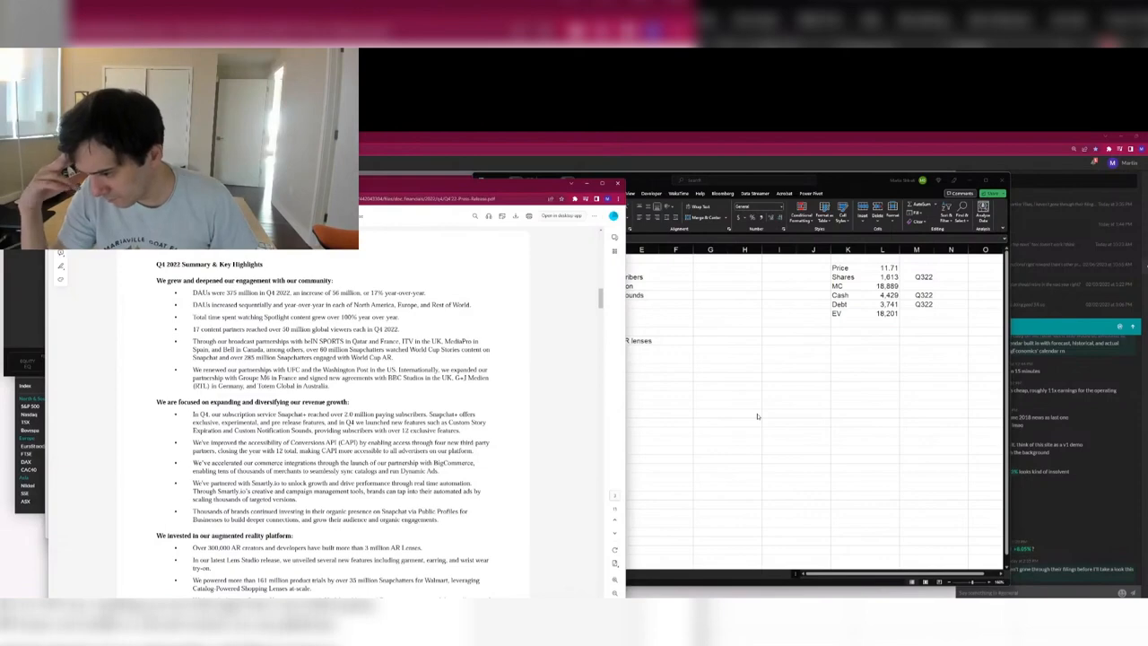
pyautogui.hotkey('alt', 'Tab')
pyautogui.write('Lens Studi')
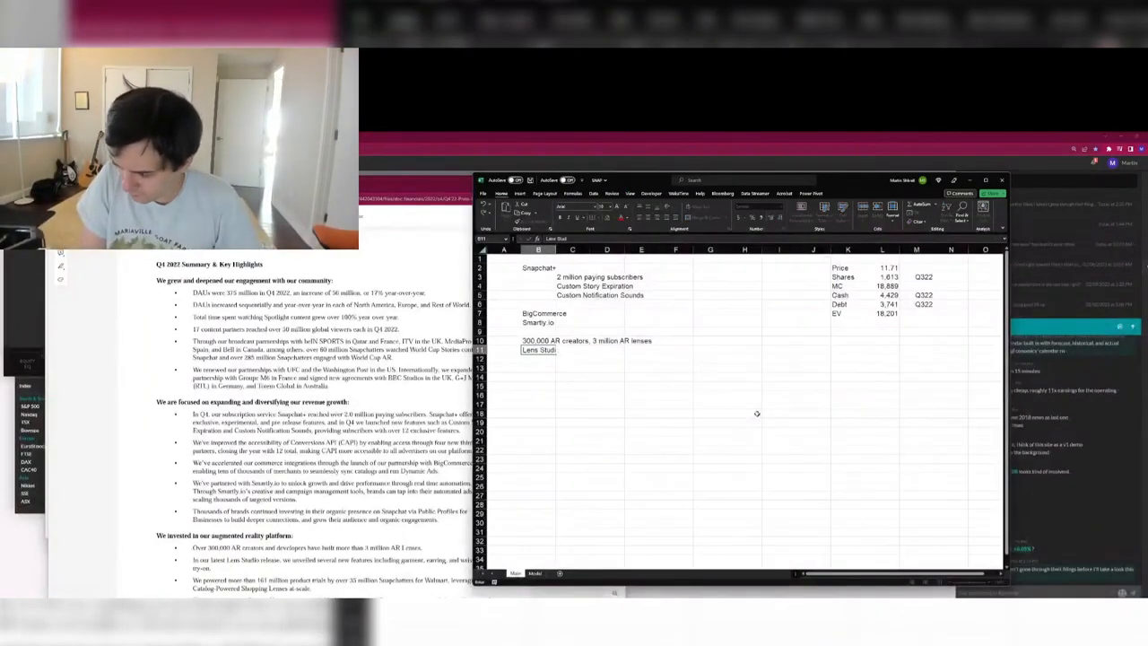
pyautogui.write('o')
pyautogui.press('Return')
# Review the community engagement highlights in the press release and enter "Spotlight" in B13 of the Main sheet.
pyautogui.hotkey('alt', 'Tab')
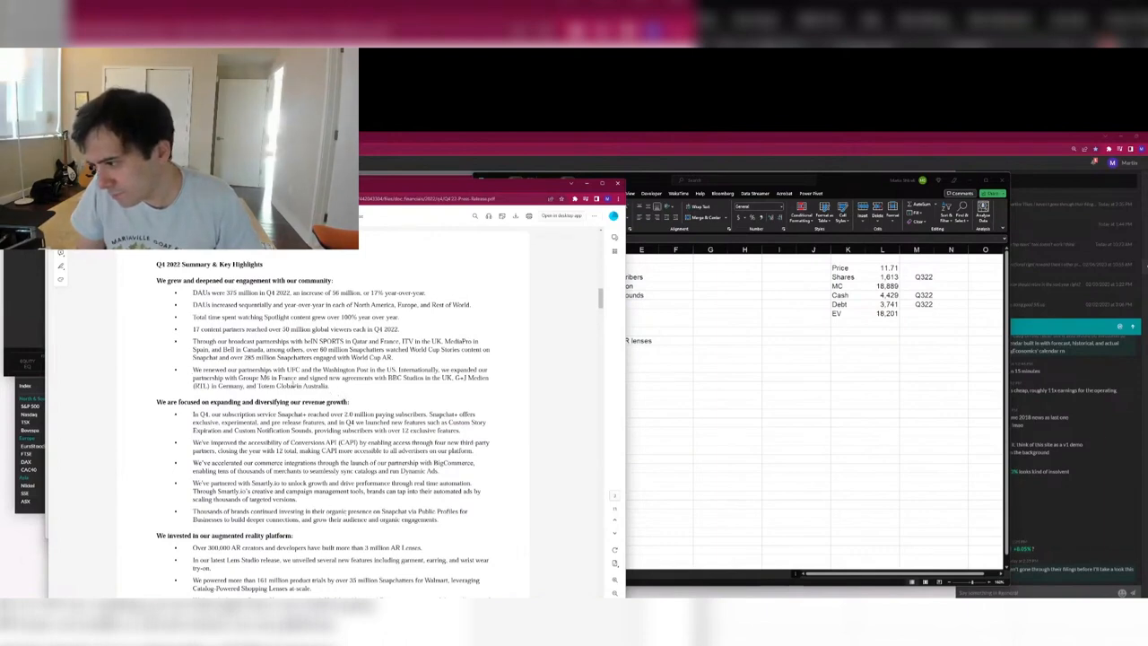
pyautogui.moveTo(311, 379); pyautogui.dragTo(229, 341)
pyautogui.click(269, 315)
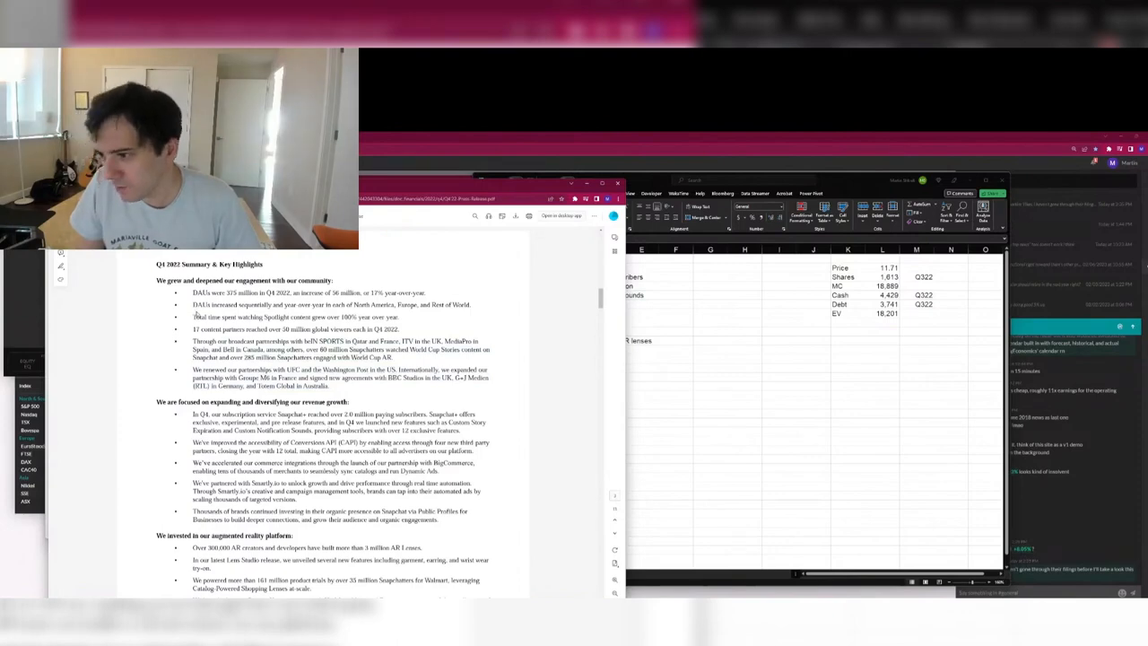
pyautogui.hotkey('alt', 'Tab')
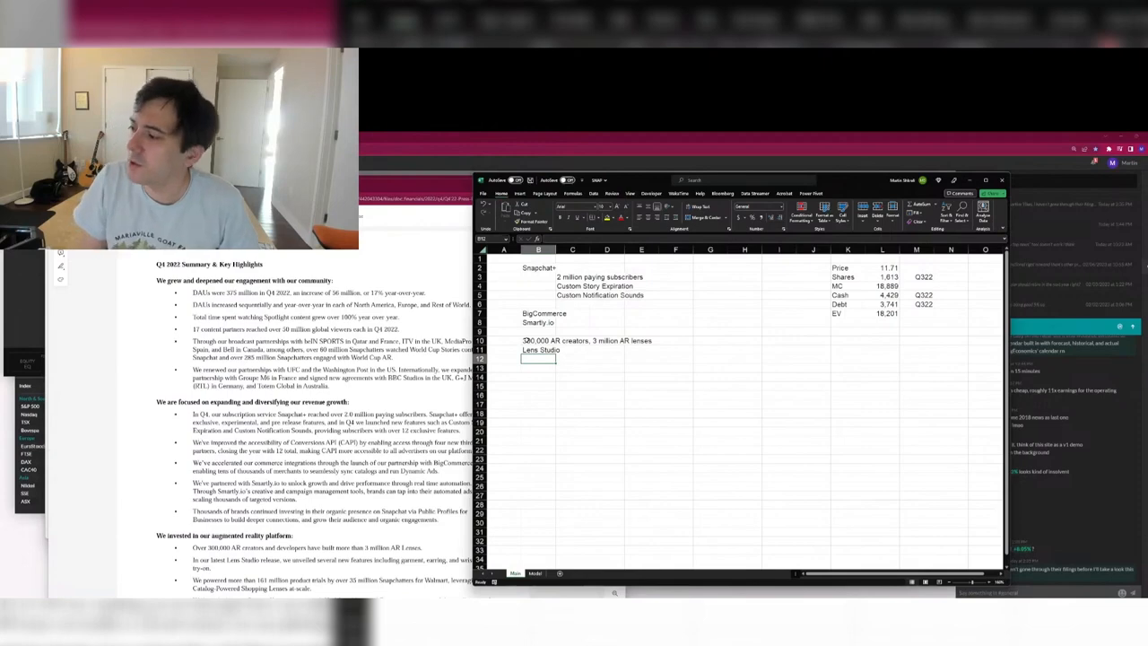
pyautogui.press('Down')
pyautogui.write('Spotlight')
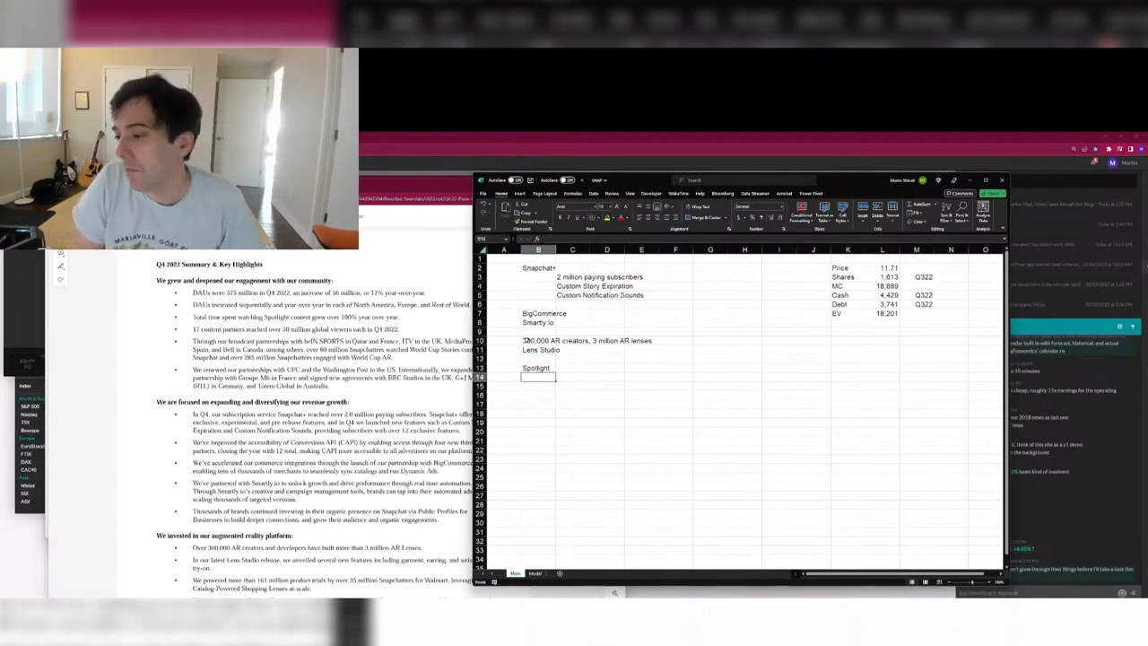
pyautogui.press('Return')
# Read the remaining augmented reality highlights, make the Spotlight entry bold and underlined, and enter "Bitmoji" in B15.
pyautogui.hotkey('alt', 'Tab')
pyautogui.scroll(-5, 323, 403)
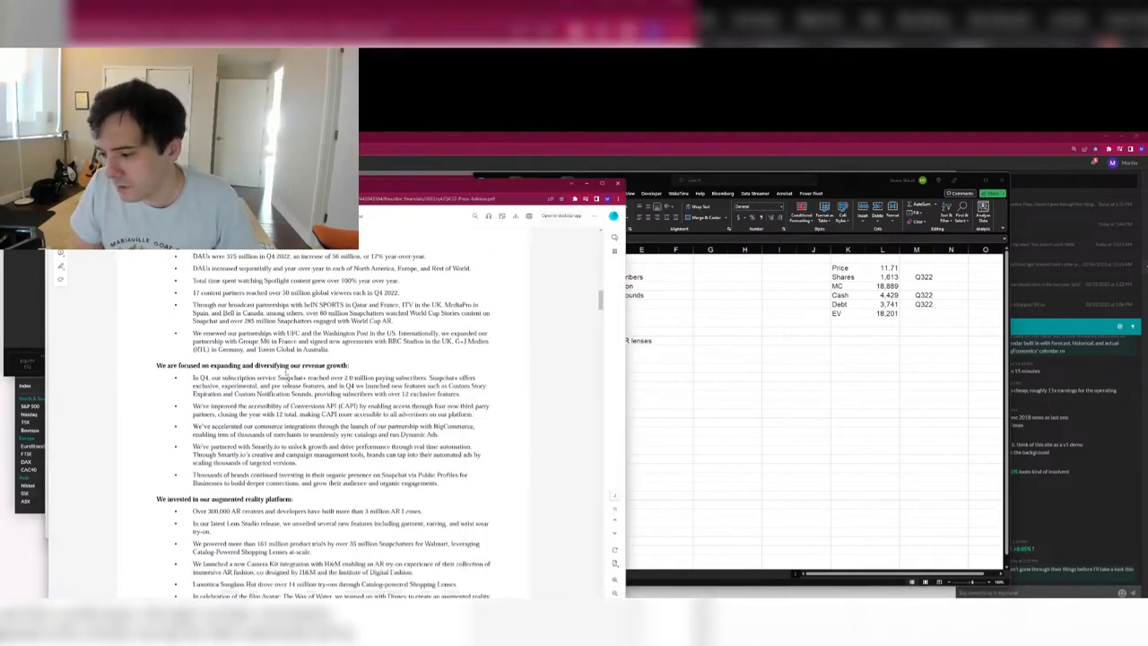
pyautogui.moveTo(222, 344); pyautogui.dragTo(239, 371)
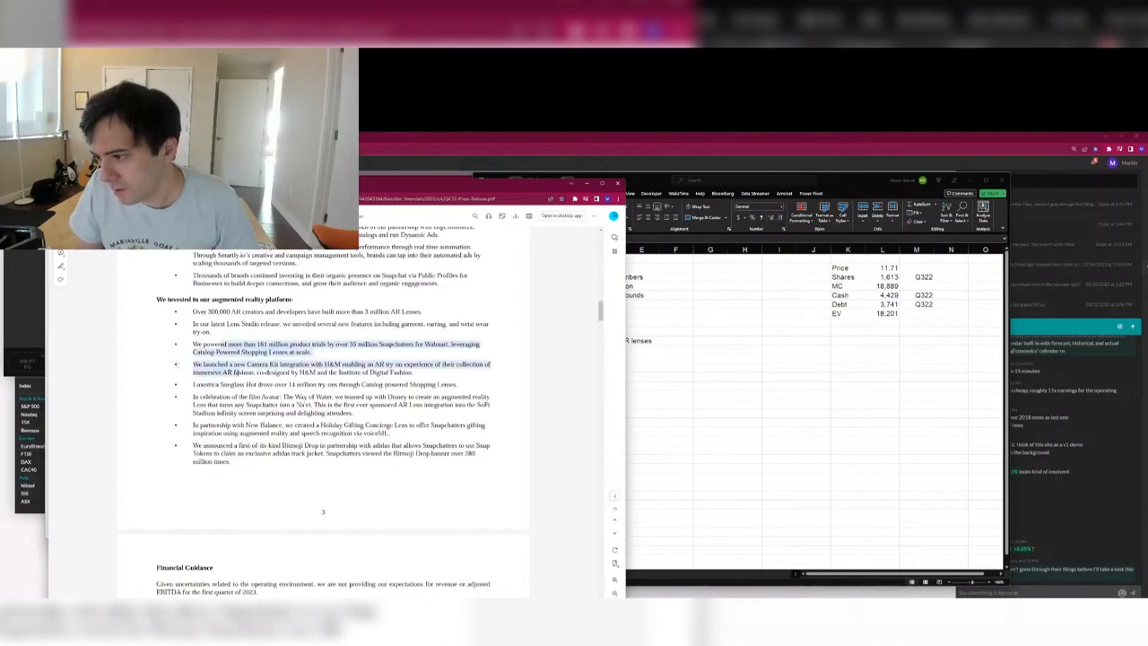
pyautogui.click(239, 372)
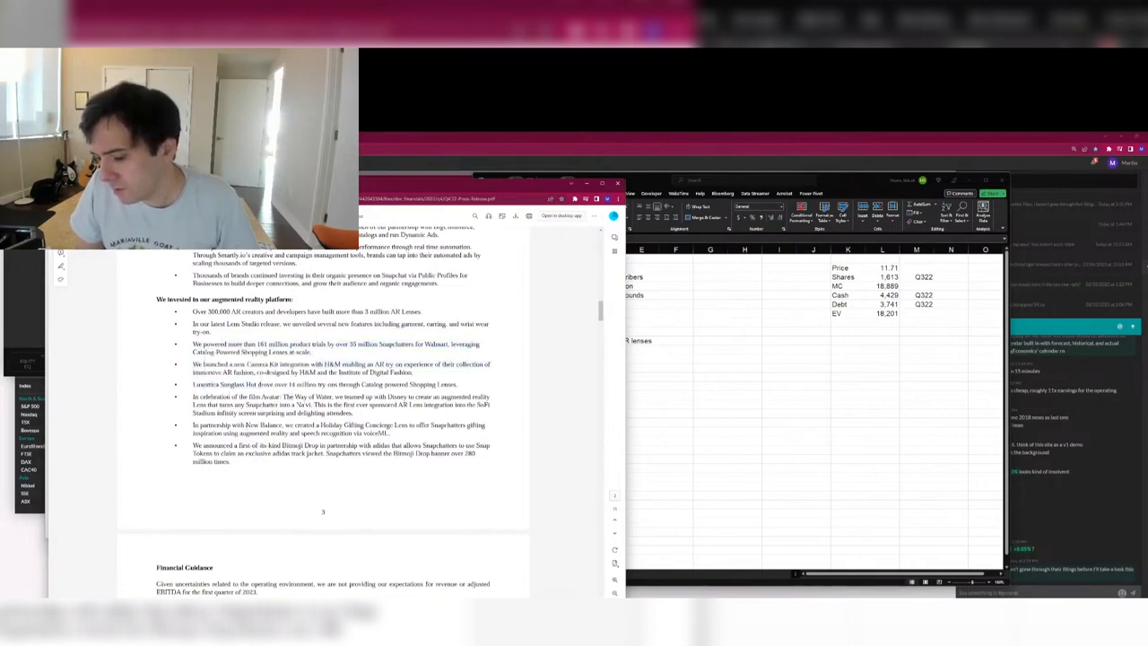
pyautogui.moveTo(236, 453); pyautogui.dragTo(218, 414)
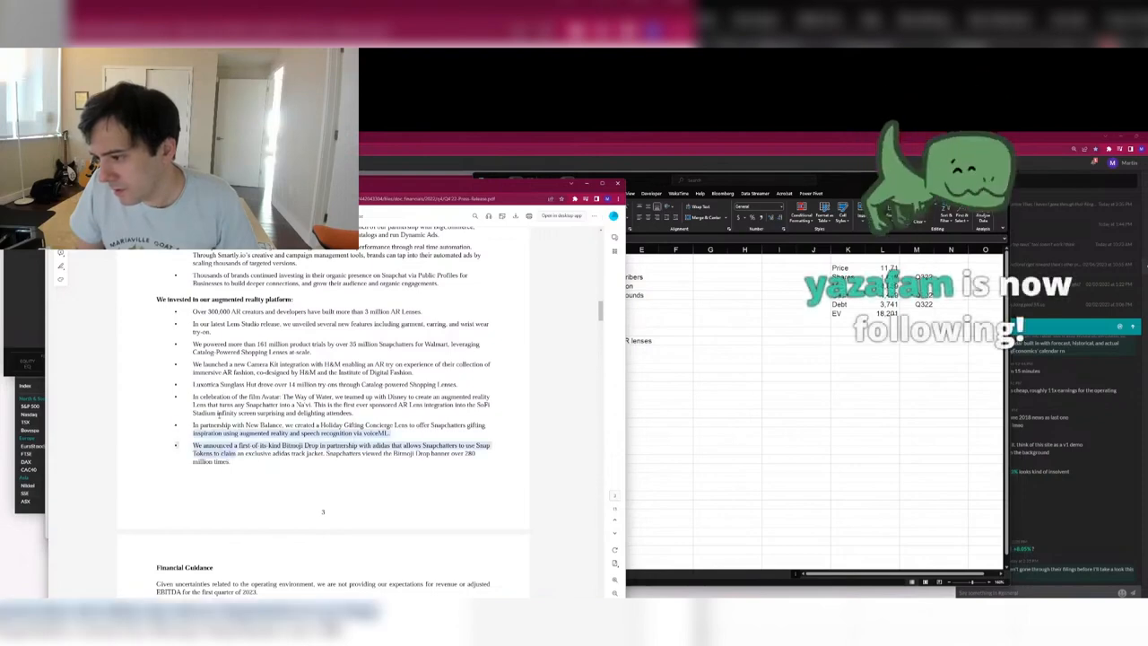
pyautogui.hotkey('alt', 'Tab')
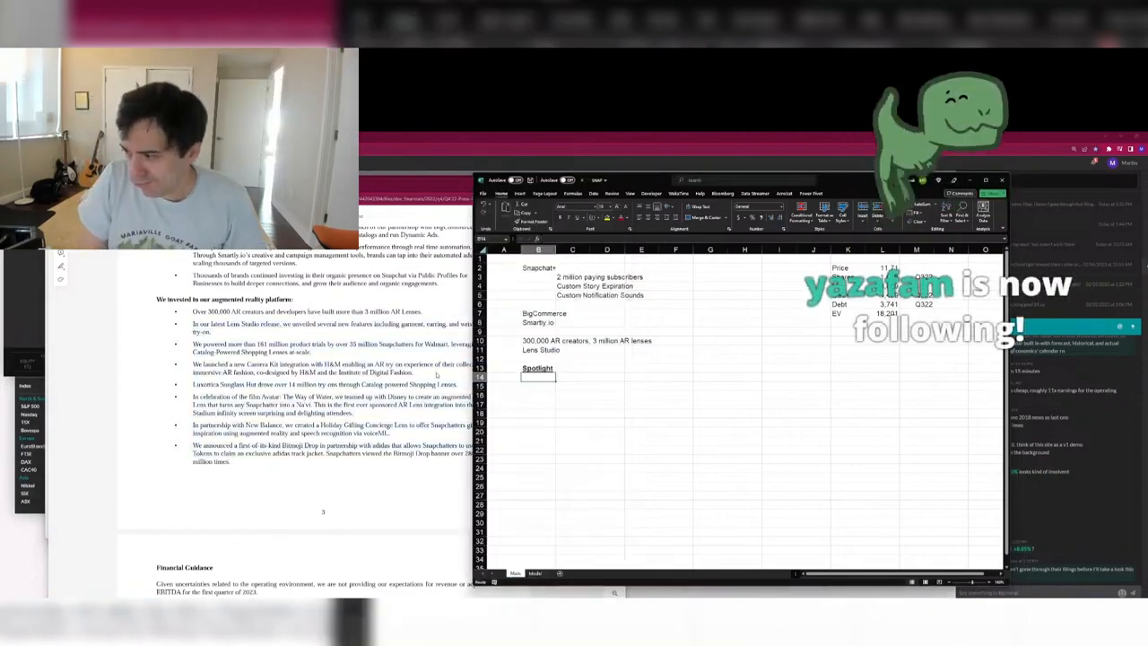
pyautogui.press('Down')
pyautogui.write('Bitmoji')
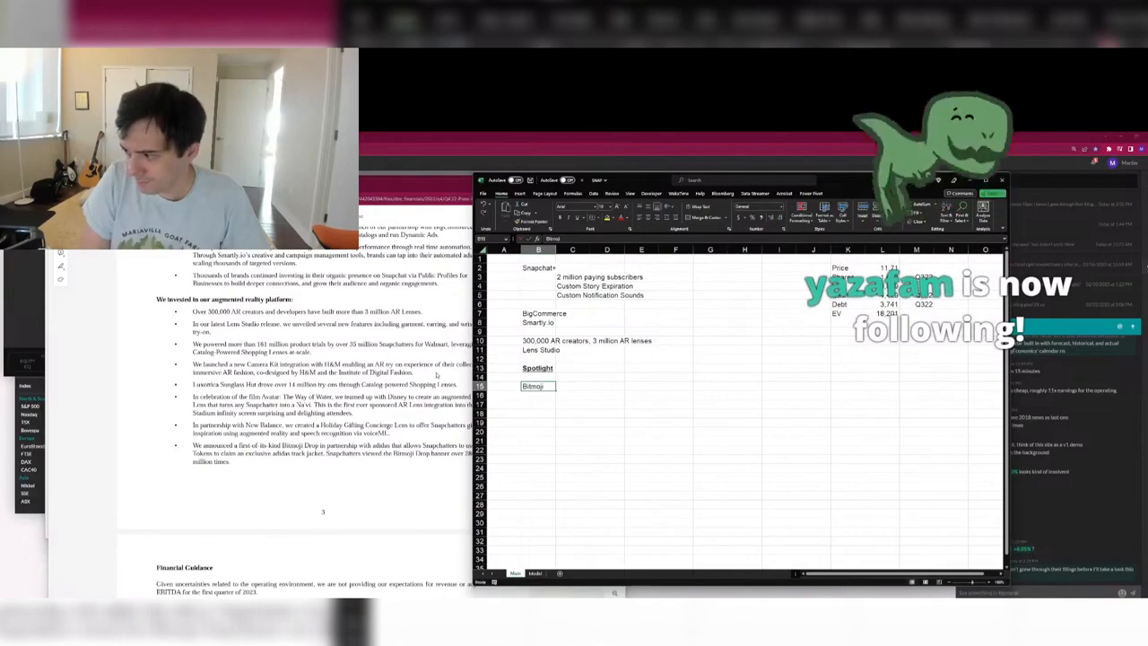
# Find the employee figures in the press release's supplemental metrics and set the Model sheet's Q322 headcount to 5,706.
pyautogui.click(436, 375)
pyautogui.scroll(-3, 359, 386)
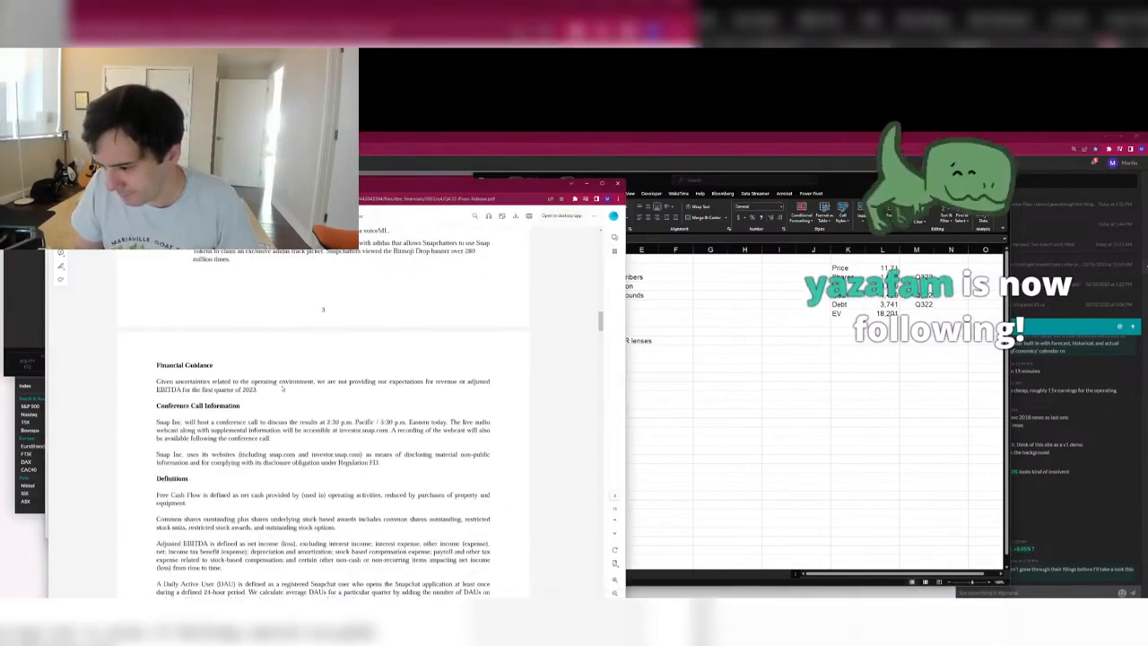
pyautogui.scroll(-20, 282, 388)
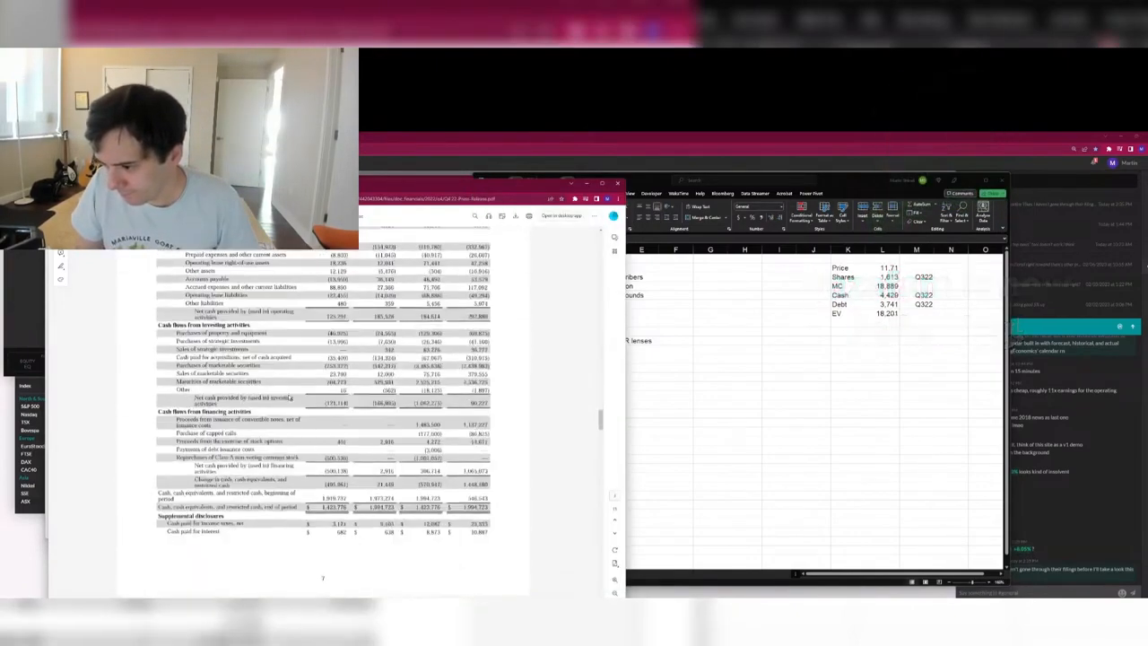
pyautogui.scroll(-20, 288, 397)
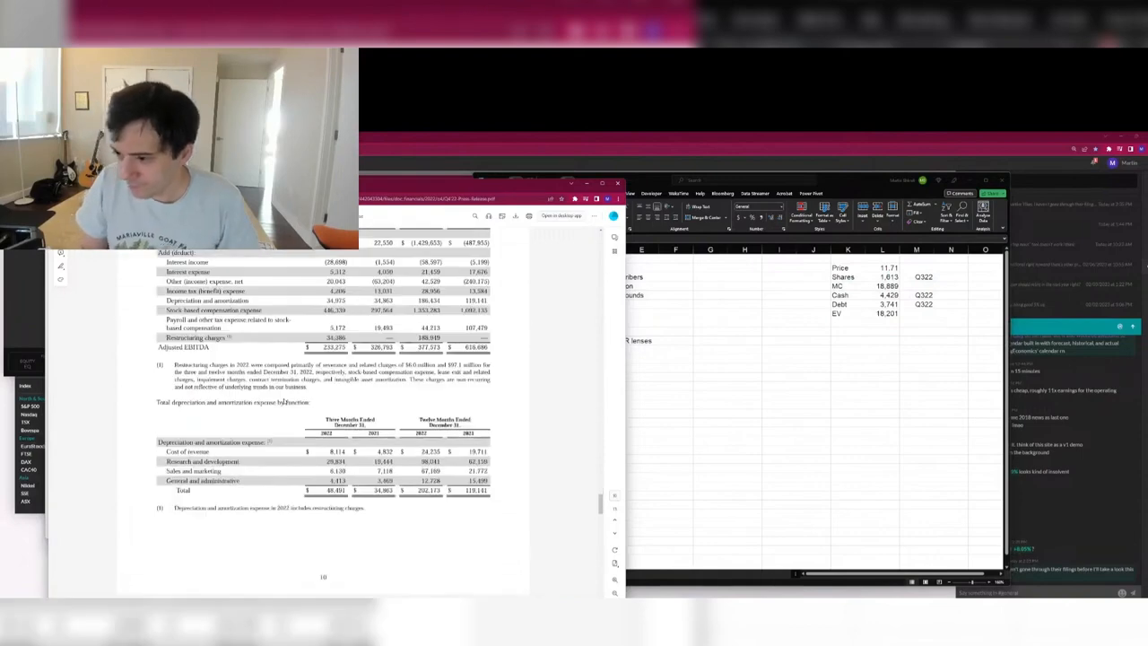
pyautogui.scroll(-8, 283, 401)
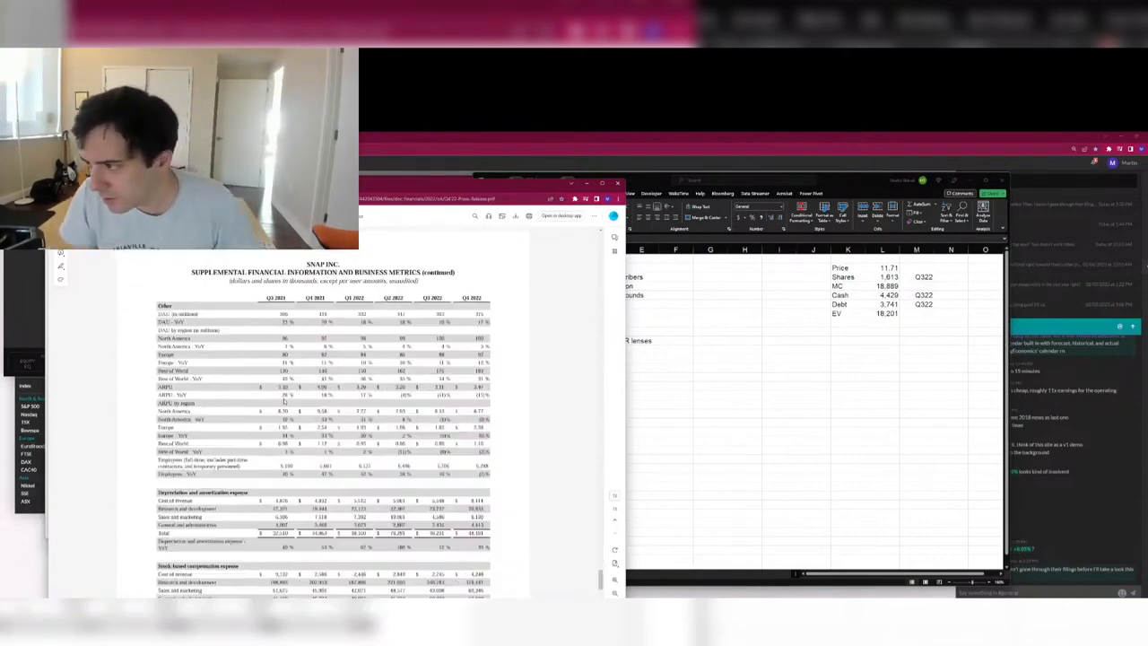
pyautogui.hotkey('alt', 'Tab')
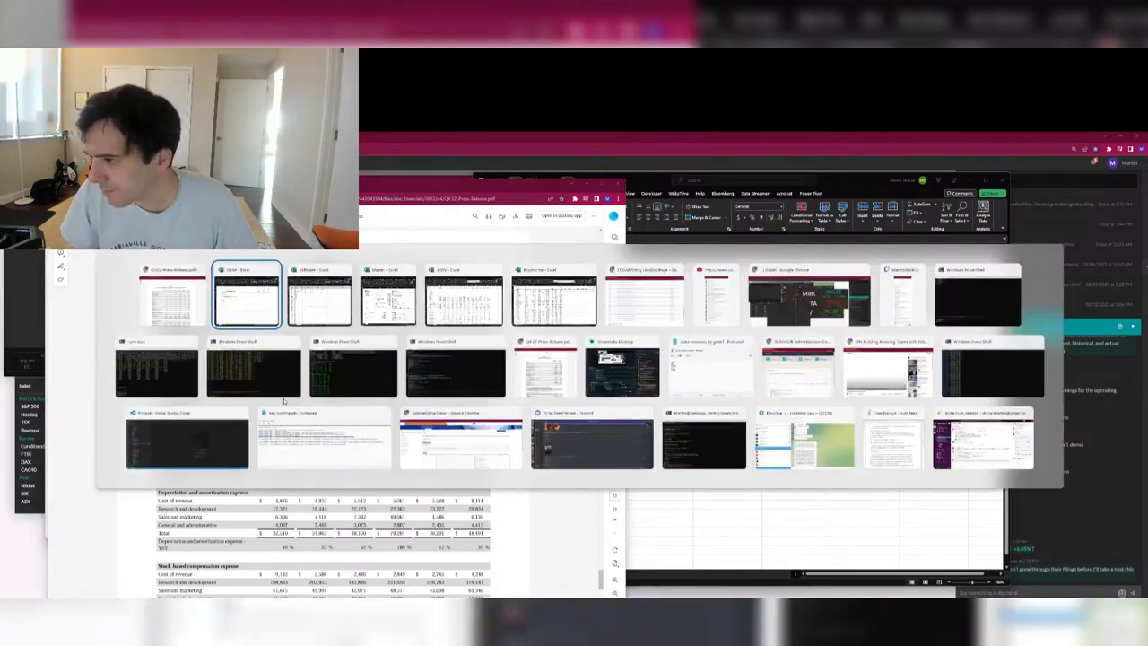
pyautogui.hotkey('ctrl', 'pagedown')
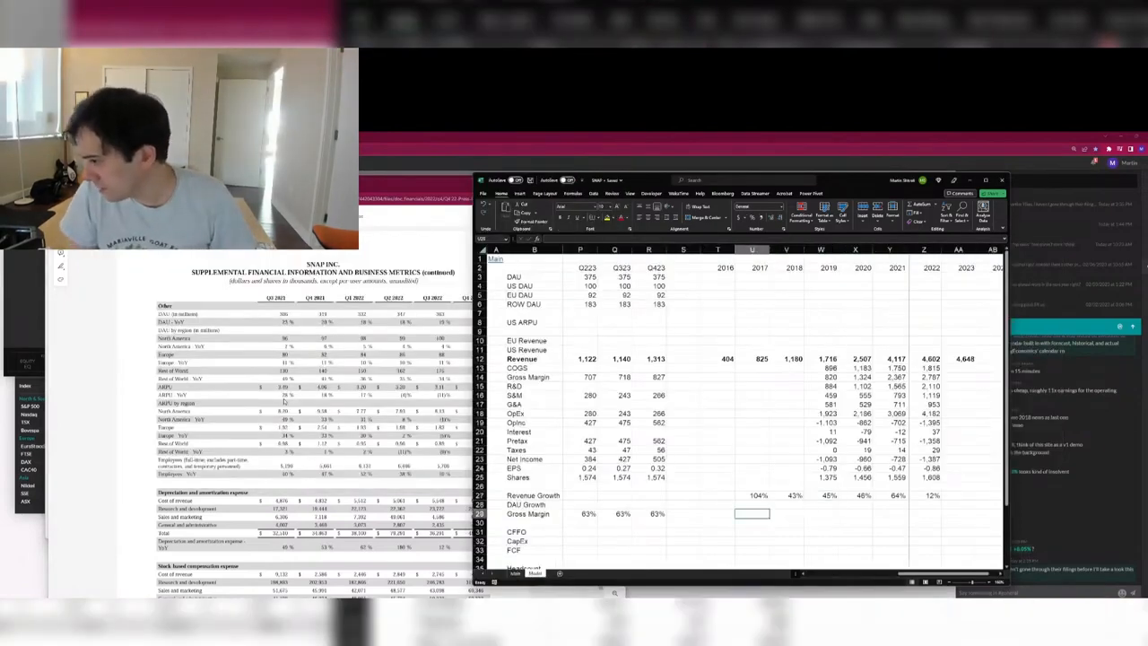
pyautogui.press('Down')
pyautogui.press('Down')
pyautogui.press('Down')
pyautogui.press('Down')
pyautogui.press('Down')
pyautogui.press('Down')
pyautogui.press('Down')
pyautogui.press('Down')
pyautogui.press('Down')
pyautogui.press('Down')
pyautogui.press('Down')
pyautogui.press('Down')
pyautogui.press('Left')
pyautogui.press('Left')
pyautogui.press('Left')
pyautogui.press('Left')
pyautogui.press('Left')
pyautogui.press('Left')
pyautogui.press('Left')
pyautogui.press('Left')
pyautogui.press('Left')
pyautogui.press('Left')
pyautogui.press('Left')
pyautogui.press('Up')
pyautogui.press('Up')
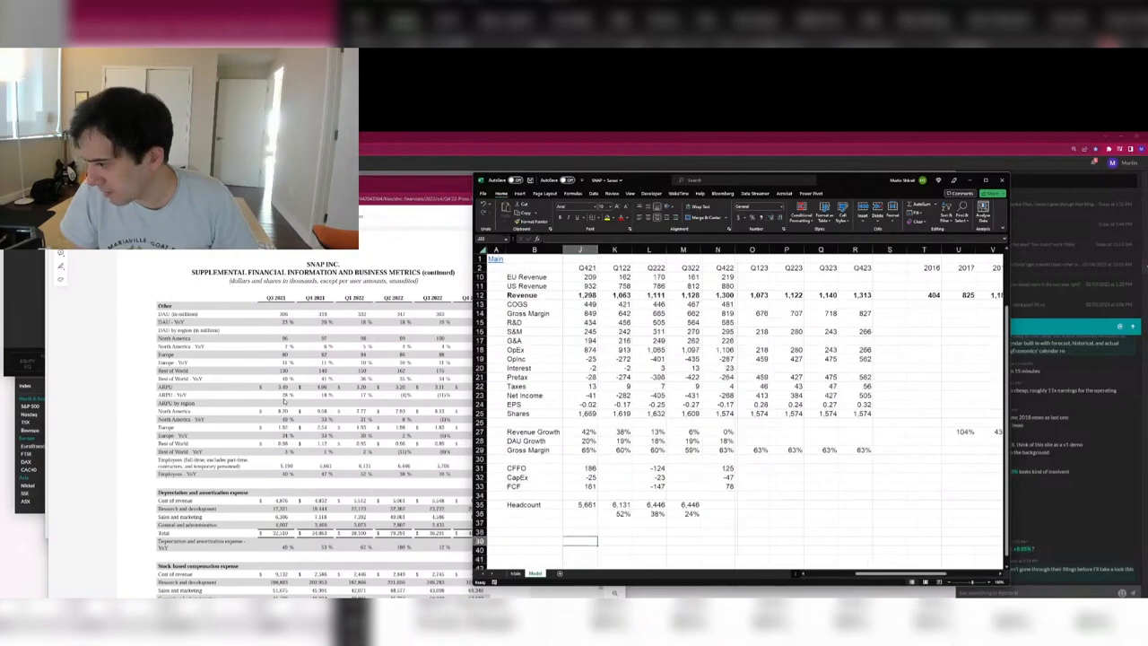
pyautogui.press('Right')
pyautogui.press('Right')
pyautogui.press('Right')
pyautogui.press('Right')
pyautogui.press('Up')
pyautogui.press('Up')
pyautogui.press('Up')
pyautogui.press('Up')
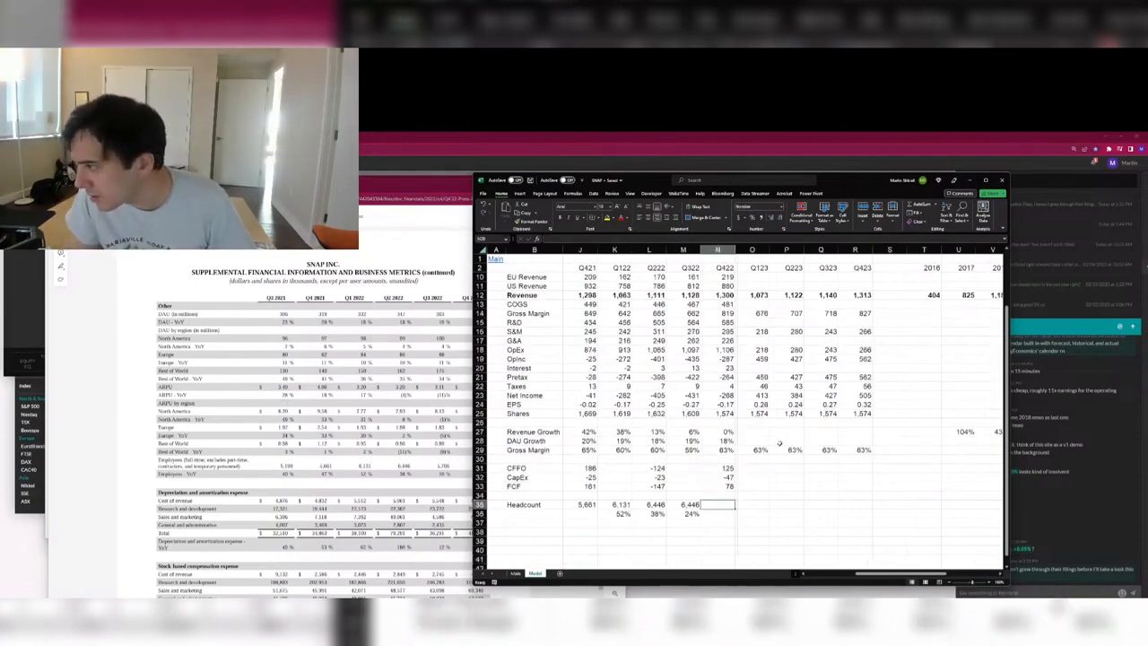
pyautogui.hotkey('alt', 'Tab')
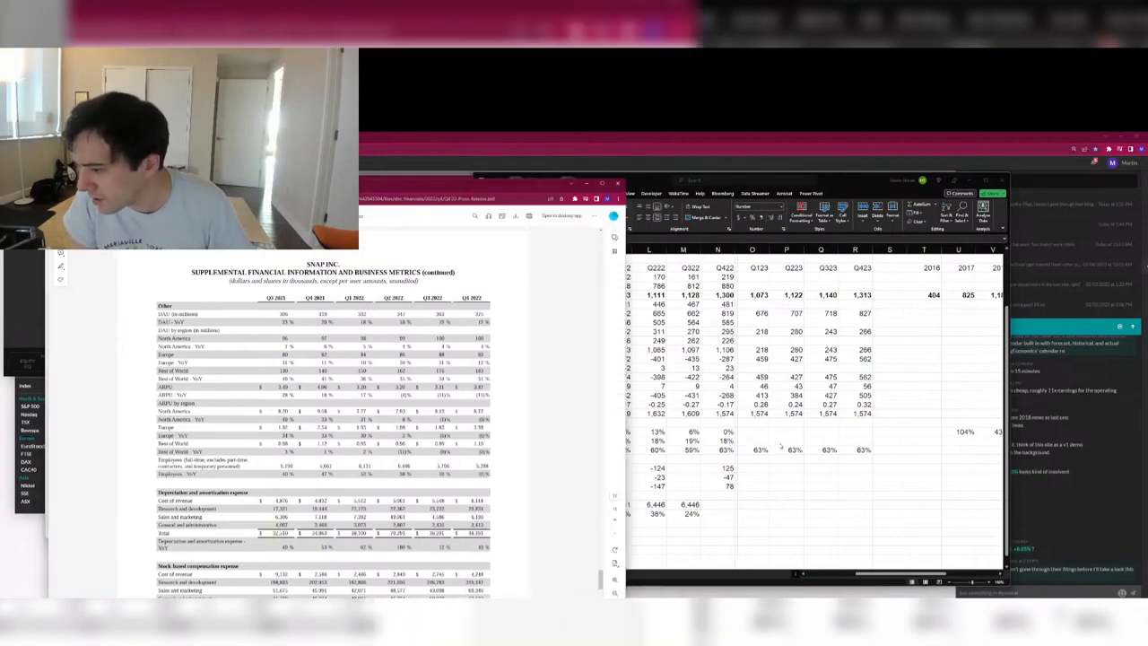
pyautogui.hotkey('alt', 'Tab')
pyautogui.press('Left')
pyautogui.write('5706')
pyautogui.press('Right')
# Enter the Q422 headcount of 5,288 from the press release and extend the year-over-year headcount growth formula to Q422.
pyautogui.hotkey('alt', 'Tab')
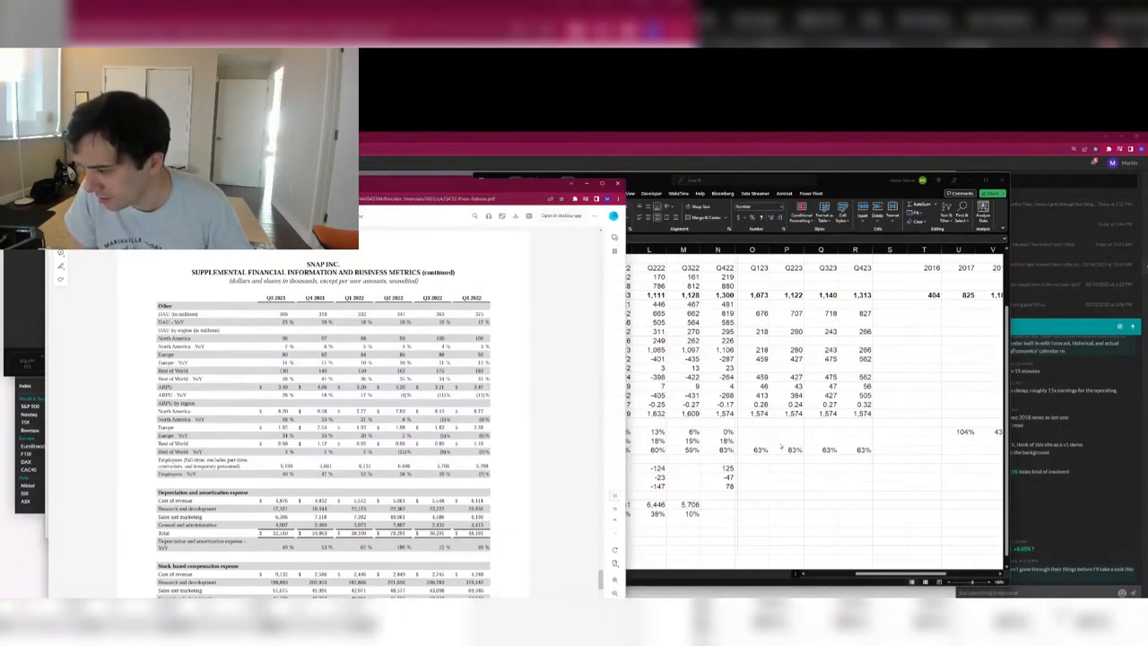
pyautogui.hotkey('alt', 'Tab')
pyautogui.write('5288')
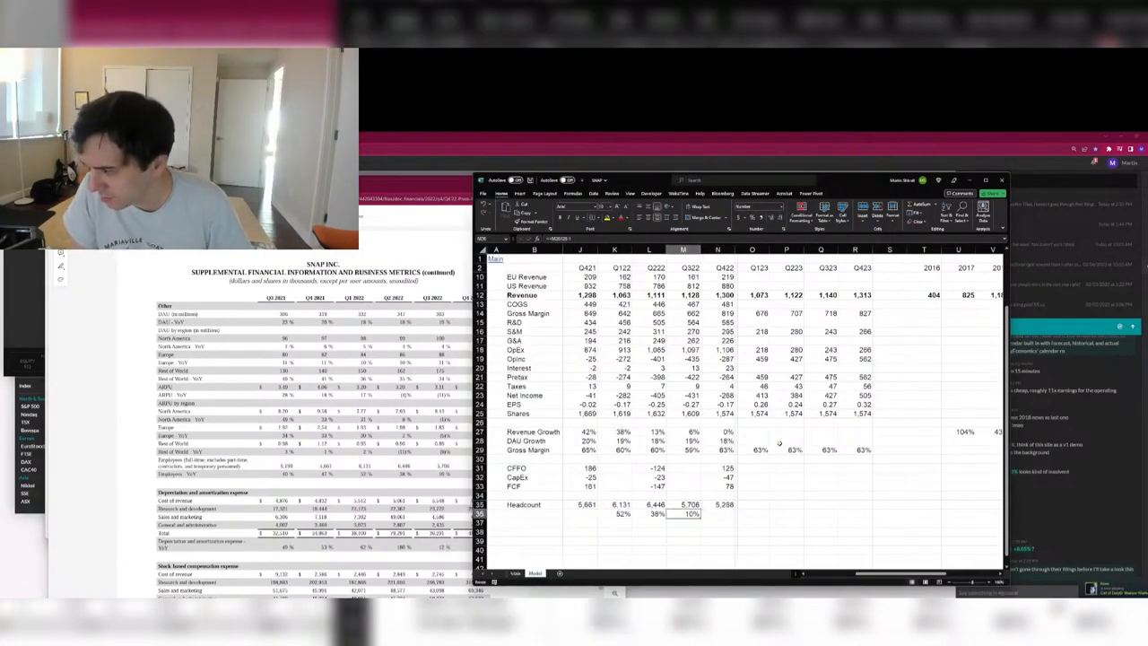
pyautogui.press('Return')
pyautogui.press('Up')
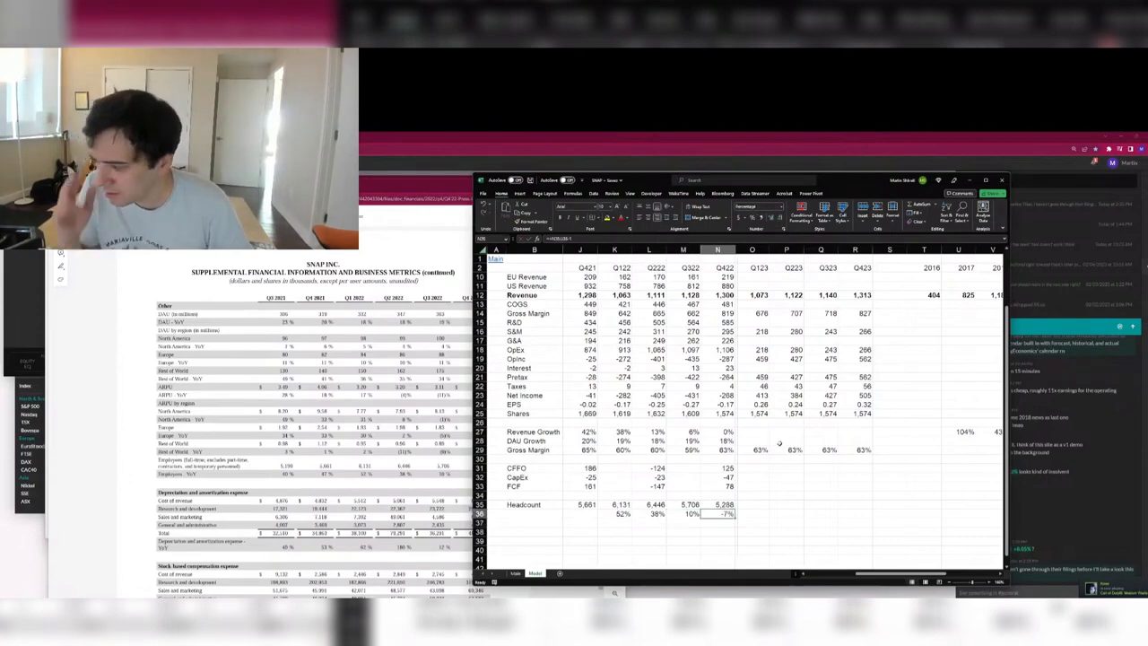
# Check the headcount figures against the press release and look across the Model sheet's forecast and annual columns.
pyautogui.hotkey('alt', 'Tab')
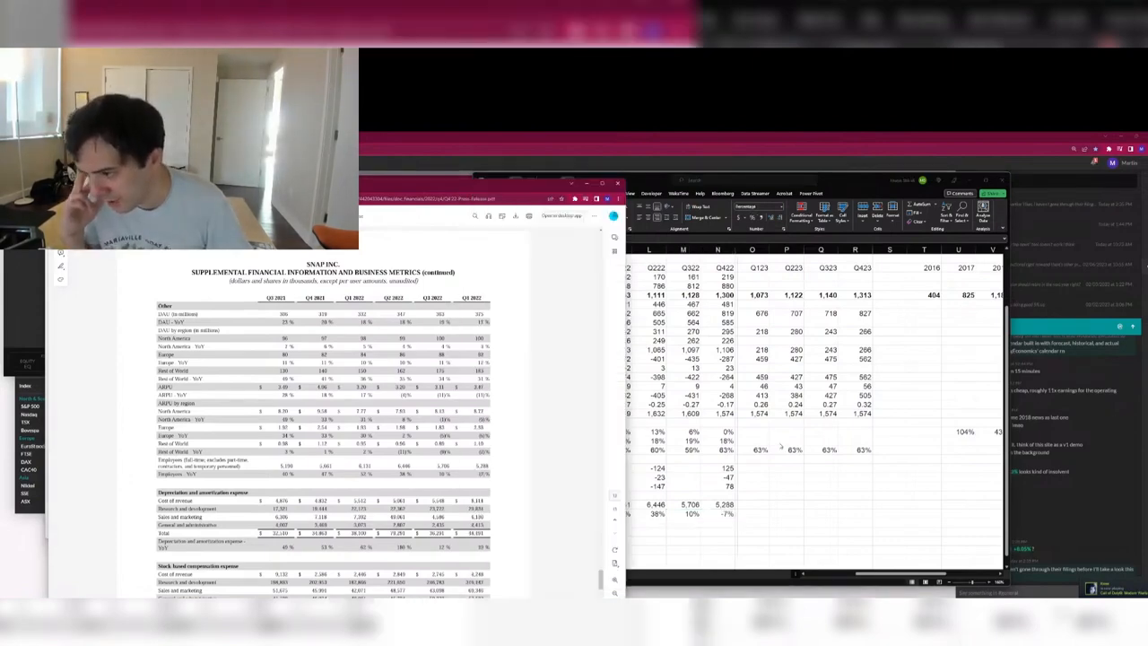
pyautogui.hotkey('alt', 'Tab')
pyautogui.press('Right')
pyautogui.press('Right')
pyautogui.press('Right')
pyautogui.press('Right')
pyautogui.press('Right')
pyautogui.press('Right')
pyautogui.press('Right')
pyautogui.press('Right')
pyautogui.press('Right')
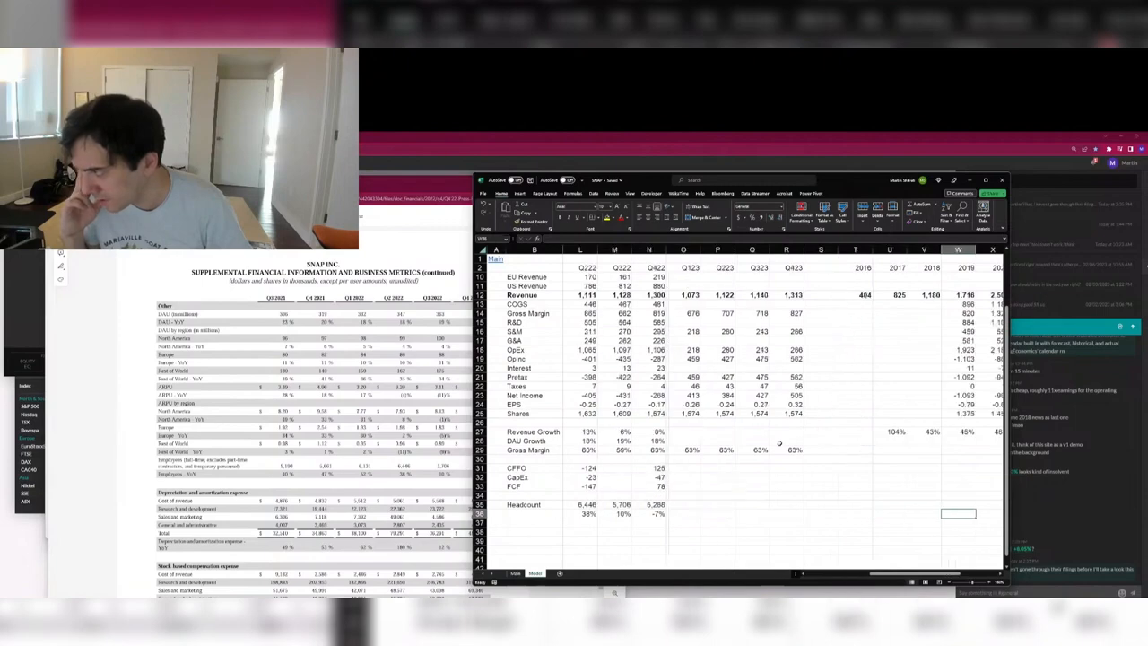
pyautogui.press('Left')
pyautogui.press('Left')
pyautogui.press('Left')
pyautogui.press('Left')
pyautogui.press('Left')
pyautogui.press('Left')
pyautogui.press('Left')
pyautogui.press('Left')
pyautogui.press('Left')
pyautogui.press('Up')
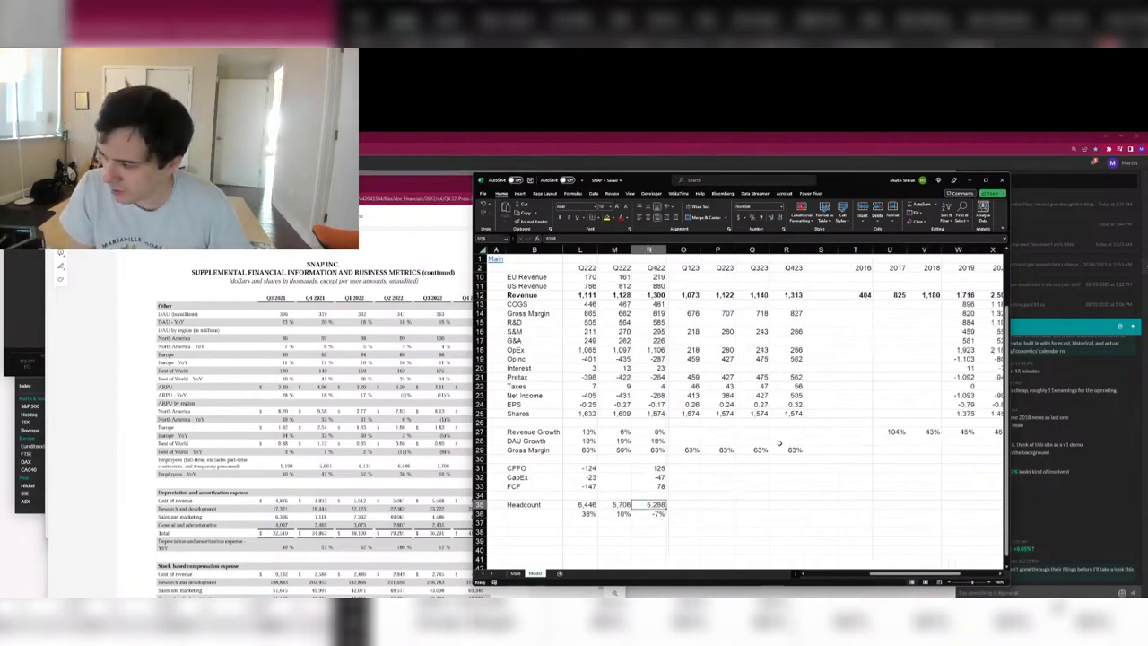
# Inspect the Q422 R&D, S&M and G&A expense entries on the Model sheet.
pyautogui.press('Up')
pyautogui.press('Up')
pyautogui.press('Up')
pyautogui.press('Up')
pyautogui.press('Up')
pyautogui.press('Up')
pyautogui.press('Up')
pyautogui.press('Up')
pyautogui.press('Up')
pyautogui.press('Up')
pyautogui.press('Up')
pyautogui.press('Up')
pyautogui.press('Up')
pyautogui.press('Up')
pyautogui.press('Up')
pyautogui.press('Up')
pyautogui.press('Up')
pyautogui.press('Up')
pyautogui.press('Up')
pyautogui.press('Up')
pyautogui.press('Left')
pyautogui.press('Left')
pyautogui.press('Left')
pyautogui.press('Left')
pyautogui.press('Left')
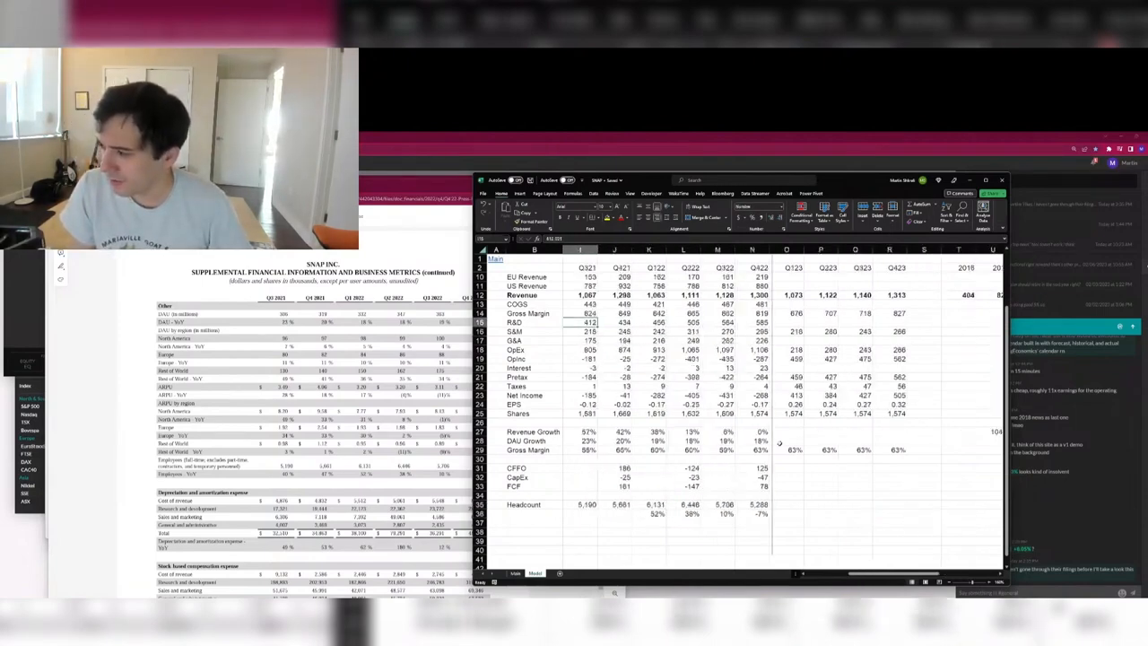
pyautogui.press('Right')
pyautogui.press('Right')
pyautogui.press('Right')
pyautogui.press('Right')
pyautogui.press('Right')
pyautogui.press('F2')
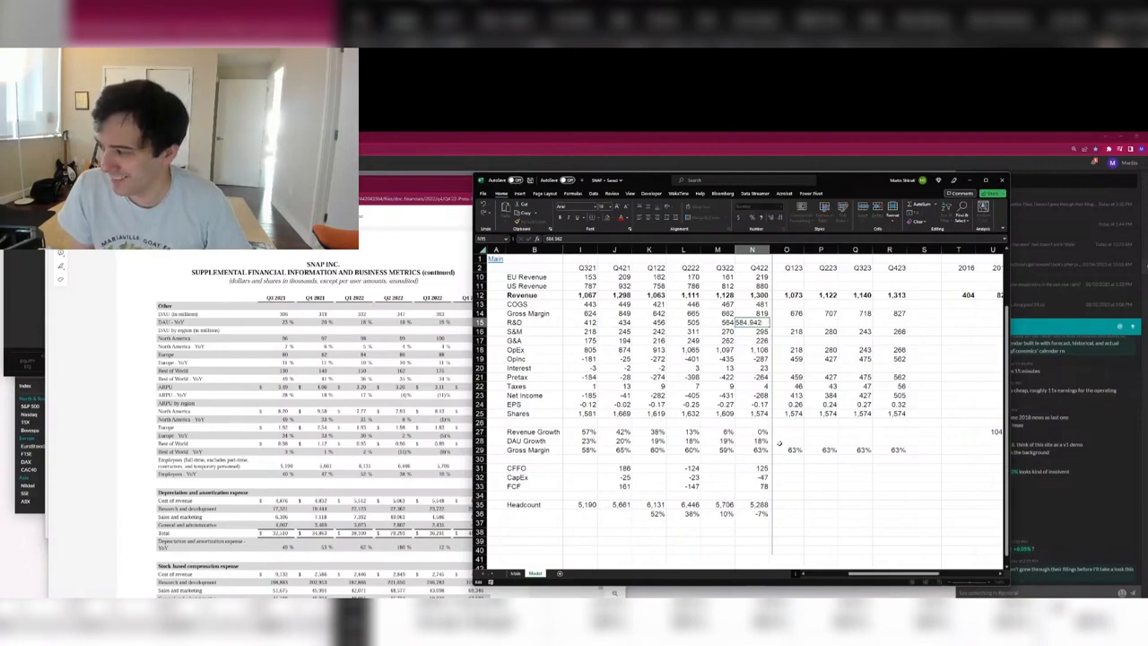
pyautogui.press('Return')
pyautogui.press('F2')
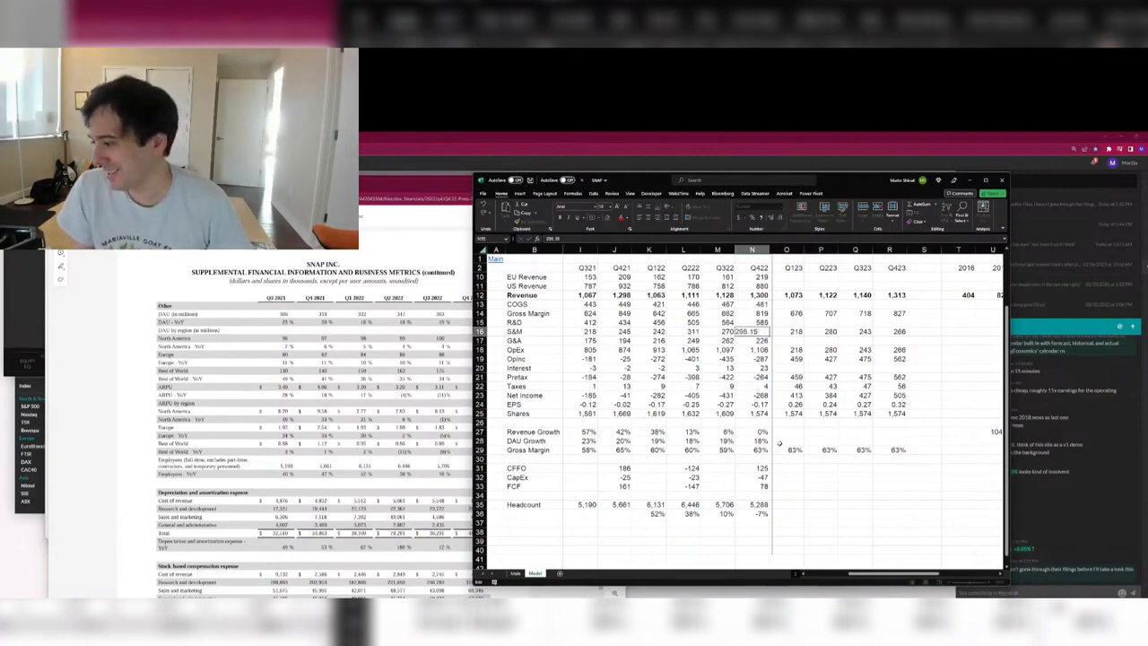
pyautogui.press('Return')
pyautogui.press('F2')
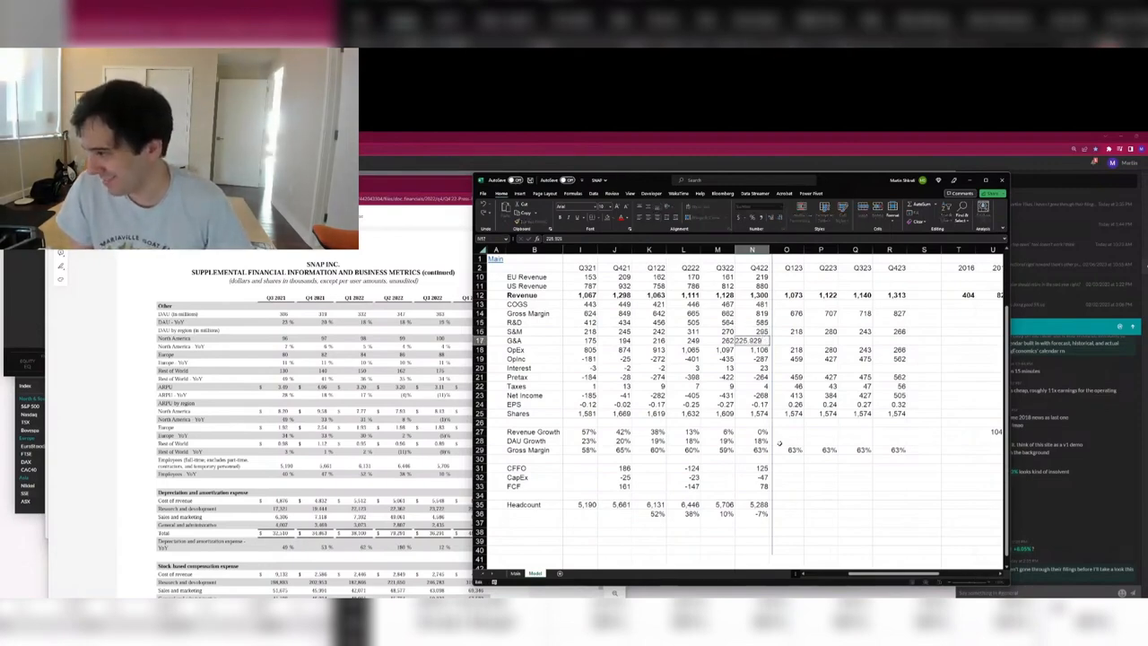
pyautogui.press('Tab')
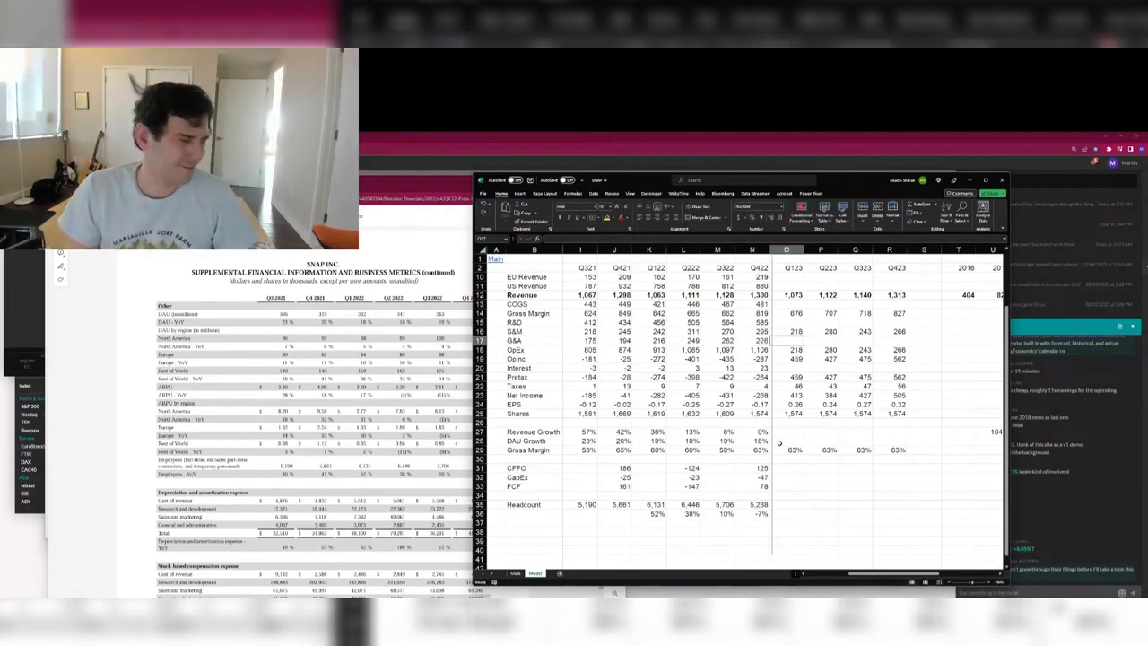
# Examine the Q123 revenue and S&M forecast formulas and the S&M estimates through Q423.
pyautogui.press('Up')
pyautogui.press('Up')
pyautogui.press('Up')
pyautogui.press('Up')
pyautogui.press('Up')
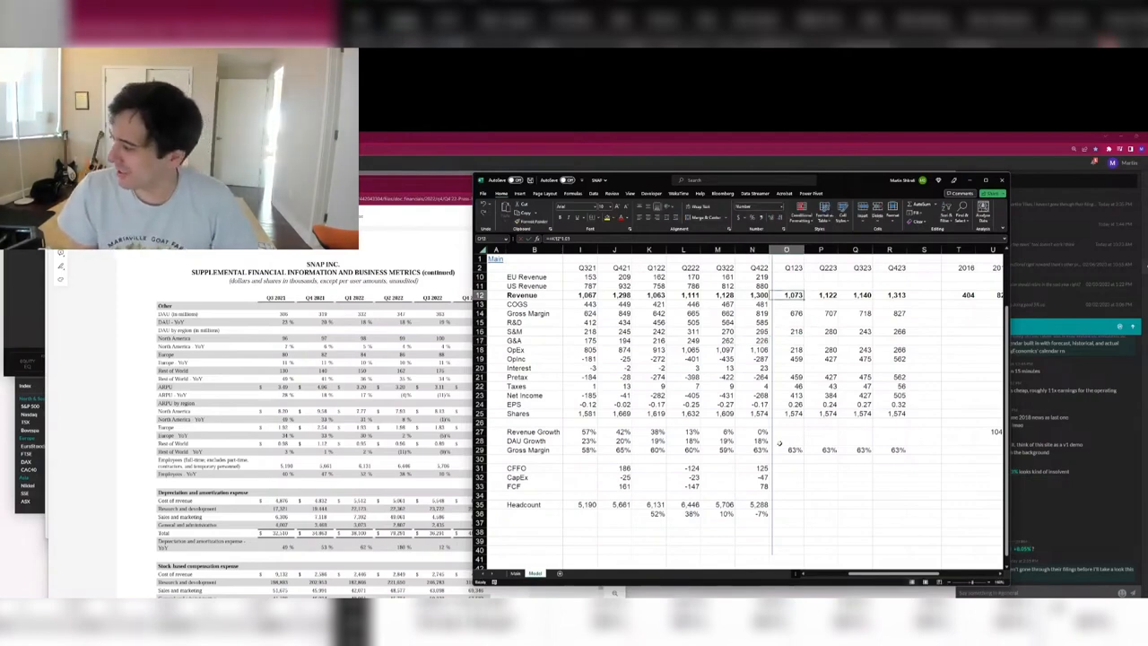
pyautogui.press('Down')
pyautogui.press('Down')
pyautogui.press('Down')
pyautogui.press('Down')
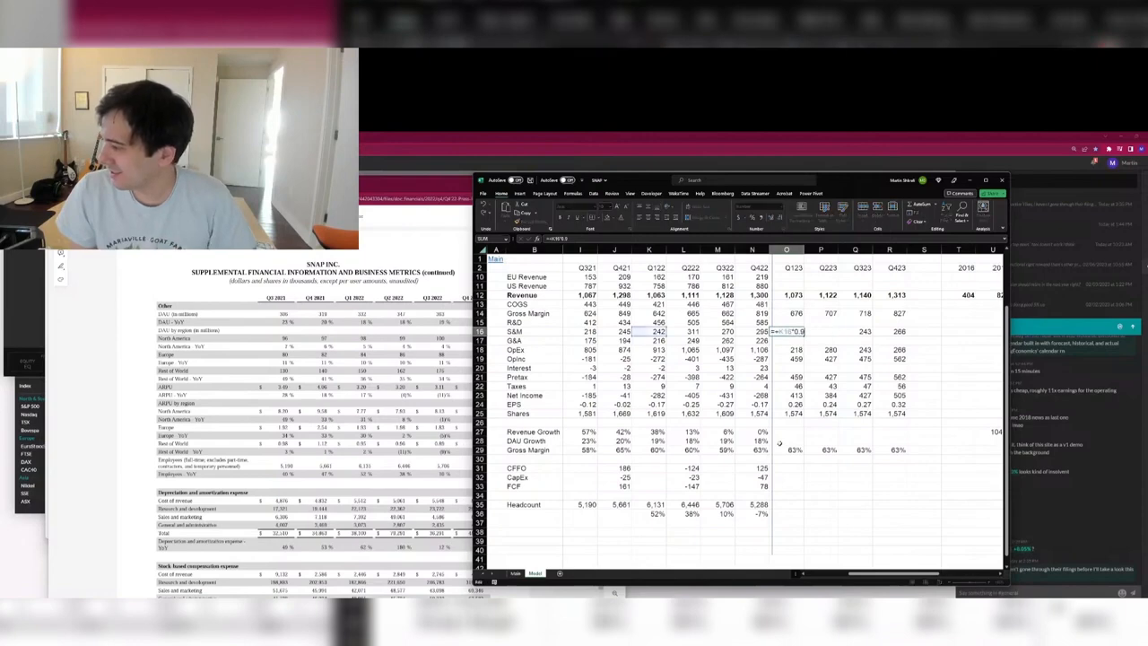
pyautogui.press('Right')
pyautogui.press('Right')
pyautogui.press('Right')
pyautogui.press('Right')
pyautogui.press('Down')
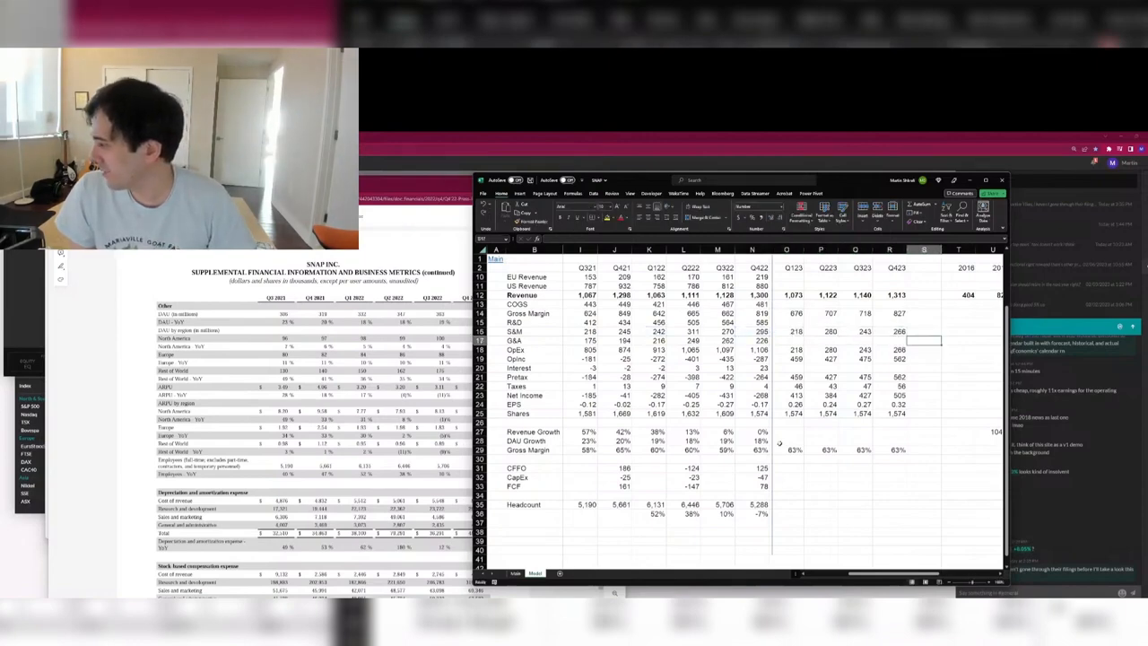
# Select the Q123 through Q423 net income forecasts on the Model sheet to check their total.
pyautogui.press('Left')
pyautogui.press('Down')
pyautogui.press('Down')
pyautogui.press('Down')
pyautogui.press('Down')
pyautogui.press('Left')
pyautogui.press('Right')
pyautogui.press('Down')
pyautogui.press('Down')
pyautogui.hotkey('shift', 'Left')
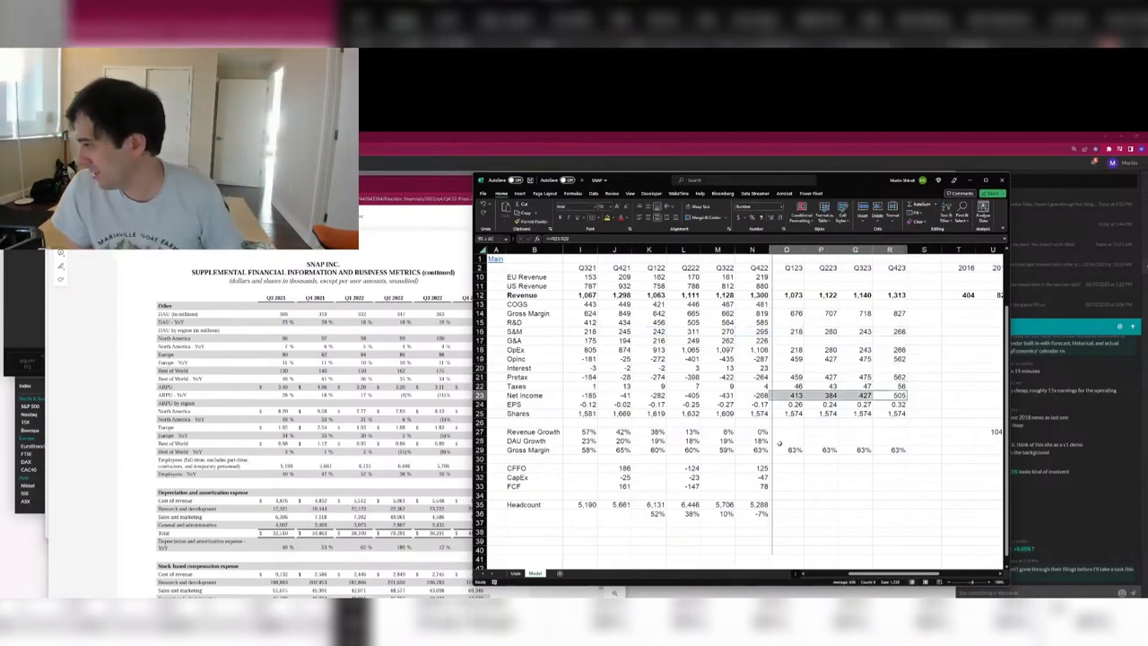
pyautogui.hotkey('shift', 'Left')
pyautogui.hotkey('shift', 'Left')
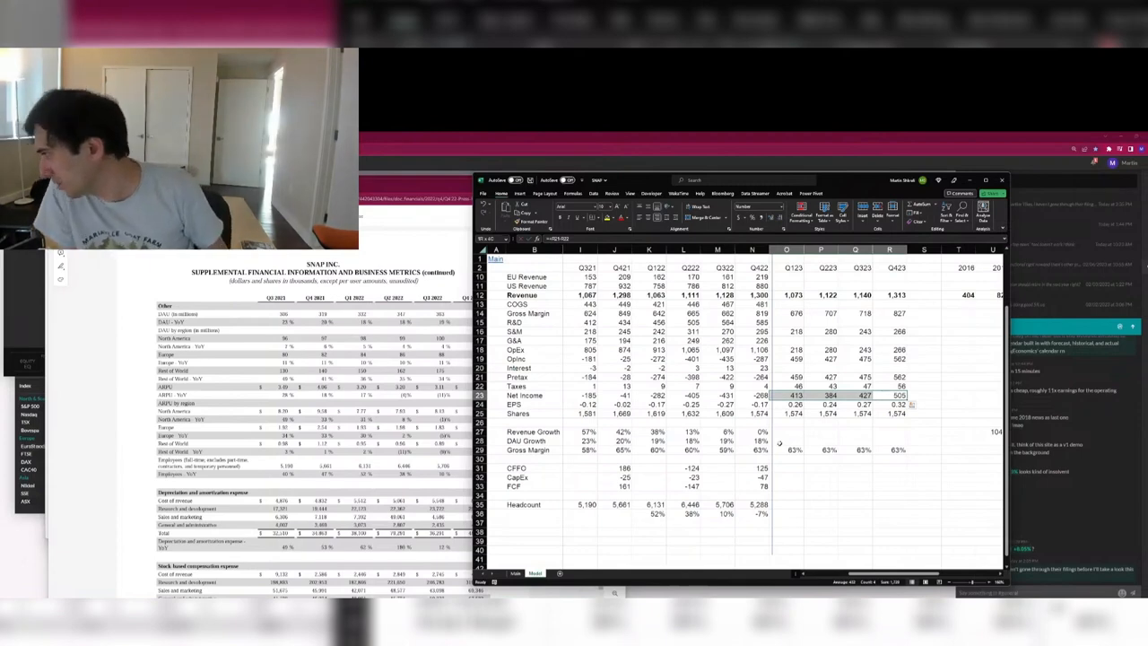
# Check the price, market cap, cash, debt and enterprise value figures on the Main sheet.
pyautogui.hotkey('ctrl', 'pageup')
pyautogui.press('Right')
pyautogui.press('Right')
pyautogui.press('Right')
pyautogui.press('Right')
pyautogui.press('Right')
pyautogui.press('Right')
pyautogui.press('Right')
pyautogui.press('Right')
pyautogui.press('Right')
pyautogui.press('Right')
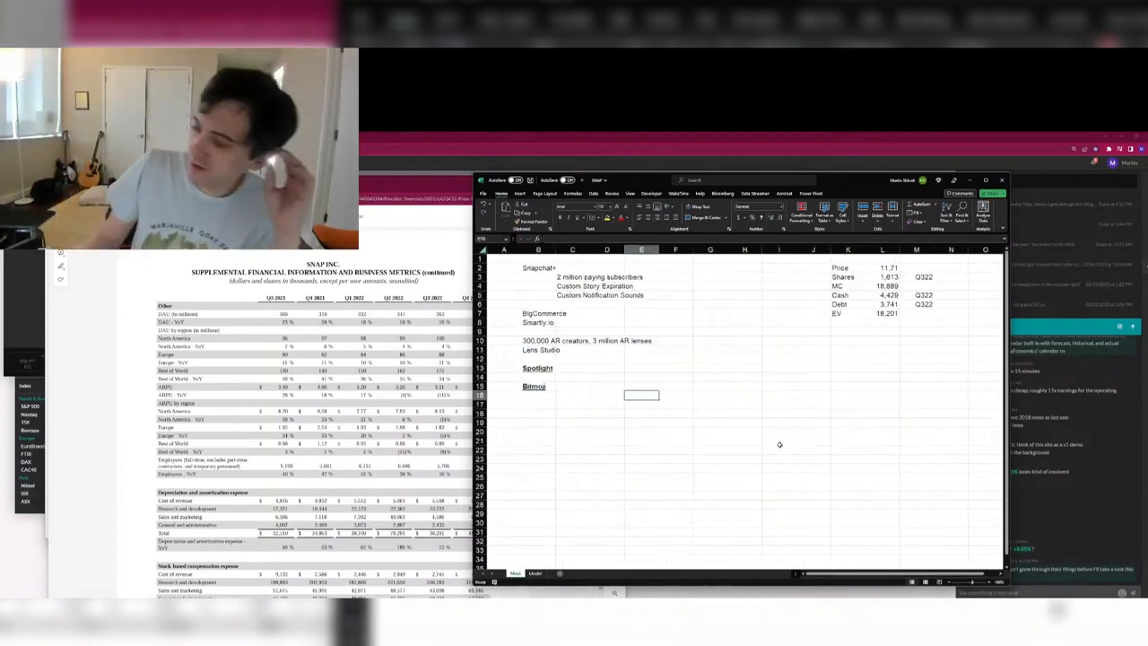
pyautogui.press('Up')
pyautogui.press('Up')
pyautogui.press('Up')
pyautogui.press('Up')
pyautogui.press('Up')
pyautogui.press('Up')
pyautogui.press('Up')
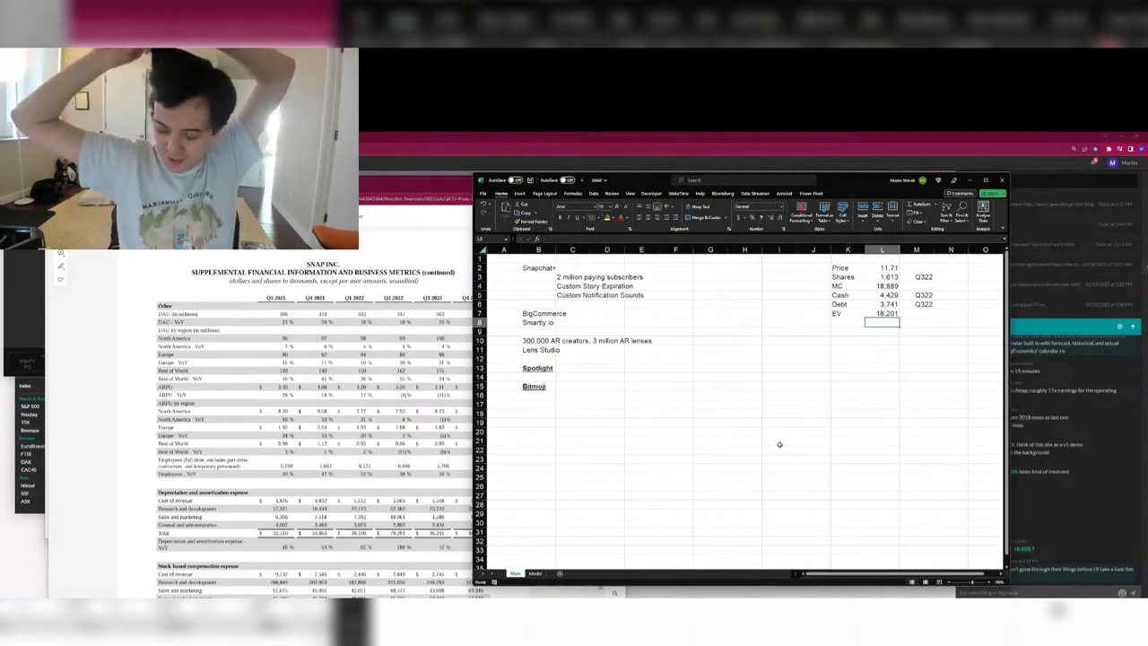
# Return to the Model sheet and look across the annual columns from 2016 through 2025.
pyautogui.hotkey('ctrl', 'pagedown')
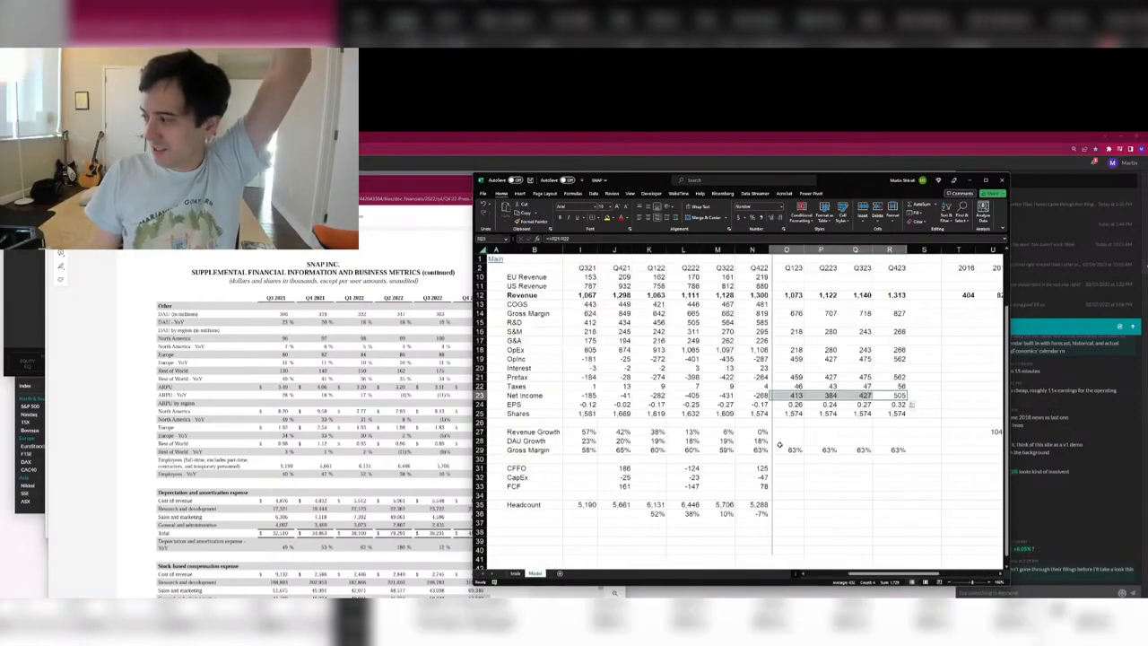
pyautogui.press('Right')
pyautogui.press('Right')
pyautogui.press('Right')
pyautogui.press('Right')
pyautogui.press('Right')
pyautogui.press('Right')
pyautogui.press('Right')
pyautogui.press('Right')
pyautogui.press('Right')
pyautogui.press('Right')
pyautogui.press('Right')
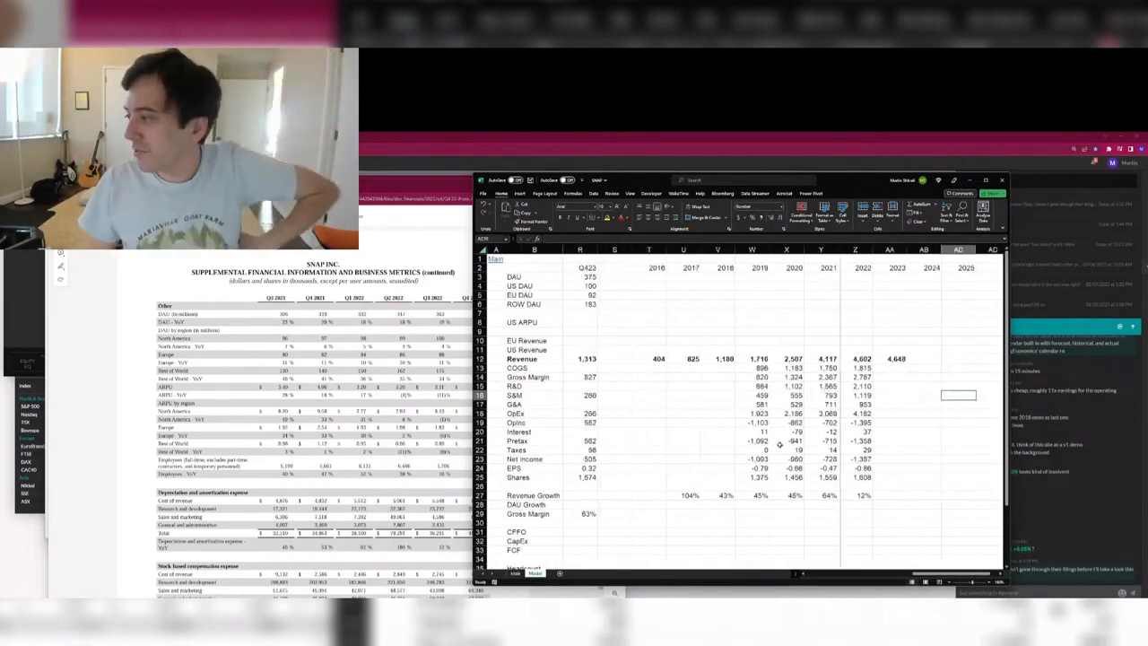
pyautogui.press('Left')
pyautogui.press('Left')
pyautogui.press('Left')
pyautogui.press('Left')
pyautogui.press('Left')
pyautogui.press('Left')
pyautogui.press('Left')
pyautogui.press('Left')
pyautogui.press('Left')
pyautogui.press('Up')
pyautogui.press('Up')
pyautogui.press('Up')
pyautogui.press('Up')
pyautogui.press('Up')
pyautogui.press('Up')
pyautogui.press('Up')
pyautogui.press('Up')
pyautogui.press('Up')
pyautogui.press('Up')
pyautogui.press('Up')
pyautogui.press('Up')
pyautogui.press('Up')
pyautogui.press('Up')
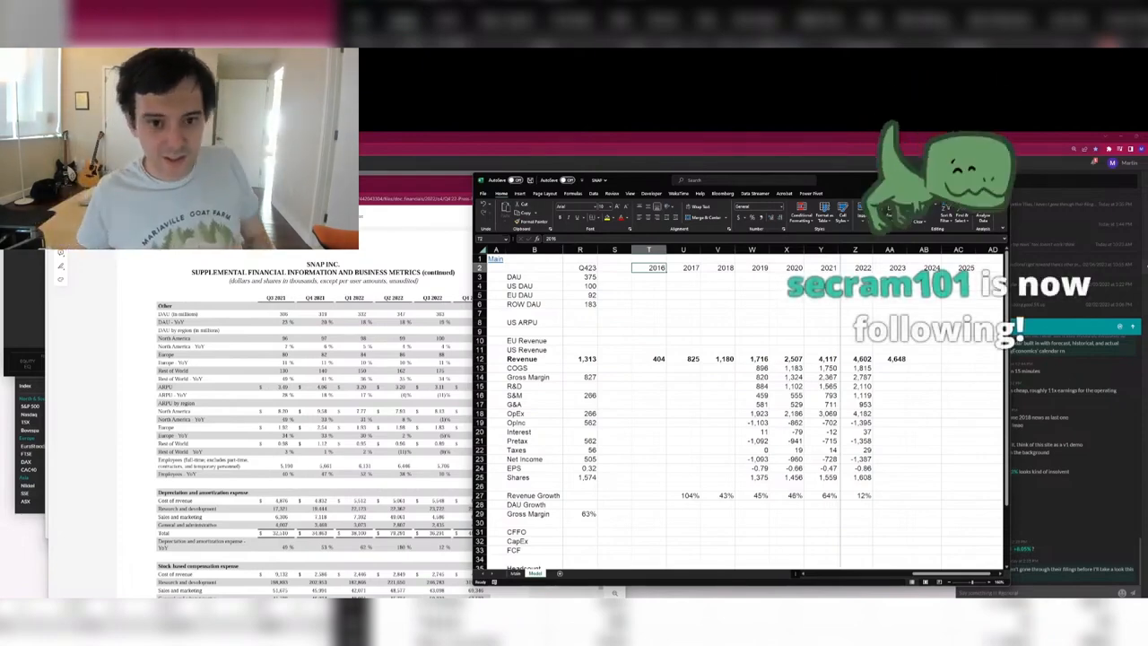
# Close the SNAP workbook and switch to the ABBV workbook's Model sheet beside the AbbVie 10-Q balance sheet.
pyautogui.hotkey('alt', 'Tab')
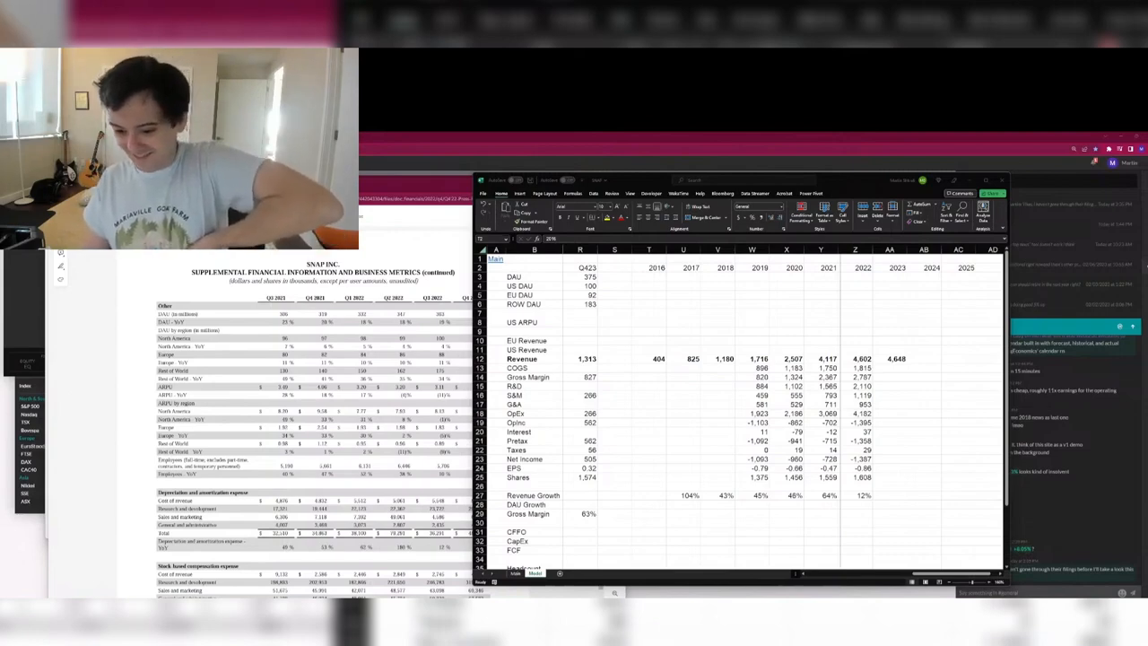
pyautogui.click(1002, 181)
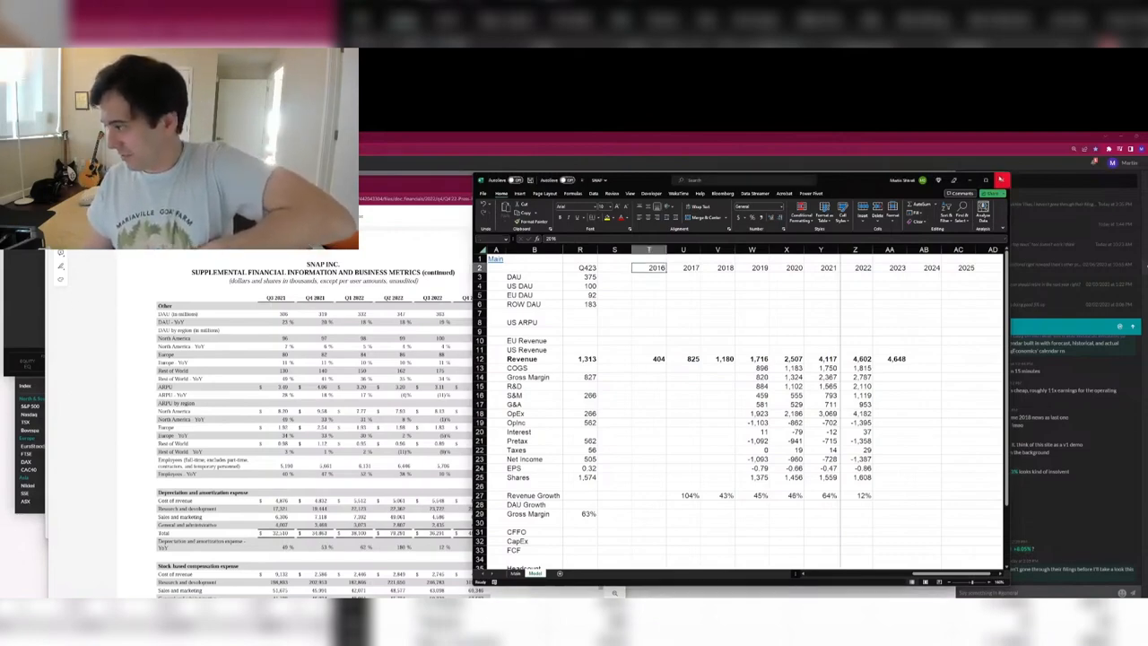
pyautogui.click(551, 376)
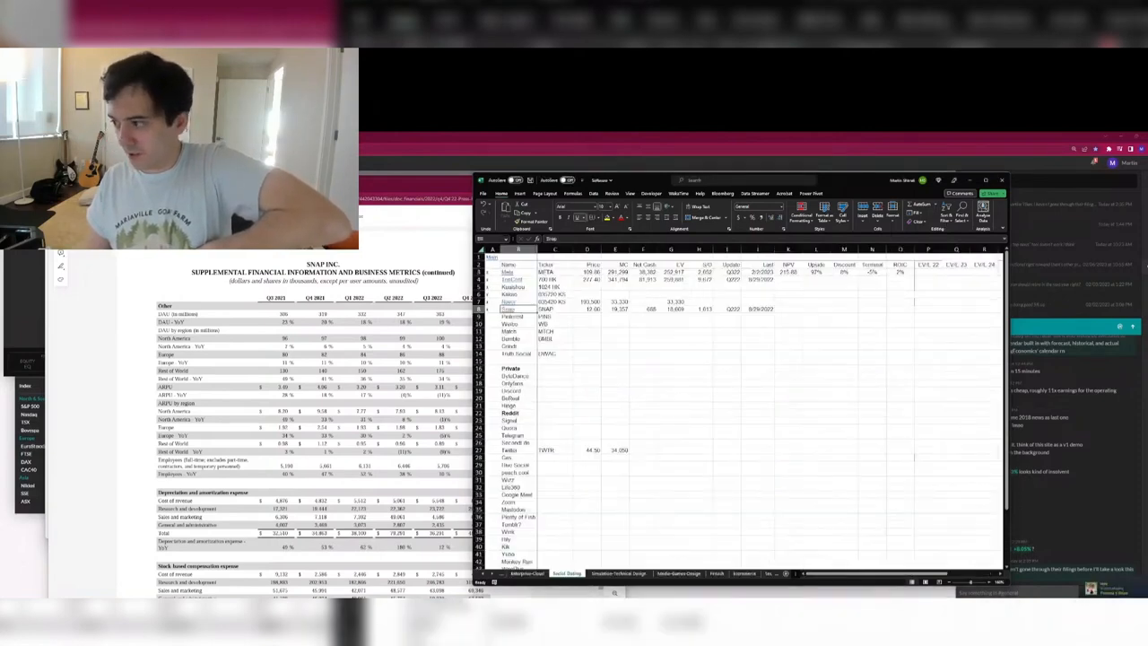
pyautogui.hotkey('alt', 'Tab')
pyautogui.hotkey('ctrl', 'w')
pyautogui.hotkey('ctrl', 'w')
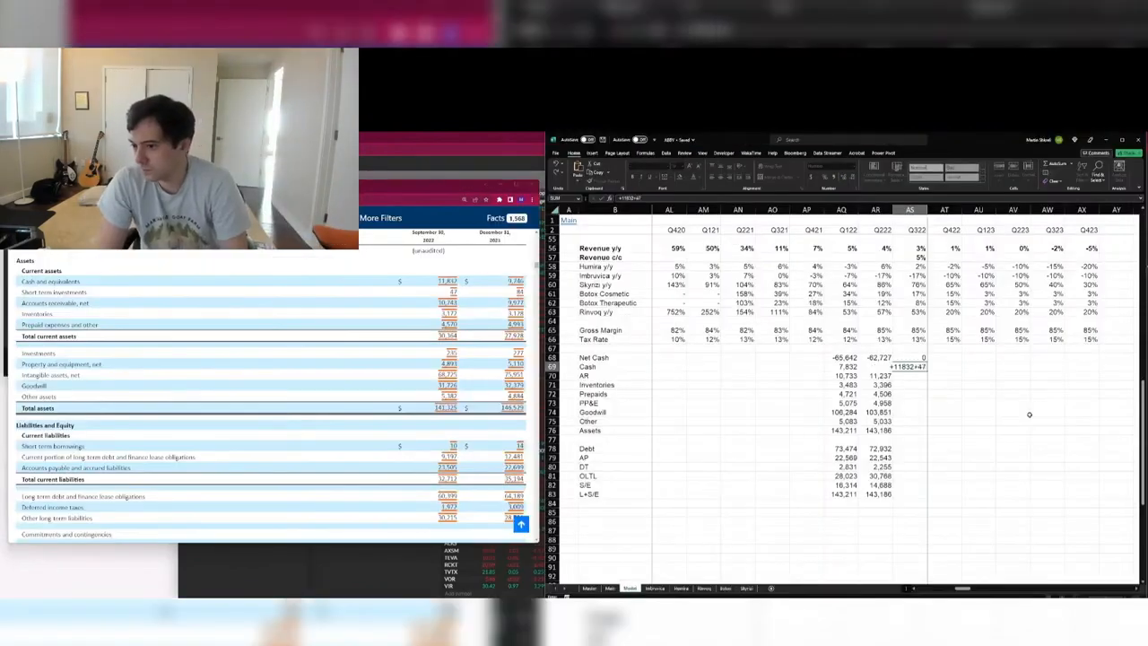
# Enter the Q322 cash as +11832+47, AR as 10,743, inventories as 3172, prepaids as 4570 and PP&E as 4,893.
pyautogui.press('Return')
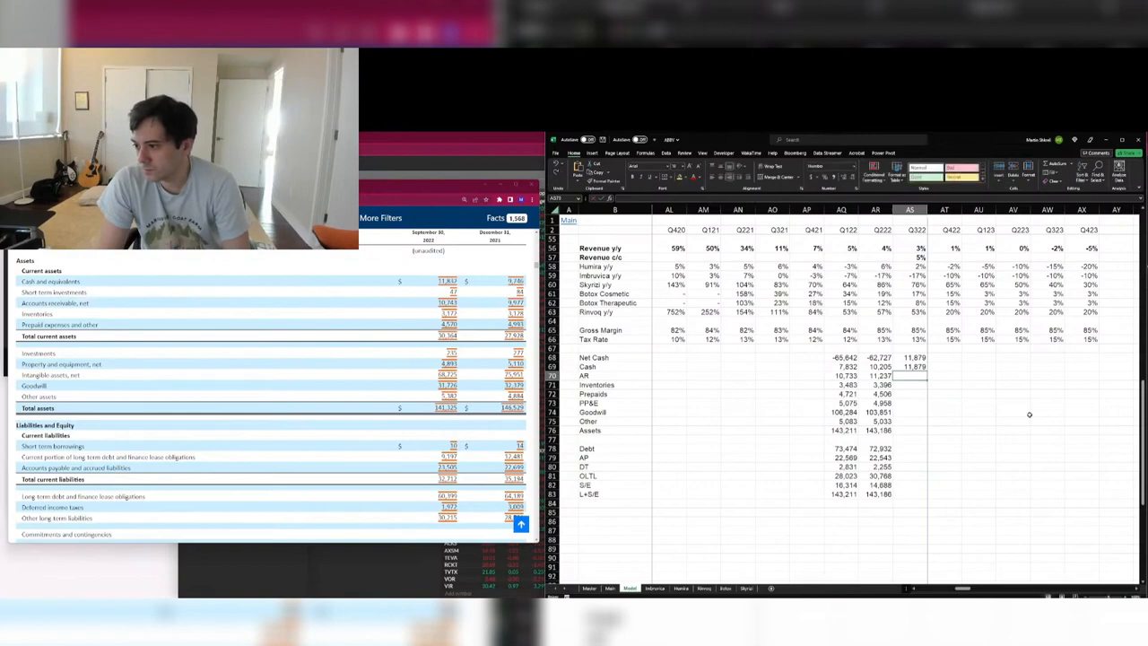
pyautogui.write('10,743')
pyautogui.press('Return')
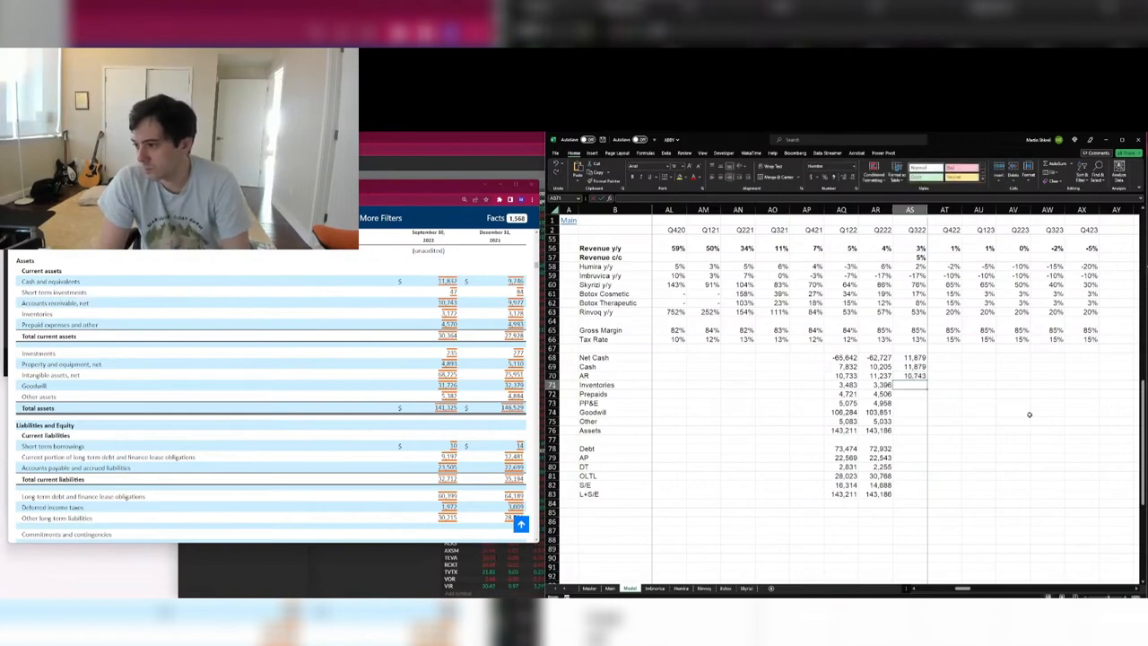
pyautogui.write('3172')
pyautogui.press('Return')
pyautogui.write('4570')
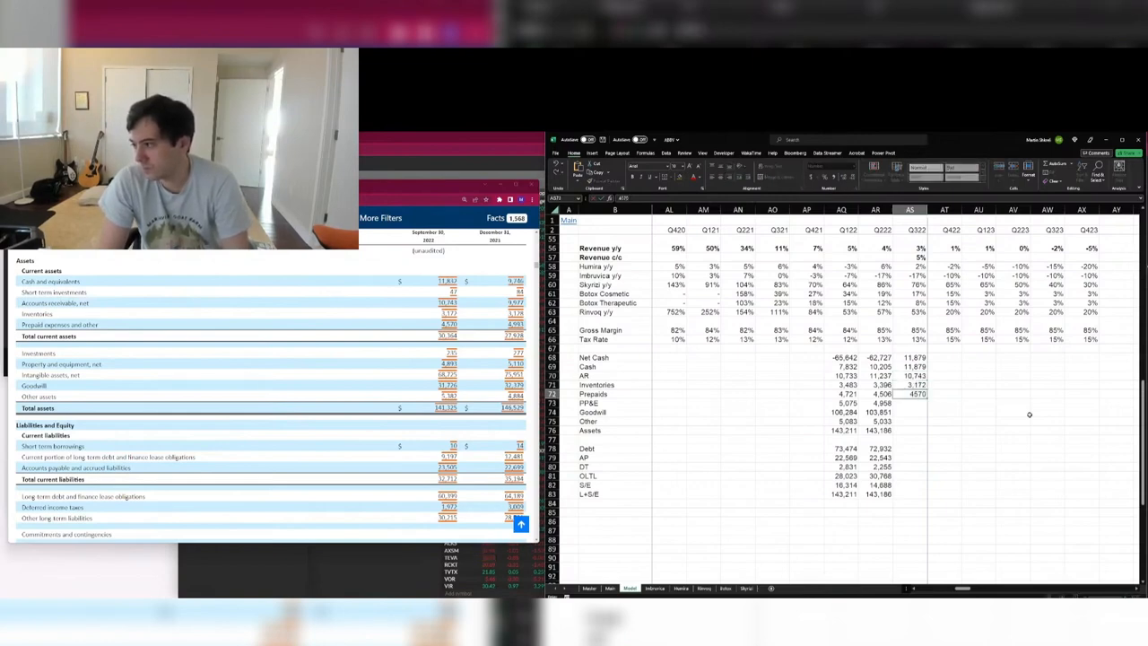
pyautogui.press('Return')
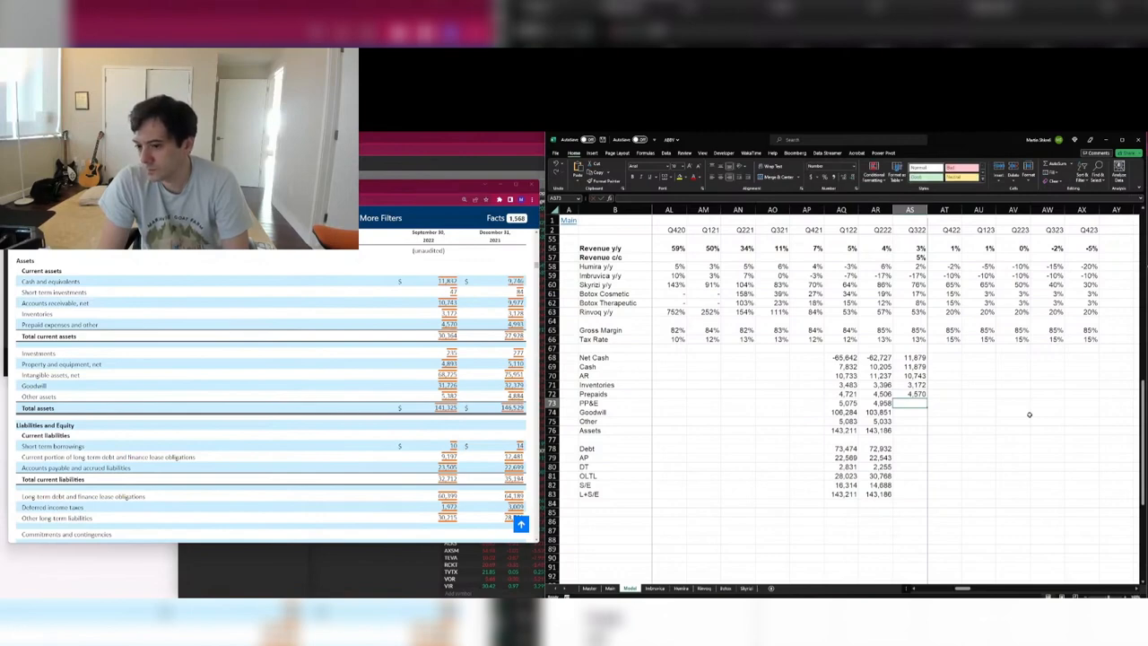
pyautogui.write('4,8')
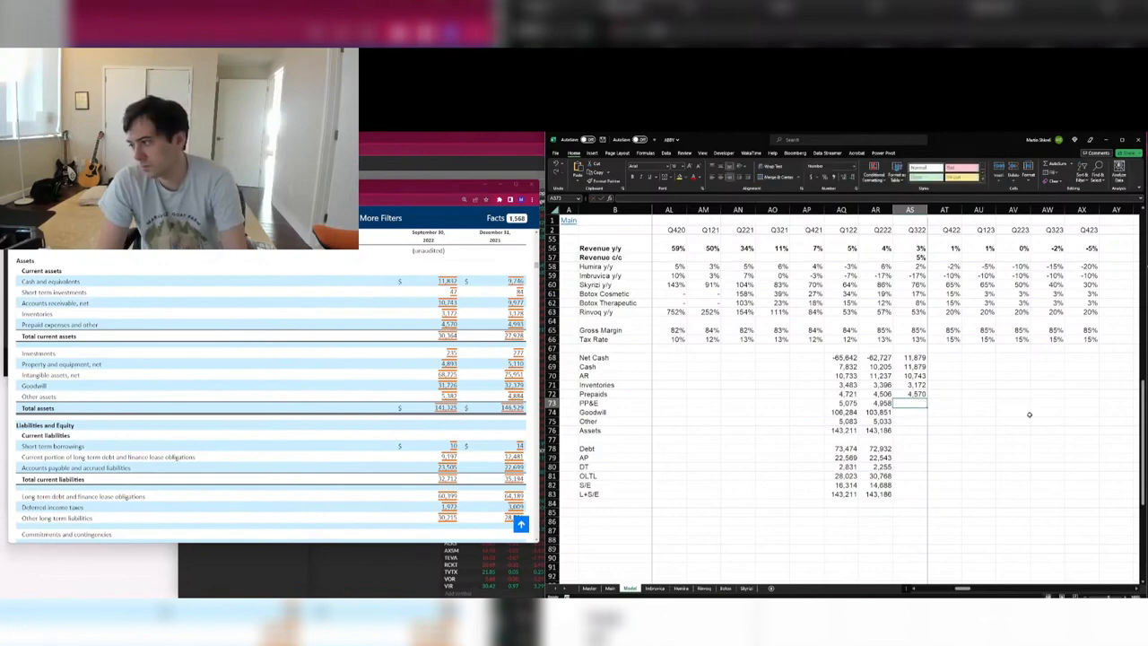
pyautogui.write('93')
pyautogui.press('Return')
# Add the 235 of long-term investments to the Q322 cash formula.
pyautogui.press('Up')
pyautogui.press('Up')
pyautogui.press('Up')
pyautogui.press('Up')
pyautogui.press('Up')
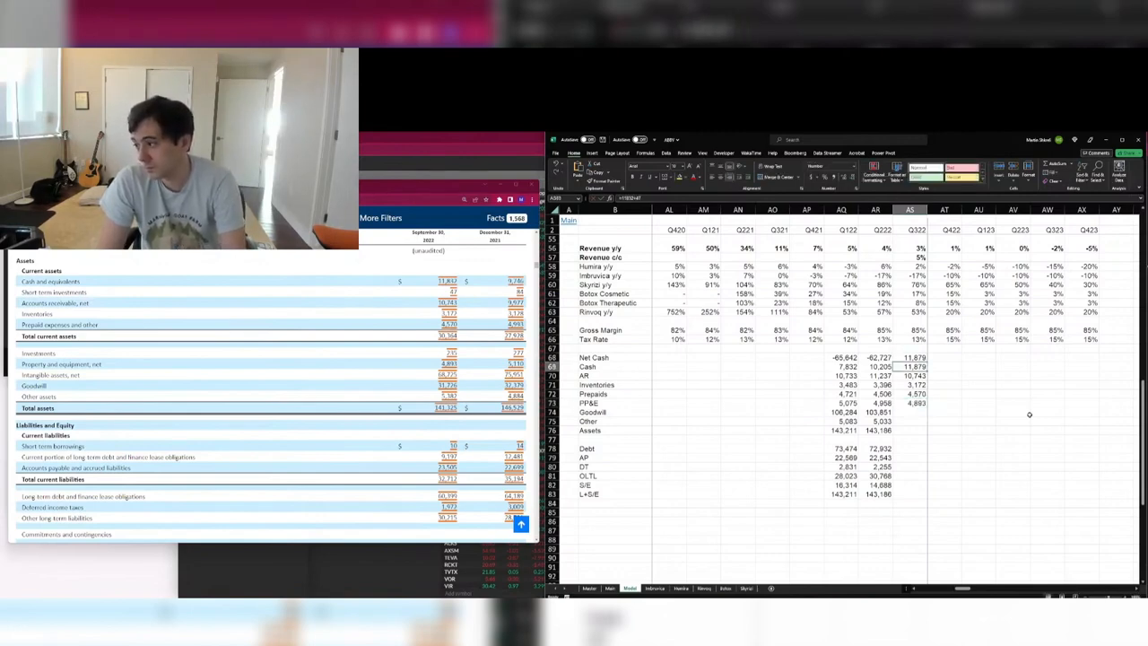
pyautogui.press('F2')
pyautogui.write('+235')
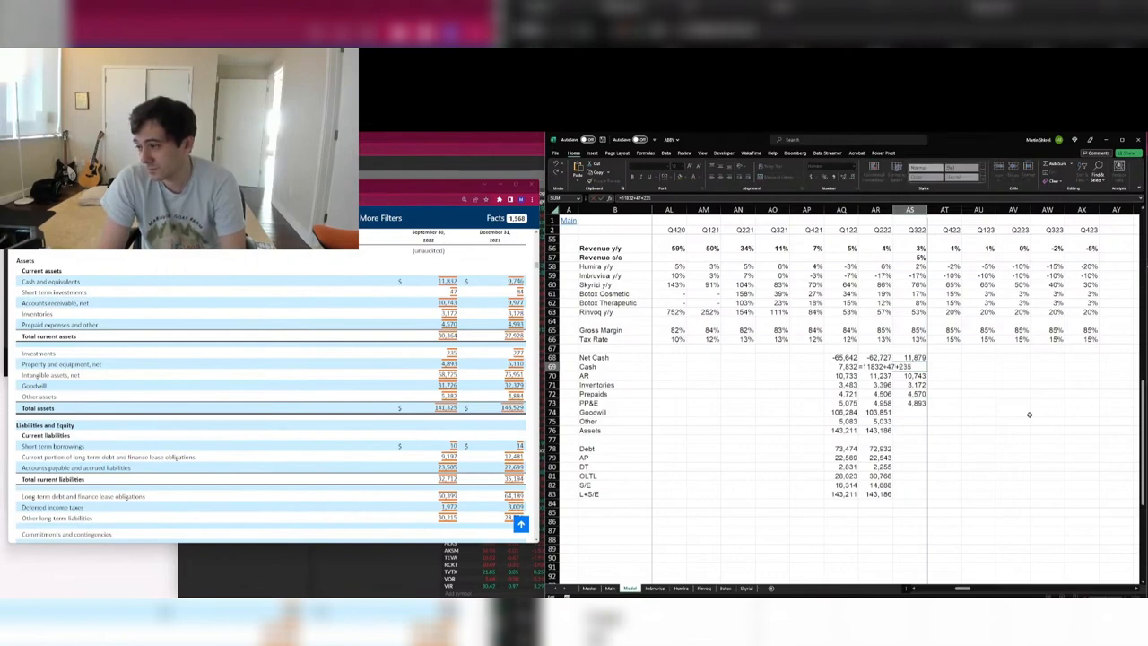
pyautogui.press('Return')
# Enter Q322 goodwill as +68725+31726 and other assets as 5382, and extend the total assets formula to Q322.
pyautogui.press('Down')
pyautogui.press('Down')
pyautogui.press('Down')
pyautogui.press('Down')
pyautogui.write('+')
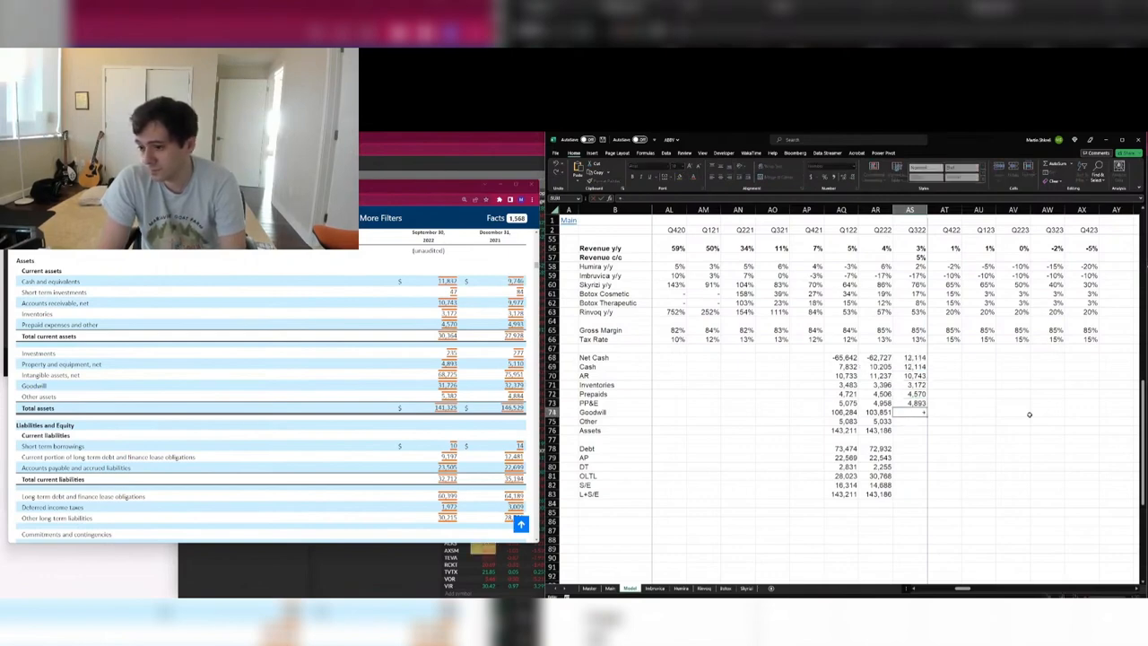
pyautogui.write('68725+31726')
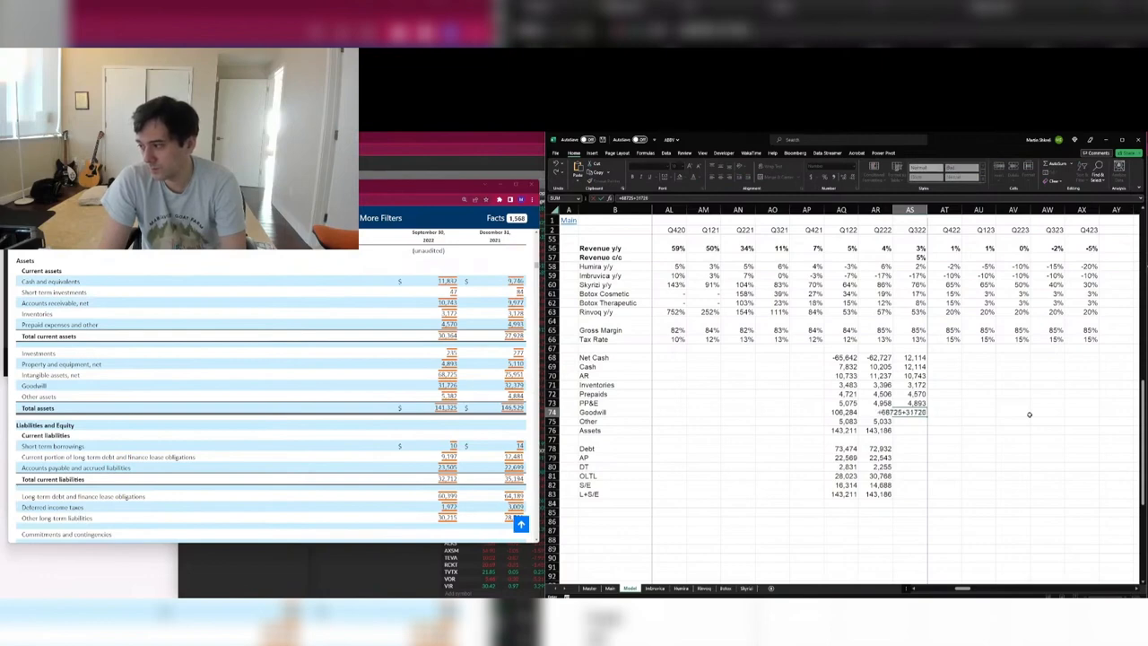
pyautogui.press('Return')
pyautogui.write('5382')
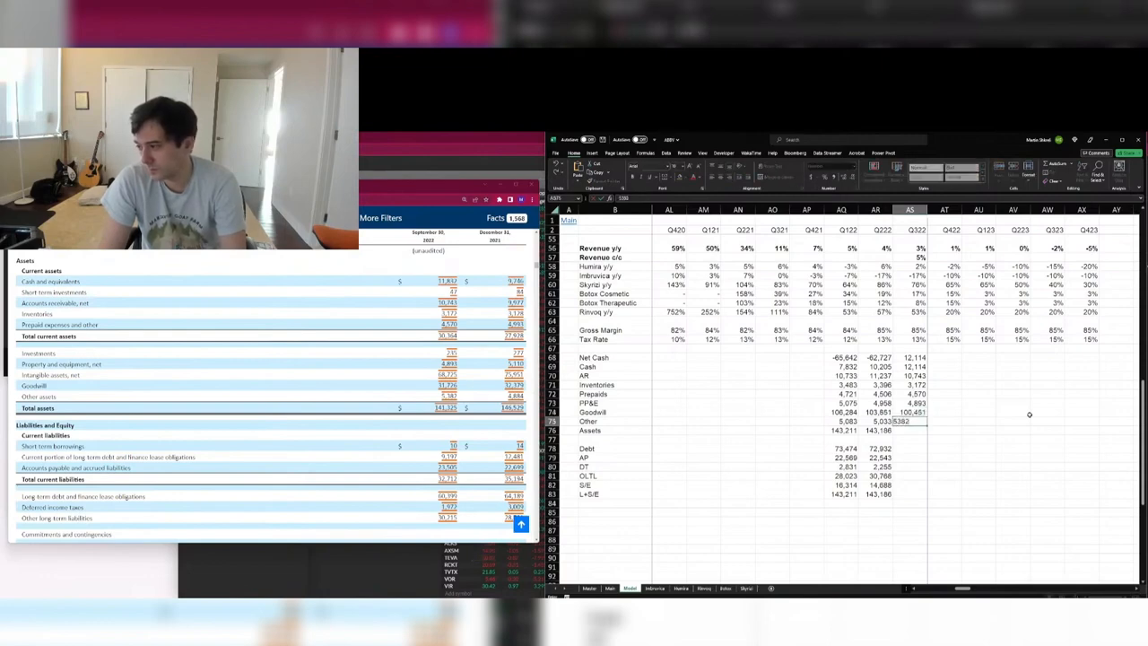
pyautogui.press('Return')
pyautogui.press('Down')
pyautogui.press('Down')
pyautogui.press('Down')
pyautogui.press('Up')
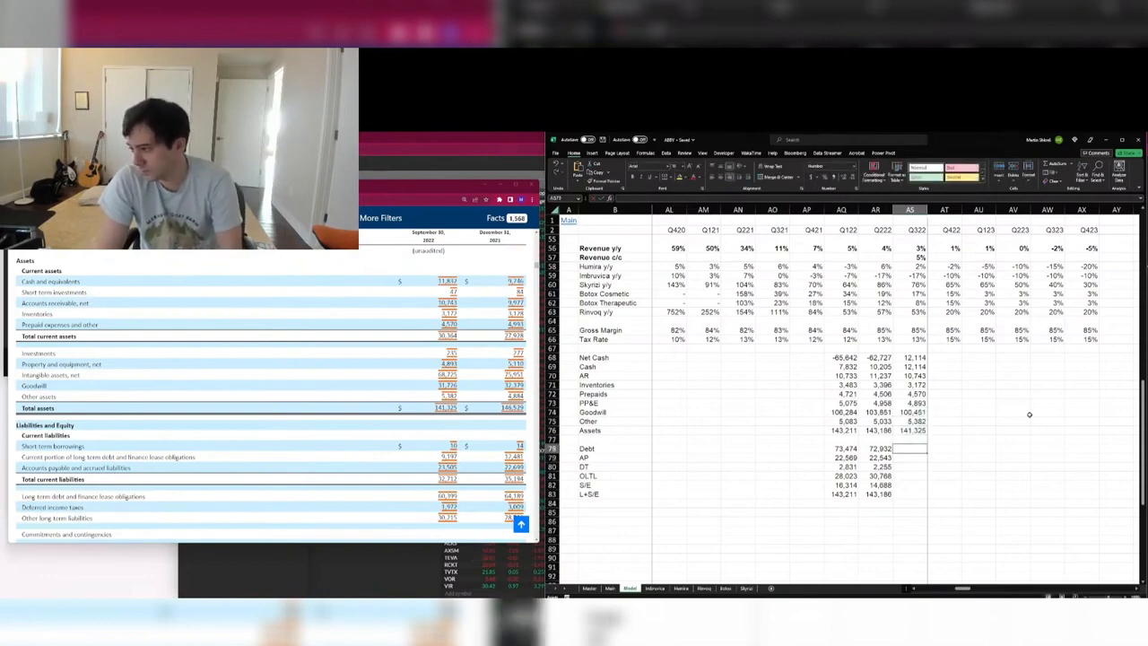
# Enter the Q322 debt as +10+9197+60399, AP as 23505, DT as 1972 and OLTL as 30215.
pyautogui.write('=10+9197+')
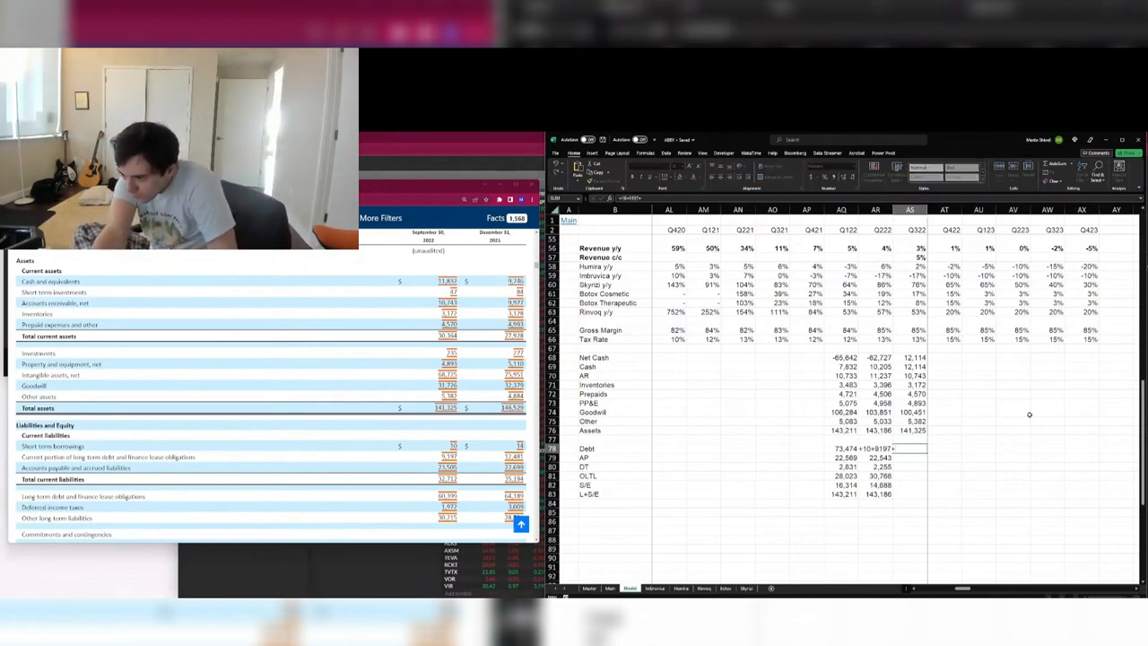
pyautogui.write('60399')
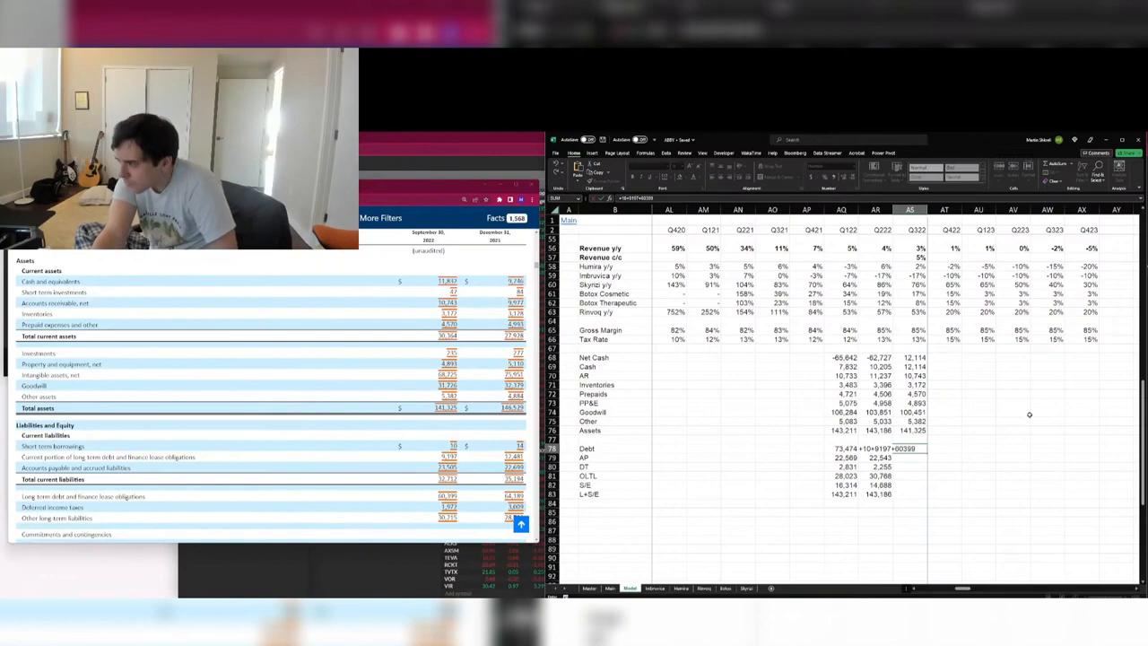
pyautogui.press('Return')
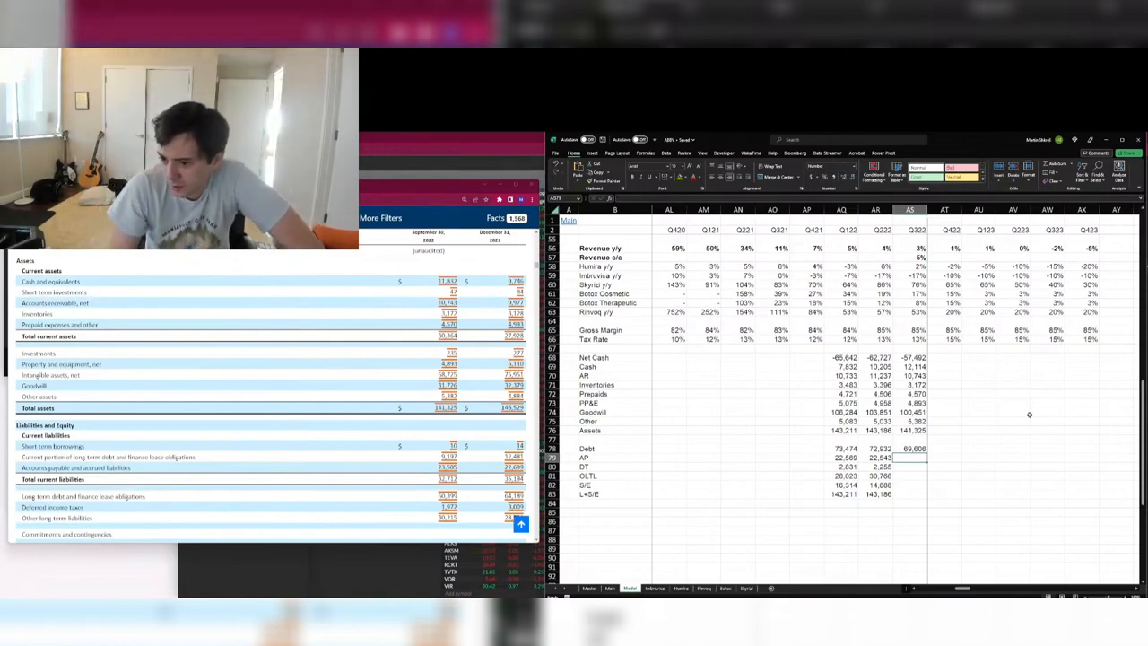
pyautogui.write('23505')
pyautogui.press('Return')
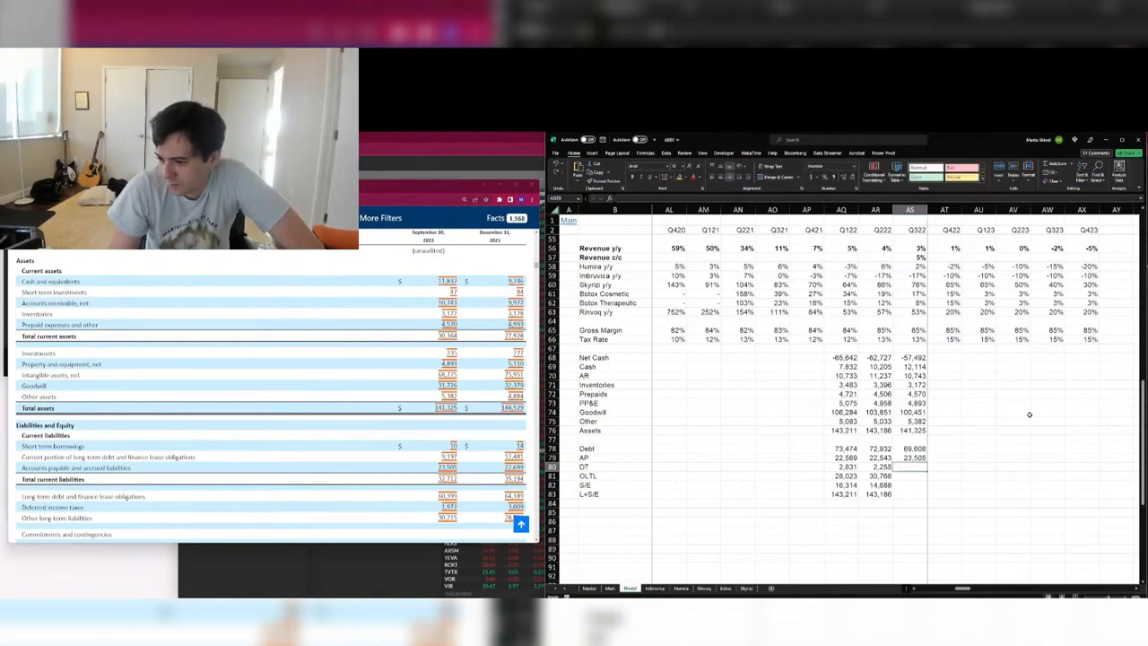
pyautogui.write('1972')
pyautogui.press('Return')
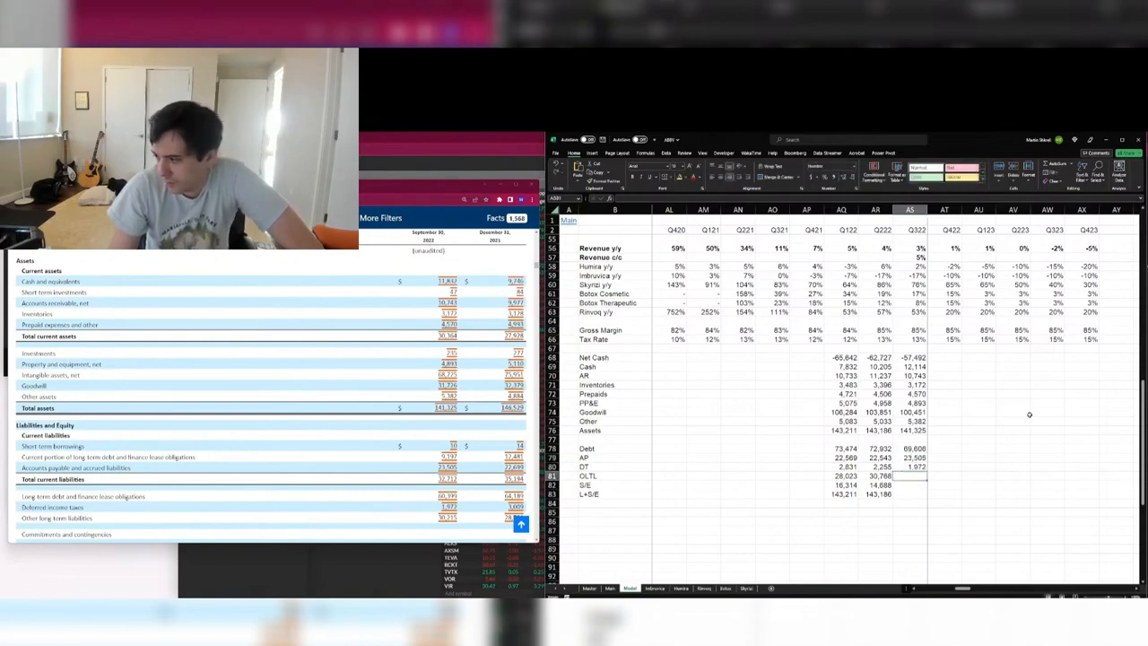
pyautogui.write('30215')
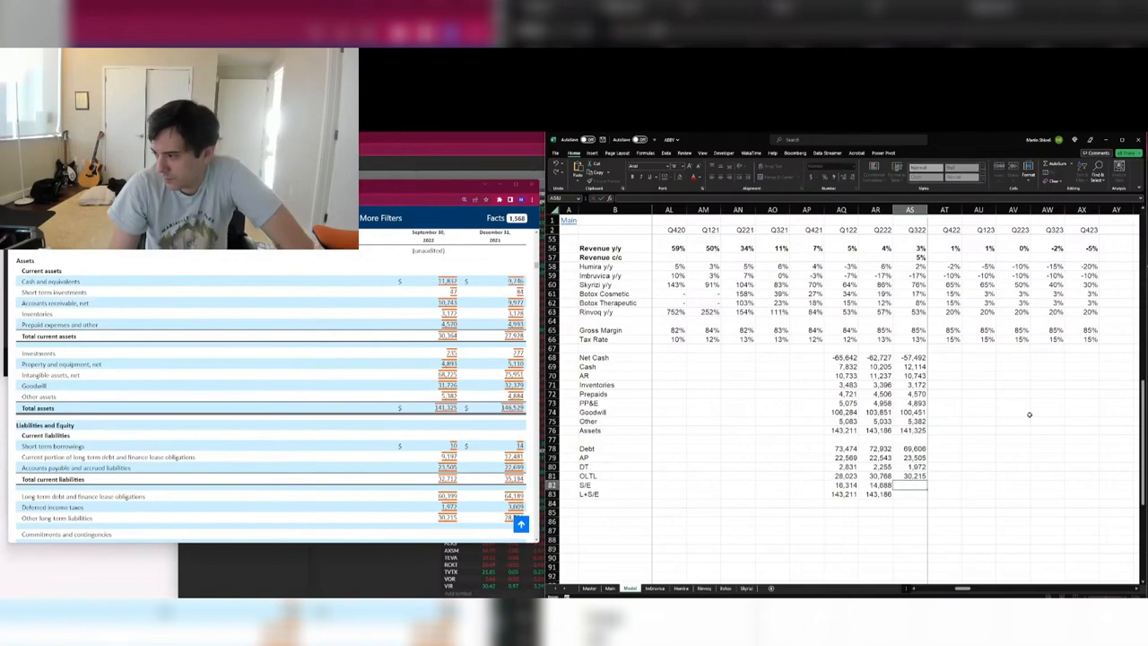
pyautogui.press('Return')
# Enter the 10-Q's total equity of 16,027 as Q322 S/E, extend the L+S/E total to Q322 and save the workbook.
pyautogui.scroll(-3, 468, 431)
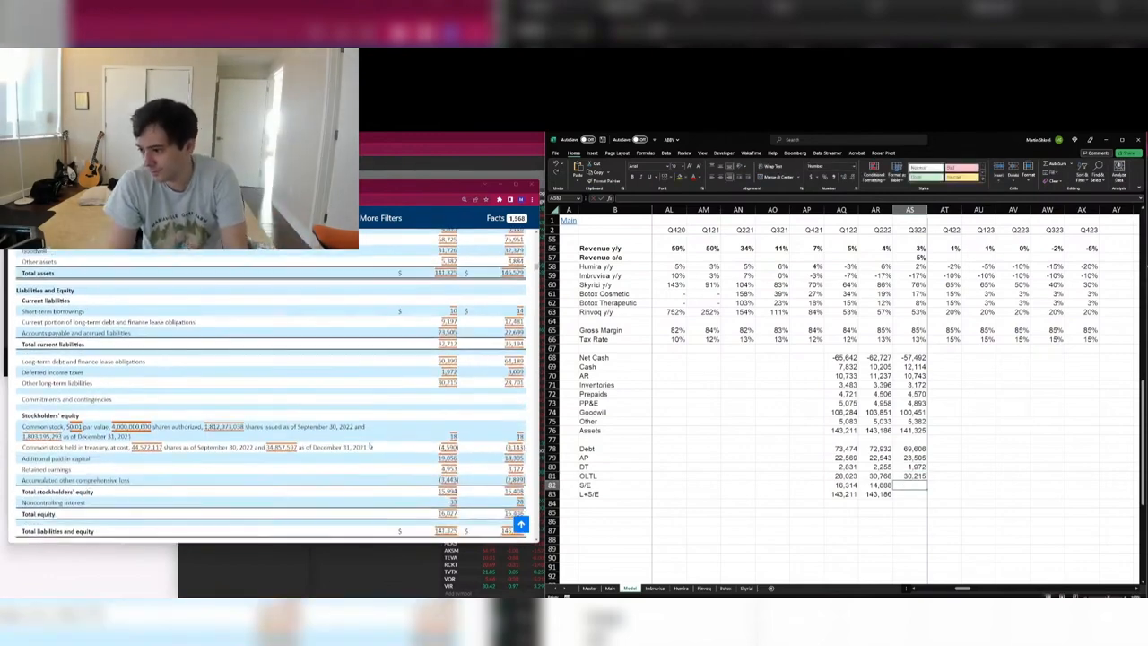
pyautogui.scroll(-2, 370, 446)
pyautogui.write('16,')
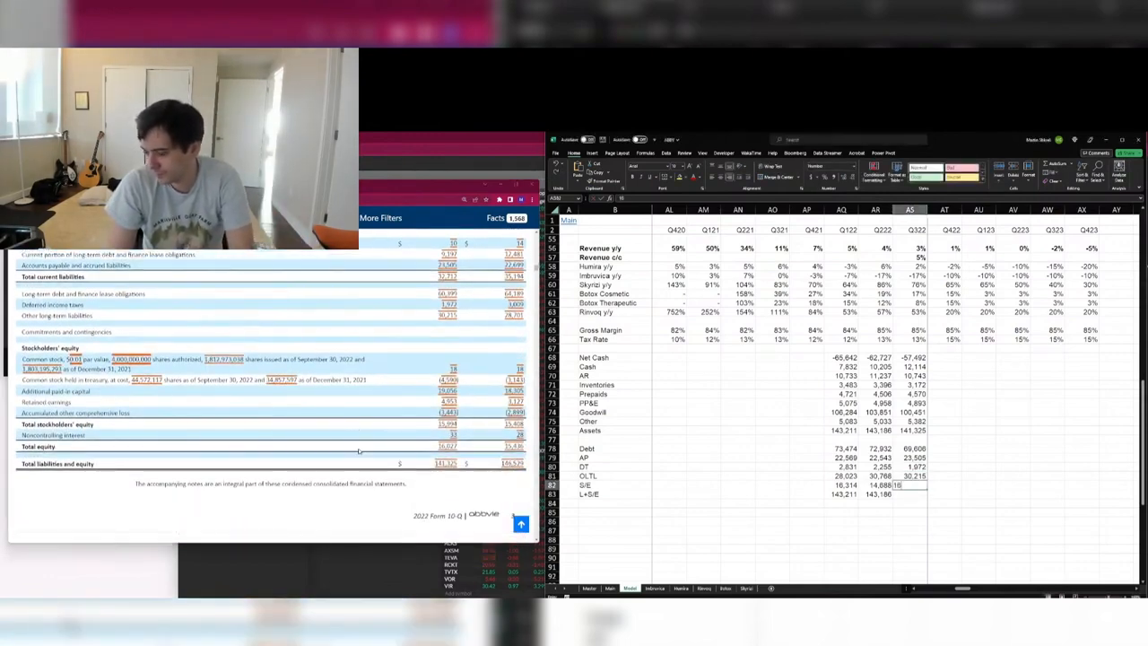
pyautogui.write('027')
pyautogui.press('Return')
pyautogui.hotkey('ctrl', 'r')
pyautogui.hotkey('ctrl', 's')
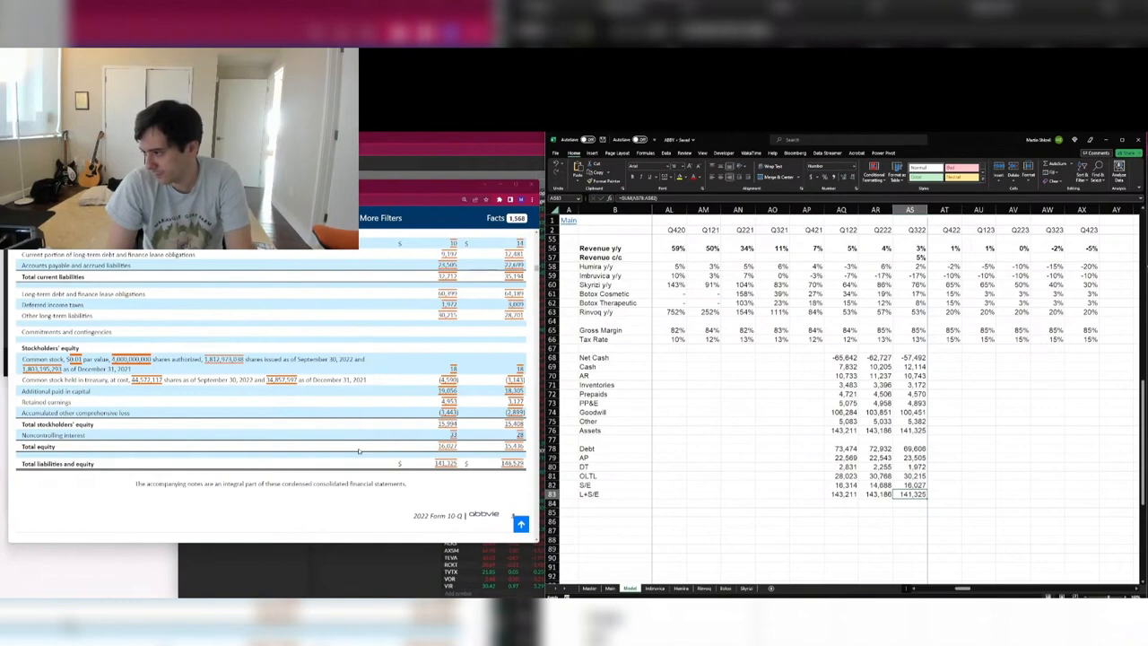
# Review the Q322 column upward from the balance sheet, checking the gross margin formula and the constant-currency revenue growth.
pyautogui.press('Up')
pyautogui.press('Up')
pyautogui.press('Up')
pyautogui.press('Up')
pyautogui.press('Up')
pyautogui.press('Up')
pyautogui.press('Up')
pyautogui.press('Up')
pyautogui.press('Up')
pyautogui.press('Up')
pyautogui.press('Up')
pyautogui.press('Up')
pyautogui.press('Up')
pyautogui.press('Up')
pyautogui.press('Up')
pyautogui.press('Up')
pyautogui.press('Up')
pyautogui.press('Up')
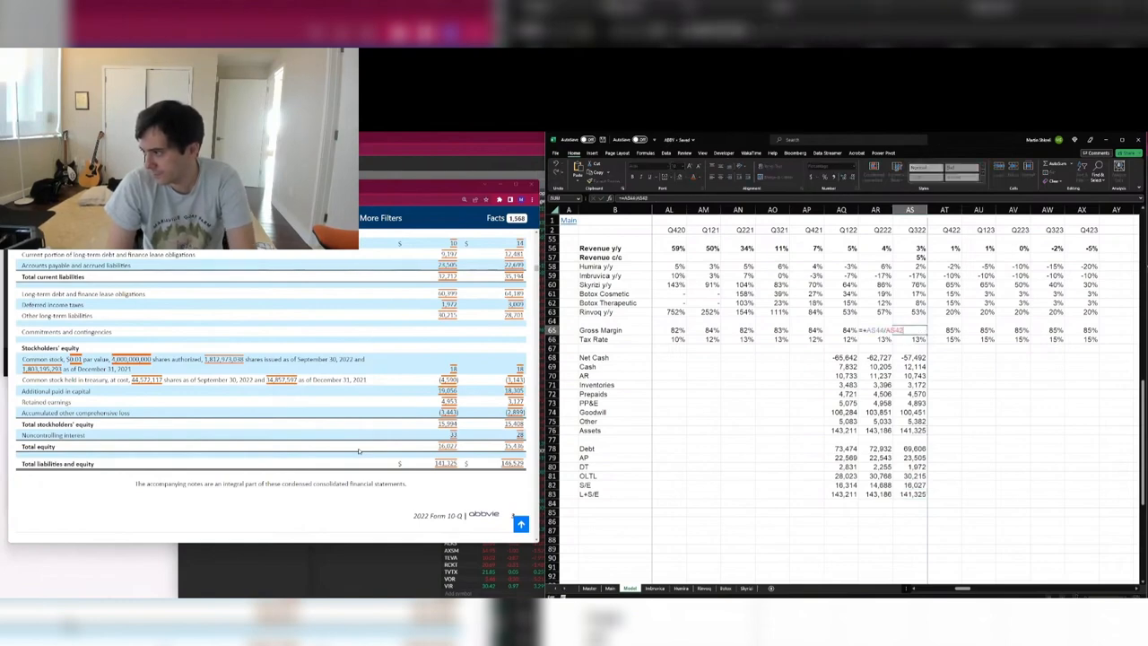
pyautogui.press('Up')
pyautogui.press('Up')
pyautogui.press('Up')
pyautogui.press('Up')
pyautogui.press('Up')
pyautogui.press('Up')
pyautogui.press('Up')
pyautogui.press('Up')
pyautogui.press('Up')
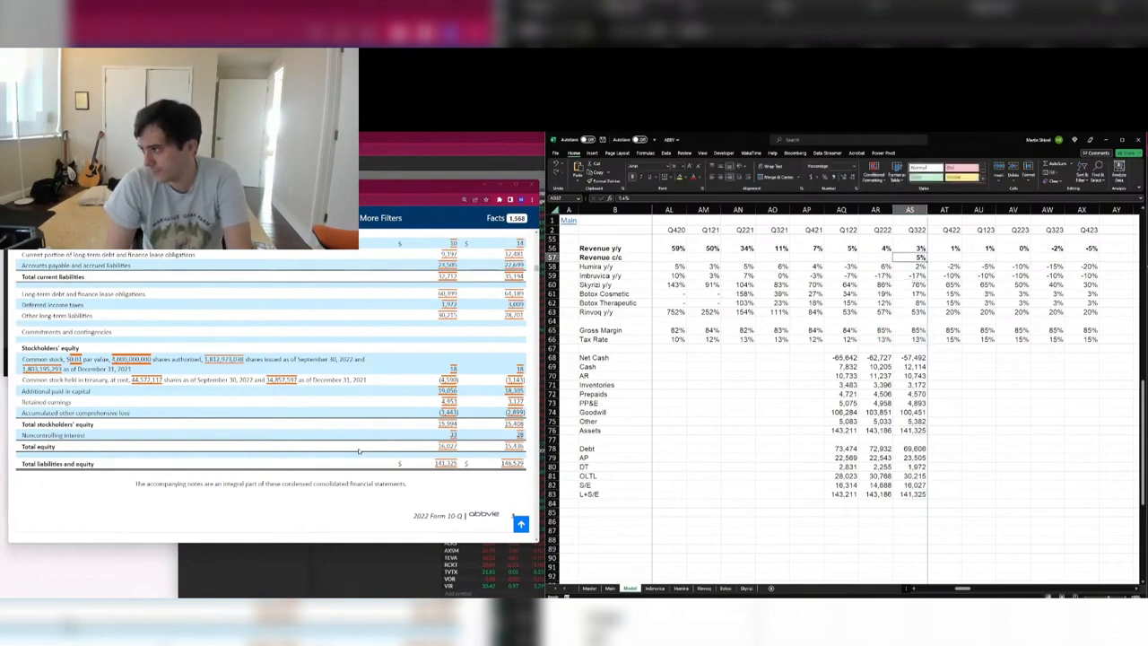
# Inspect the Q322 product growth formulas, including Botox Cosmetic, down to the tax rate.
pyautogui.press('F2')
pyautogui.press('Escape')
pyautogui.press('Down')
pyautogui.press('Down')
pyautogui.press('Down')
pyautogui.press('F2')
pyautogui.press('Escape')
pyautogui.press('Down')
pyautogui.press('Down')
pyautogui.press('Down')
pyautogui.press('Down')
pyautogui.press('Down')
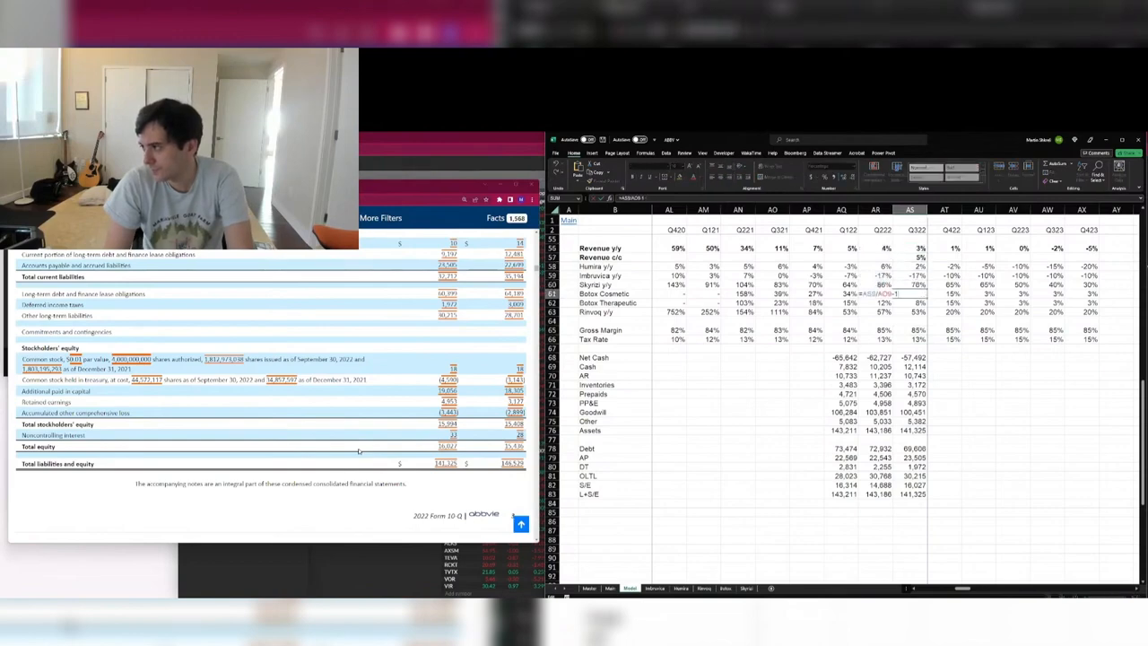
pyautogui.press('Down')
pyautogui.press('Down')
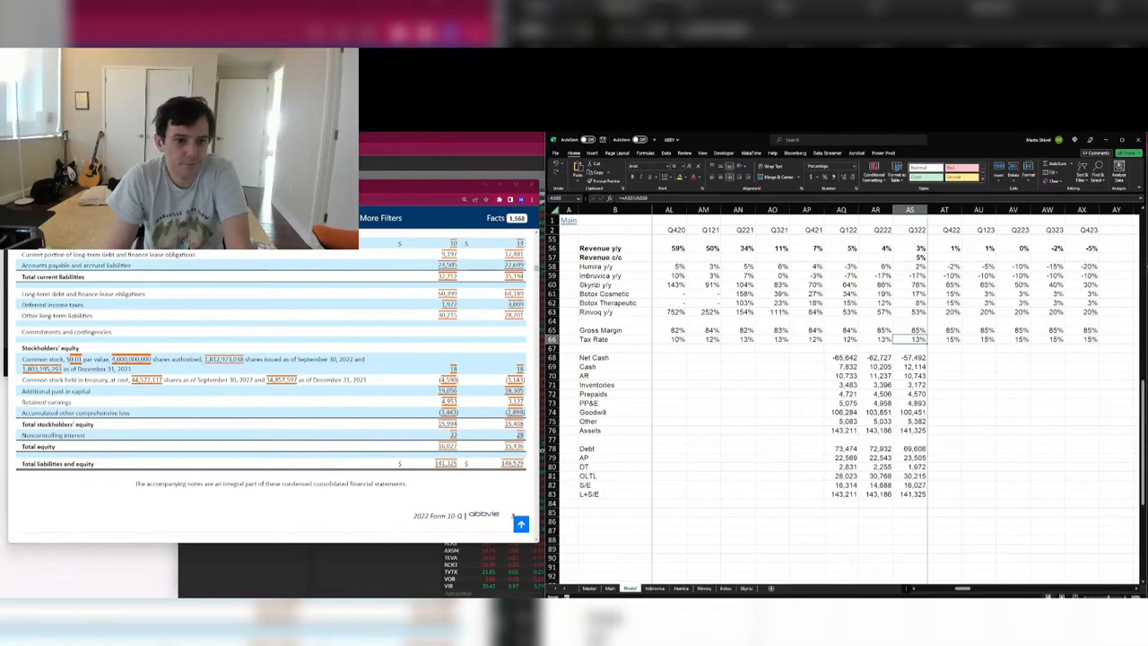
# Review the Q322 product sales near the head of the Model sheet, including Botox Total and Imbruvica.
pyautogui.hotkey('alt', 'Tab')
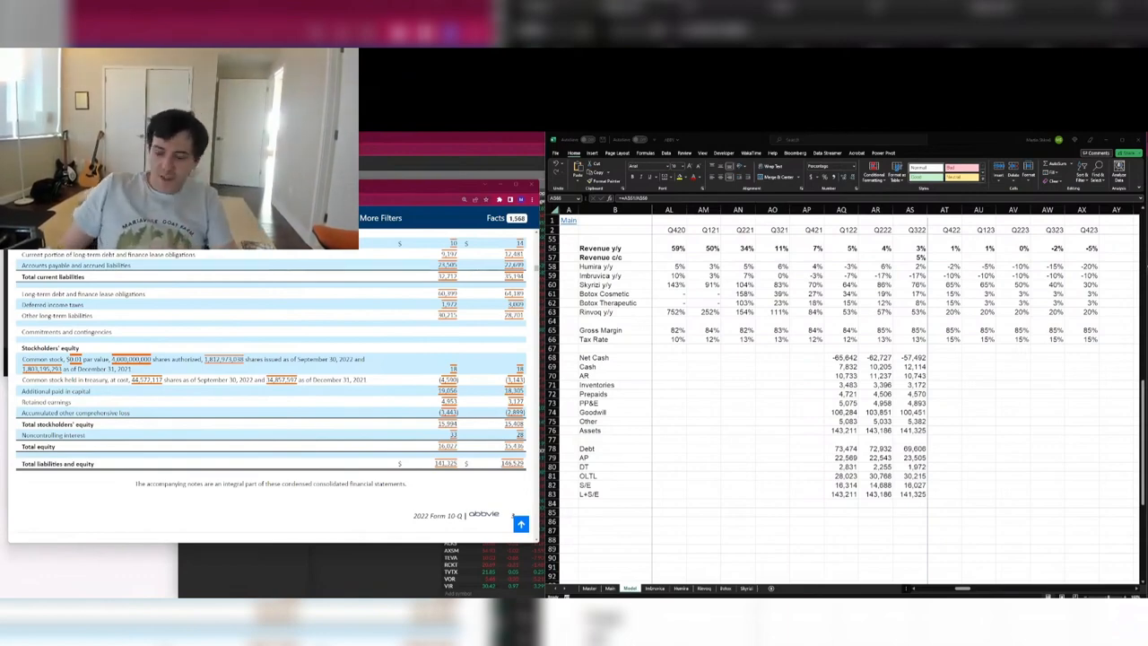
pyautogui.click(907, 339)
pyautogui.click(864, 374)
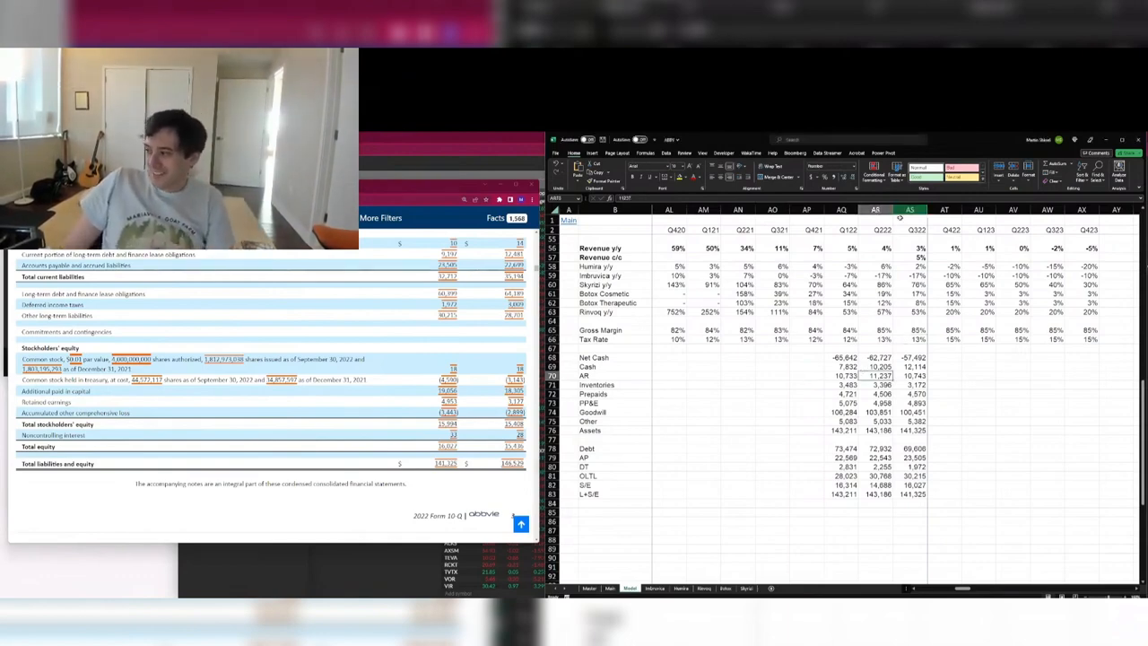
pyautogui.scroll(12, 886, 340)
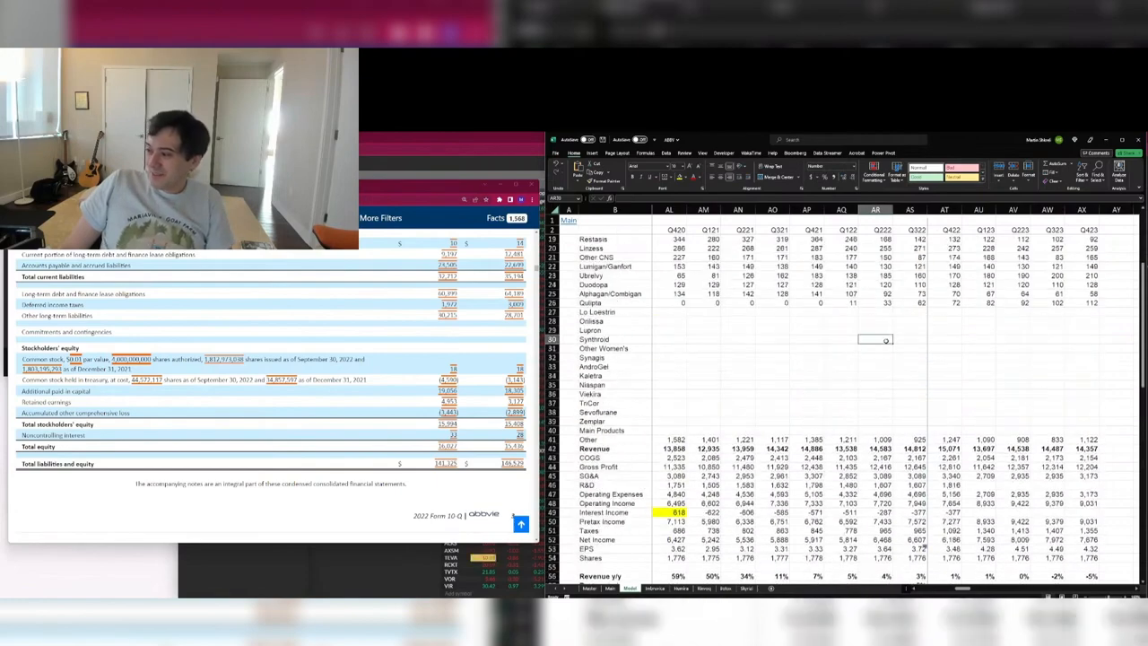
pyautogui.scroll(3, 887, 340)
pyautogui.scroll(3, 896, 271)
pyautogui.click(906, 267)
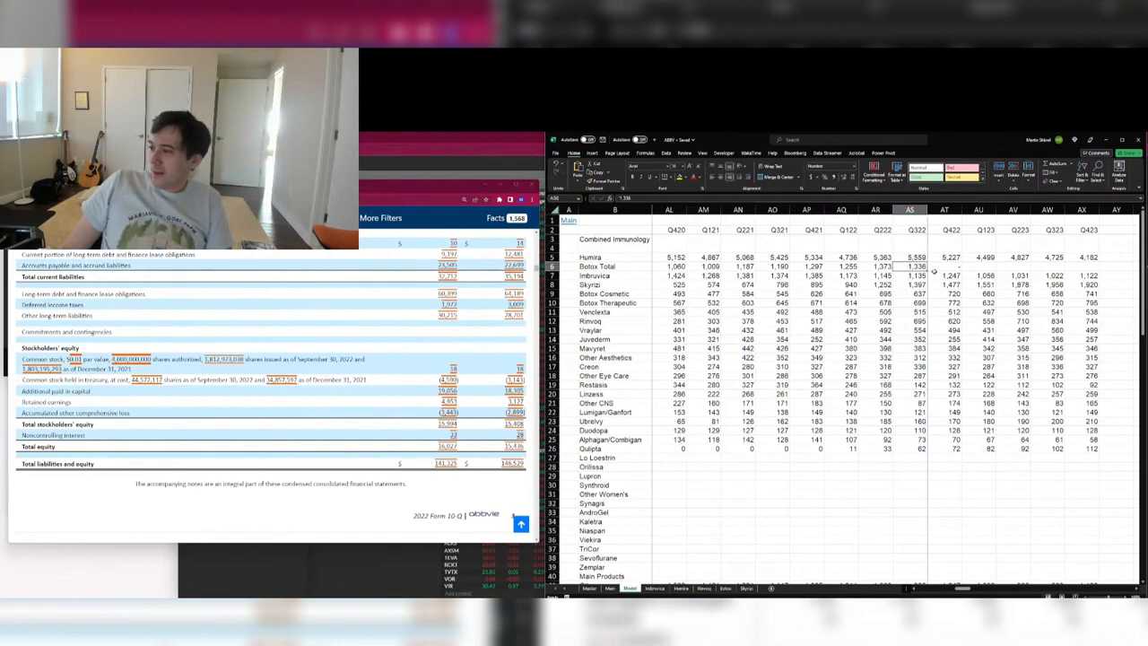
pyautogui.click(911, 275)
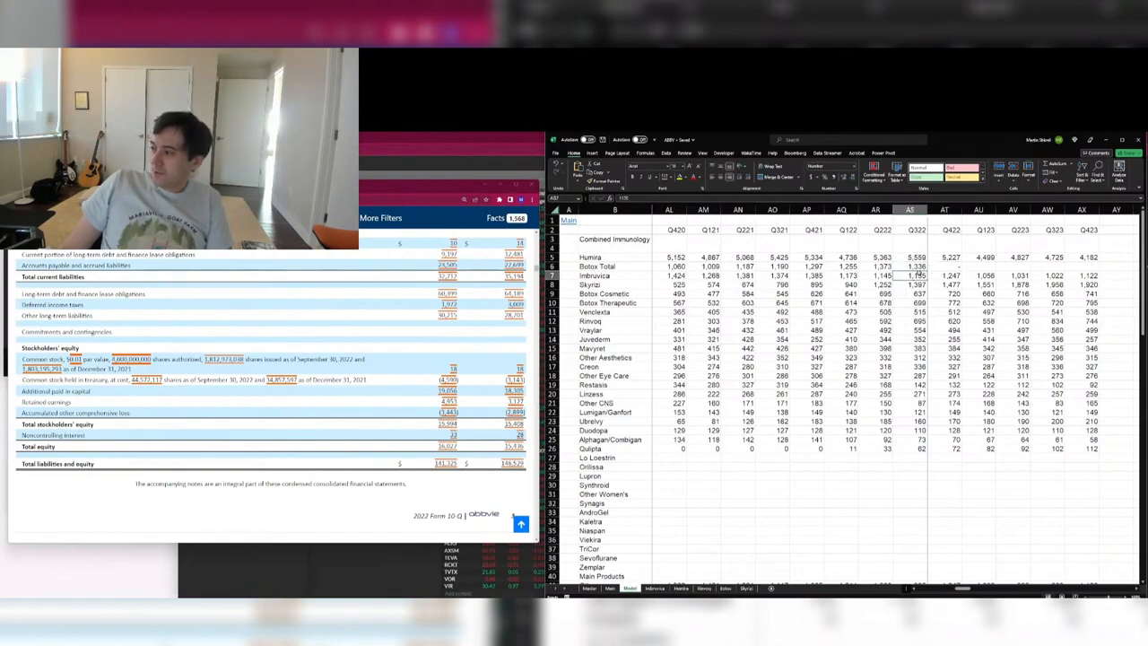
# Compare the quarterly Botox Cosmetic and Botox Therapeutic sales from Q421 to Q322.
pyautogui.moveTo(919, 266); pyautogui.dragTo(921, 304)
pyautogui.click(814, 293)
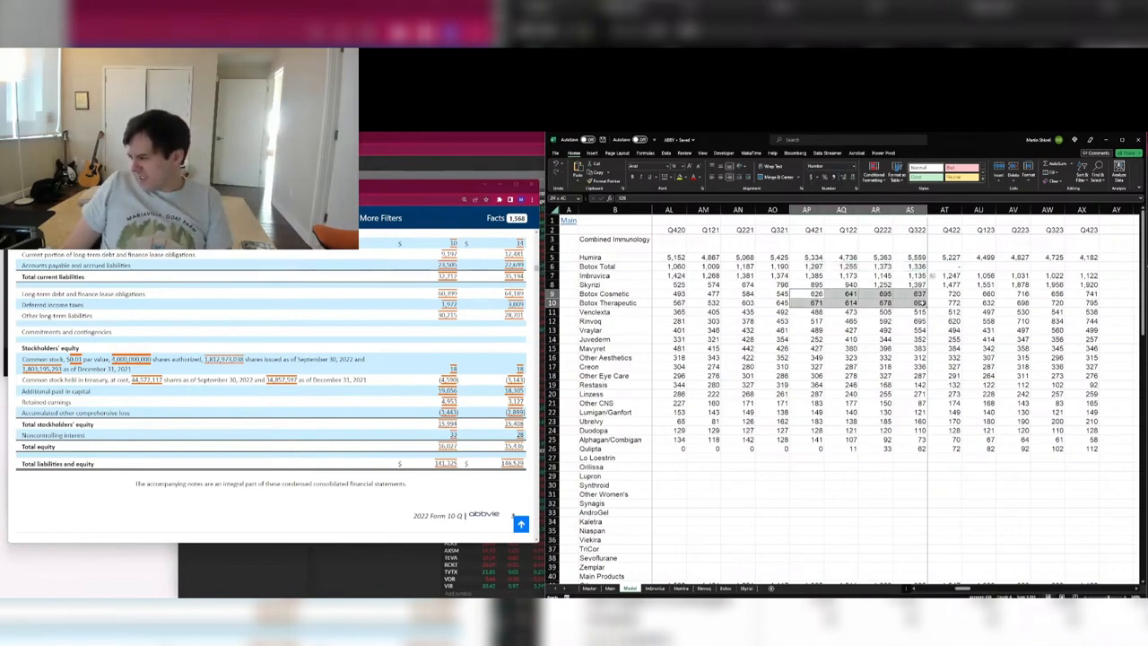
pyautogui.moveTo(922, 294); pyautogui.dragTo(802, 302)
pyautogui.click(821, 392)
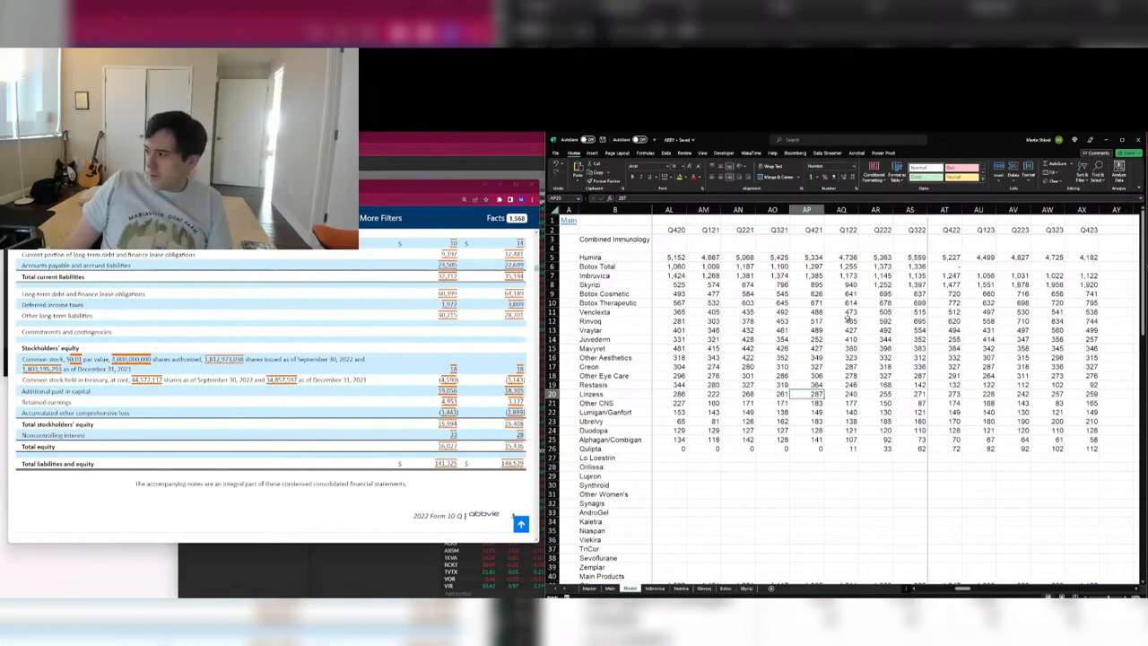
pyautogui.moveTo(813, 293); pyautogui.dragTo(903, 295)
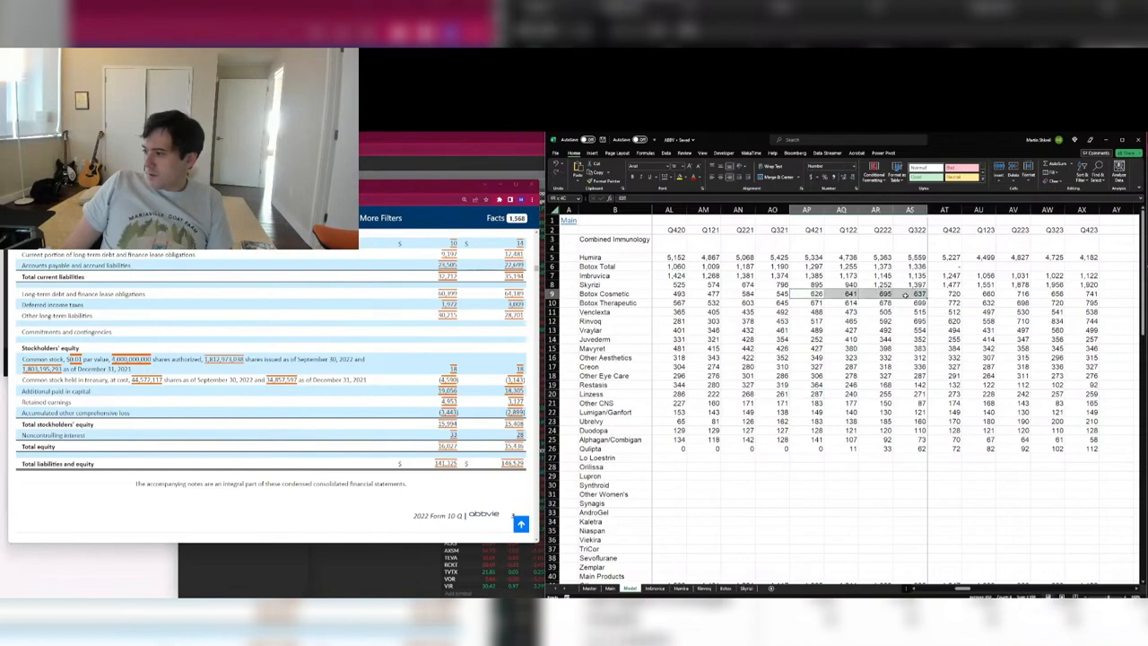
pyautogui.click(818, 303)
pyautogui.hotkey('ctrl', 'v')
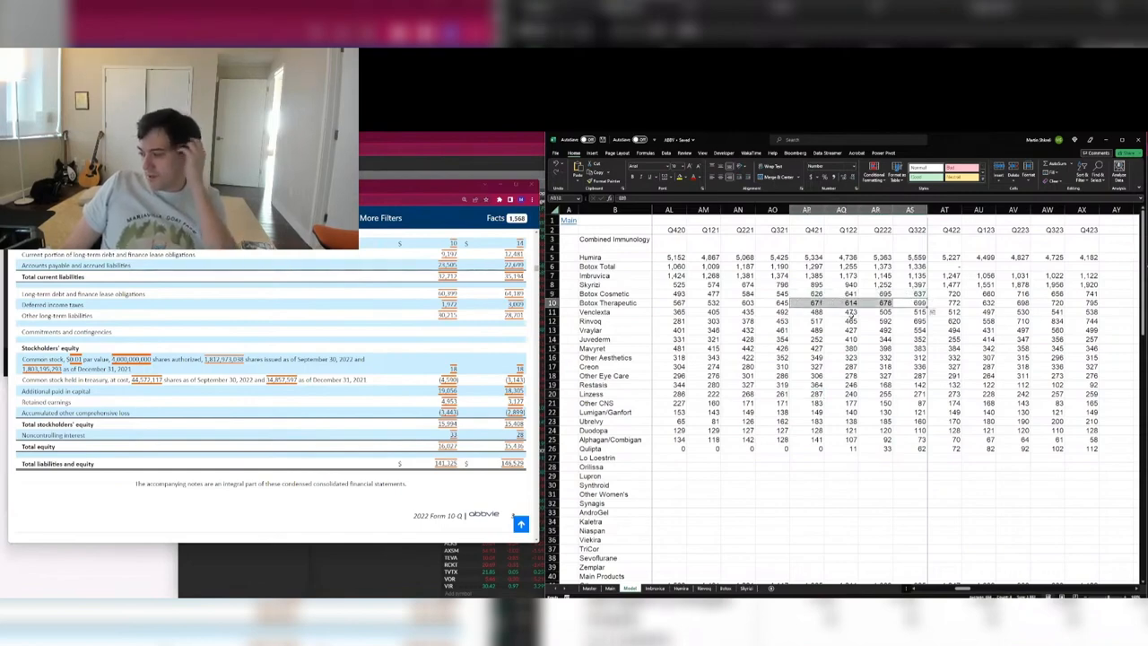
pyautogui.moveTo(916, 294); pyautogui.dragTo(806, 295)
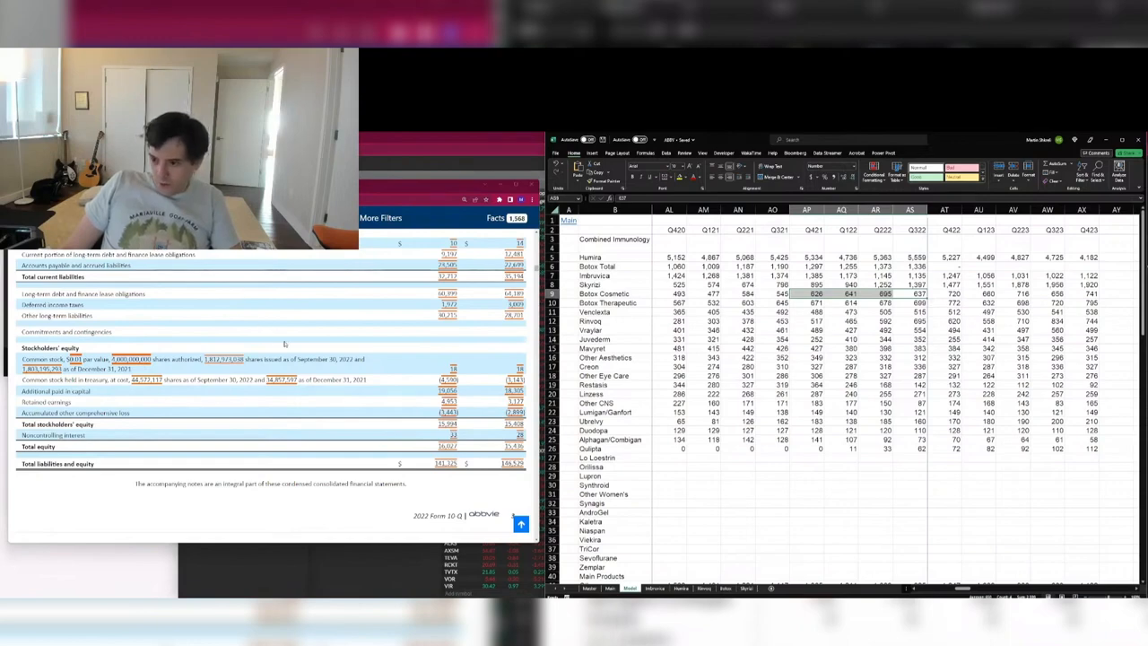
pyautogui.click(789, 421)
# Trace the Q322 column from Humira sales through the income statement to Shares, rechecking the lines up to Interest Income.
pyautogui.scroll(-14, 789, 422)
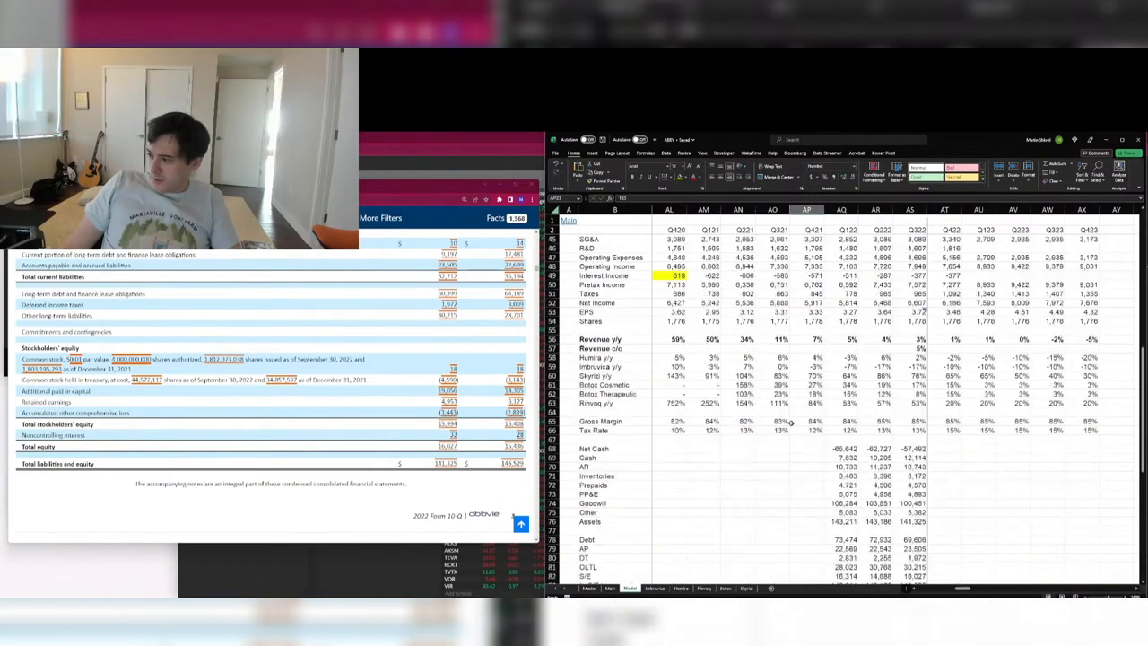
pyautogui.scroll(-7, 790, 422)
pyautogui.click(828, 413)
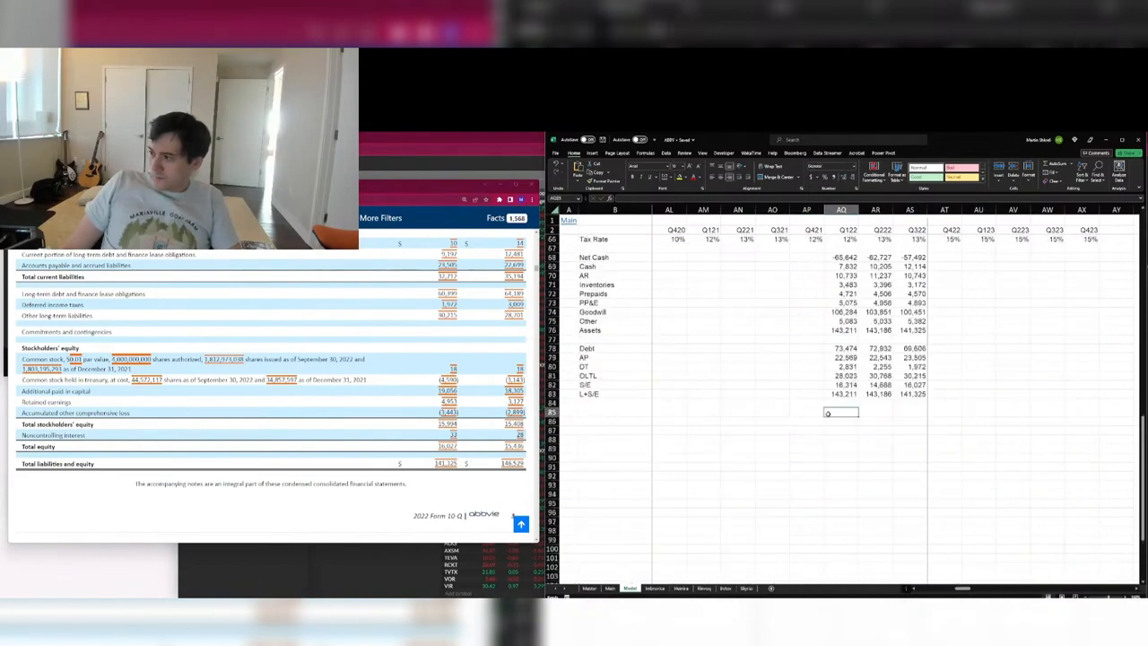
pyautogui.scroll(20, 834, 403)
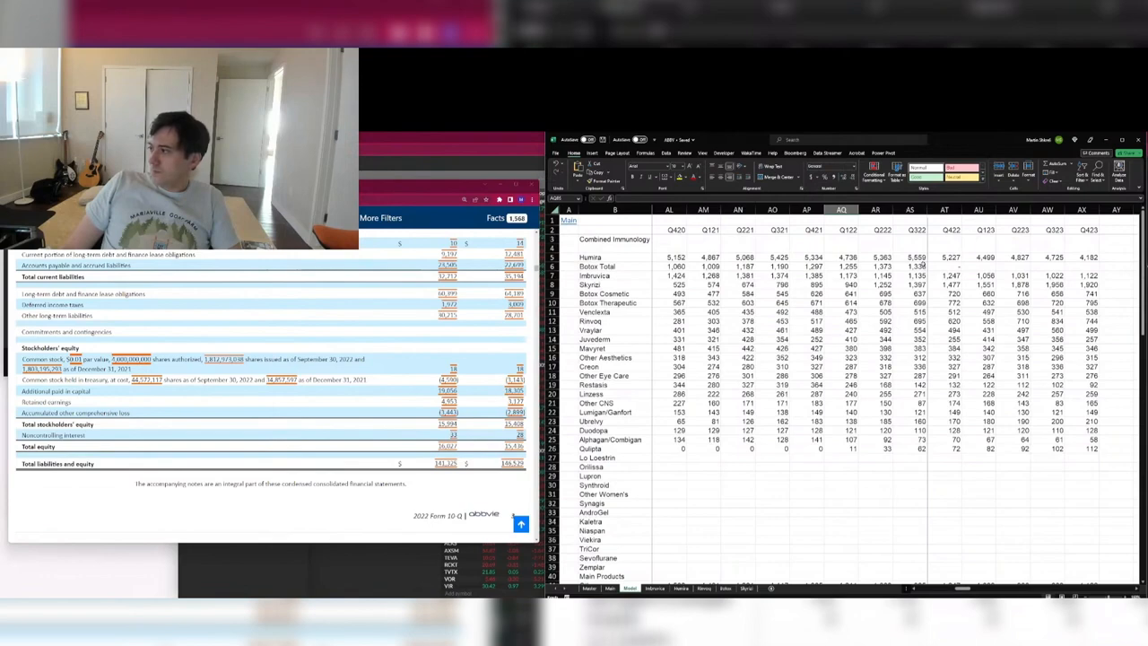
pyautogui.click(922, 259)
pyautogui.press('Down')
pyautogui.press('Down')
pyautogui.press('Down')
pyautogui.press('Down')
pyautogui.press('Down')
pyautogui.press('Down')
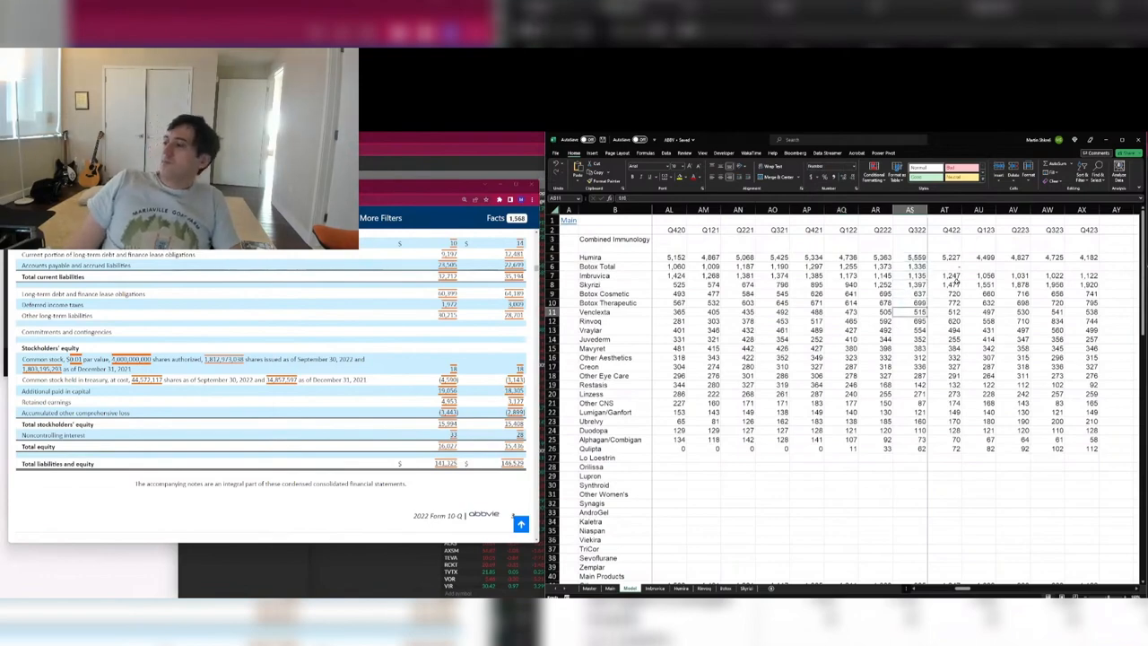
pyautogui.press('Down')
pyautogui.press('Down')
pyautogui.press('Down')
pyautogui.press('Down')
pyautogui.press('Down')
pyautogui.press('Down')
pyautogui.press('Down')
pyautogui.press('Down')
pyautogui.press('Down')
pyautogui.press('Down')
pyautogui.press('Down')
pyautogui.press('Down')
pyautogui.press('Down')
pyautogui.press('Down')
pyautogui.press('Down')
pyautogui.press('Down')
pyautogui.press('Down')
pyautogui.press('Down')
pyautogui.press('Down')
pyautogui.press('Down')
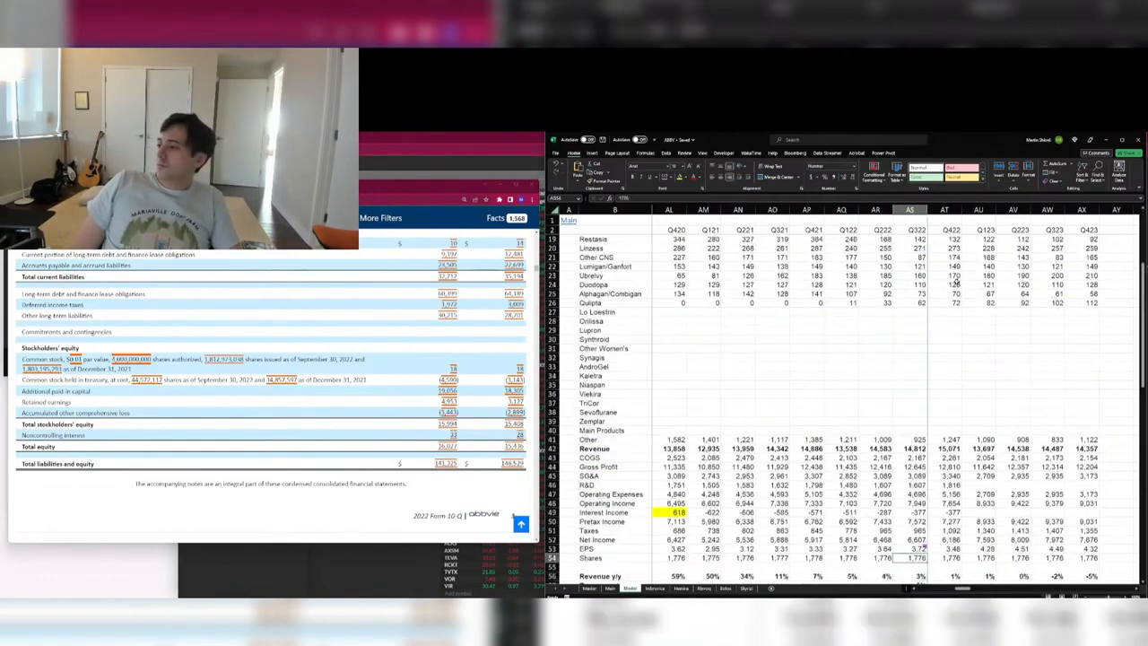
pyautogui.press('Up')
pyautogui.press('Up')
pyautogui.press('Up')
pyautogui.press('Up')
pyautogui.press('Up')
pyautogui.press('Up')
pyautogui.press('Up')
pyautogui.press('Up')
pyautogui.press('Up')
pyautogui.press('Up')
pyautogui.press('Up')
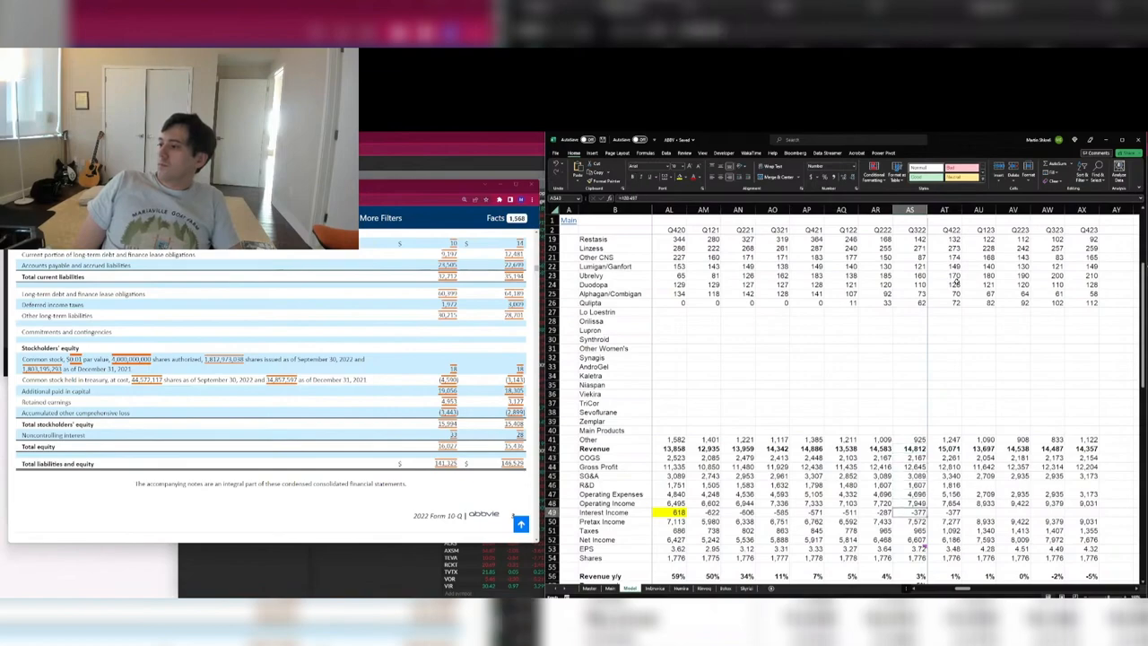
# Review the rest of the Q322 column, from the growth rates and margins through the balance sheet to L+S/E.
pyautogui.press('Down')
pyautogui.press('Down')
pyautogui.press('Down')
pyautogui.press('Down')
pyautogui.press('Down')
pyautogui.press('Down')
pyautogui.press('Down')
pyautogui.press('Down')
pyautogui.press('Down')
pyautogui.press('Down')
pyautogui.press('Down')
pyautogui.press('Down')
pyautogui.press('Down')
pyautogui.press('Down')
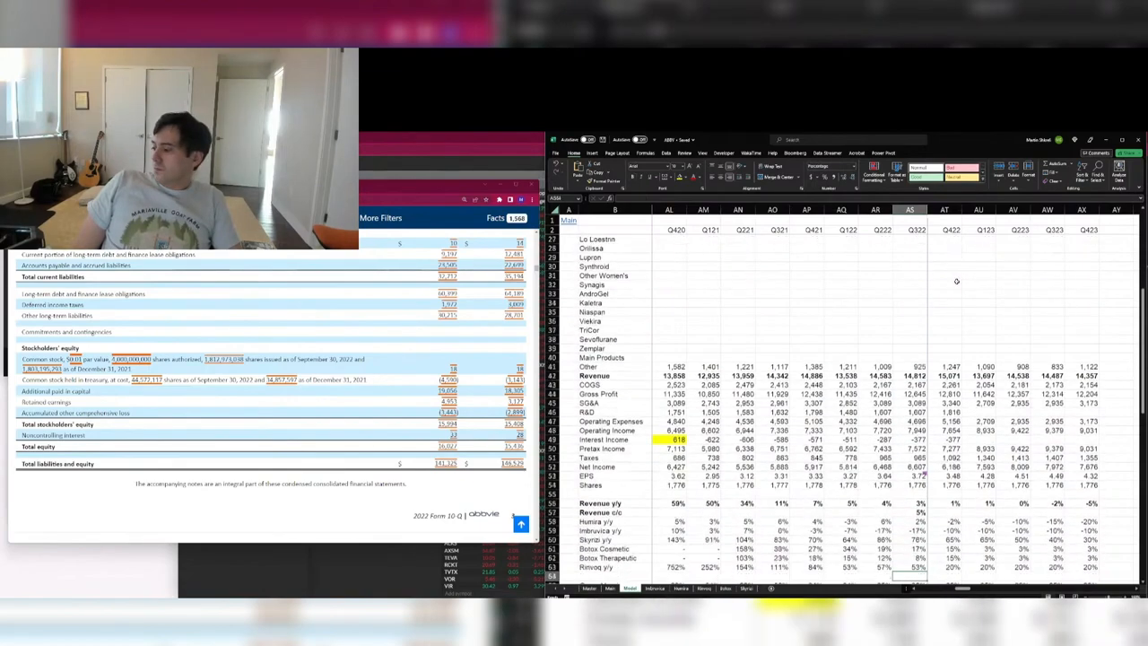
pyautogui.press('Down')
pyautogui.press('Down')
pyautogui.press('Down')
pyautogui.press('Down')
pyautogui.press('Down')
pyautogui.press('Down')
pyautogui.press('Down')
pyautogui.press('Down')
pyautogui.press('Down')
pyautogui.press('Down')
pyautogui.press('Down')
pyautogui.press('Down')
pyautogui.press('Down')
pyautogui.press('Down')
pyautogui.press('Down')
pyautogui.press('Down')
pyautogui.press('Down')
pyautogui.press('Down')
pyautogui.press('Down')
pyautogui.press('Down')
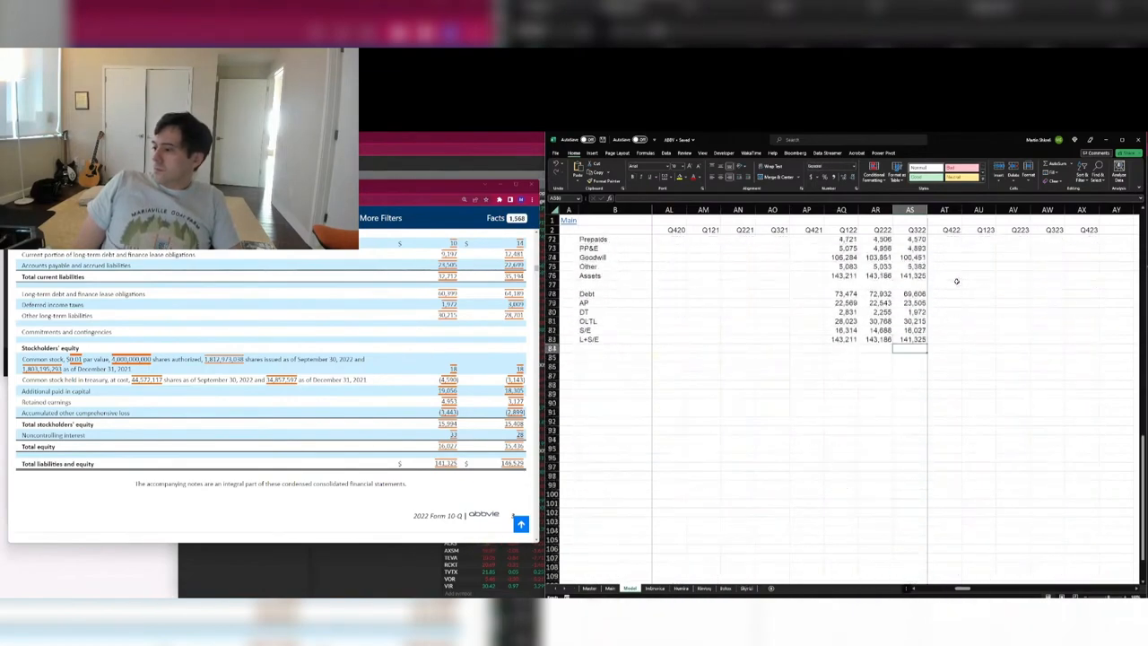
# Add the row labels Model NI and Reported NI in B85 and B86 below the balance sheet.
pyautogui.press('Down')
pyautogui.press('Home')
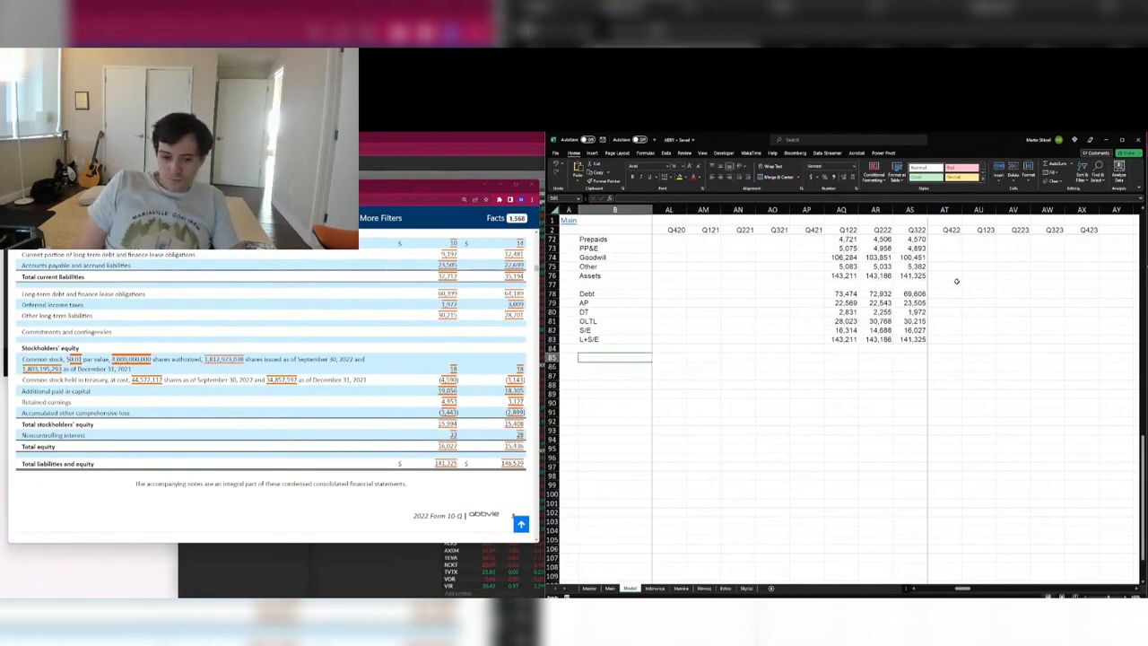
pyautogui.write('Model NI')
pyautogui.press('Return')
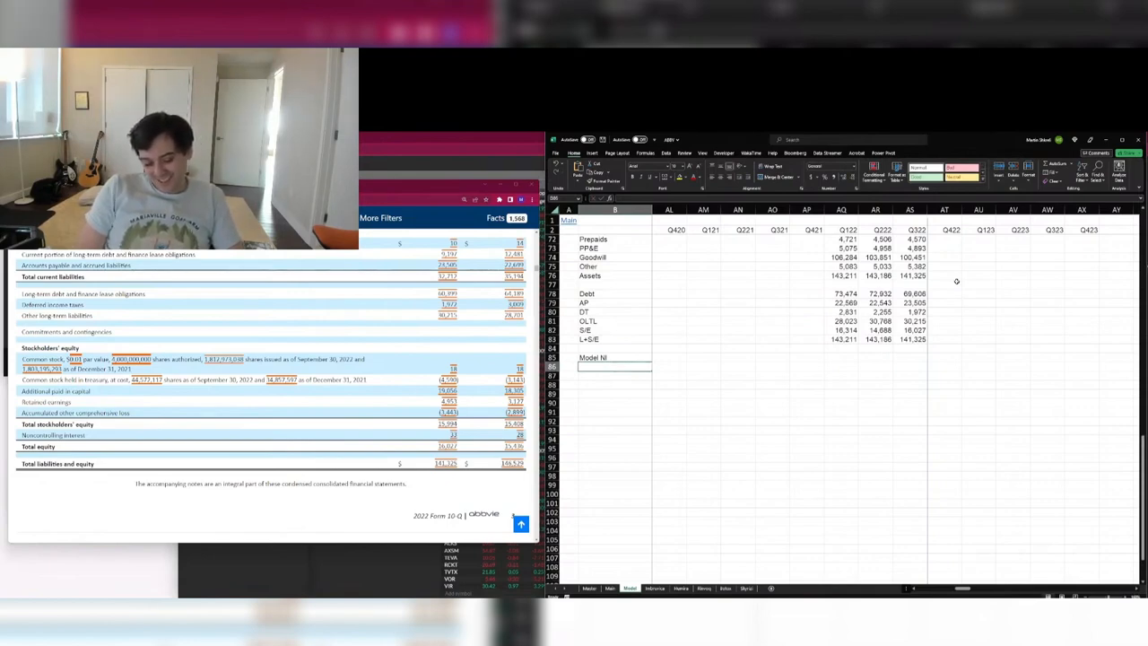
pyautogui.write('Reporte')
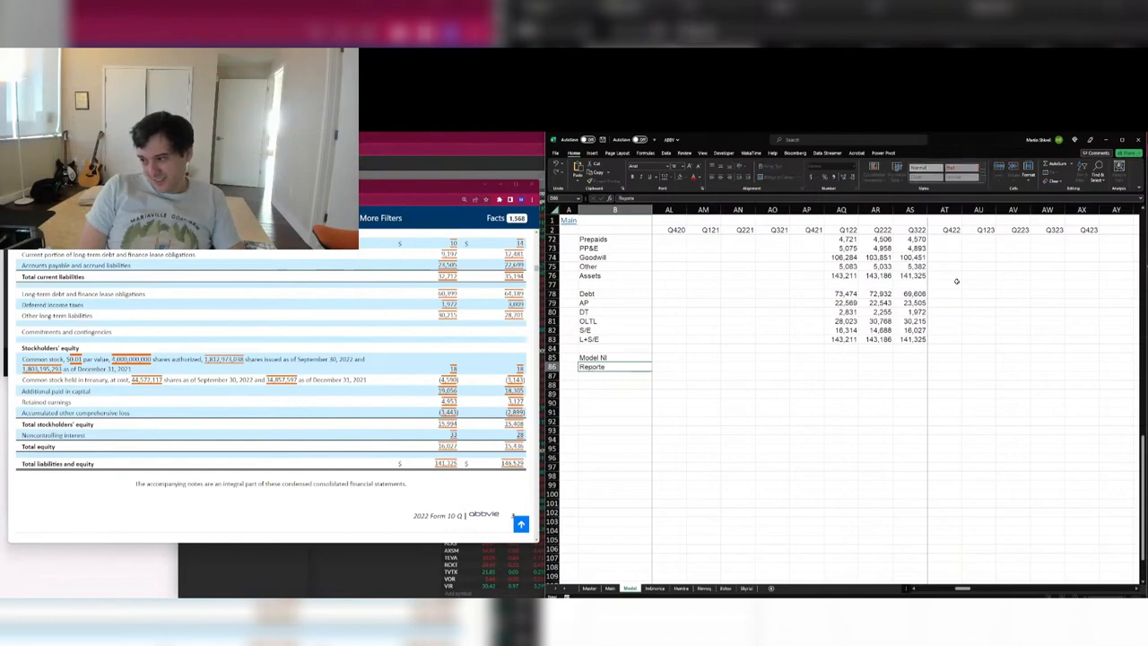
pyautogui.write('d NI')
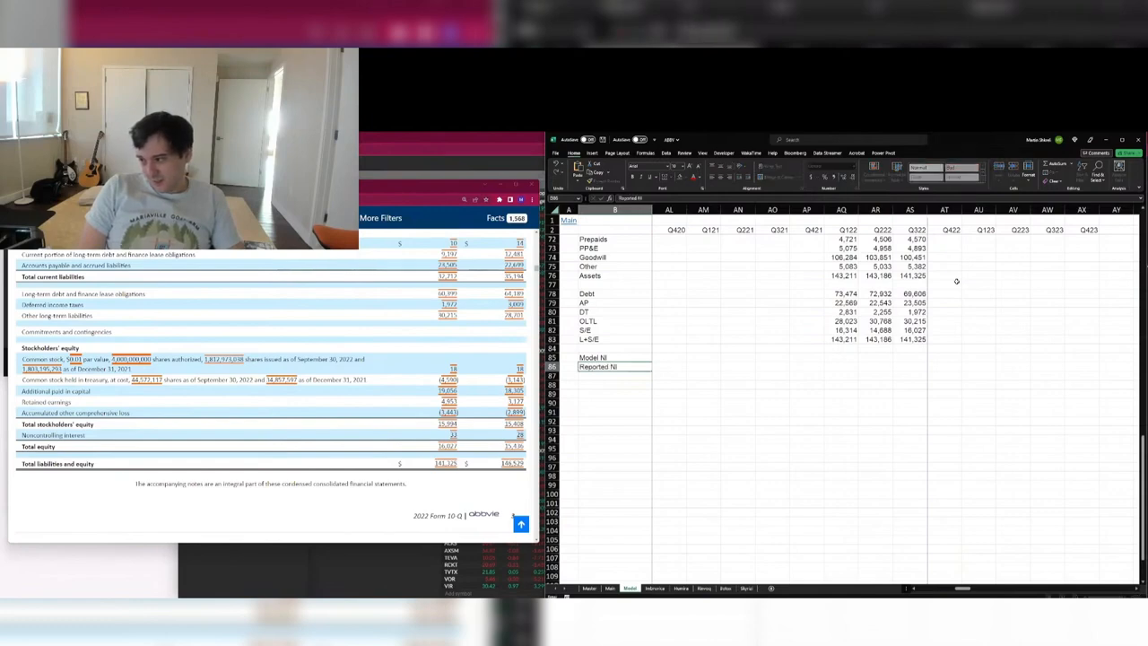
pyautogui.hotkey('ctrl', 'Return')
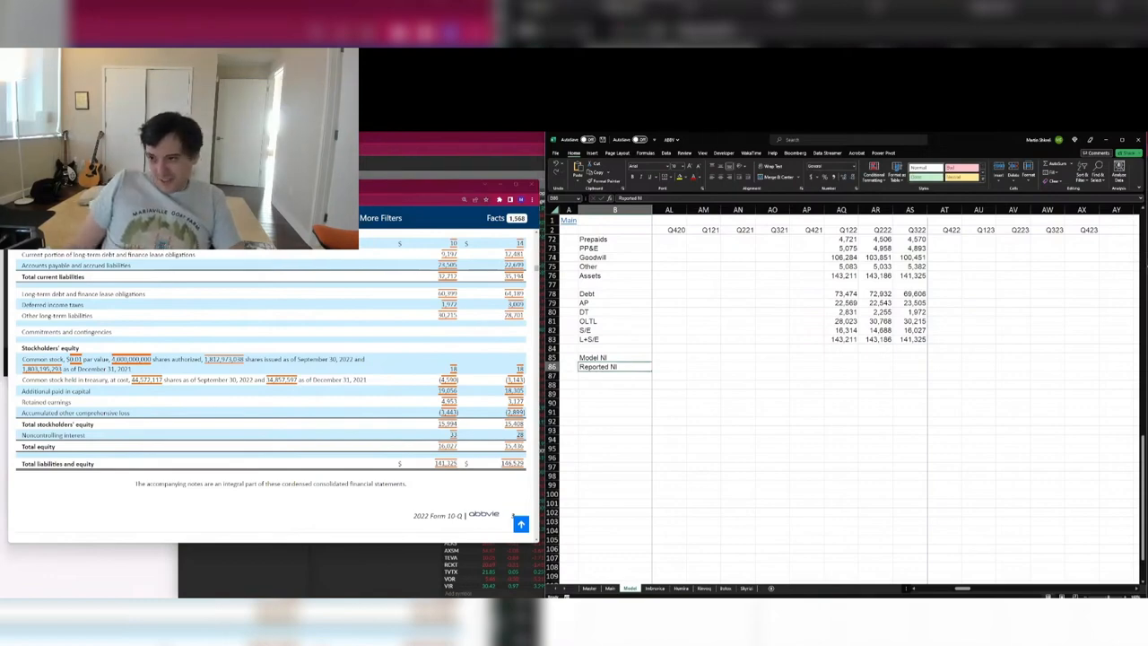
# Open AbbVie's 10-Q for the quarter ended March 31, 2022 from the company filings and locate its statements of earnings.
pyautogui.click(108, 183)
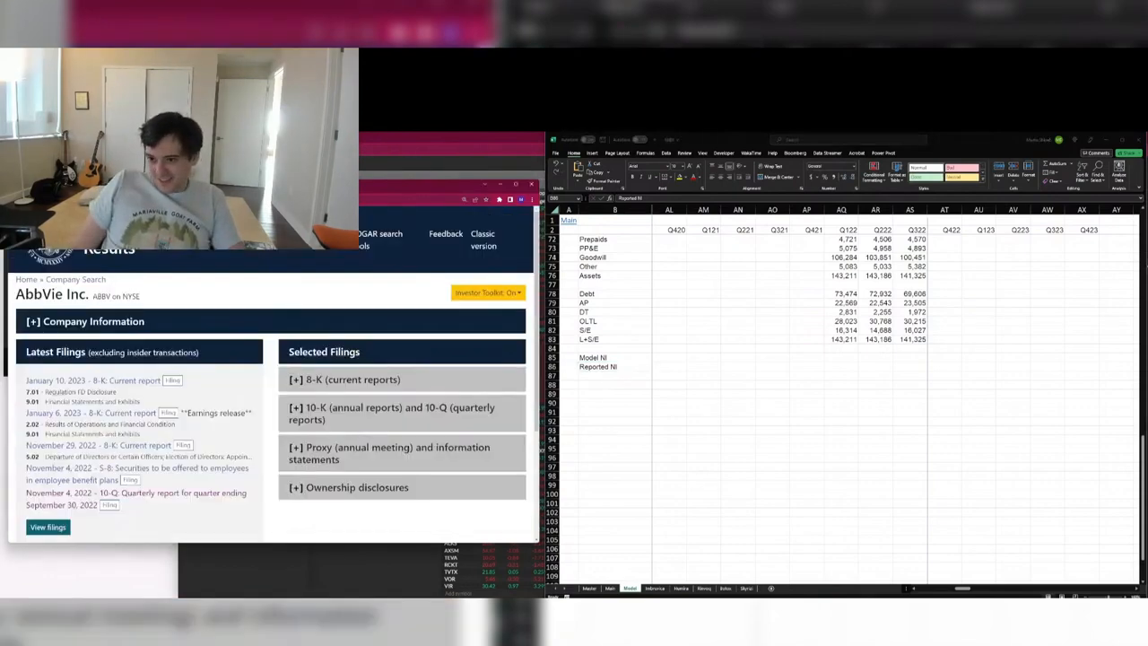
pyautogui.click(381, 407)
pyautogui.scroll(-1, 378, 417)
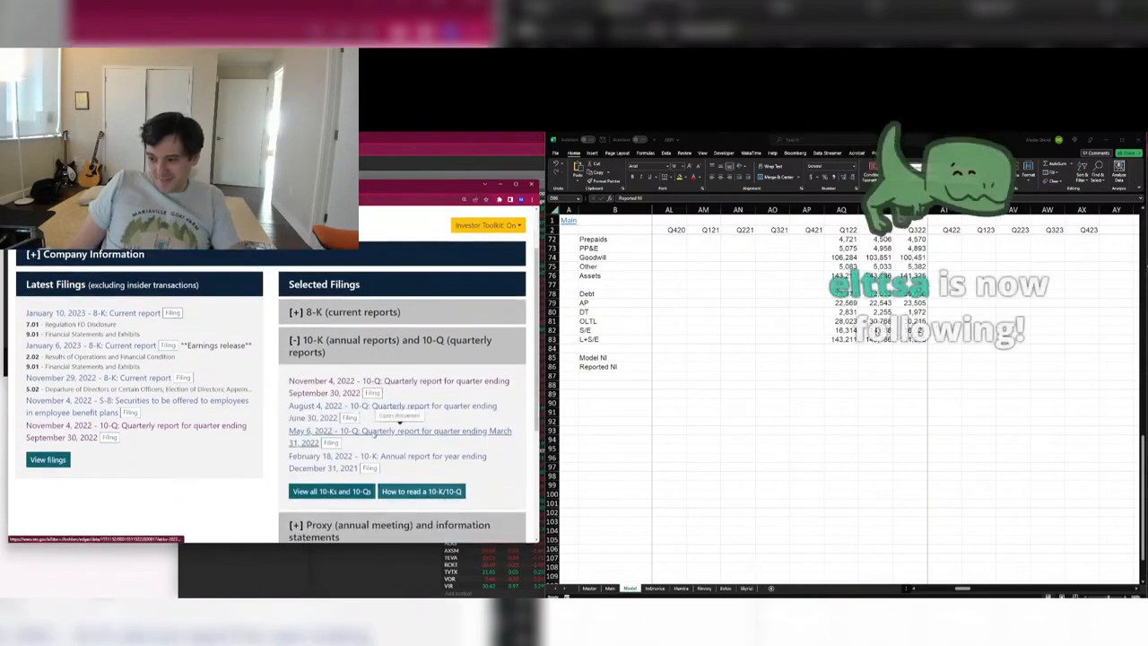
pyautogui.click(375, 434)
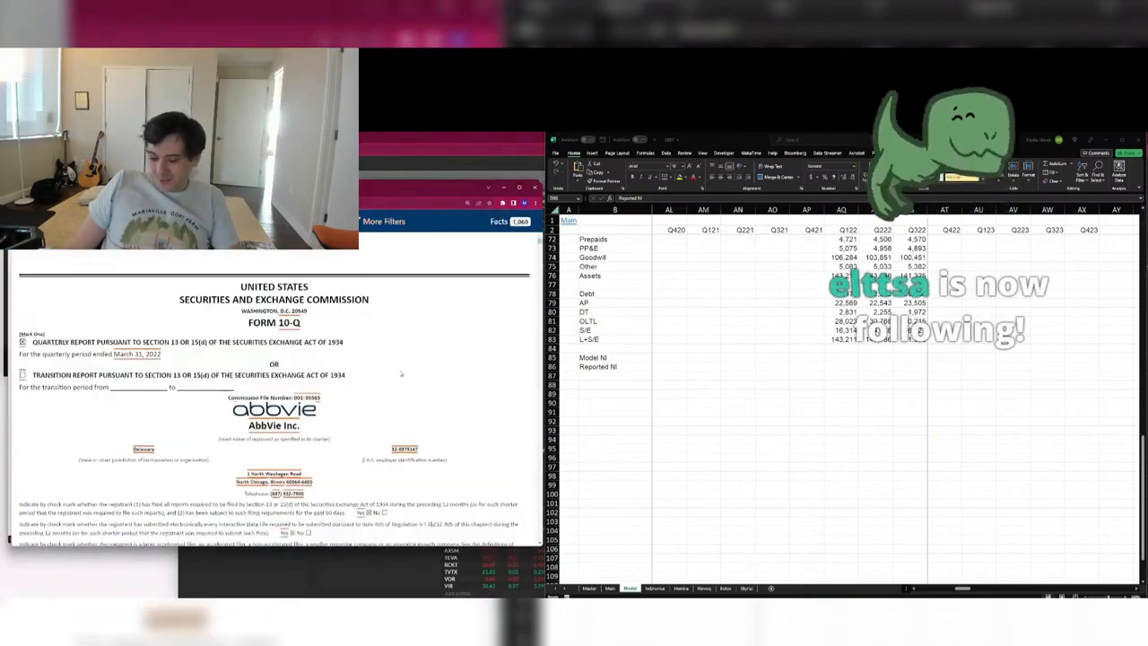
pyautogui.scroll(-15, 401, 374)
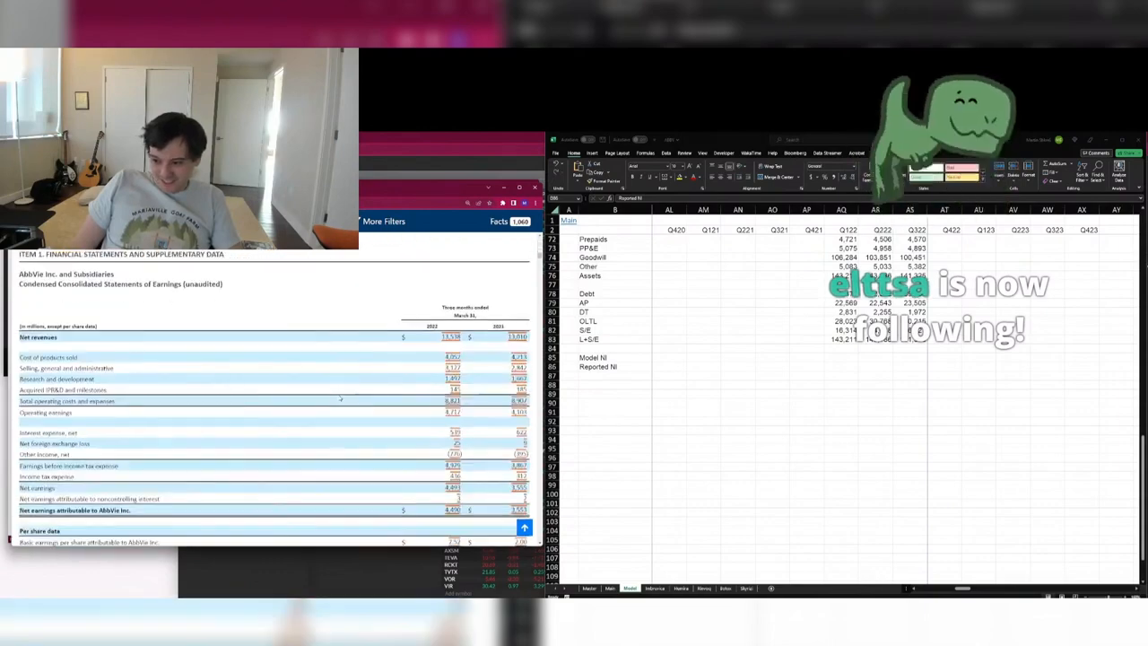
pyautogui.scroll(-3, 341, 399)
pyautogui.scroll(3, 348, 400)
# Locate the Revenue row in the Model sheet and examine the Q122 and Q221 revenue total formulas.
pyautogui.scroll(9, 768, 404)
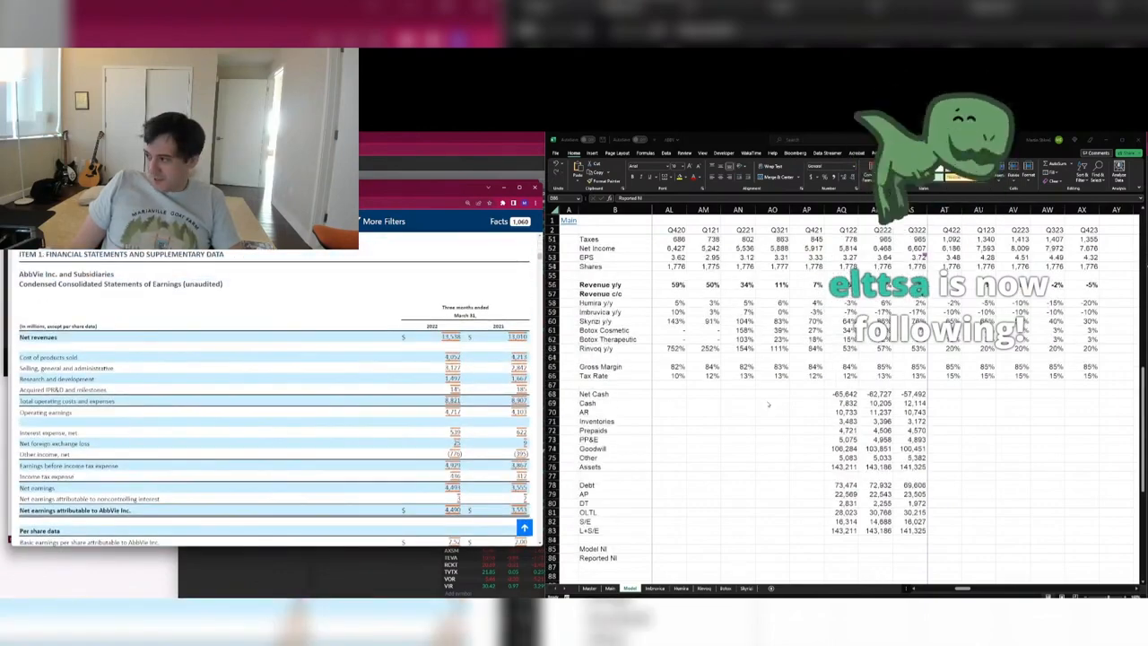
pyautogui.scroll(15, 768, 405)
pyautogui.scroll(-8, 768, 407)
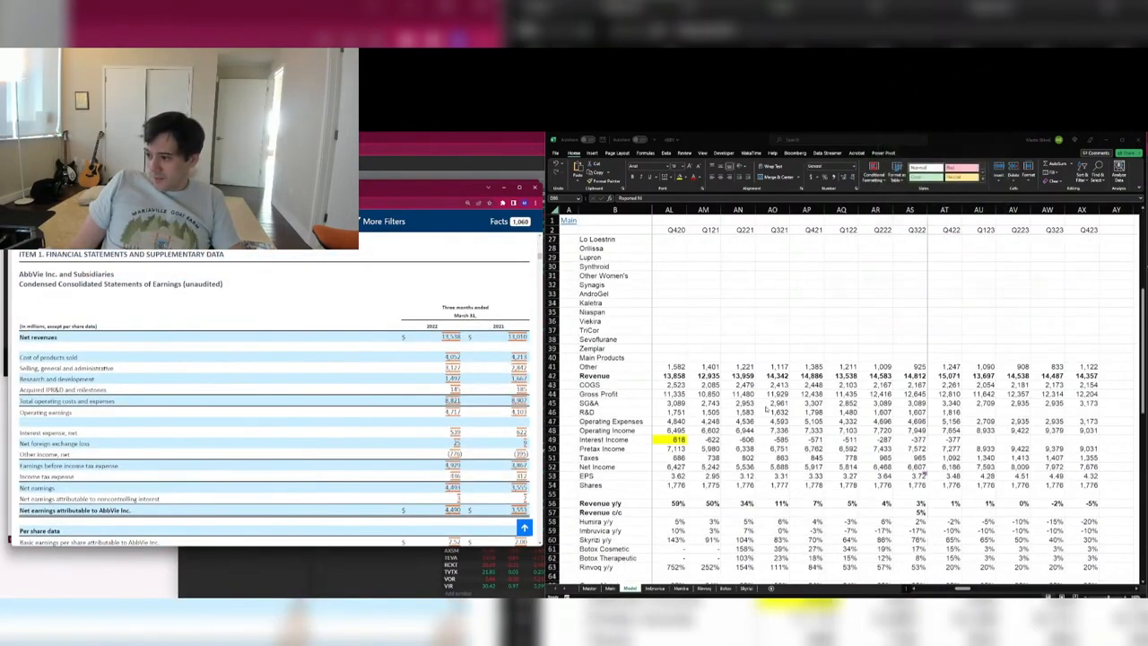
pyautogui.scroll(-7, 768, 407)
pyautogui.scroll(5, 767, 409)
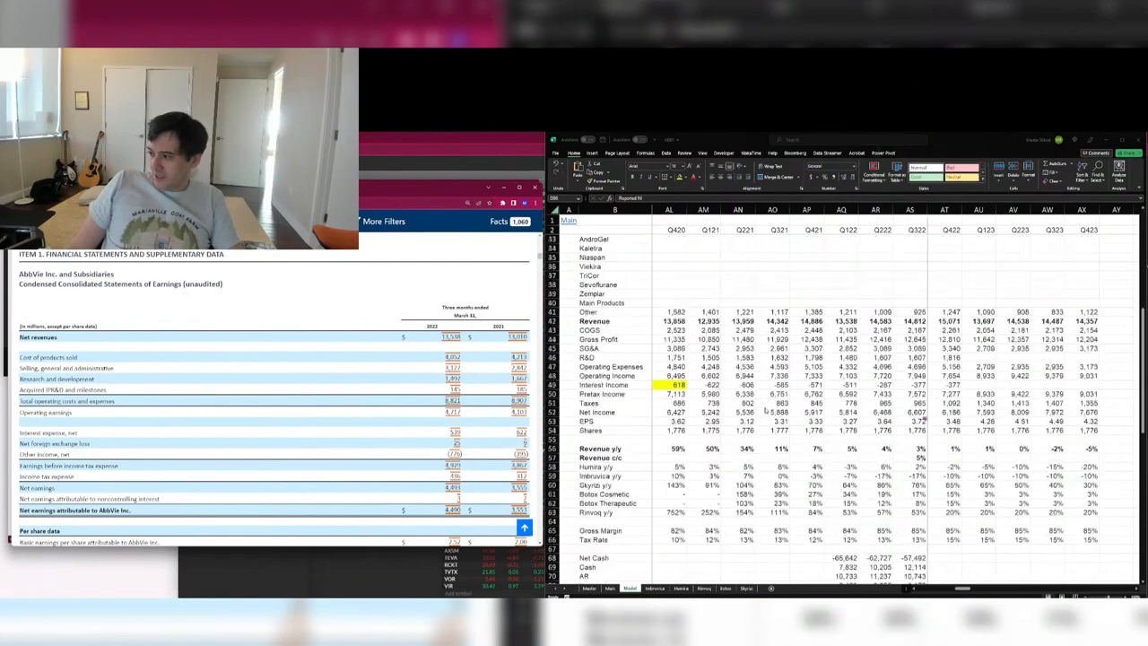
pyautogui.click(844, 320)
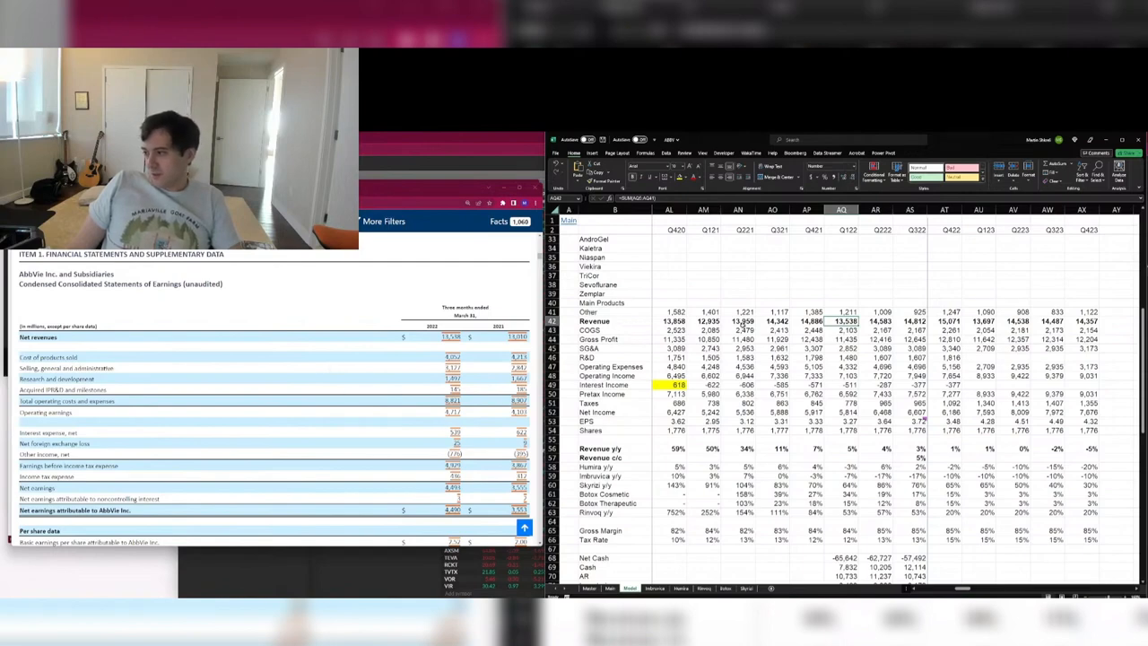
pyautogui.click(741, 321)
pyautogui.doubleClick(744, 321)
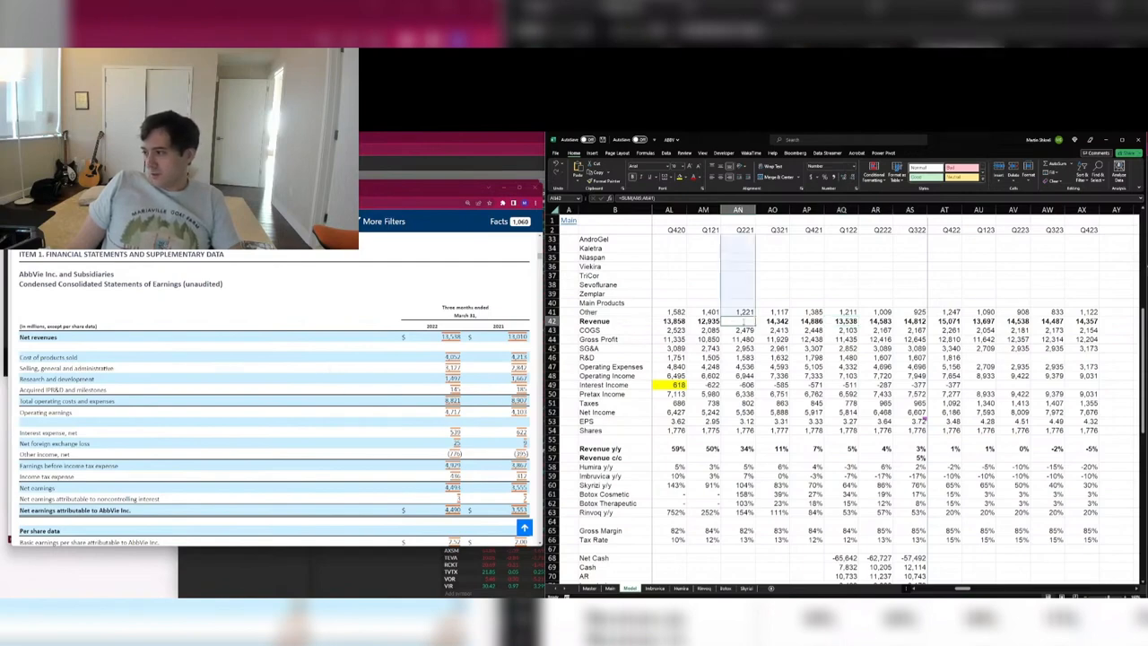
pyautogui.scroll(10, 746, 328)
pyautogui.press('Tab')
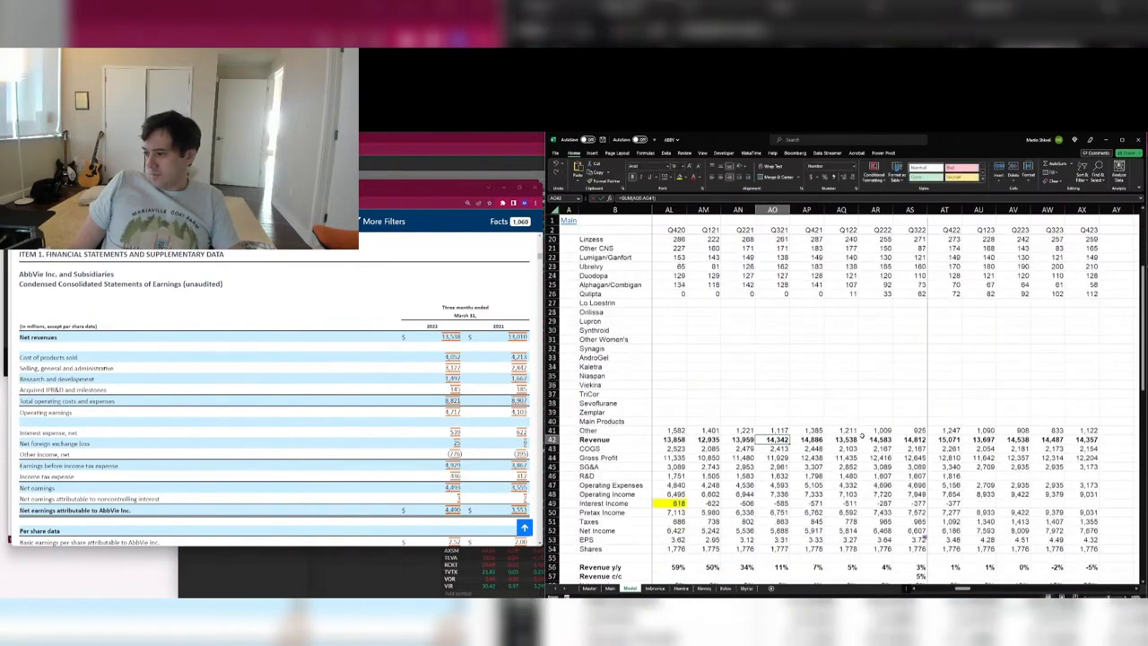
# Examine the Q122 formulas behind total Revenue and Revenue y/y in the Model sheet.
pyautogui.click(837, 439)
pyautogui.press('F2')
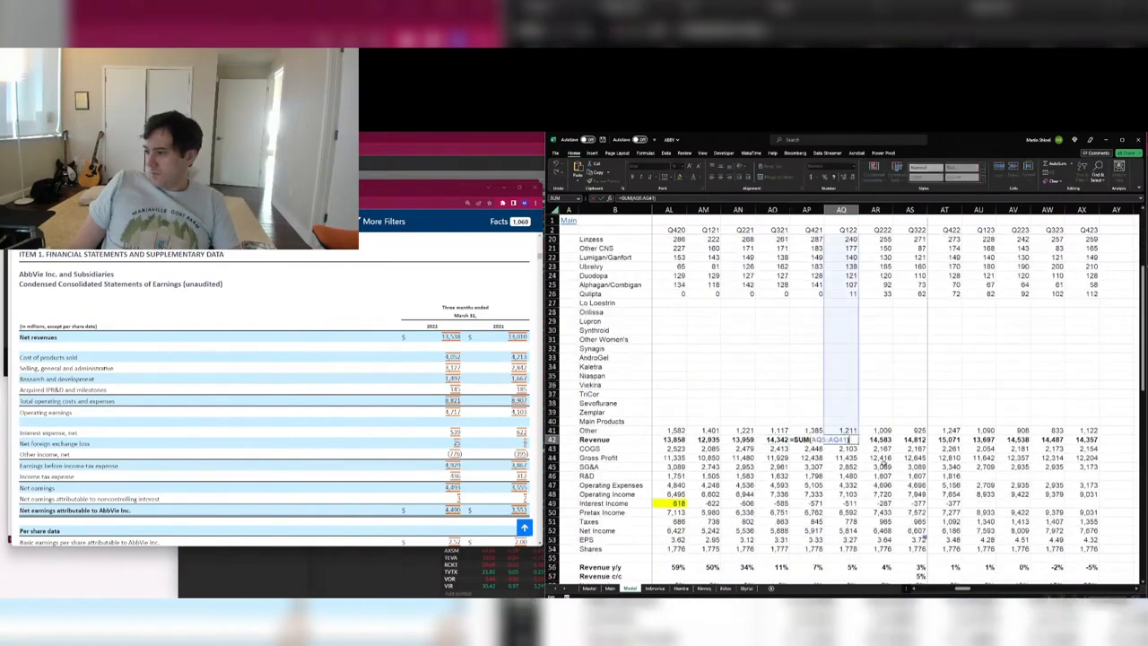
pyautogui.press('Escape')
pyautogui.click(846, 566)
pyautogui.press('F2')
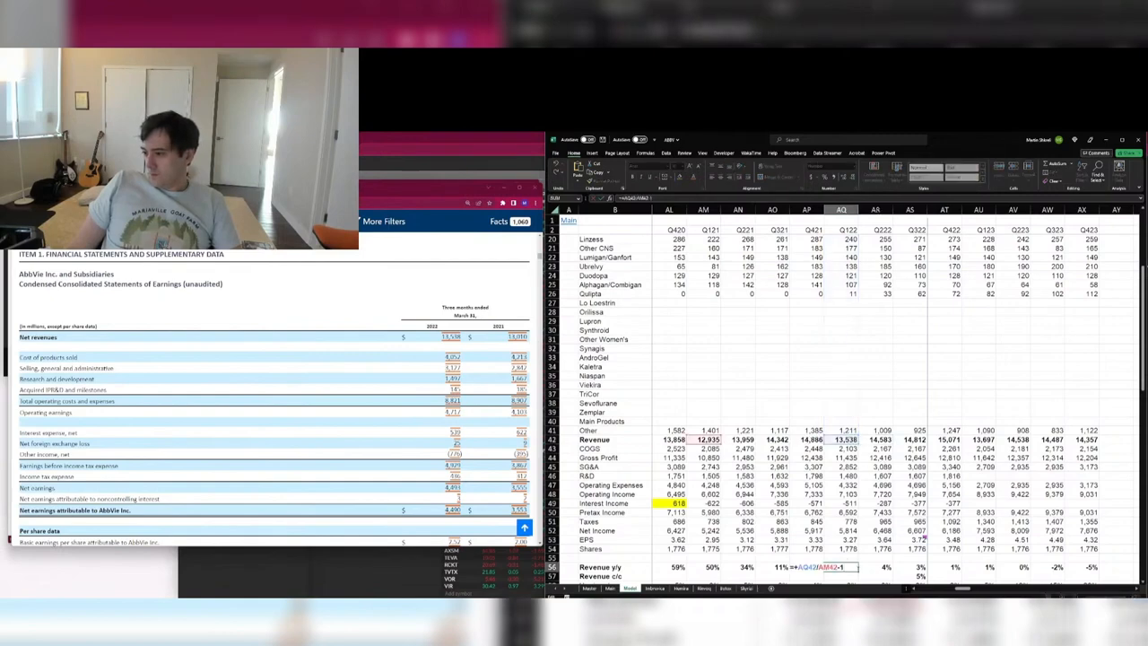
pyautogui.press('Escape')
# Add a comment to the Q121 Revenue total reading "13010 10-Q".
pyautogui.click(709, 439)
pyautogui.rightClick(712, 439)
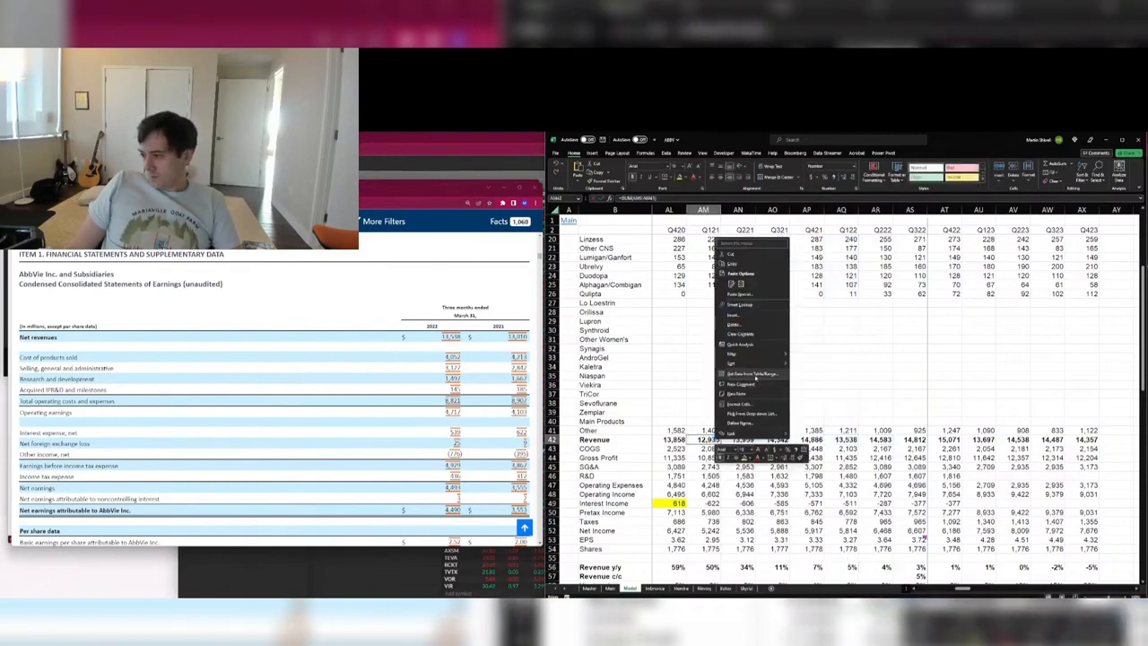
pyautogui.click(752, 383)
pyautogui.write('18')
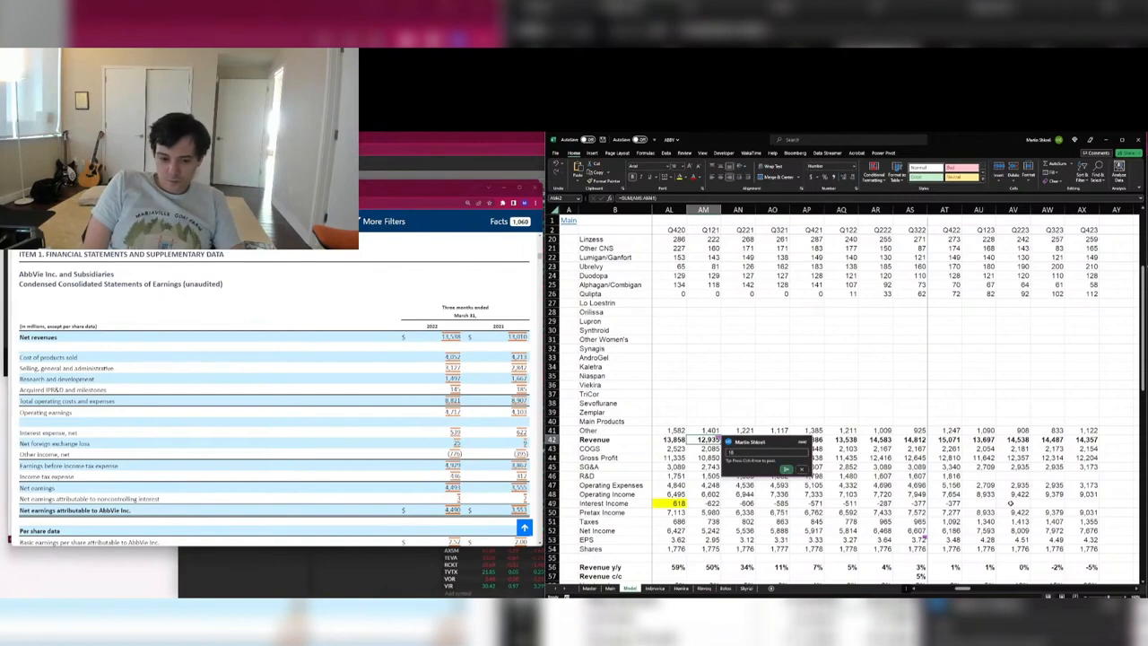
pyautogui.write('010 10-Q')
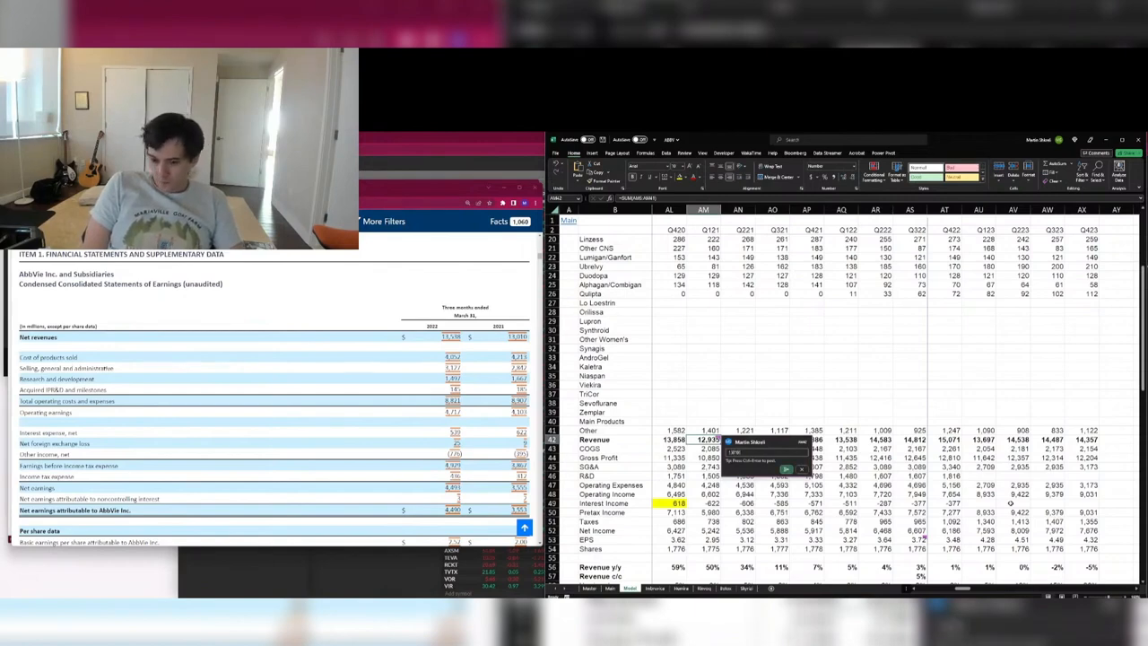
pyautogui.hotkey('ctrl', 'Return')
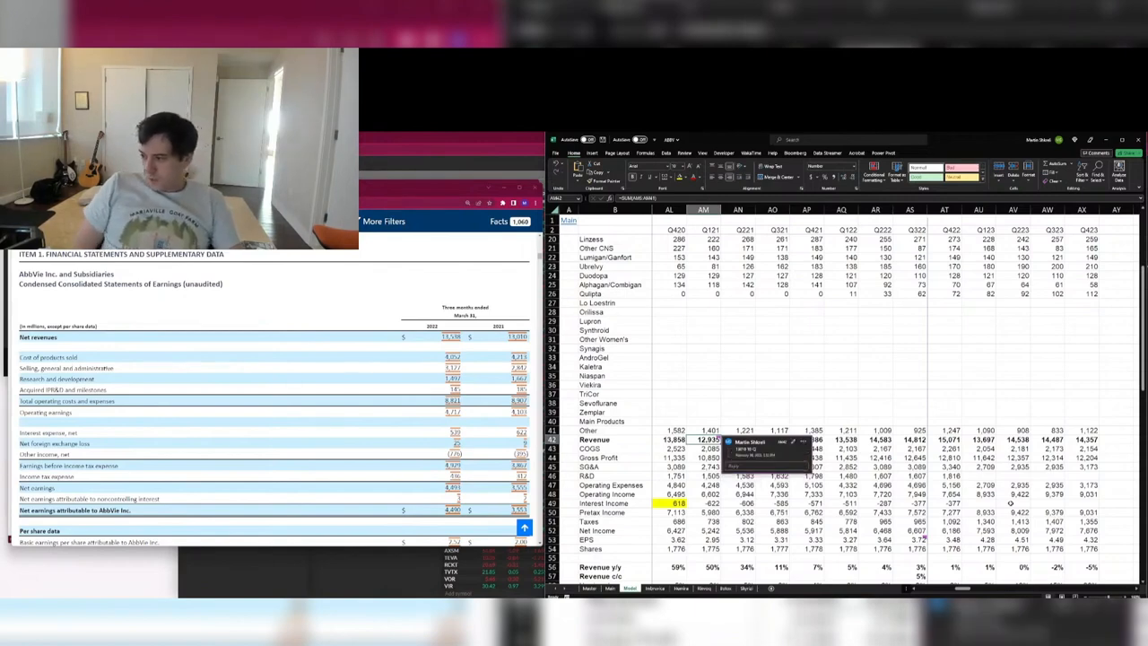
pyautogui.press('Escape')
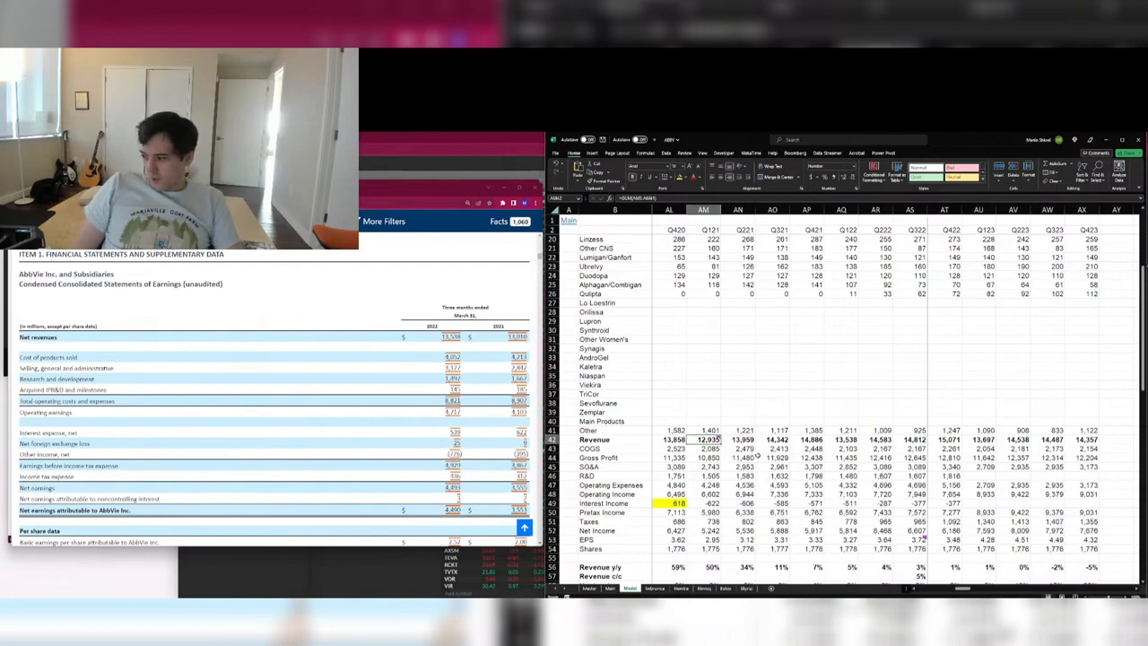
# Check the Q122 Cash formula against the 10-Q balance sheet and locate the filing's cash flow statement.
pyautogui.scroll(-3, 451, 410)
pyautogui.scroll(-10, 451, 410)
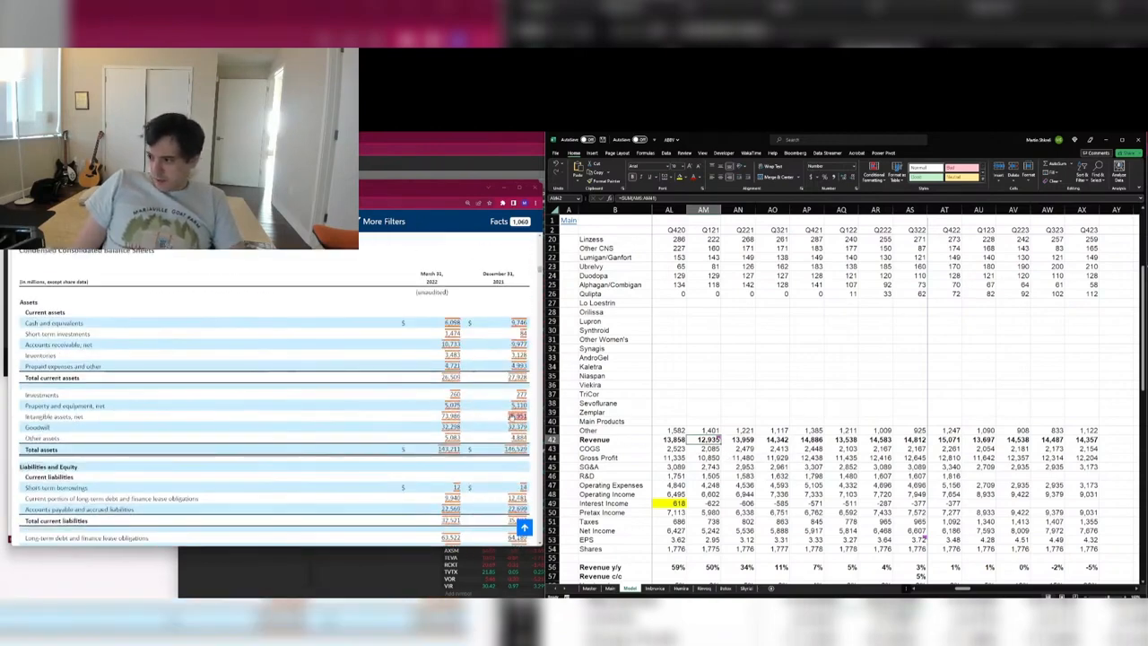
pyautogui.scroll(-12, 787, 440)
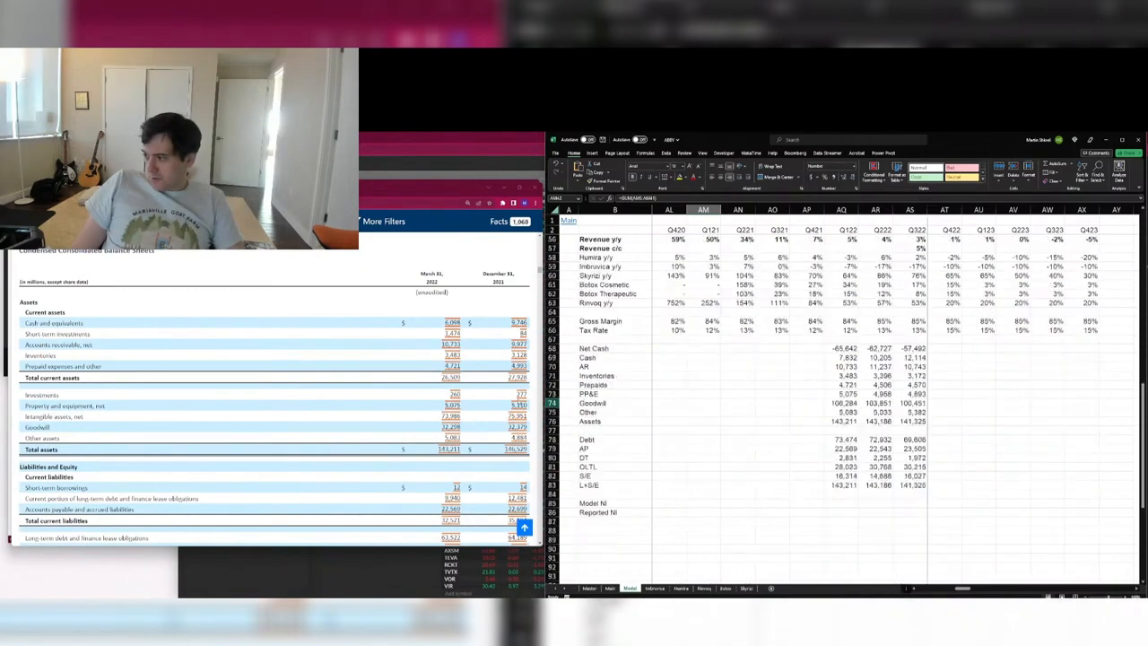
pyautogui.click(847, 358)
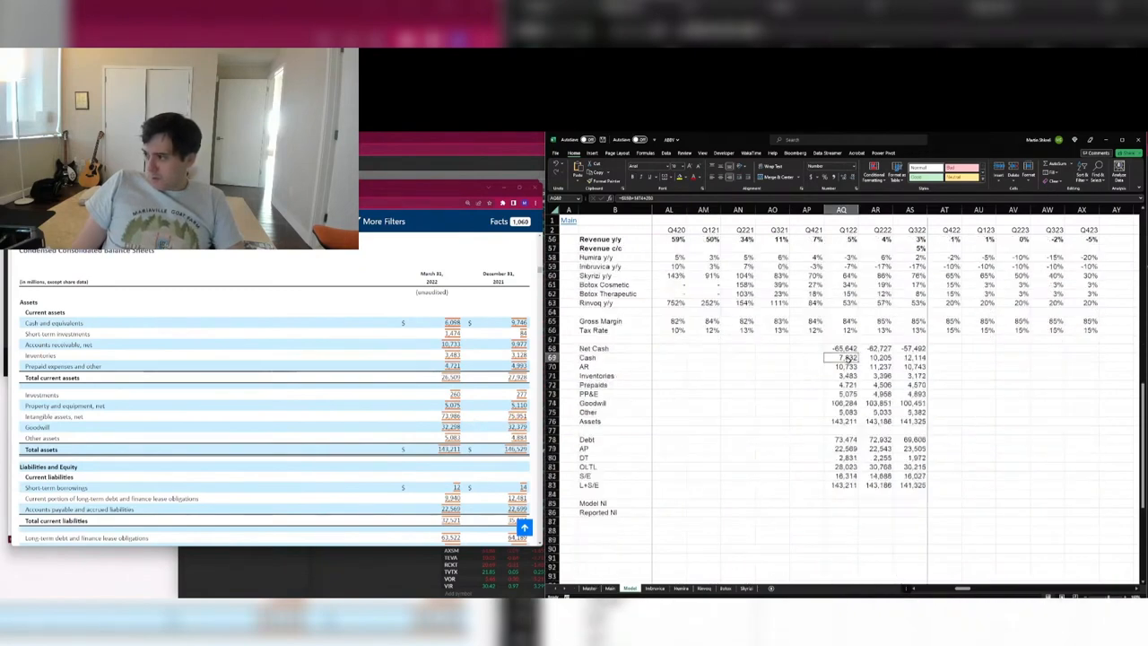
pyautogui.scroll(-15, 248, 427)
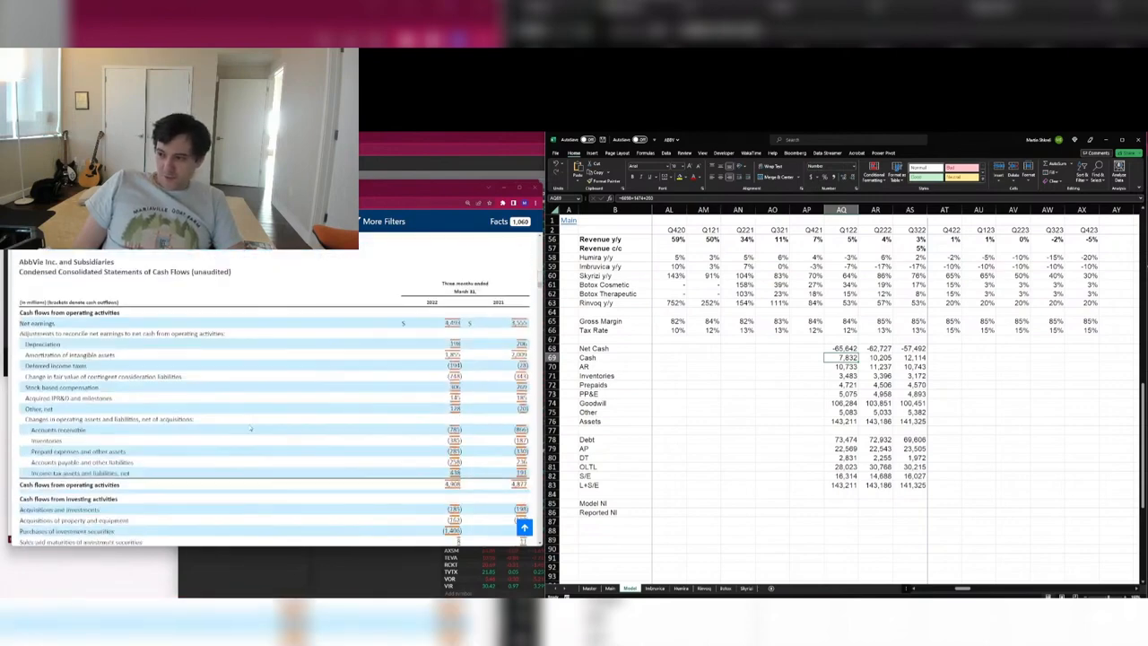
pyautogui.scroll(-3, 251, 429)
# Link the Q122 Model NI cell AQ85 to the same quarter's Net Income in AQ52.
pyautogui.click(841, 503)
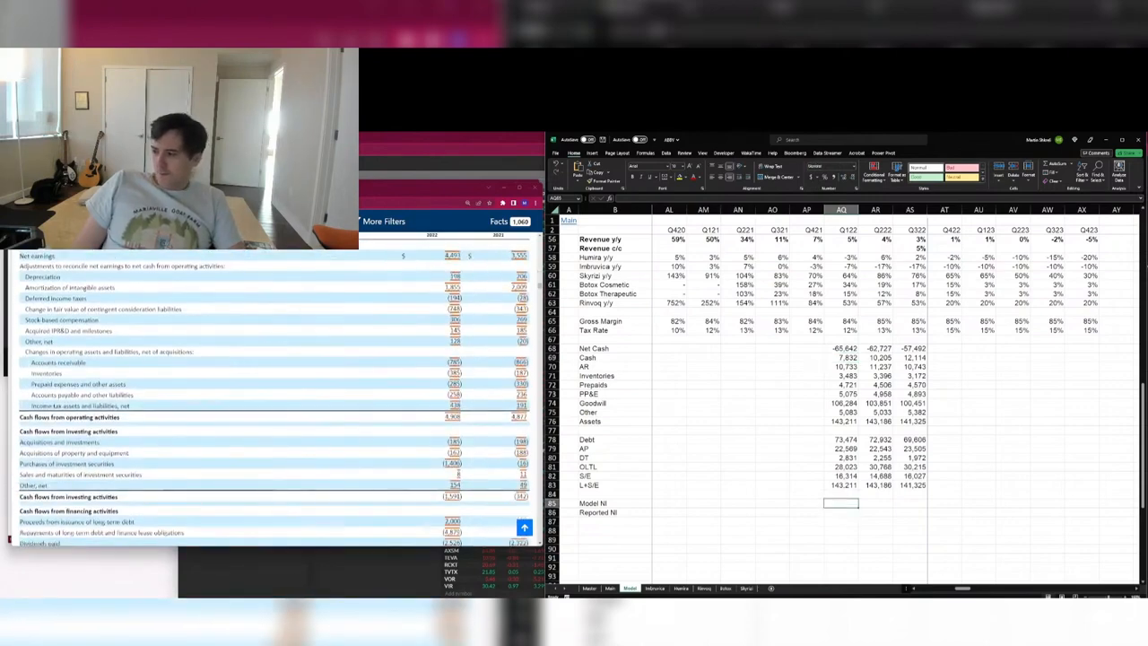
pyautogui.write('=')
pyautogui.press('Up')
pyautogui.press('Up')
pyautogui.press('Up')
pyautogui.press('Up')
pyautogui.press('Up')
pyautogui.press('Up')
pyautogui.press('Up')
pyautogui.press('Up')
pyautogui.press('Up')
pyautogui.press('Up')
pyautogui.press('Up')
pyautogui.press('Up')
pyautogui.press('Up')
pyautogui.press('Up')
pyautogui.press('Up')
pyautogui.press('Up')
pyautogui.press('Up')
pyautogui.press('Up')
pyautogui.press('Up')
pyautogui.press('Up')
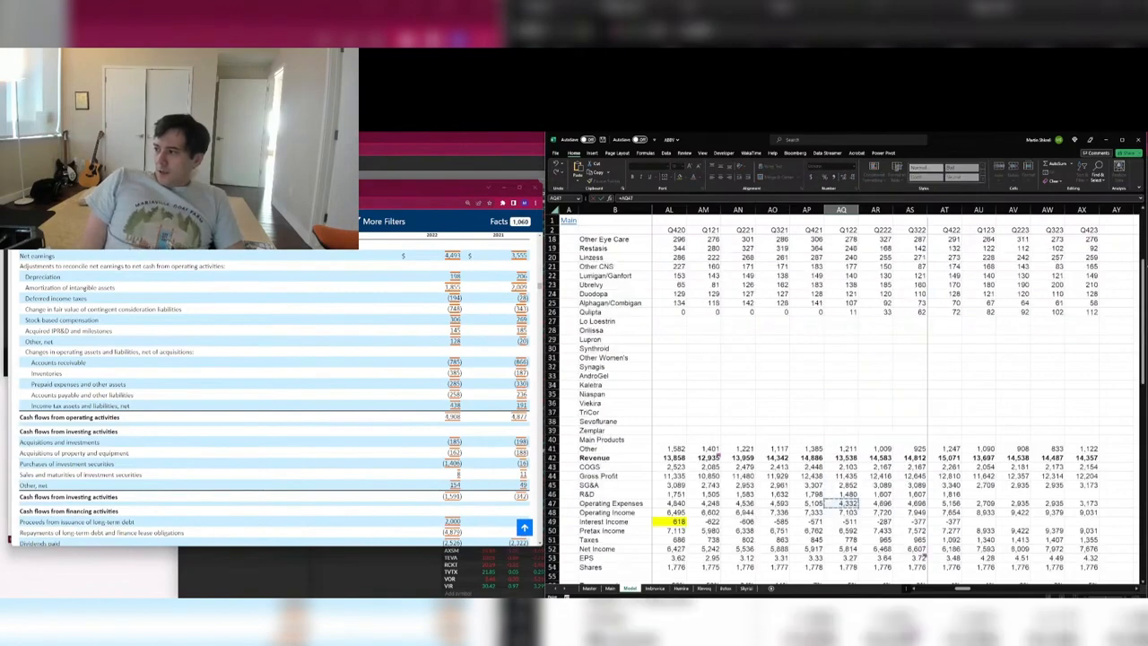
pyautogui.press('Down')
pyautogui.press('Down')
pyautogui.press('Down')
pyautogui.press('Down')
pyautogui.press('Down')
pyautogui.press('Down')
pyautogui.press('Down')
pyautogui.press('Up')
pyautogui.press('Up')
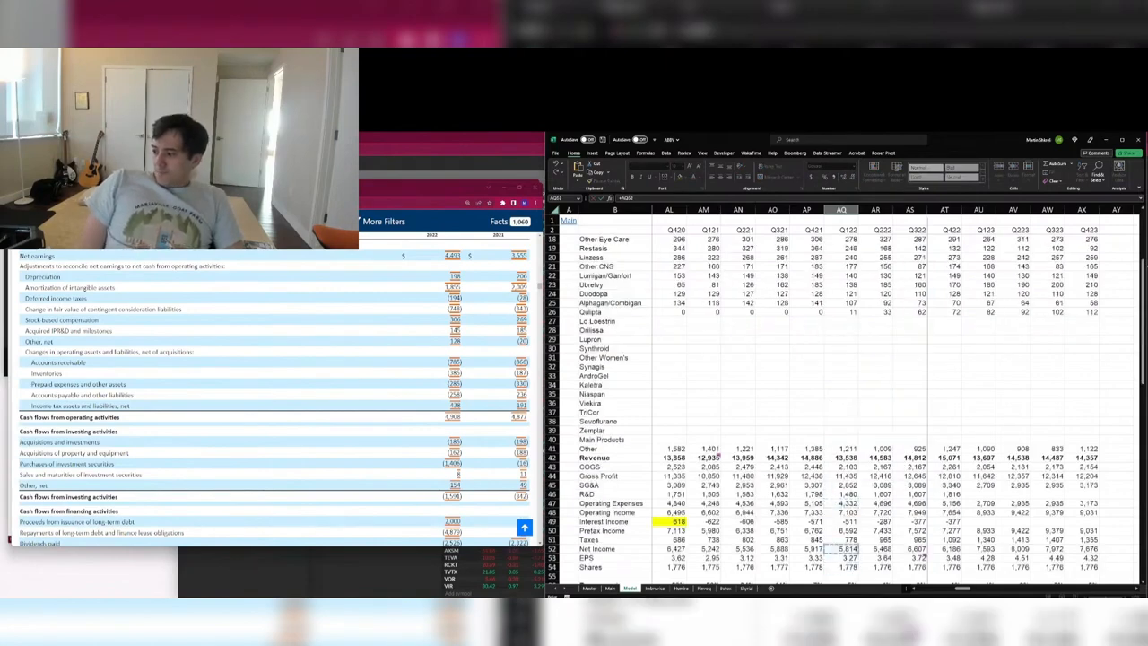
pyautogui.press('Return')
# Enter Q122 Reported NI as 4493 in AQ86, followed below by 198, 1855, -194, -748 and 306 in AQ87 to AQ91.
pyautogui.write('4')
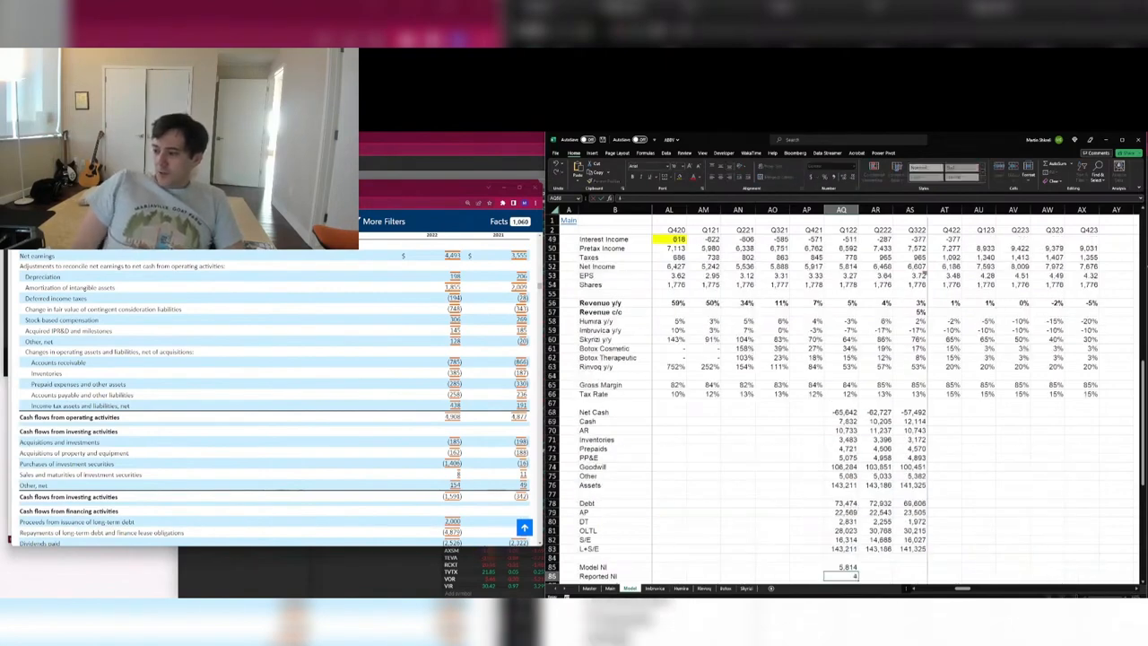
pyautogui.write('493')
pyautogui.press('Return')
pyautogui.write('198')
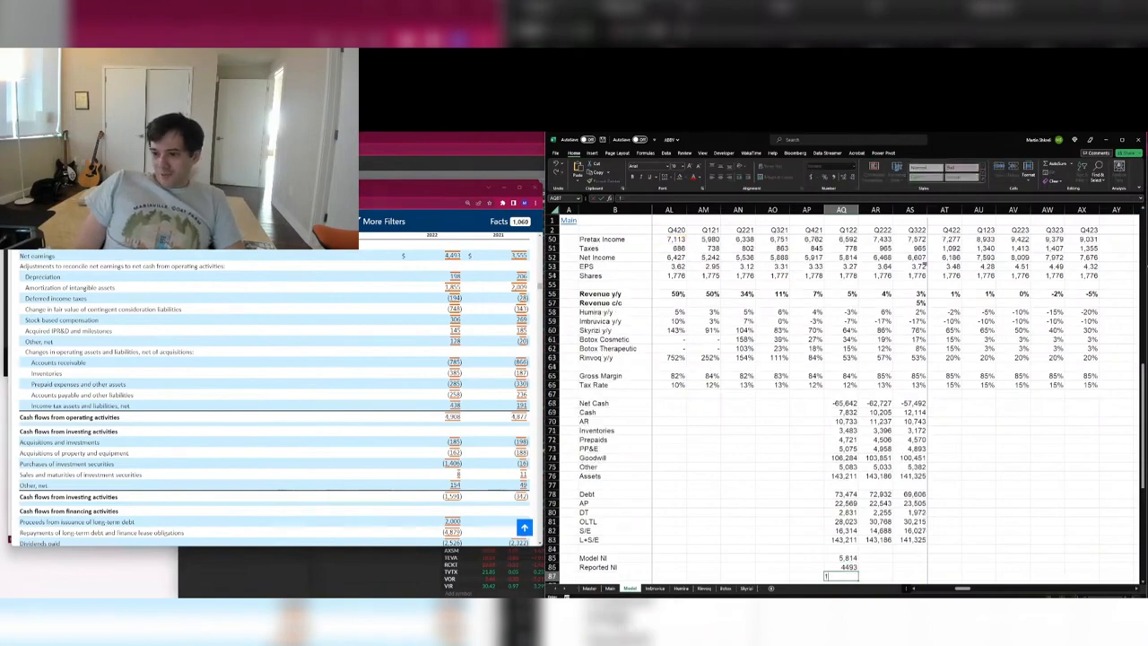
pyautogui.press('Return')
pyautogui.write('1855')
pyautogui.press('Return')
pyautogui.write('-194')
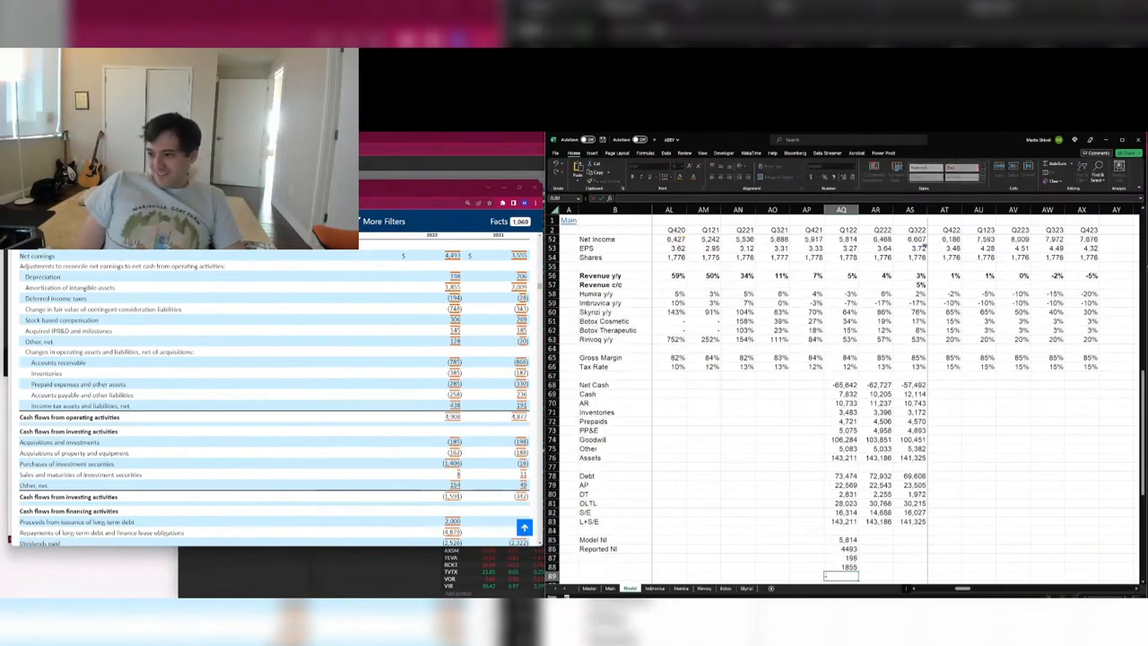
pyautogui.press('Return')
pyautogui.write('-748')
pyautogui.press('Return')
pyautogui.write('306')
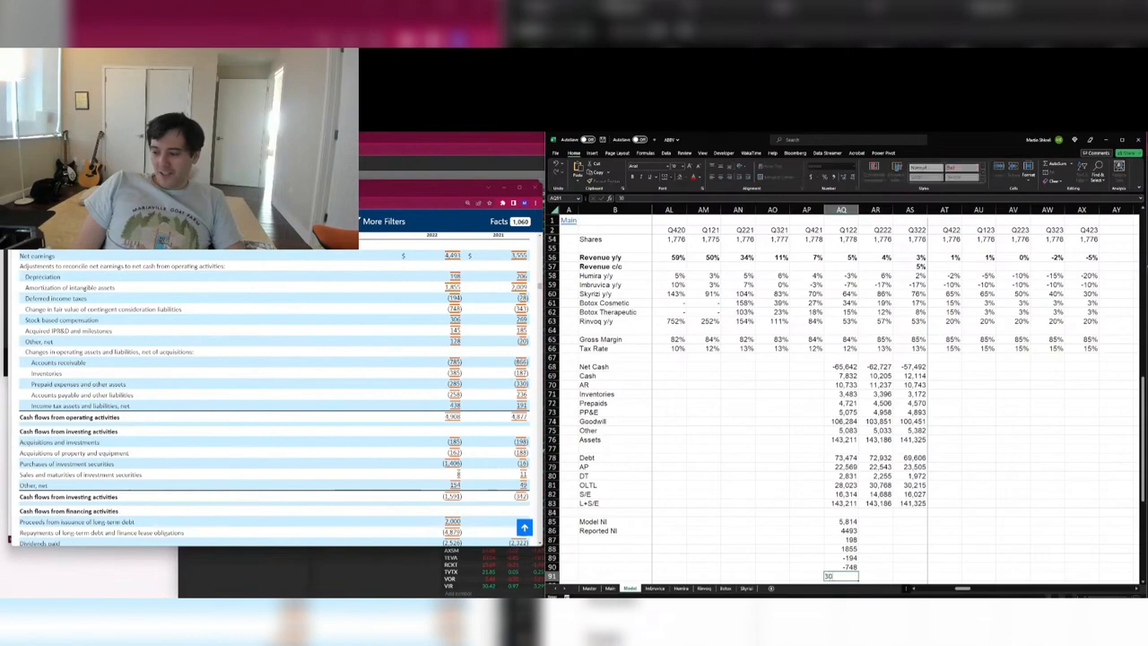
pyautogui.press('Return')
# Apply a number format with thousands separators and no decimals to rows 85 through 91.
pyautogui.press('Up')
pyautogui.hotkey('shift', 'space')
pyautogui.hotkey('ctrl', 'shift', 'Up')
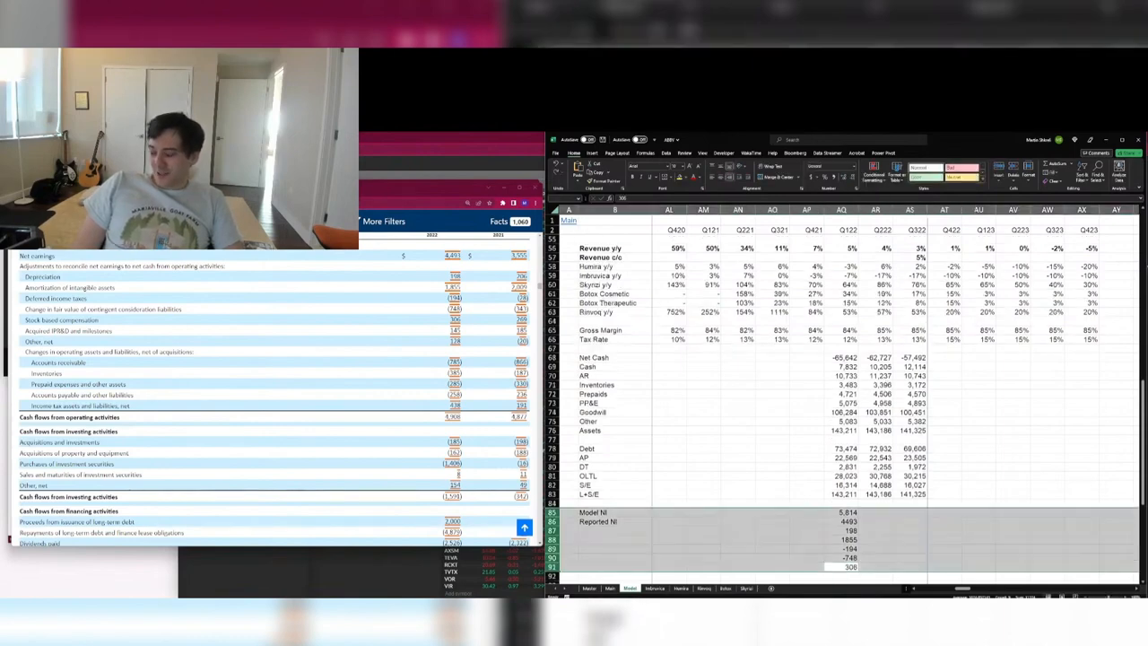
pyautogui.hotkey('ctrl', '1')
pyautogui.press('Return')
pyautogui.press('Up')
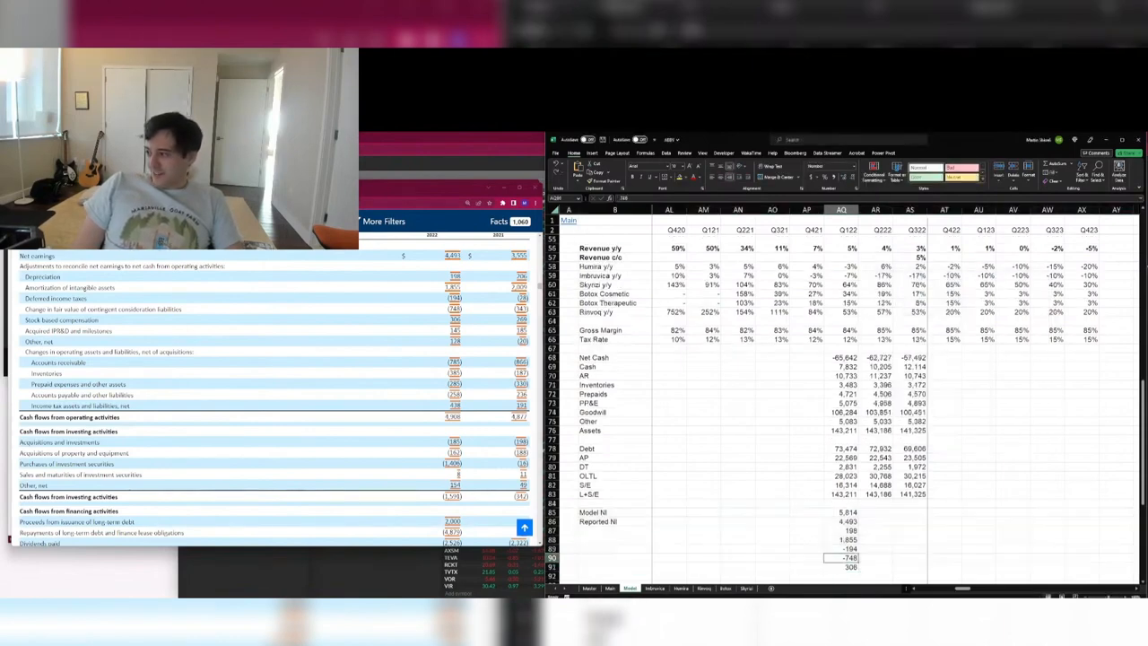
# Add the row labels Depreciation, Amortization and DT in B87 to B89 below Reported NI.
pyautogui.hotkey('ctrl', 'Up')
pyautogui.hotkey('ctrl', 'Down')
pyautogui.hotkey('ctrl', 'Up')
pyautogui.press('Down')
pyautogui.press('Down')
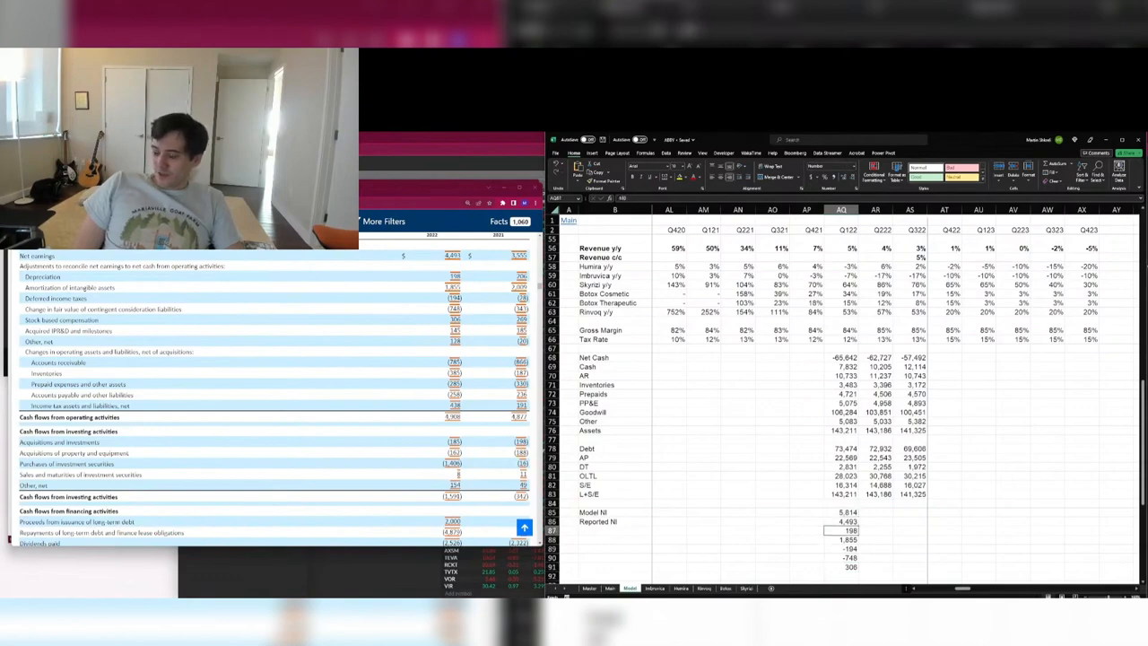
pyautogui.hotkey('ctrl', 'Left')
pyautogui.press('Right')
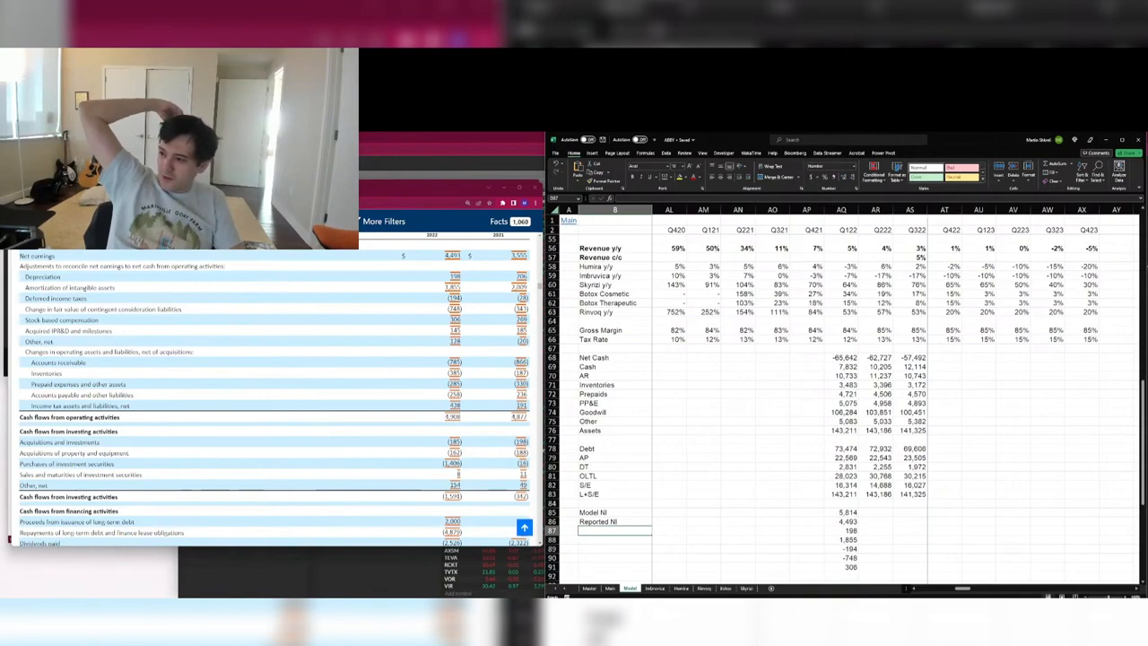
pyautogui.write('Depreciation')
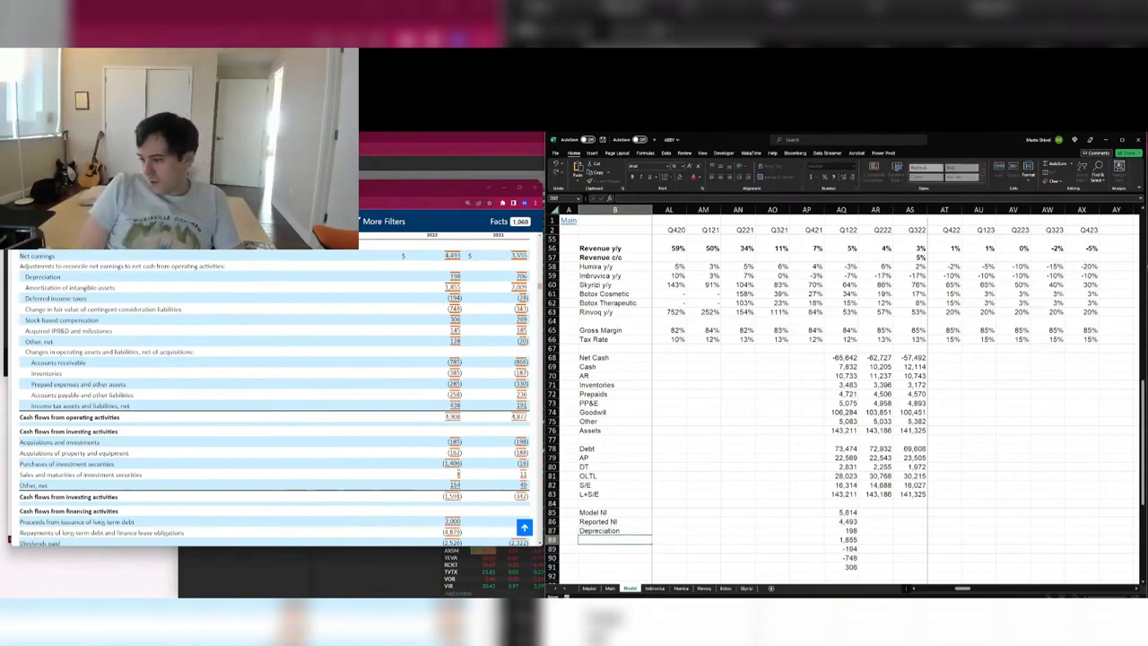
pyautogui.press('Return')
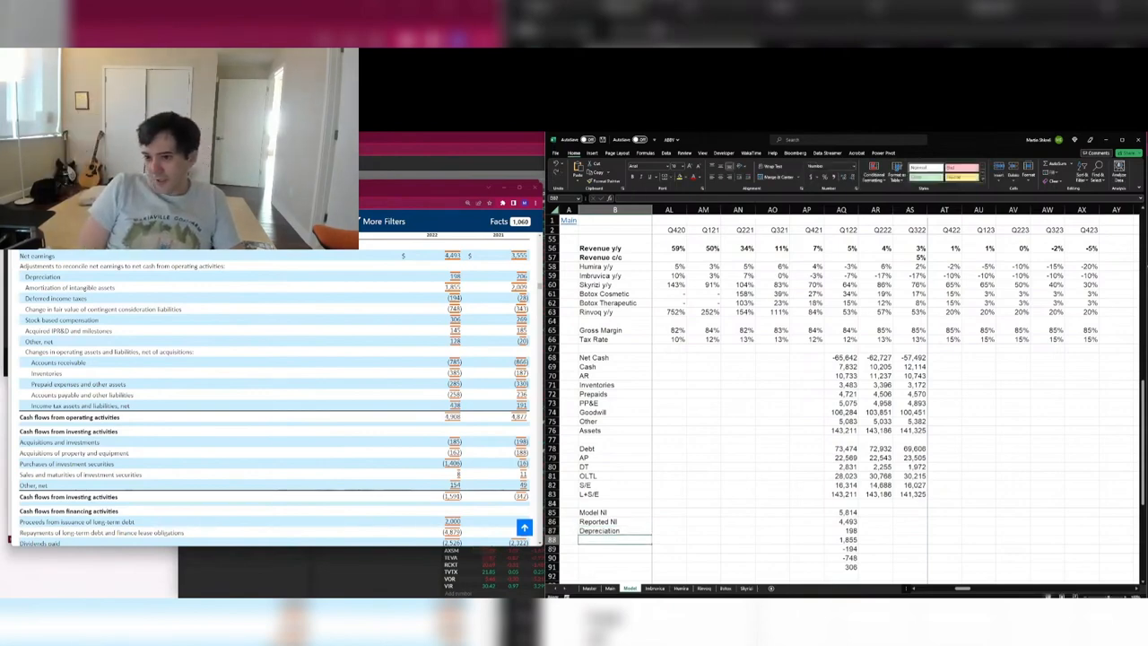
pyautogui.write('Amortization')
pyautogui.press('Return')
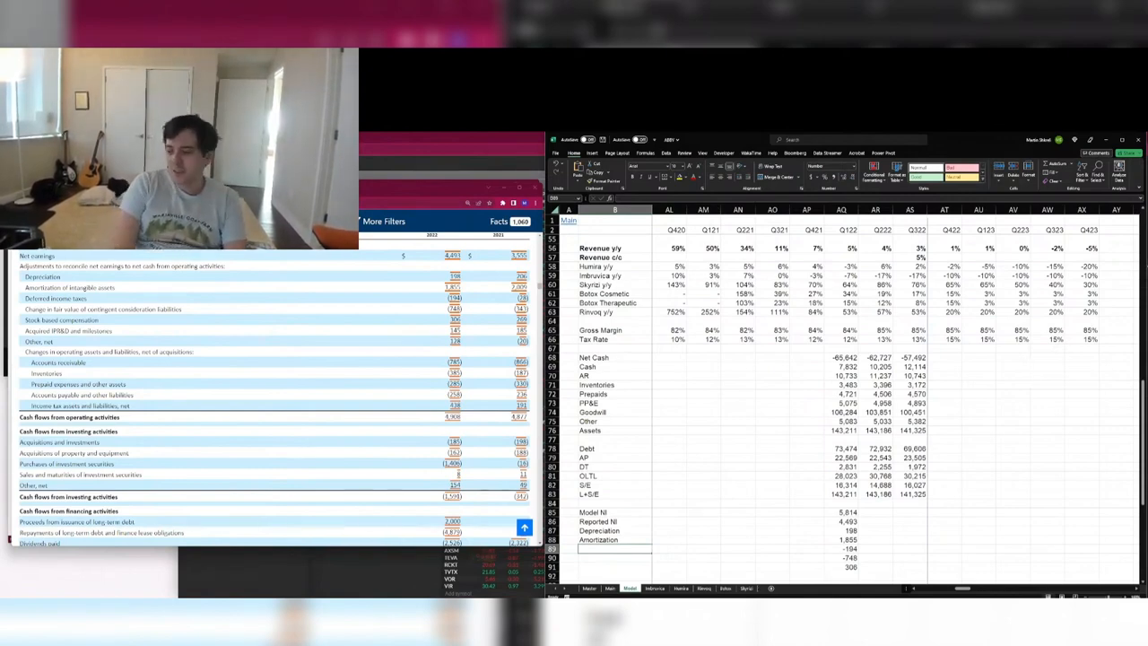
pyautogui.write('DT')
pyautogui.press('Return')
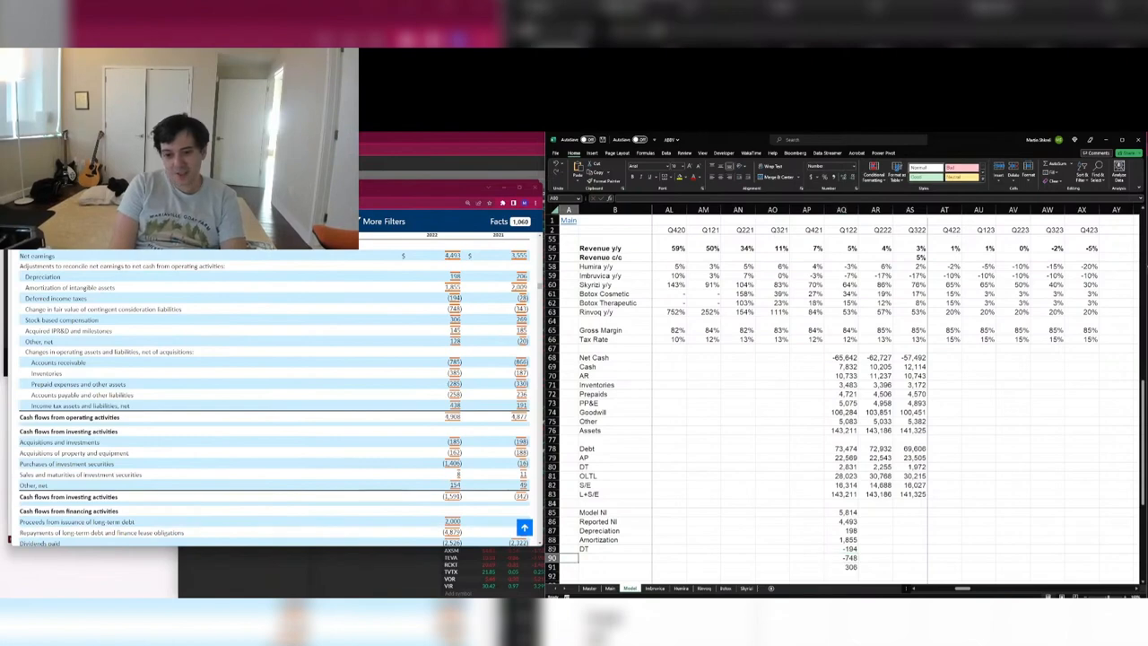
# Label the contingent consideration row CoCo in B90 and the stock-based compensation row SBC in B91.
pyautogui.press('Right')
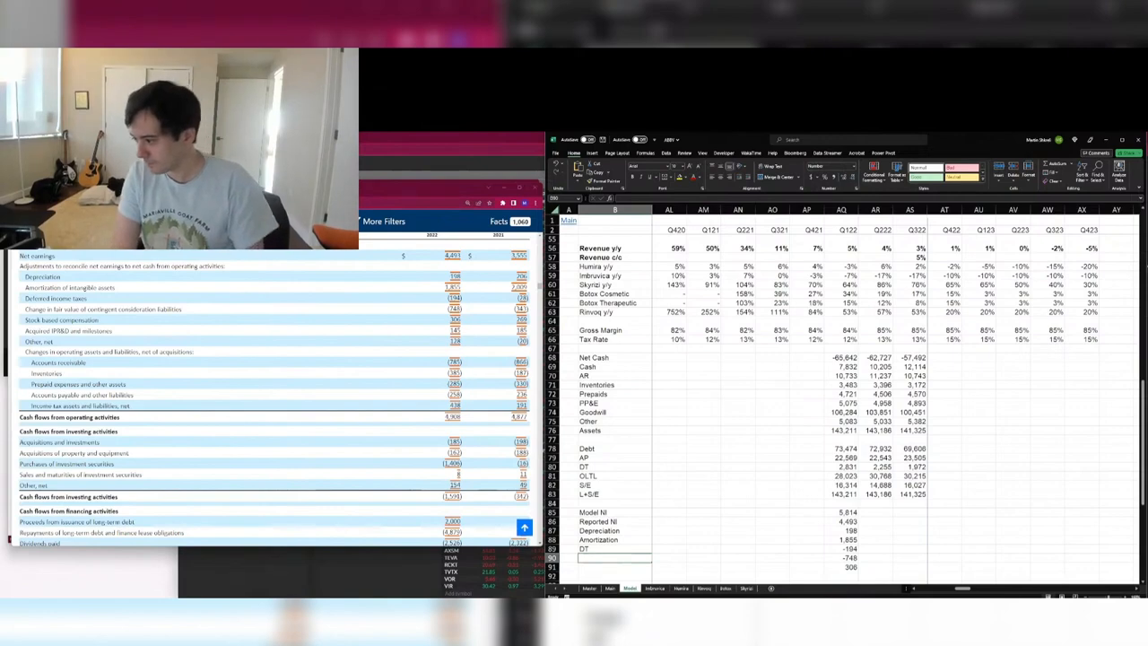
pyautogui.hotkey('ctrl', 'Right')
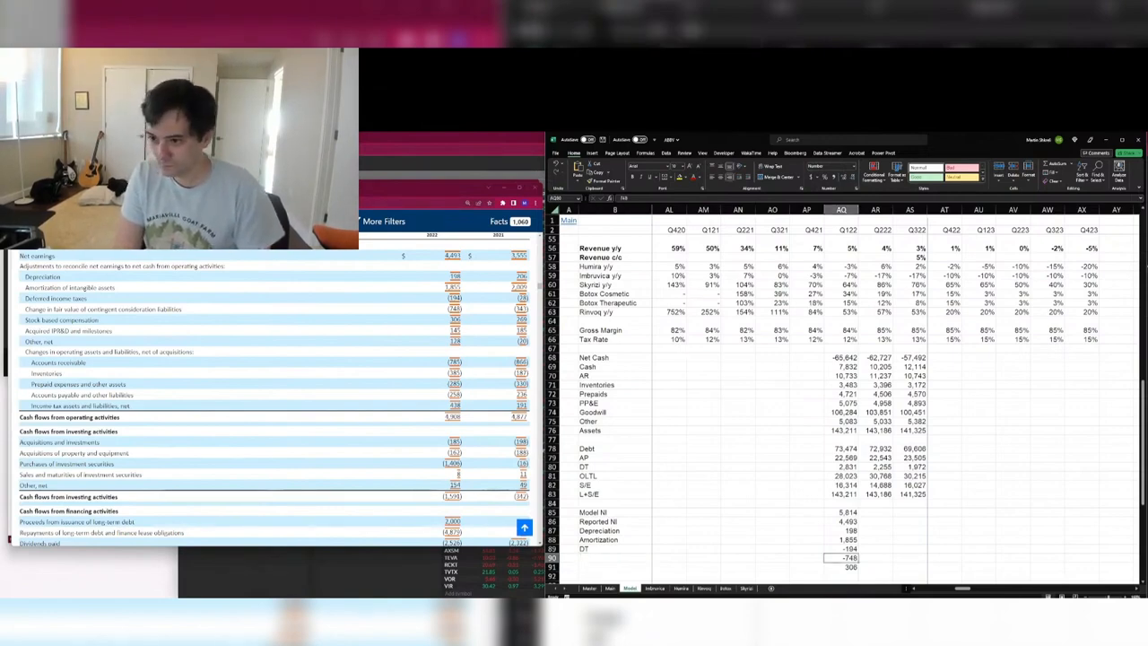
pyautogui.hotkey('ctrl', 'Left')
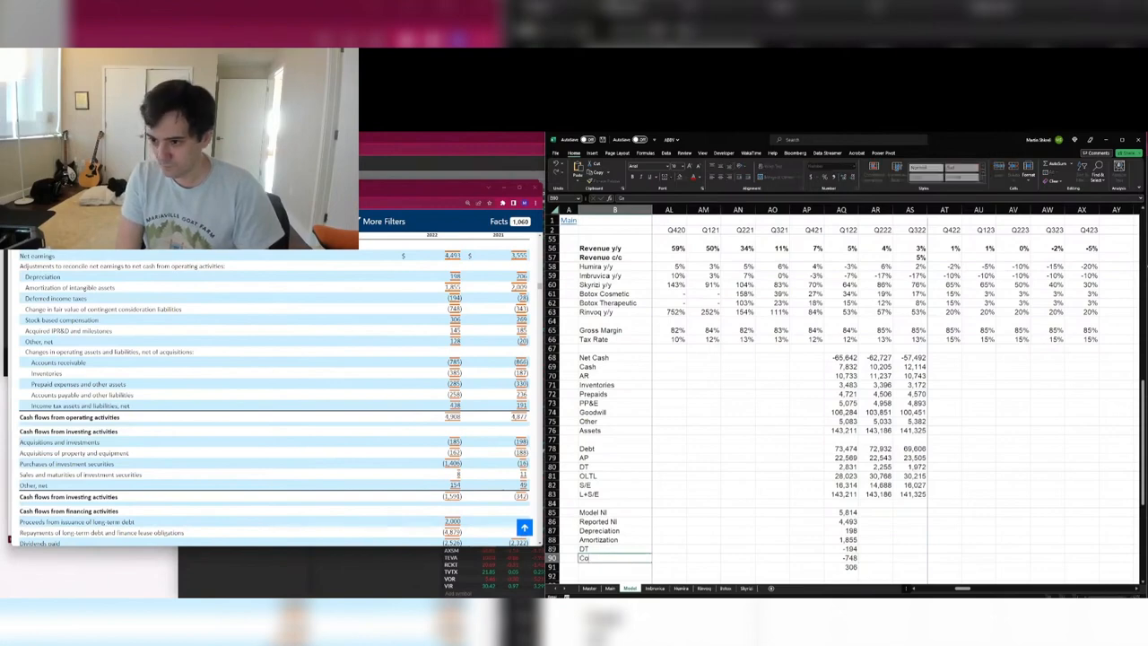
pyautogui.write('CoCo')
pyautogui.press('Return')
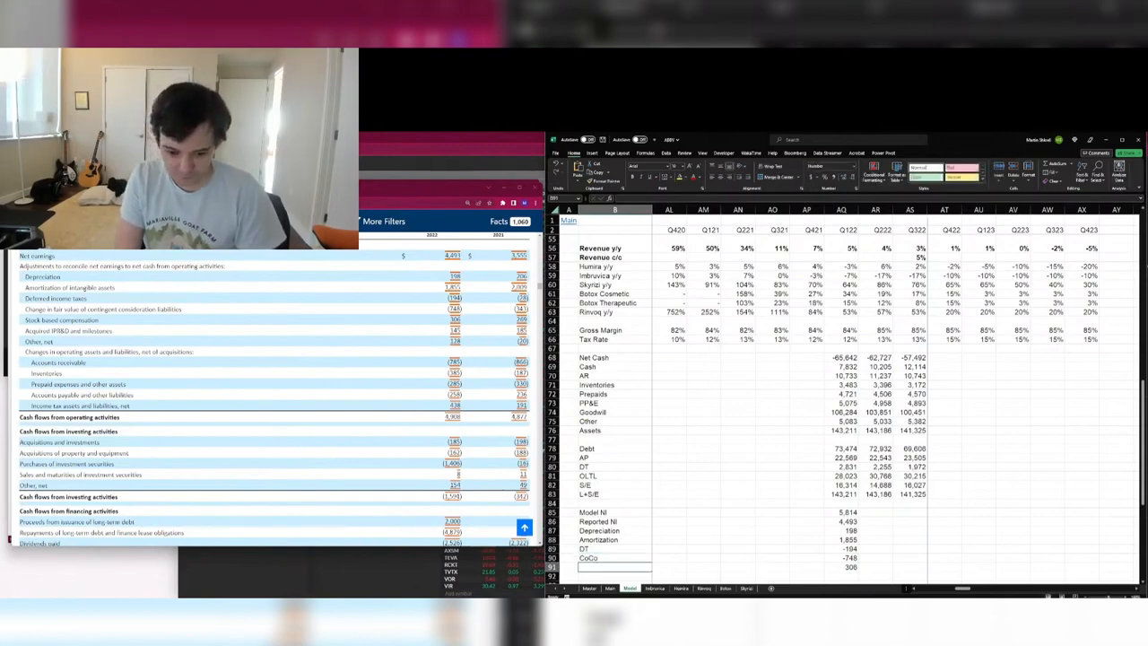
pyautogui.write('SBC')
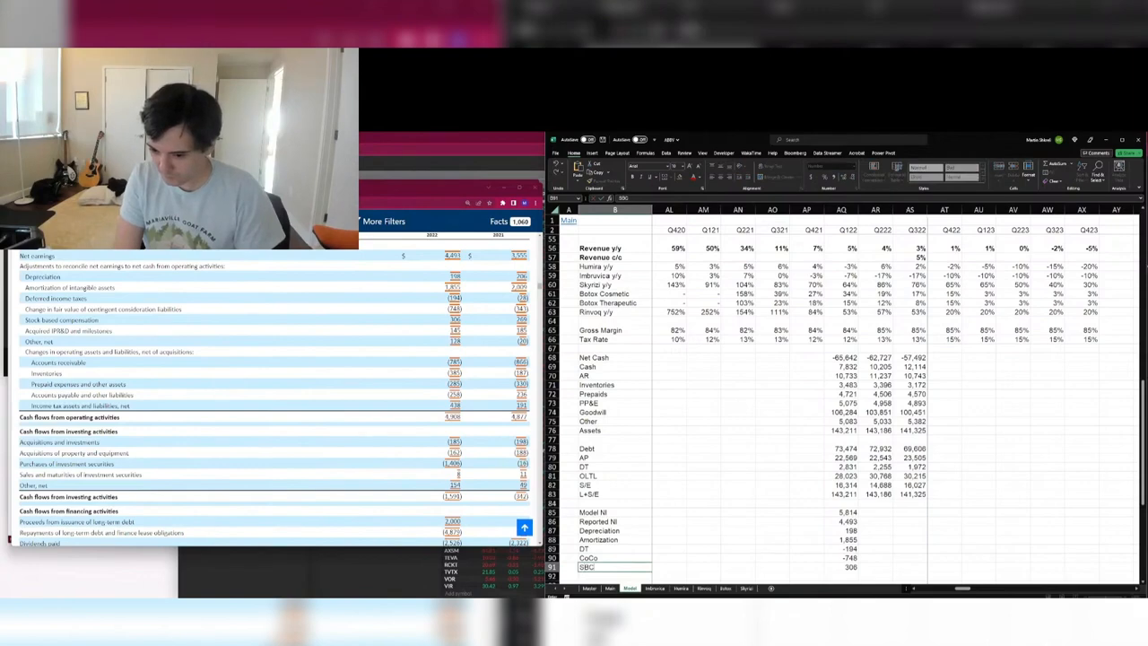
pyautogui.press('Return')
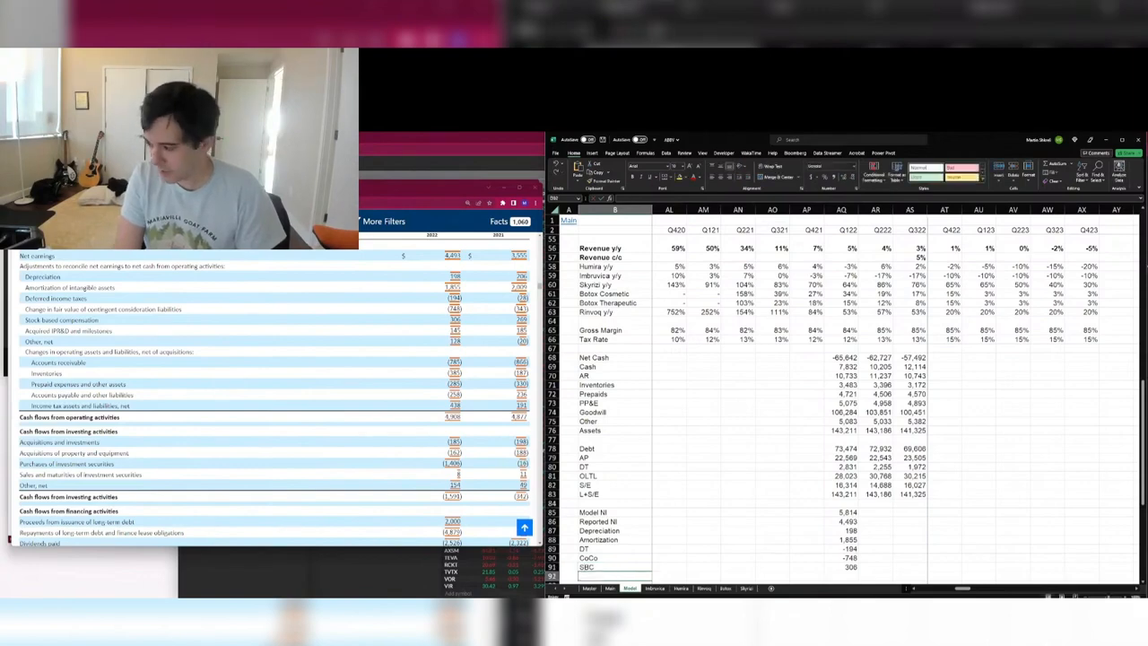
pyautogui.press('Down')
pyautogui.hotkey('ctrl', 'Up')
pyautogui.hotkey('ctrl', 'Up')
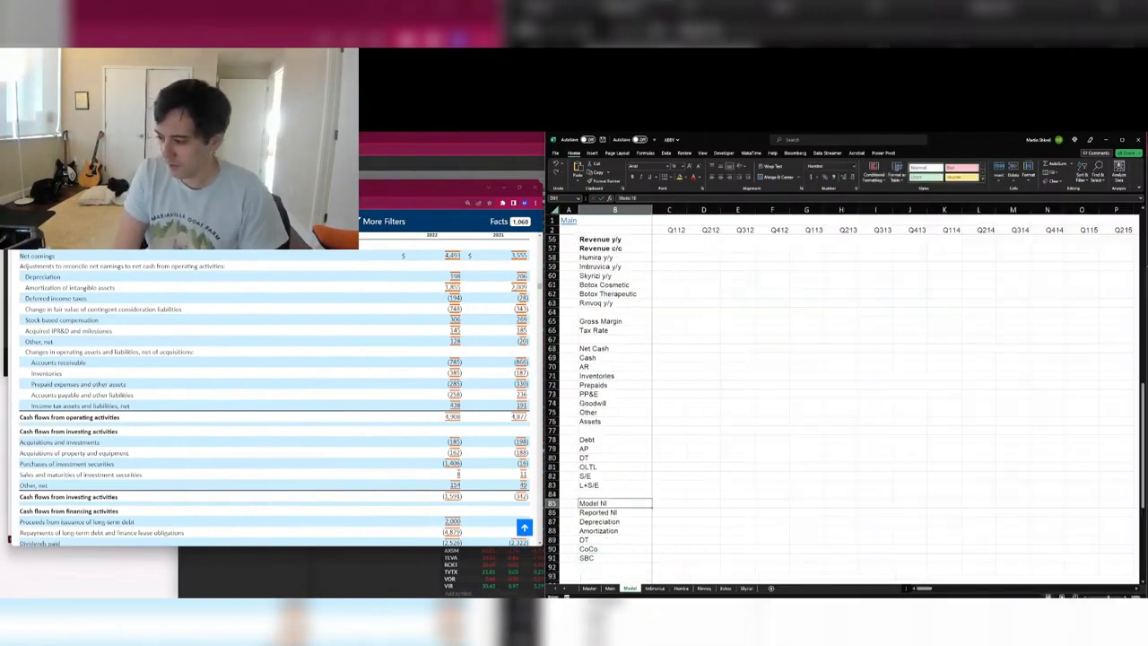
pyautogui.hotkey('ctrl', 'Right')
pyautogui.hotkey('ctrl', 'Down')
pyautogui.press('Down')
pyautogui.press('Down')
pyautogui.press('Down')
pyautogui.press('Down')
pyautogui.press('Down')
pyautogui.press('Down')
pyautogui.press('Down')
pyautogui.press('Down')
pyautogui.press('Down')
pyautogui.press('Down')
pyautogui.press('Down')
pyautogui.press('Down')
pyautogui.press('Down')
pyautogui.press('Down')
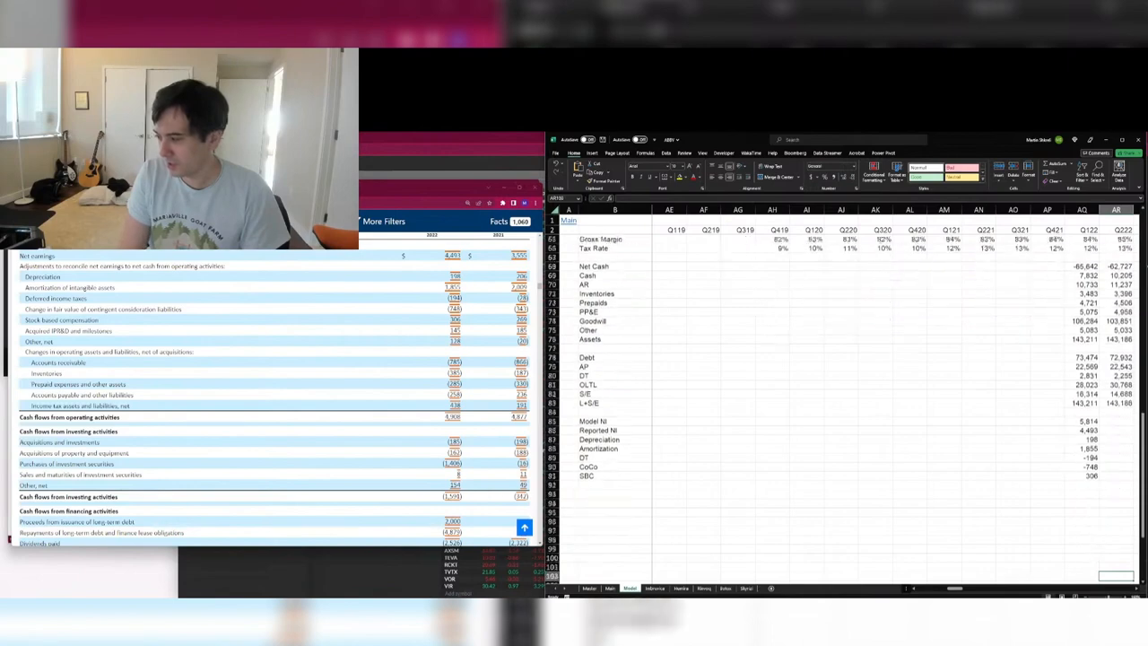
pyautogui.press('Right')
pyautogui.press('Right')
pyautogui.press('Right')
pyautogui.press('Right')
pyautogui.press('Right')
pyautogui.press('Right')
pyautogui.press('Right')
pyautogui.press('Right')
pyautogui.press('Right')
pyautogui.press('Left')
pyautogui.press('Left')
pyautogui.press('Left')
pyautogui.press('Left')
pyautogui.press('Left')
pyautogui.press('Left')
pyautogui.press('Left')
pyautogui.press('Left')
pyautogui.press('Left')
pyautogui.press('Left')
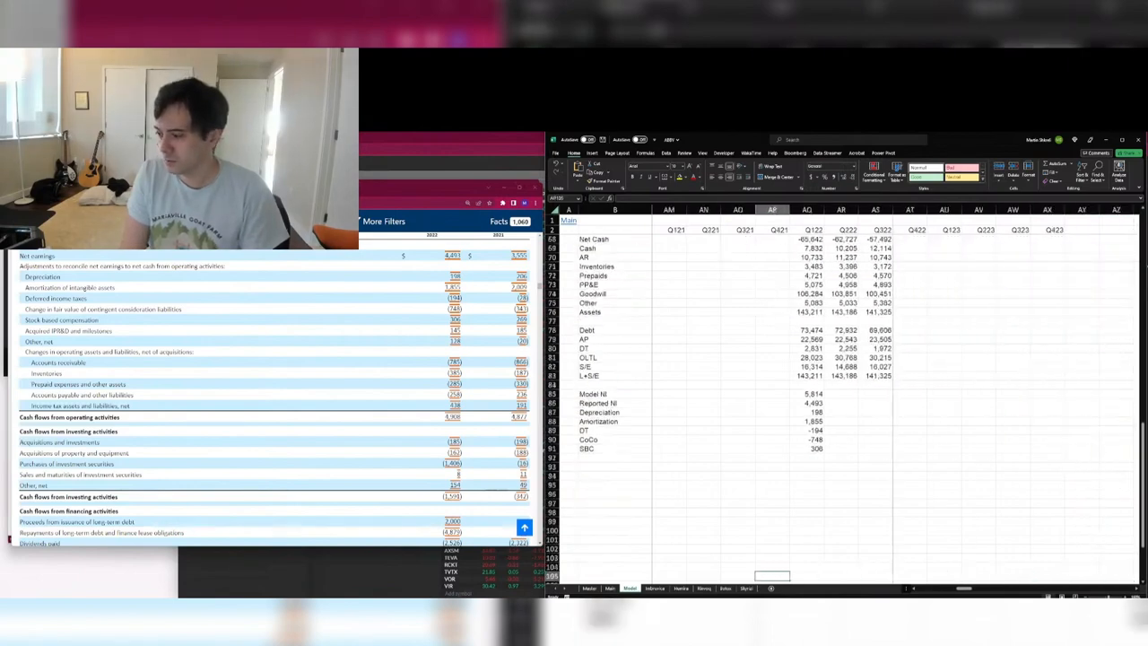
# Search Google for rakia in a new browser tab and show the video results.
pyautogui.press('Right')
pyautogui.hotkey('ctrl', 'Up')
pyautogui.hotkey('alt', 'Tab')
pyautogui.hotkey('alt', 'Tab')
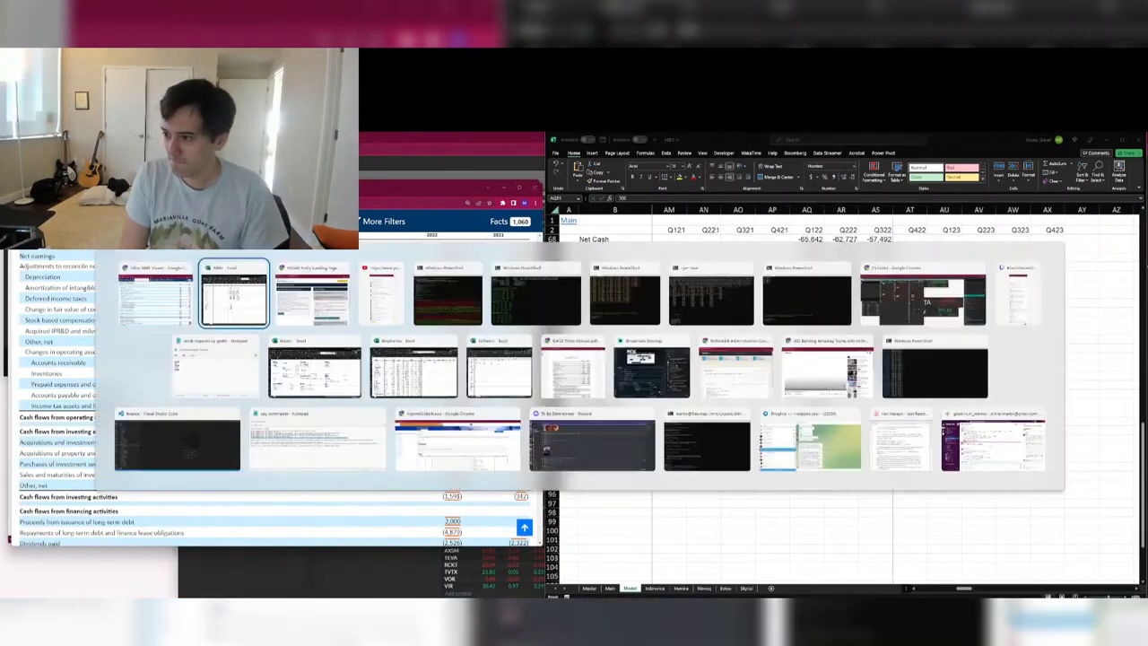
pyautogui.hotkey('ctrl', 't')
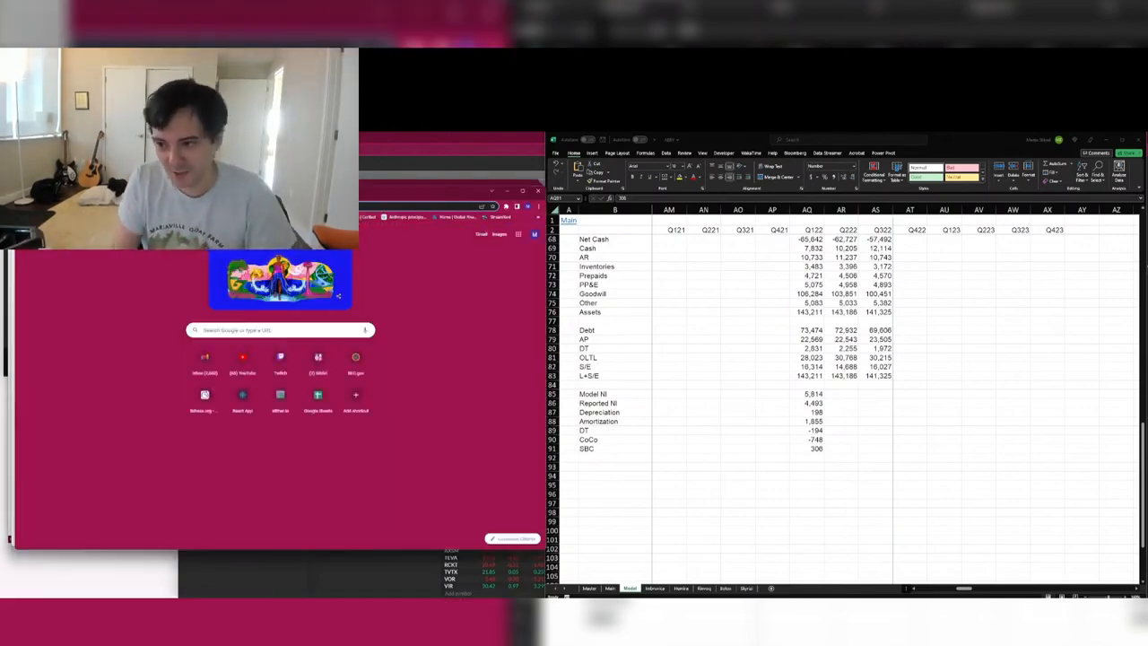
pyautogui.write('rakia')
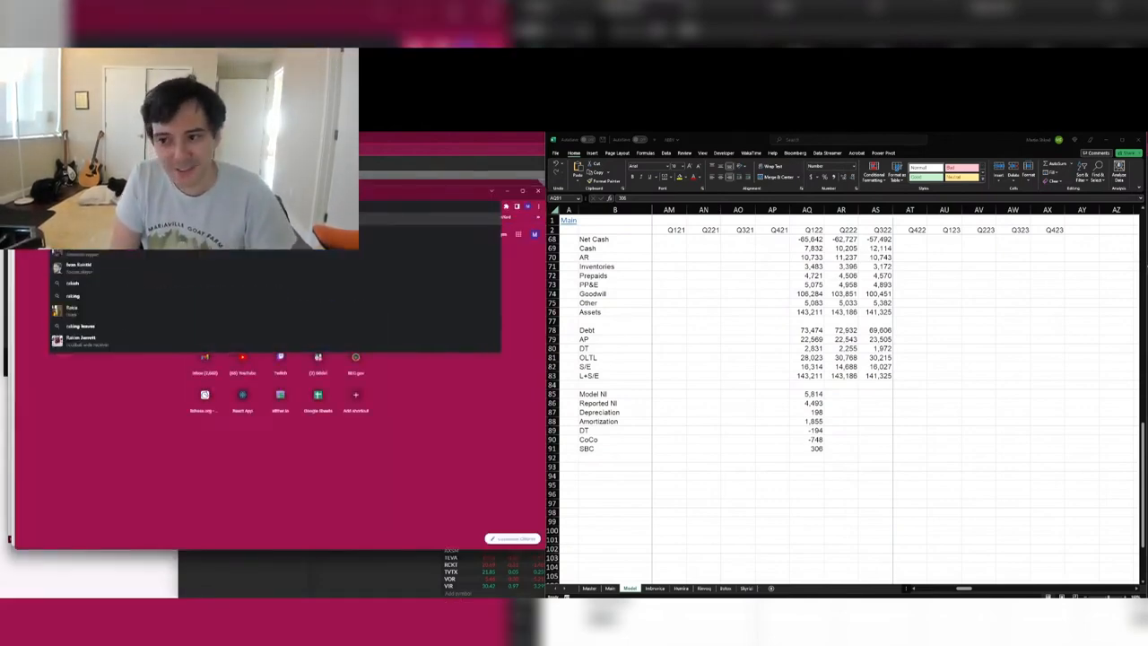
pyautogui.press('Return')
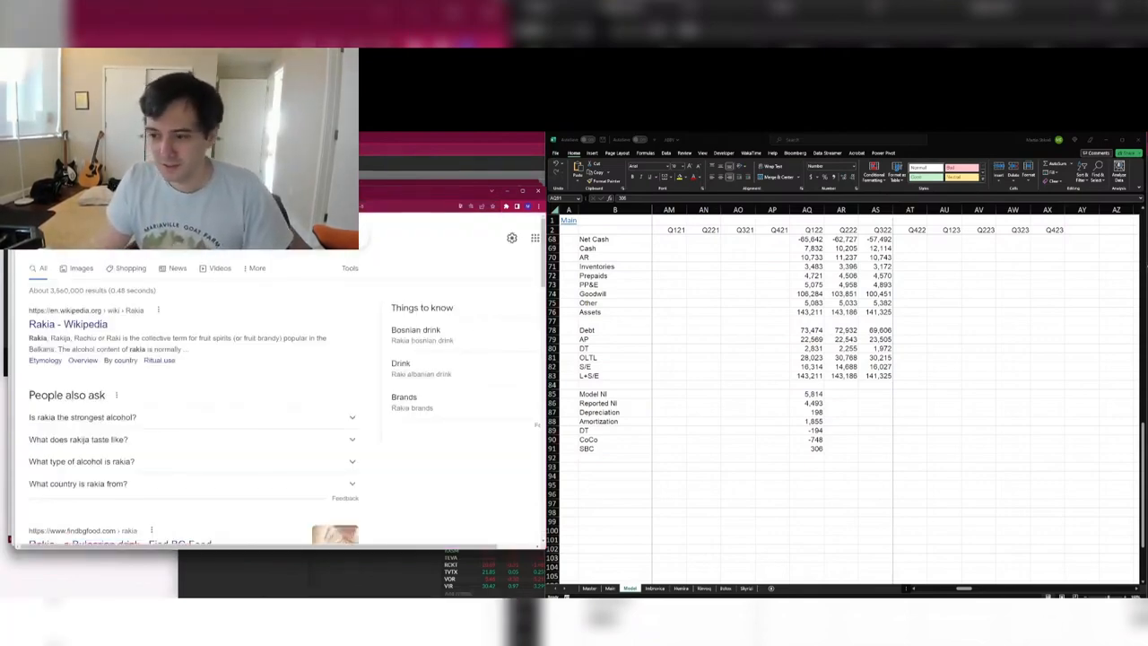
pyautogui.click(220, 238)
pyautogui.write('w')
pyautogui.press('Return')
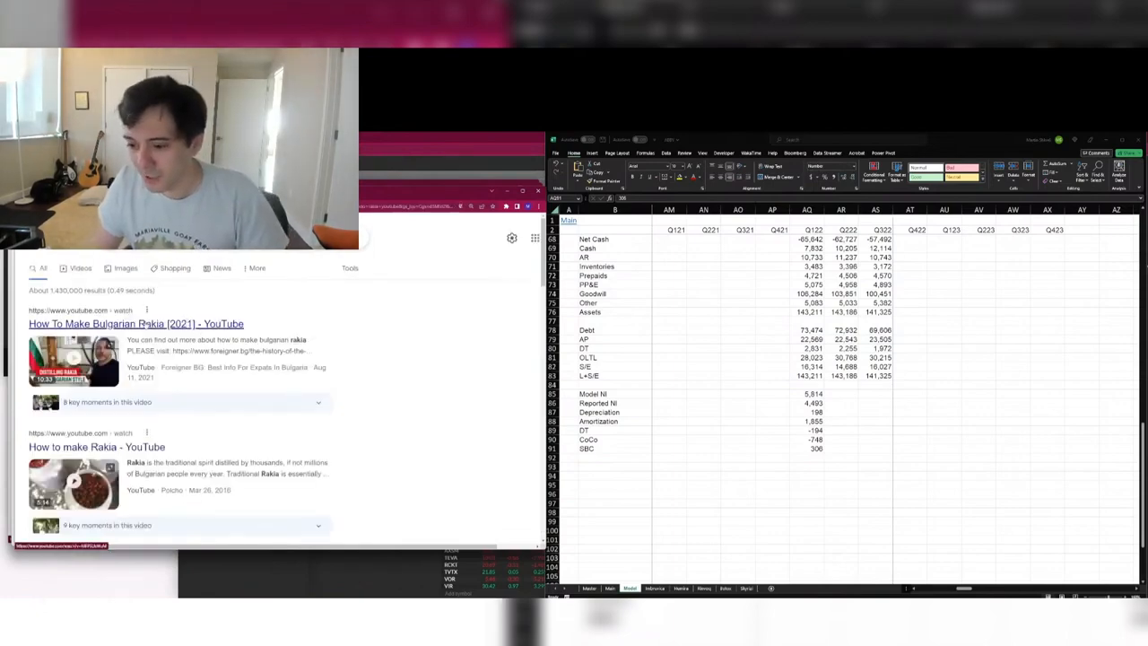
pyautogui.click(79, 267)
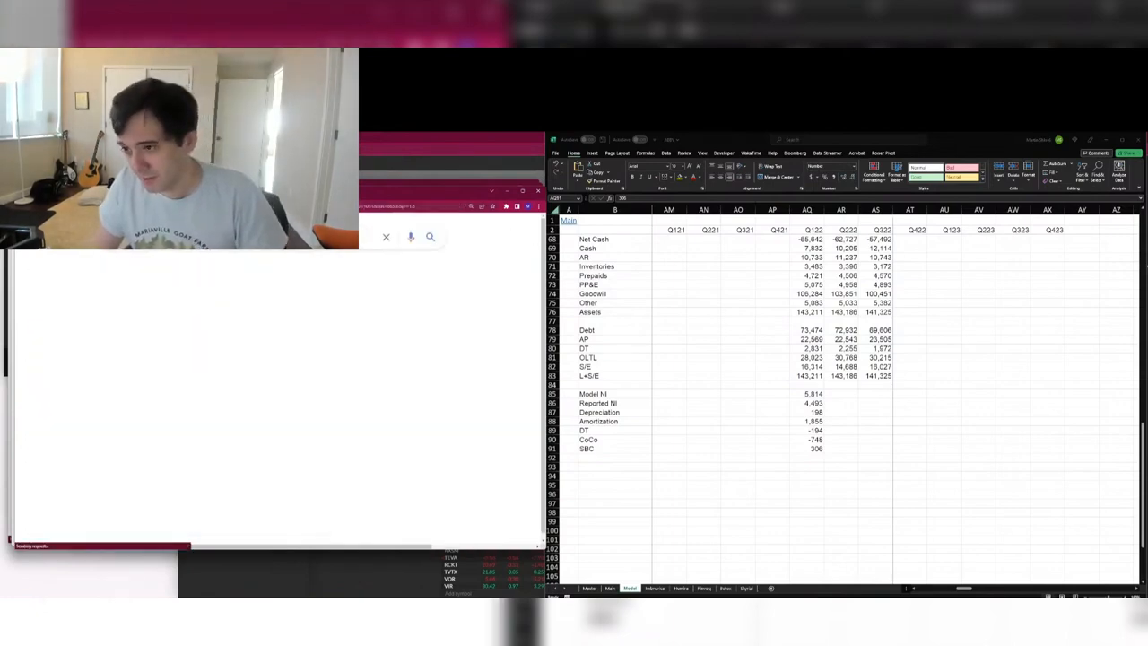
# Look through the rakia video results to the end of the page and close them.
pyautogui.scroll(-2, 344, 388)
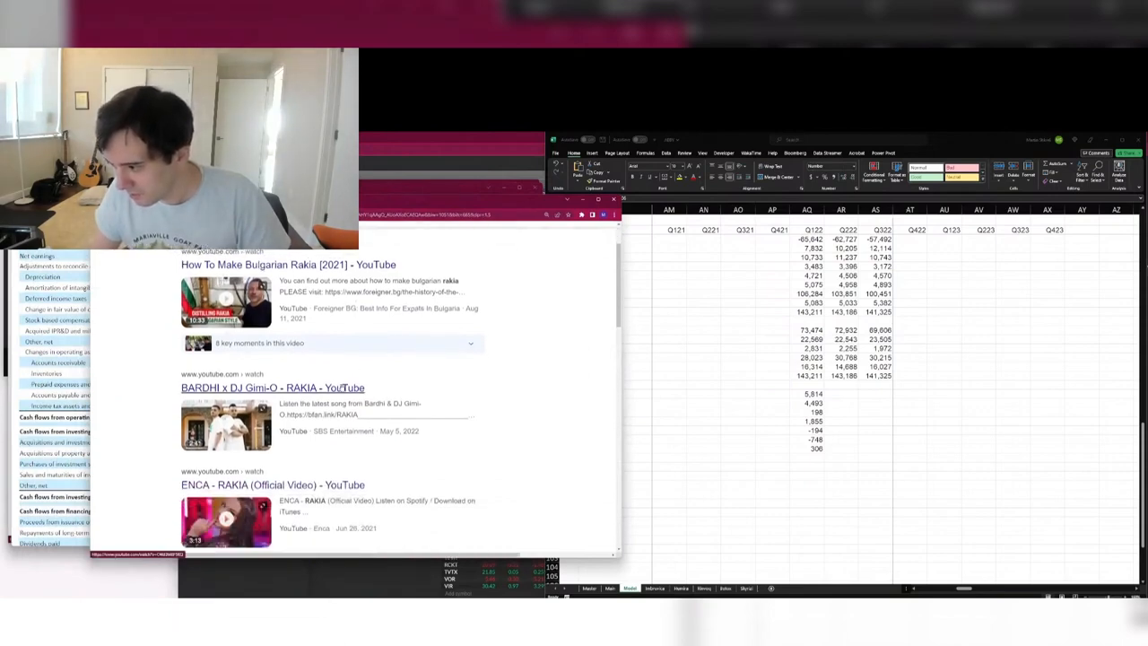
pyautogui.scroll(-1, 344, 388)
pyautogui.scroll(-5, 325, 367)
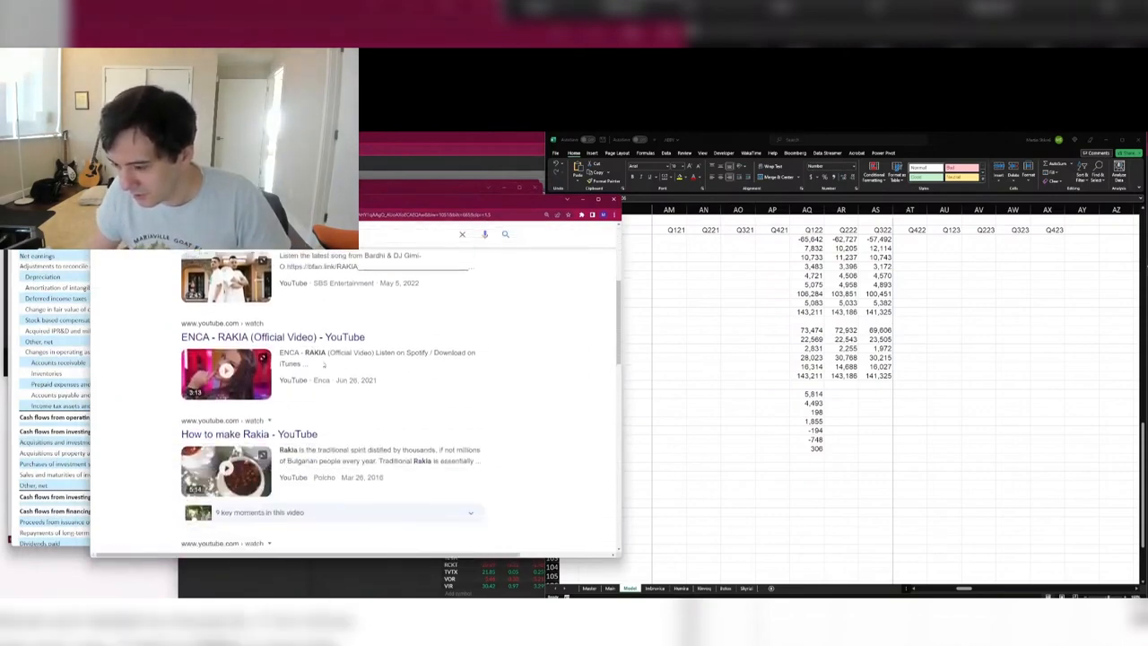
pyautogui.scroll(-2, 322, 389)
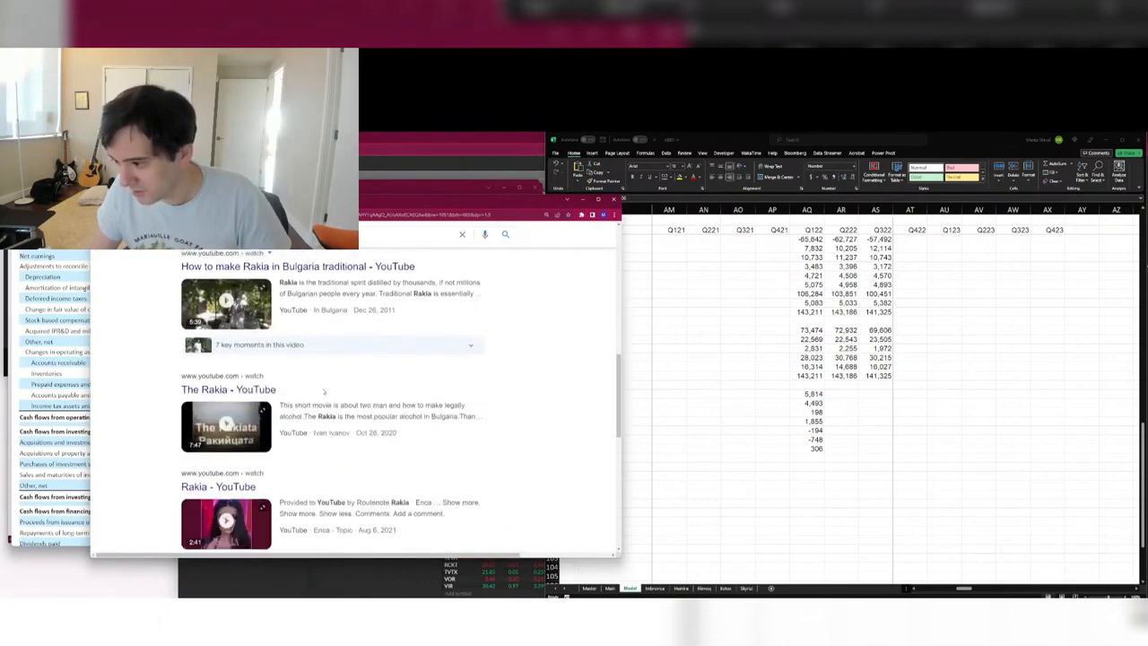
pyautogui.scroll(-2, 425, 411)
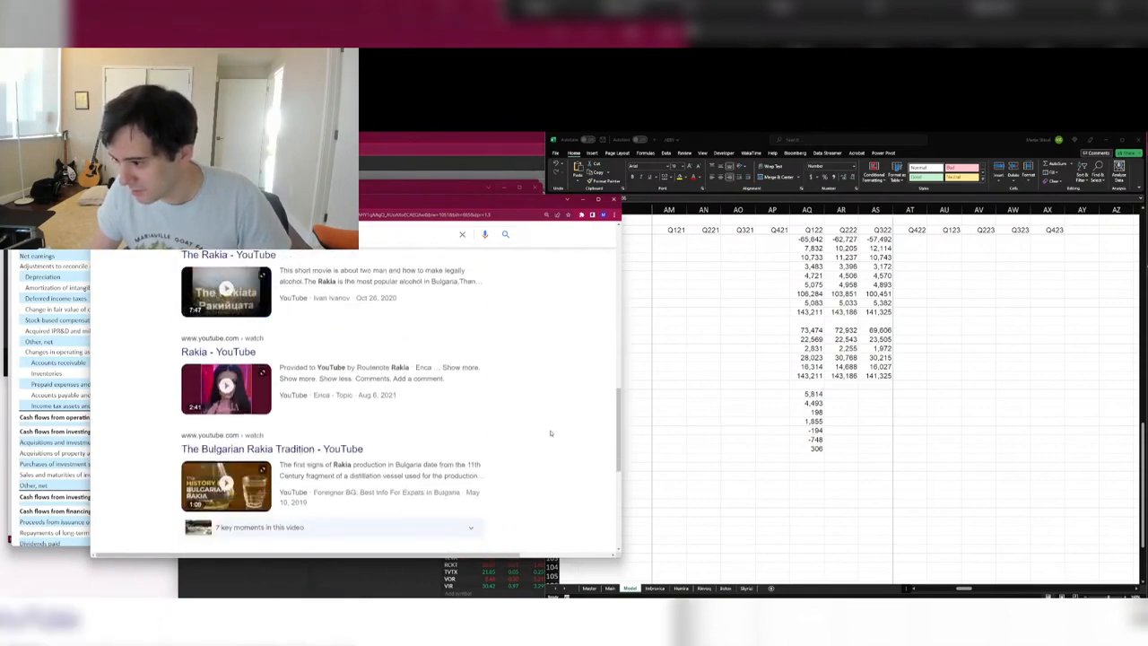
pyautogui.scroll(-3, 550, 433)
pyautogui.scroll(-2, 536, 442)
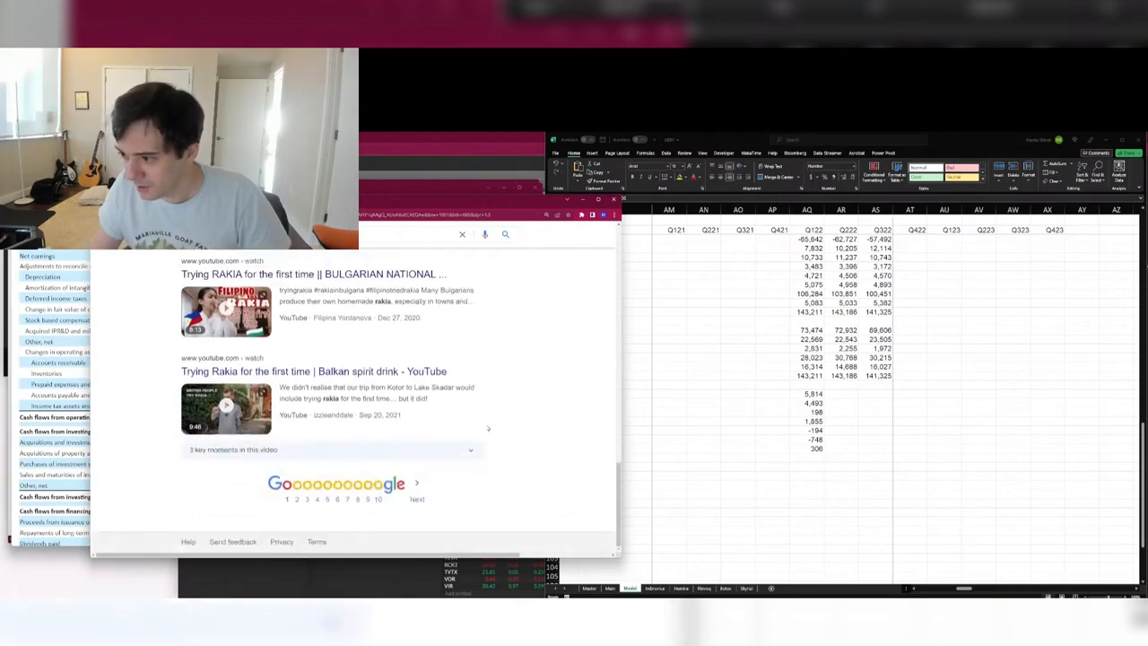
pyautogui.hotkey('ctrl', 'w')
# Enter Q122 acquired IPR&D and milestones as 145 in AQ92 and other, net as 128 in AQ93.
pyautogui.click(773, 383)
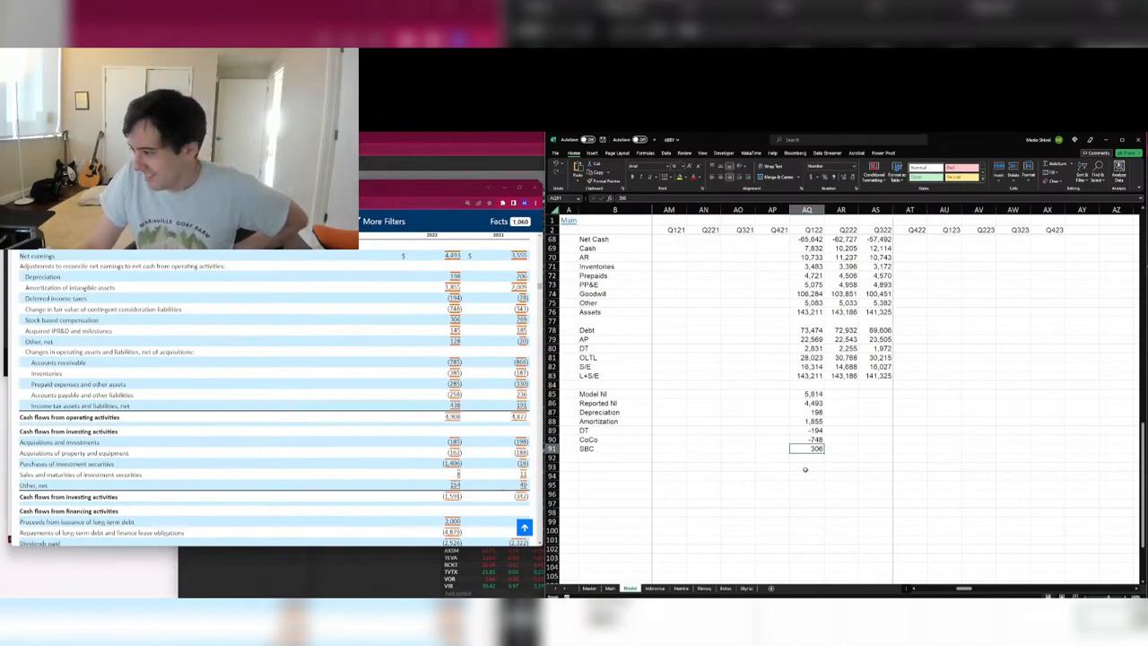
pyautogui.press('Return')
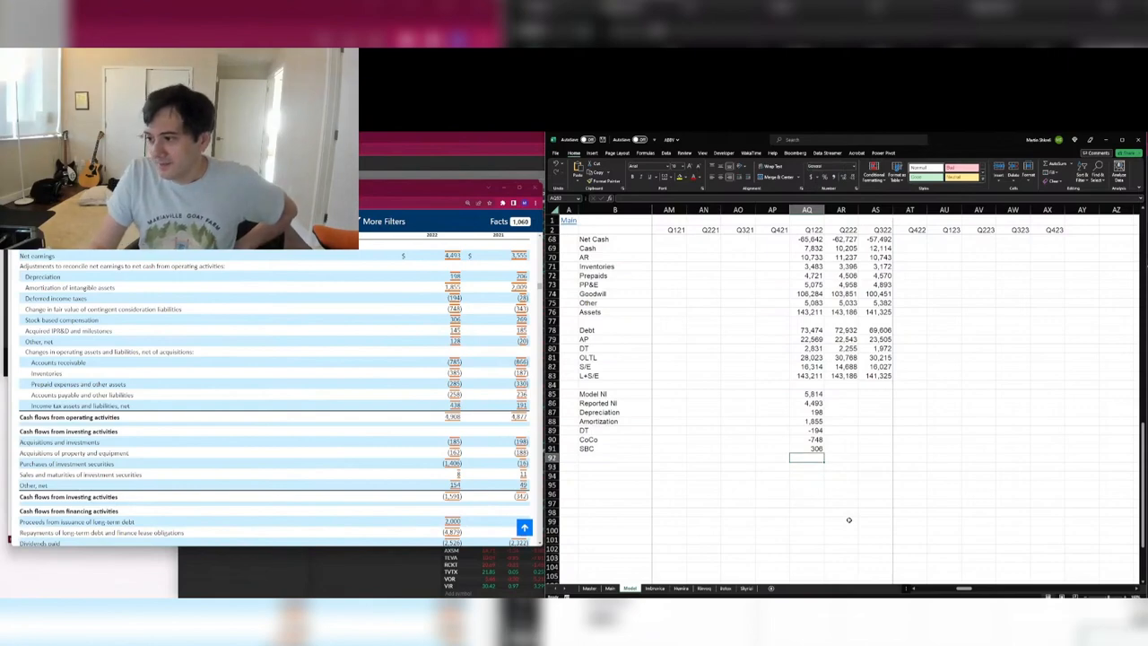
pyautogui.write('145')
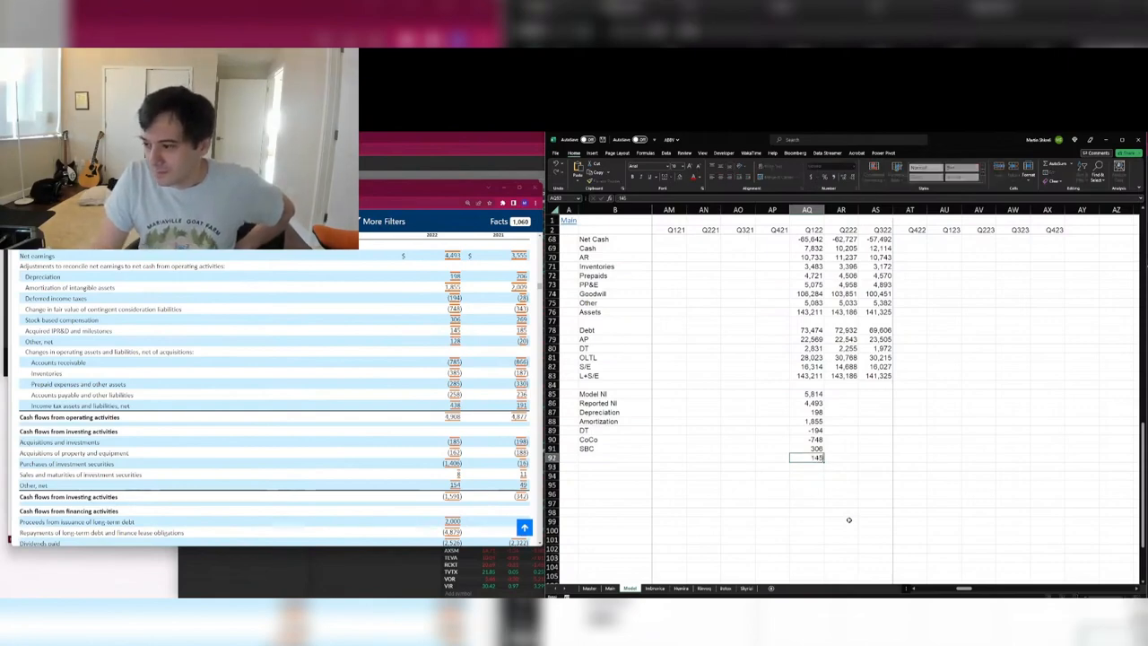
pyautogui.press('Return')
pyautogui.write('128')
pyautogui.press('Return')
pyautogui.write('-785')
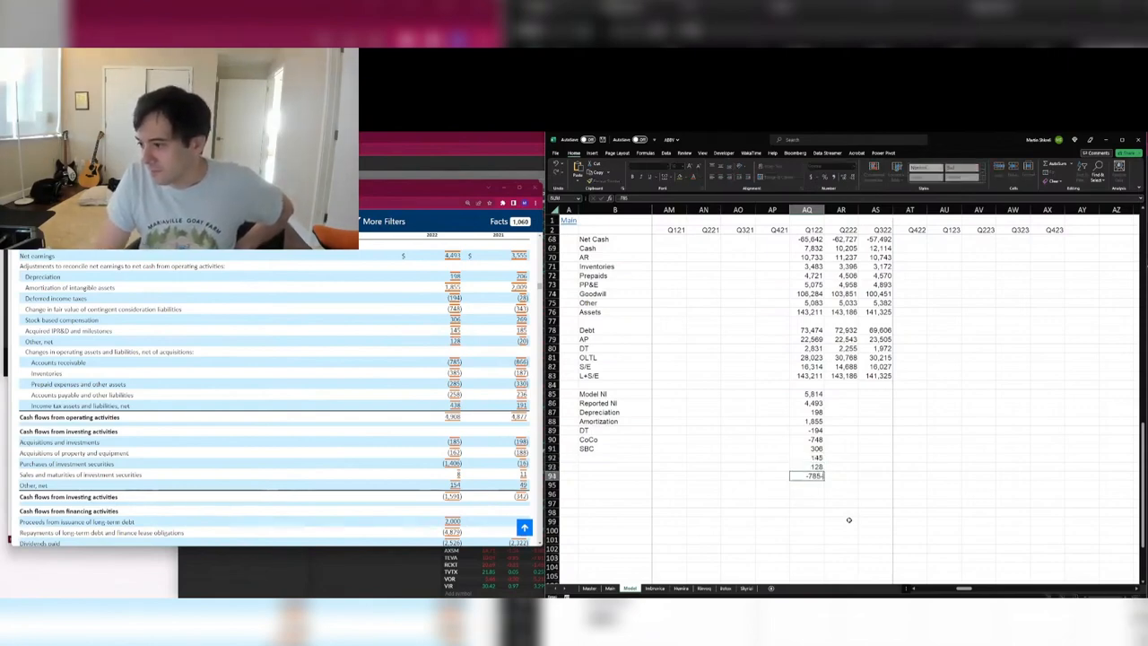
pyautogui.write('-385-285')
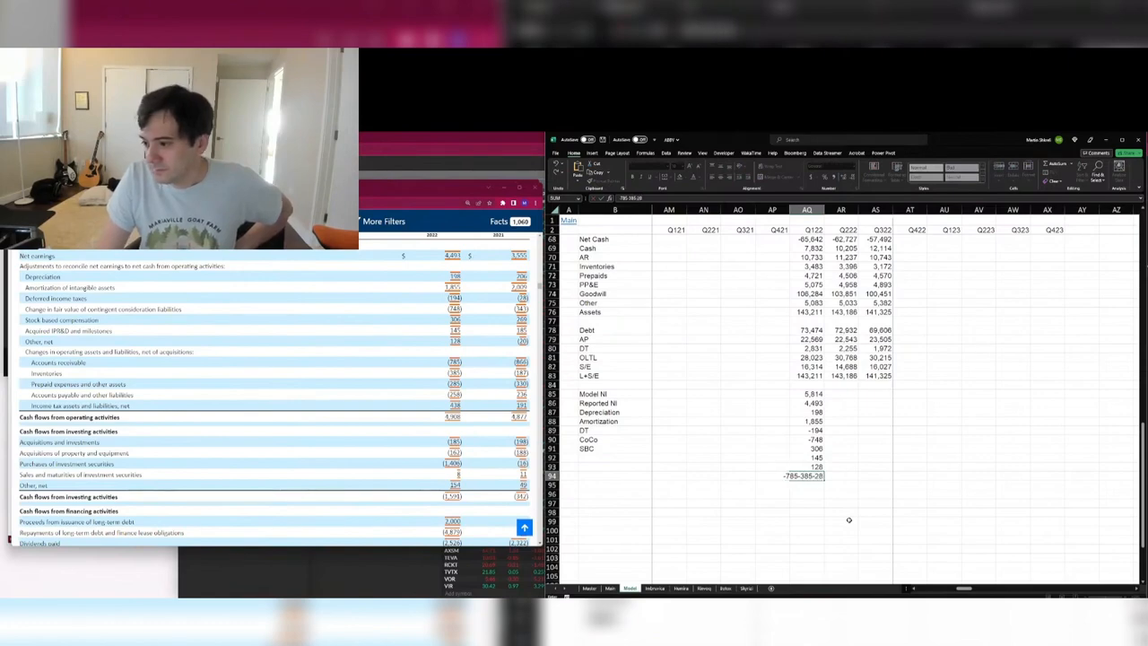
pyautogui.write('-258+438')
pyautogui.press('Return')
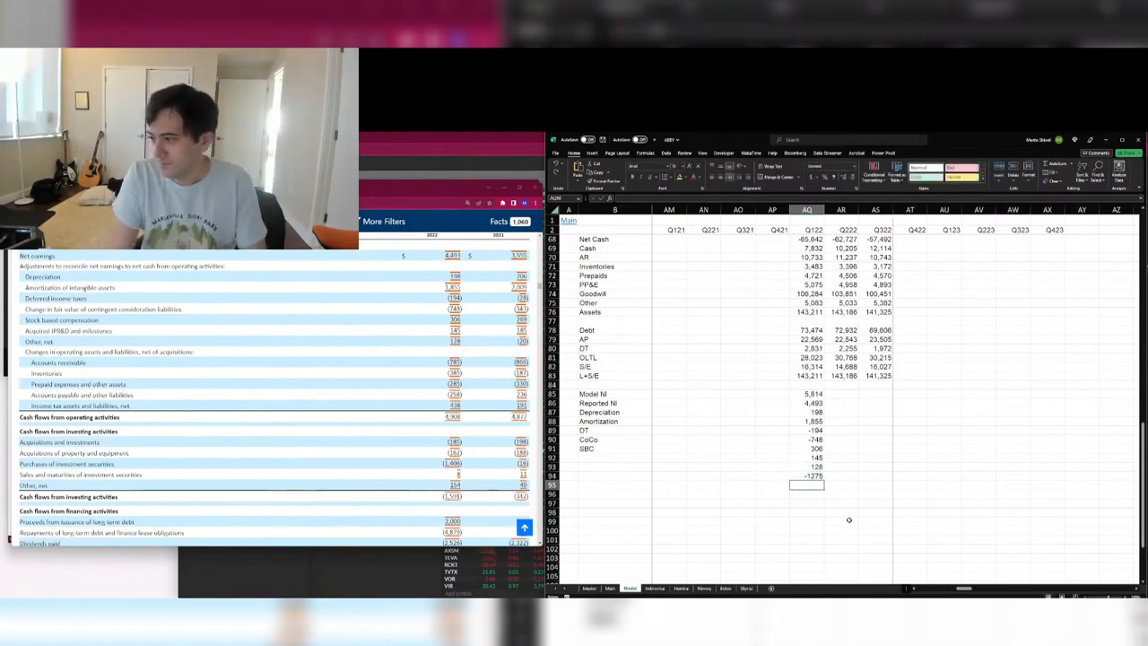
# Total Q122 operating cash flow in AQ95 by summing AQ86 through AQ94, excluding Model NI.
pyautogui.write('=sum(')
pyautogui.press('Up')
pyautogui.hotkey('ctrl', 'shift', 'Up')
pyautogui.hotkey('shift', 'Down')
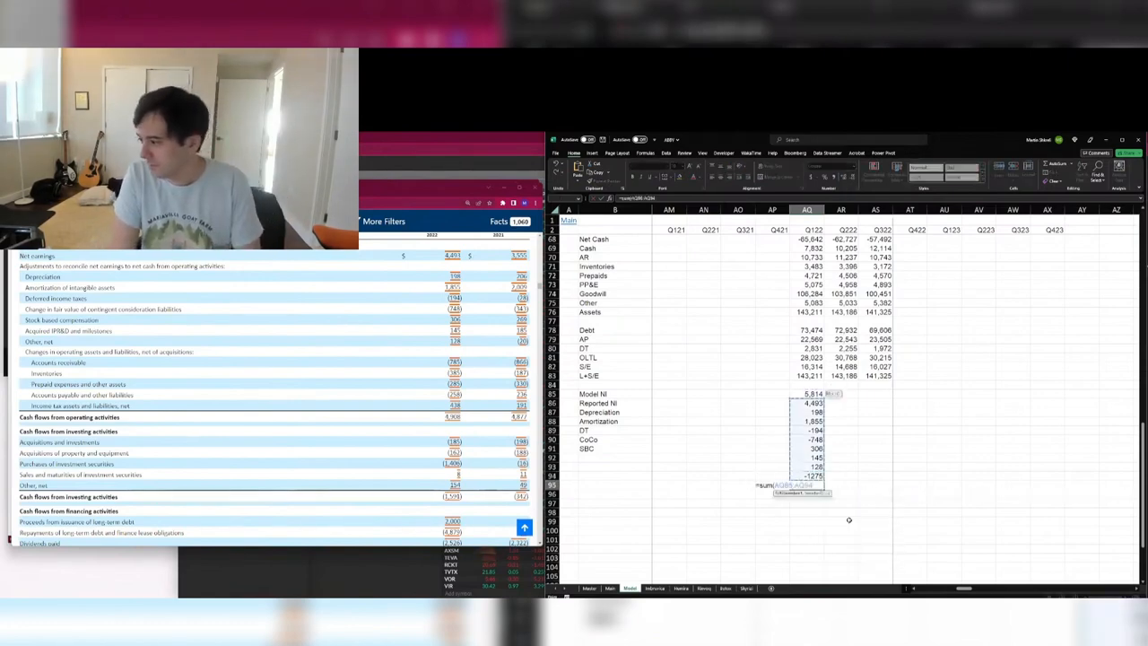
pyautogui.press('Return')
pyautogui.press('Up')
pyautogui.press('Down')
pyautogui.press('Down')
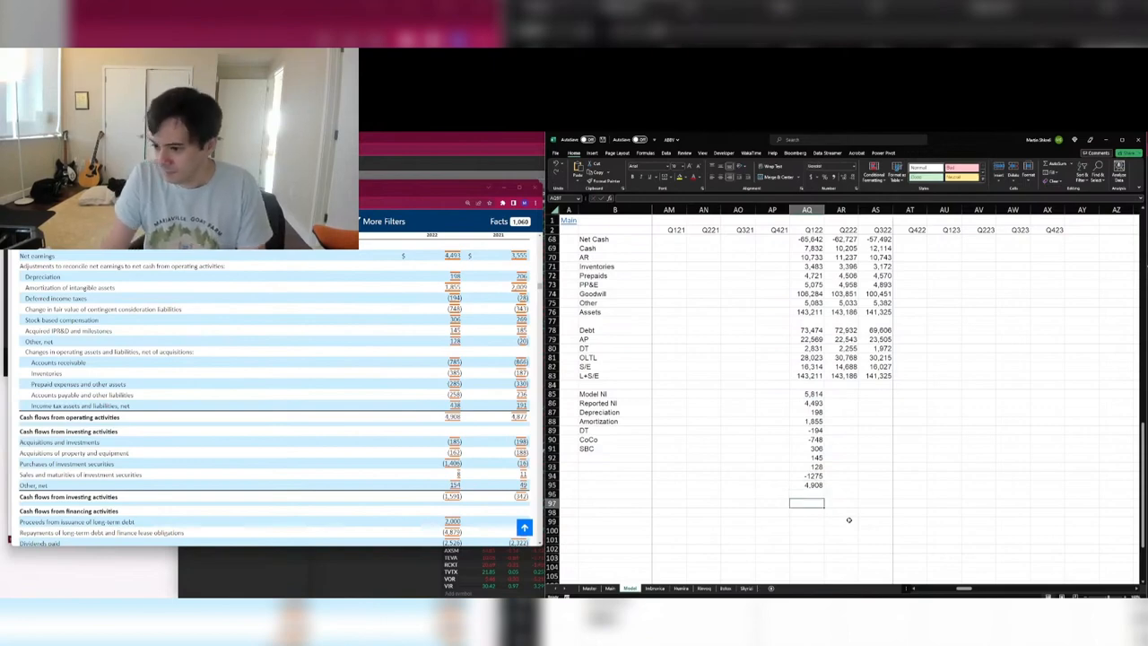
# Format AQ85 through AQ95 as numbers with thousands separators and no decimals.
pyautogui.press('Up')
pyautogui.press('Up')
pyautogui.hotkey('ctrl', 'shift', 'Up')
pyautogui.hotkey('ctrl', '1')
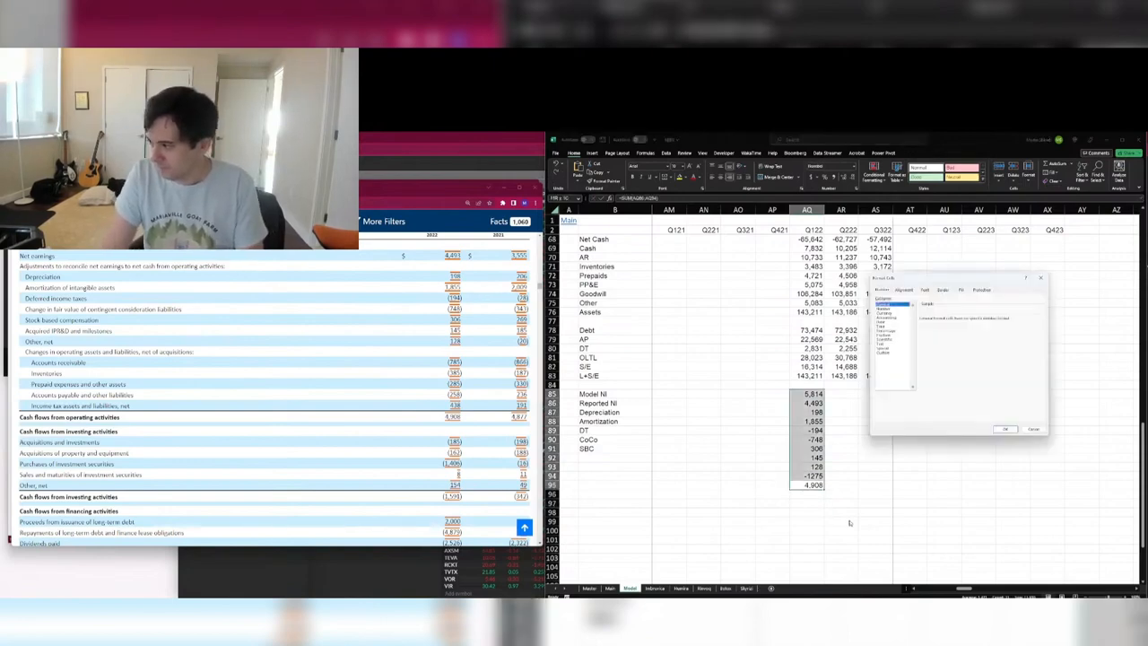
pyautogui.press('Down')
pyautogui.press('Tab')
pyautogui.write('0')
pyautogui.press('Tab')
pyautogui.press('space')
pyautogui.press('Return')
pyautogui.press('Up')
pyautogui.hotkey('ctrl', 'Up')
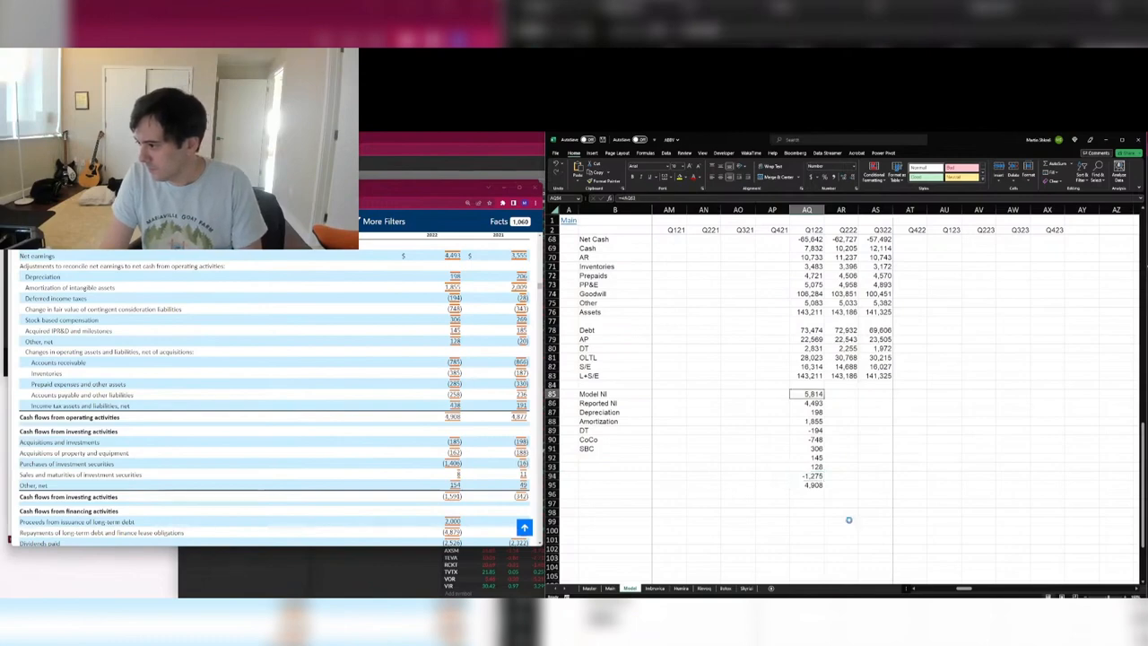
# Add the row labels IPR&D, Other, WC and CFFO in B92 to B95.
pyautogui.hotkey('ctrl', 'Down')
pyautogui.hotkey('ctrl', 'Left')
pyautogui.press('Right')
pyautogui.write('CFFO')
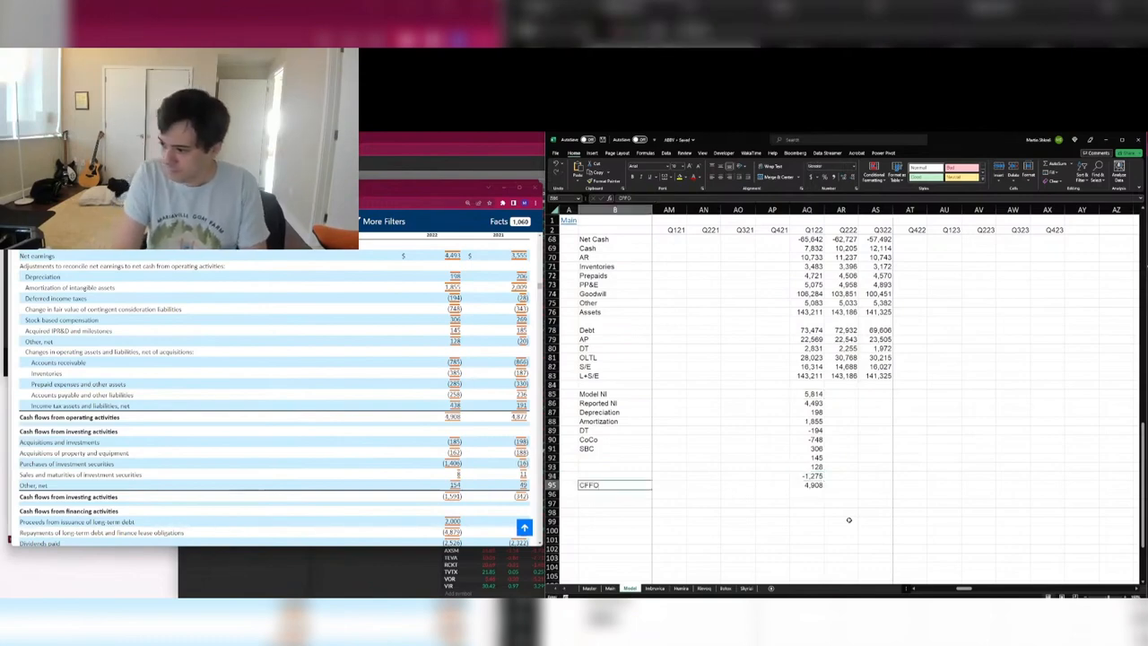
pyautogui.press('Up')
pyautogui.write('WC')
pyautogui.press('Up')
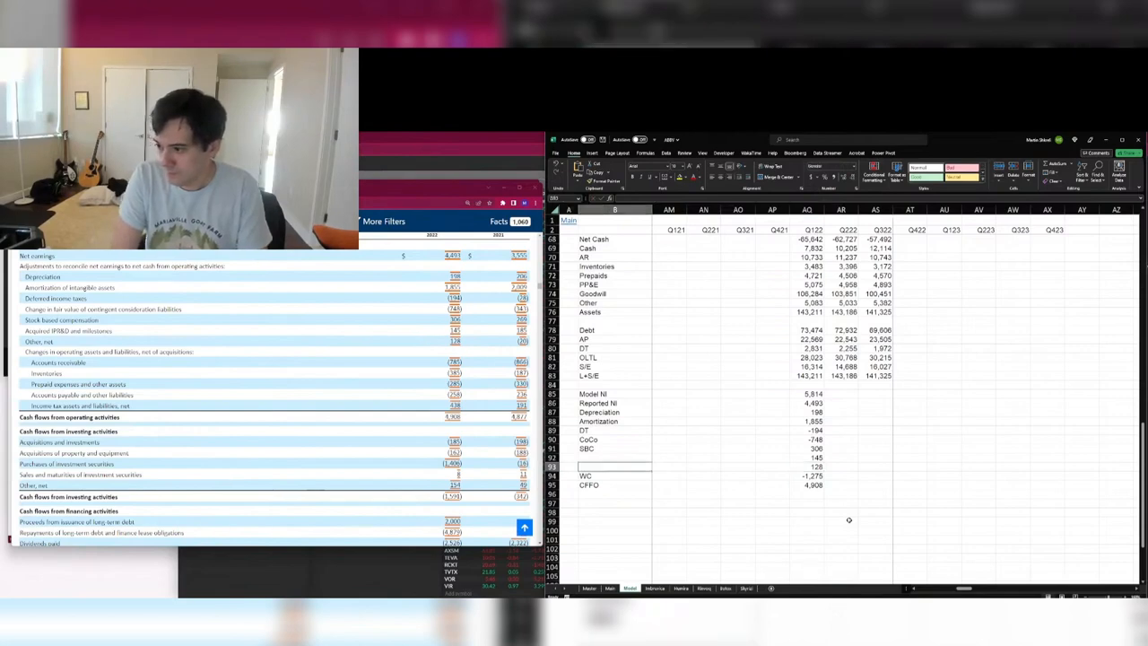
pyautogui.write('Other')
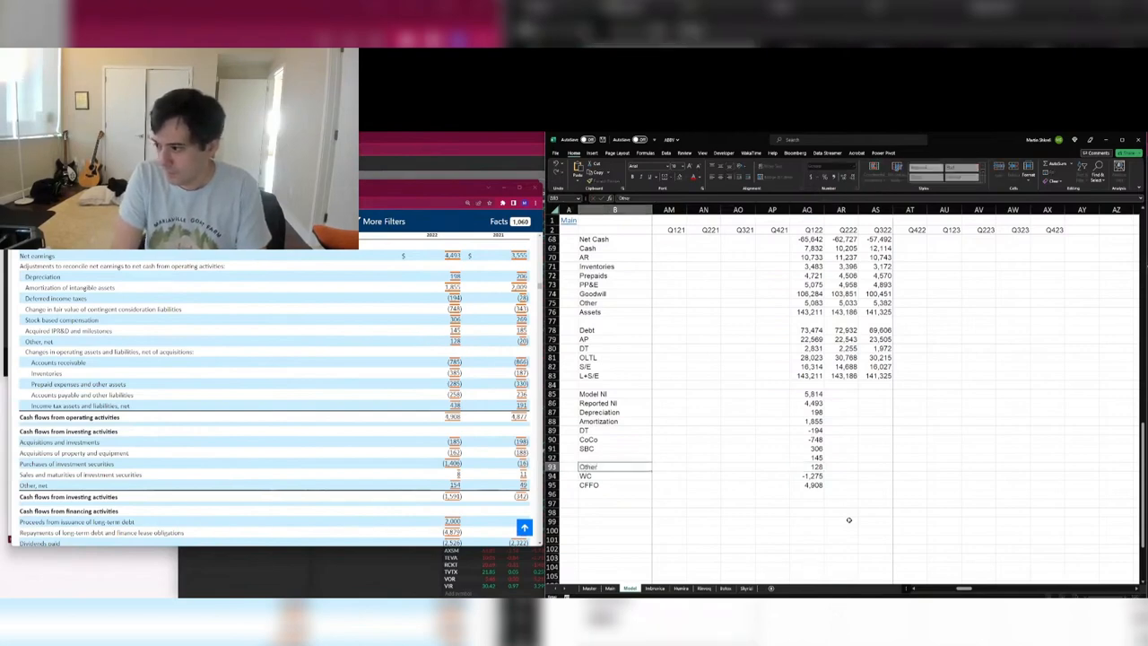
pyautogui.press('Up')
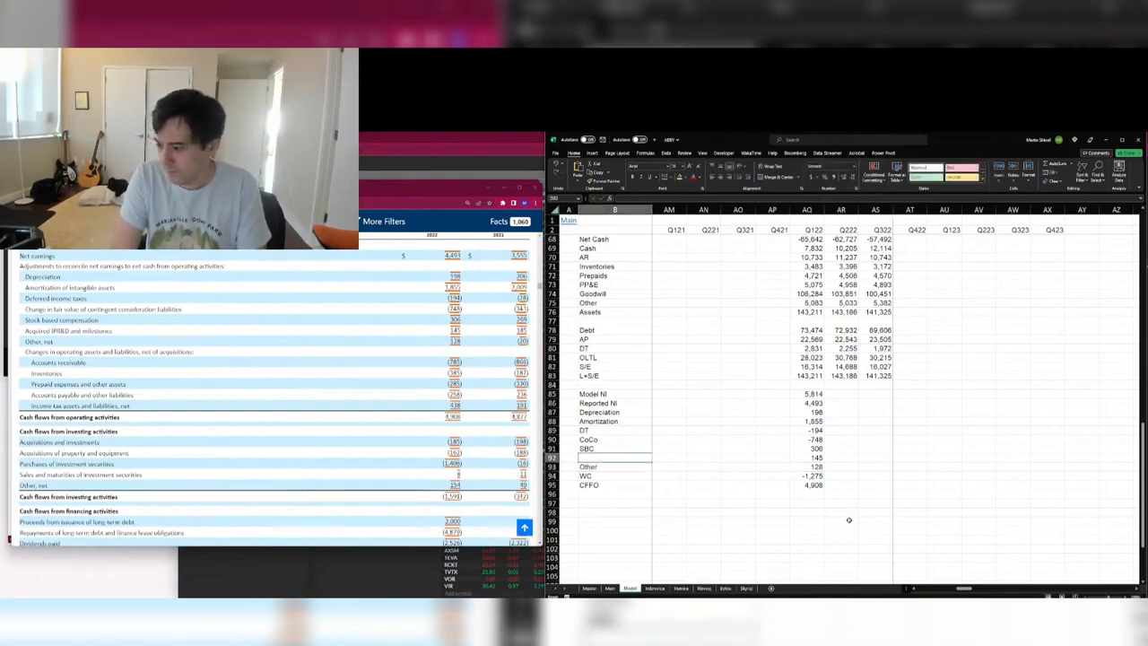
pyautogui.write('IPR&D')
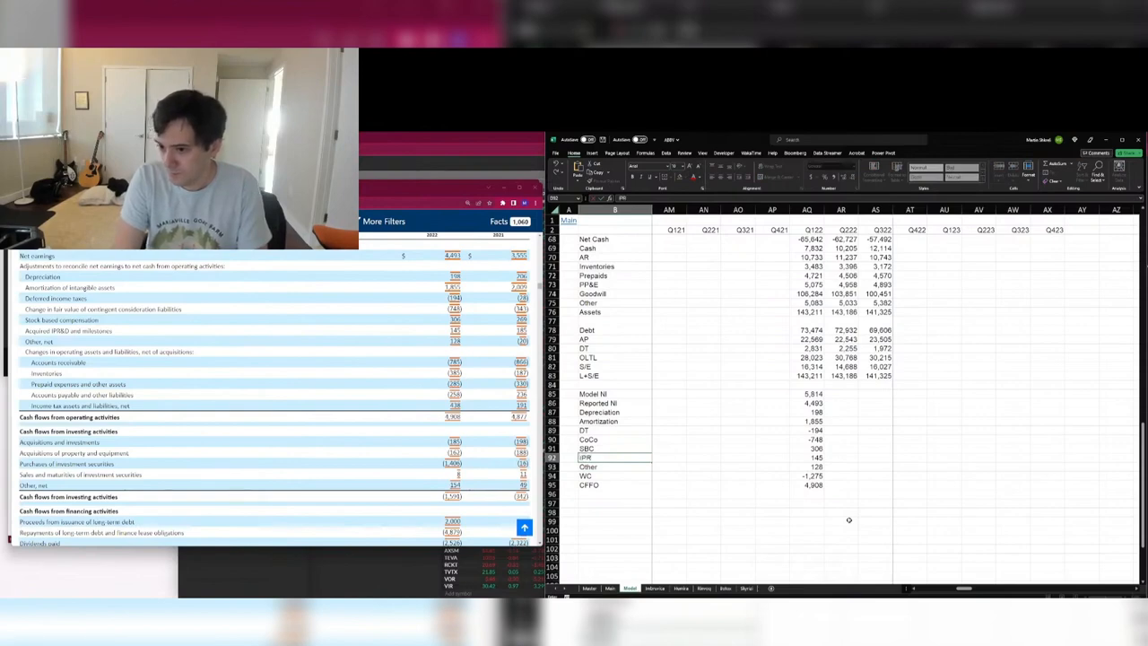
pyautogui.press('Return')
# Enter Q122 acquisitions and investments as -185 in AQ97 and acquisitions of property and equipment as -162 in AQ98.
pyautogui.press('Right')
pyautogui.press('Right')
pyautogui.press('Right')
pyautogui.press('Right')
pyautogui.press('Right')
pyautogui.press('Down')
pyautogui.press('Down')
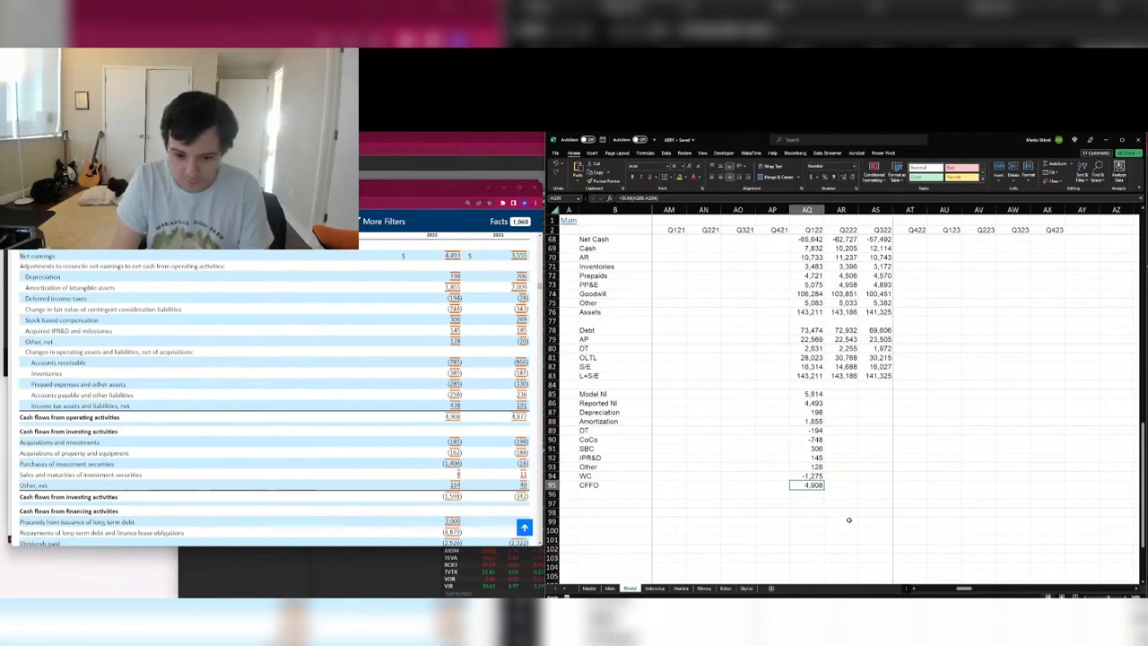
pyautogui.press('Down')
pyautogui.press('Down')
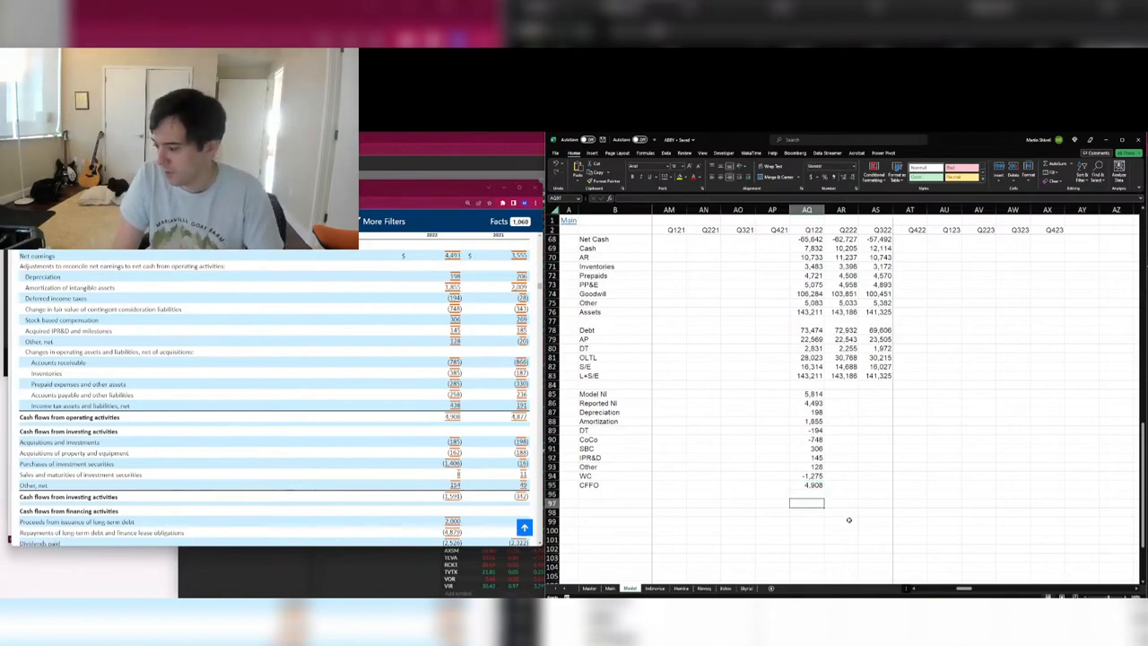
pyautogui.write('-185')
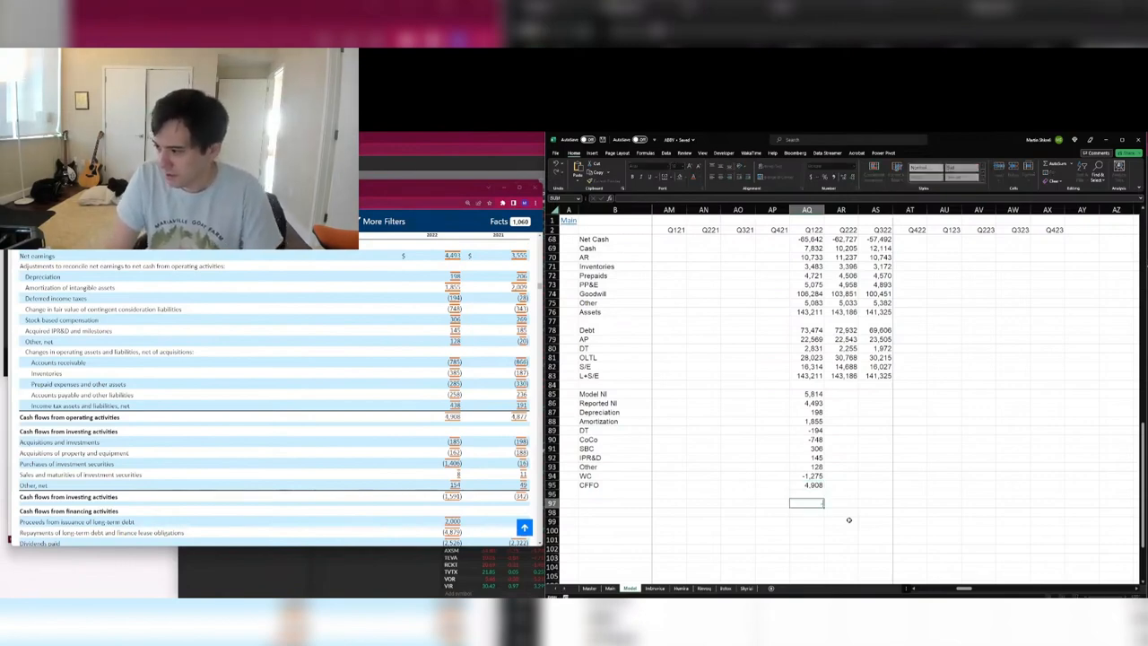
pyautogui.press('Return')
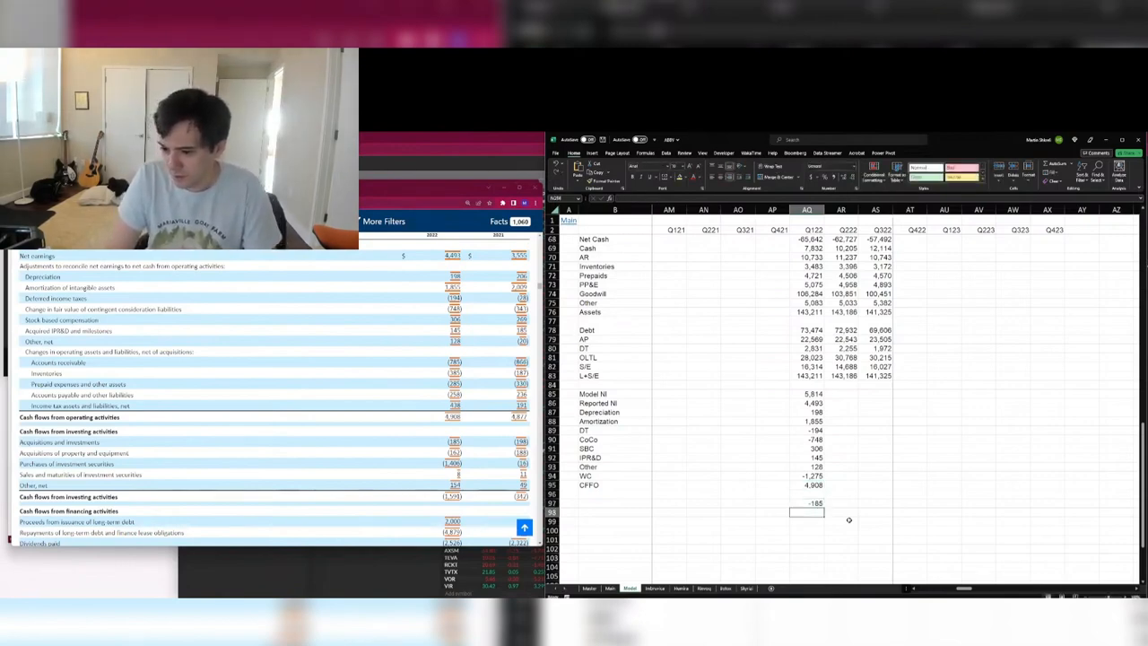
pyautogui.write('-')
pyautogui.press('Escape')
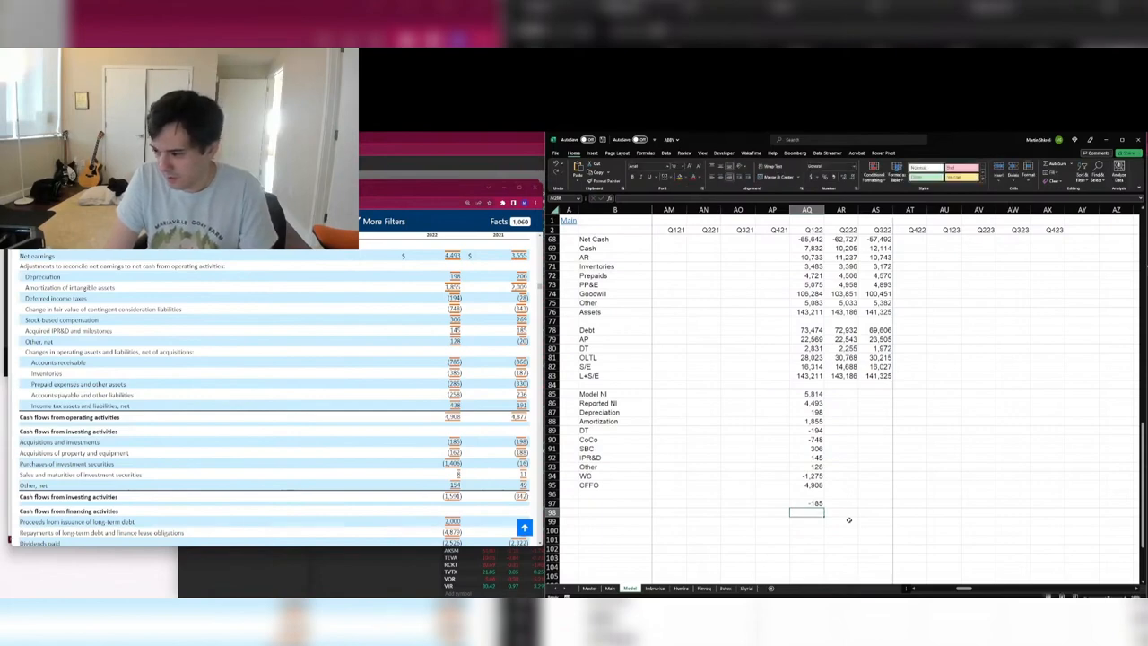
pyautogui.write('-162')
# Extend AQ97 with the securities purchases, securities sales and other investing items, making it -185-1406+8+154.
pyautogui.press('Up')
pyautogui.press('F2')
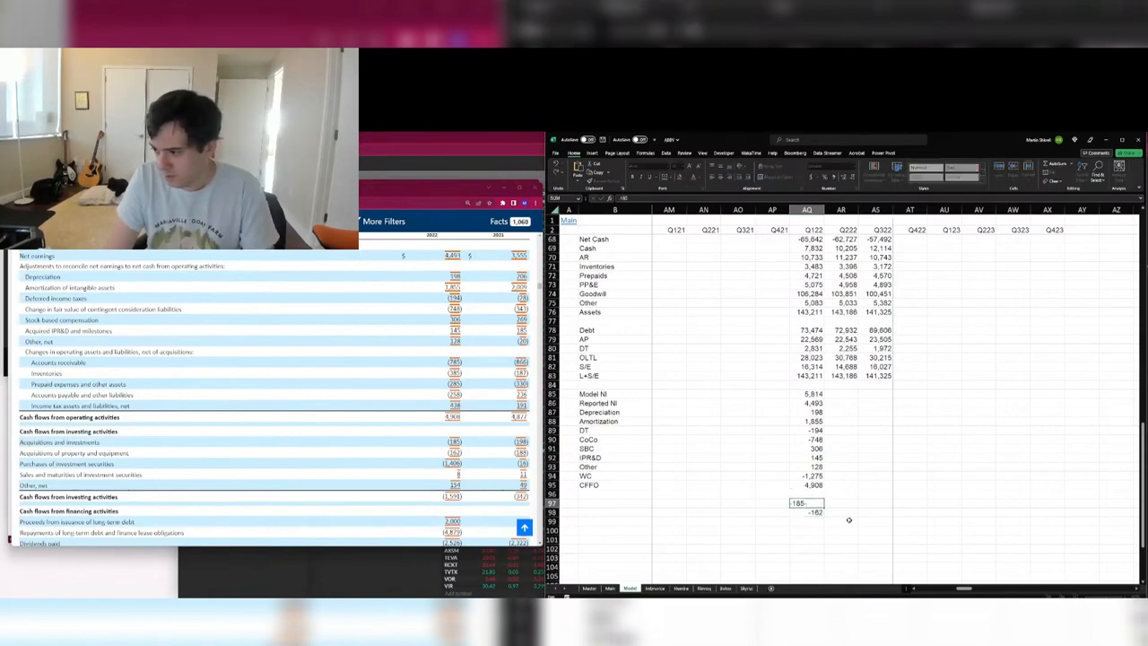
pyautogui.write('-1406+8')
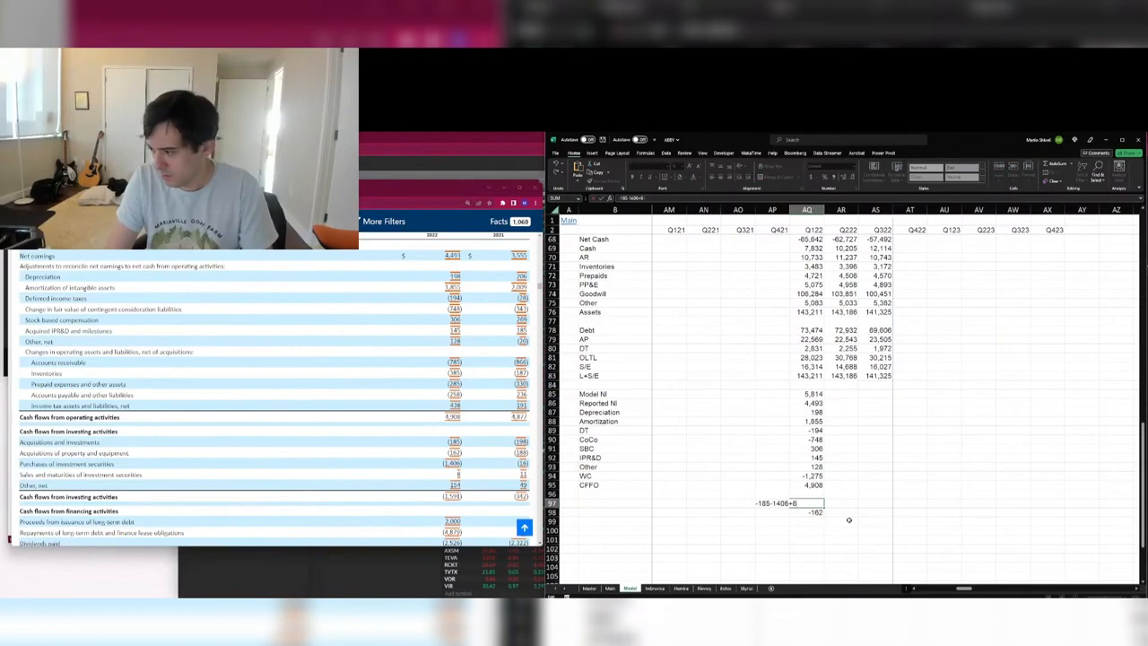
pyautogui.write('+154')
pyautogui.press('Return')
# Total Q122 investing cash flow in AQ99 by adding AQ97 and AQ98.
pyautogui.press('Down')
pyautogui.press('Down')
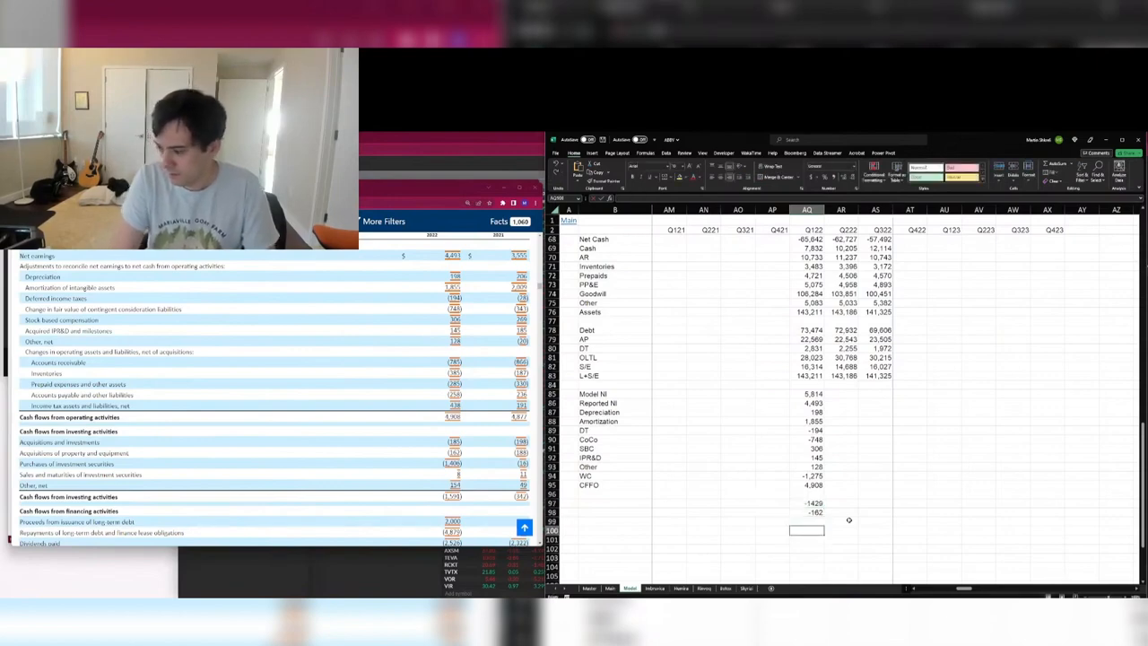
pyautogui.press('Up')
pyautogui.write('=')
pyautogui.press('Up')
pyautogui.press('Up')
pyautogui.write('+')
pyautogui.press('Up')
pyautogui.press('Return')
pyautogui.press('Up')
pyautogui.hotkey('ctrl', 'Left')
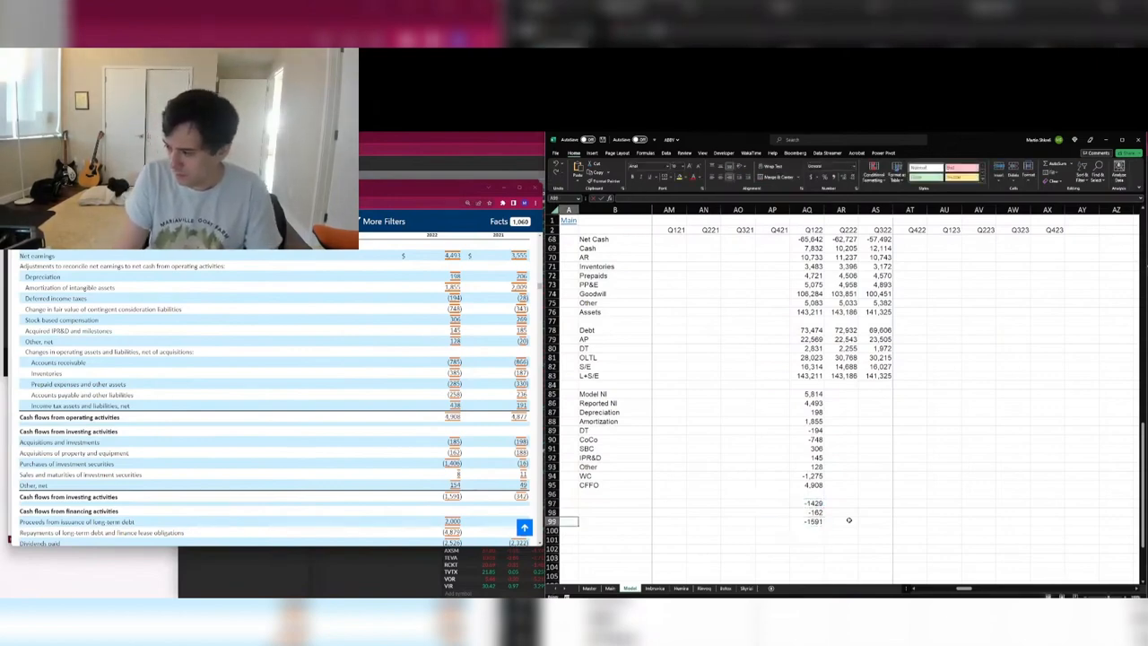
# Label the Q122 investing cash flow total in B99 as CFFI.
pyautogui.press('Right')
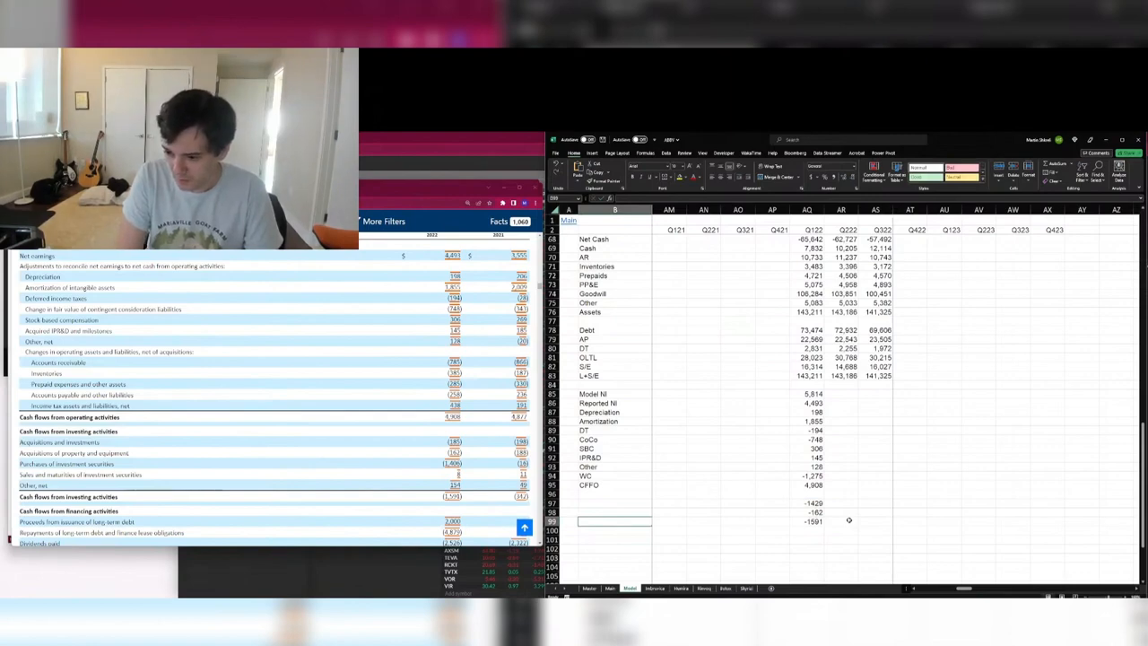
pyautogui.write('CFF')
pyautogui.hotkey('ctrl', 'Up')
pyautogui.hotkey('ctrl', 'Down')
pyautogui.press('Up')
pyautogui.press('Up')
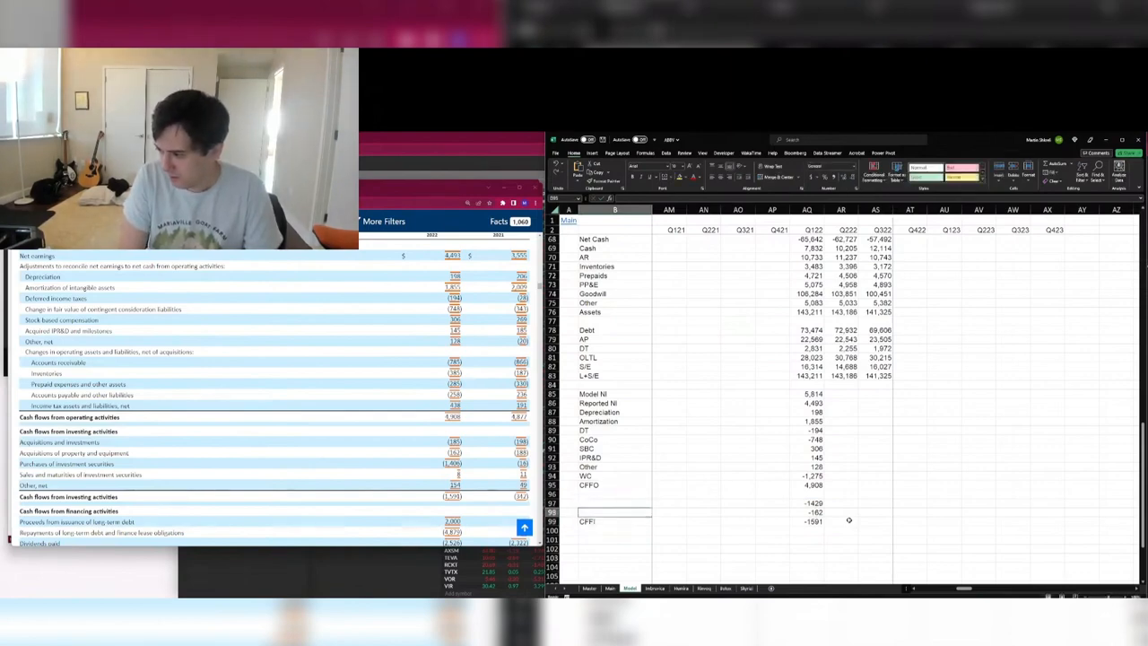
# Format rows 97 to 99 as numbers with a thousands separator and no decimals.
pyautogui.hotkey('shift', 'space')
pyautogui.hotkey('shift', 'Down')
pyautogui.hotkey('shift', 'Down')
pyautogui.hotkey('ctrl', '1')
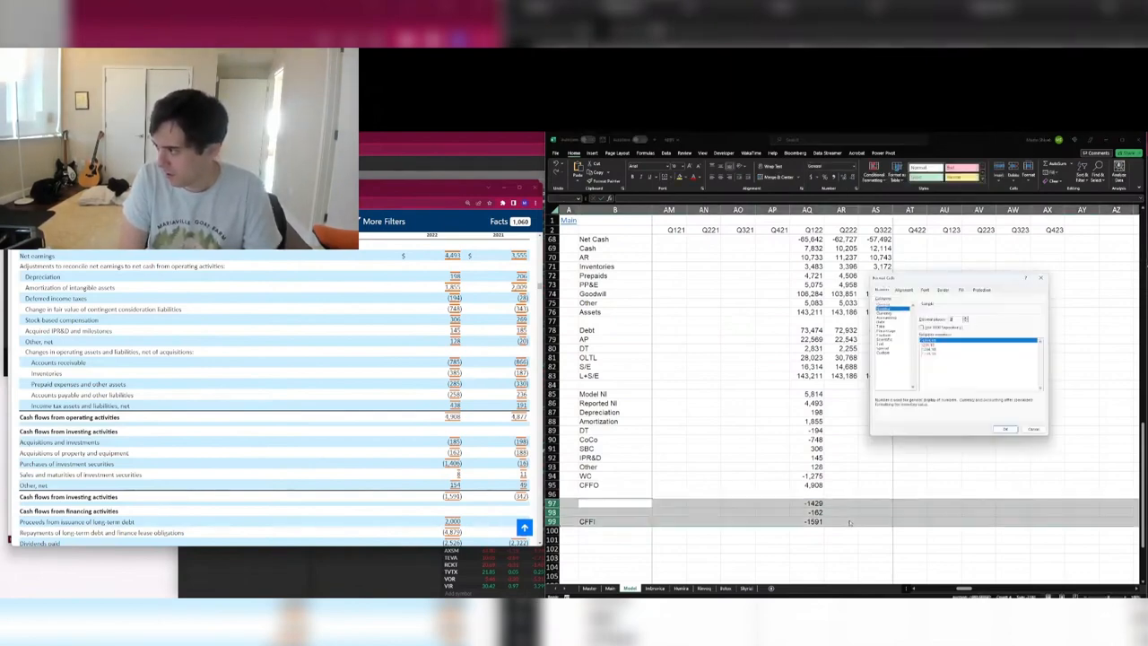
pyautogui.hotkey('alt', 'u')
pyautogui.press('Return')
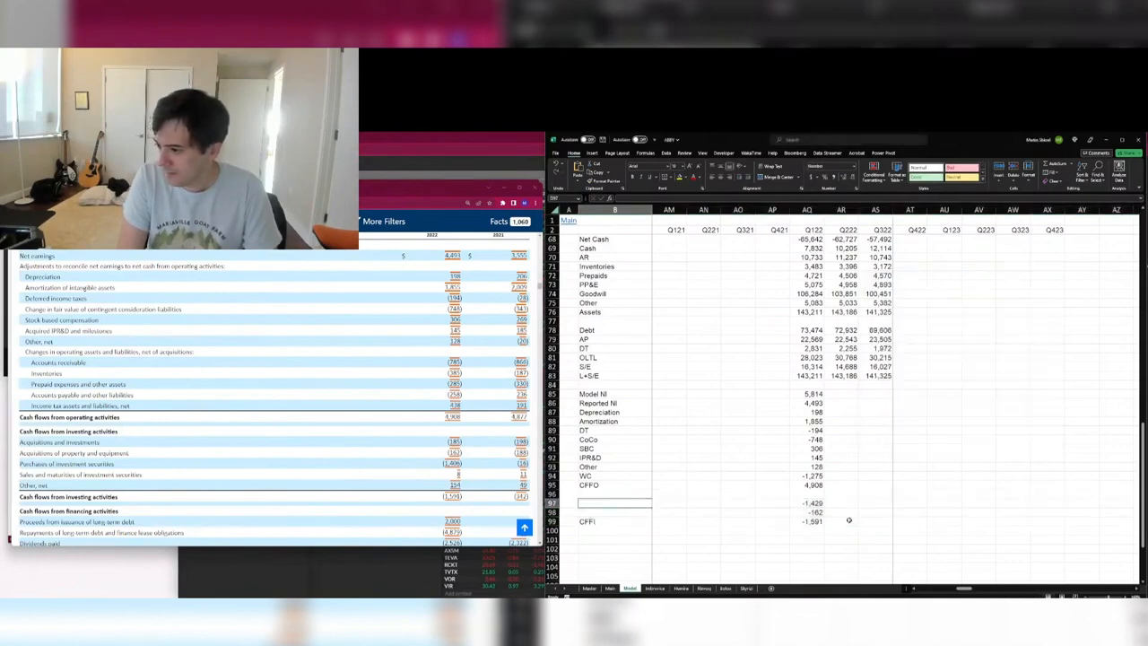
# Add the row labels Investments in B97 and CapEx in B98.
pyautogui.write('Investments')
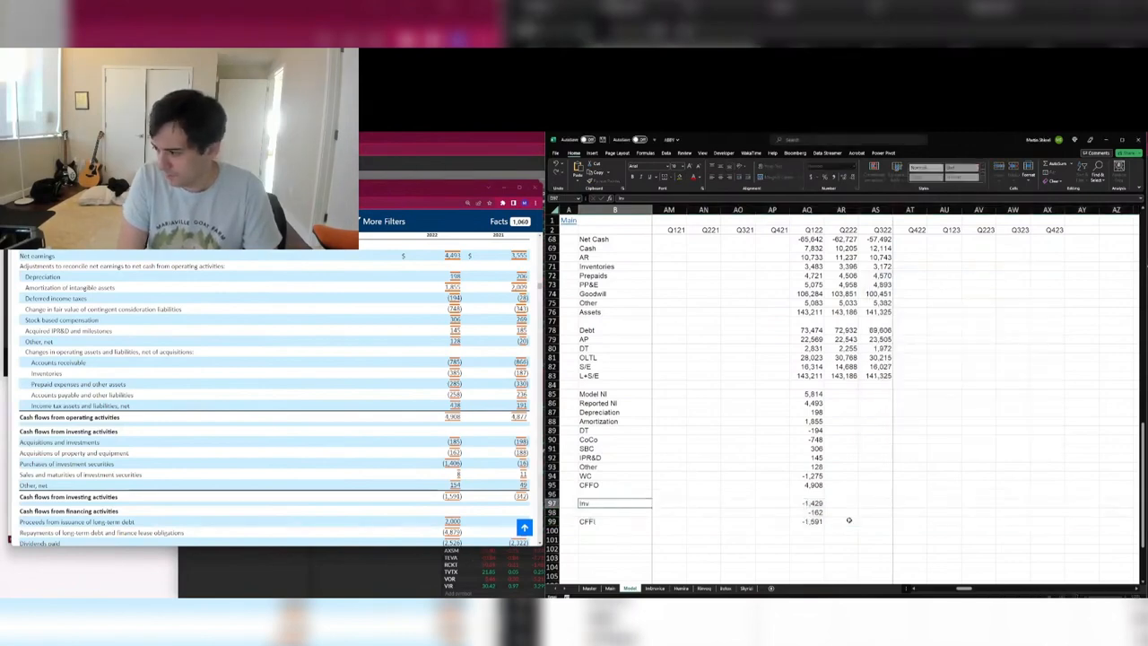
pyautogui.press('Return')
pyautogui.write('CapEx')
pyautogui.press('Return')
pyautogui.press('Return')
pyautogui.press('Return')
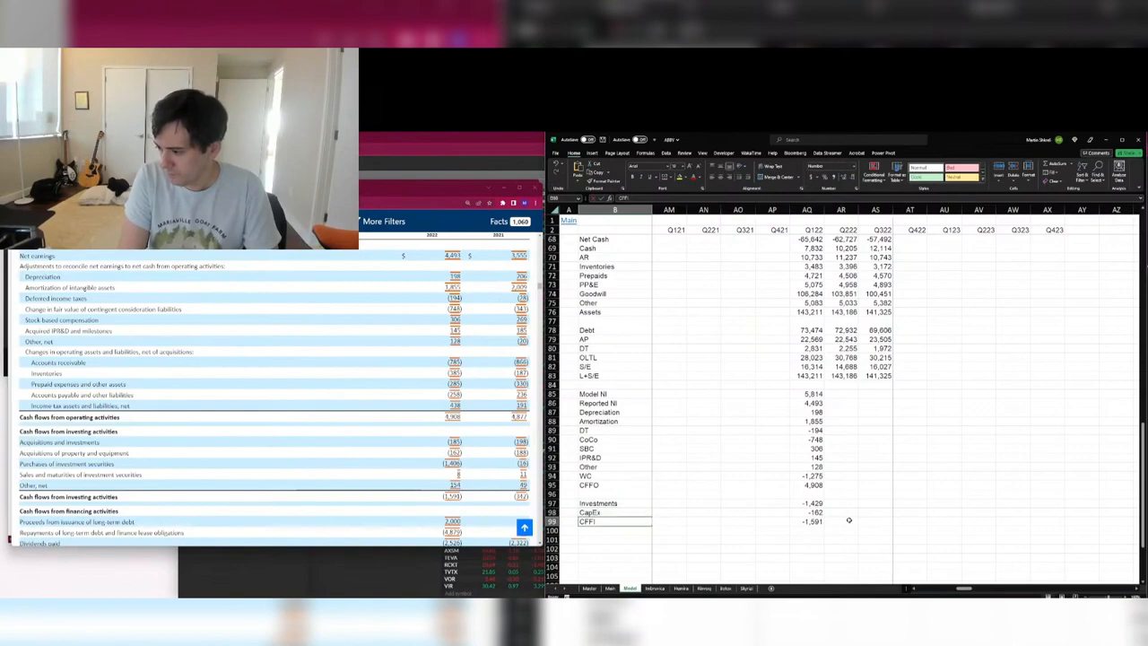
# Add a Debt row in B101 and enter Q122 debt issuance less repayments in AQ101 as +2000-4879.
pyautogui.write('Debt')
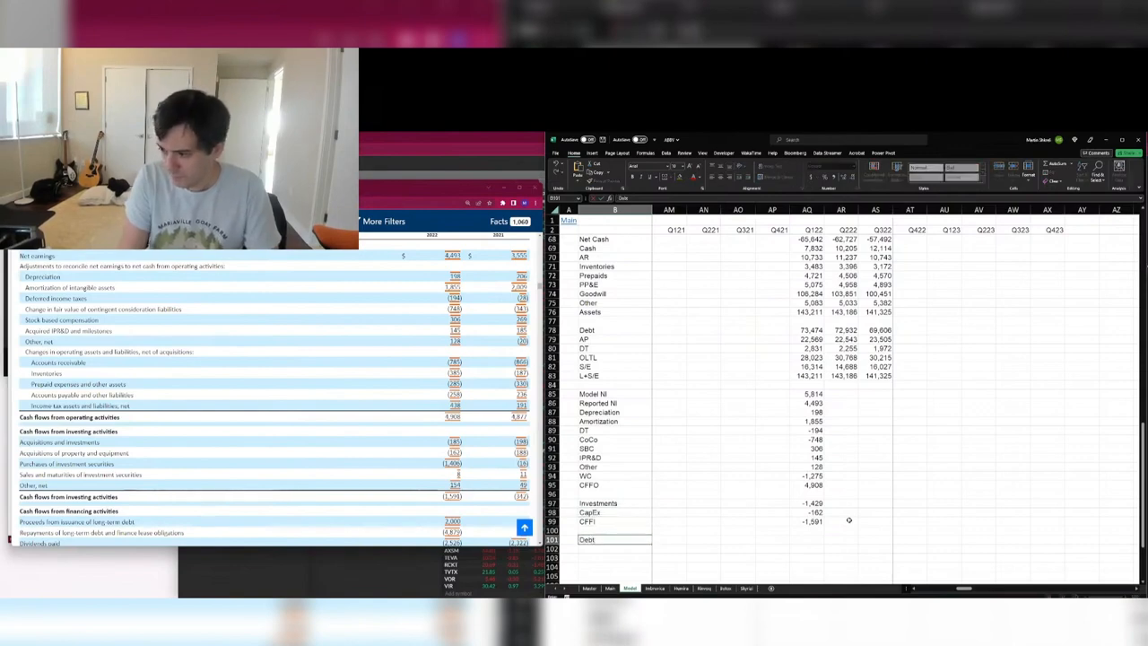
pyautogui.press('Right')
pyautogui.press('Right')
pyautogui.press('Right')
pyautogui.press('Right')
pyautogui.press('Right')
pyautogui.write('-2000')
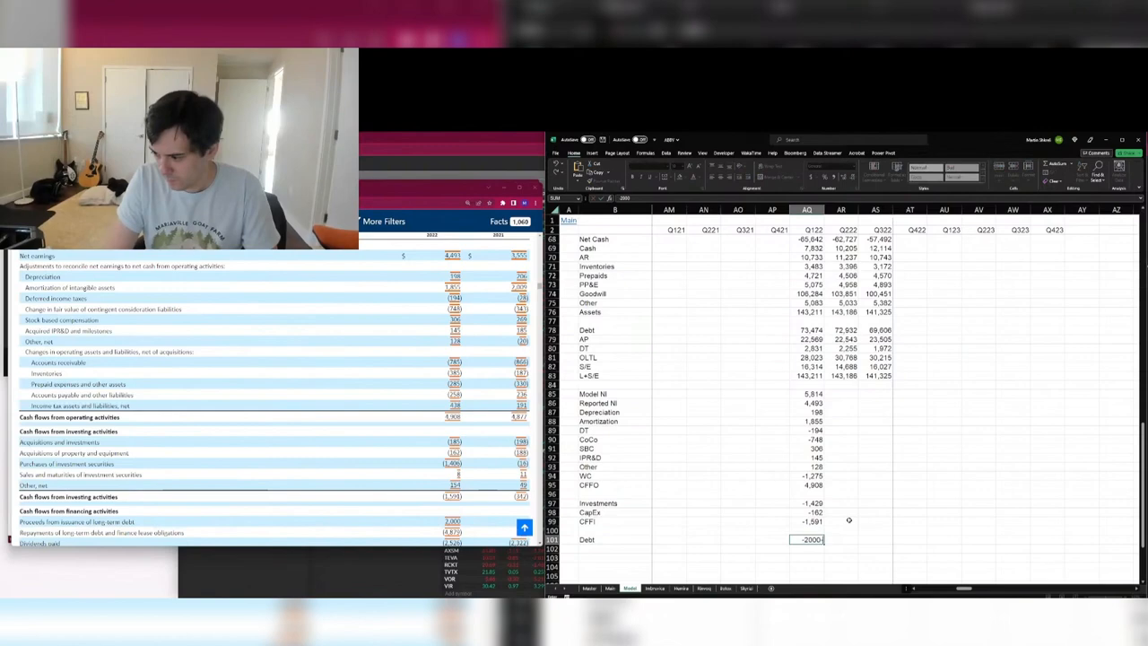
pyautogui.press('Escape')
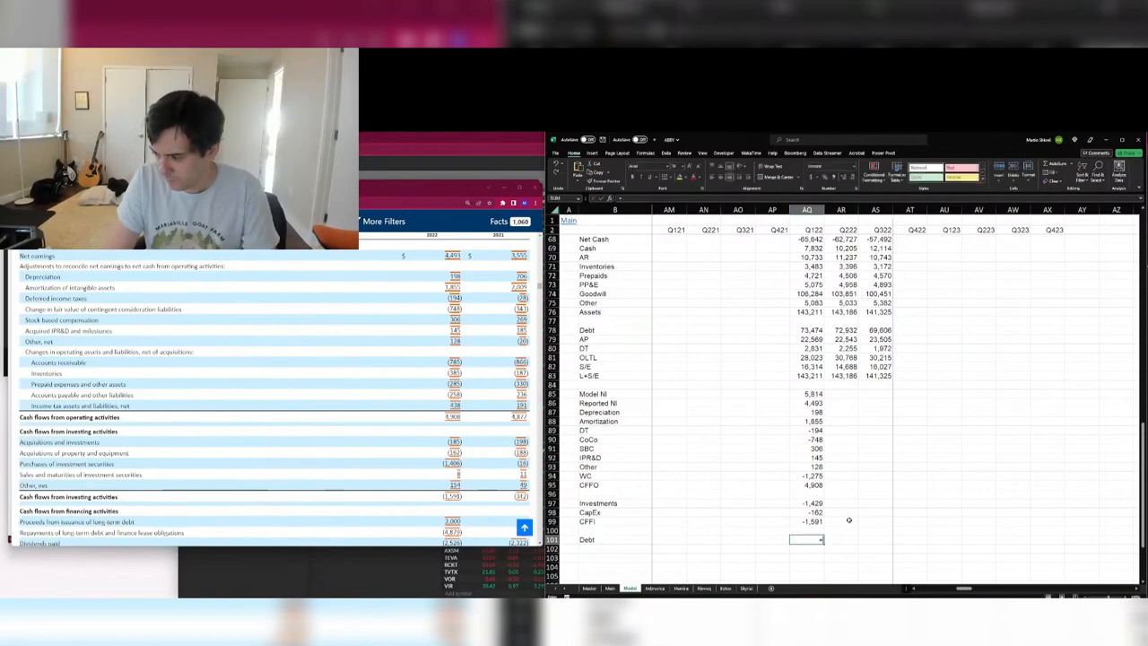
pyautogui.write('+2000-')
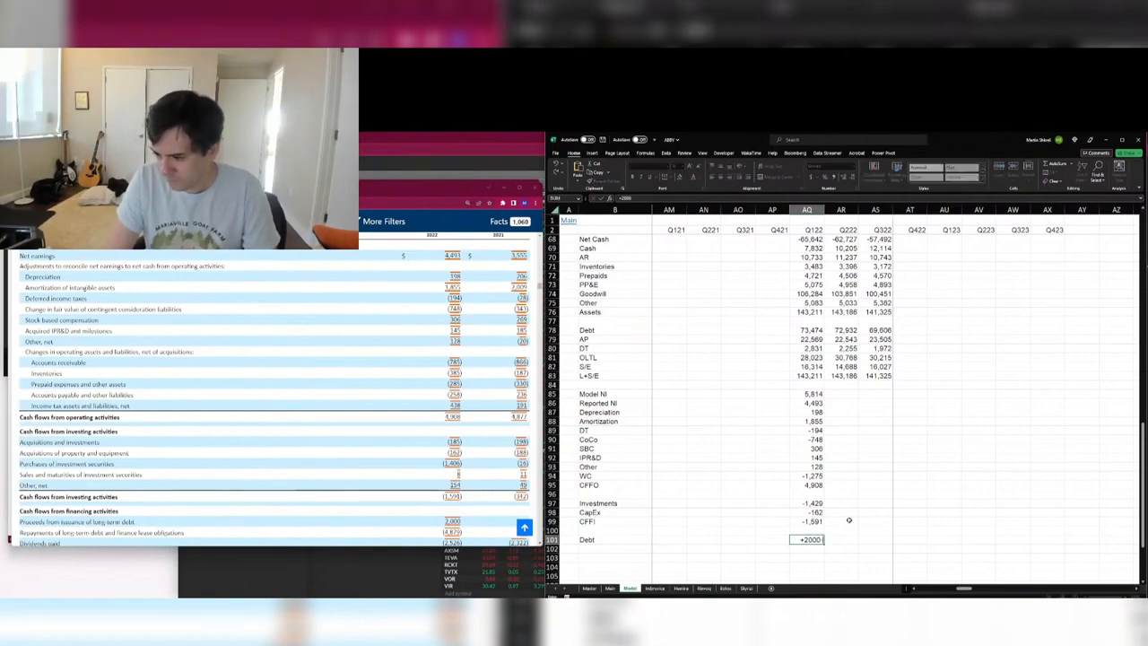
pyautogui.write('4879')
pyautogui.press('Return')
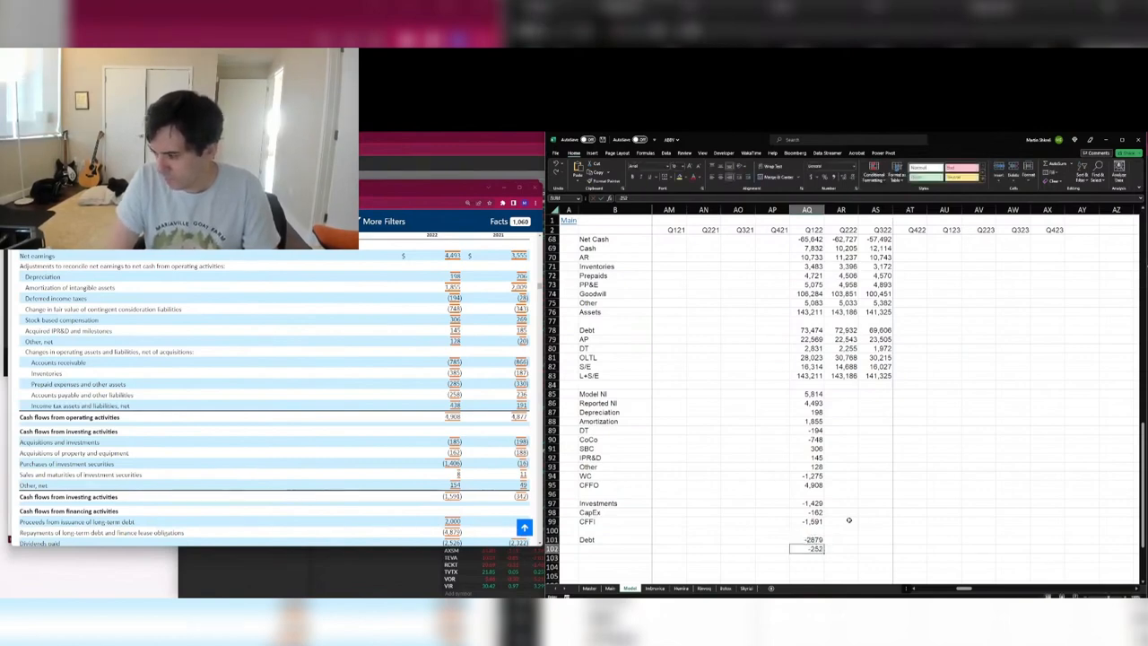
# Enter Q122 dividends paid as -2526 in AQ102 and label the row Dividends in B102.
pyautogui.write('-2526')
pyautogui.hotkey('ctrl', 'Left')
pyautogui.press('Right')
pyautogui.write('Di')
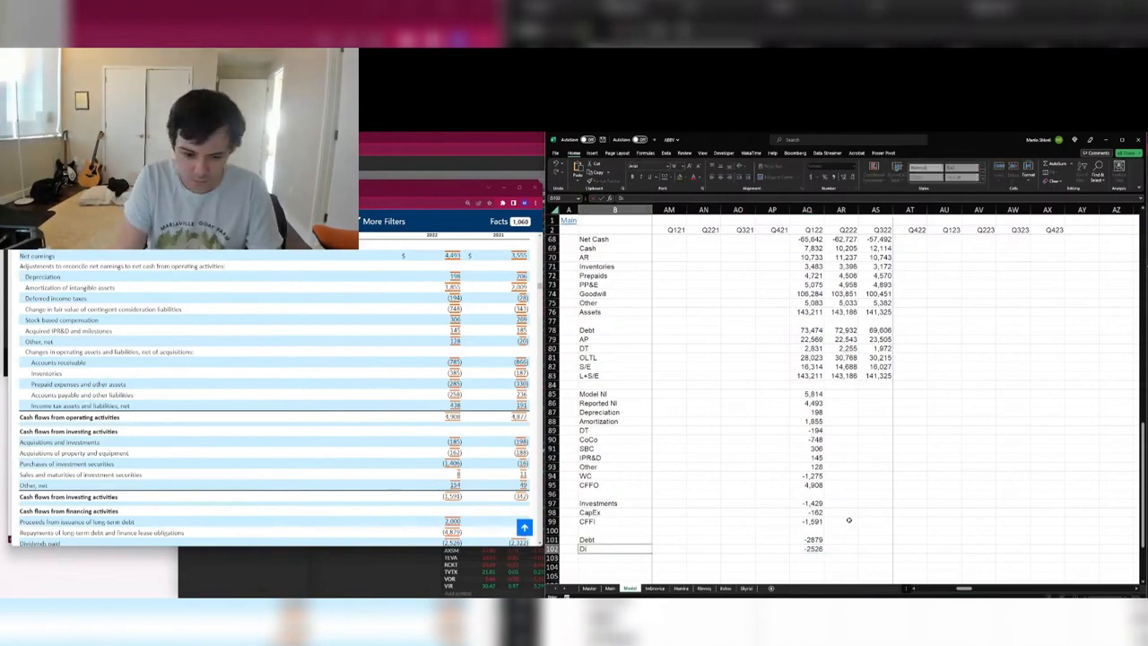
pyautogui.write('vidends')
pyautogui.hotkey('ctrl', 'Right')
pyautogui.press('Down')
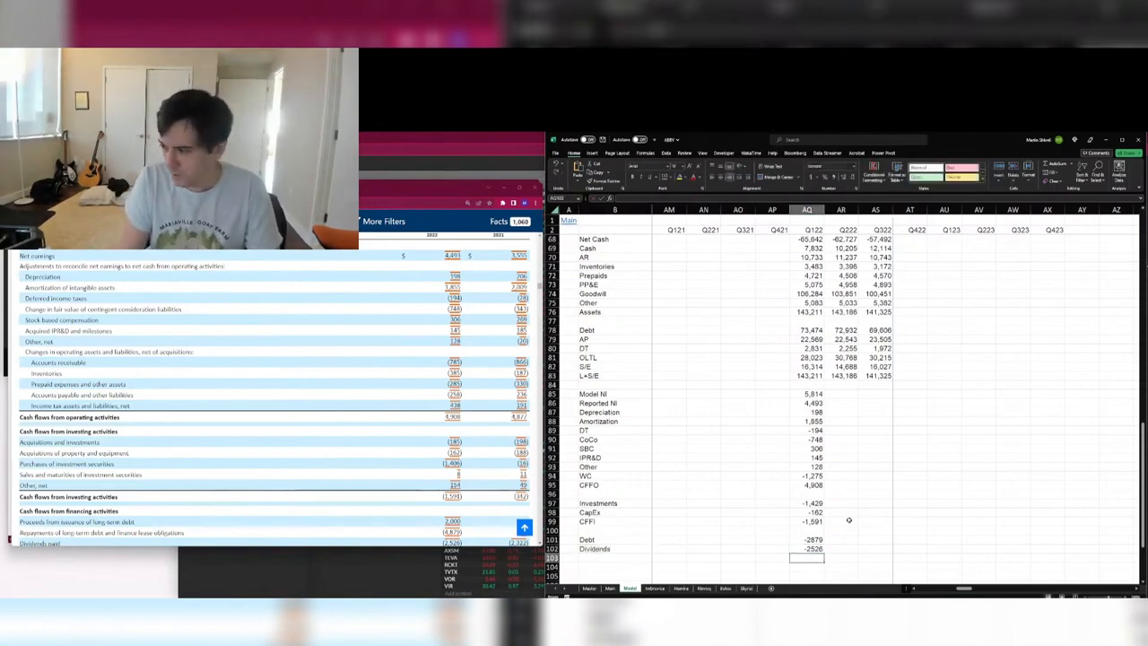
# Enter the Q122 treasury stock, option exercise, contingent consideration and other financing items in AQ103 to AQ106 as -1470, 128, -246 and 21.
pyautogui.scroll(-5, 856, 516)
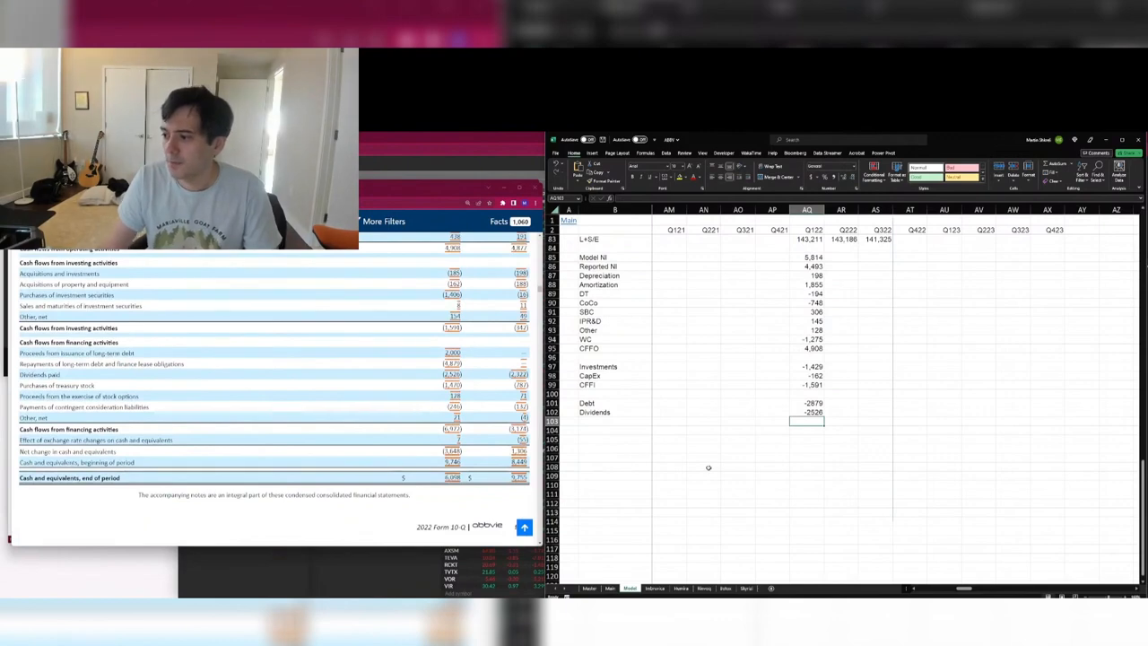
pyautogui.write('-1470')
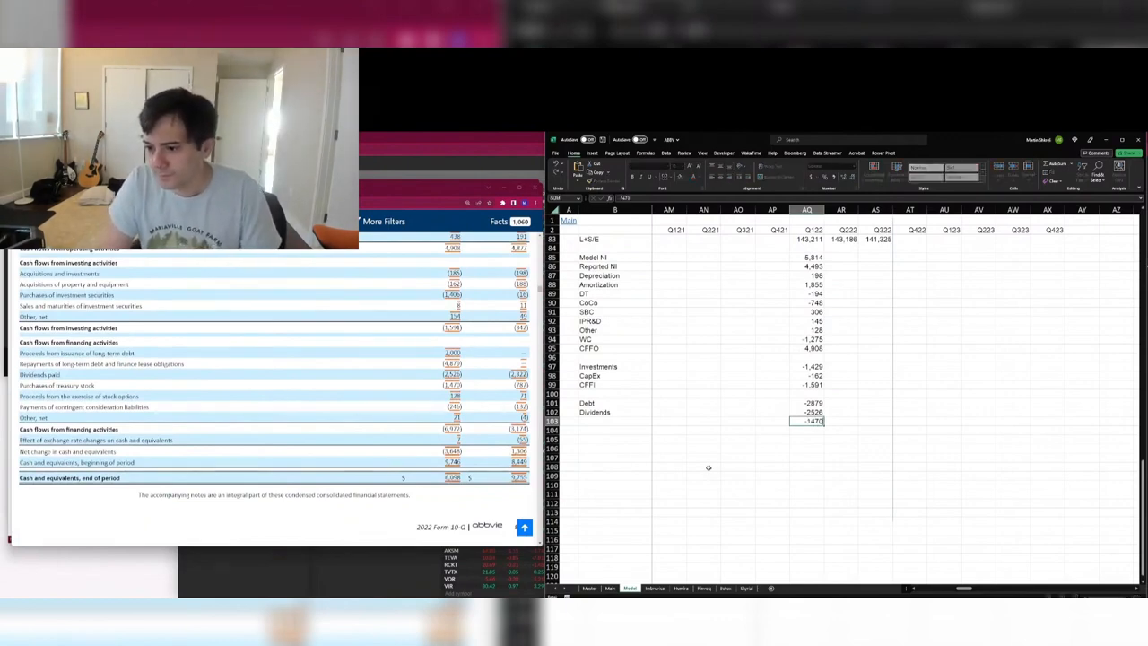
pyautogui.press('Return')
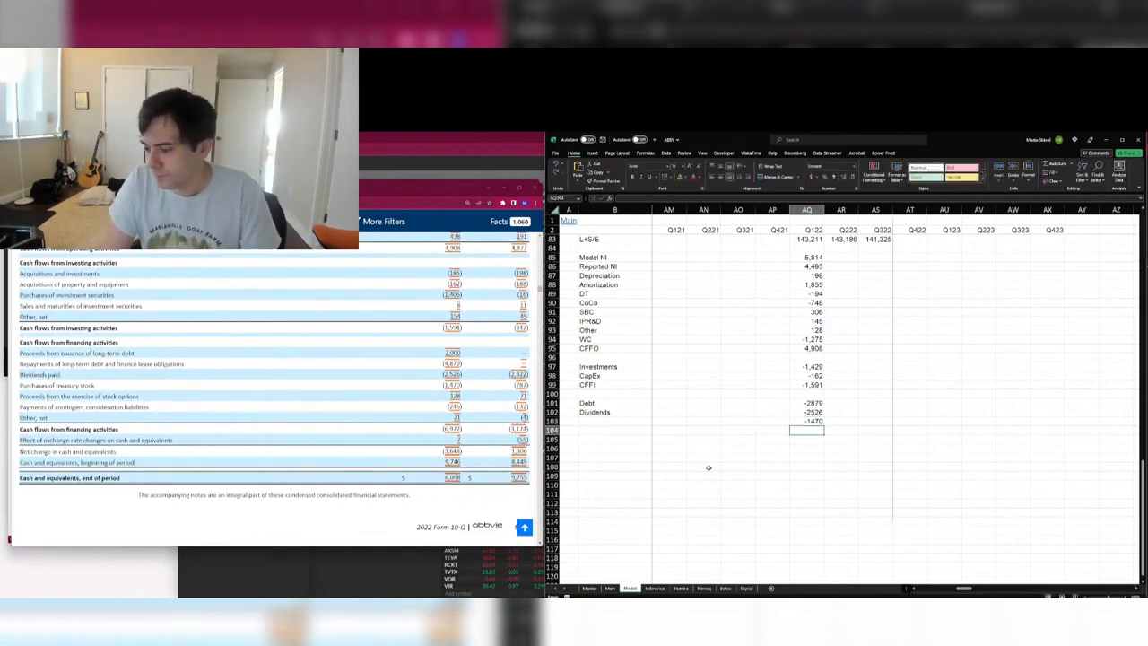
pyautogui.write('+128')
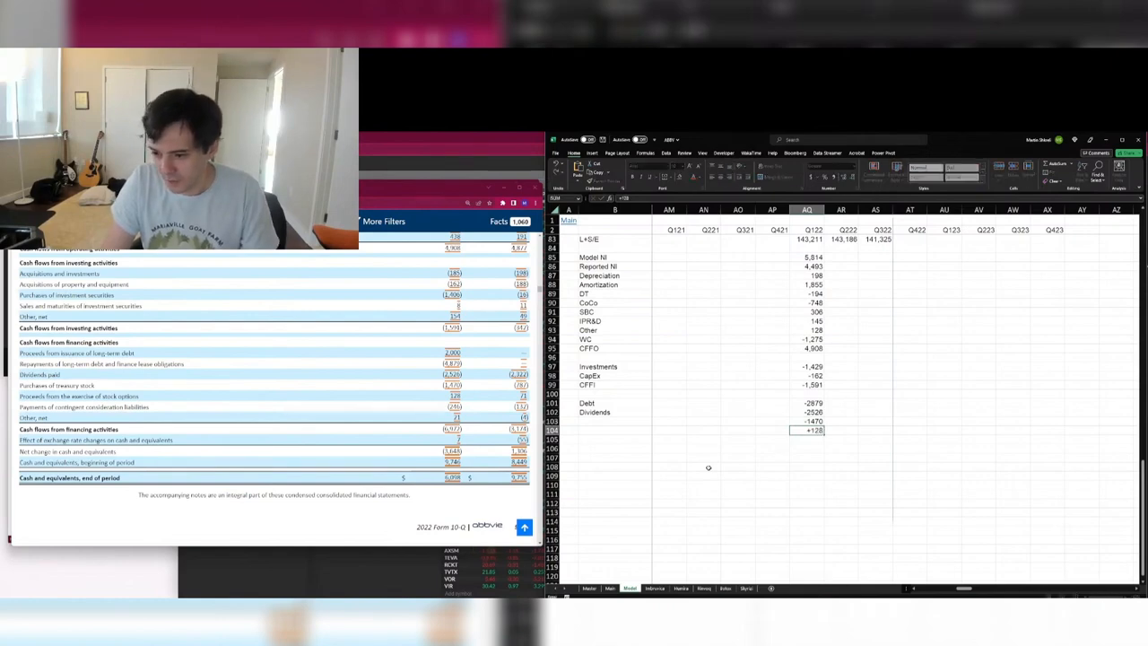
pyautogui.press('Return')
pyautogui.write('-246')
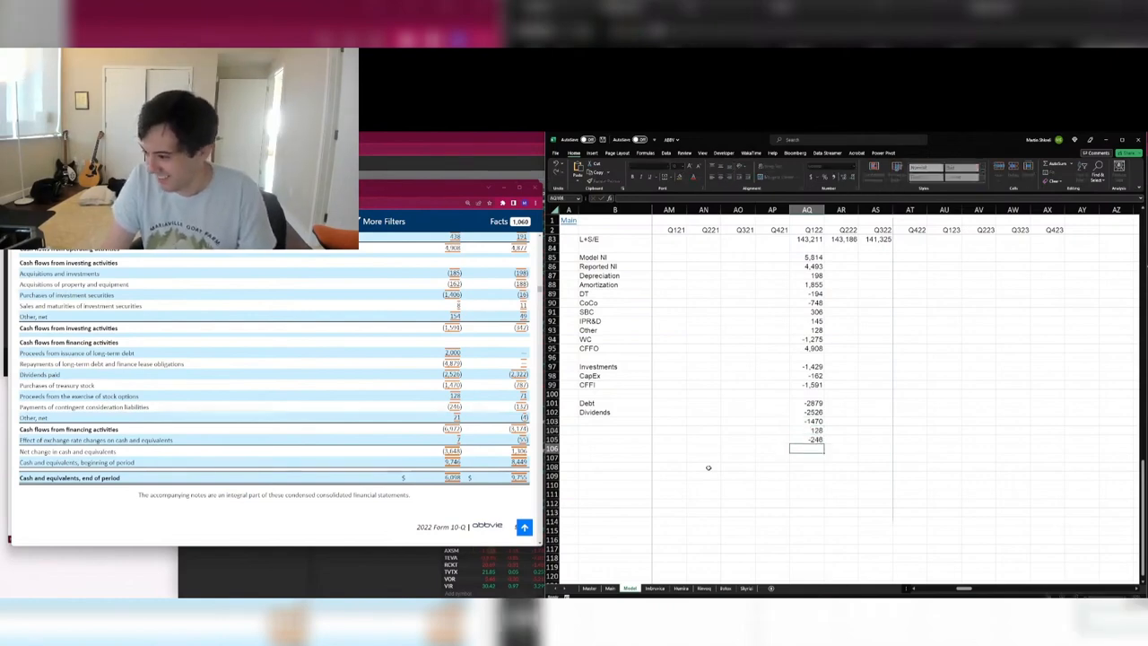
pyautogui.press('Return')
pyautogui.write('21')
pyautogui.press('Return')
# Sum the Q122 financing items from AQ101 to AQ106 in AQ107 and enter the exchange rate effect as 7 in AQ108.
pyautogui.write('=sum(')
pyautogui.press('Up')
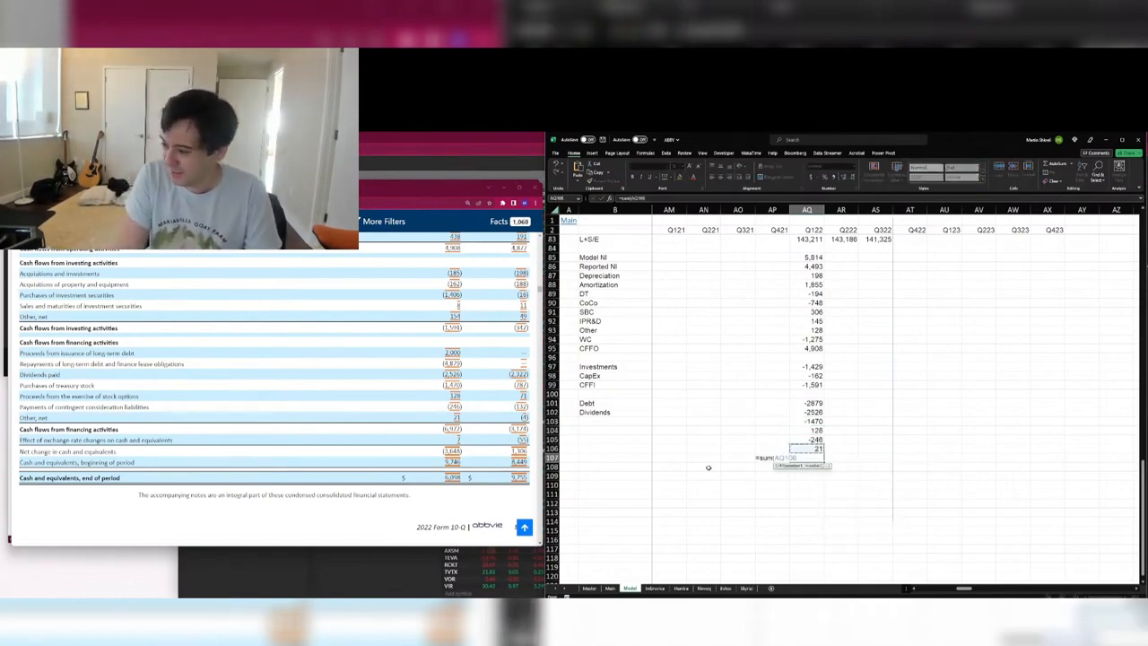
pyautogui.hotkey('ctrl', 'shift', 'Up')
pyautogui.press('Return')
pyautogui.press('Down')
pyautogui.press('Down')
# Calculate the Q122 net change in cash in AQ109 by adding AQ108, AQ107, AQ99 and AQ95.
pyautogui.write('=')
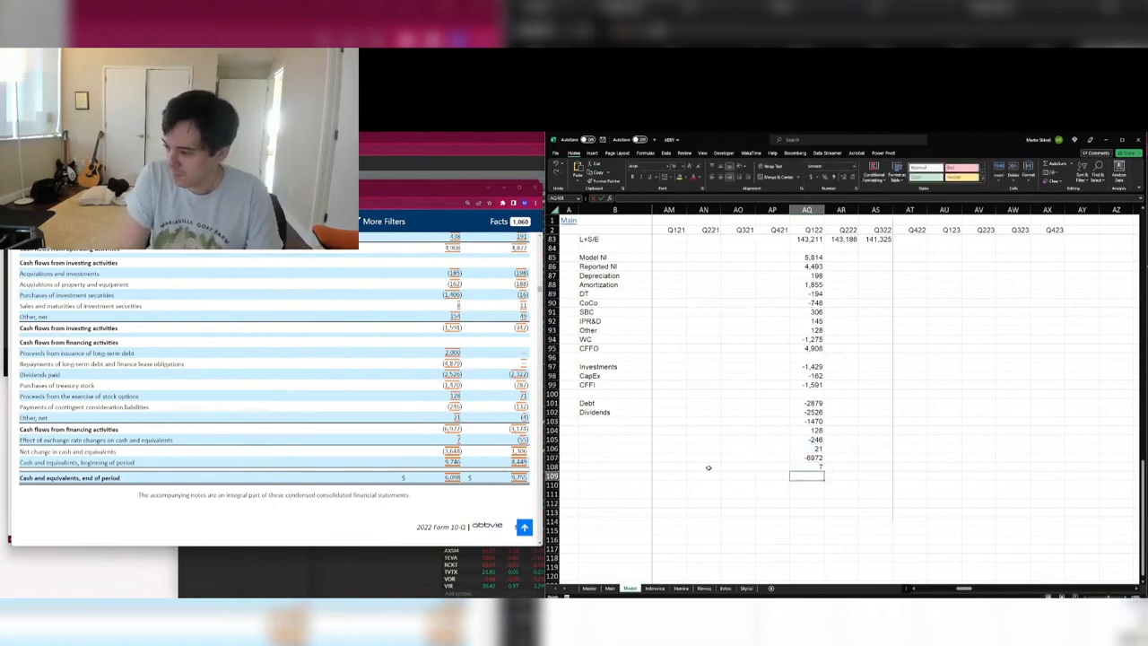
pyautogui.press('Up')
pyautogui.press('Up')
pyautogui.press('Up')
pyautogui.press('Escape')
pyautogui.write('+')
pyautogui.press('Up')
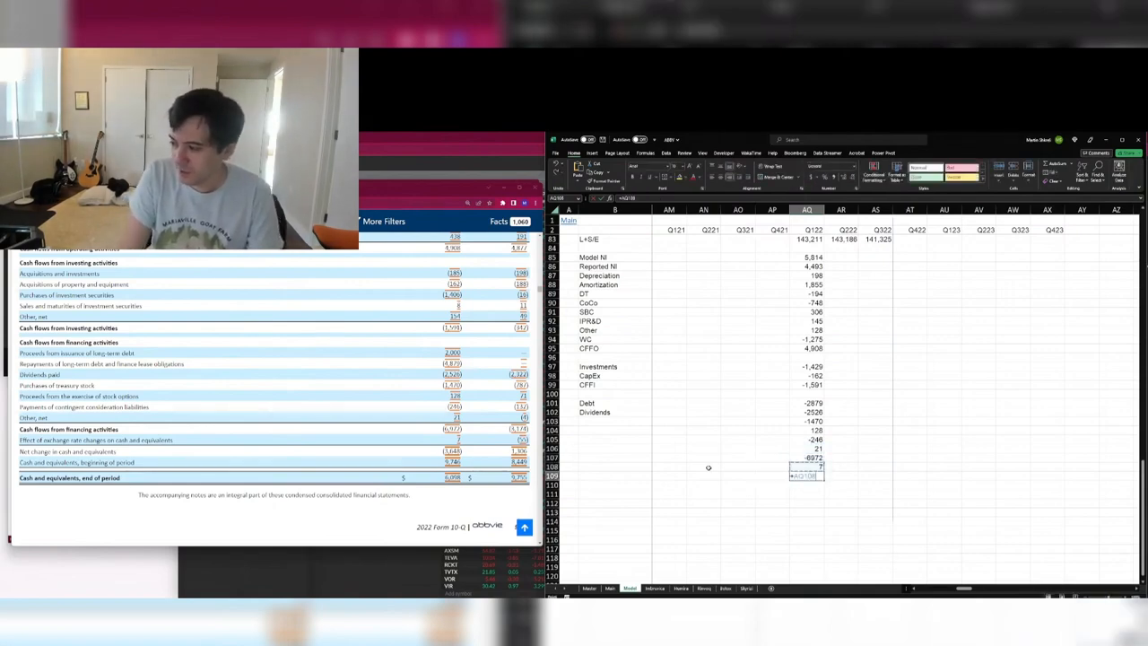
pyautogui.write('+')
pyautogui.press('Up')
pyautogui.press('Up')
pyautogui.write('+')
pyautogui.press('Up')
pyautogui.press('Up')
pyautogui.press('Up')
pyautogui.press('Up')
pyautogui.press('Up')
pyautogui.press('Up')
pyautogui.press('Up')
pyautogui.press('Up')
pyautogui.press('Up')
pyautogui.press('Up')
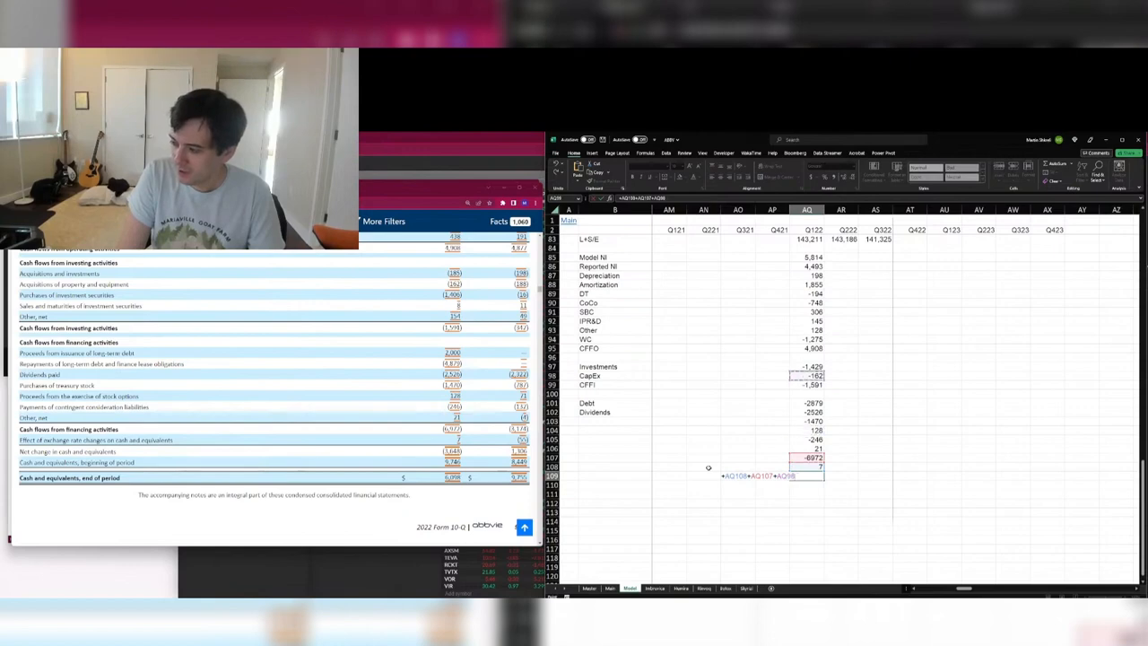
pyautogui.write('+')
pyautogui.press('Up')
pyautogui.press('Up')
pyautogui.press('Up')
pyautogui.press('Up')
pyautogui.press('Up')
pyautogui.press('Up')
pyautogui.press('Up')
pyautogui.press('Up')
pyautogui.press('Up')
pyautogui.press('Up')
pyautogui.press('Up')
pyautogui.press('Up')
pyautogui.press('Up')
pyautogui.press('Up')
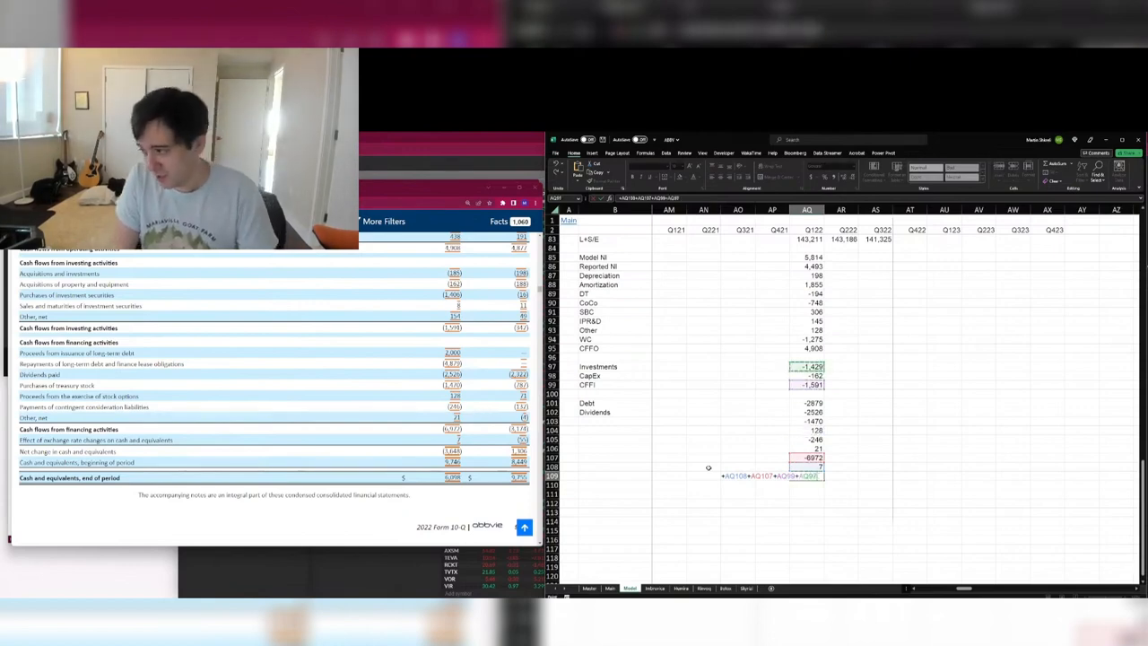
pyautogui.hotkey('ctrl', 'Return')
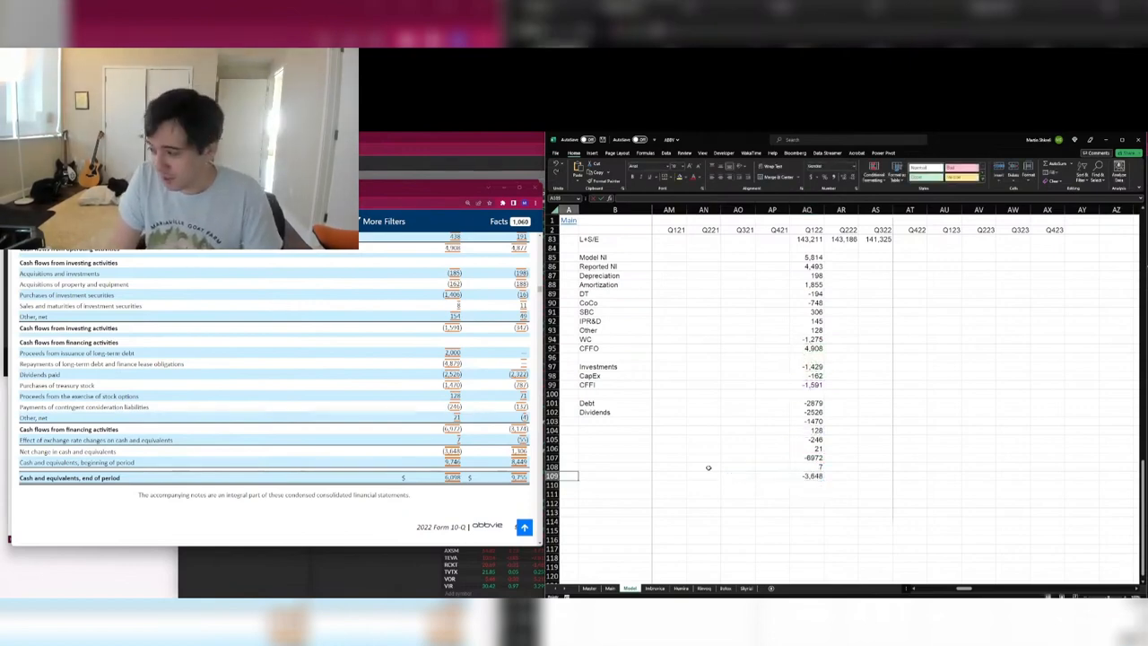
# Add the row labels CIC in B109, FX in B108 and CFFF in B107.
pyautogui.press('Home')
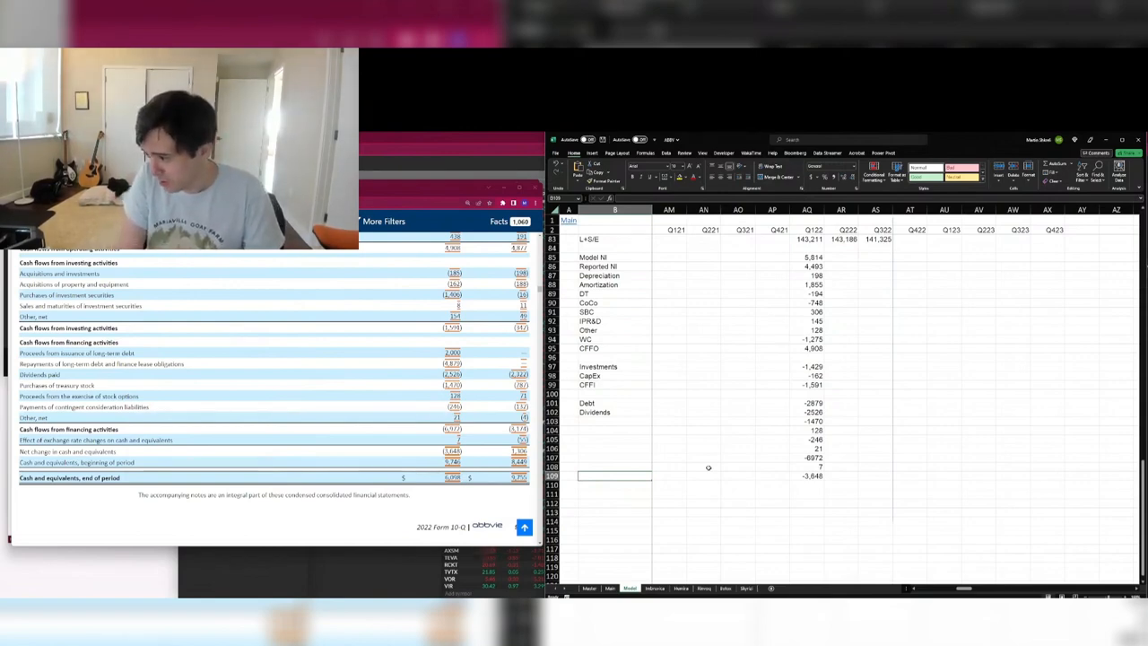
pyautogui.write('CIC')
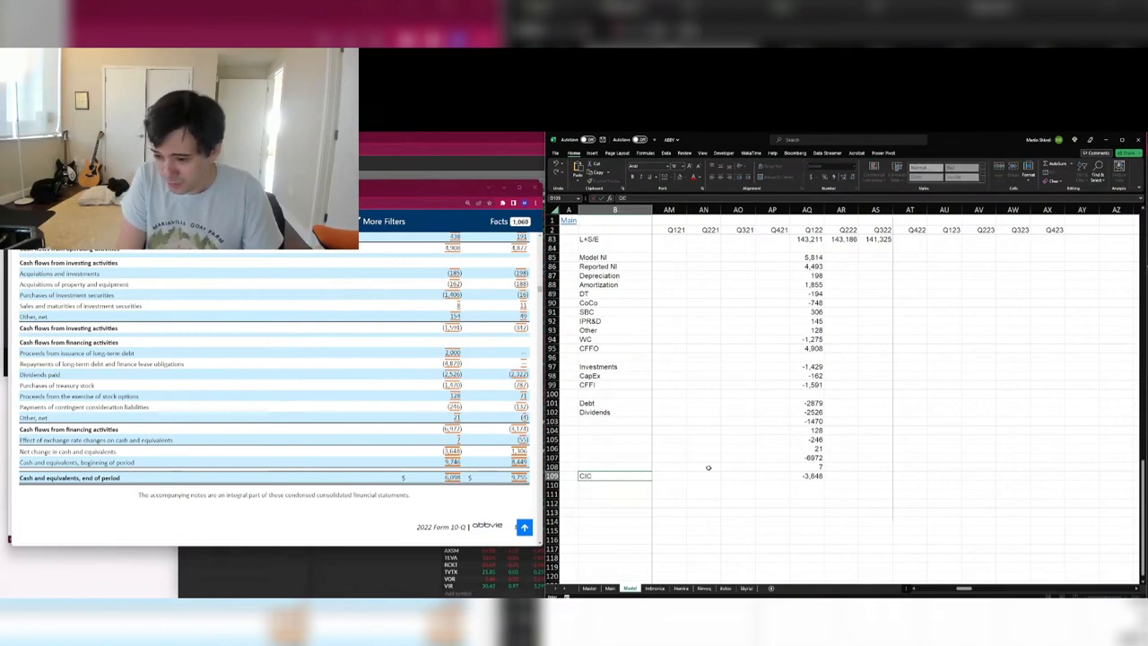
pyautogui.press('Up')
pyautogui.write('FX')
pyautogui.press('Up')
pyautogui.write('CFFF')
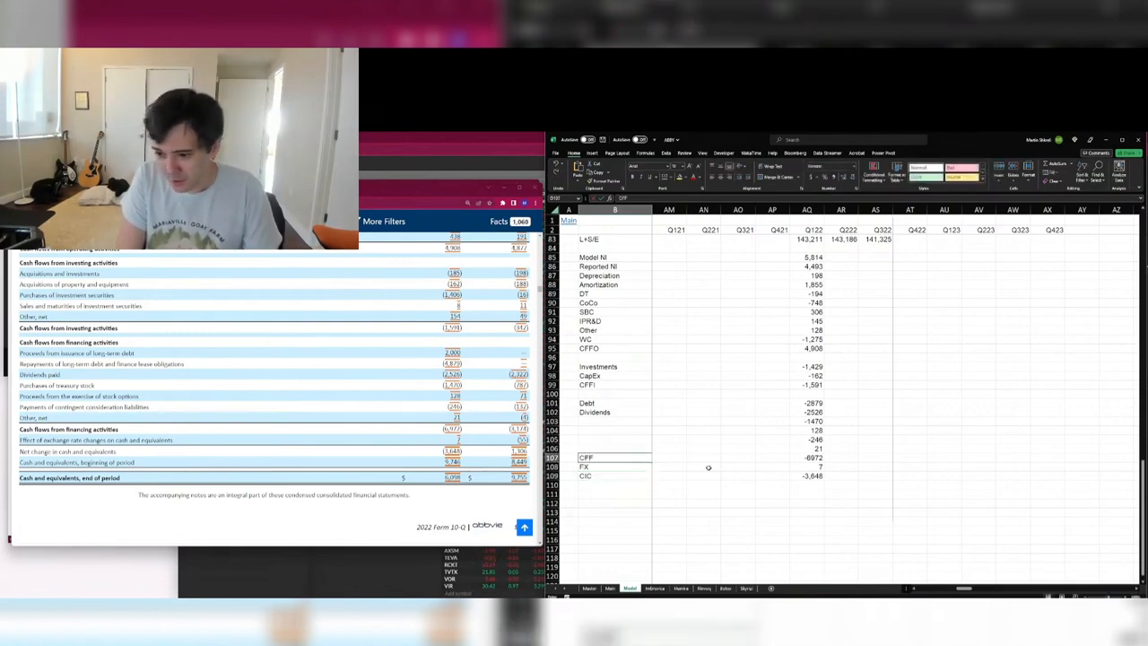
# Add the row labels Buybacks, ESOP, CoCo and Other in B103 to B106.
pyautogui.press('Up')
pyautogui.press('Up')
pyautogui.press('Up')
pyautogui.press('Up')
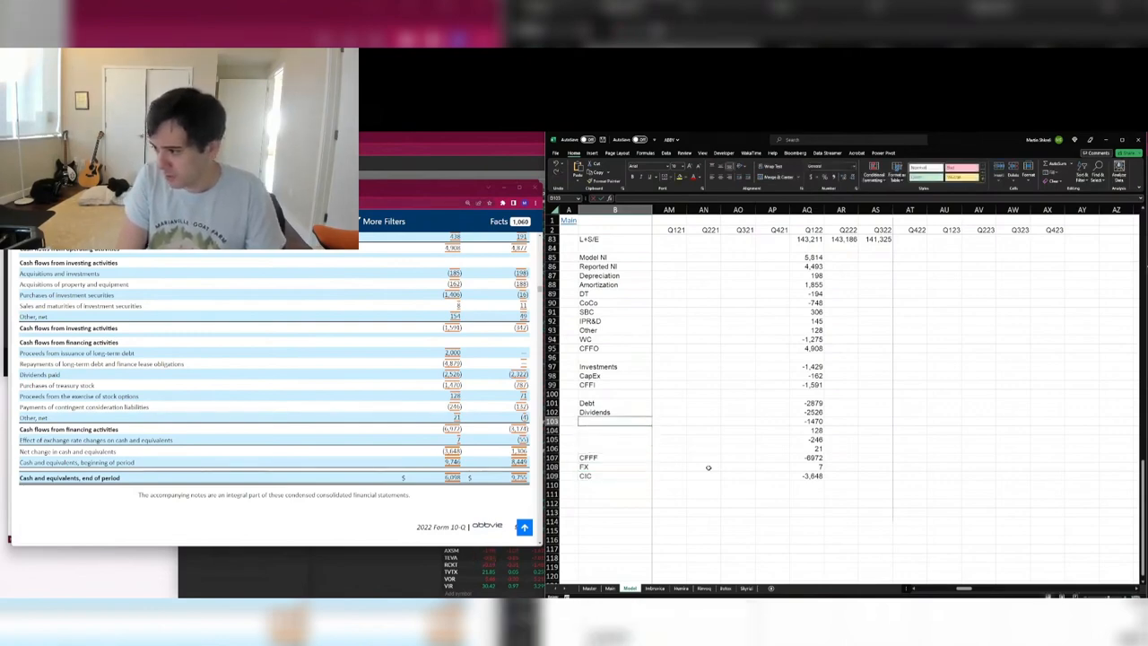
pyautogui.write('Buybacks')
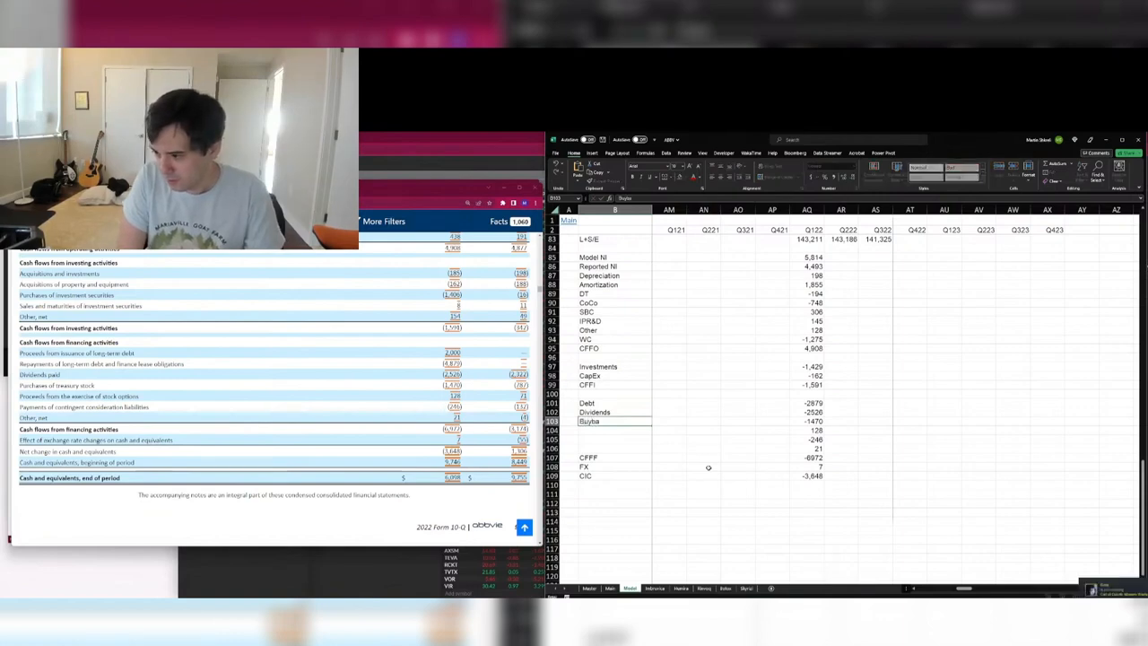
pyautogui.press('Return')
pyautogui.write('ESOP')
pyautogui.press('Return')
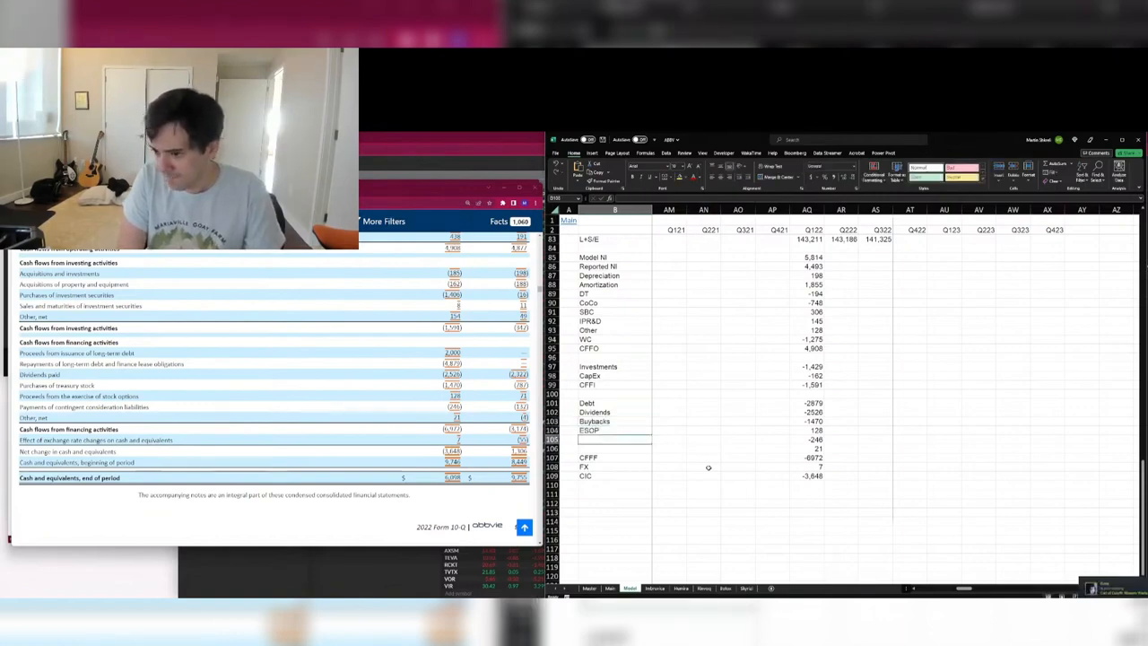
pyautogui.write('CoCo')
pyautogui.press('Return')
pyautogui.write('Other')
pyautogui.press('Return')
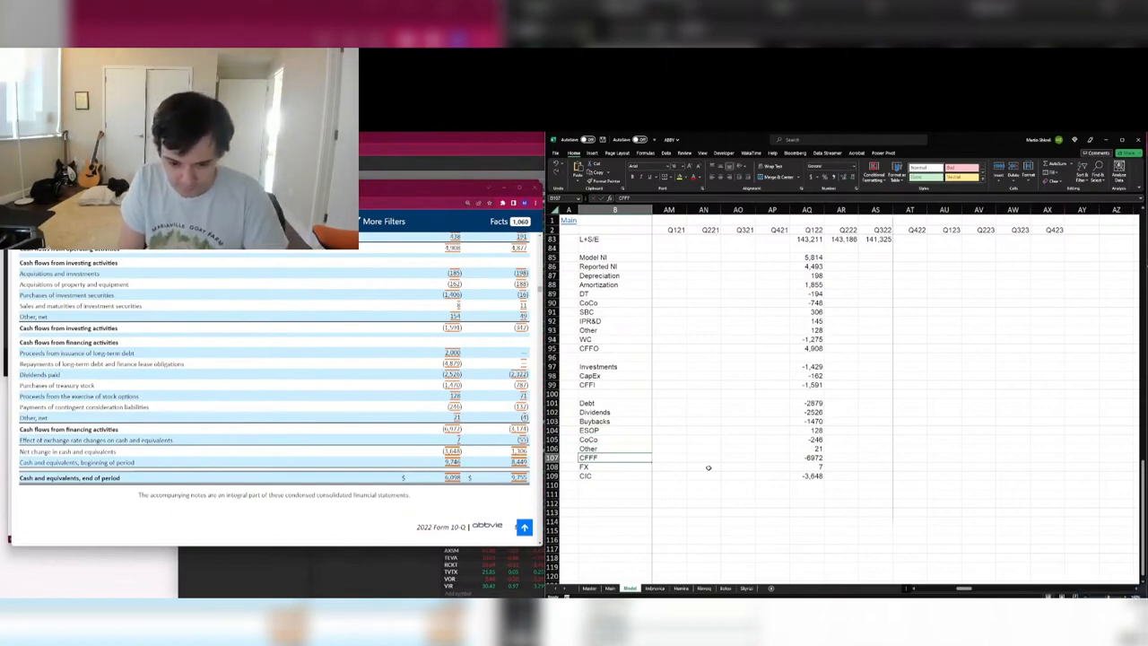
# Format AQ101 to AQ109 as numbers with a thousands separator and no decimals.
pyautogui.hotkey('ctrl', 'Right')
pyautogui.hotkey('ctrl', 'Down')
pyautogui.hotkey('ctrl', 'shift', 'Up')
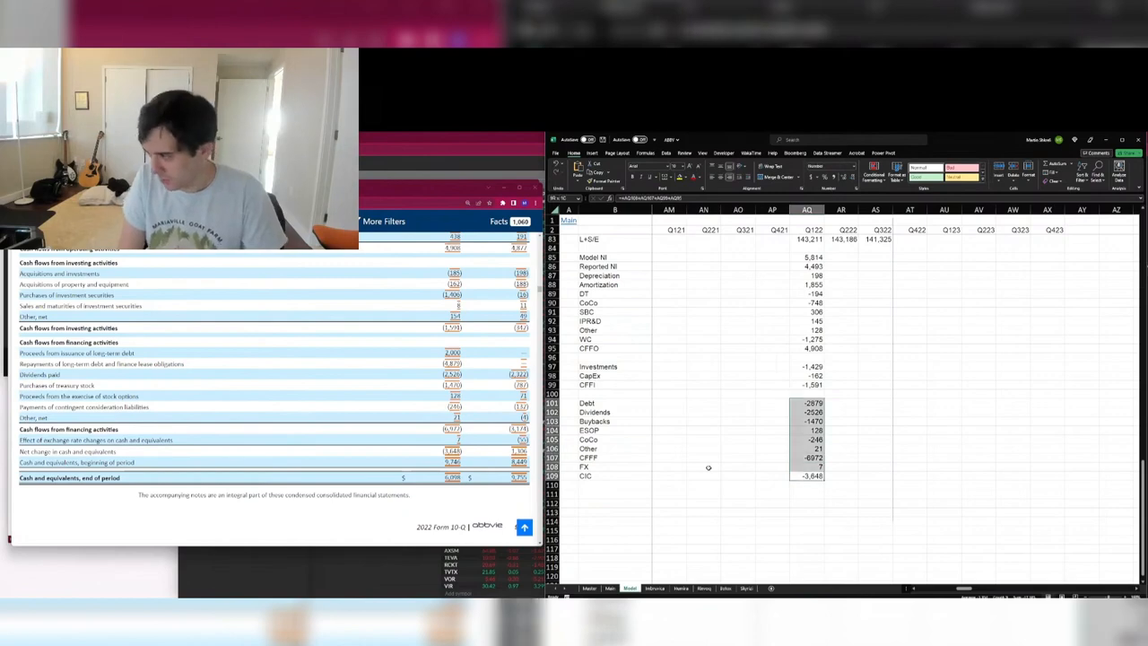
pyautogui.hotkey('ctrl', '1')
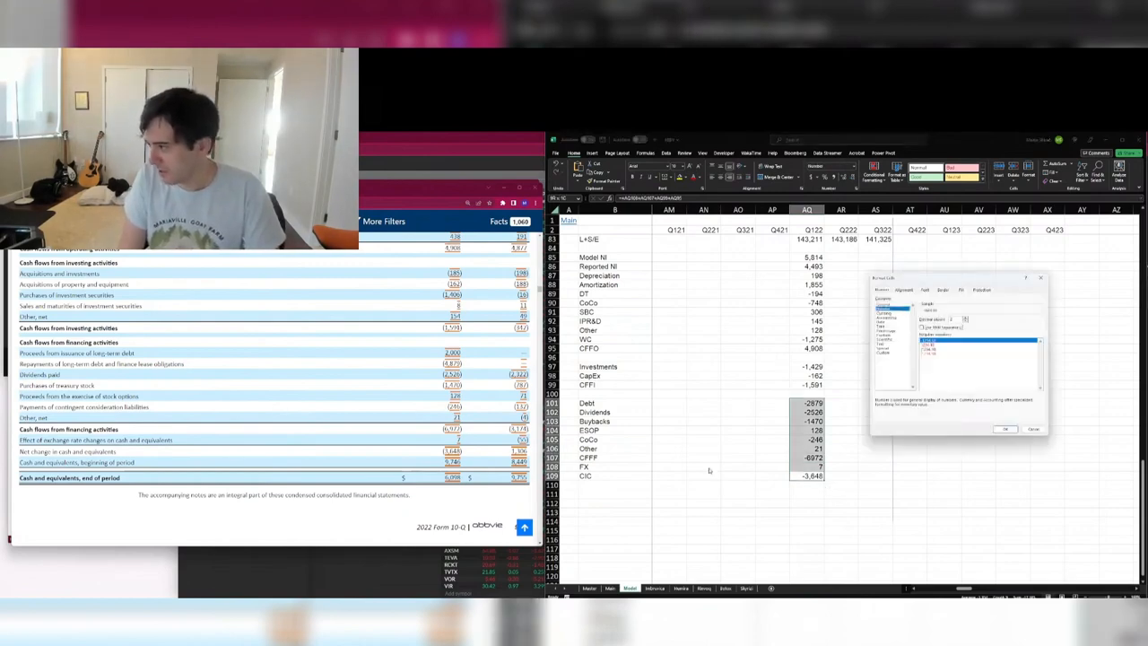
pyautogui.write('0')
pyautogui.press('BackSpace')
pyautogui.press('BackSpace')
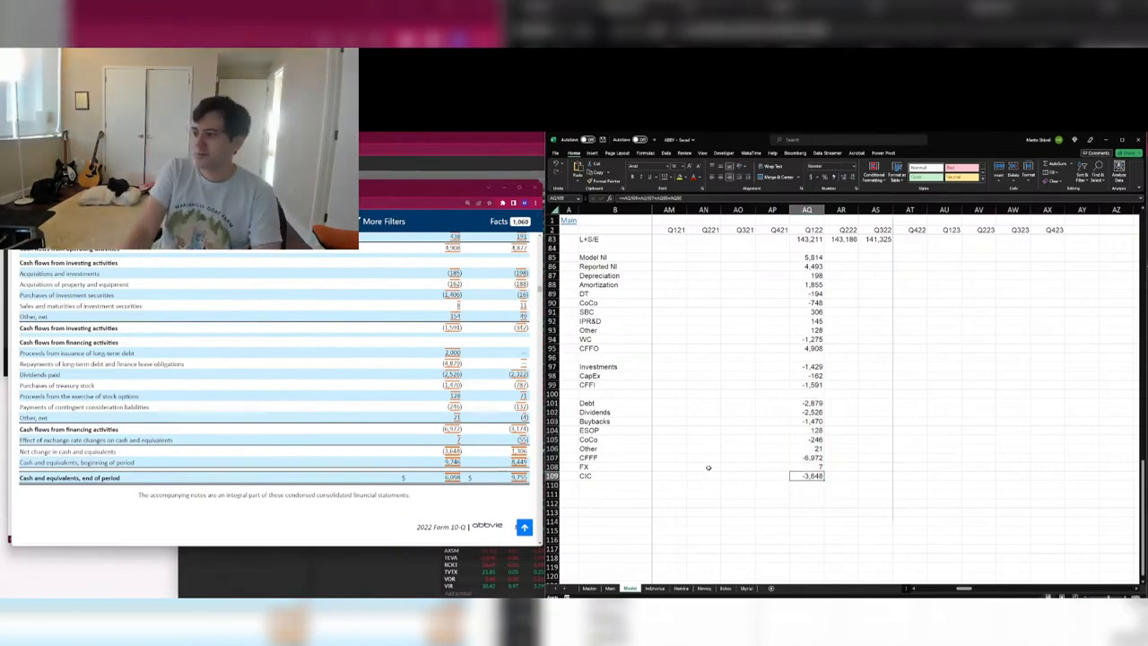
# Switch to the browser window with the EDGAR entity landing page.
pyautogui.hotkey('alt', 'Tab')
pyautogui.hotkey('alt', 'Tab')
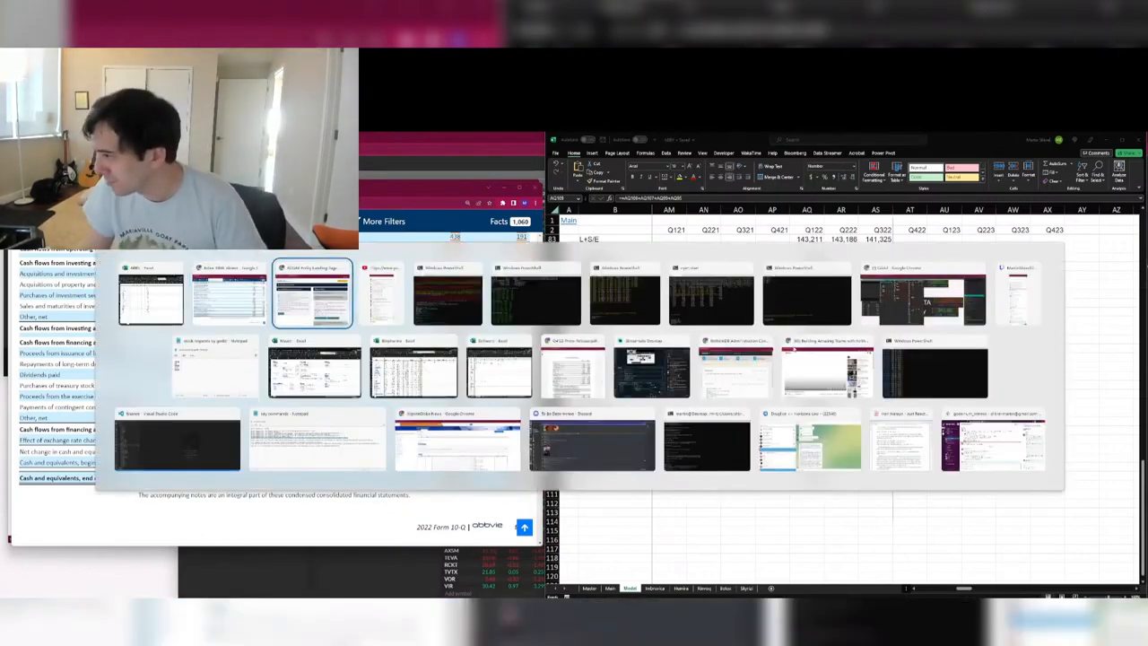